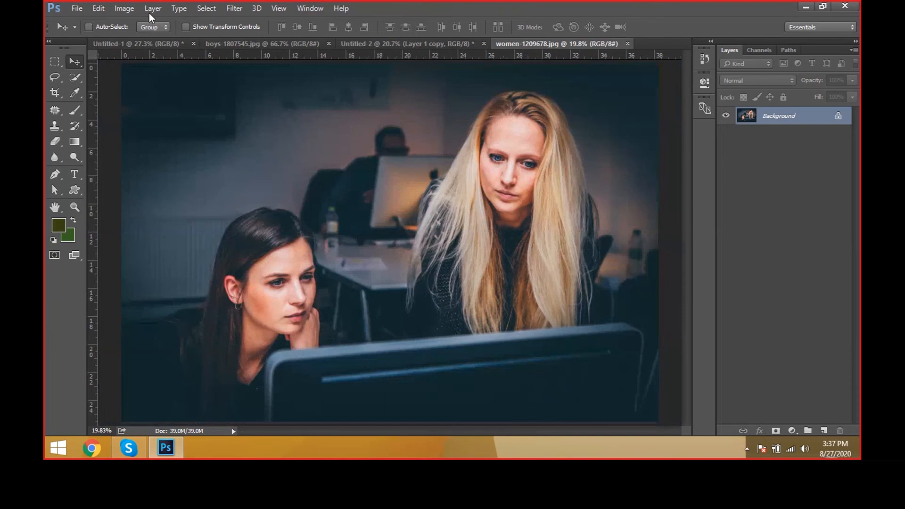
# Step: Set the document's zoom level to 5%, followed by 200%
pyautogui.click(131, 7)
pyautogui.moveTo(223, 22)
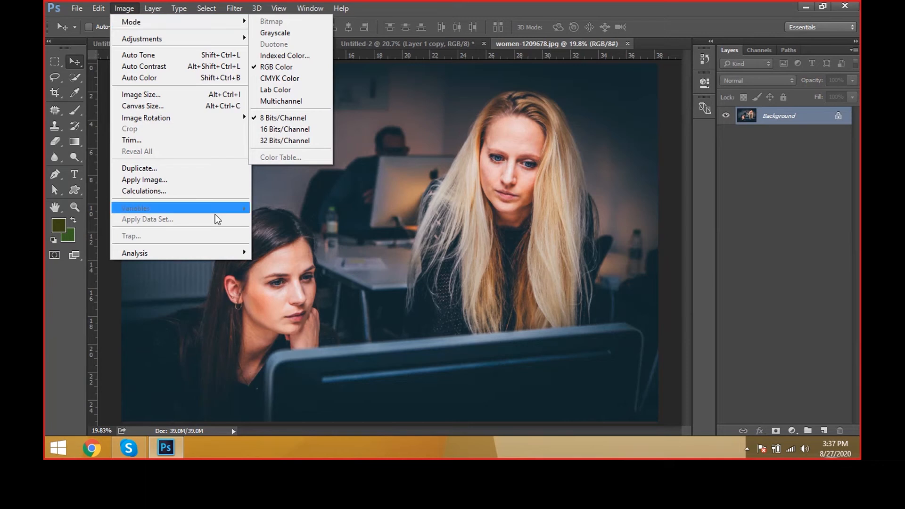
pyautogui.click(113, 430)
pyautogui.moveTo(114, 430); pyautogui.dragTo(91, 429)
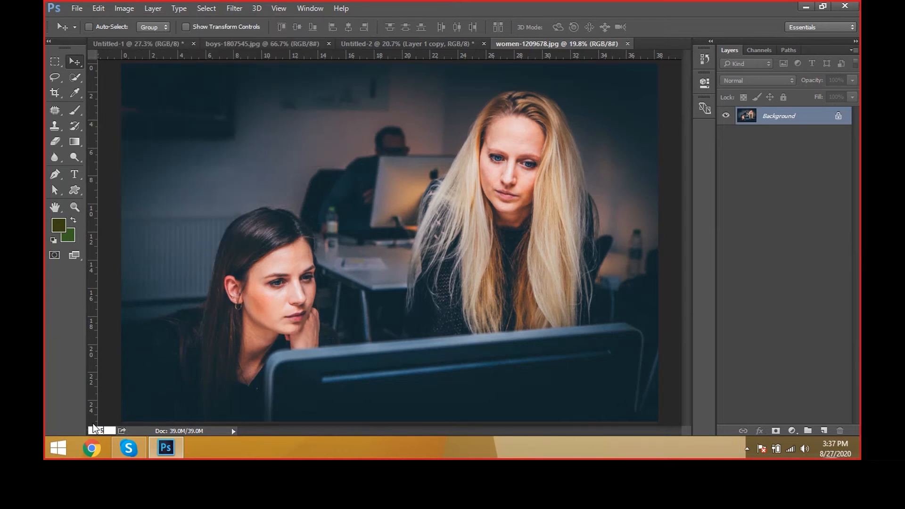
pyautogui.press('Return')
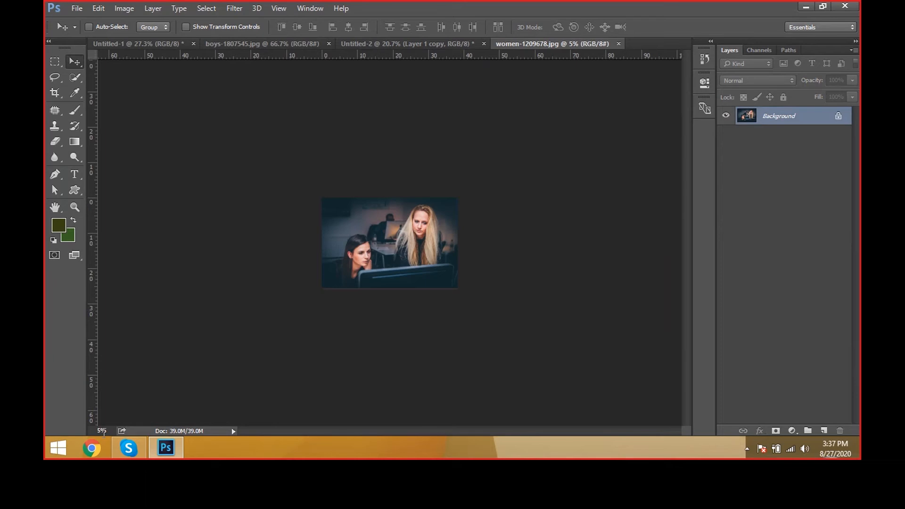
pyautogui.click(100, 430)
pyautogui.write('200')
pyautogui.press('Return')
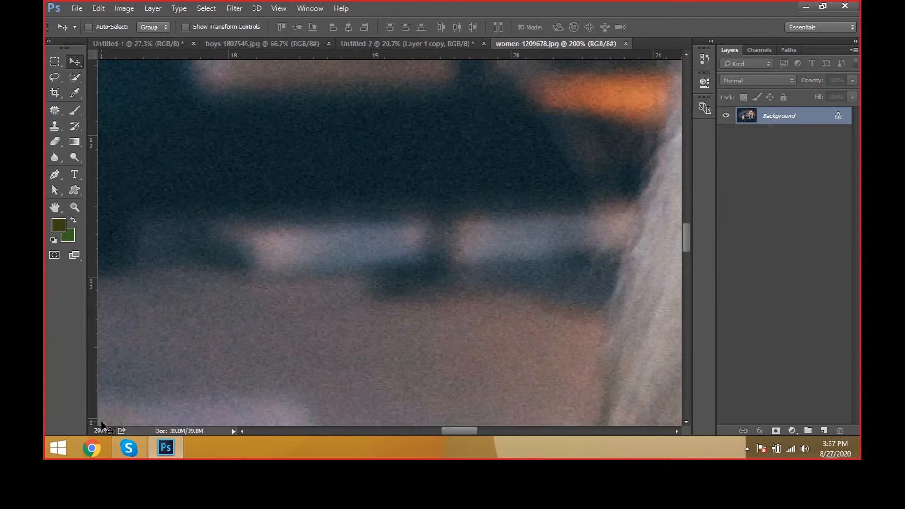
# Step: Zoom the photo out to 5% and back in to 16.67% so the whole image fits the view
pyautogui.hotkey('ctrl', '-')
pyautogui.hotkey('ctrl', '-')
pyautogui.hotkey('ctrl', '-')
pyautogui.hotkey('ctrl', '-')
pyautogui.hotkey('ctrl', '-')
pyautogui.hotkey('ctrl', '-')
pyautogui.hotkey('ctrl', '-')
pyautogui.hotkey('ctrl', '-')
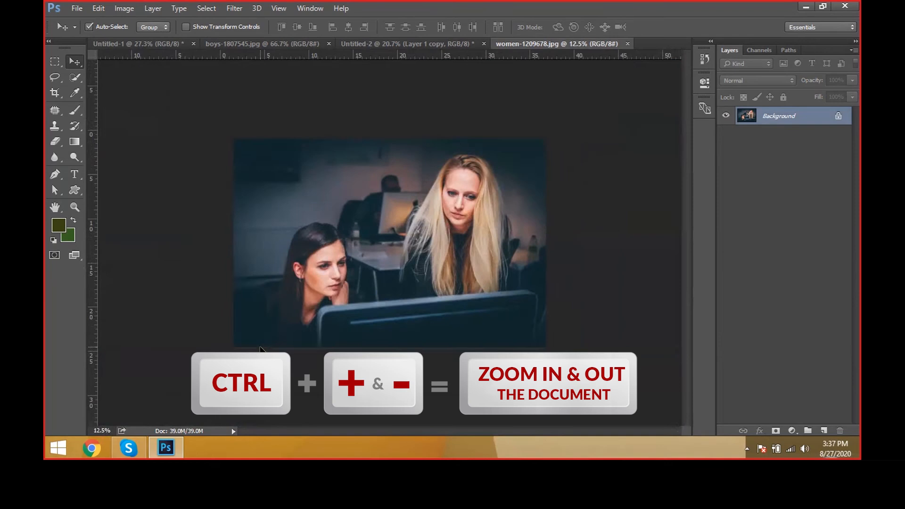
pyautogui.hotkey('ctrl', '-')
pyautogui.hotkey('ctrl', '-')
pyautogui.hotkey('ctrl', '-')
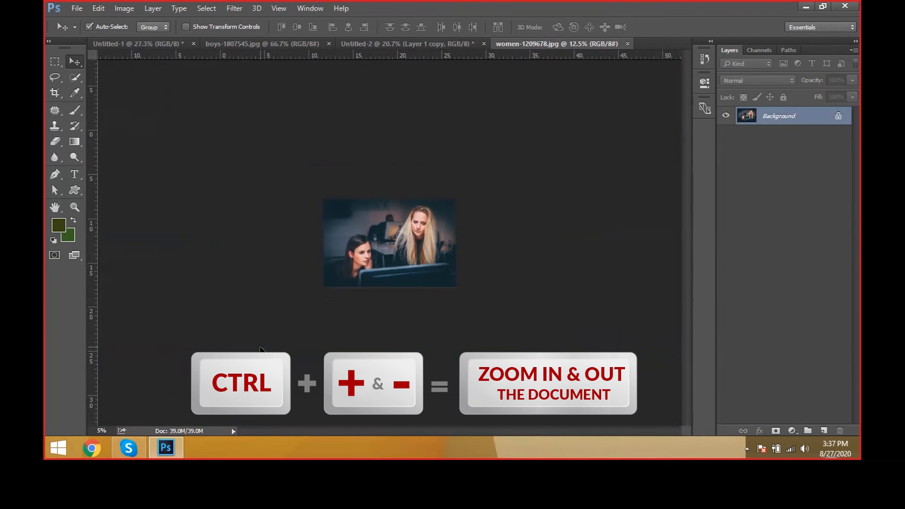
pyautogui.hotkey('ctrl', '+')
pyautogui.hotkey('ctrl', '+')
pyautogui.hotkey('ctrl', '+')
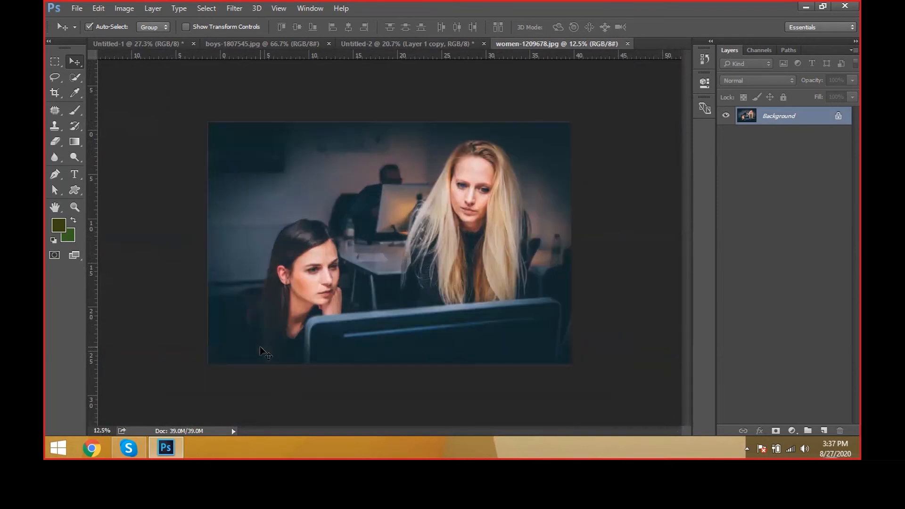
pyautogui.hotkey('ctrl', '+')
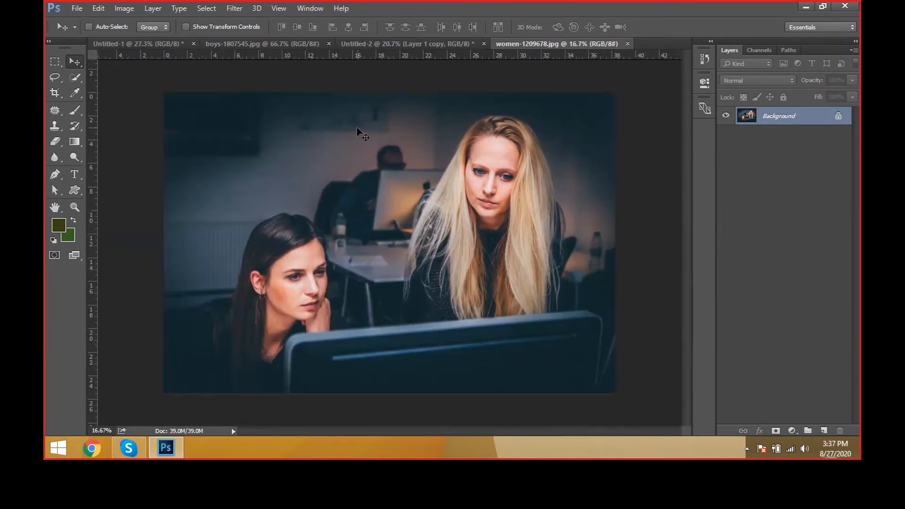
# Step: Convert the photo to Grayscale mode and pick a bright yellow-green foreground colour
pyautogui.click(125, 8)
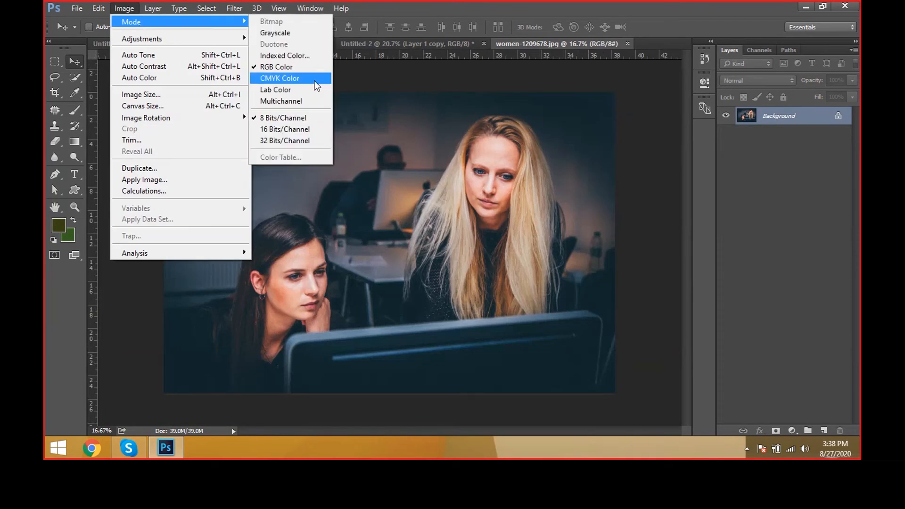
pyautogui.click(299, 36)
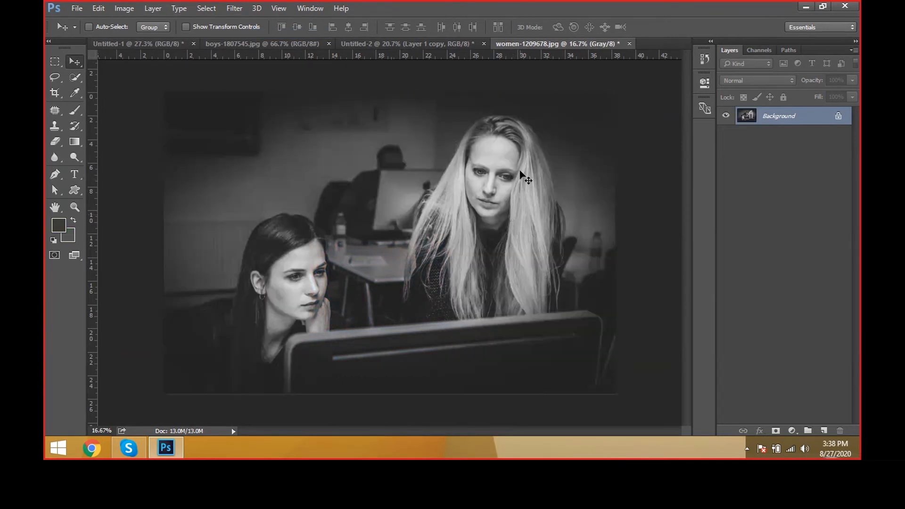
pyautogui.click(58, 224)
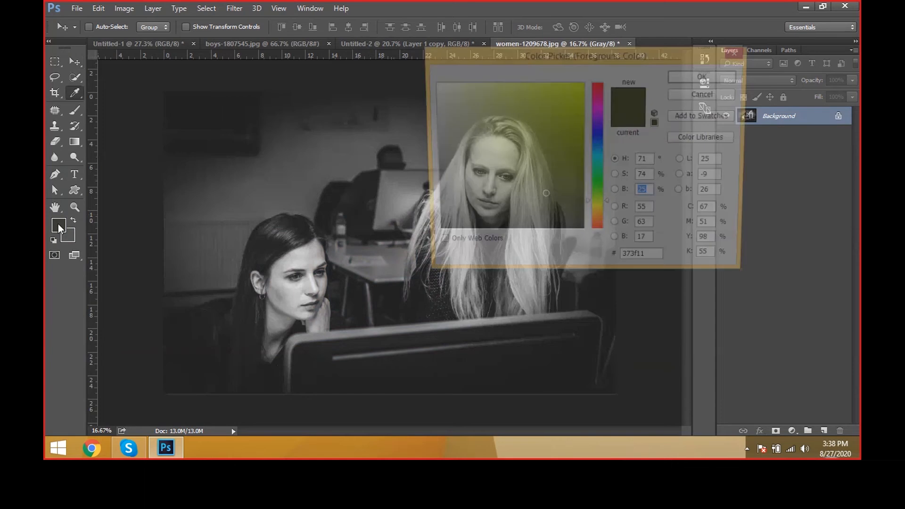
pyautogui.click(582, 83)
pyautogui.click(707, 75)
pyautogui.press('v')
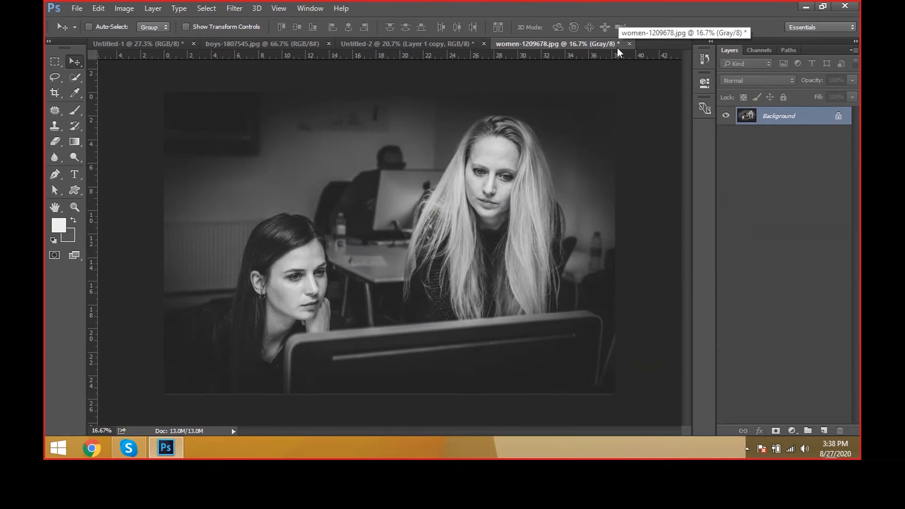
# Step: Close all open documents without saving their changes
pyautogui.click(629, 44)
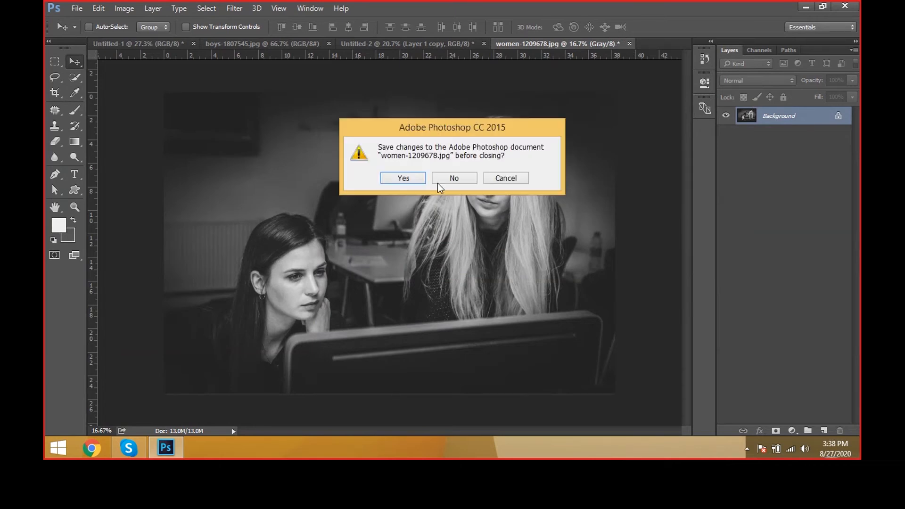
pyautogui.click(451, 180)
pyautogui.click(484, 44)
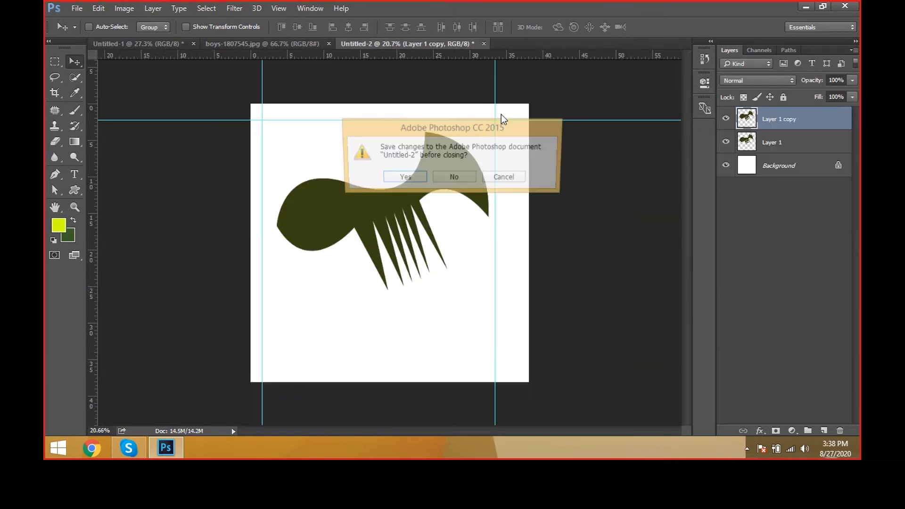
pyautogui.click(465, 177)
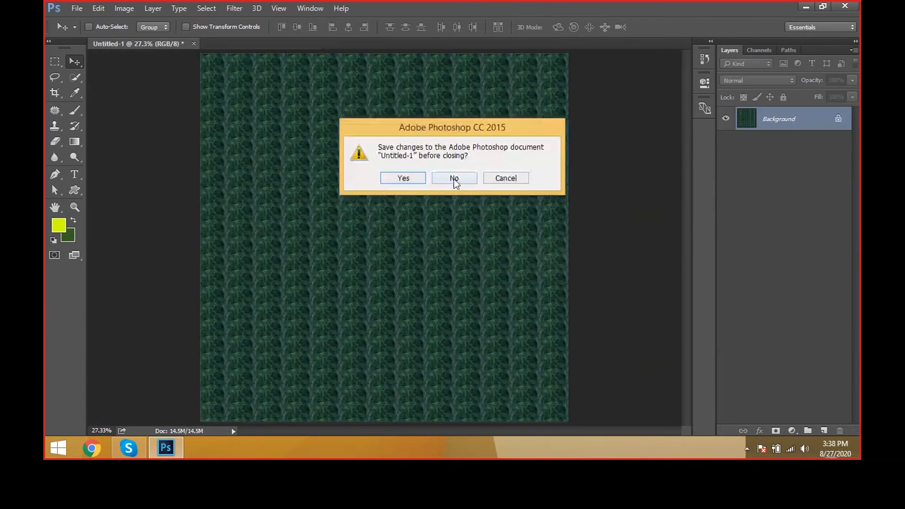
pyautogui.click(464, 178)
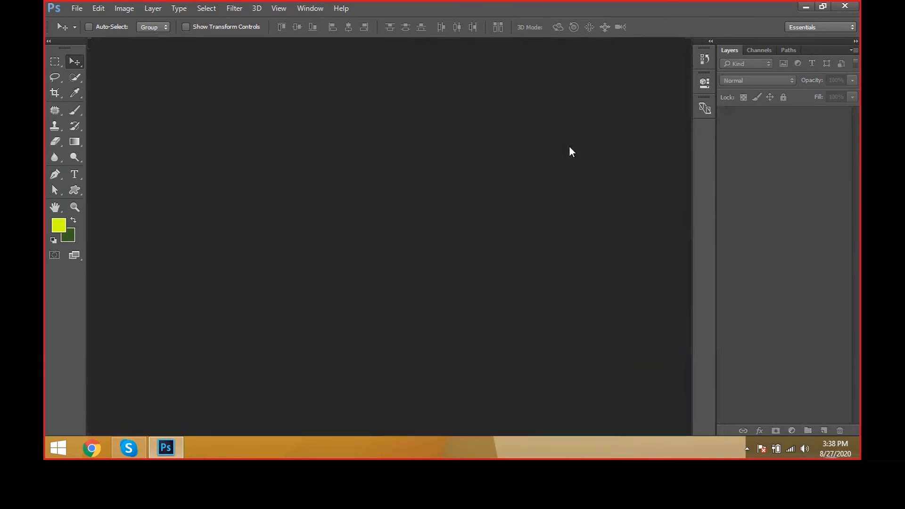
# Step: Open the image women-1209678.jpg from the BACKGROUNDS folder
pyautogui.hotkey('ctrl', 'o')
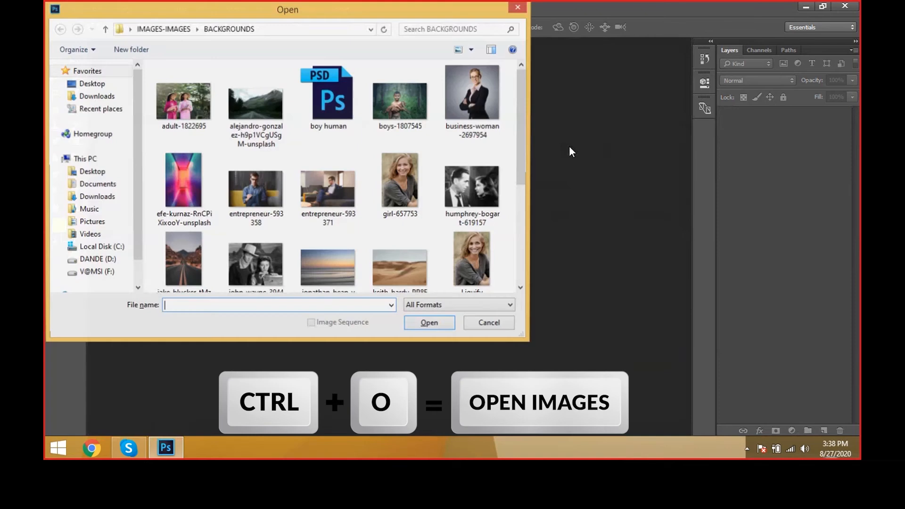
pyautogui.click(471, 189)
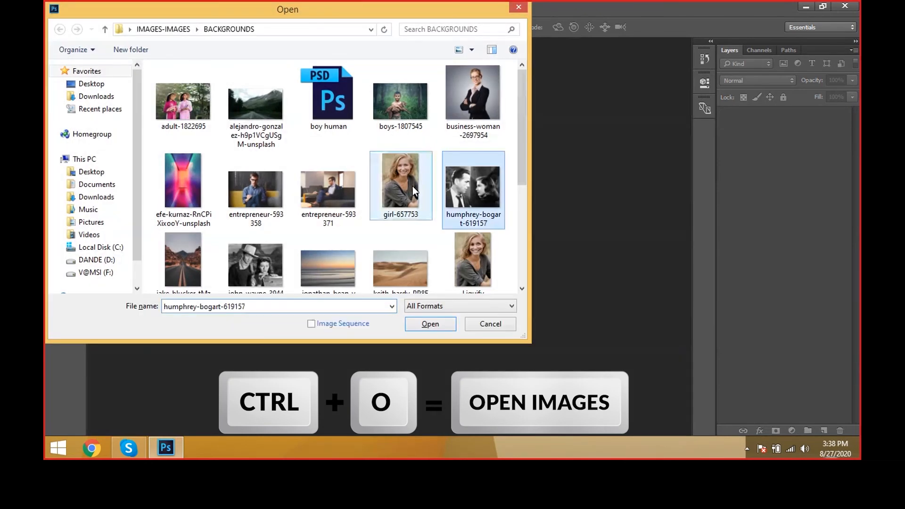
pyautogui.scroll(-5, 472, 141)
pyautogui.click(256, 255)
pyautogui.click(426, 324)
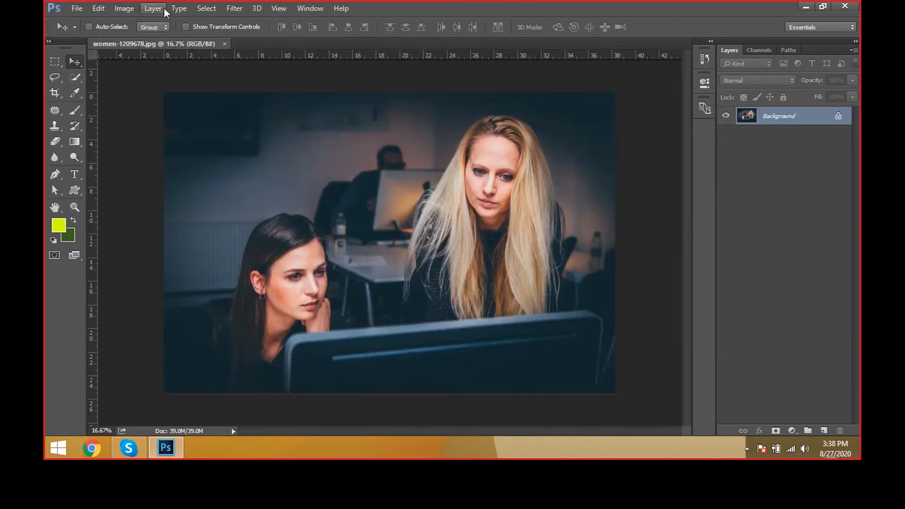
# Step: Try Auto Tone on the photo and undo it
pyautogui.click(129, 9)
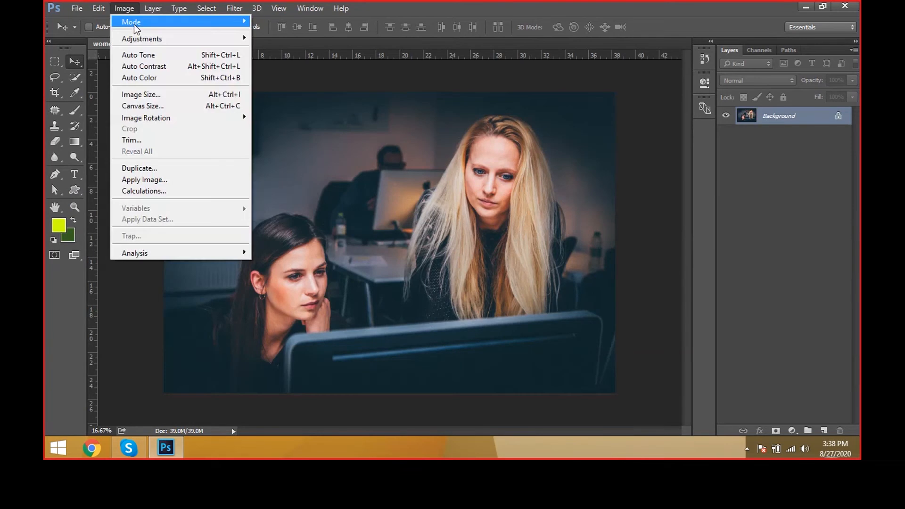
pyautogui.moveTo(134, 26)
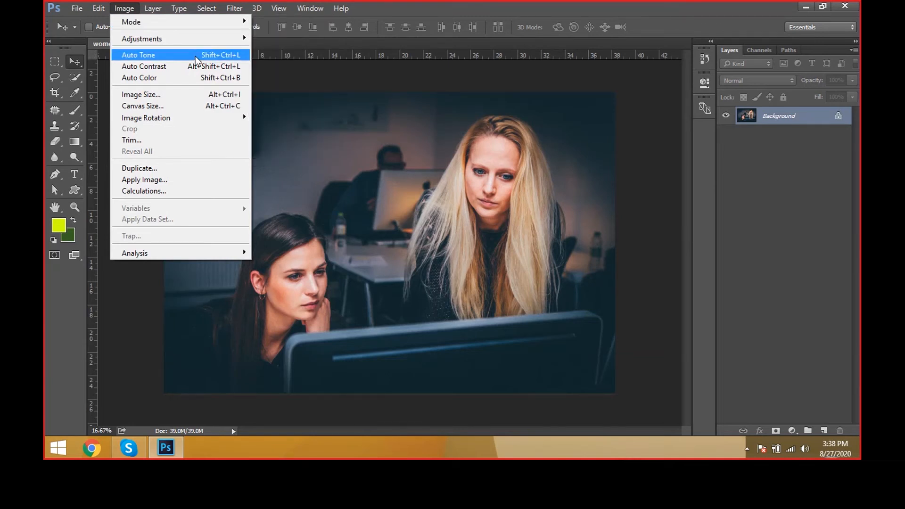
pyautogui.click(195, 55)
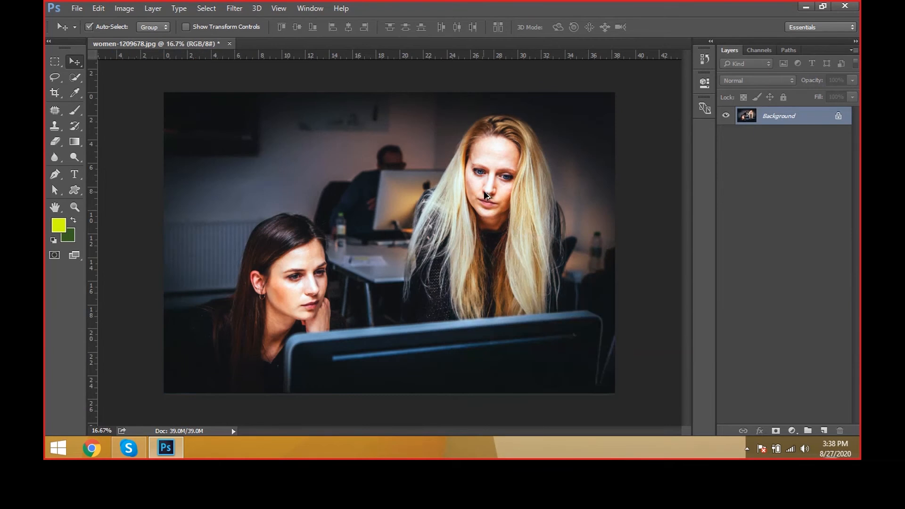
pyautogui.hotkey('ctrl', '0')
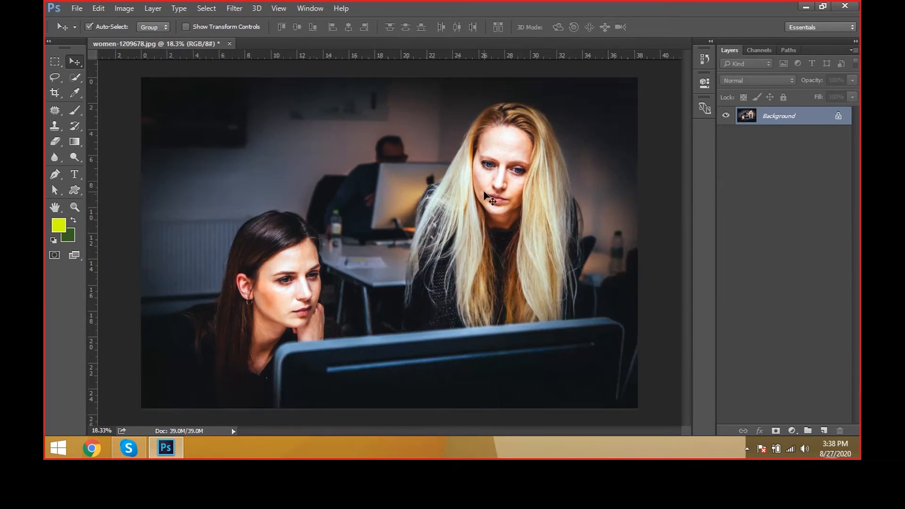
pyautogui.hotkey('ctrl', 'z')
# Step: Apply Auto Tone again and compare before and after by repeatedly undoing and redoing it, ending on the original photo
pyautogui.scroll(1, 546, 166)
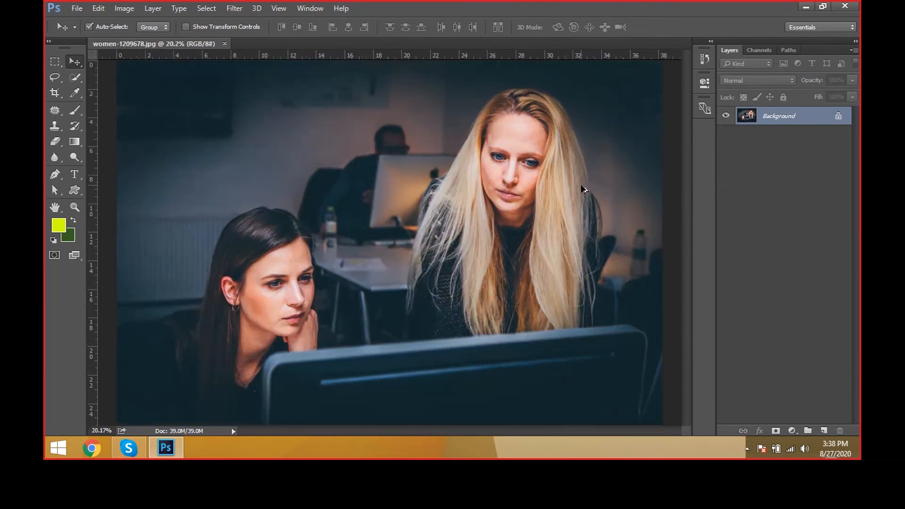
pyautogui.scroll(1, 584, 190)
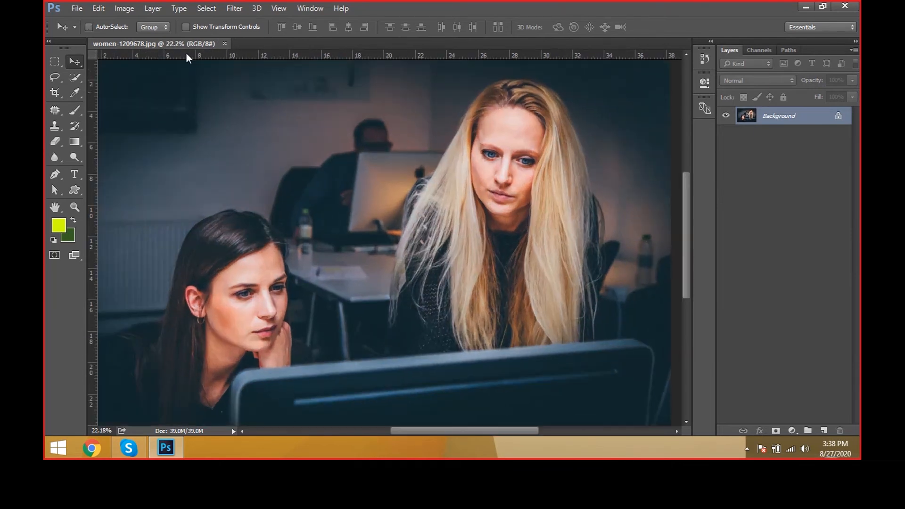
pyautogui.click(115, 10)
pyautogui.click(134, 55)
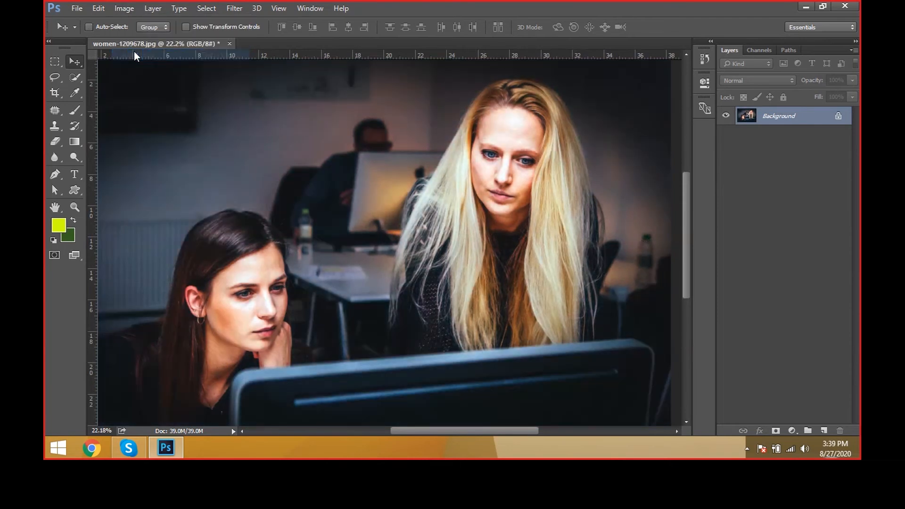
pyautogui.scroll(-1, 279, 139)
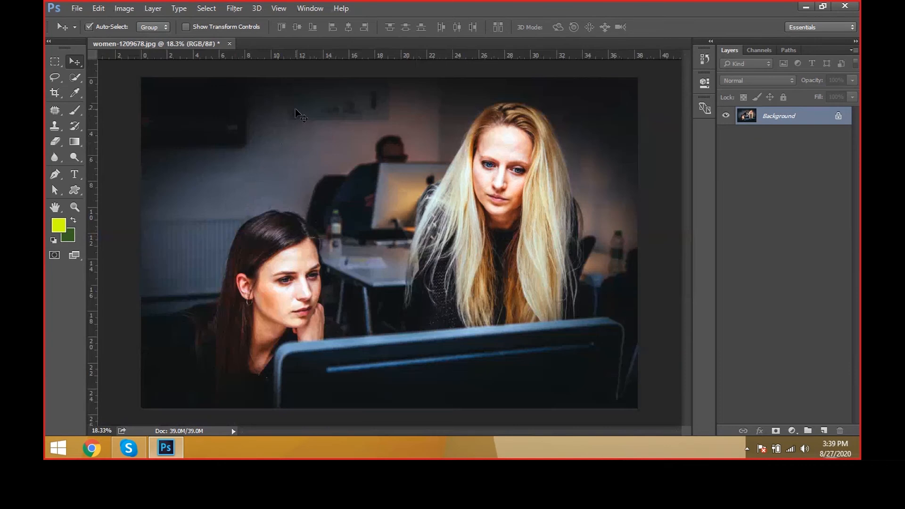
pyautogui.hotkey('ctrl', 'z')
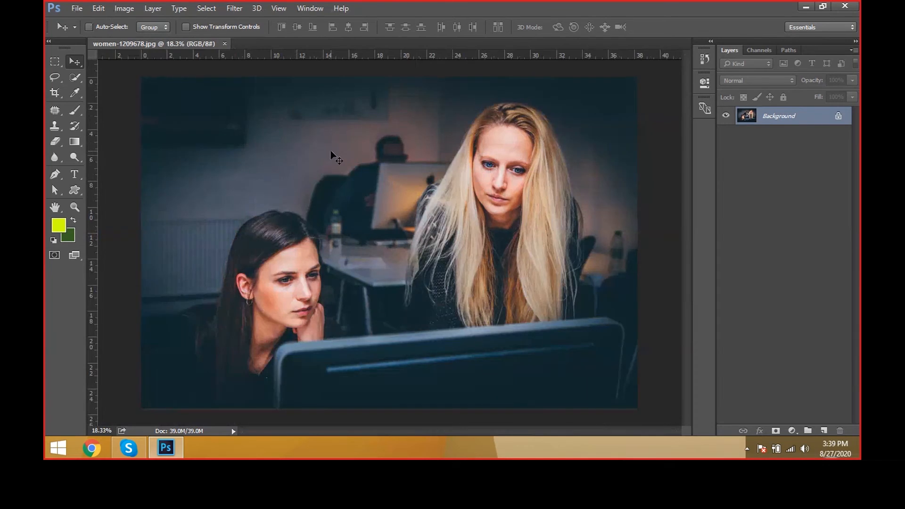
pyautogui.hotkey('ctrl', 'z')
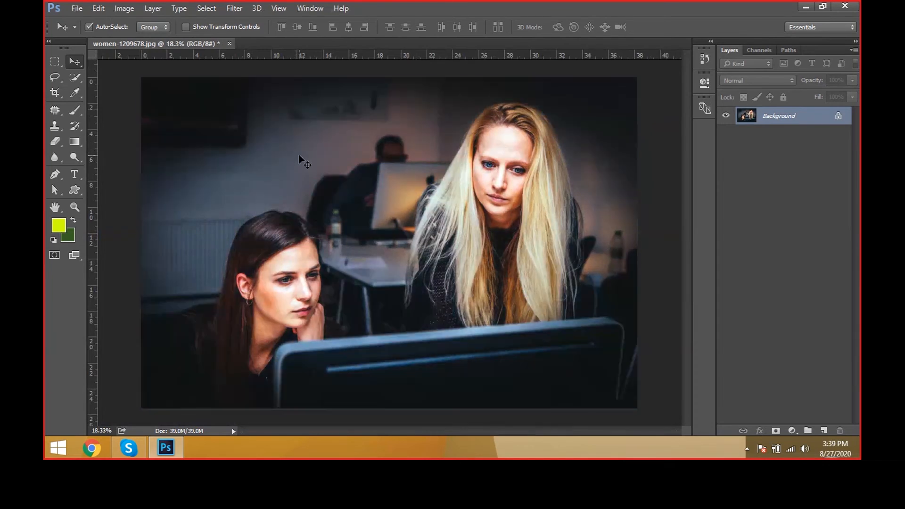
pyautogui.hotkey('ctrl', 'z')
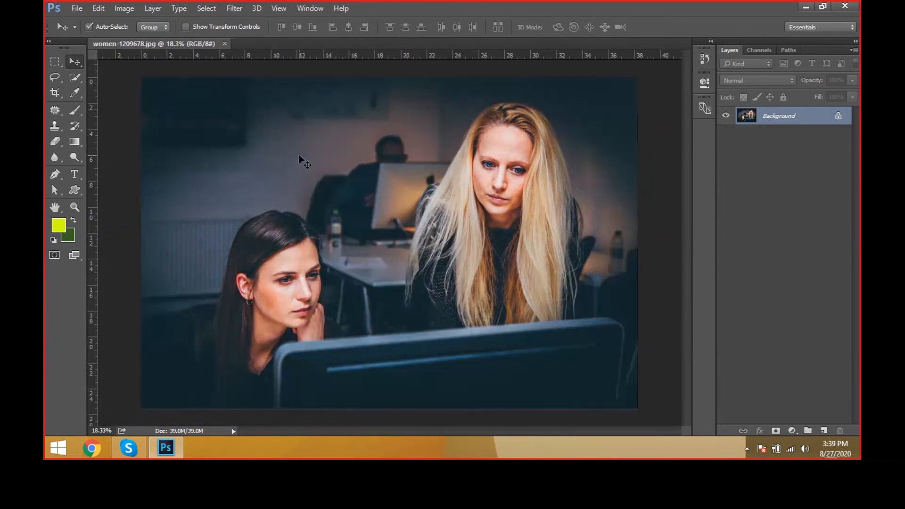
pyautogui.hotkey('ctrl', 'z')
pyautogui.hotkey('ctrl', 'z')
# Step: Apply Auto Contrast and Auto Tone to the photo of the two women
pyautogui.click(117, 9)
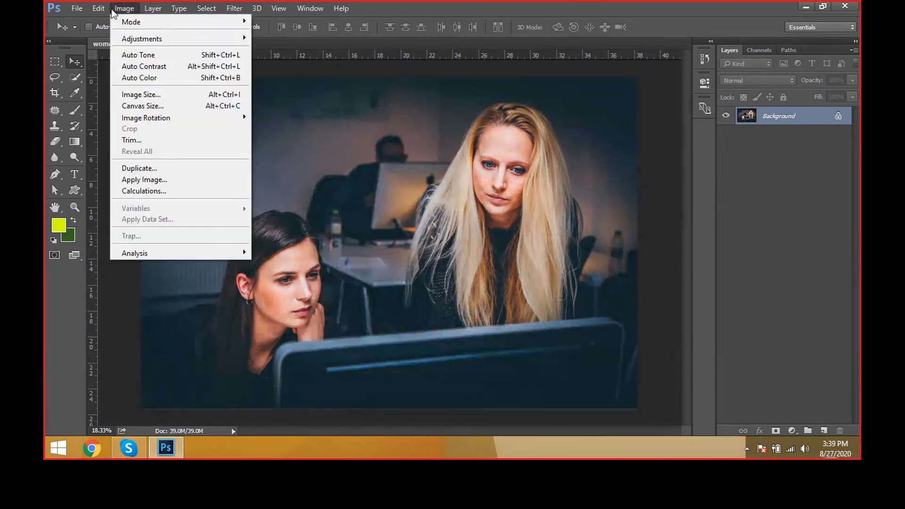
pyautogui.click(134, 65)
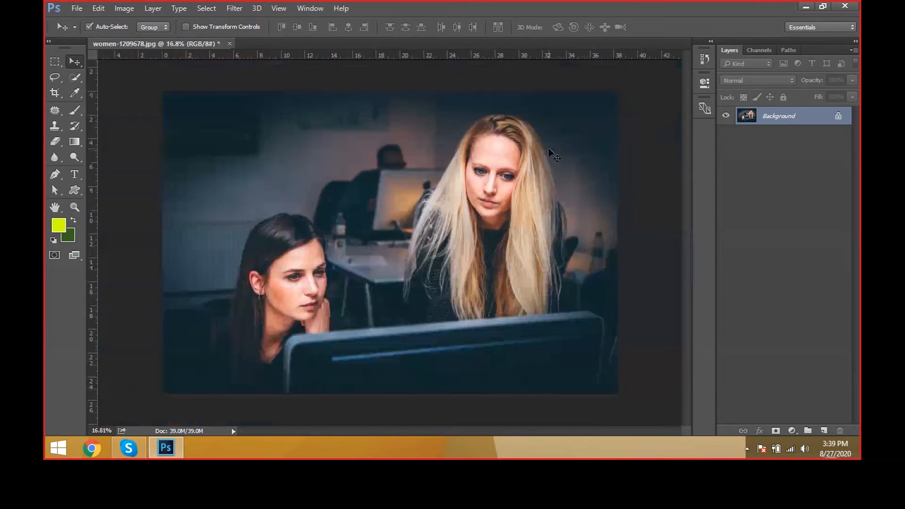
pyautogui.click(123, 9)
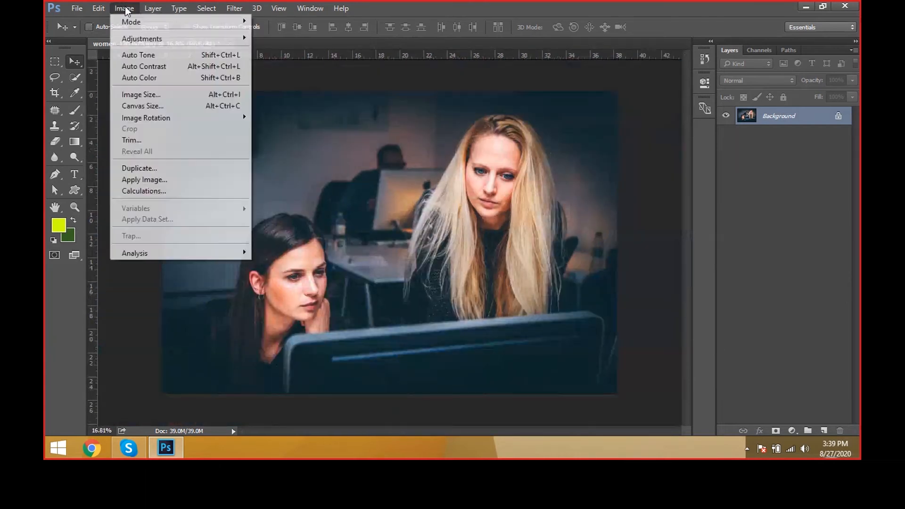
pyautogui.click(139, 55)
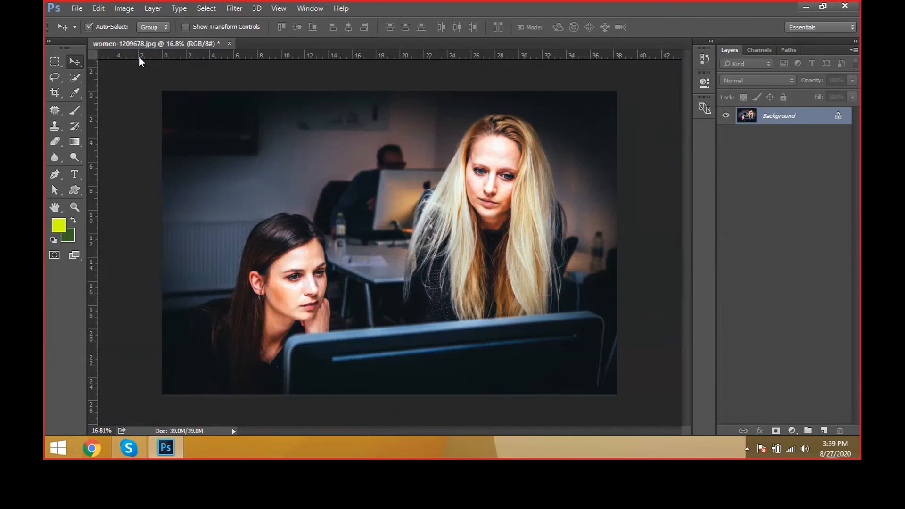
# Step: Open the photo girl-657753.jpg from the BACKGROUNDS folder and apply Auto Contrast to it
pyautogui.hotkey('ctrl', 'o')
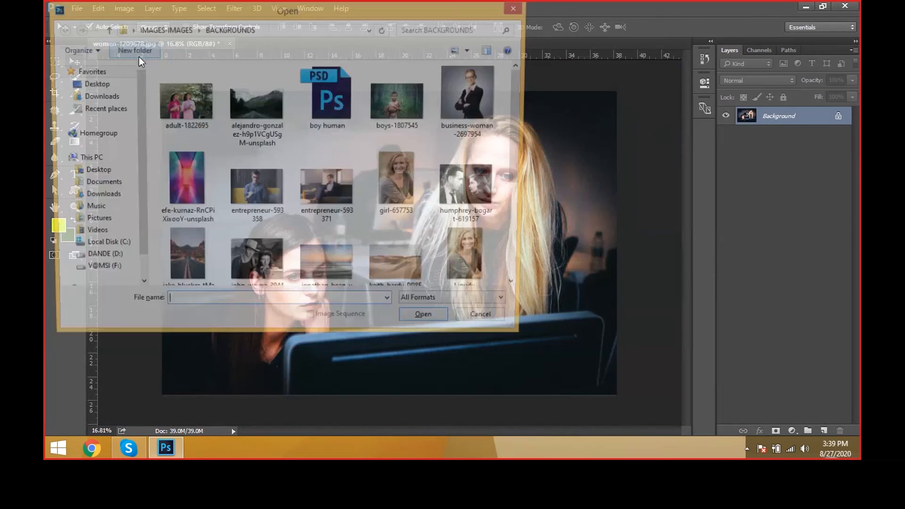
pyautogui.doubleClick(420, 191)
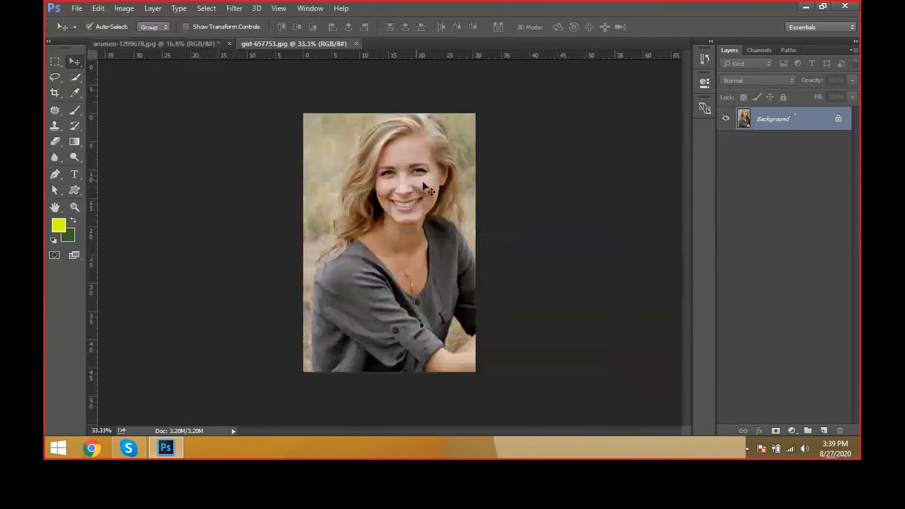
pyautogui.click(132, 10)
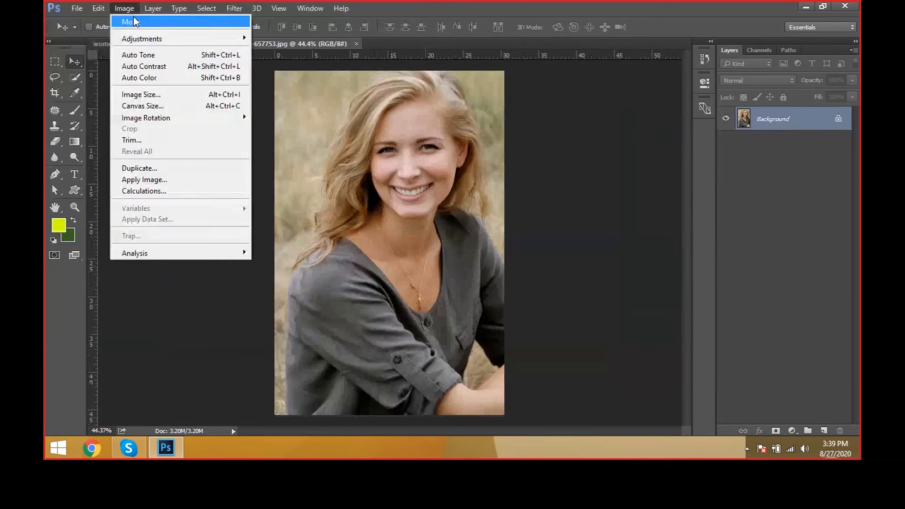
pyautogui.click(155, 66)
pyautogui.scroll(2, 414, 148)
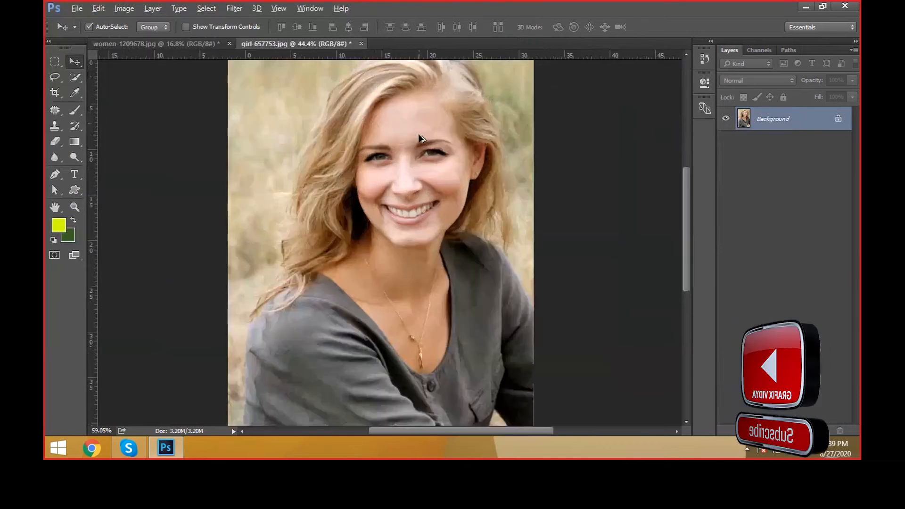
# Step: Reapply Auto Contrast to the portrait and compare before and after by undoing and redoing it
pyautogui.hotkey('ctrl', 'alt', 'shift', 'l')
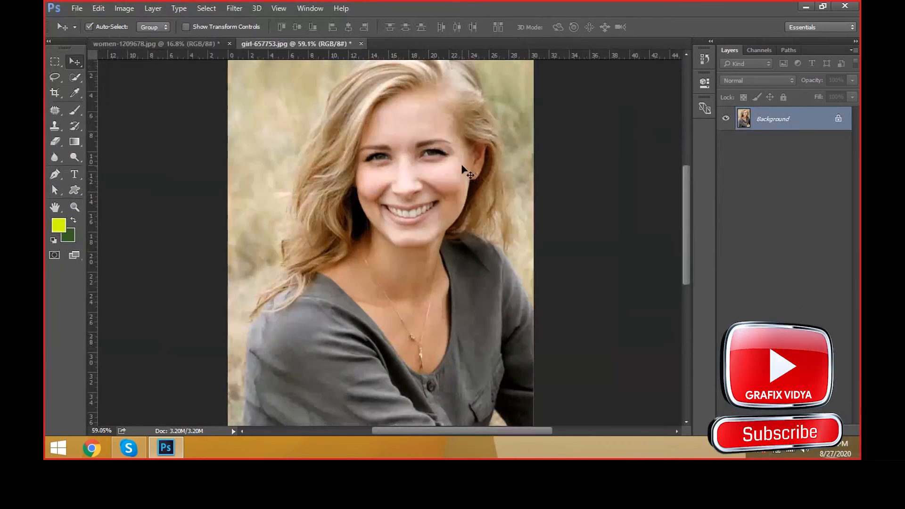
pyautogui.hotkey('ctrl', 'z')
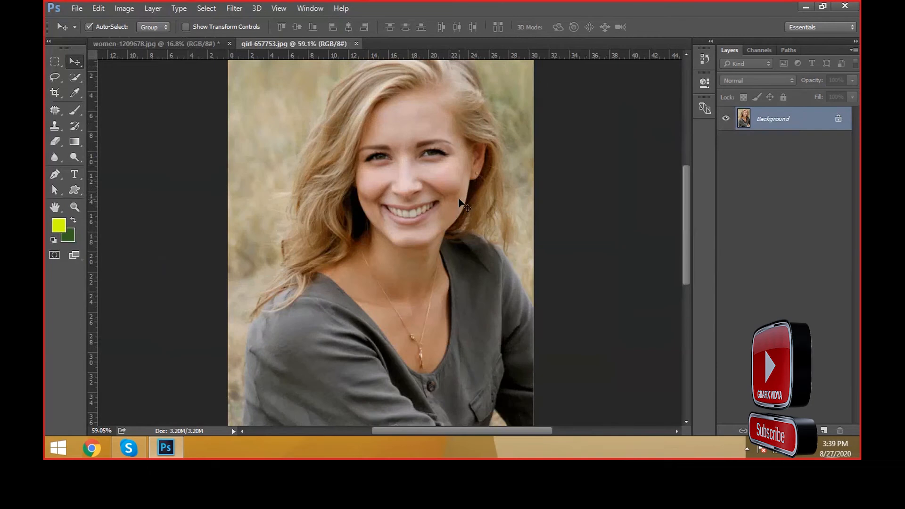
pyautogui.hotkey('ctrl', 'z')
pyautogui.click(89, 26)
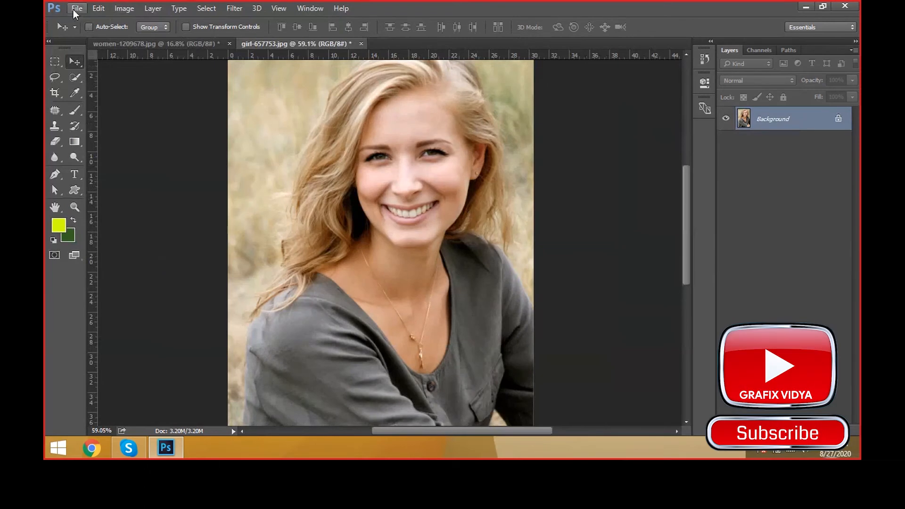
# Step: Open the photo boys-1807545.jpg from the BACKGROUNDS folder
pyautogui.click(74, 10)
pyautogui.click(92, 35)
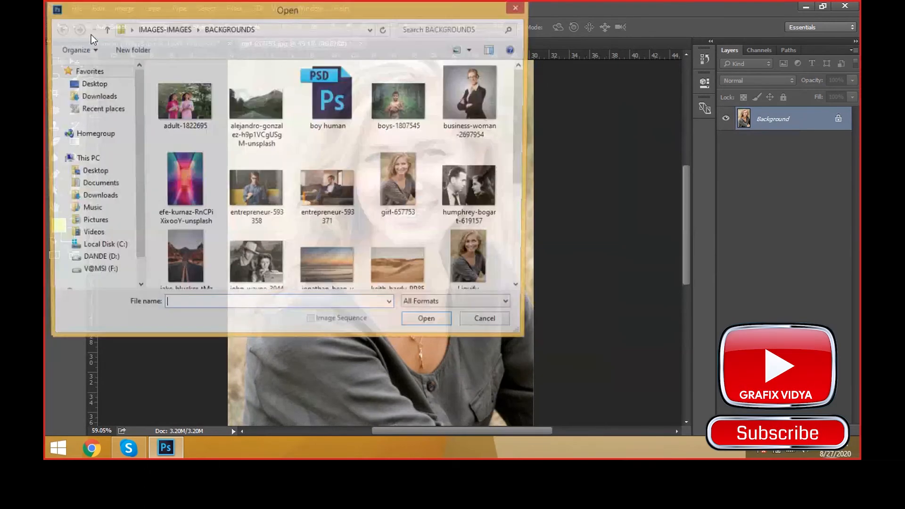
pyautogui.click(327, 188)
pyautogui.scroll(-3, 408, 190)
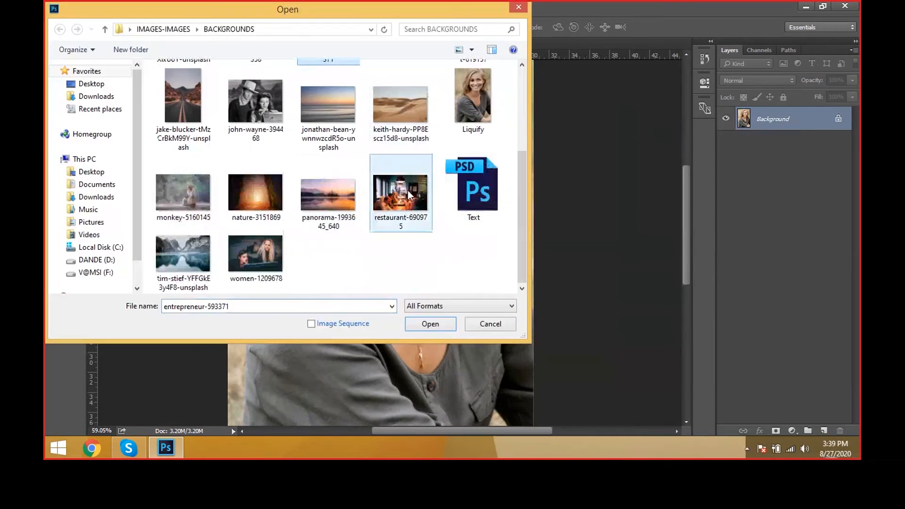
pyautogui.scroll(3, 408, 191)
pyautogui.doubleClick(401, 104)
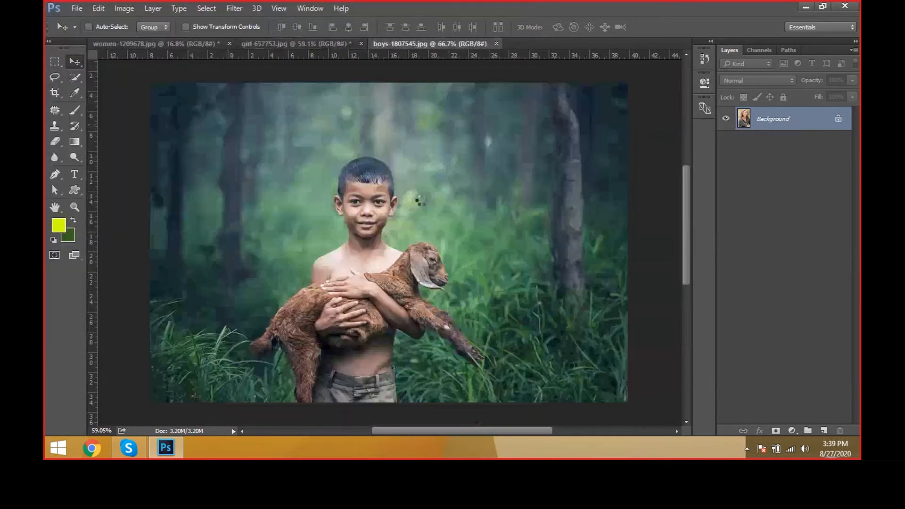
# Step: Apply Auto Color to the photo of the boy, compare it by undoing and redoing, and apply it once more
pyautogui.click(124, 8)
pyautogui.click(162, 78)
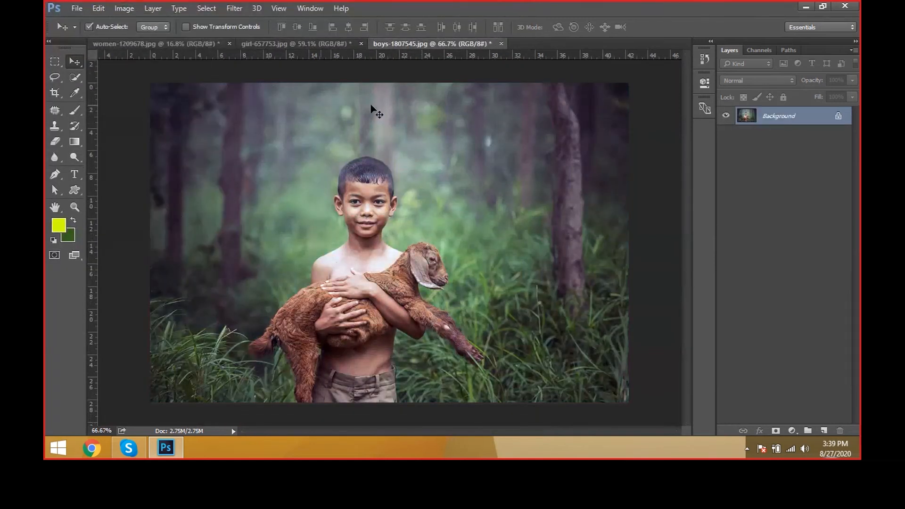
pyautogui.hotkey('ctrl', 'z')
pyautogui.hotkey('ctrl', 'z')
pyautogui.click(131, 11)
pyautogui.click(172, 79)
pyautogui.click(150, 8)
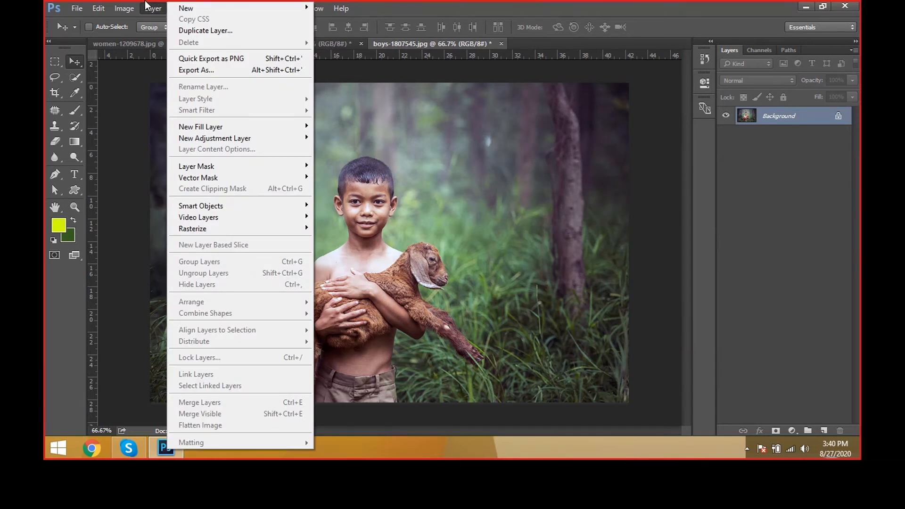
pyautogui.moveTo(134, 6)
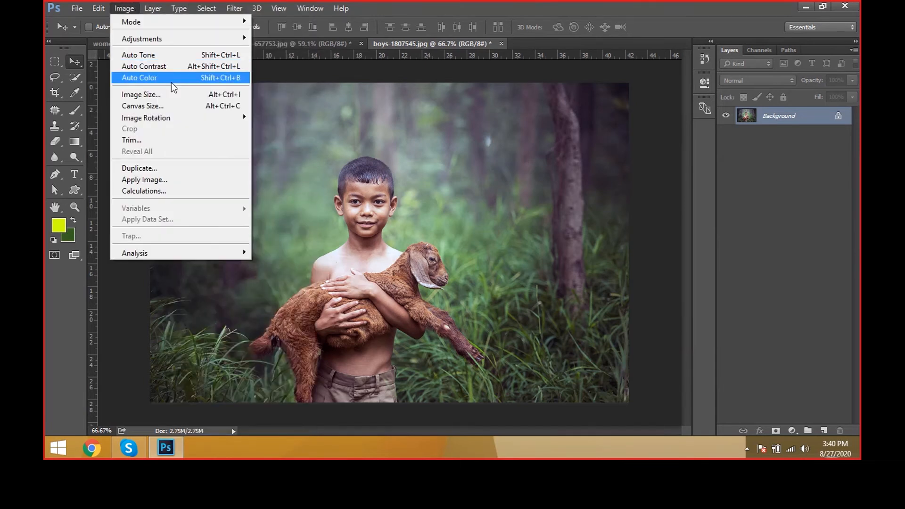
pyautogui.click(409, 180)
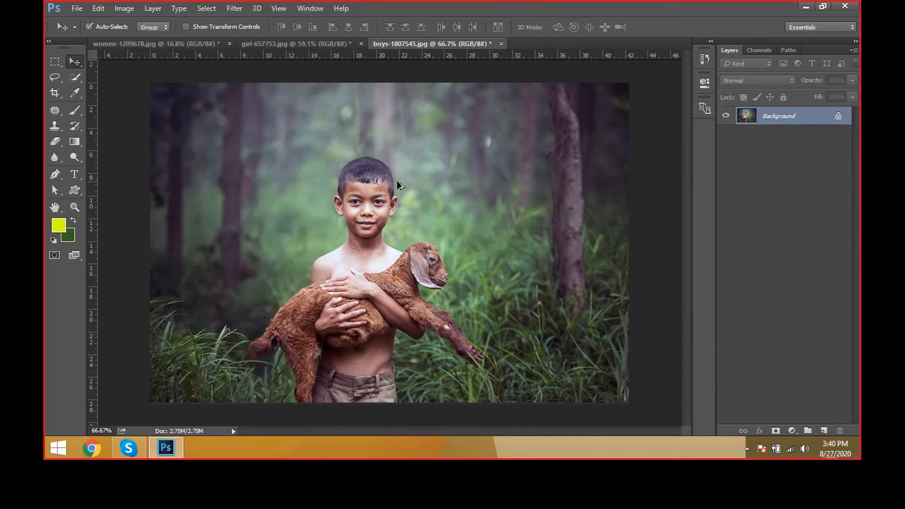
# Step: Bring up the Image Size settings for the boy photo and switch the width and height units to inches
pyautogui.scroll(-2, 397, 181)
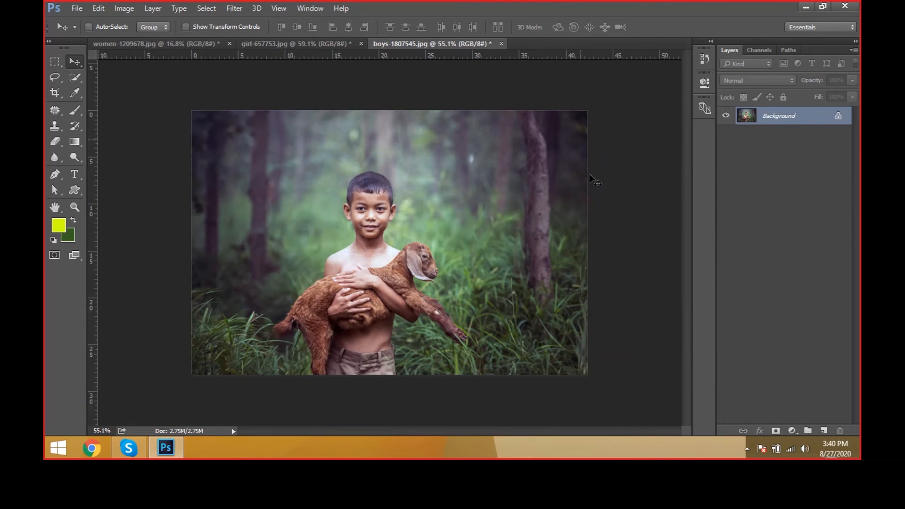
pyautogui.click(124, 9)
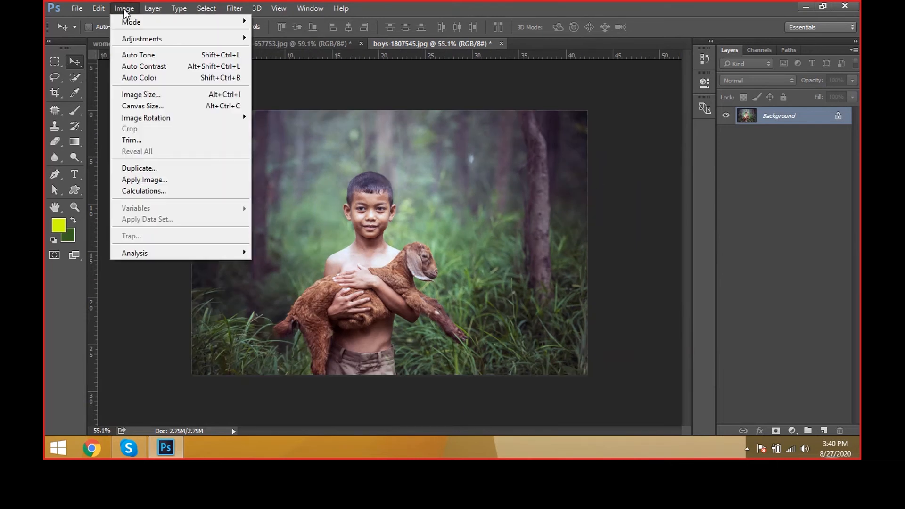
pyautogui.click(140, 95)
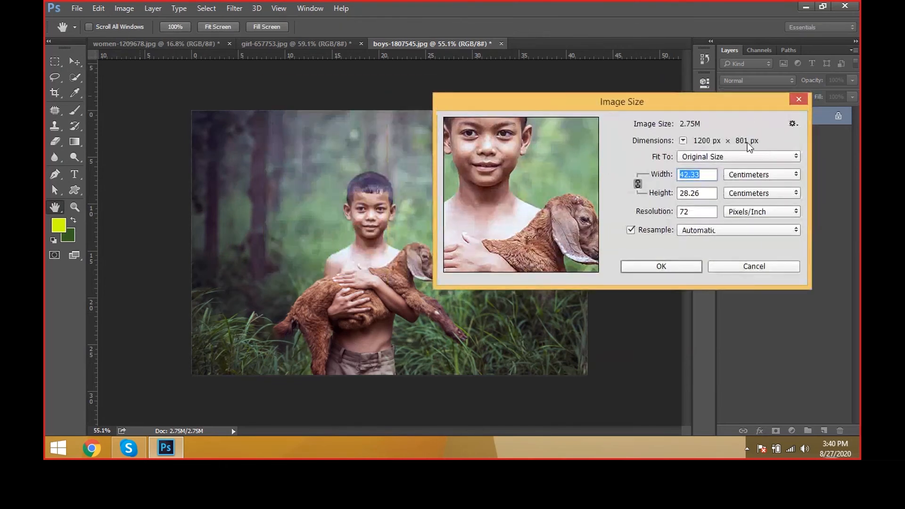
pyautogui.click(742, 176)
pyautogui.click(742, 201)
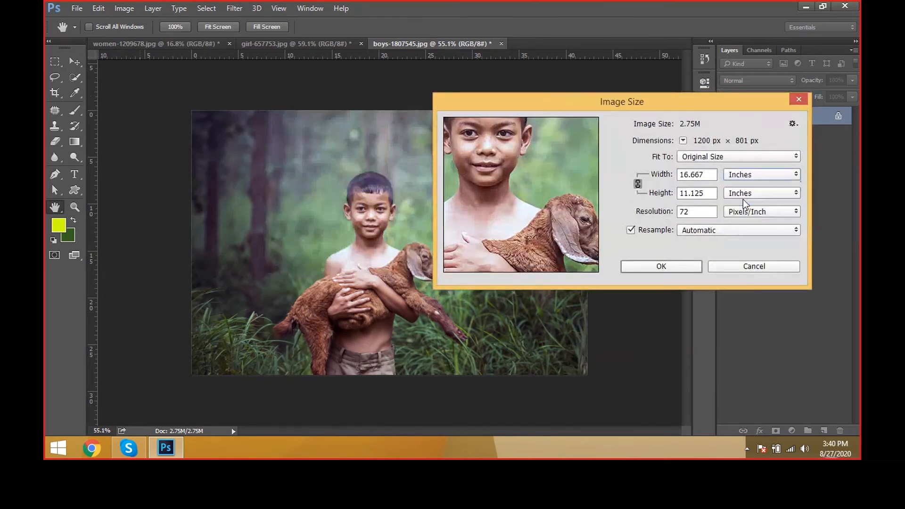
pyautogui.moveTo(710, 176); pyautogui.dragTo(680, 179)
pyautogui.press('Tab')
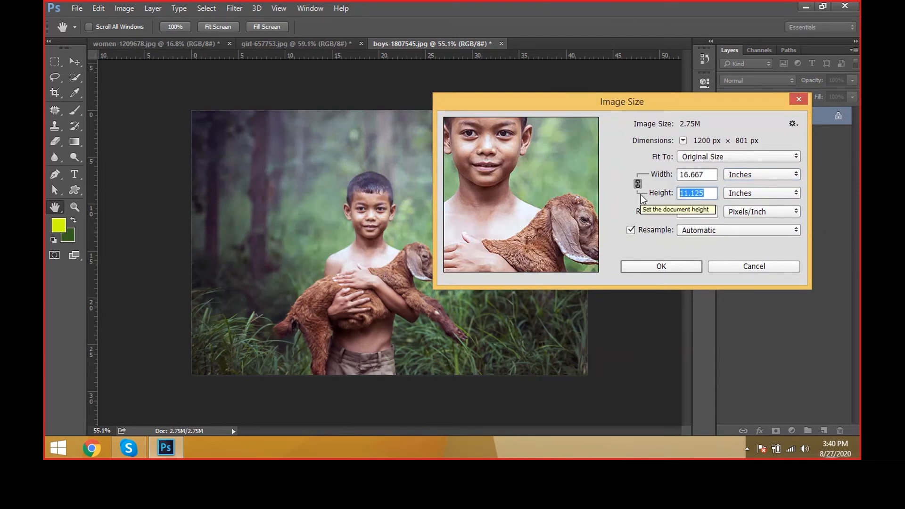
# Step: Try a width of 10 inches with the proportions linked and reset the dimensions
pyautogui.moveTo(711, 178); pyautogui.dragTo(620, 175)
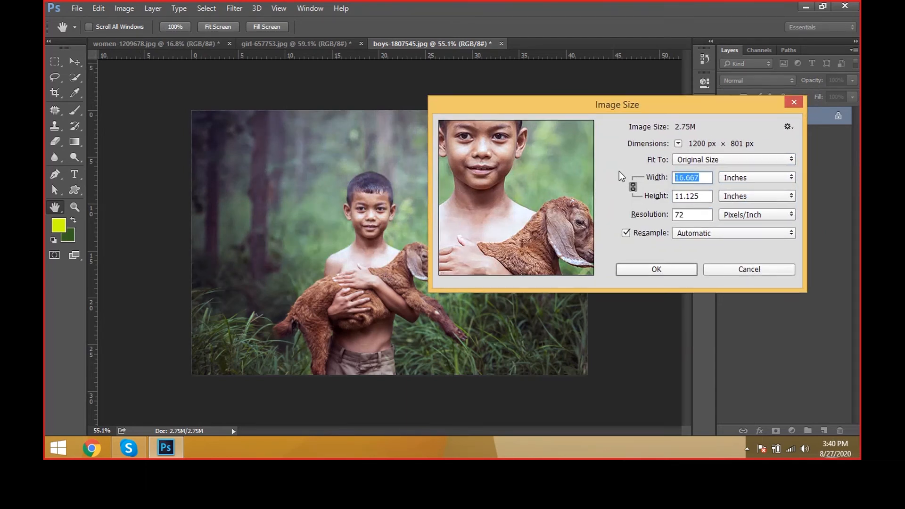
pyautogui.write('10')
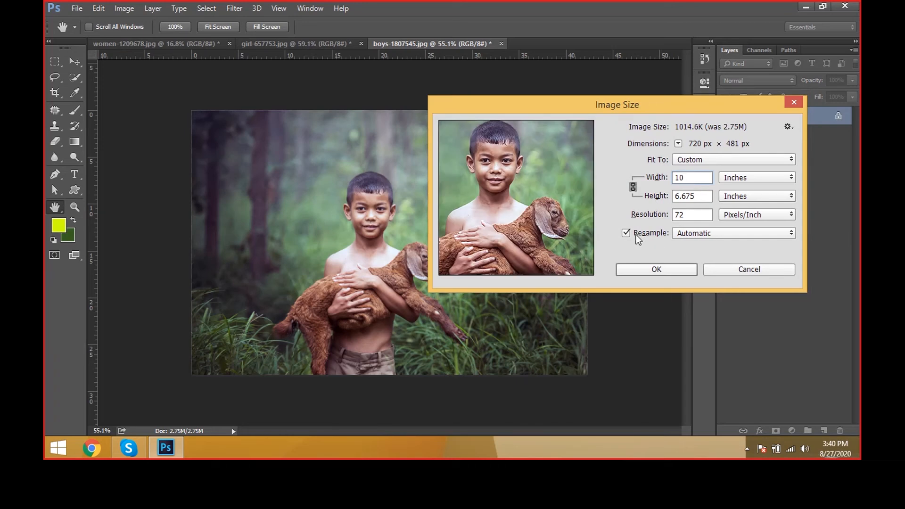
pyautogui.doubleClick(632, 190)
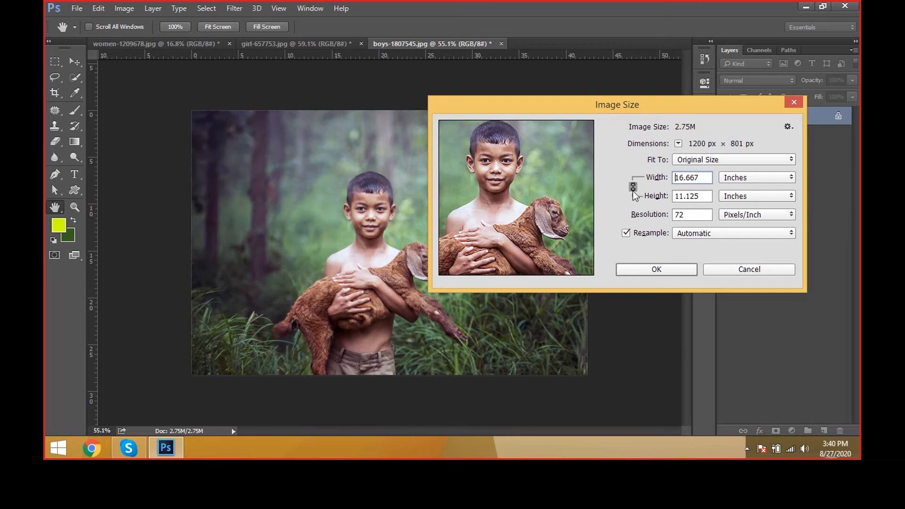
# Step: Unlink width from height in the Image Size settings and try widths of 5 inches and 2 inches
pyautogui.click(631, 185)
pyautogui.click(631, 186)
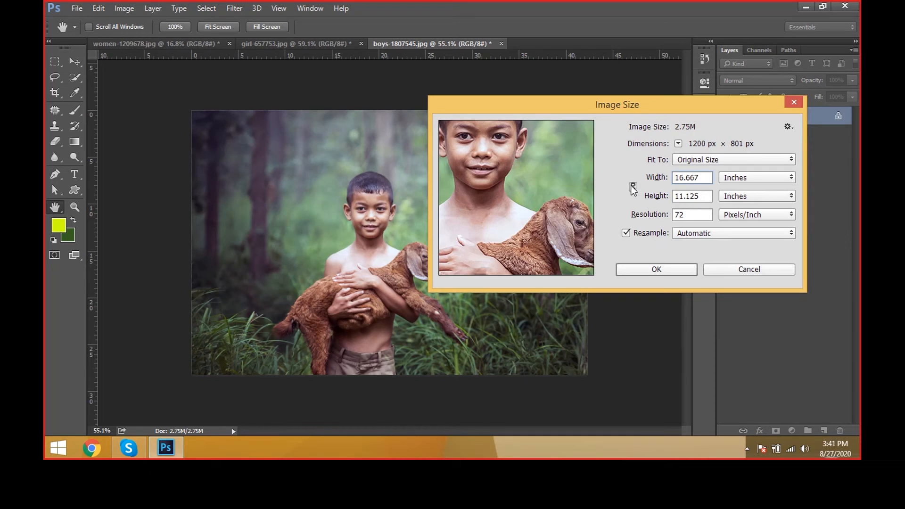
pyautogui.click(632, 185)
pyautogui.click(631, 185)
pyautogui.click(632, 184)
pyautogui.click(631, 186)
pyautogui.moveTo(705, 181); pyautogui.dragTo(616, 176)
pyautogui.write('5')
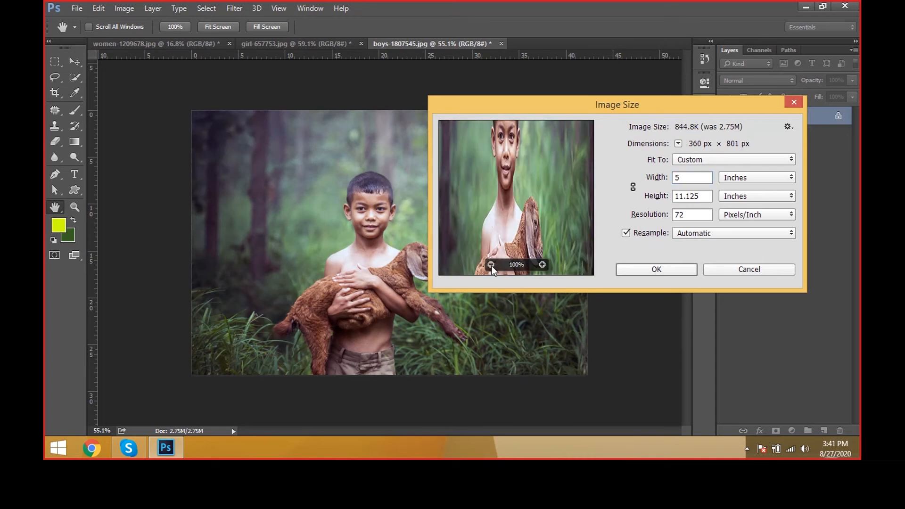
pyautogui.moveTo(694, 181); pyautogui.dragTo(585, 173)
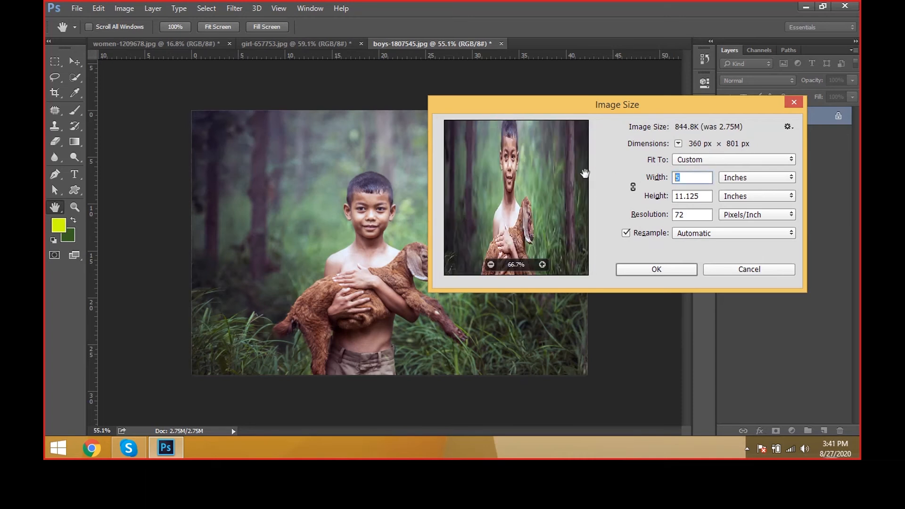
pyautogui.write('2')
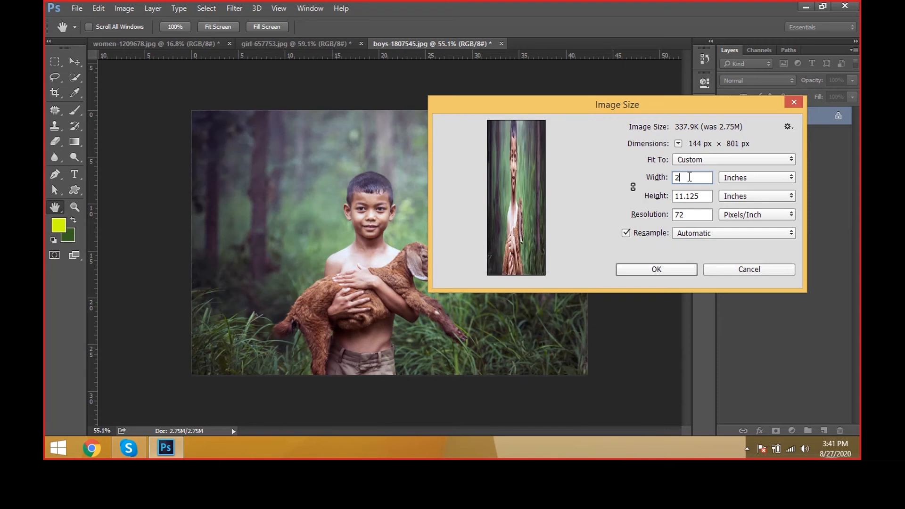
# Step: Set the unlinked image width to 10 inches and the height to 5 inches
pyautogui.moveTo(690, 176); pyautogui.dragTo(619, 181)
pyautogui.write('10')
pyautogui.press('Tab')
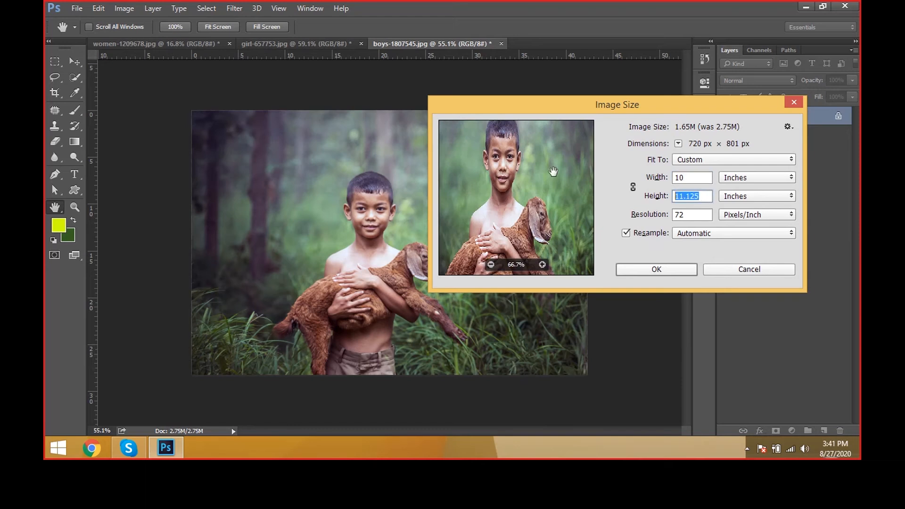
pyautogui.write('5')
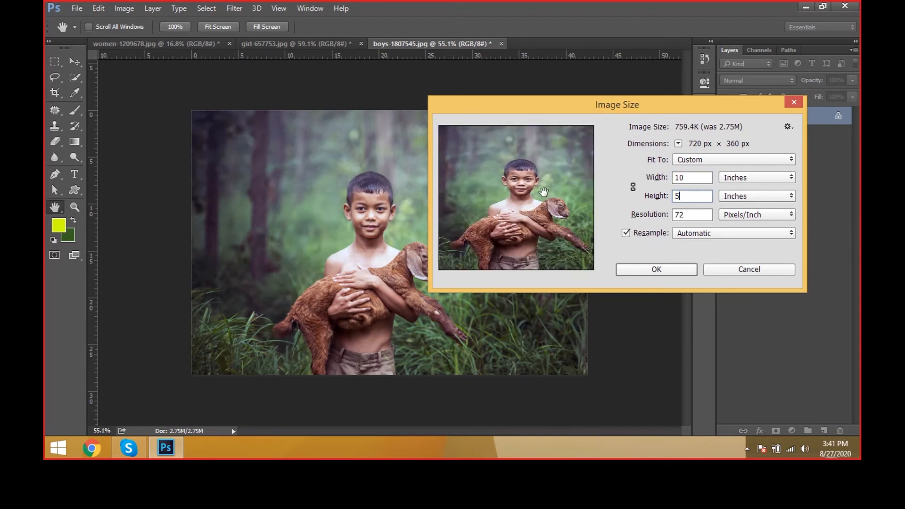
# Step: Reset the dimensions with width and height linked, try a width of 10 inches, and leave the Image Size settings
pyautogui.click(633, 187)
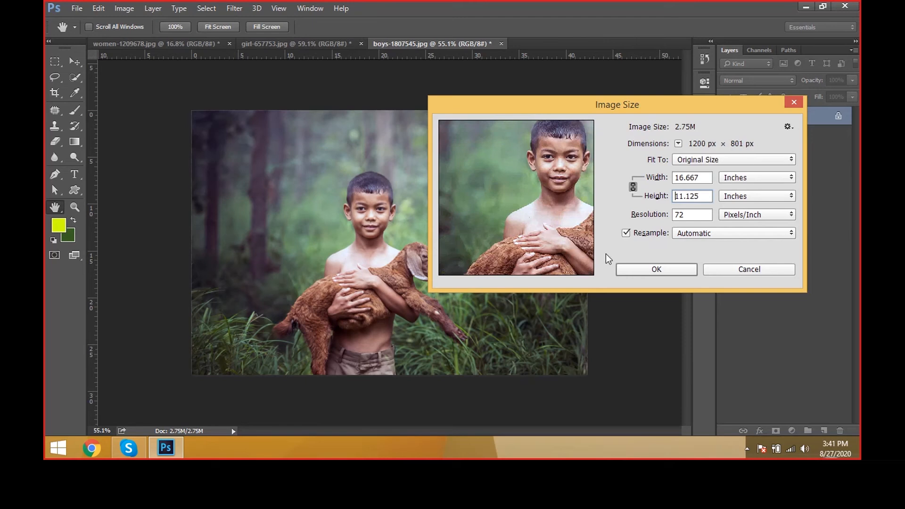
pyautogui.hotkey('shift', 'Tab')
pyautogui.write('10')
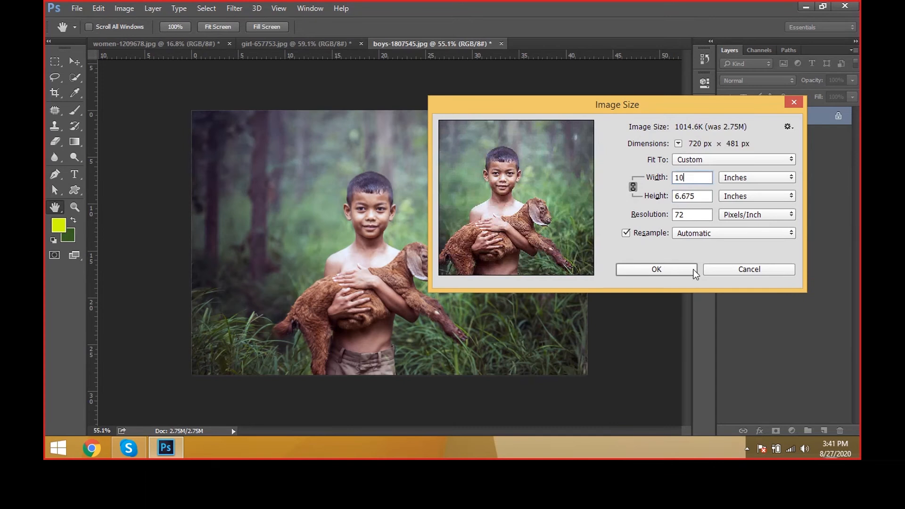
pyautogui.click(657, 269)
pyautogui.hotkey('ctrl', '+')
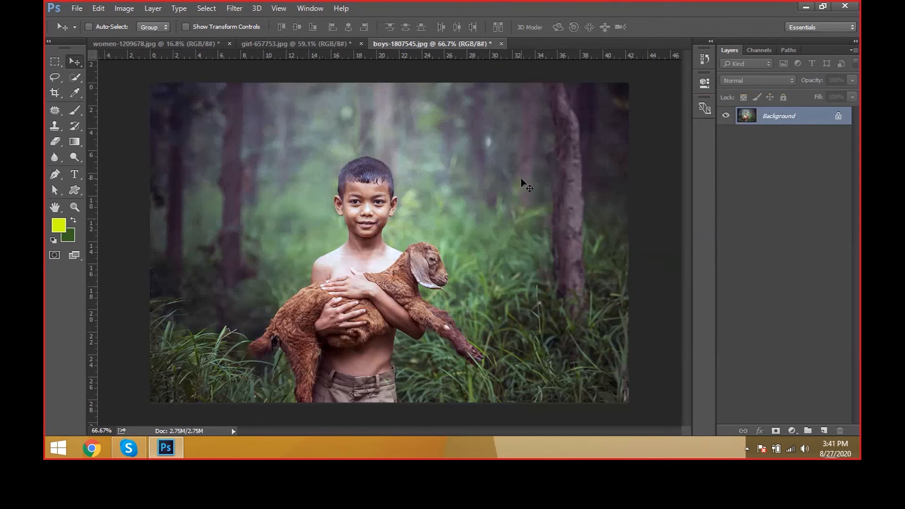
# Step: Reopen the Image Size settings and cancel them
pyautogui.hotkey('alt', 'i')
pyautogui.press('Escape')
pyautogui.hotkey('ctrl', 'alt', 'i')
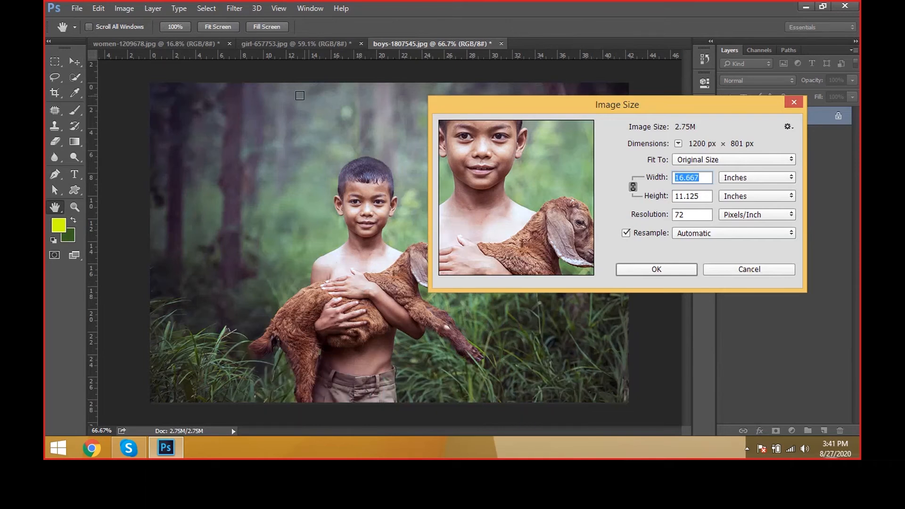
pyautogui.press('Escape')
# Step: Extend the canvas of the boy photo to a width of 20 inches using the background extension colour
pyautogui.click(125, 8)
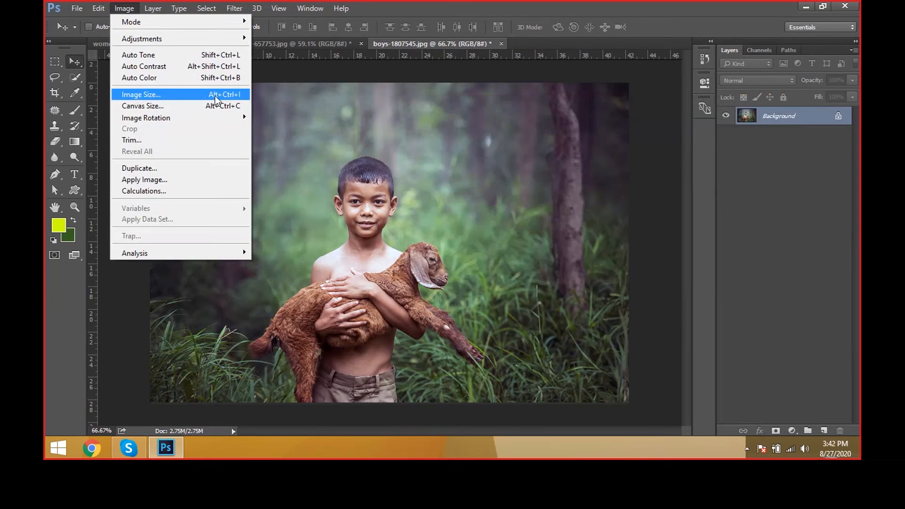
pyautogui.click(239, 107)
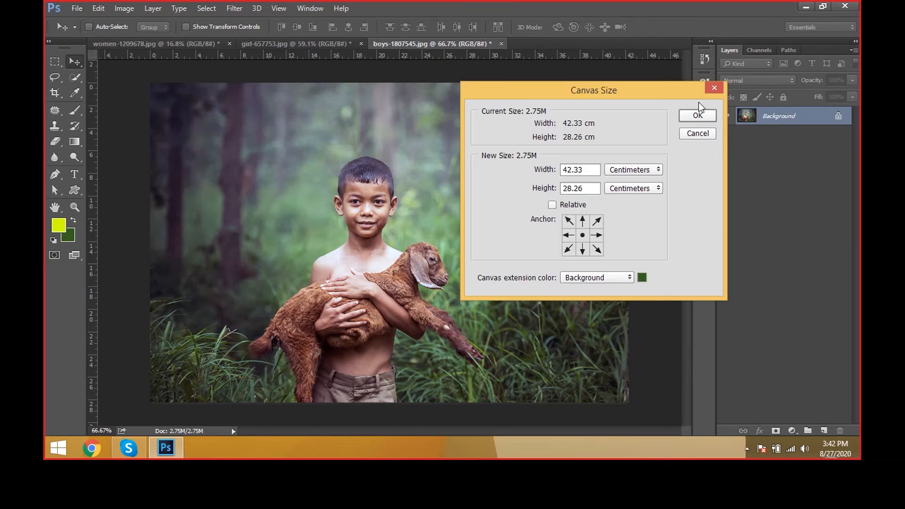
pyautogui.moveTo(655, 97); pyautogui.dragTo(778, 183)
pyautogui.click(756, 255)
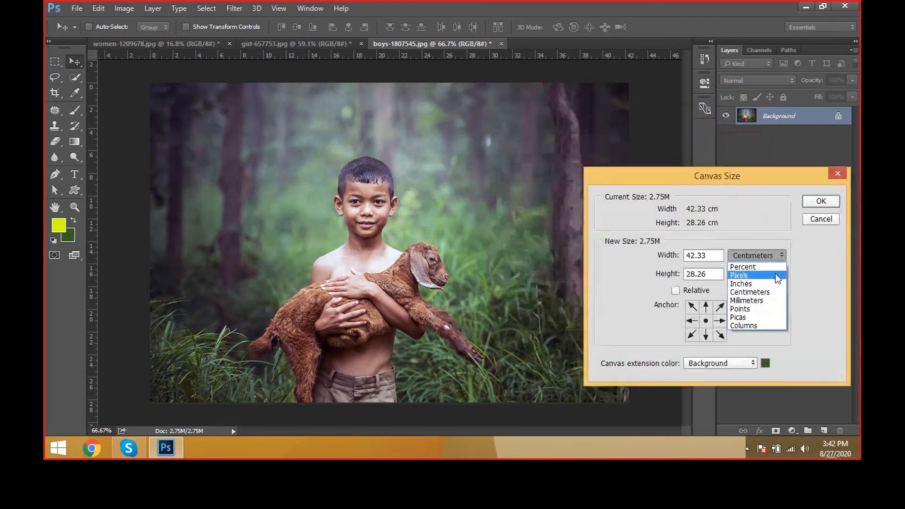
pyautogui.click(736, 274)
pyautogui.doubleClick(709, 255)
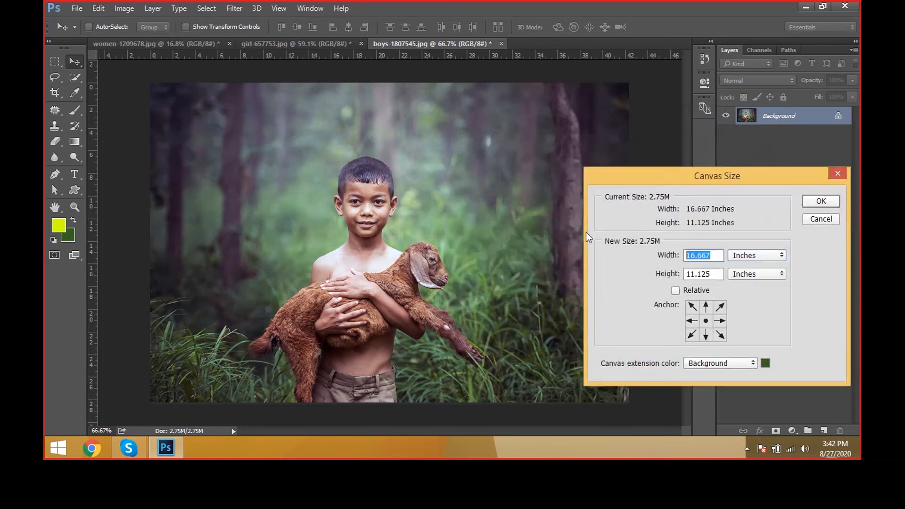
pyautogui.write('20')
pyautogui.click(819, 205)
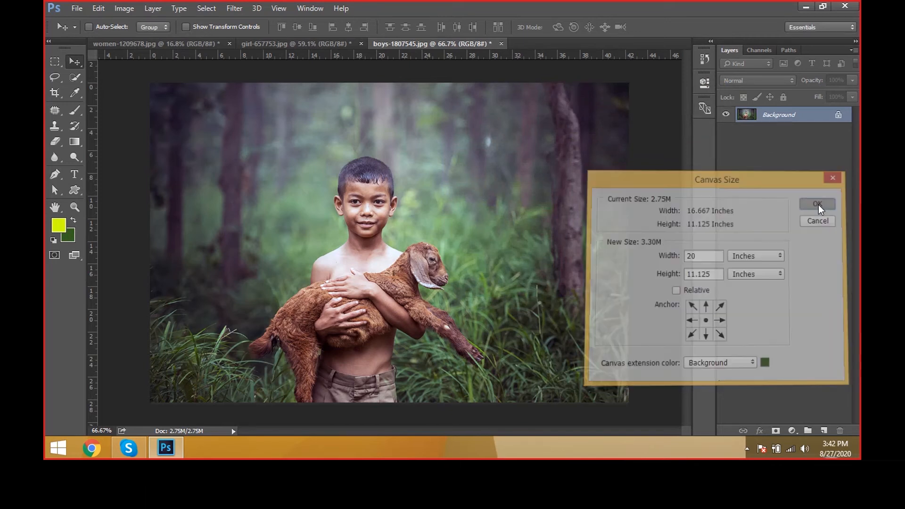
pyautogui.hotkey('ctrl', '-')
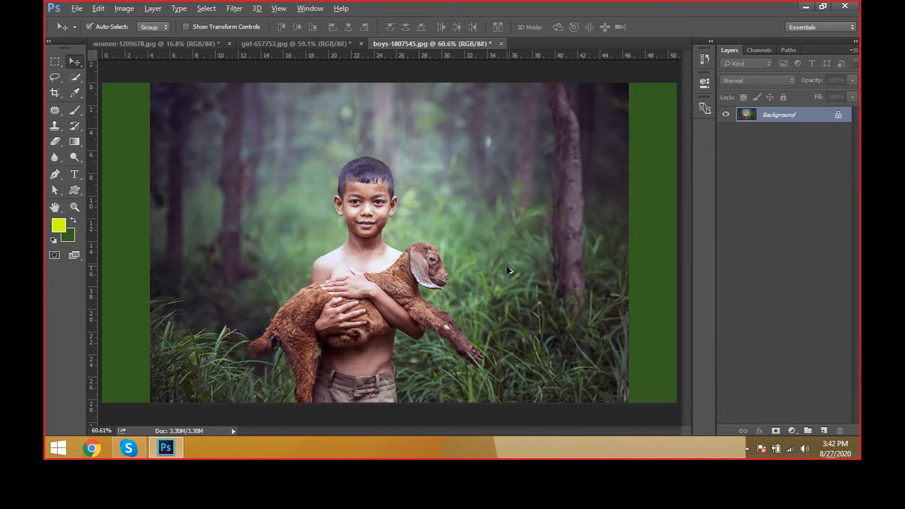
pyautogui.scroll(-1, 509, 271)
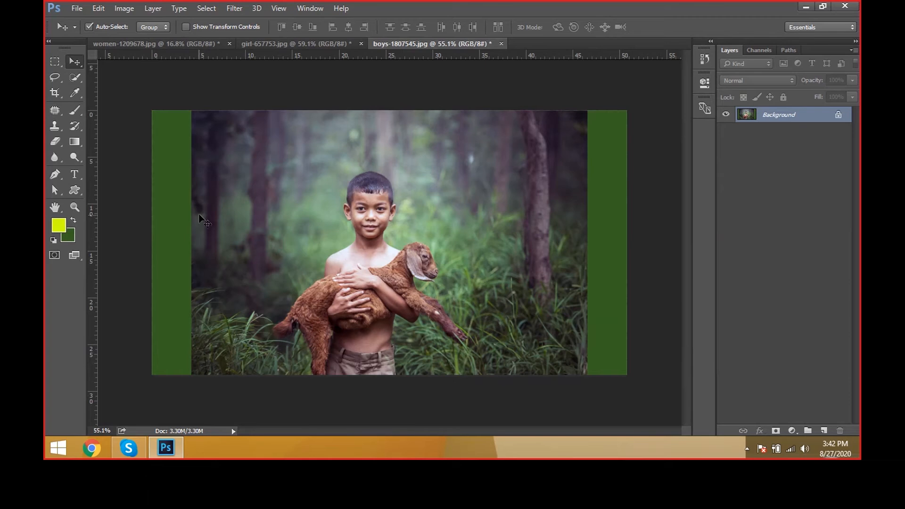
# Step: Switch the Canvas Size units to inches and extend the canvas height to 15 inches
pyautogui.hotkey('ctrl', 'alt', 'c')
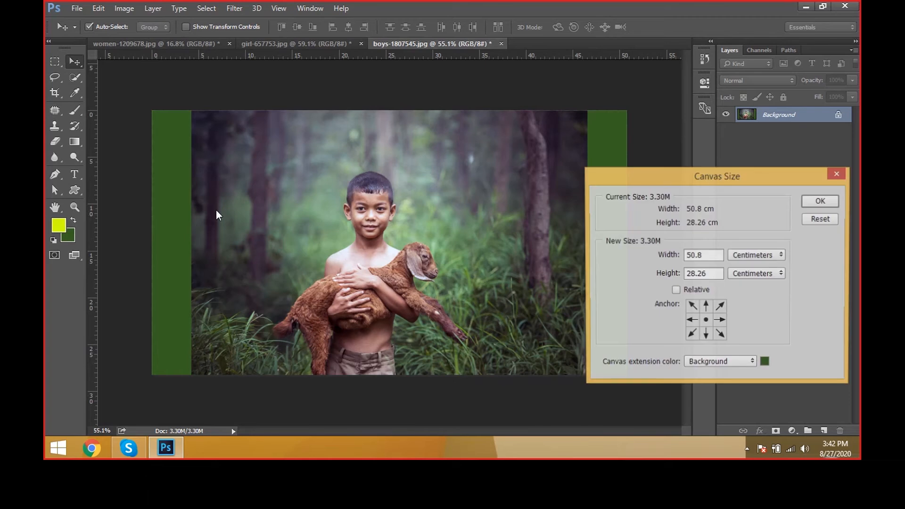
pyautogui.moveTo(688, 176); pyautogui.dragTo(569, 212)
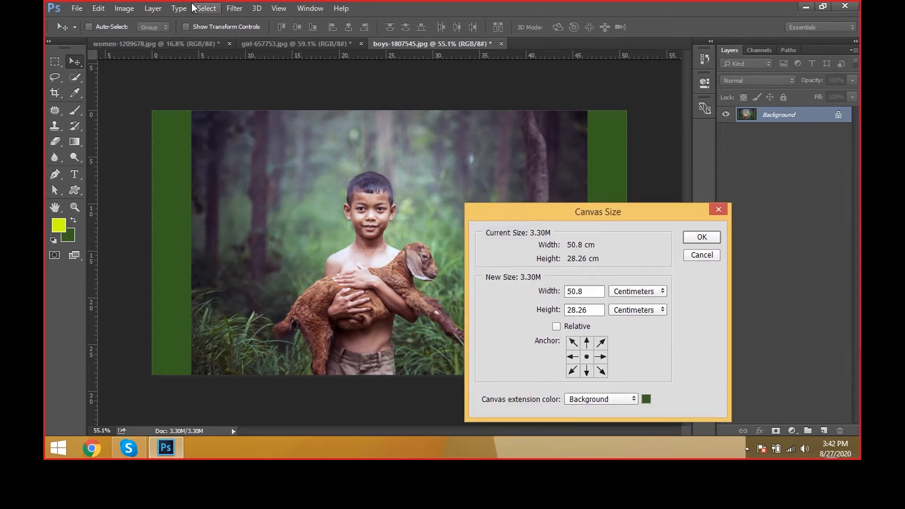
pyautogui.click(133, 11)
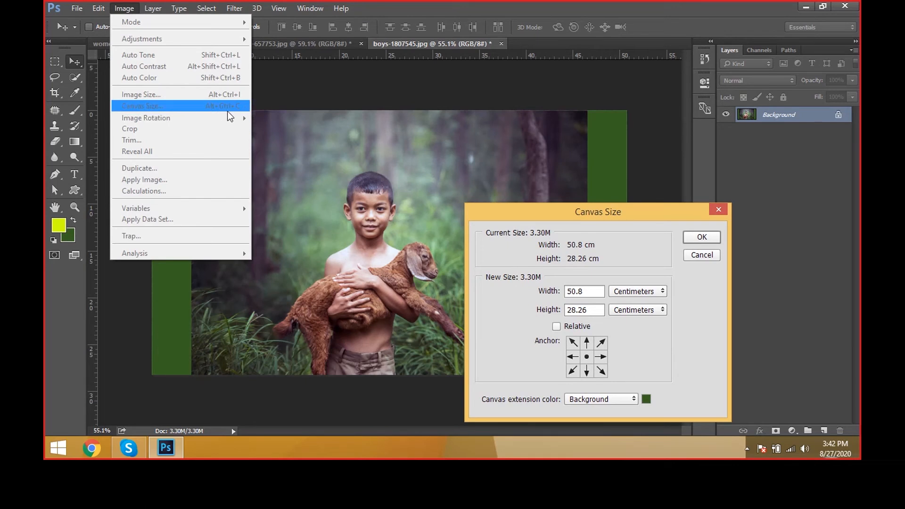
pyautogui.click(568, 218)
pyautogui.moveTo(568, 218); pyautogui.dragTo(593, 161)
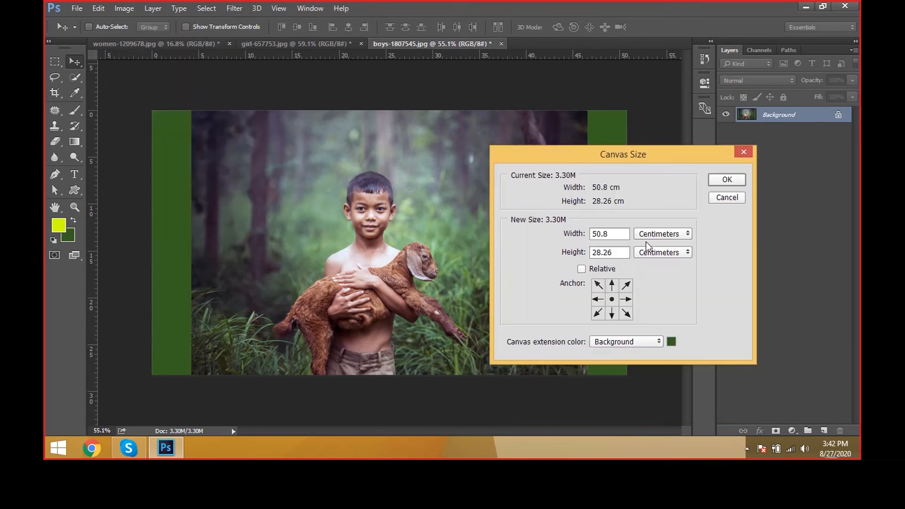
pyautogui.click(648, 241)
pyautogui.click(657, 258)
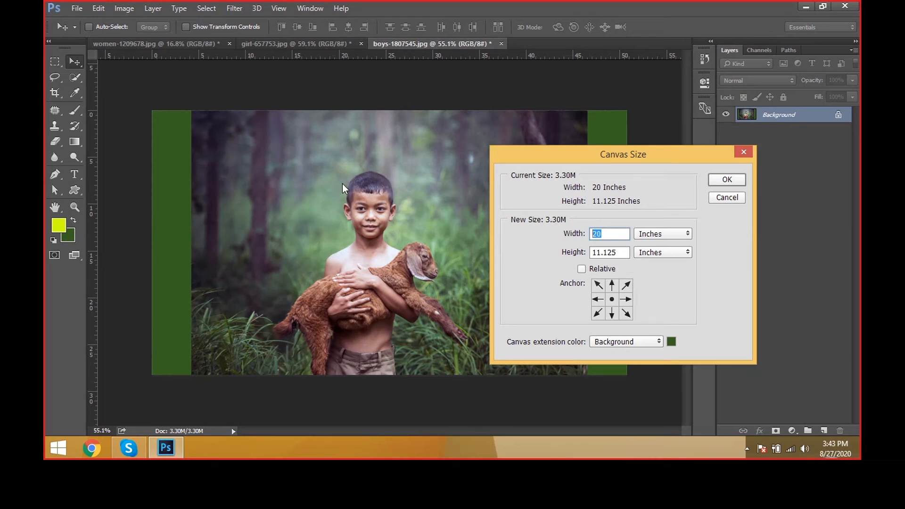
pyautogui.moveTo(620, 157); pyautogui.dragTo(592, 197)
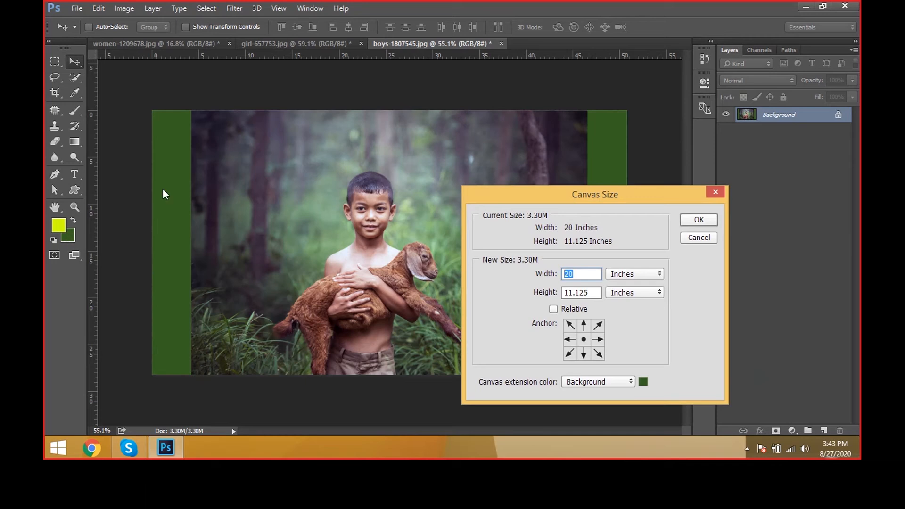
pyautogui.doubleClick(592, 289)
pyautogui.write('15')
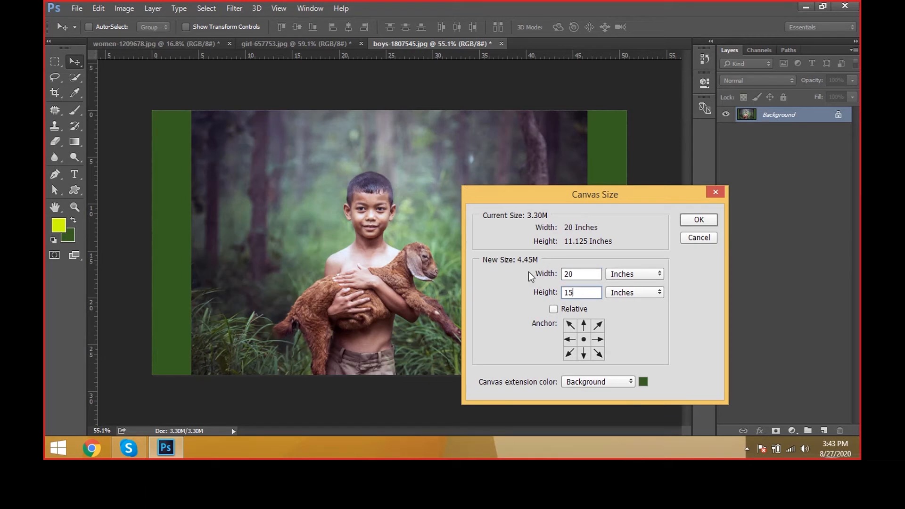
pyautogui.click(691, 220)
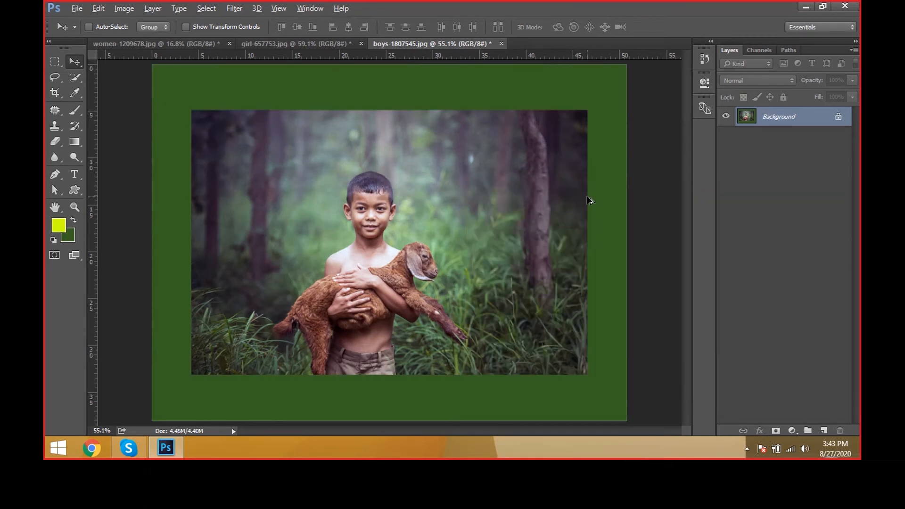
pyautogui.scroll(-2, 590, 200)
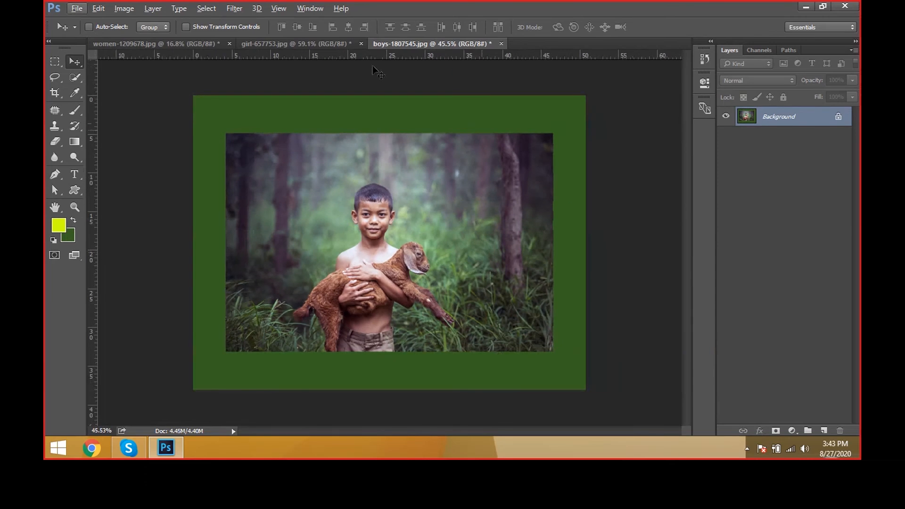
# Step: Rotate the whole canvas 90° clockwise and turn it back with a 90° counter-clockwise rotation
pyautogui.click(124, 8)
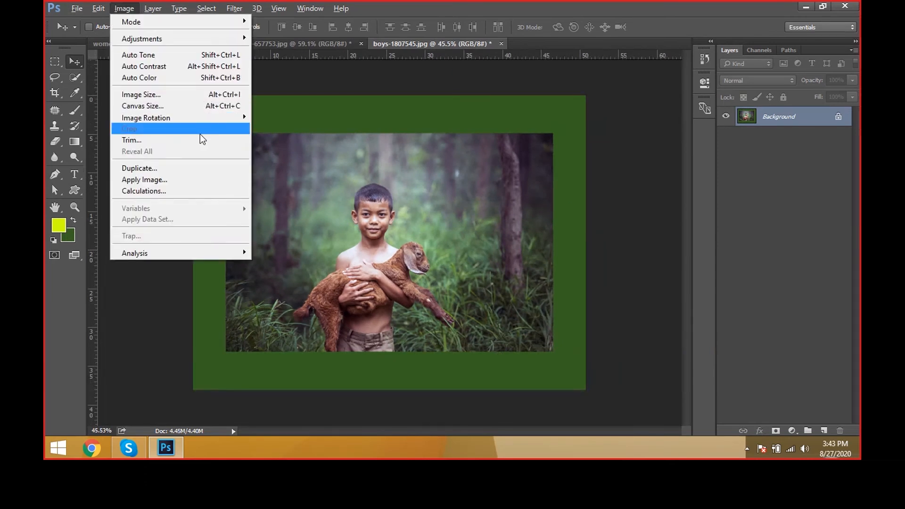
pyautogui.click(360, 146)
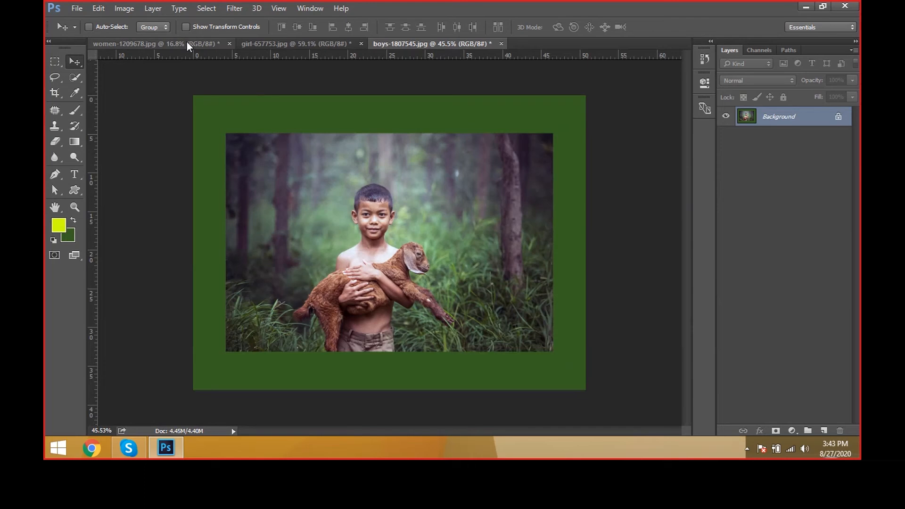
pyautogui.click(132, 8)
pyautogui.moveTo(171, 117)
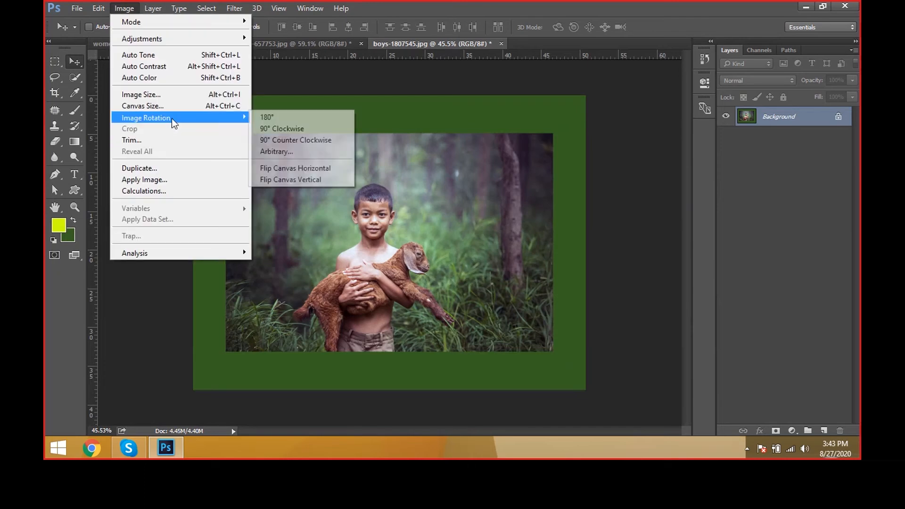
pyautogui.click(283, 129)
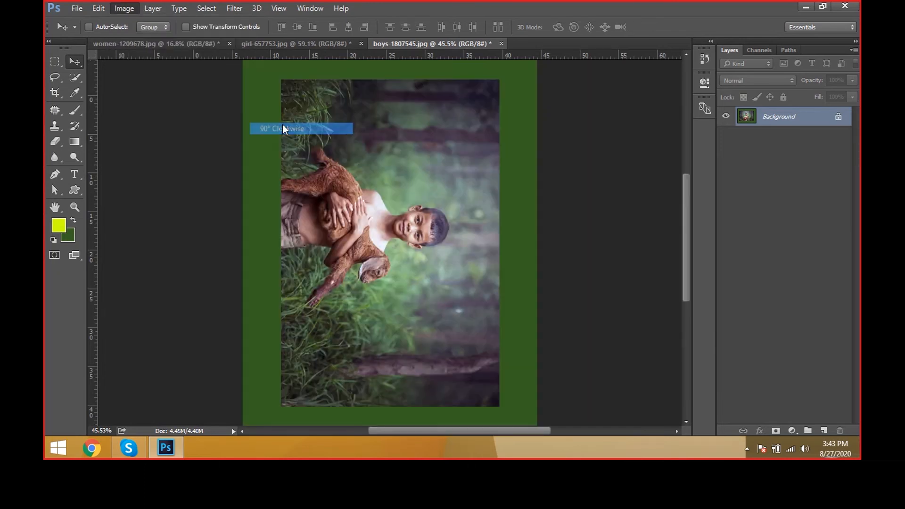
pyautogui.click(132, 8)
pyautogui.click(289, 142)
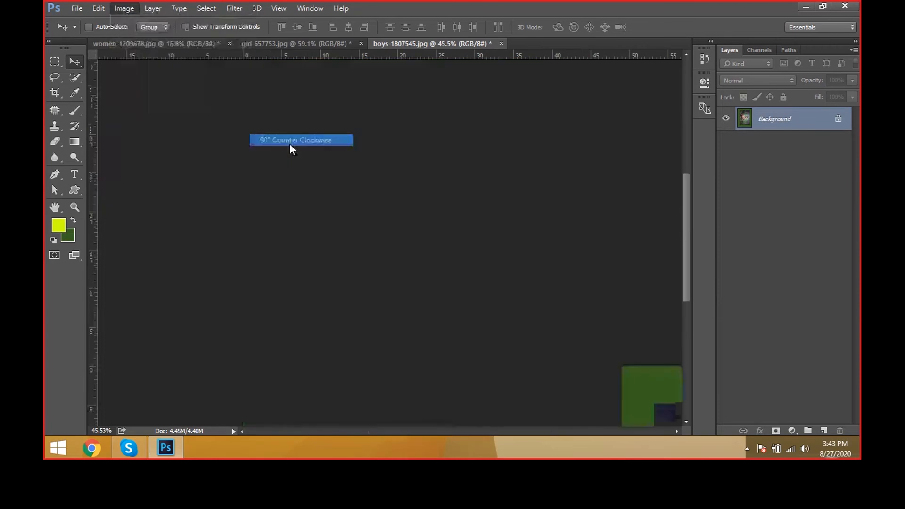
# Step: Rotate the canvas by 180° and restore its orientation with a second 180° rotation
pyautogui.click(113, 9)
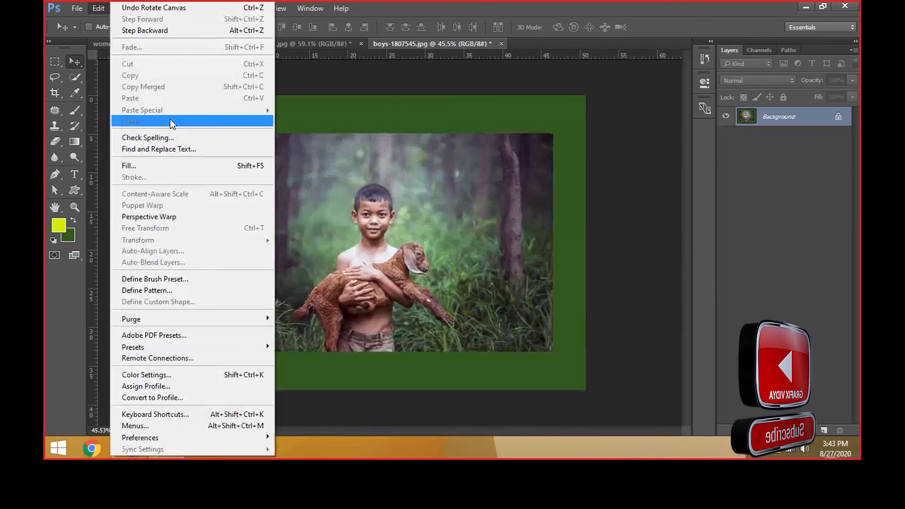
pyautogui.moveTo(164, 119)
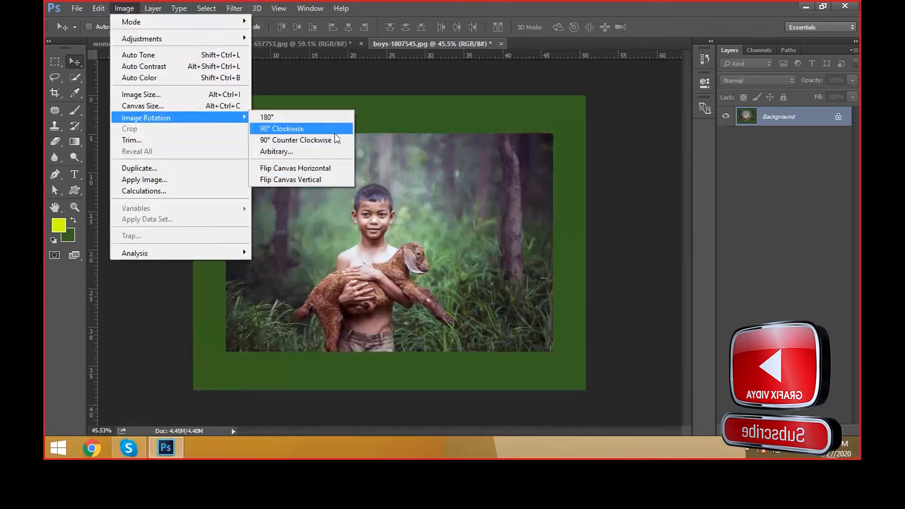
pyautogui.click(327, 117)
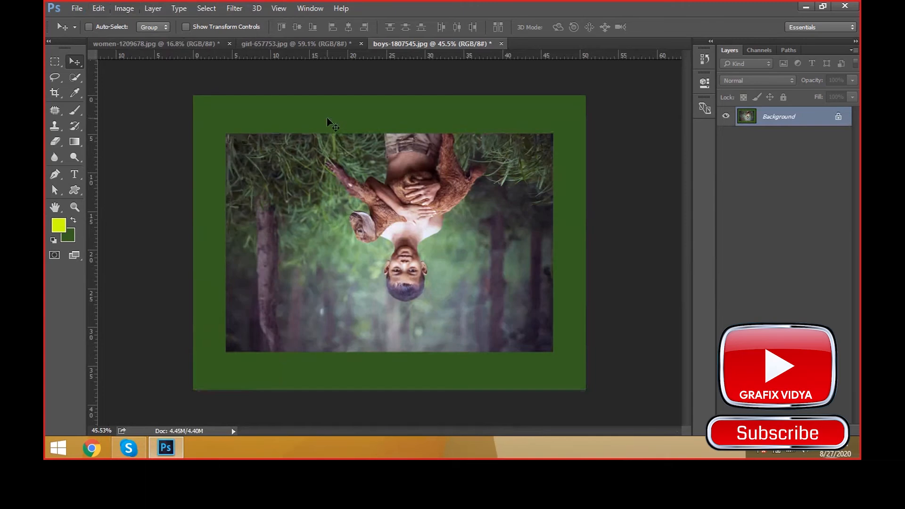
pyautogui.click(124, 8)
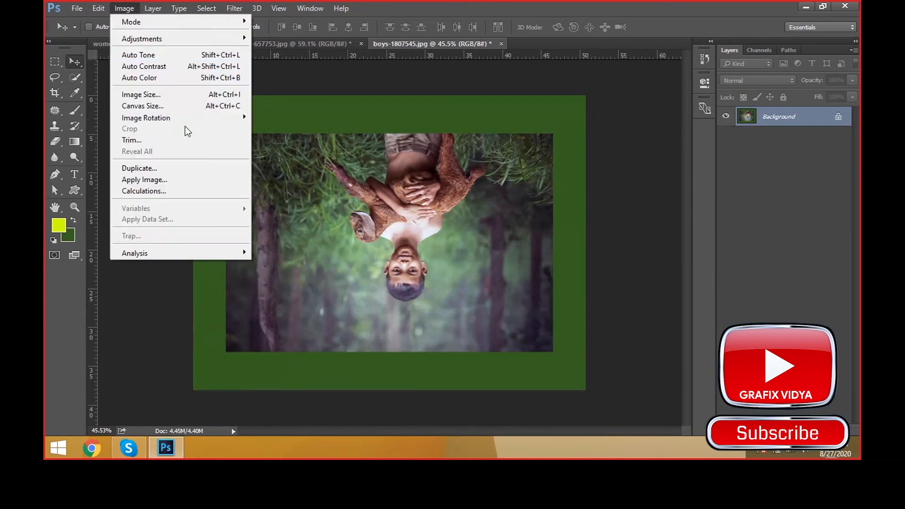
pyautogui.moveTo(188, 118)
pyautogui.click(278, 113)
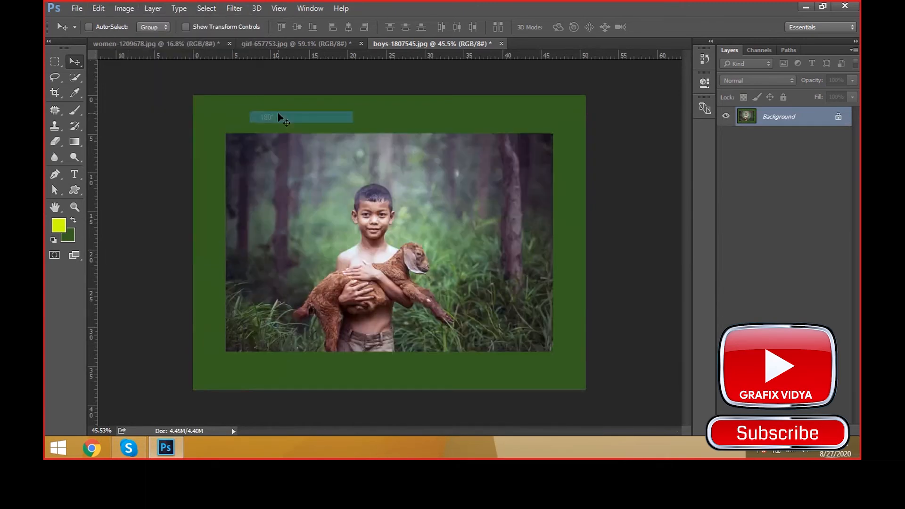
# Step: Flip the canvas horizontally and flip it horizontally again to restore the original direction
pyautogui.click(124, 8)
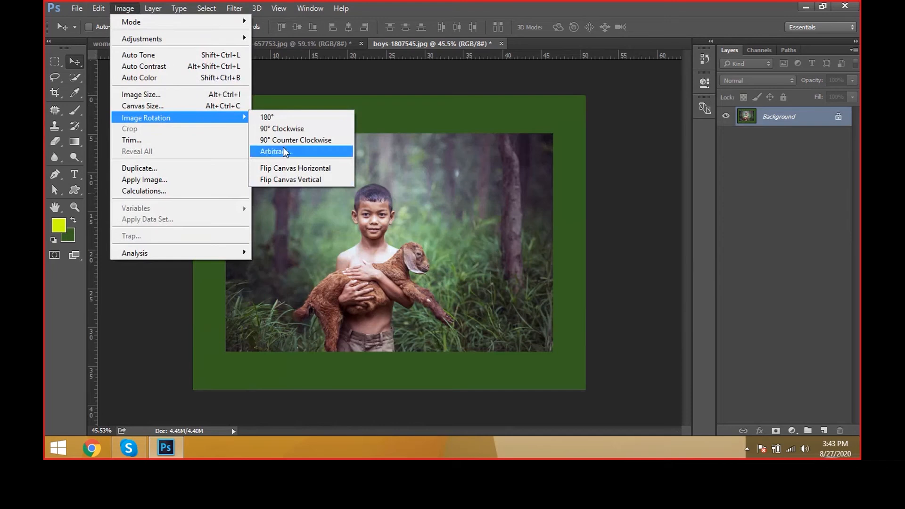
pyautogui.click(299, 170)
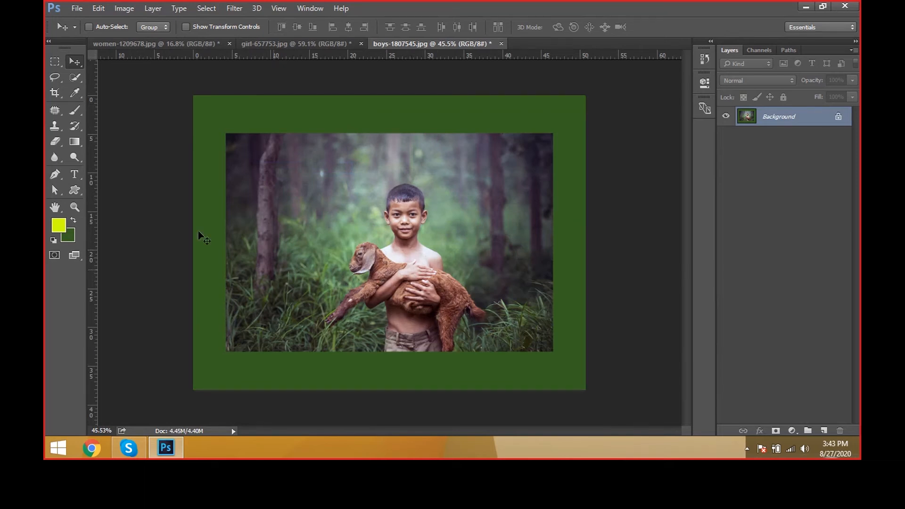
pyautogui.click(120, 8)
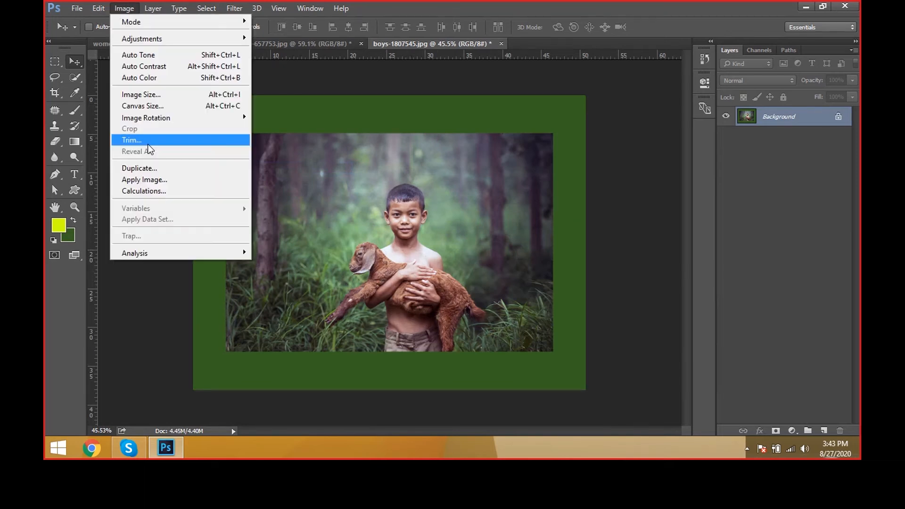
pyautogui.moveTo(160, 121)
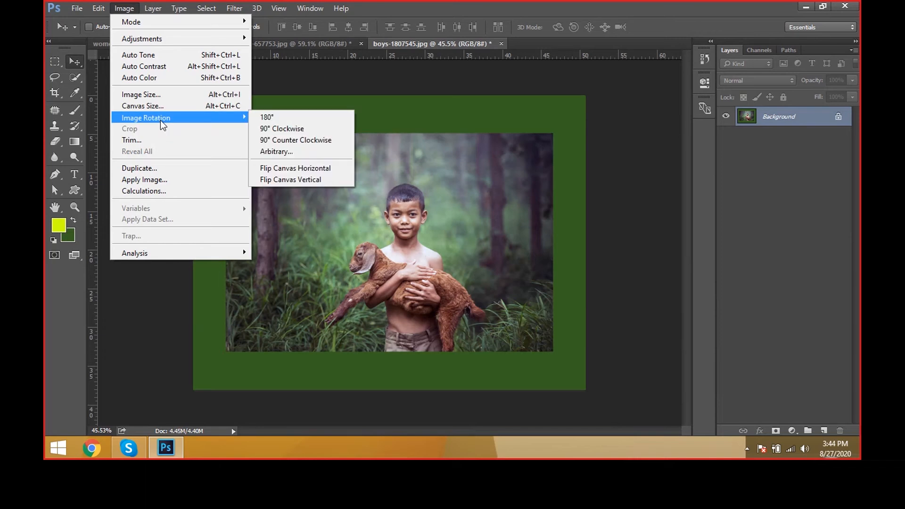
pyautogui.click(325, 170)
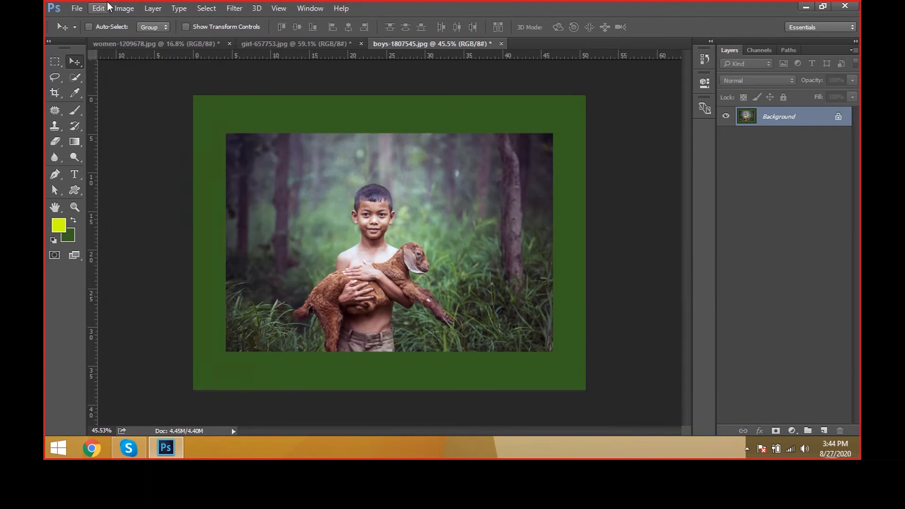
# Step: Crop the canvas to the photo's edges with the Crop tool, cutting away the green border
pyautogui.click(121, 8)
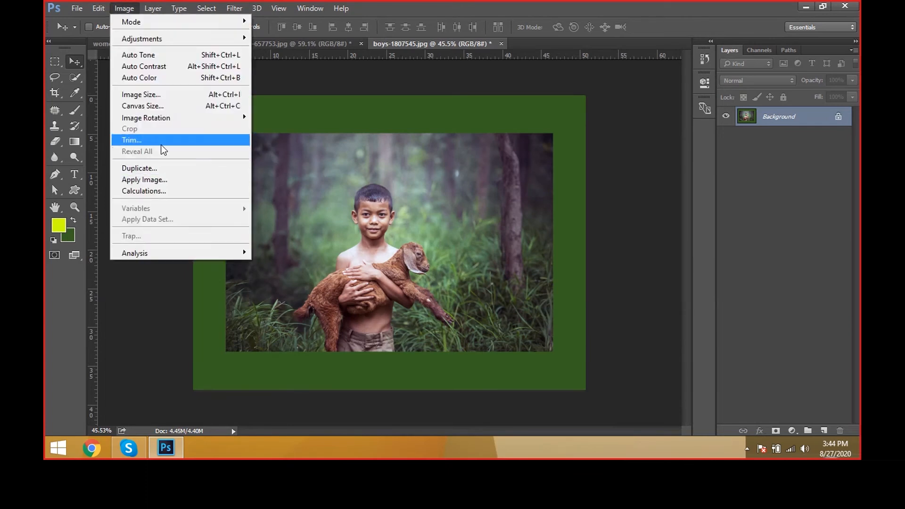
pyautogui.click(377, 137)
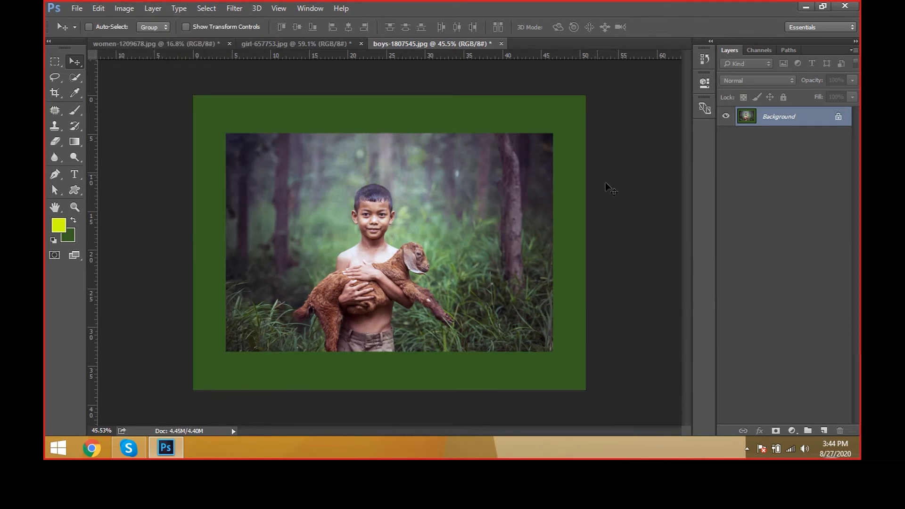
pyautogui.click(55, 78)
pyautogui.click(56, 96)
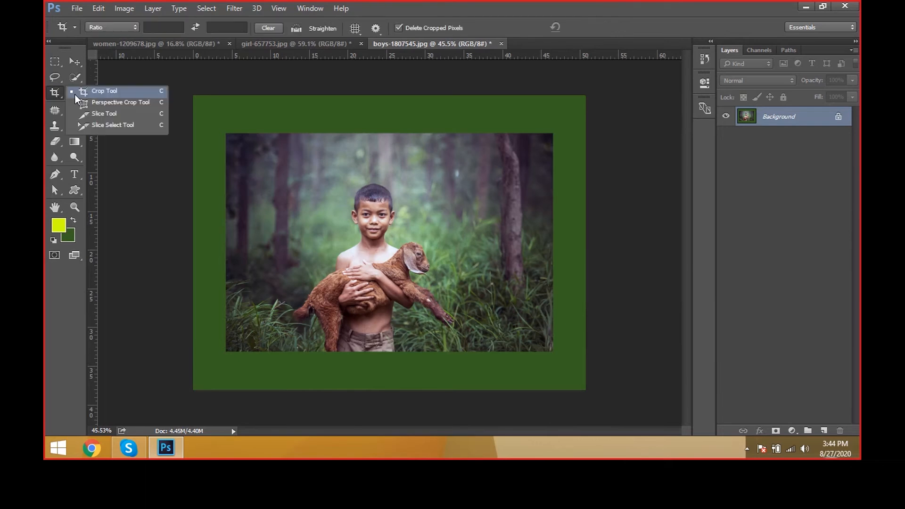
pyautogui.click(74, 94)
pyautogui.moveTo(227, 133); pyautogui.dragTo(553, 352)
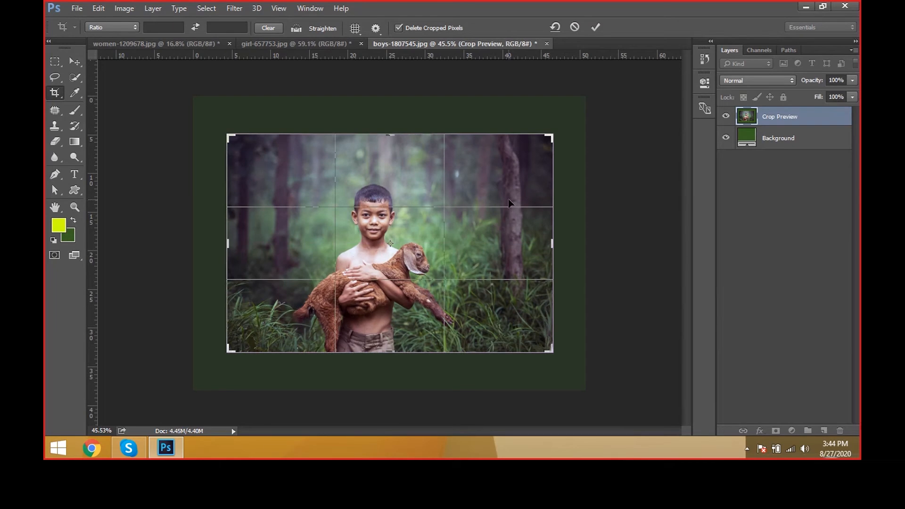
pyautogui.press('Return')
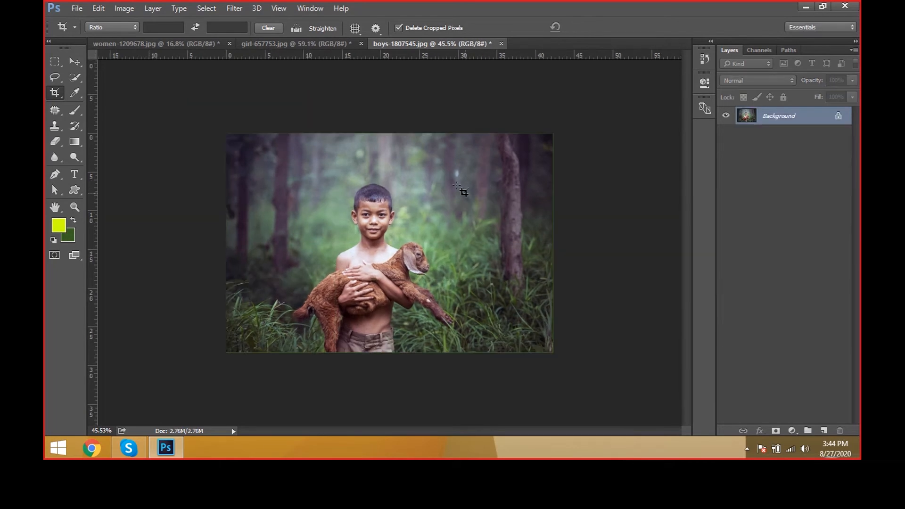
# Step: Undo the crop and switch to the Move tool
pyautogui.press('ctrl')
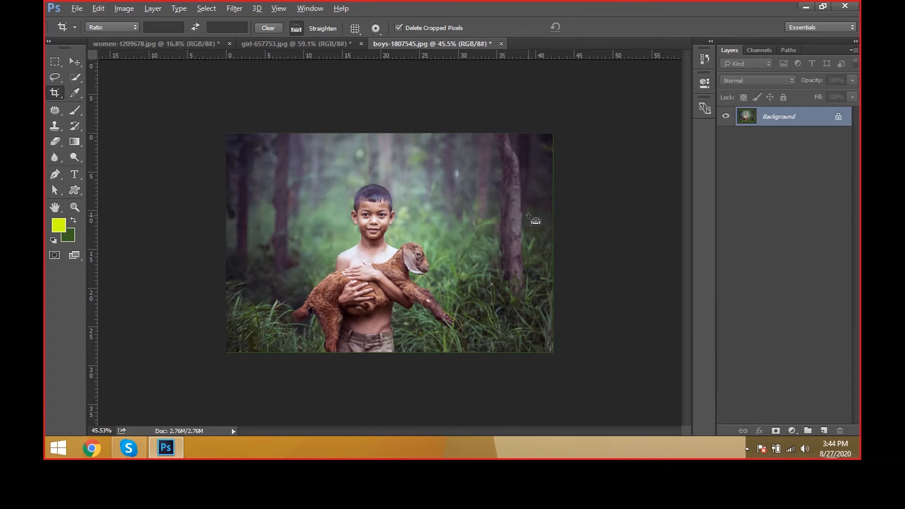
pyautogui.press('v')
pyautogui.hotkey('alt', 'v')
pyautogui.press('Escape')
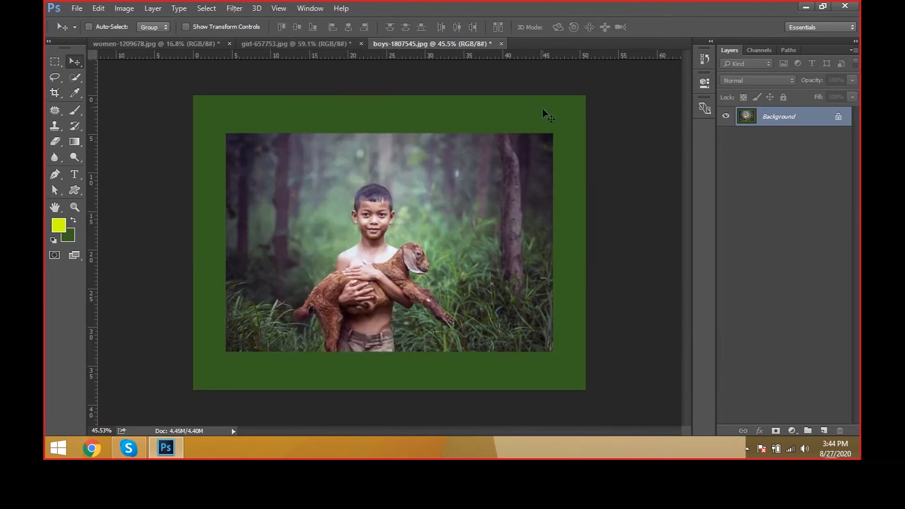
# Step: Trim the green border from all four sides of the image based on the top left pixel color
pyautogui.click(133, 10)
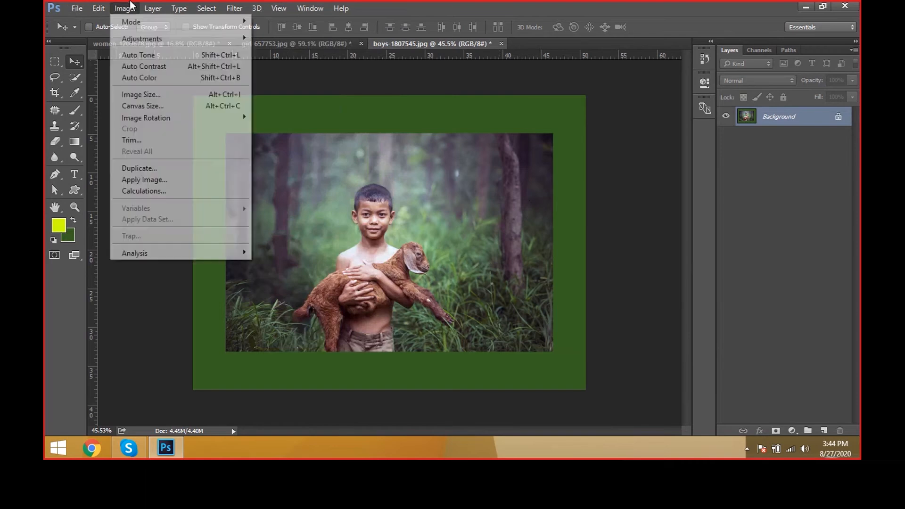
pyautogui.click(177, 145)
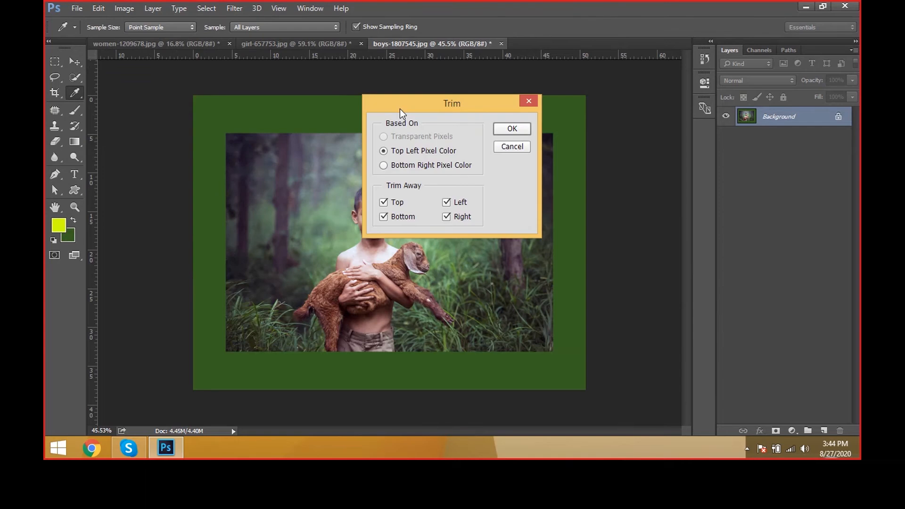
pyautogui.moveTo(400, 109); pyautogui.dragTo(500, 109)
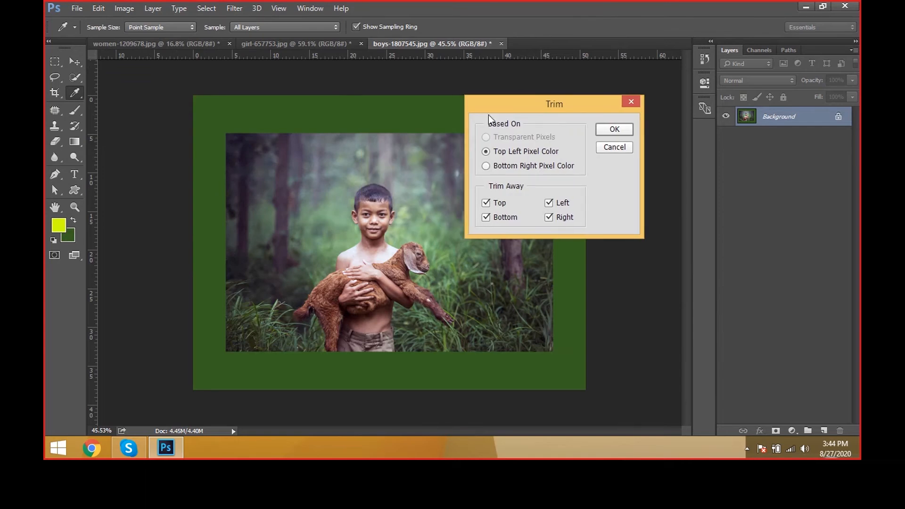
pyautogui.click(613, 134)
pyautogui.press('v')
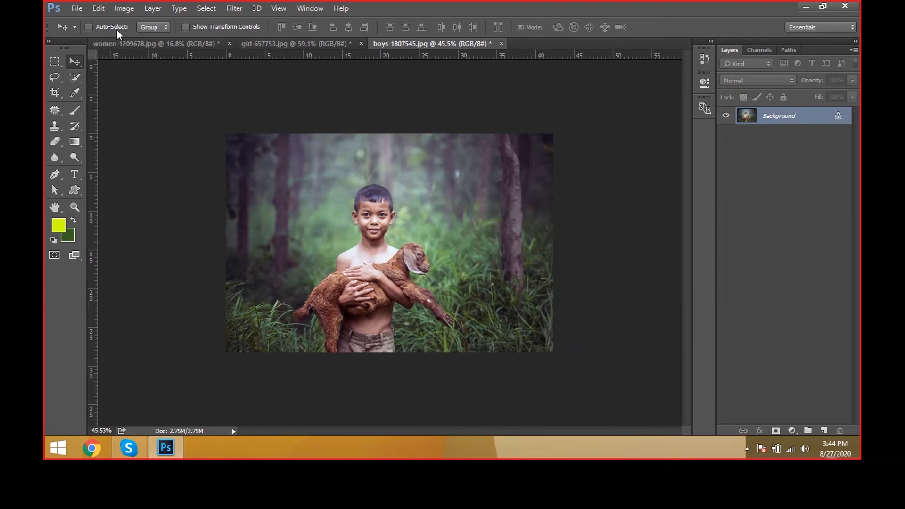
# Step: Duplicate the trimmed image as "boys-1807545 copy" and compare the copy with the original document
pyautogui.click(124, 8)
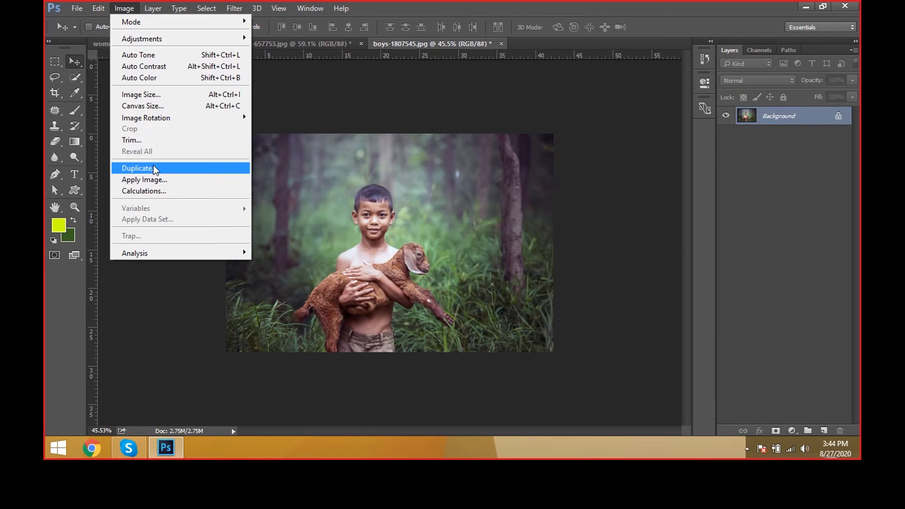
pyautogui.click(390, 53)
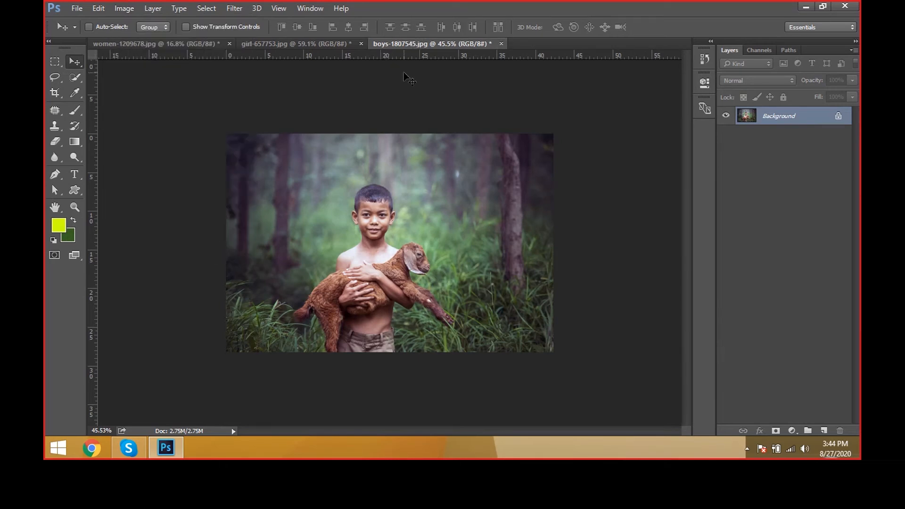
pyautogui.click(76, 8)
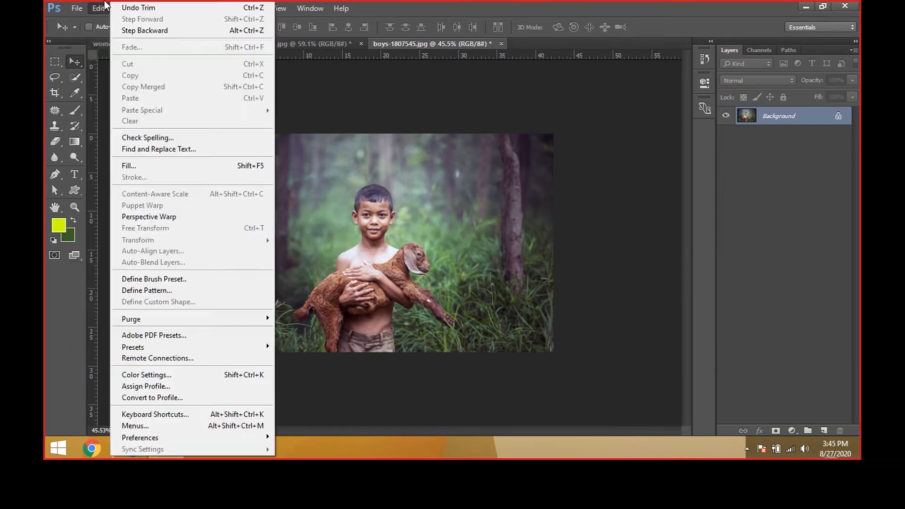
pyautogui.moveTo(124, 8)
pyautogui.click(160, 167)
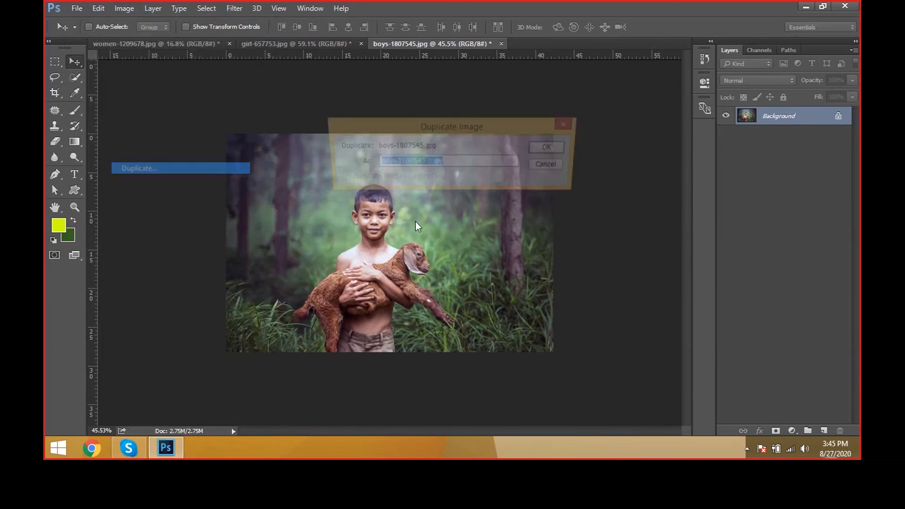
pyautogui.moveTo(453, 125); pyautogui.dragTo(511, 137)
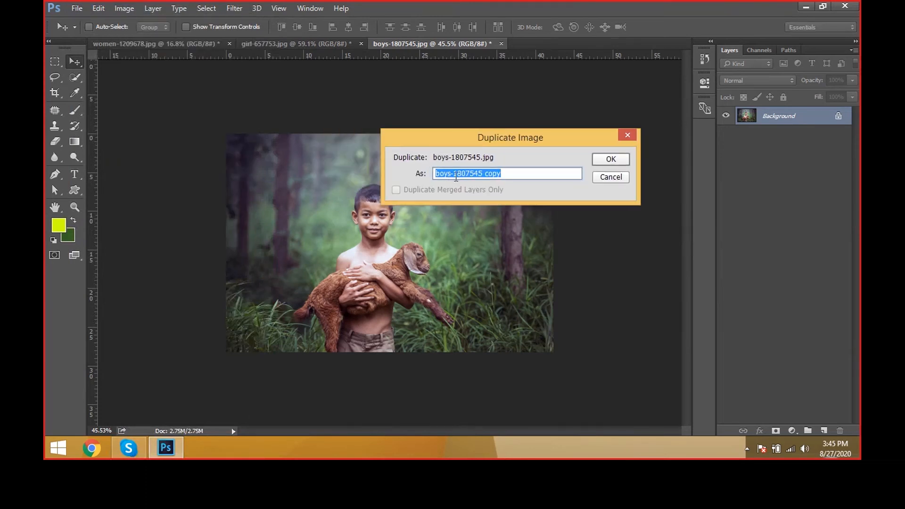
pyautogui.click(480, 174)
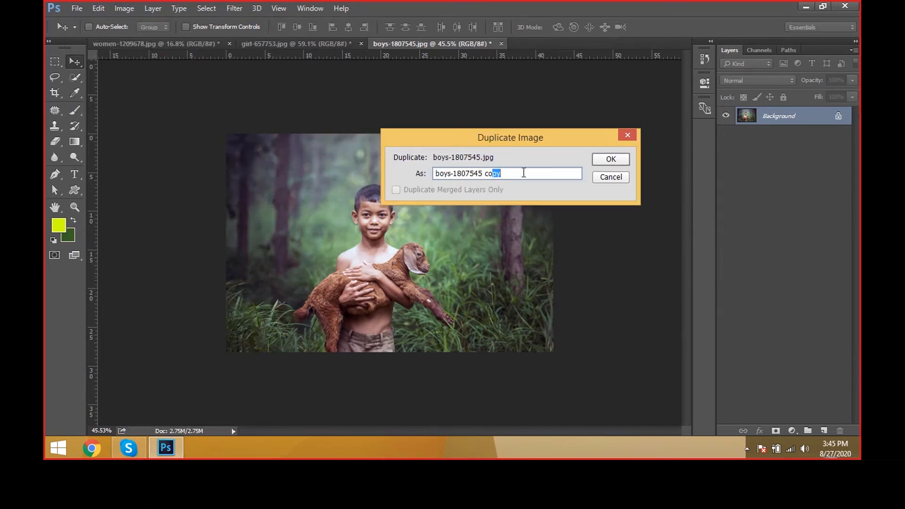
pyautogui.click(602, 163)
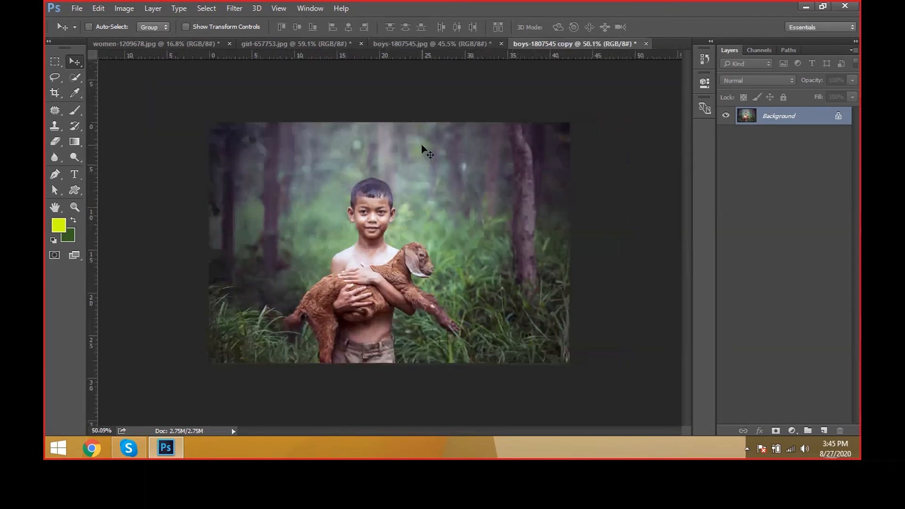
pyautogui.click(408, 45)
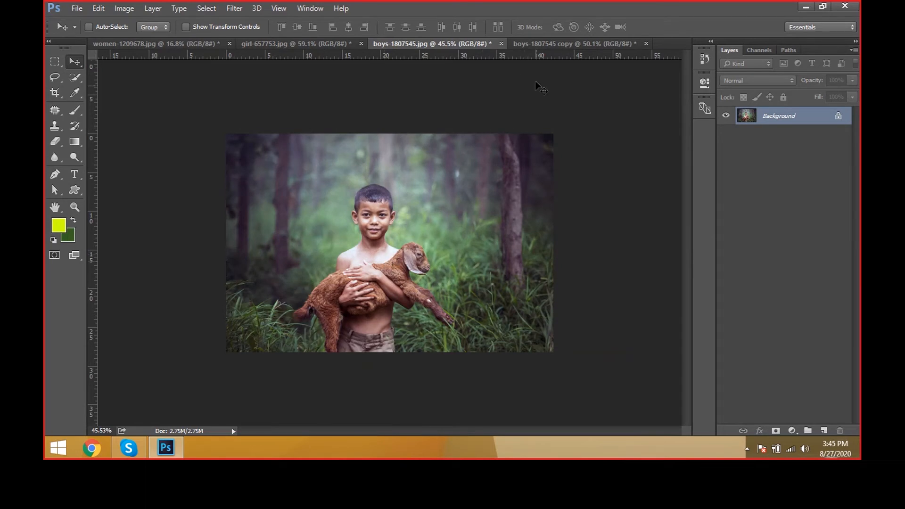
pyautogui.click(528, 43)
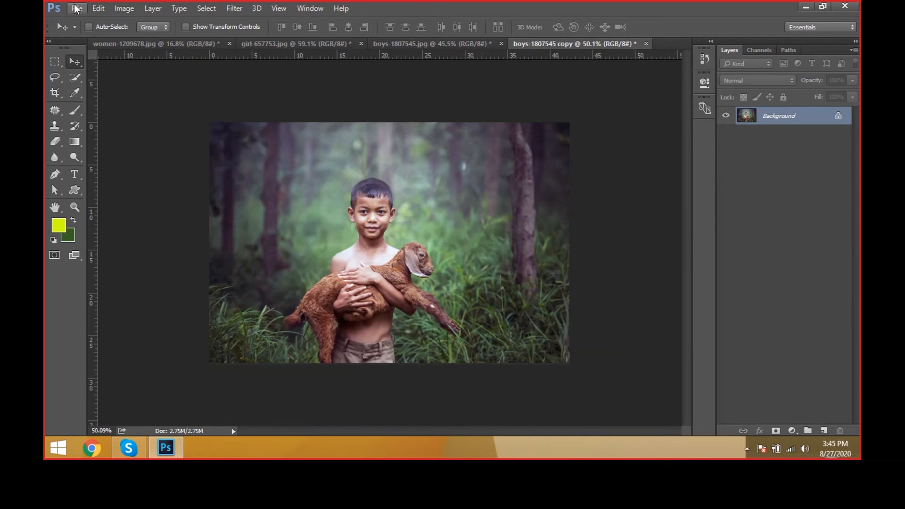
# Step: Start Apply Image on the duplicated photo and preview the Darken and Color Burn blending modes
pyautogui.click(76, 9)
pyautogui.moveTo(124, 9)
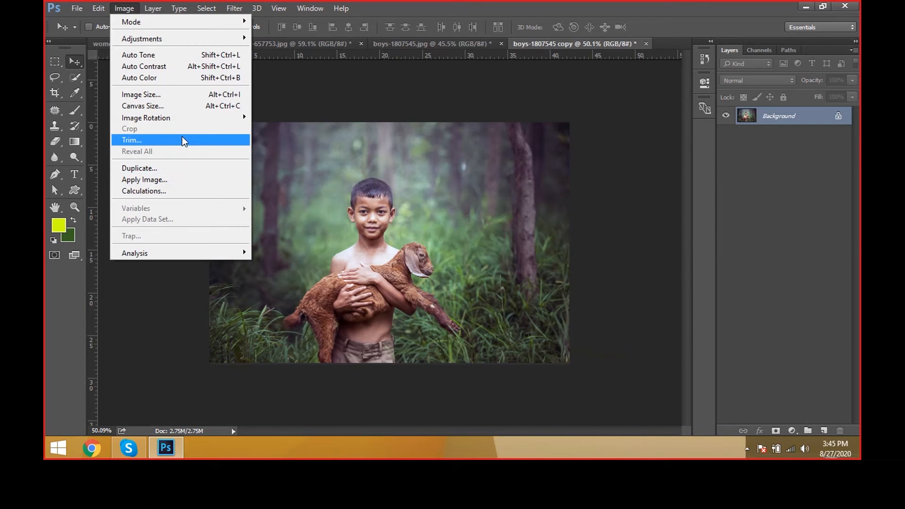
pyautogui.click(182, 183)
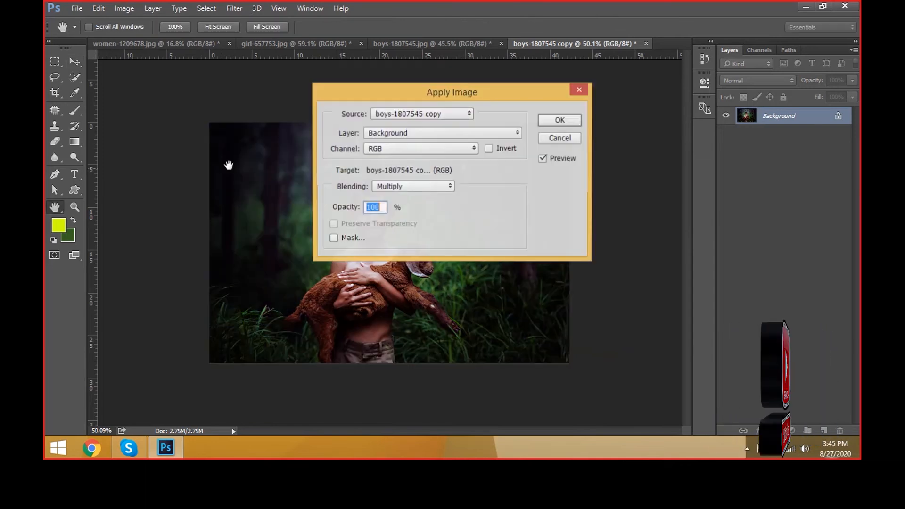
pyautogui.moveTo(375, 93); pyautogui.dragTo(605, 98)
pyautogui.click(642, 195)
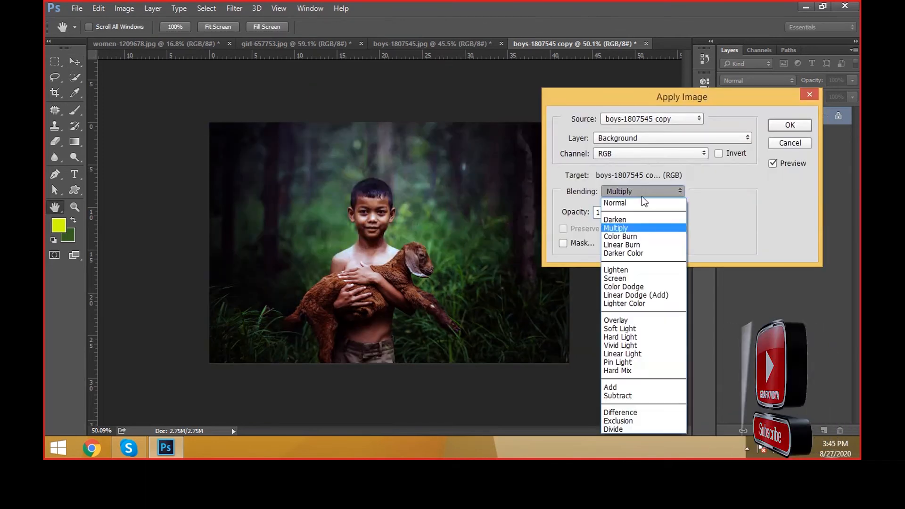
pyautogui.click(636, 221)
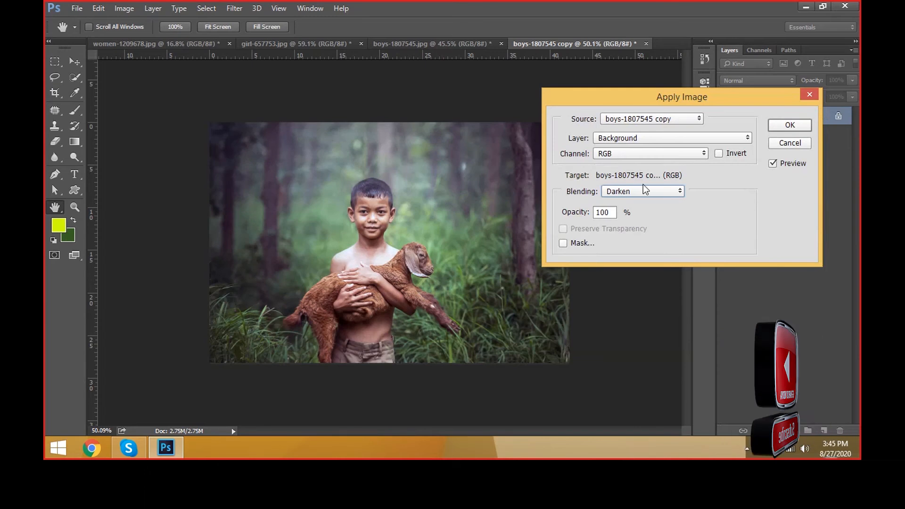
pyautogui.click(641, 191)
pyautogui.click(621, 231)
# Step: Preview the Color Dodge, Linear Dodge (Add) and Lighter Color blending modes in Apply Image
pyautogui.click(639, 192)
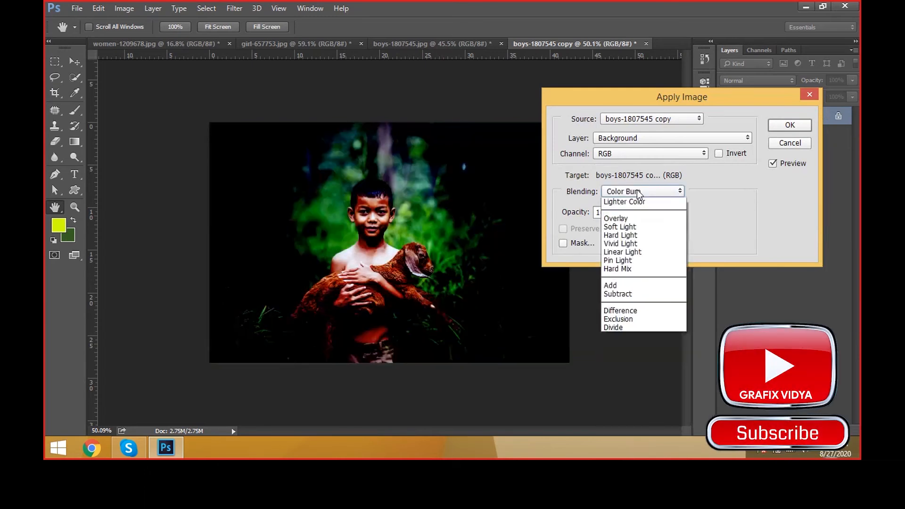
pyautogui.click(625, 287)
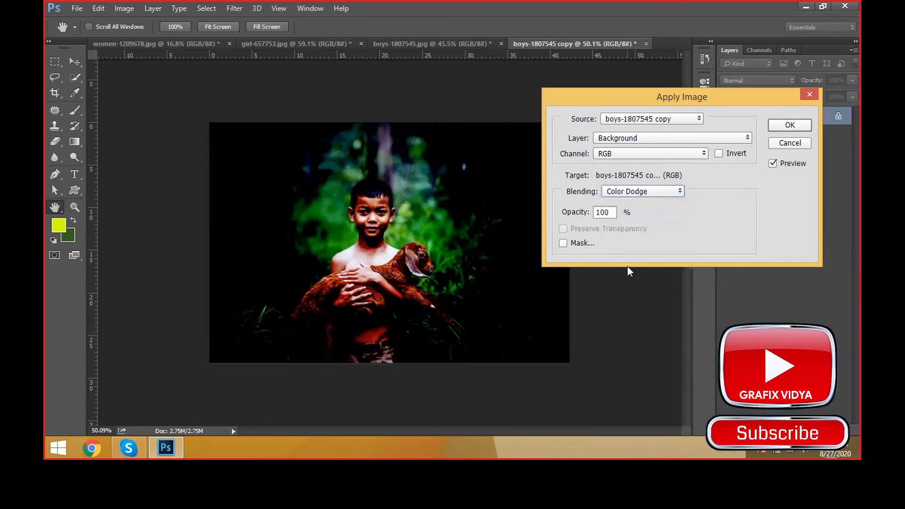
pyautogui.click(626, 191)
pyautogui.click(626, 296)
pyautogui.click(628, 191)
pyautogui.click(631, 304)
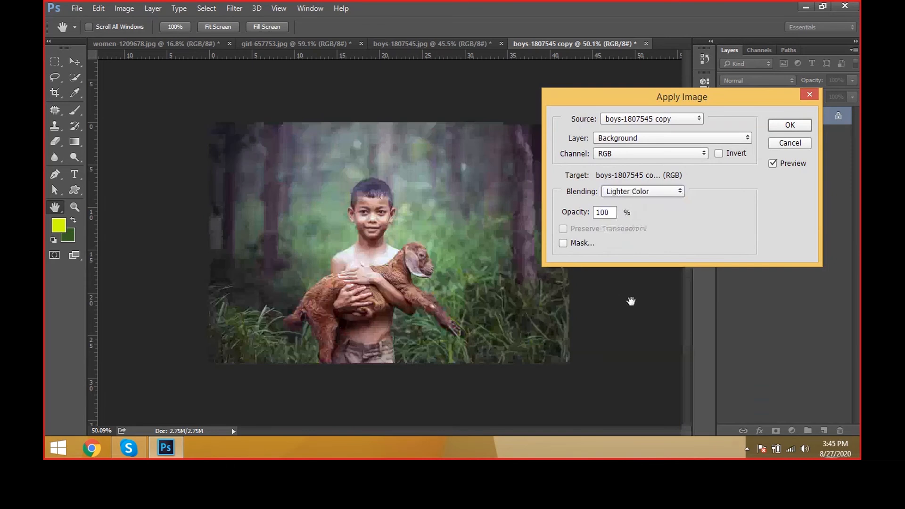
# Step: Apply the image to itself with Overlay blending after comparing the preview on and off, and undo the result
pyautogui.click(629, 191)
pyautogui.click(631, 322)
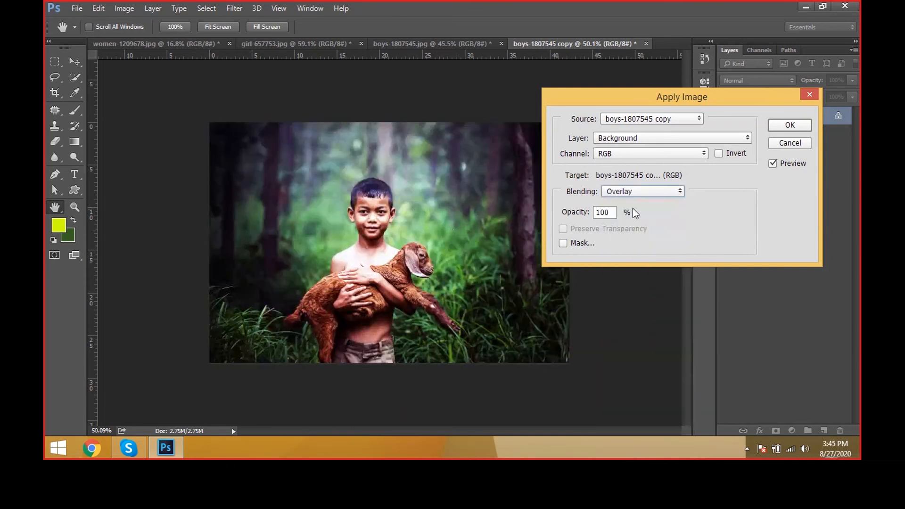
pyautogui.click(796, 161)
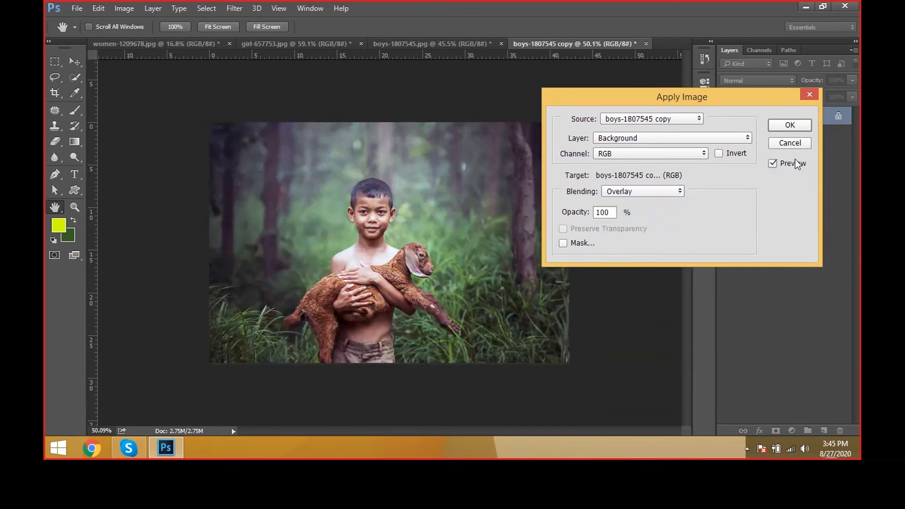
pyautogui.click(796, 163)
pyautogui.click(795, 163)
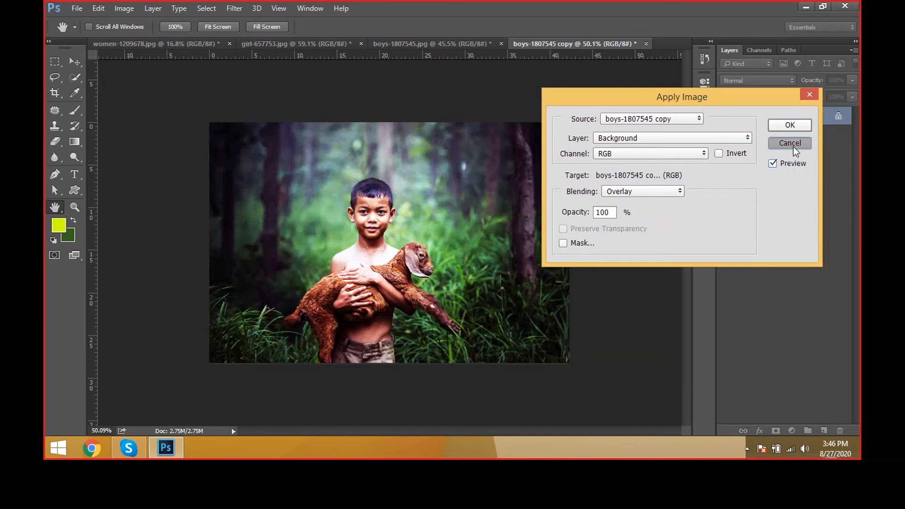
pyautogui.click(790, 126)
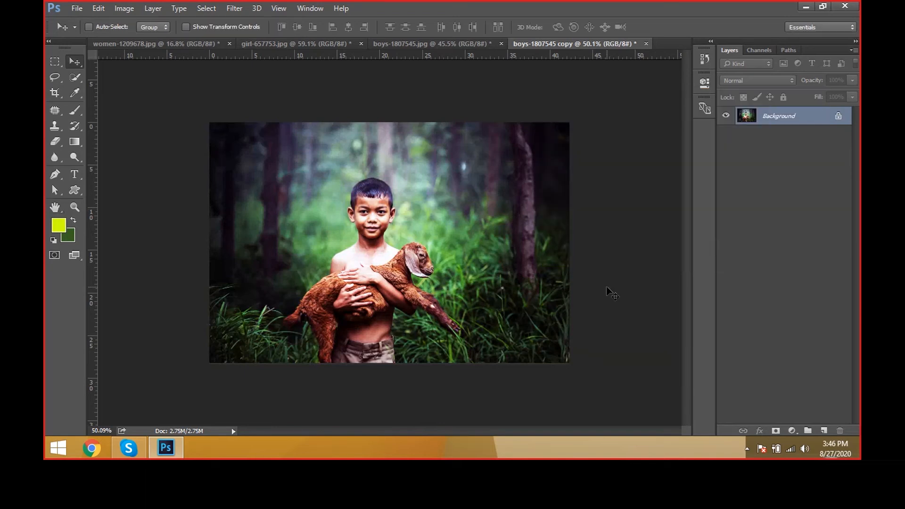
pyautogui.hotkey('ctrl', 'alt')
pyautogui.hotkey('ctrl', 'z')
# Step: Start Calculations on the Red channels of boys-1807545 copy and preview the Vivid Light and Soft Light blending modes
pyautogui.click(175, 8)
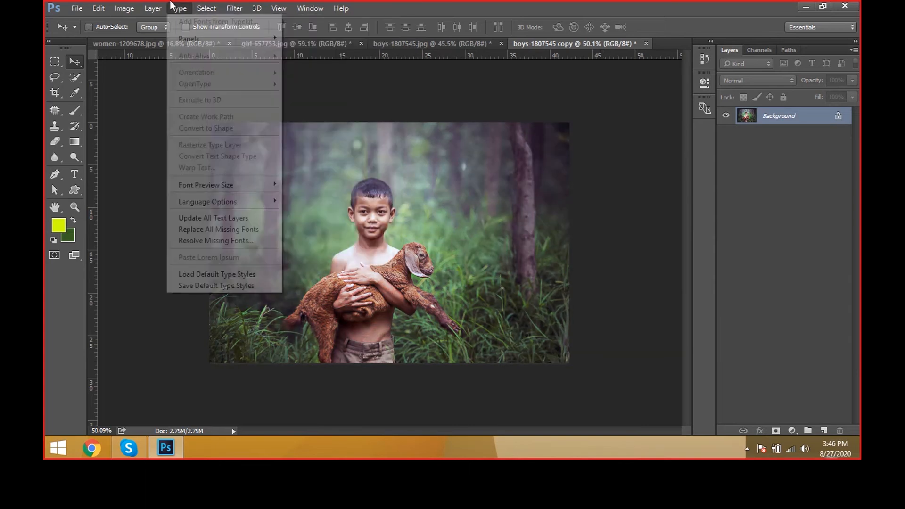
pyautogui.click(127, 10)
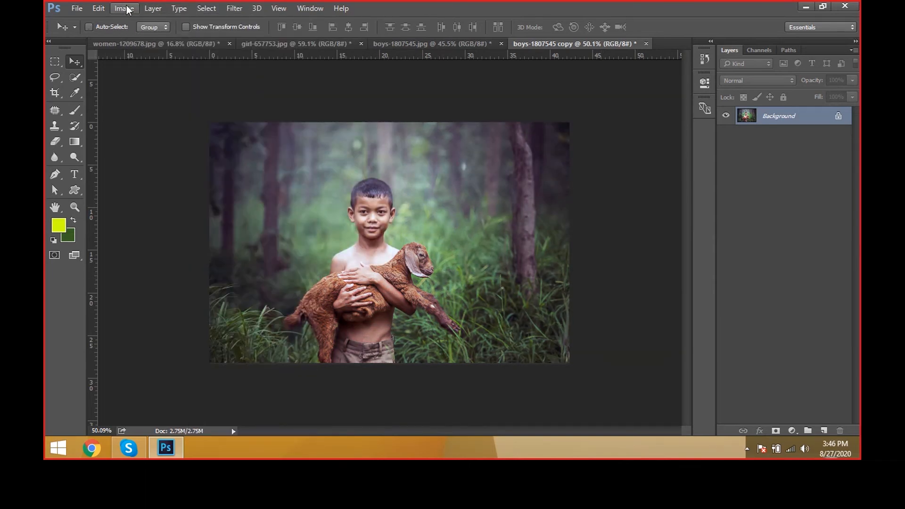
pyautogui.click(126, 8)
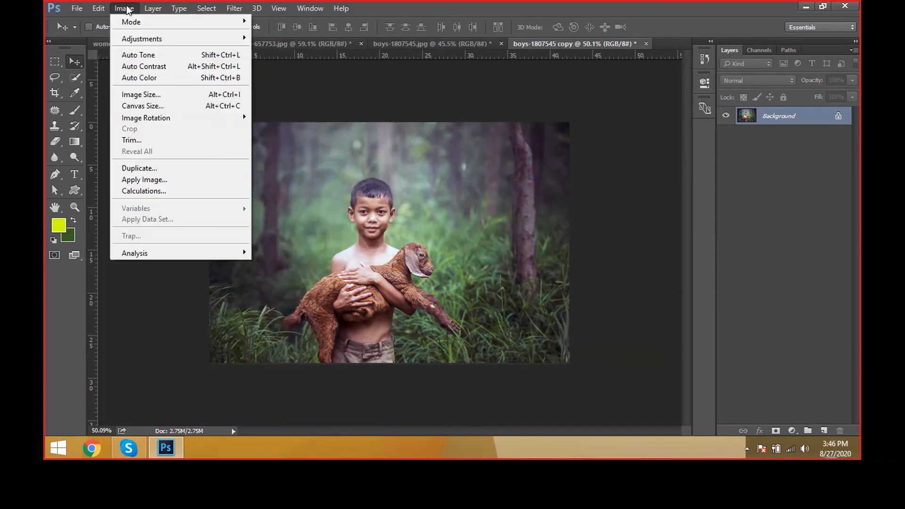
pyautogui.click(188, 191)
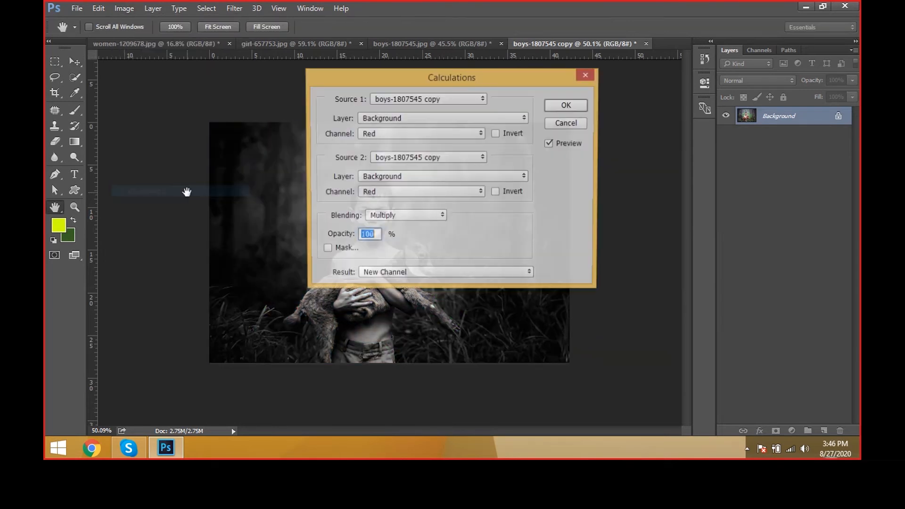
pyautogui.moveTo(388, 77); pyautogui.dragTo(564, 132)
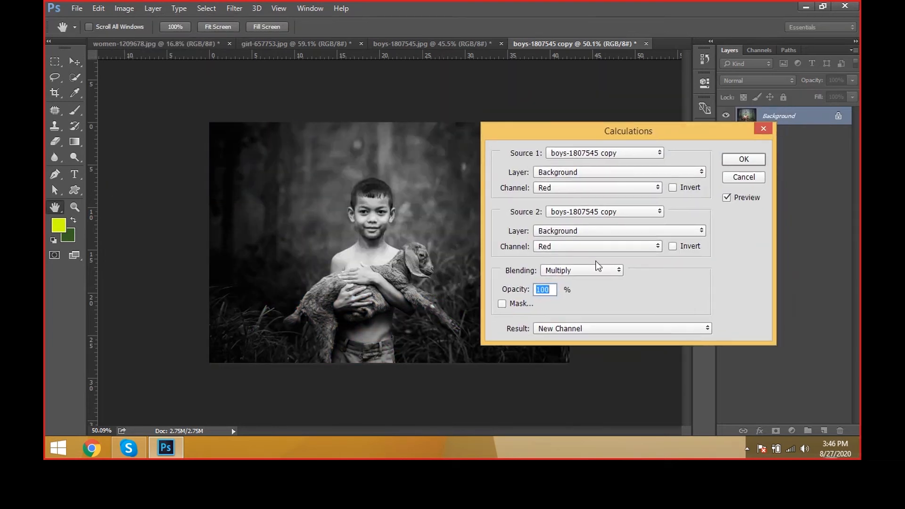
pyautogui.click(573, 275)
pyautogui.click(561, 175)
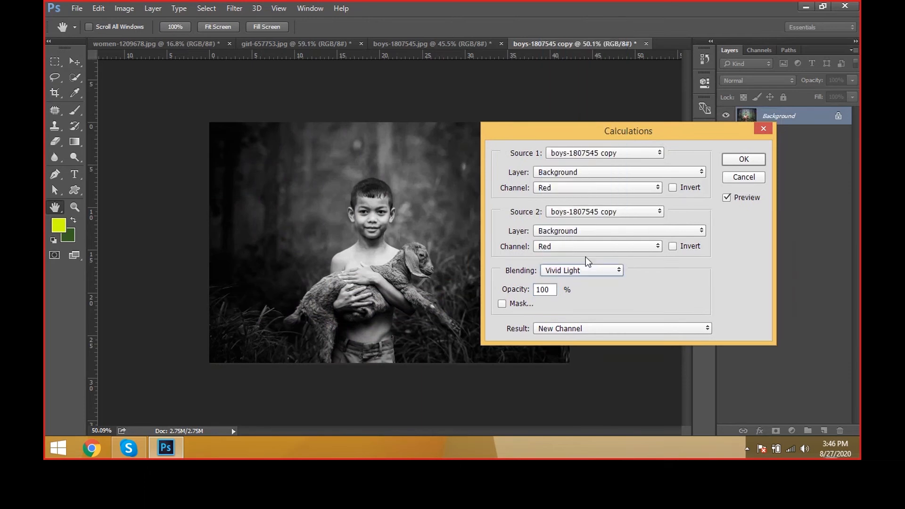
pyautogui.click(585, 270)
pyautogui.click(561, 148)
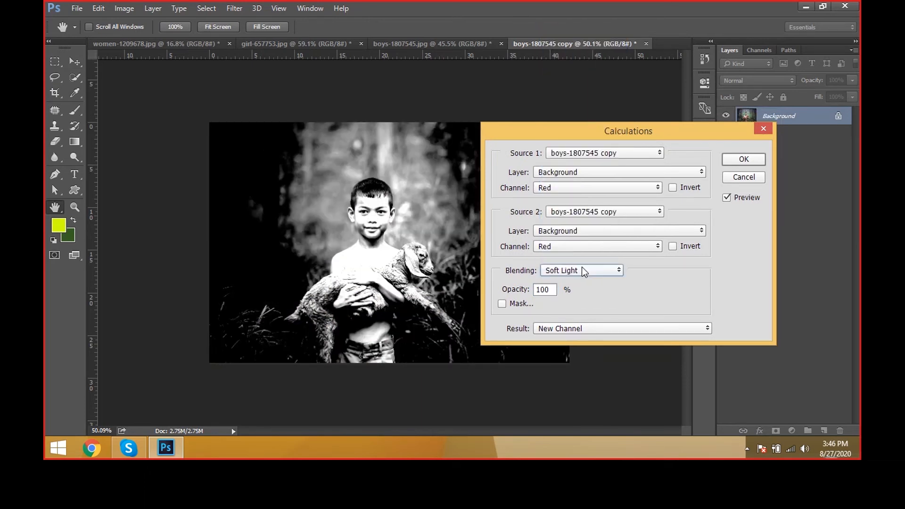
# Step: Preview Color Dodge, and combine the two Red channels into a new channel with Lighten blending at 100% opacity
pyautogui.click(582, 267)
pyautogui.click(562, 117)
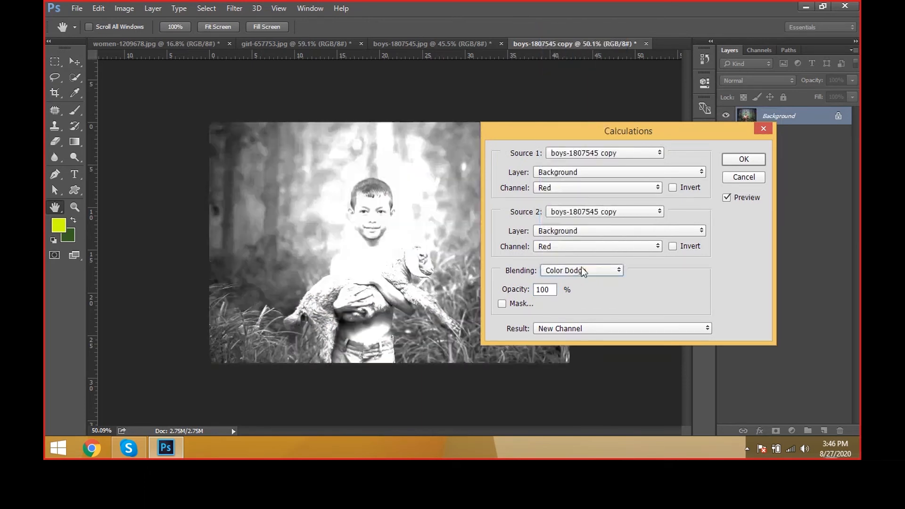
pyautogui.click(582, 267)
pyautogui.click(580, 99)
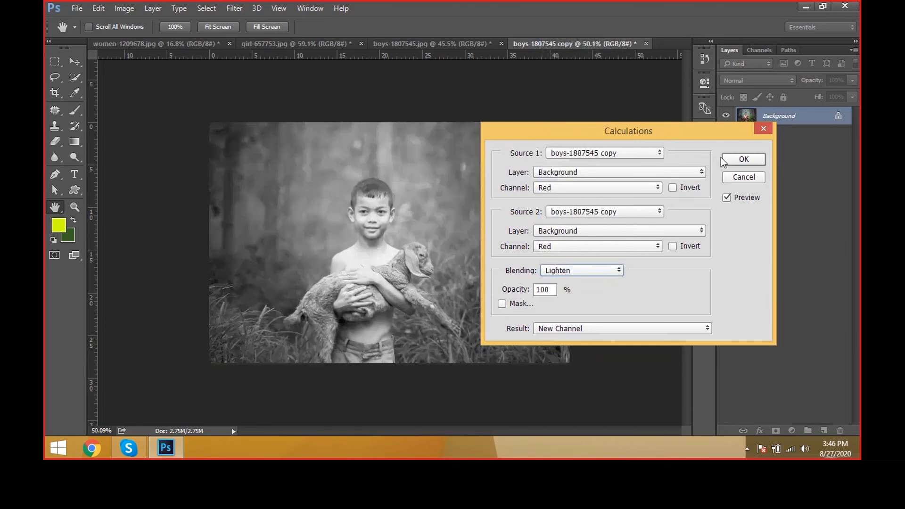
pyautogui.click(722, 159)
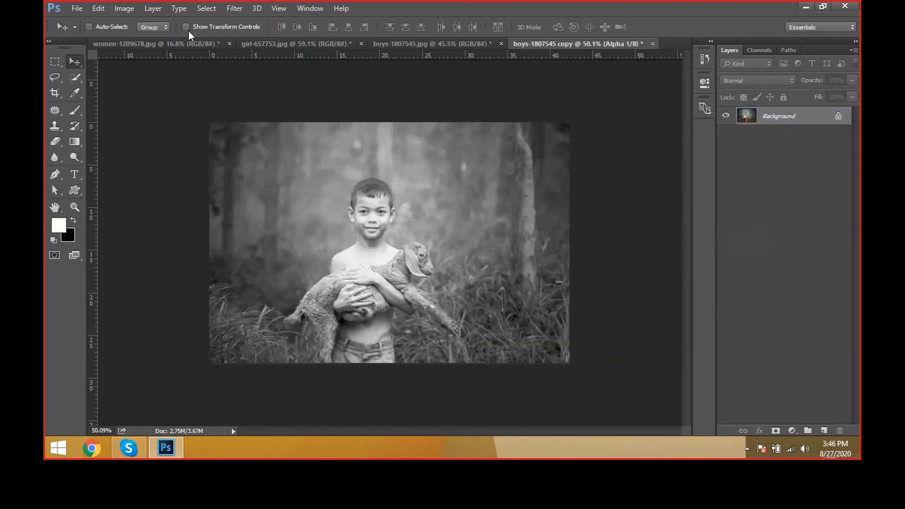
pyautogui.click(124, 8)
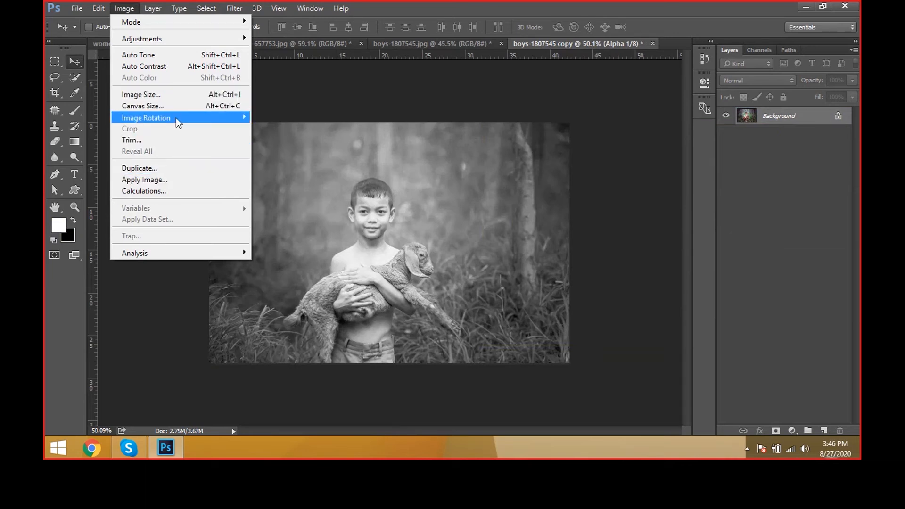
pyautogui.moveTo(178, 123)
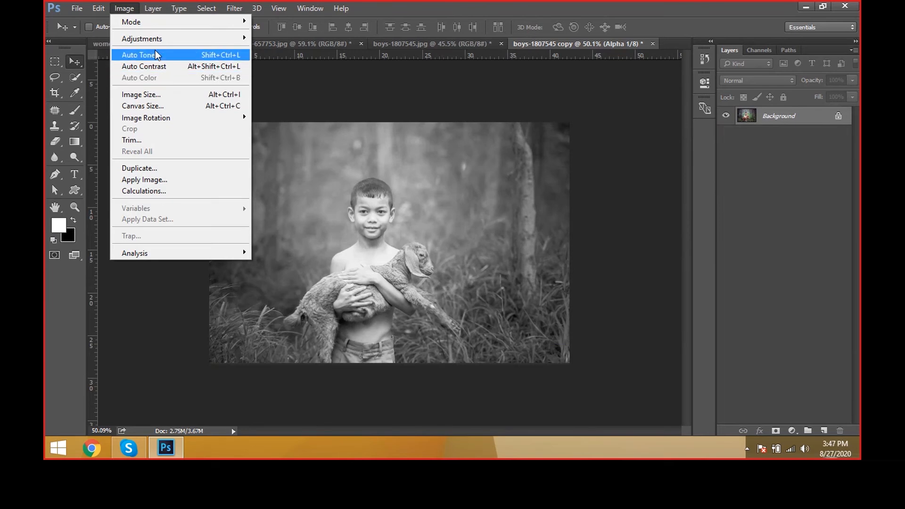
pyautogui.press('Escape')
pyautogui.click(164, 11)
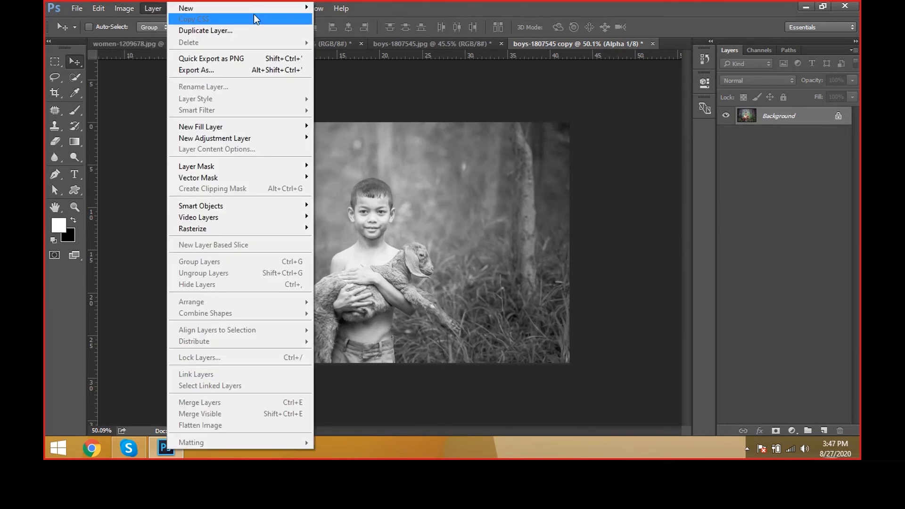
pyautogui.moveTo(135, 7)
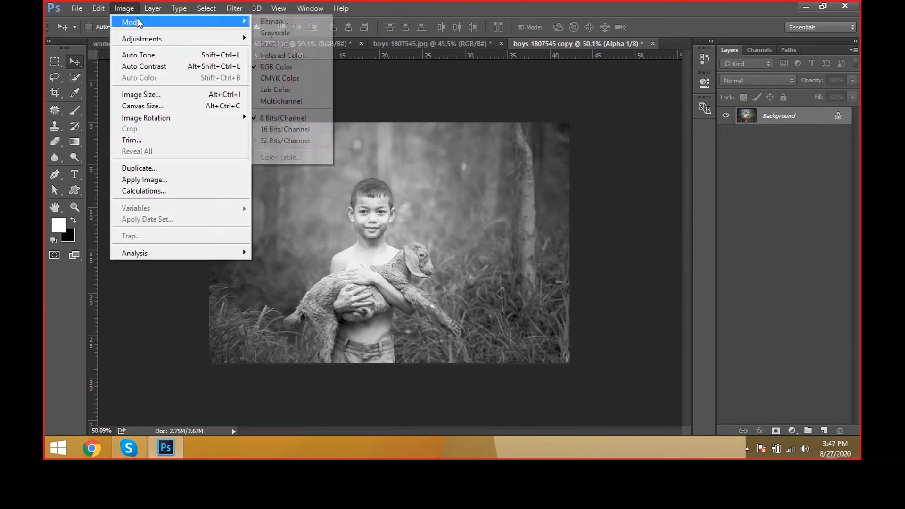
pyautogui.click(191, 168)
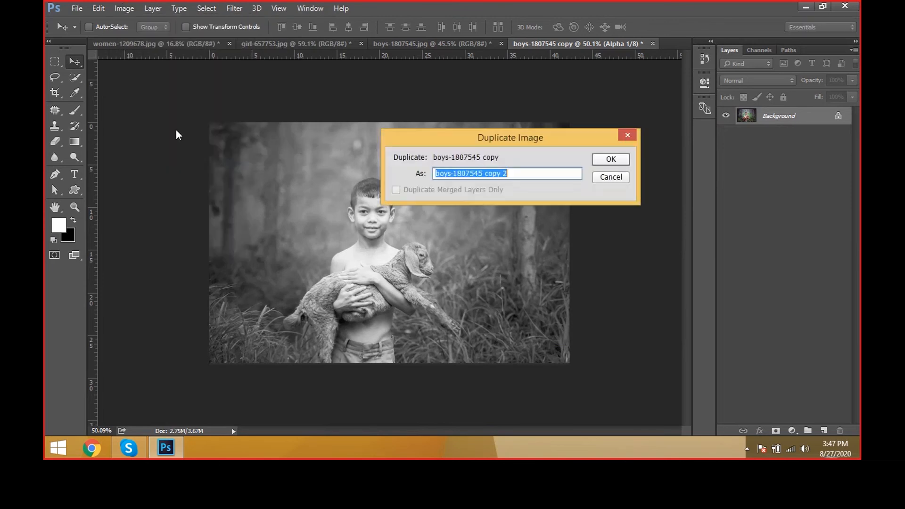
pyautogui.click(610, 177)
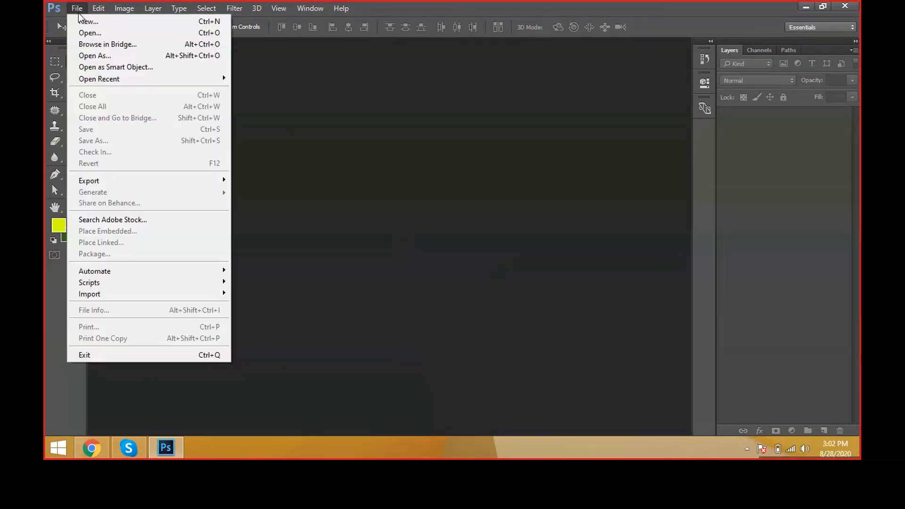
# Step: Open the photo entrepreneur-593358 from the BACKGROUNDS folder
pyautogui.click(87, 31)
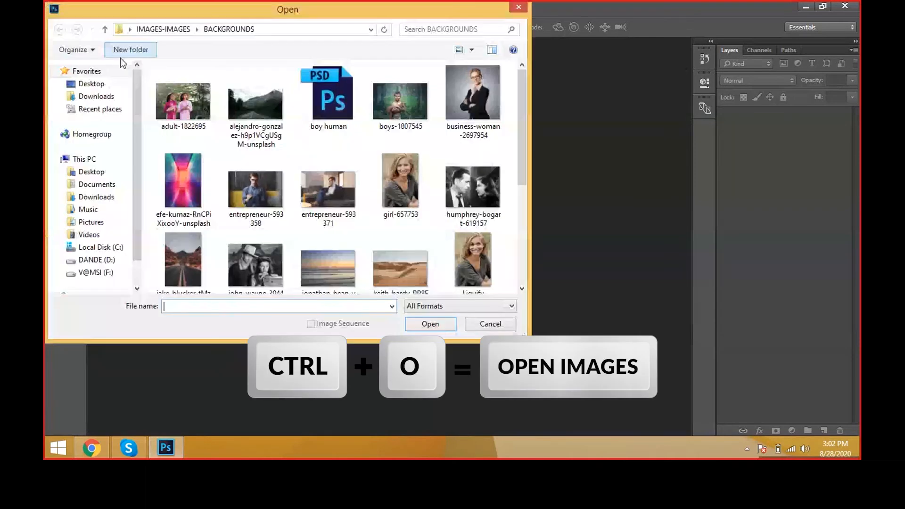
pyautogui.doubleClick(426, 179)
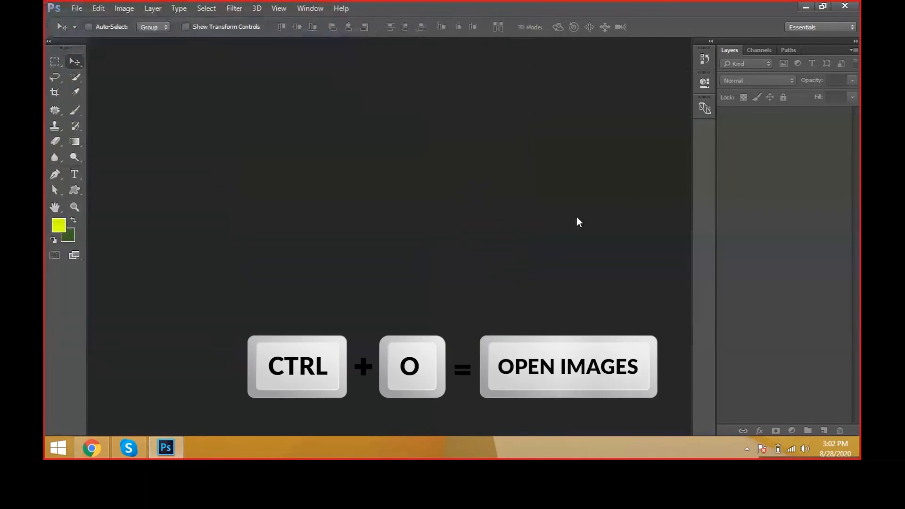
pyautogui.hotkey('ctrl', 'o')
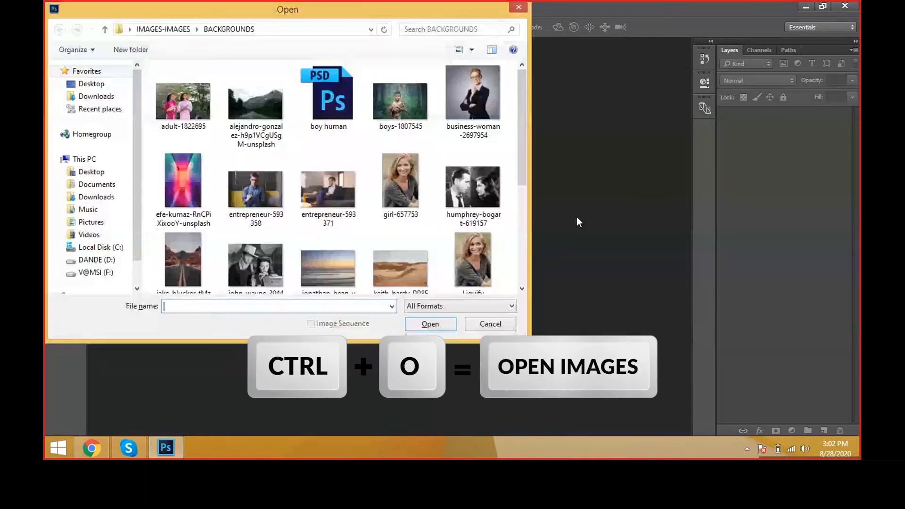
pyautogui.scroll(-3, 514, 200)
pyautogui.scroll(-1, 514, 200)
pyautogui.click(400, 191)
pyautogui.click(453, 101)
pyautogui.scroll(3, 340, 143)
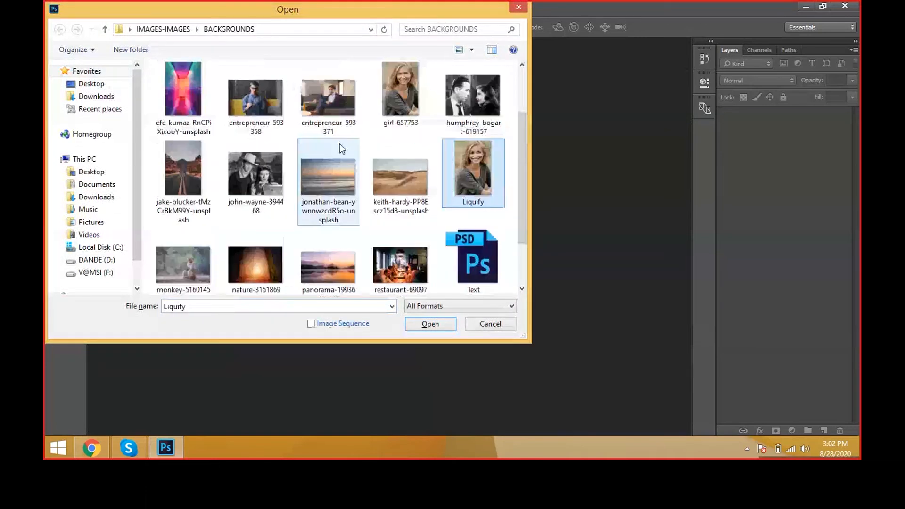
pyautogui.click(275, 179)
pyautogui.doubleClick(275, 179)
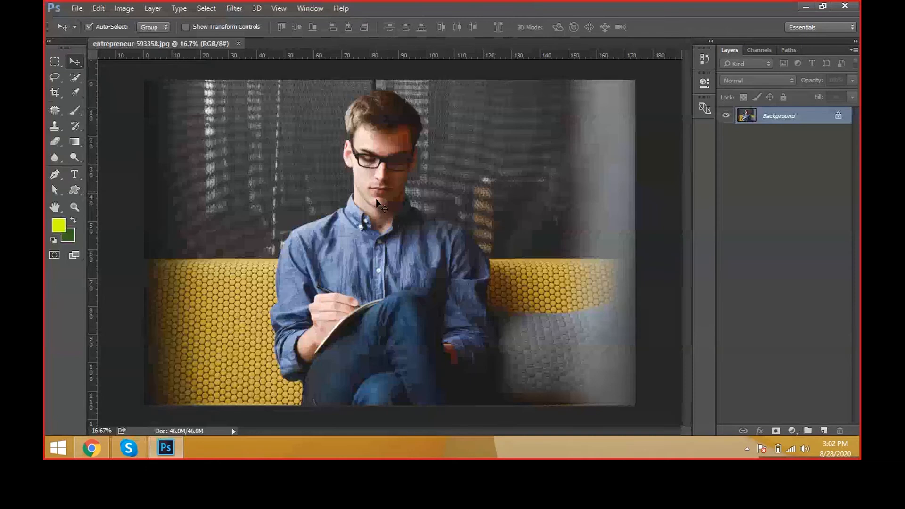
# Step: Try Brightness/Contrast on the photo with brightness 29 and contrast 57, comparing the preview on and off
pyautogui.scroll(1, 377, 203)
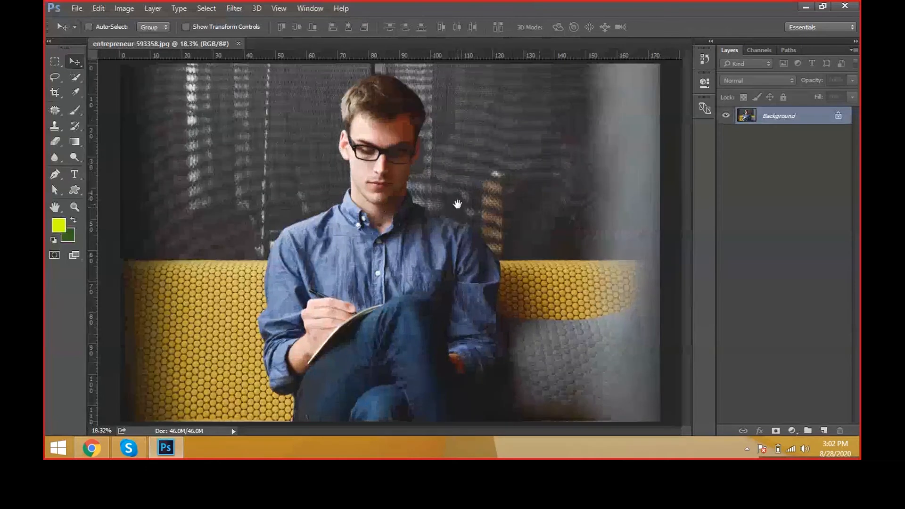
pyautogui.click(124, 10)
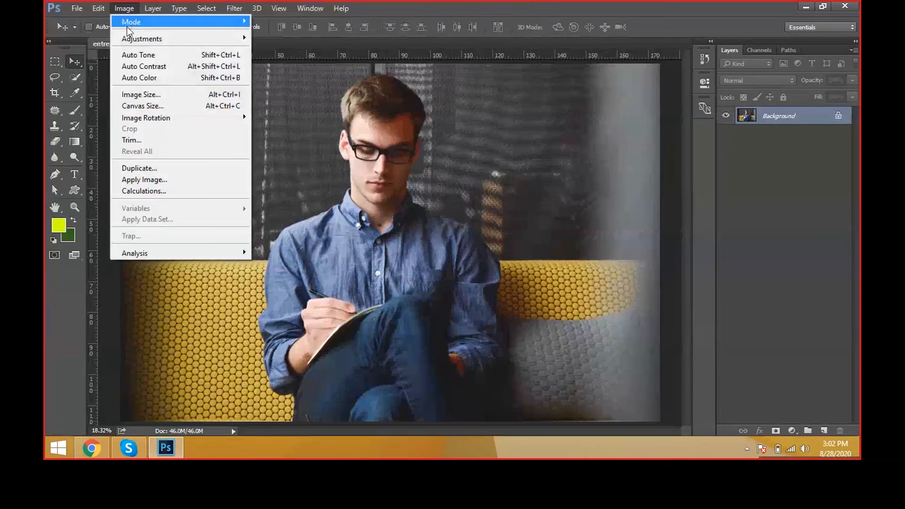
pyautogui.moveTo(142, 38)
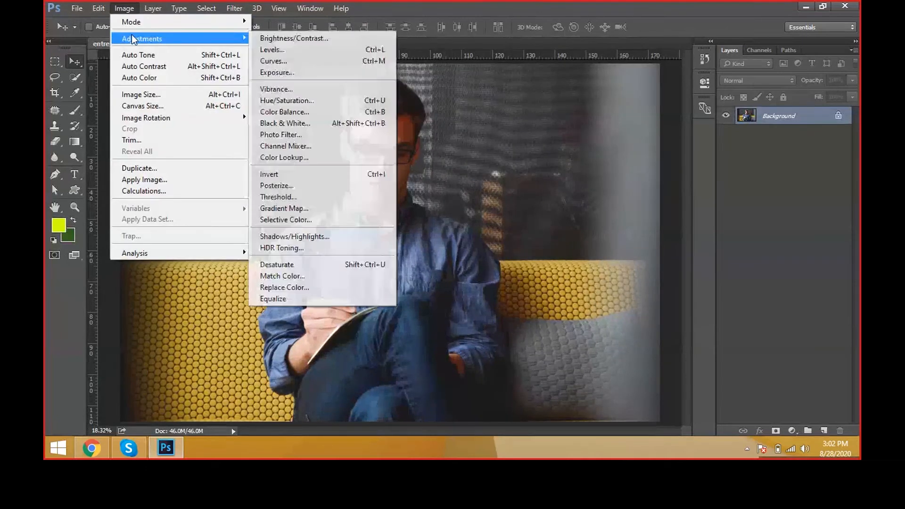
pyautogui.click(341, 38)
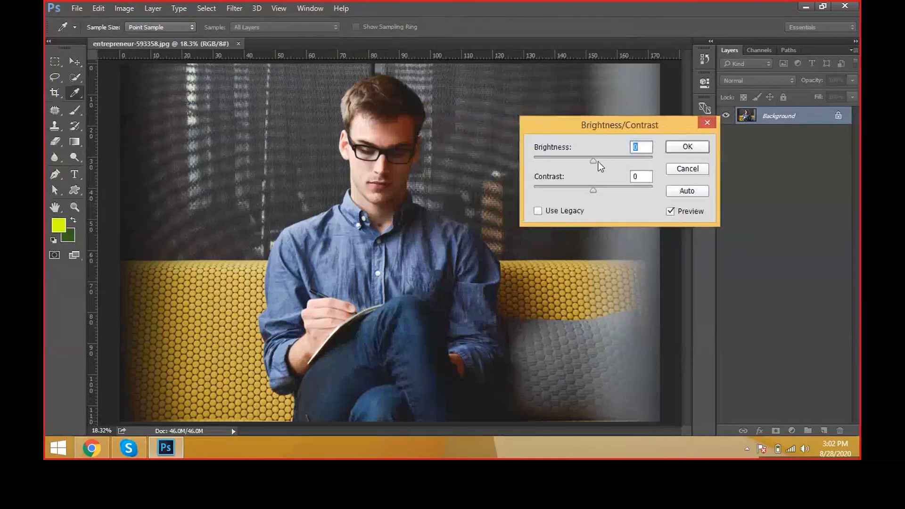
pyautogui.click(598, 163)
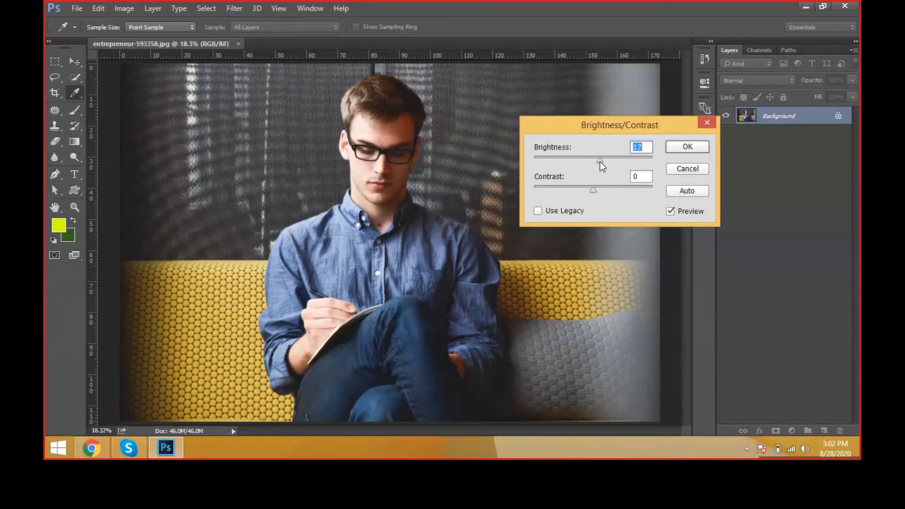
pyautogui.moveTo(600, 161); pyautogui.dragTo(626, 191)
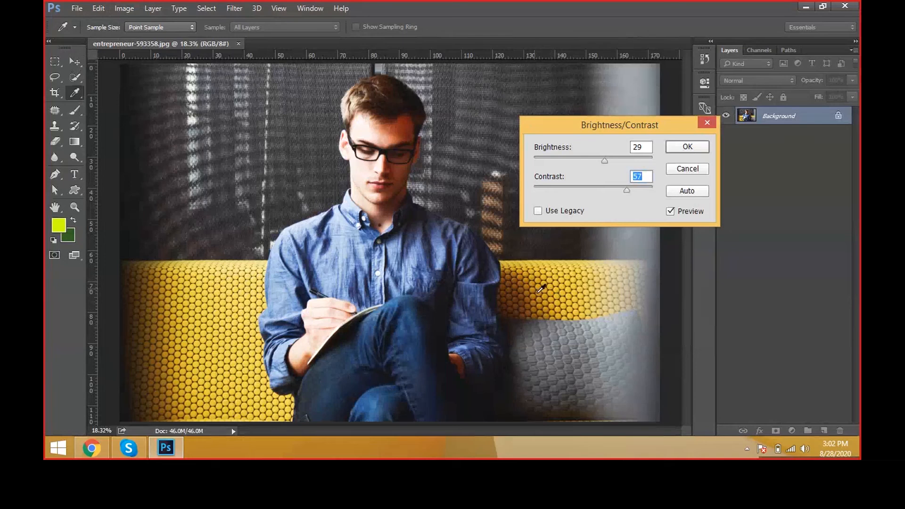
pyautogui.click(673, 213)
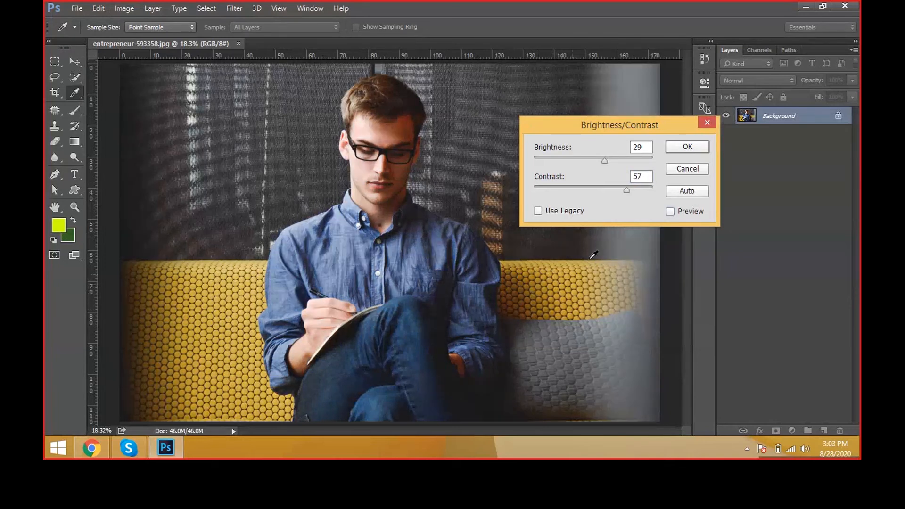
pyautogui.click(670, 212)
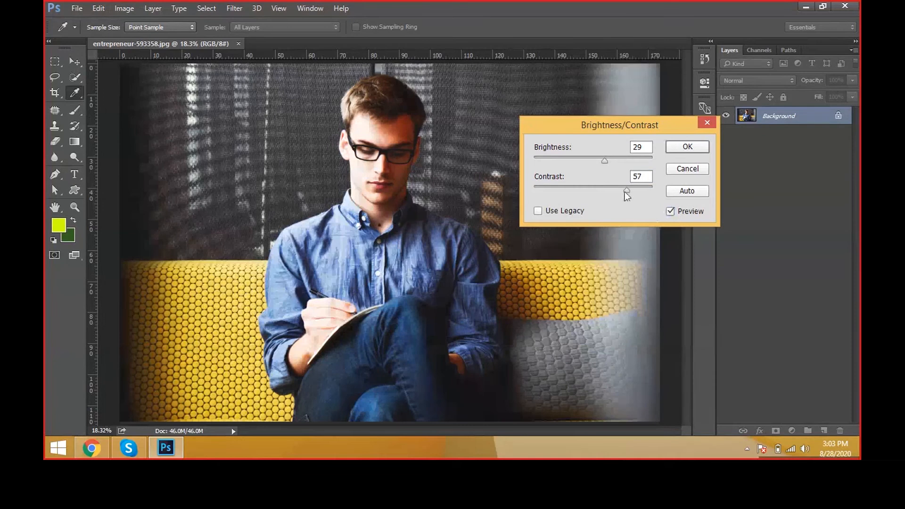
# Step: Try contrast 84, brightness -5 and contrast 14 in Brightness/Contrast, and discard the adjustment
pyautogui.moveTo(627, 190); pyautogui.dragTo(642, 191)
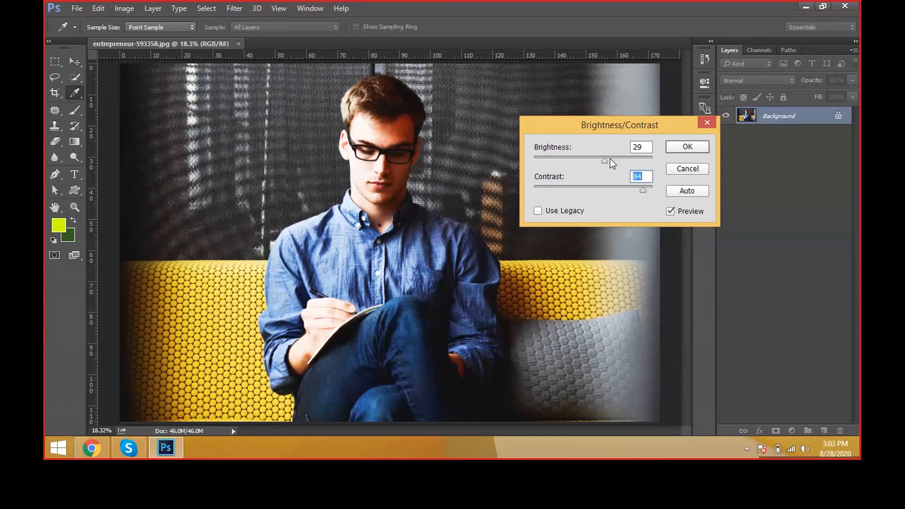
pyautogui.moveTo(609, 159); pyautogui.dragTo(589, 162)
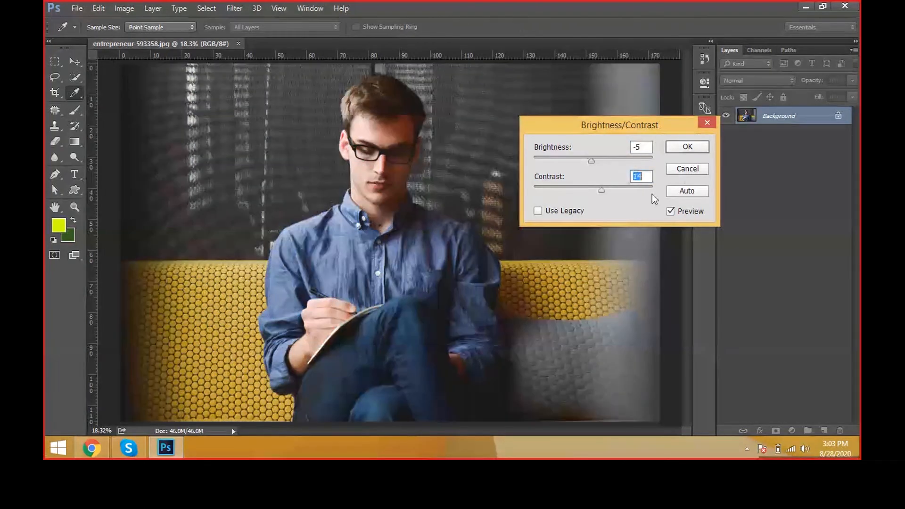
pyautogui.click(678, 172)
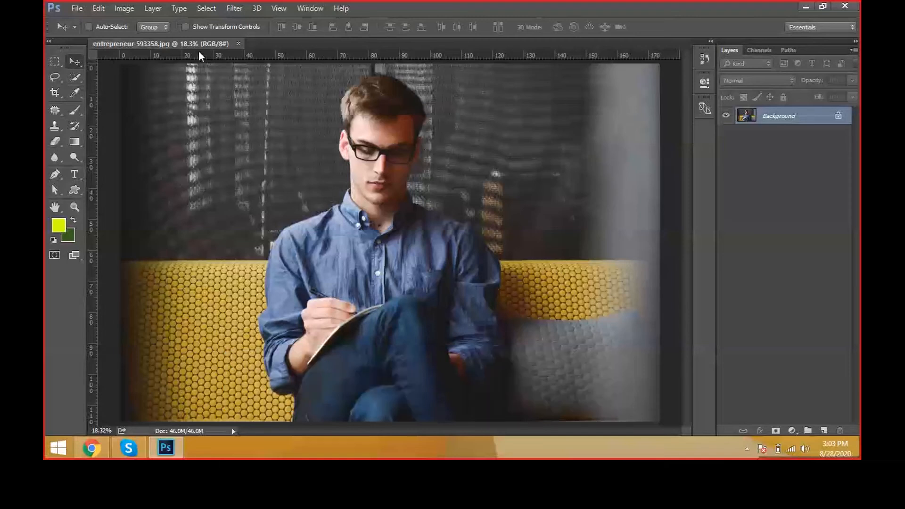
# Step: Try a Levels adjustment on the entrepreneur photo with input levels 36, 0.74 and 182
pyautogui.hotkey('ctrl', 'l')
pyautogui.moveTo(661, 228); pyautogui.dragTo(617, 224)
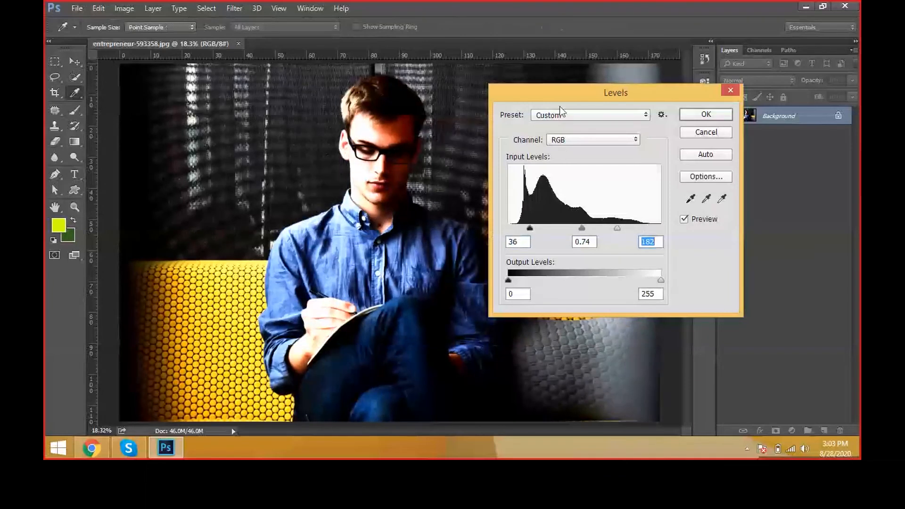
pyautogui.moveTo(559, 93); pyautogui.dragTo(669, 80)
# Step: Compare the photo with the Levels preview on and off, and discard the adjustment
pyautogui.click(815, 209)
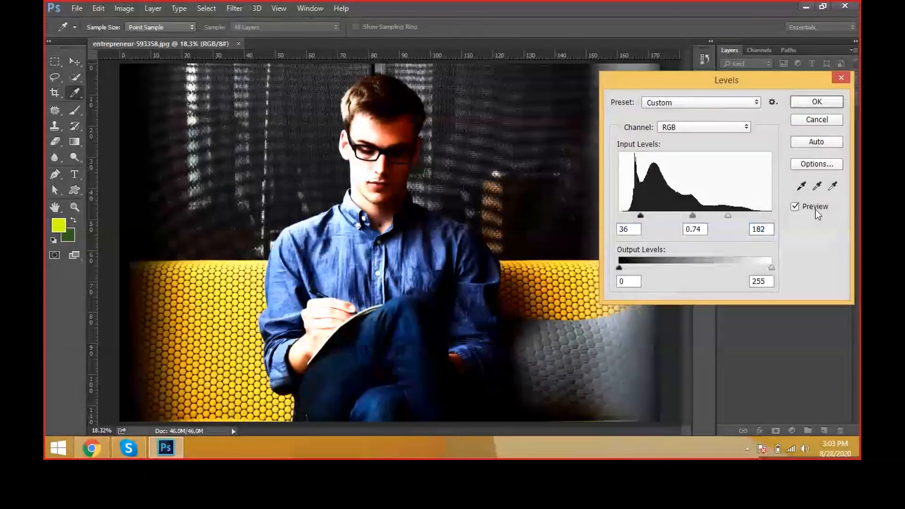
pyautogui.click(795, 207)
pyautogui.click(795, 206)
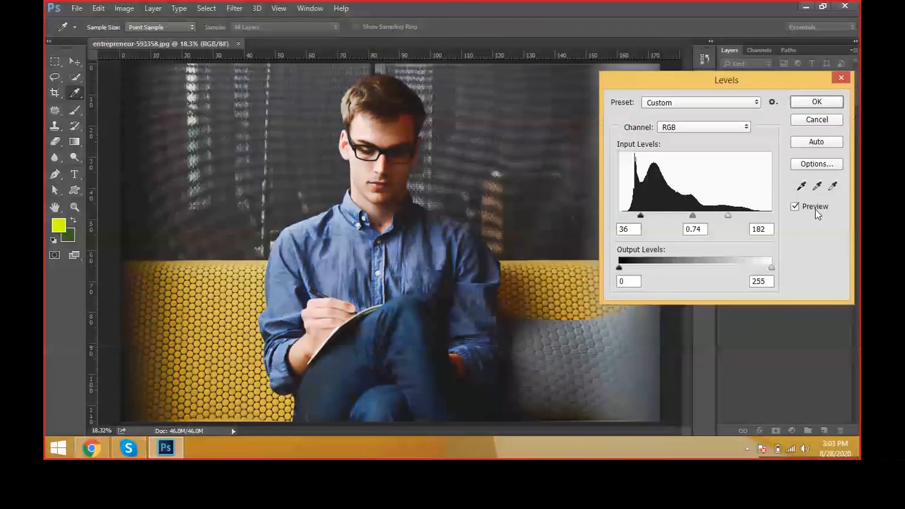
pyautogui.click(815, 209)
pyautogui.click(815, 210)
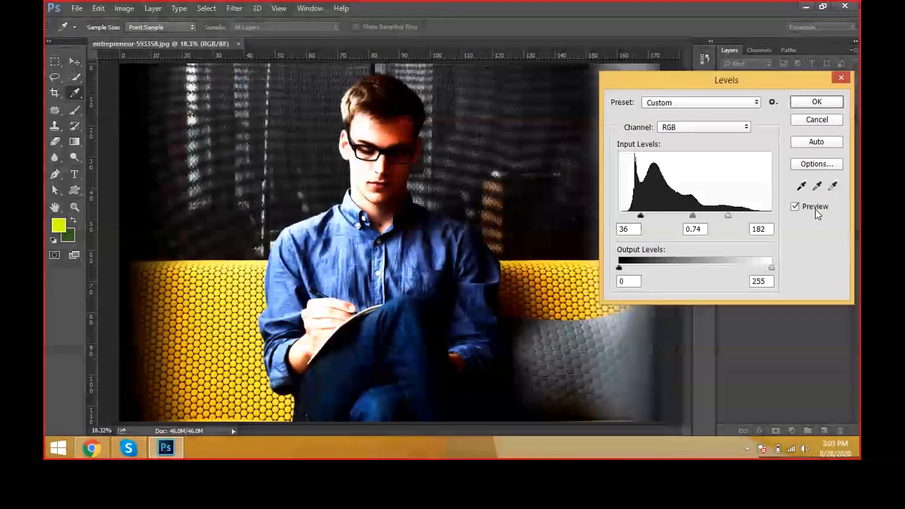
pyautogui.click(815, 209)
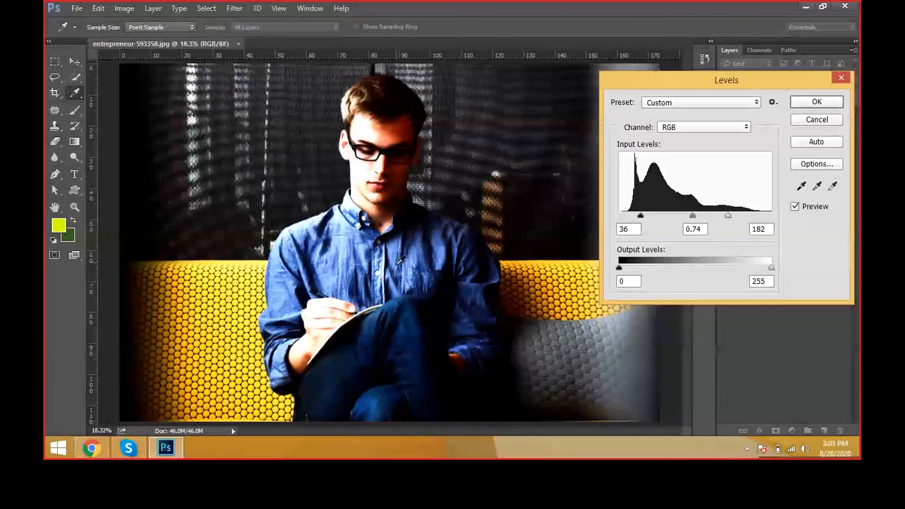
pyautogui.click(816, 210)
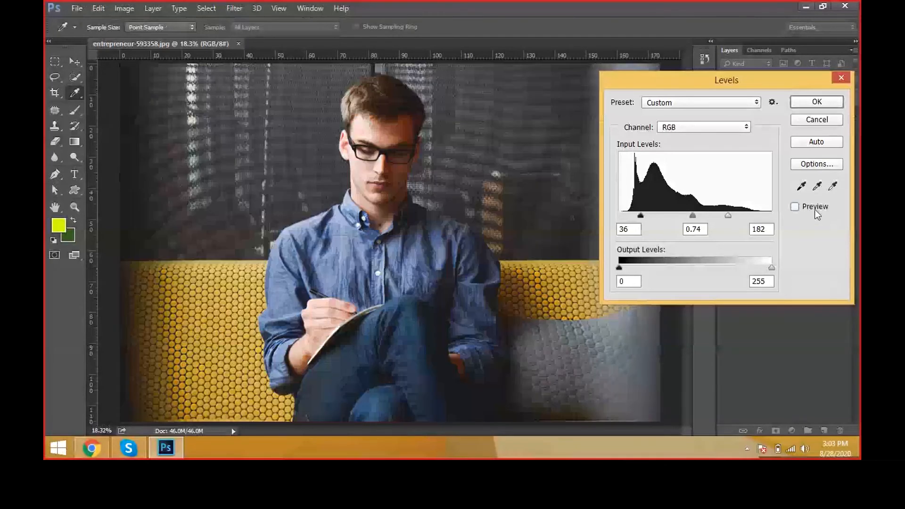
pyautogui.click(814, 209)
pyautogui.click(815, 209)
pyautogui.click(815, 209)
pyautogui.click(815, 209)
pyautogui.click(815, 209)
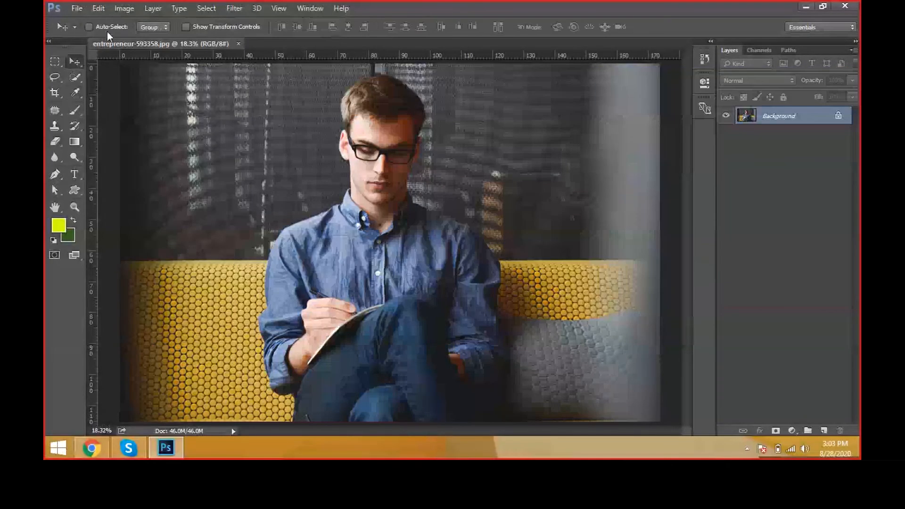
# Step: Open the photo girl-657753 from the BACKGROUNDS folder
pyautogui.click(77, 8)
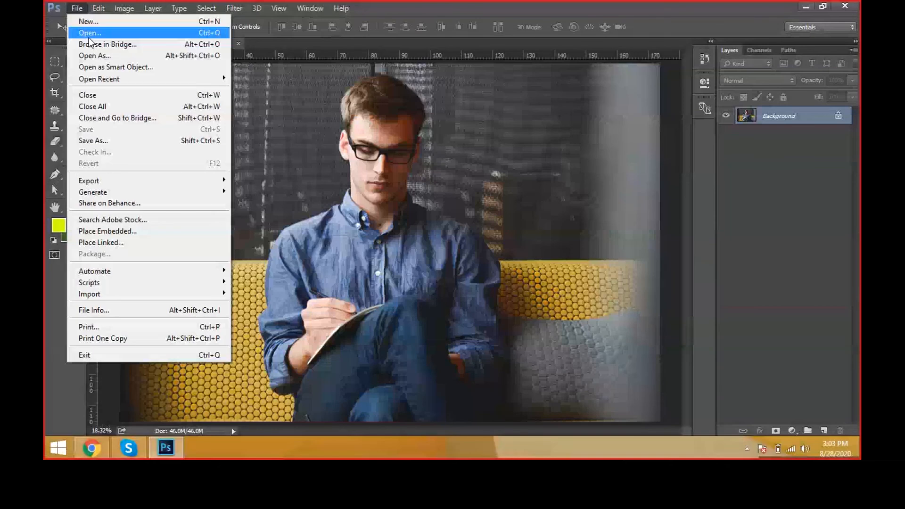
pyautogui.click(89, 38)
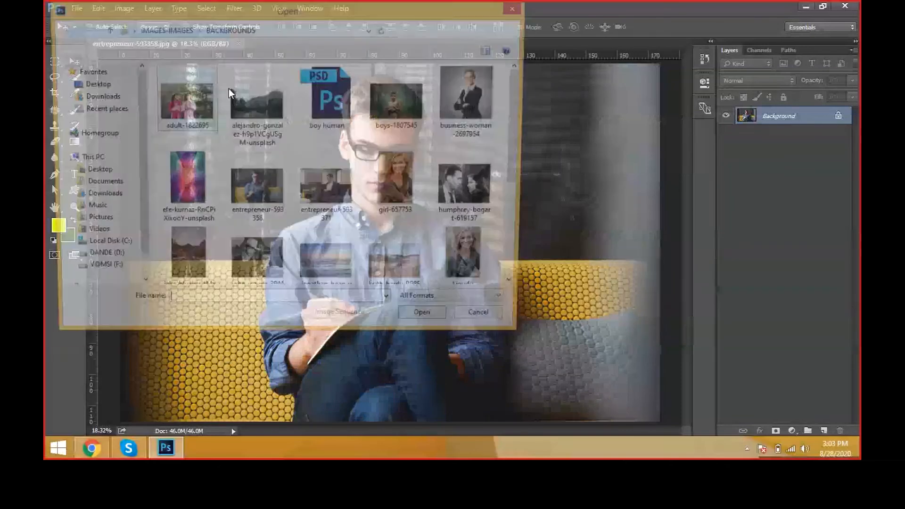
pyautogui.click(396, 183)
pyautogui.doubleClick(395, 183)
# Step: Open the photo boys-1807545 as well and make it the active document
pyautogui.click(75, 9)
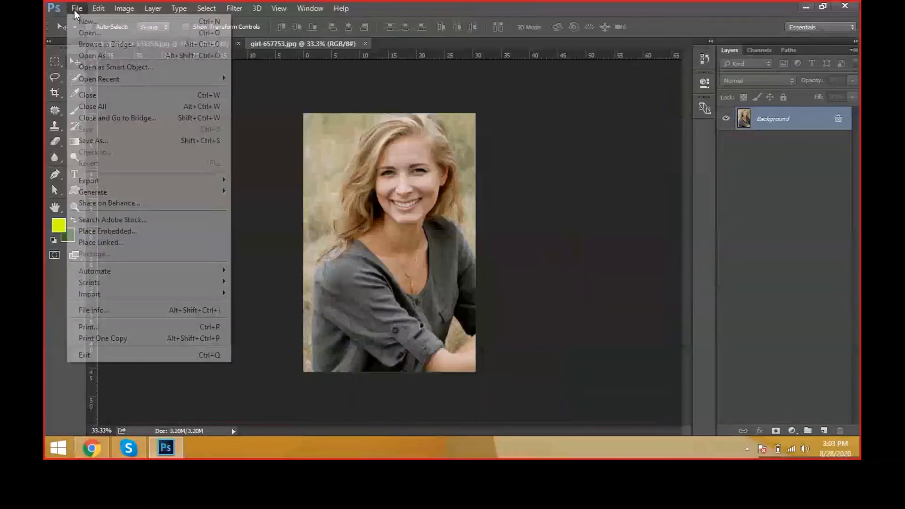
pyautogui.click(83, 38)
pyautogui.doubleClick(404, 110)
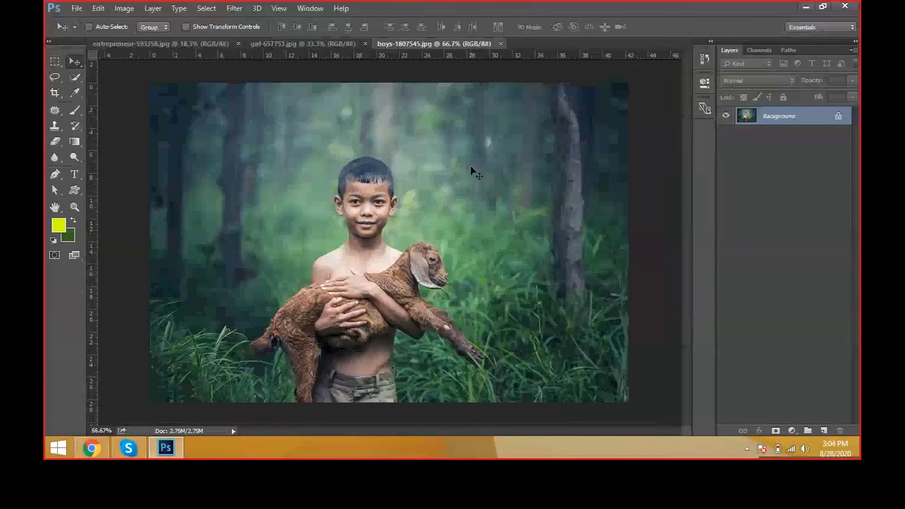
pyautogui.click(272, 43)
pyautogui.click(397, 44)
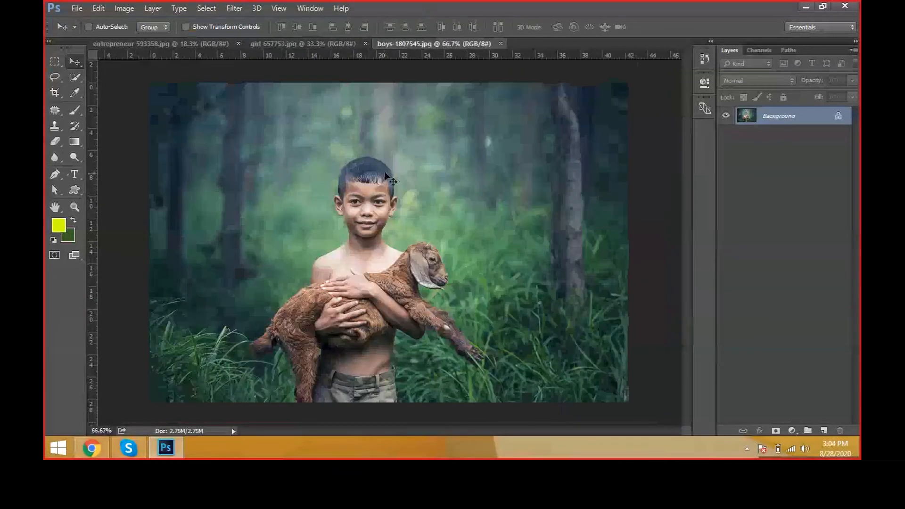
# Step: Start a Curves adjustment on the boy photo and shape an S-curve with points at input 141, output 172 and input 86, output 66
pyautogui.scroll(5, 374, 259)
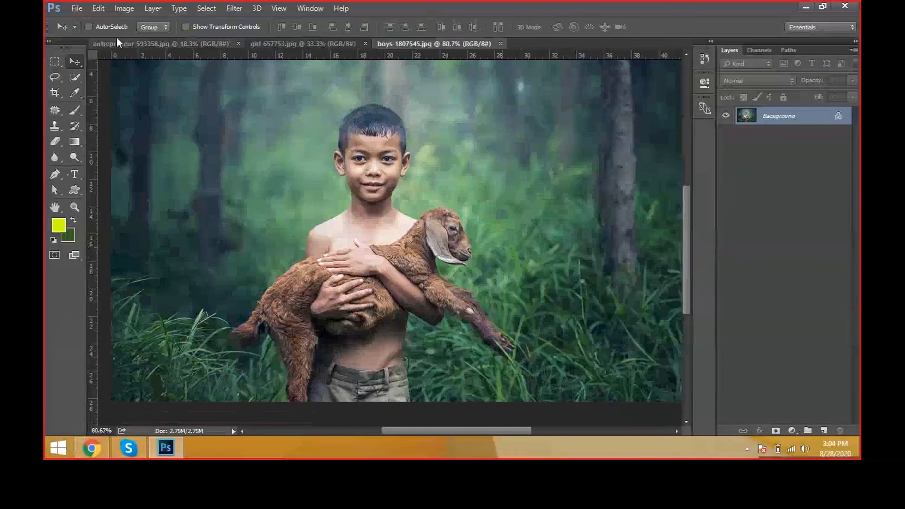
pyautogui.click(124, 9)
pyautogui.moveTo(132, 39)
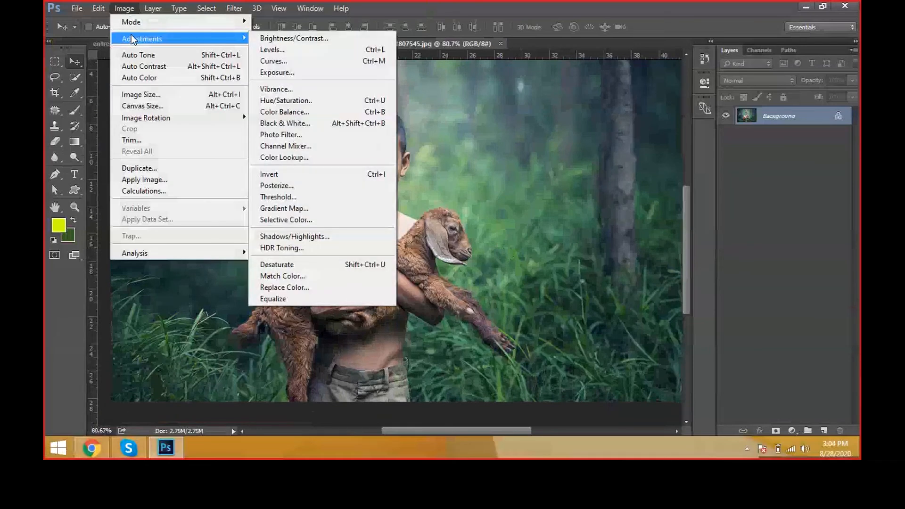
pyautogui.click(318, 64)
pyautogui.moveTo(411, 78); pyautogui.dragTo(703, 105)
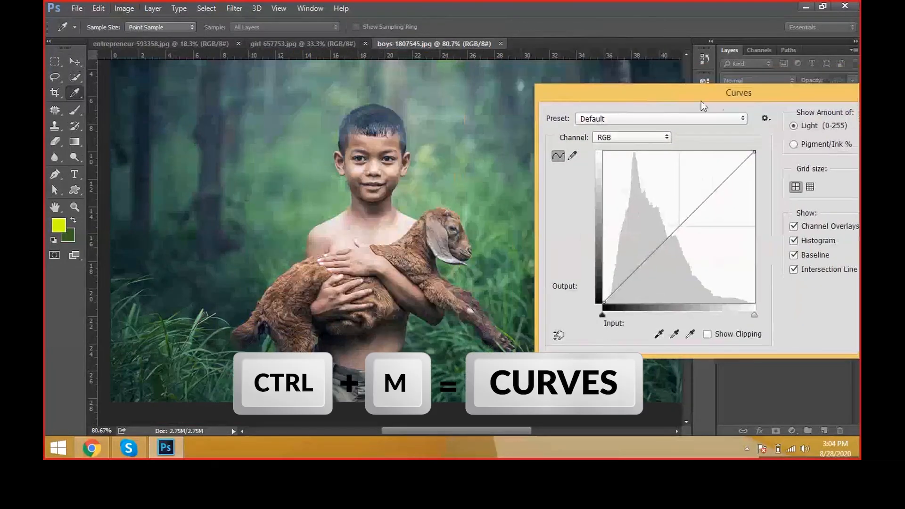
pyautogui.moveTo(687, 218); pyautogui.dragTo(686, 201)
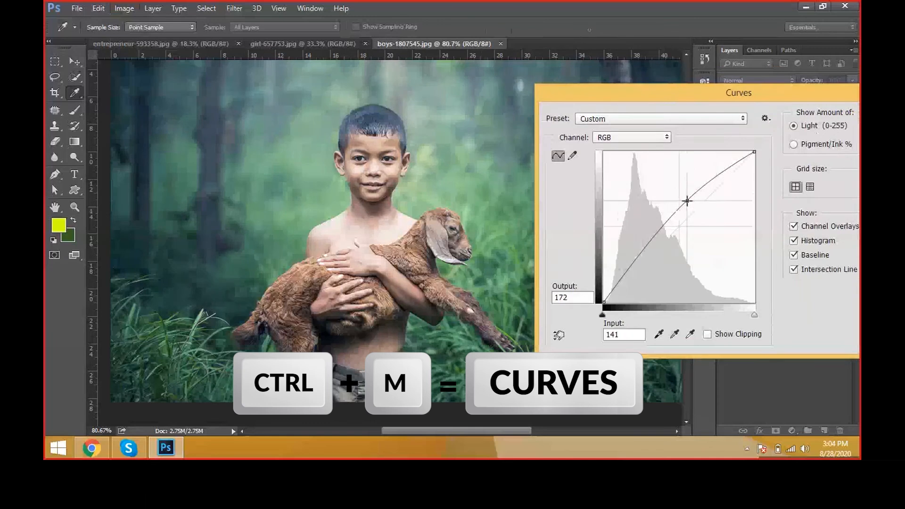
pyautogui.moveTo(647, 250); pyautogui.dragTo(654, 263)
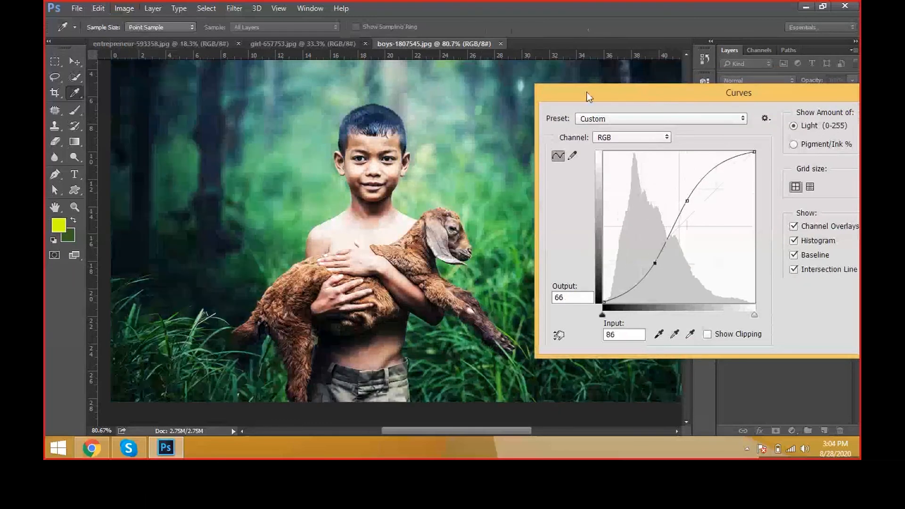
# Step: Compare the whole boy photo with the Curves preview on and off
pyautogui.moveTo(587, 97); pyautogui.dragTo(749, 74)
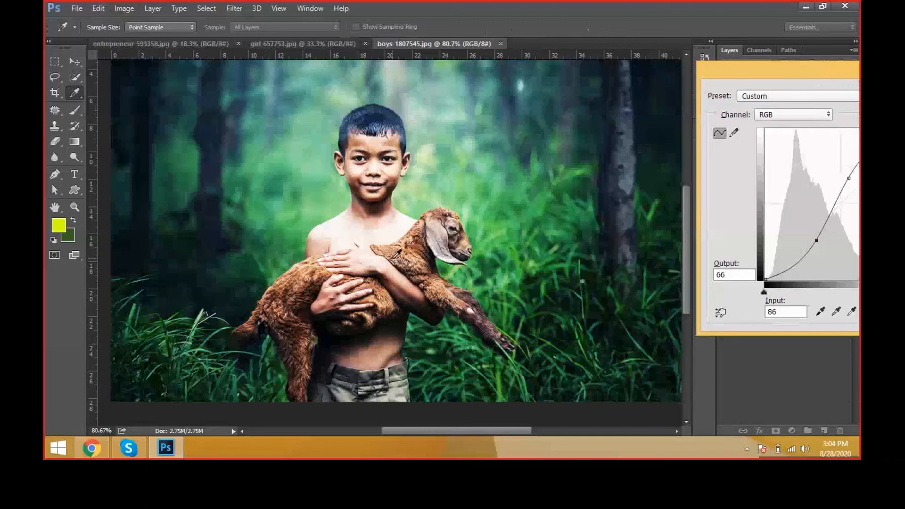
pyautogui.hotkey('ctrl', '-')
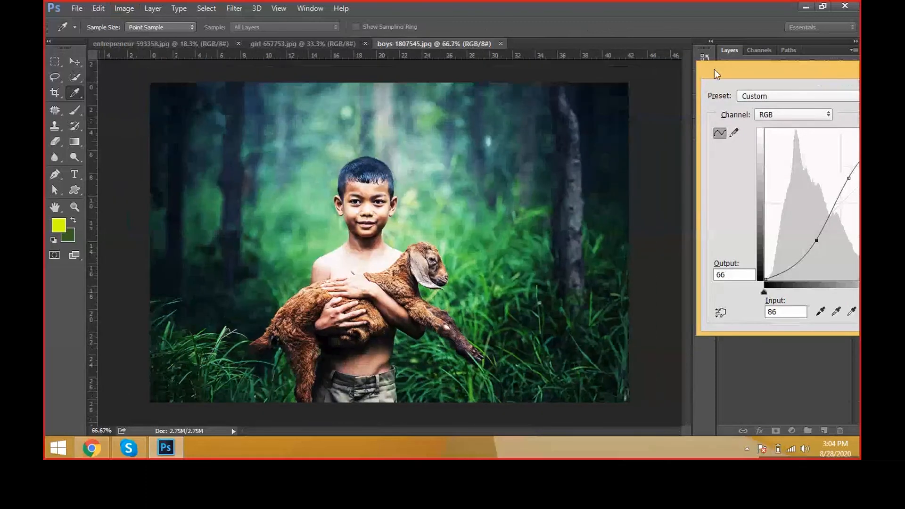
pyautogui.moveTo(714, 72); pyautogui.dragTo(475, 22)
pyautogui.click(807, 148)
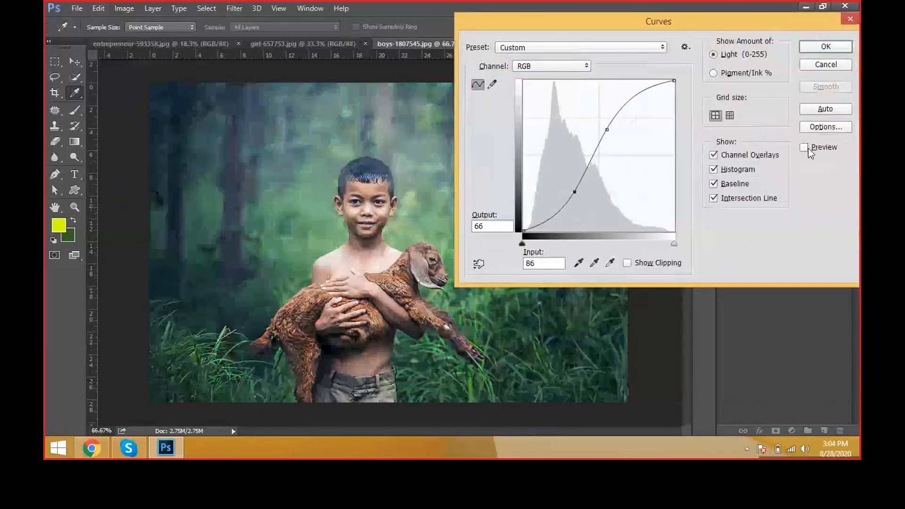
pyautogui.click(808, 148)
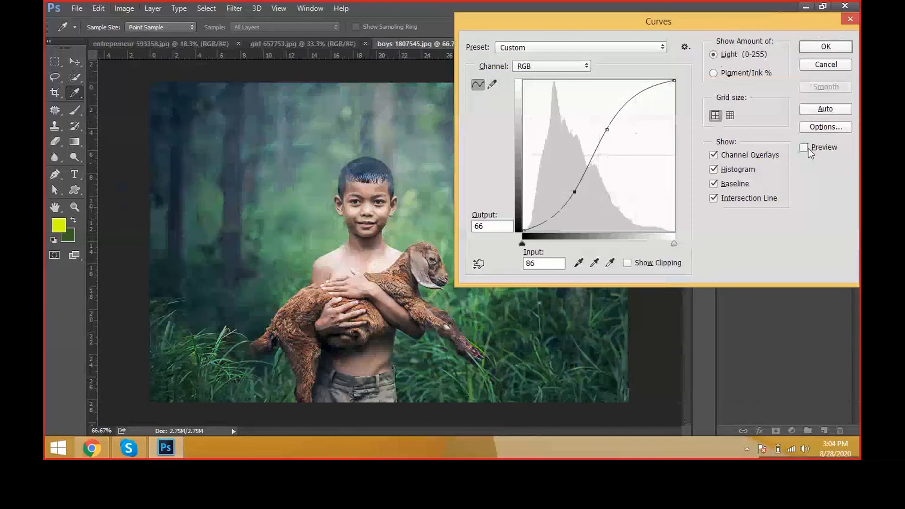
pyautogui.click(808, 148)
pyautogui.click(808, 148)
pyautogui.click(808, 148)
pyautogui.click(808, 148)
pyautogui.click(808, 148)
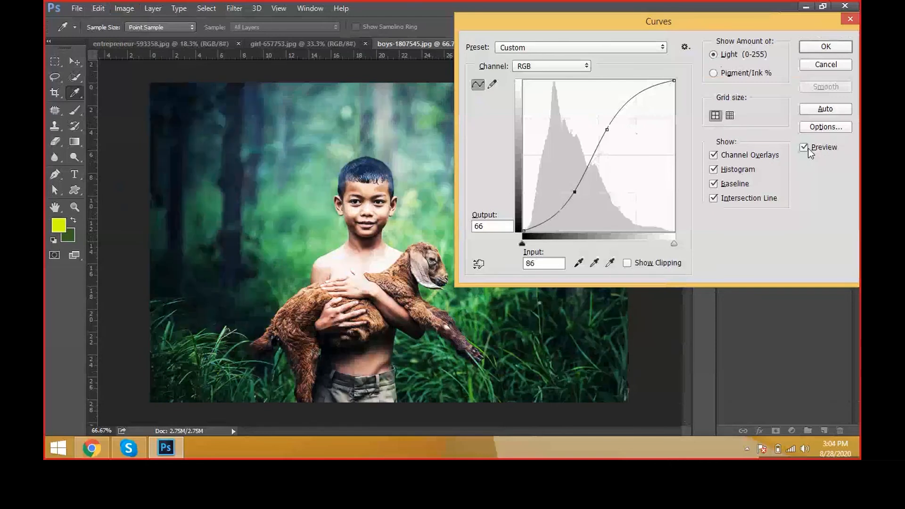
pyautogui.click(808, 148)
pyautogui.click(808, 148)
pyautogui.click(808, 148)
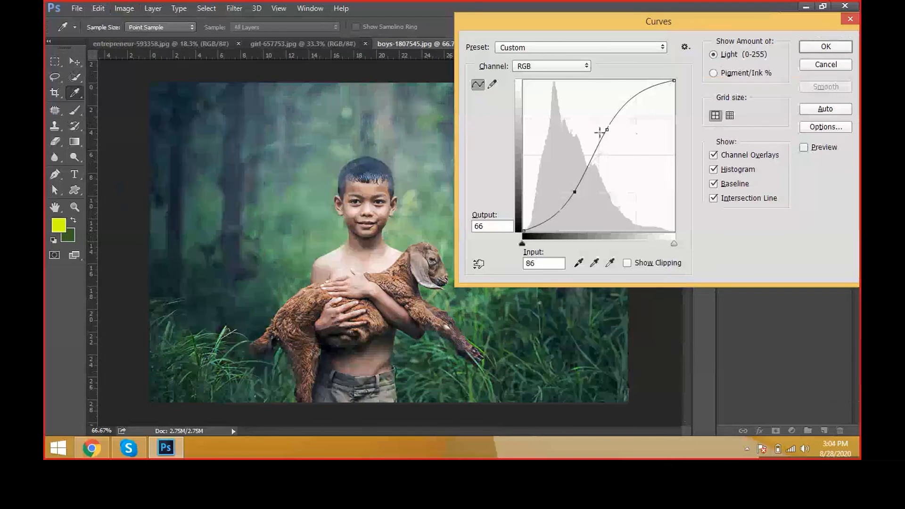
# Step: Try the lower curve point at input 76, output 78 and the upper at input 92, output 196, and preview the effect
pyautogui.moveTo(600, 132)
pyautogui.mouseDown()
pyautogui.moveTo(608, 125)
pyautogui.moveTo(611, 136)
pyautogui.mouseUp()
pyautogui.click(573, 191)
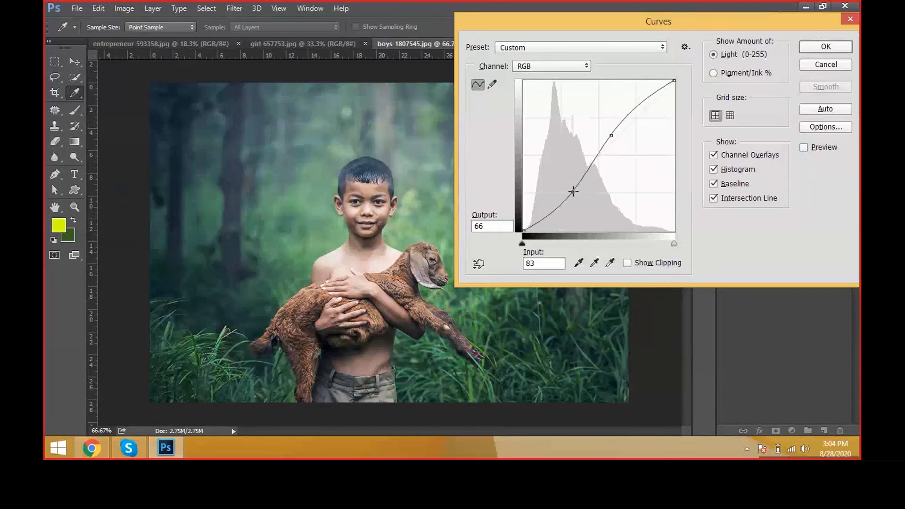
pyautogui.moveTo(573, 191); pyautogui.dragTo(569, 185)
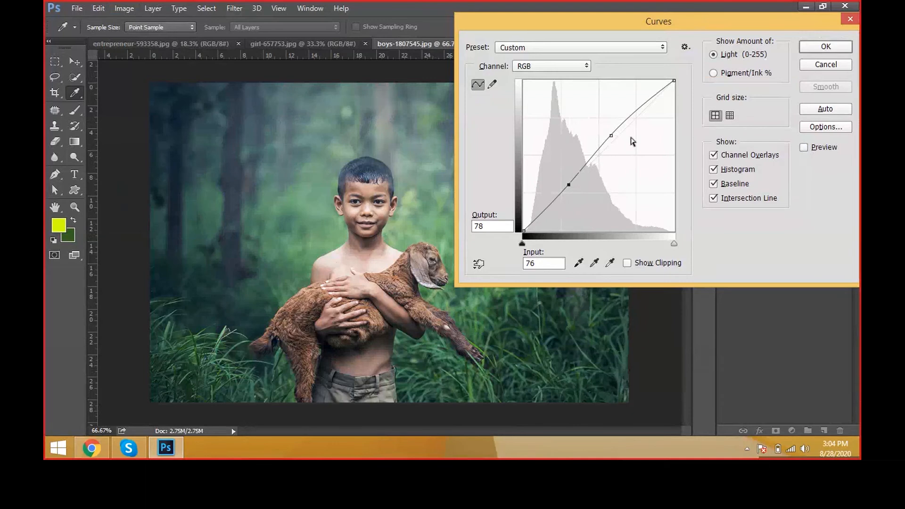
pyautogui.moveTo(611, 135); pyautogui.dragTo(577, 116)
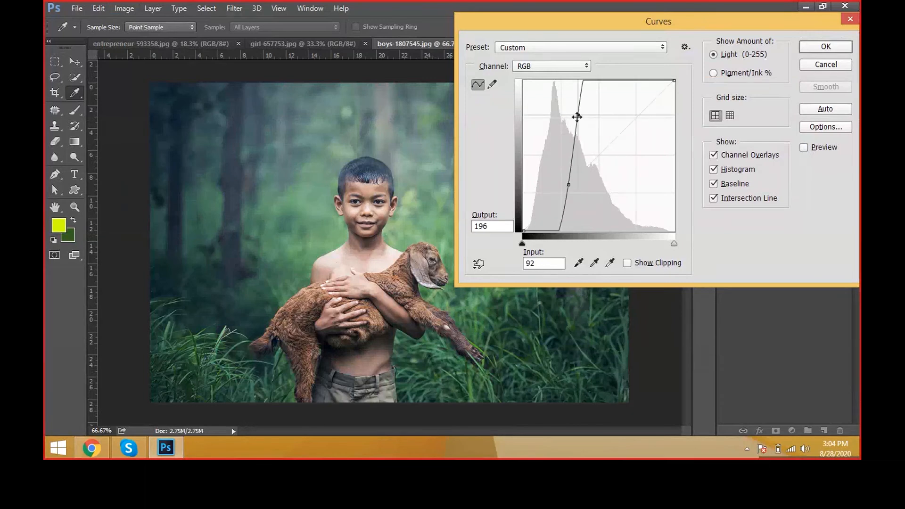
pyautogui.click(821, 149)
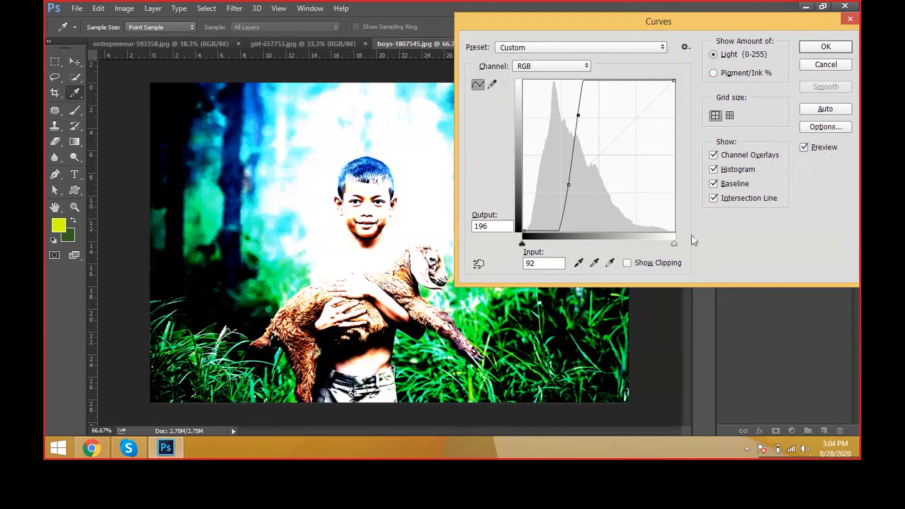
# Step: Try the upper curve point at output 155 with inputs 50 and 150, and at output 170 with input 200
pyautogui.moveTo(578, 115); pyautogui.dragTo(602, 139)
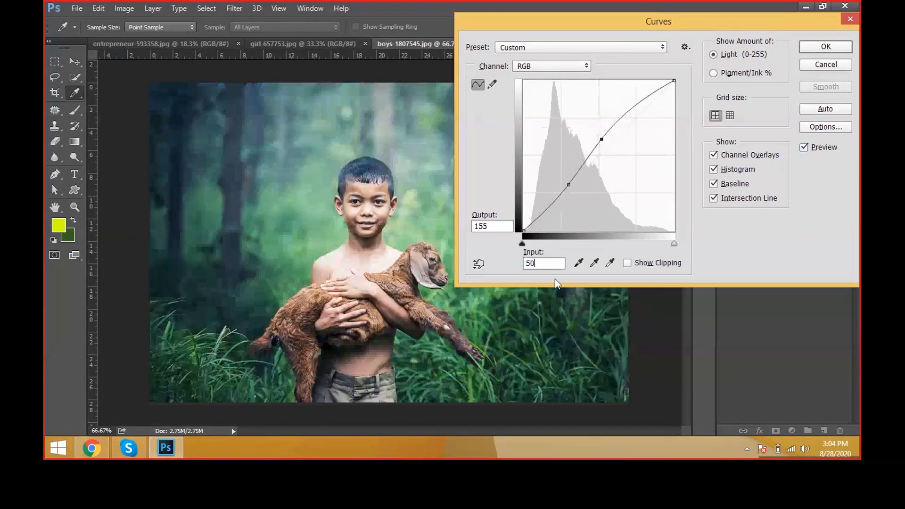
pyautogui.press('Return')
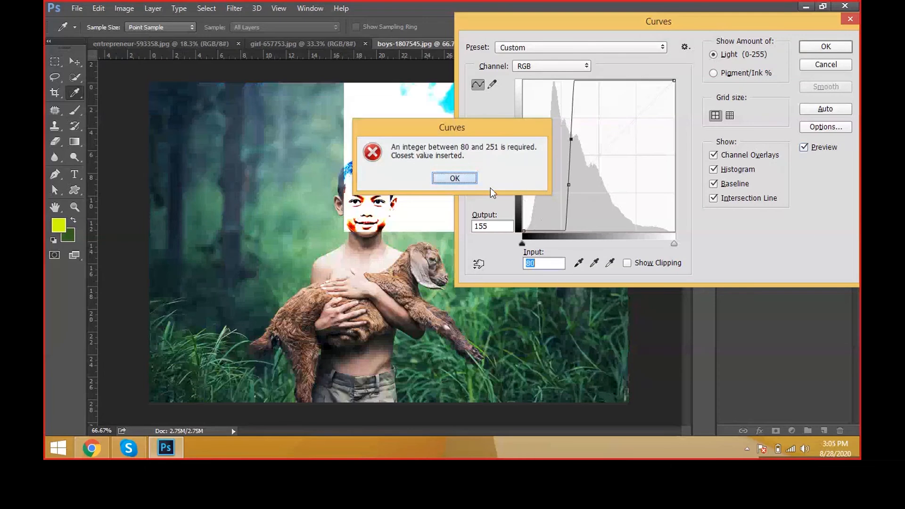
pyautogui.press('Return')
pyautogui.write('15')
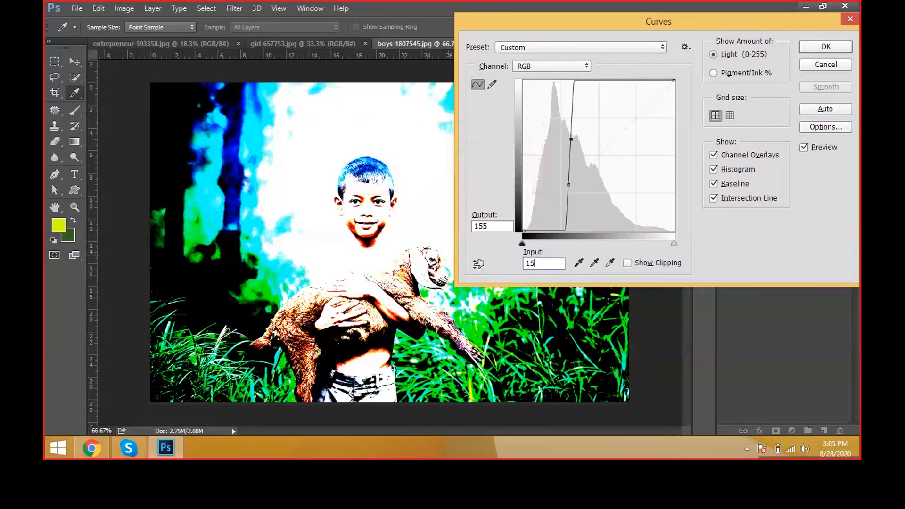
pyautogui.write('0')
pyautogui.moveTo(611, 141); pyautogui.dragTo(603, 131)
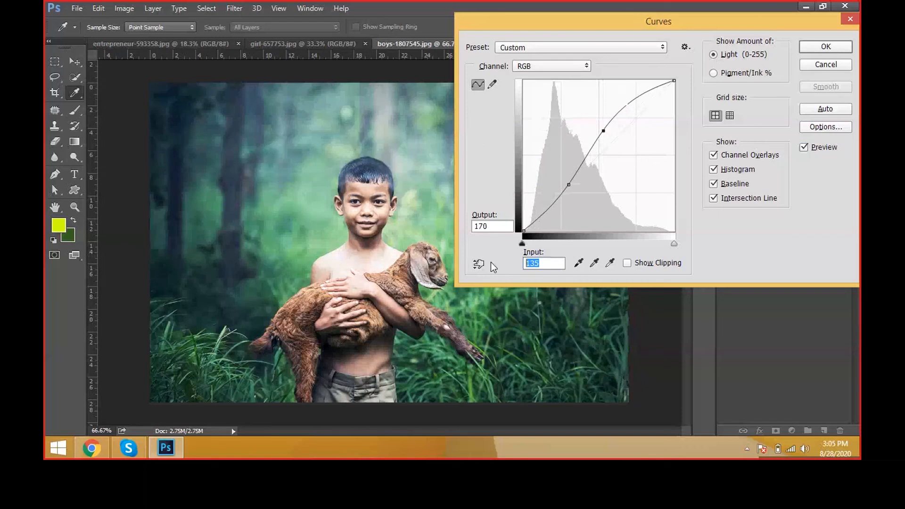
pyautogui.write('200')
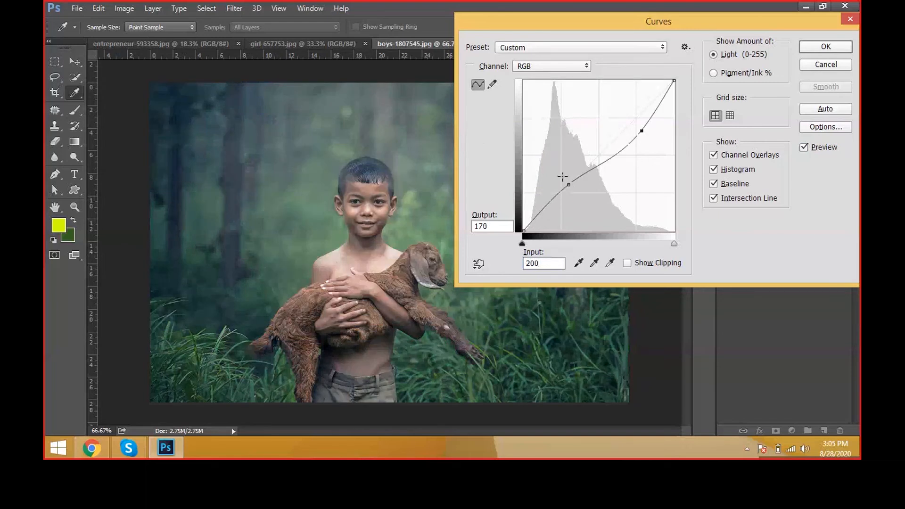
# Step: Try the curve points at input 111, output 40 and input 161, output 197, and settle the lower point at input 92, output 85
pyautogui.moveTo(568, 184); pyautogui.dragTo(589, 207)
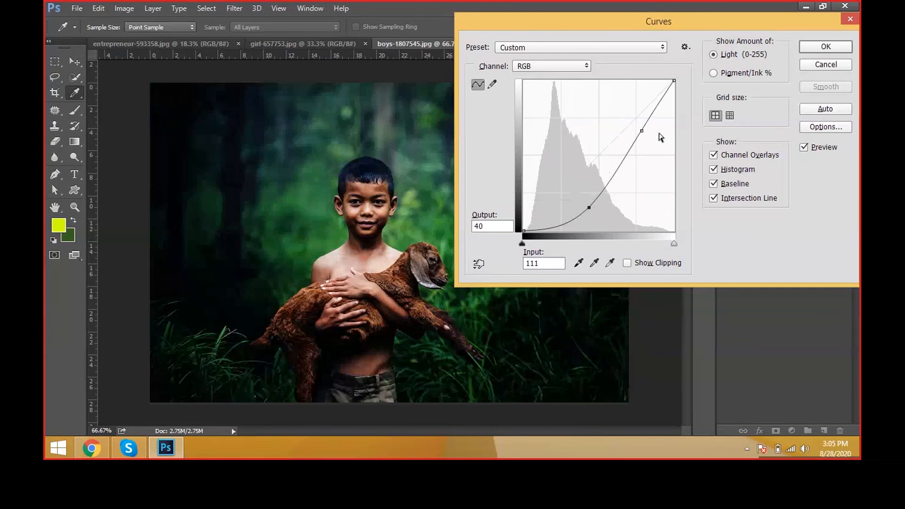
pyautogui.moveTo(641, 131); pyautogui.dragTo(617, 113)
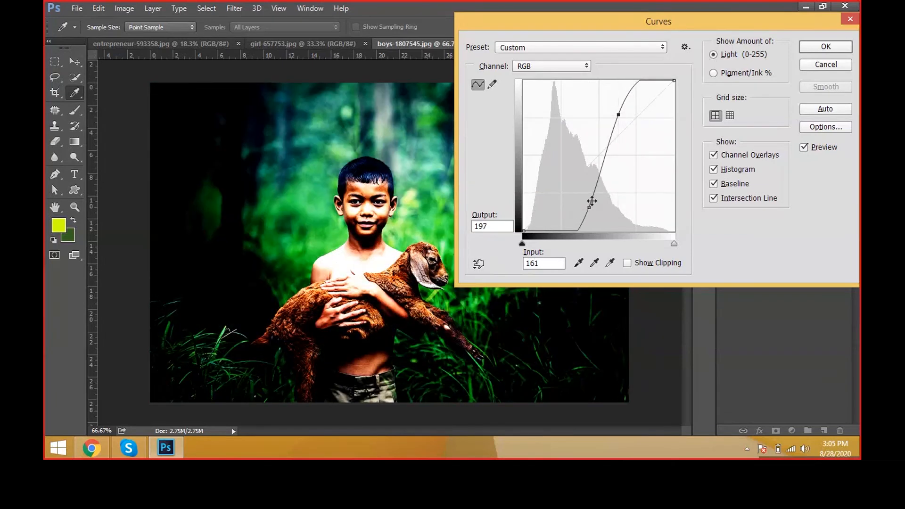
pyautogui.moveTo(589, 207); pyautogui.dragTo(575, 179)
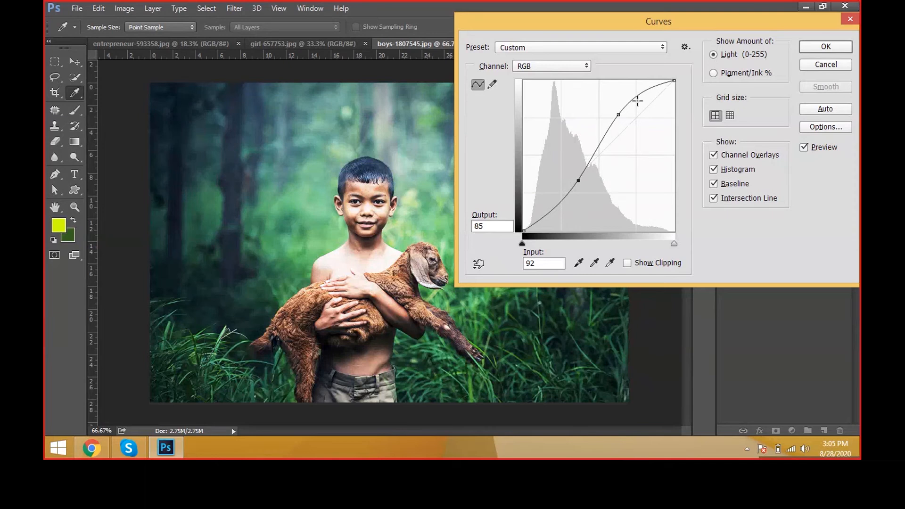
# Step: Set the upper RGB curve point to input 172, output 179, and try the Green channel point at input 163, output 220
pyautogui.click(619, 114)
pyautogui.moveTo(619, 115); pyautogui.dragTo(625, 125)
pyautogui.click(552, 66)
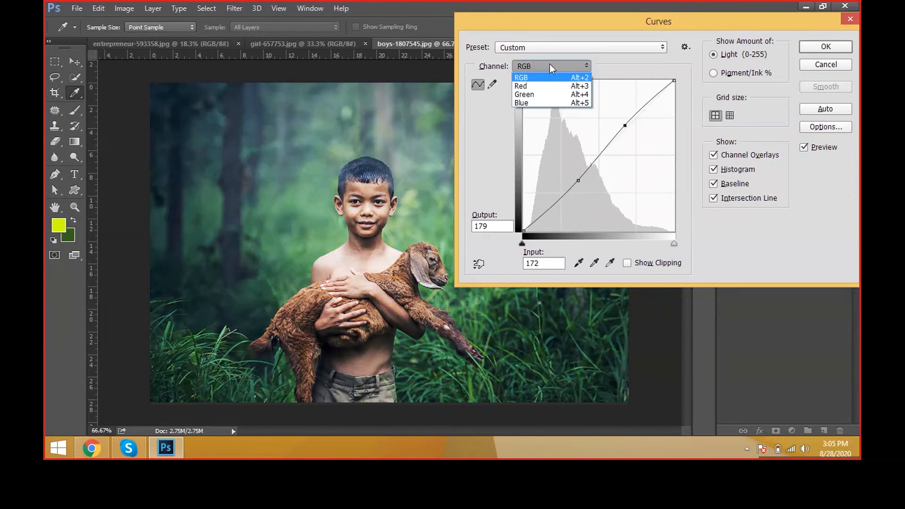
pyautogui.click(546, 95)
pyautogui.moveTo(646, 125); pyautogui.dragTo(618, 100)
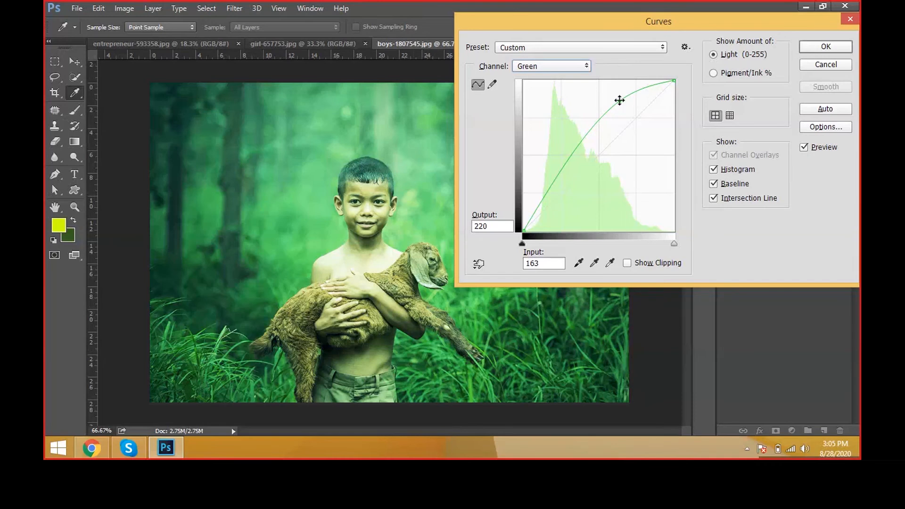
pyautogui.moveTo(618, 100); pyautogui.dragTo(624, 121)
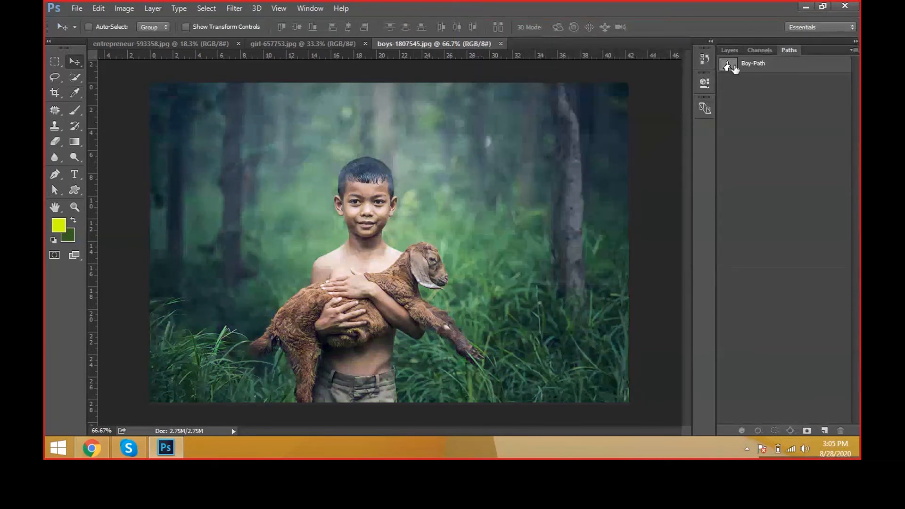
# Step: Activate Boy-Path, select the entire path around the boy and goat, and convert it to a selection
pyautogui.click(733, 69)
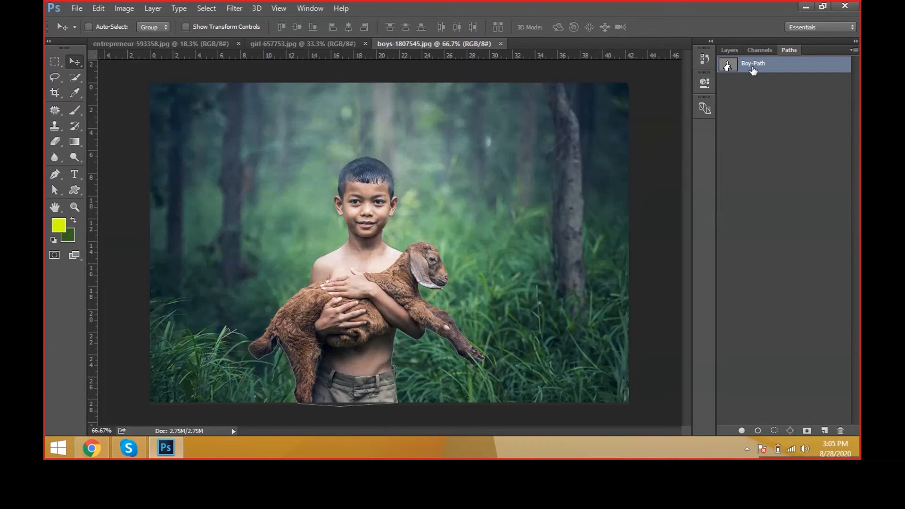
pyautogui.click(729, 50)
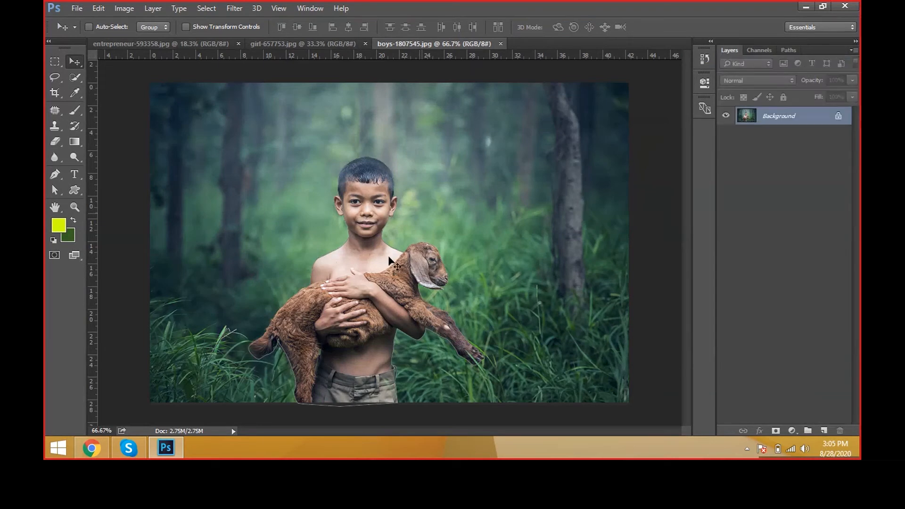
pyautogui.click(54, 192)
pyautogui.rightClick(54, 196)
pyautogui.click(85, 201)
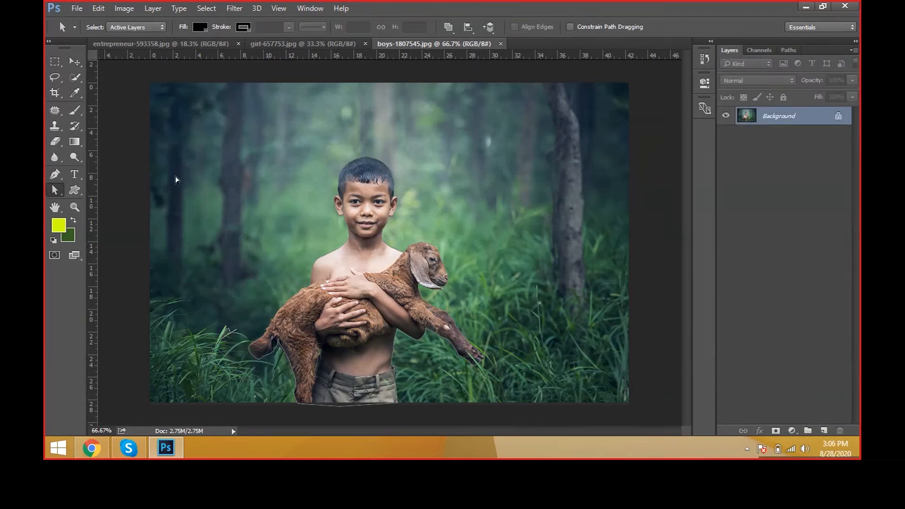
pyautogui.moveTo(258, 139); pyautogui.dragTo(527, 426)
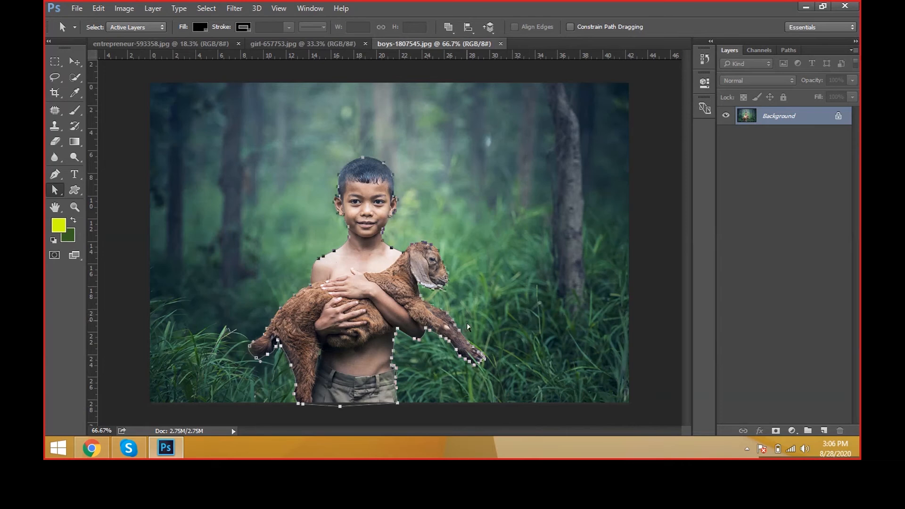
pyautogui.rightClick(367, 187)
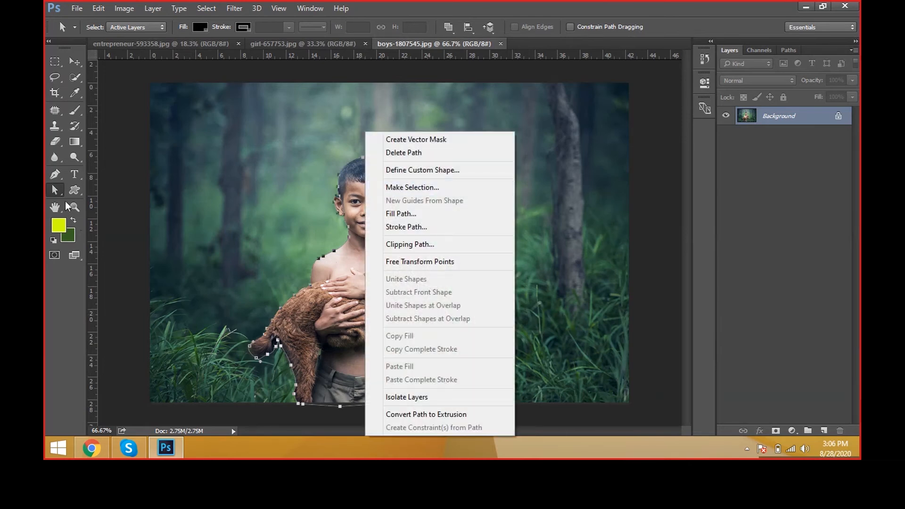
pyautogui.click(447, 187)
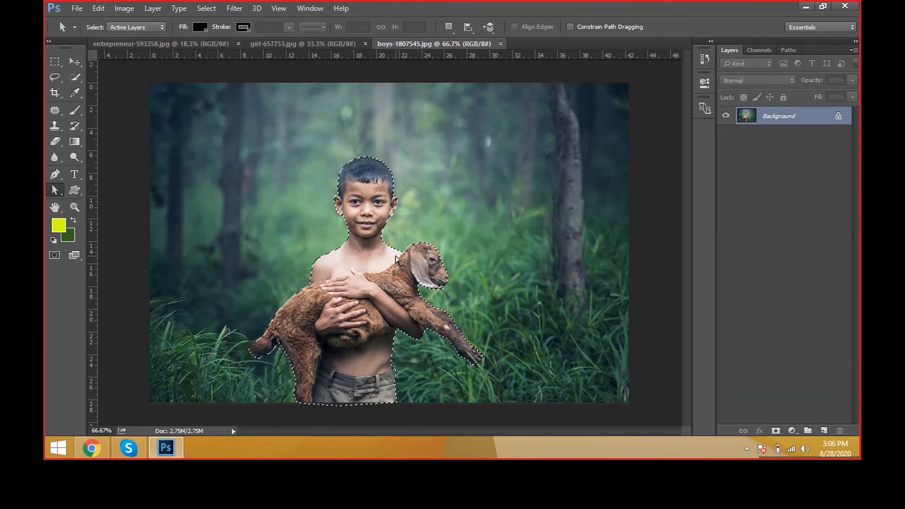
# Step: Feather the selection by 1.5 pixels and copy the boy and goat to a new layer
pyautogui.hotkey('shift', 'F6')
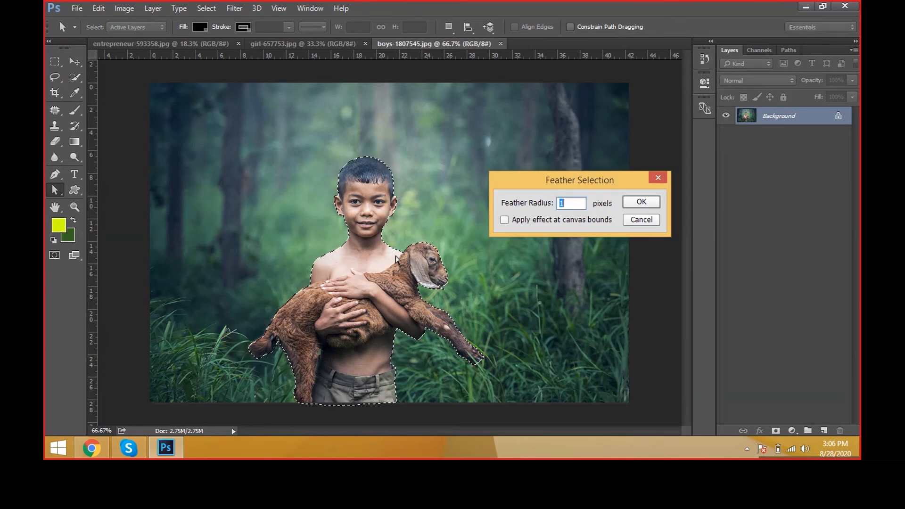
pyautogui.write('1.5')
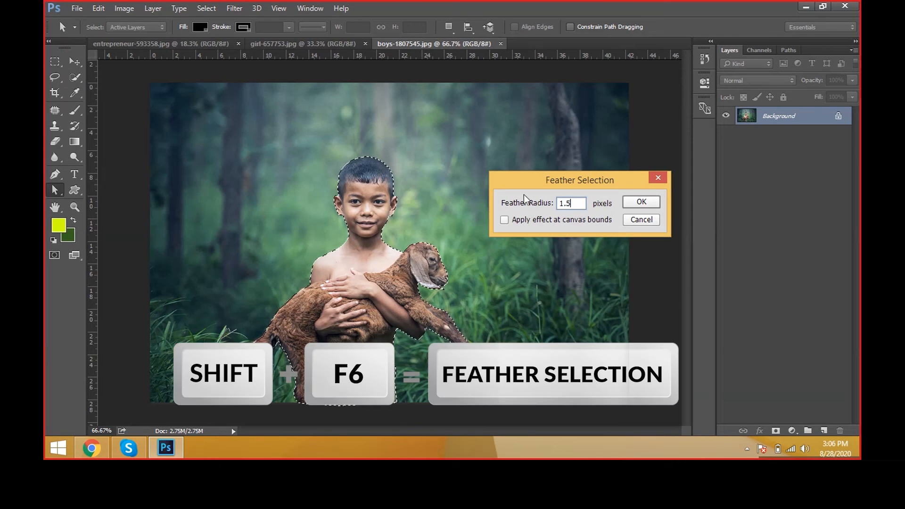
pyautogui.moveTo(564, 187); pyautogui.dragTo(555, 187)
pyautogui.click(623, 203)
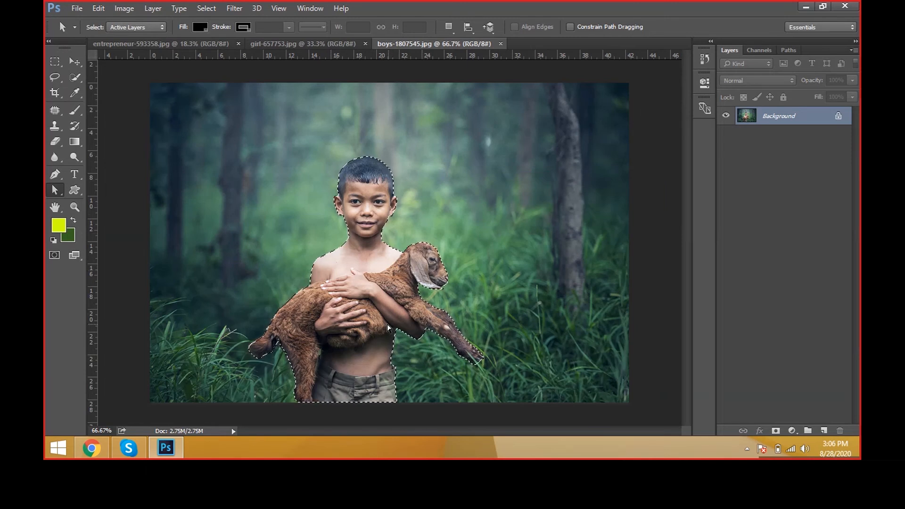
pyautogui.hotkey('ctrl', 'j')
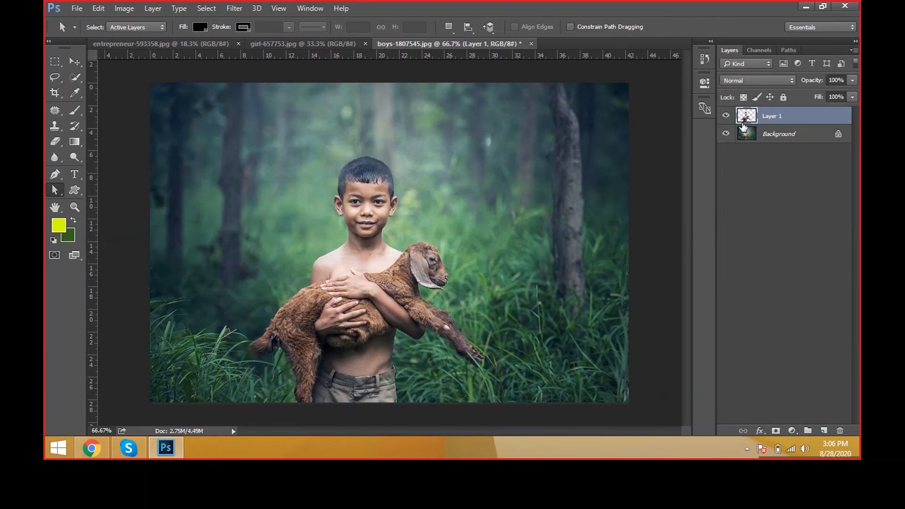
pyautogui.click(754, 139)
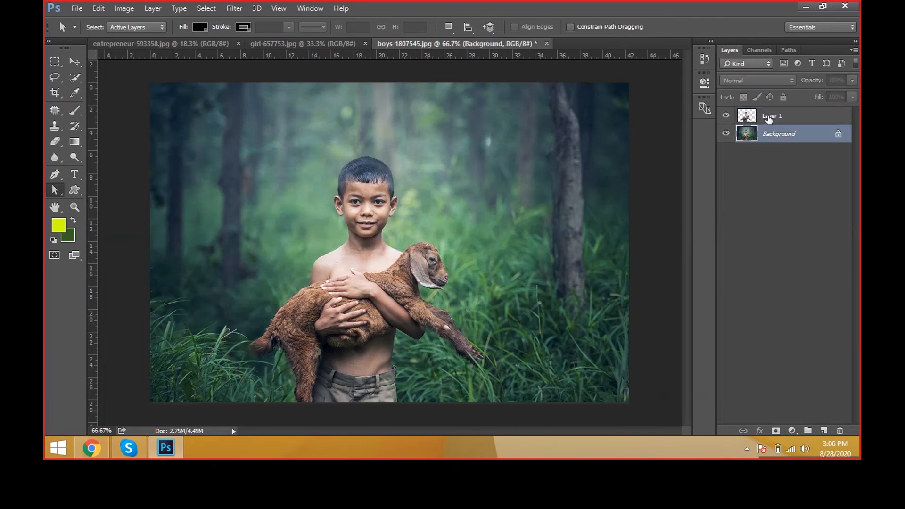
pyautogui.click(769, 121)
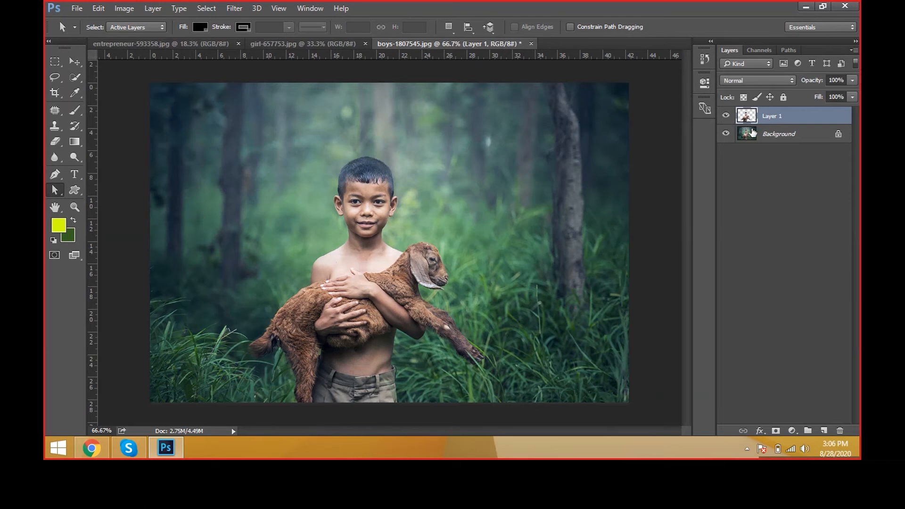
pyautogui.click(753, 138)
pyautogui.click(767, 121)
# Step: Apply Levels to the Background layer with midtones 0.81 and white input 221, checking the preview on and off
pyautogui.click(766, 138)
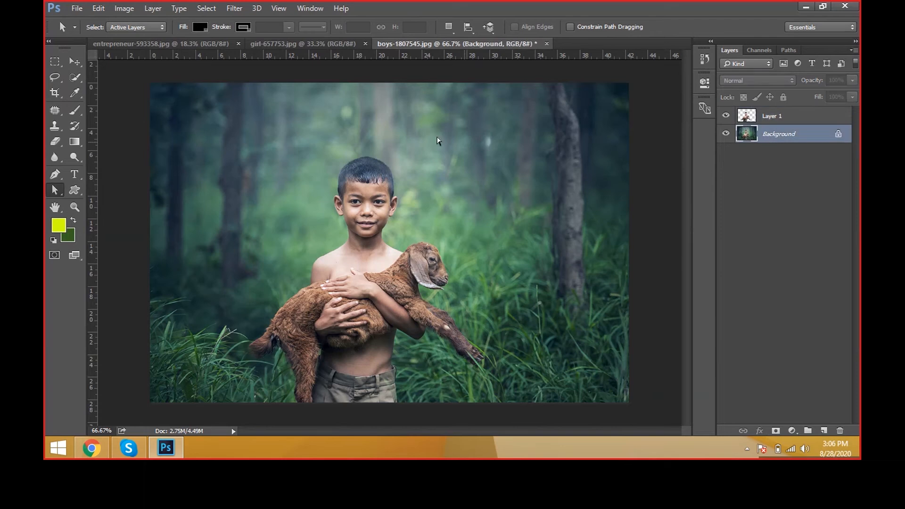
pyautogui.click(126, 10)
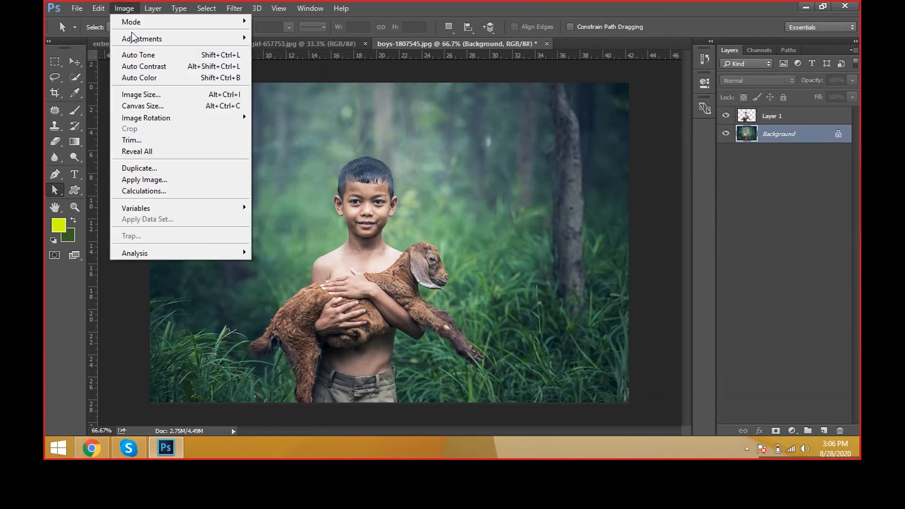
pyautogui.moveTo(135, 40)
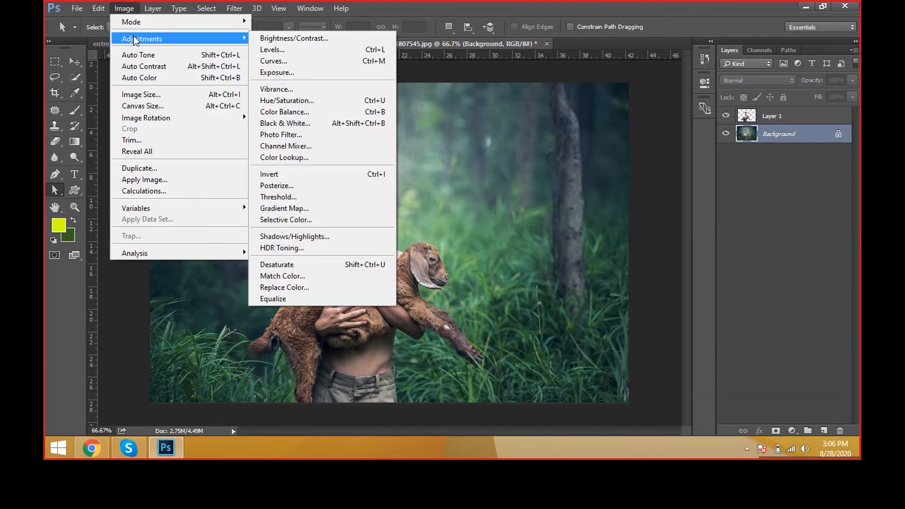
pyautogui.click(345, 53)
pyautogui.moveTo(735, 74); pyautogui.dragTo(532, 69)
pyautogui.moveTo(499, 210); pyautogui.dragTo(509, 210)
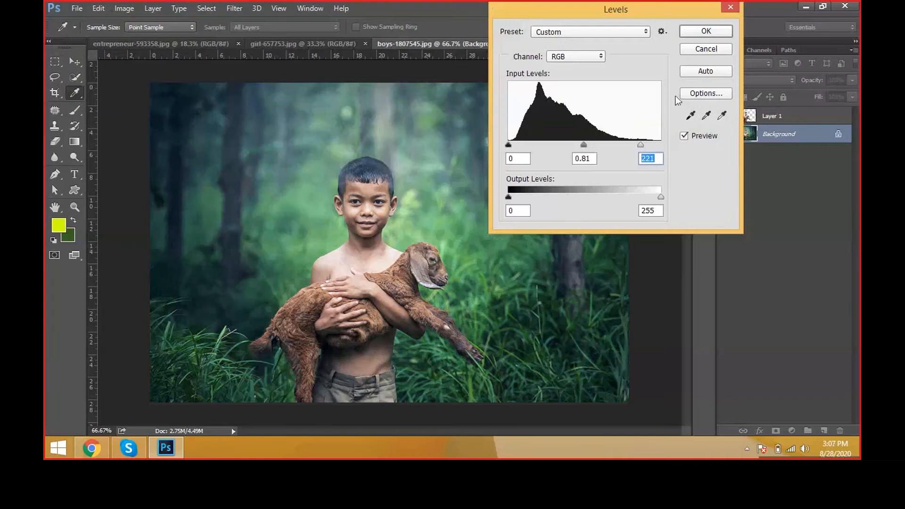
pyautogui.click(692, 138)
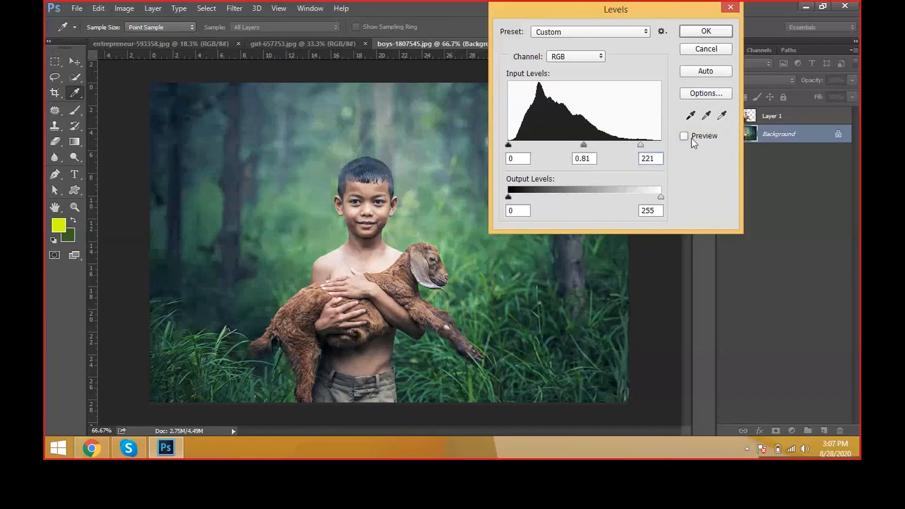
pyautogui.click(691, 137)
pyautogui.click(706, 31)
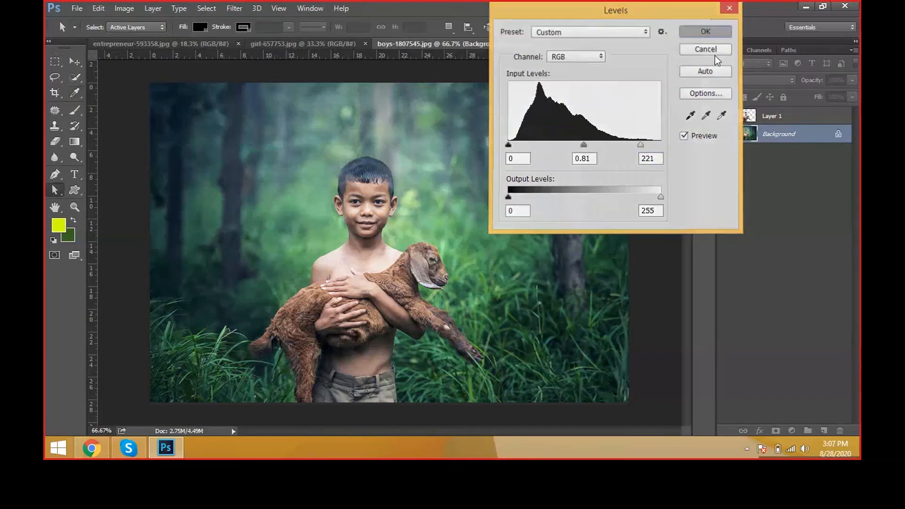
# Step: Adjust Layer 1 with Brightness/Contrast, trying brightness 98 before settling on brightness 9 and contrast 41
pyautogui.click(765, 121)
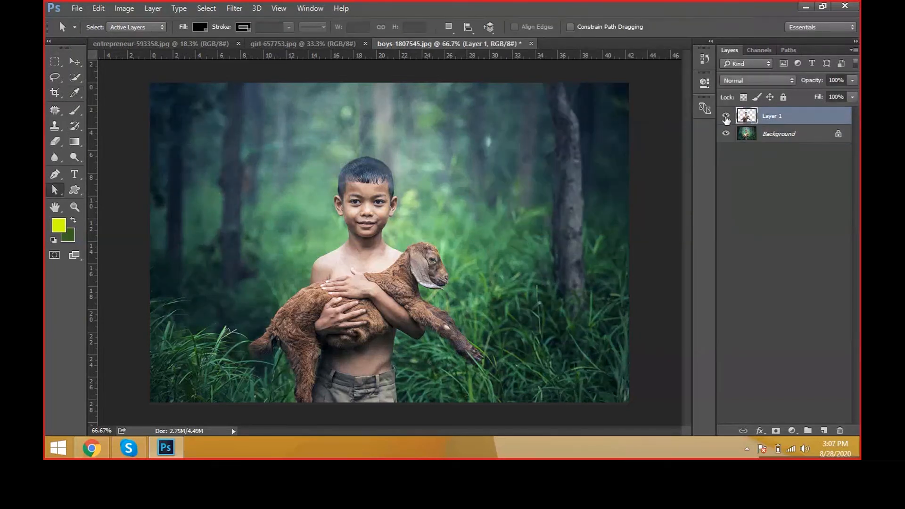
pyautogui.click(726, 115)
pyautogui.click(726, 115)
pyautogui.click(124, 8)
pyautogui.moveTo(135, 41)
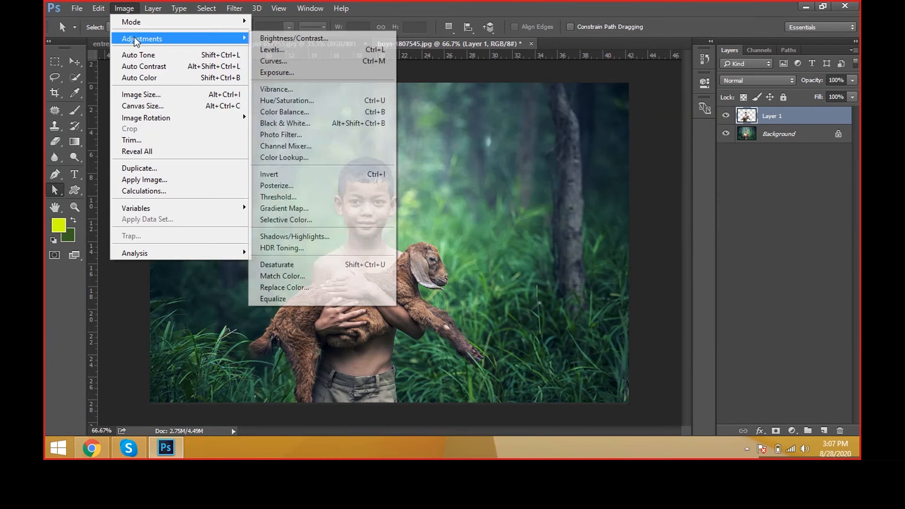
pyautogui.click(283, 39)
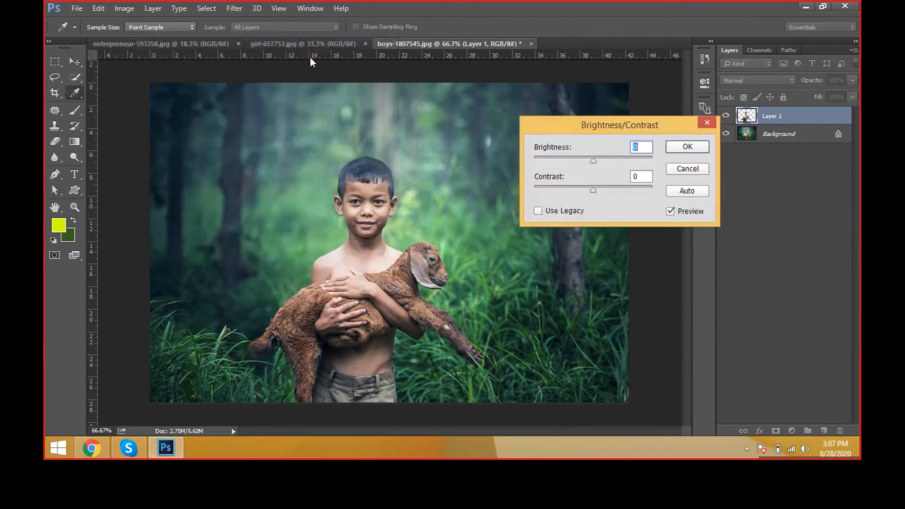
pyautogui.moveTo(589, 161); pyautogui.dragTo(632, 161)
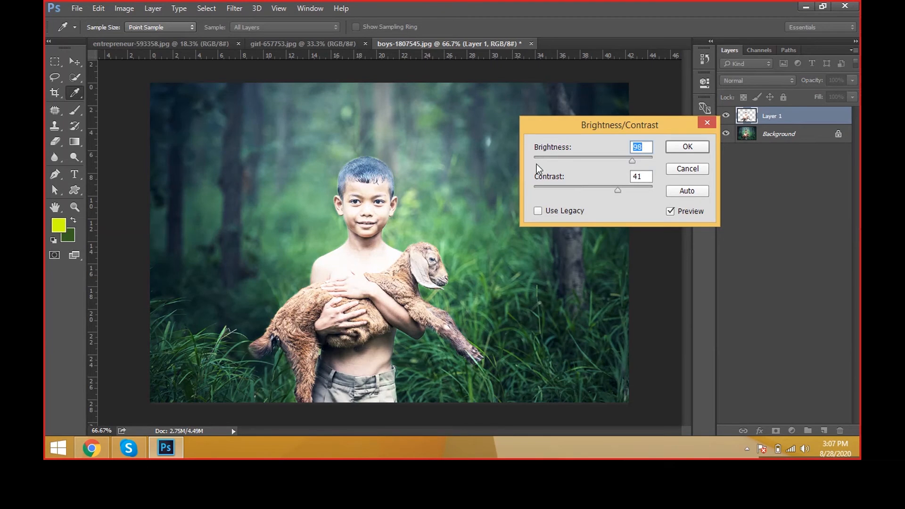
pyautogui.moveTo(634, 161); pyautogui.dragTo(596, 162)
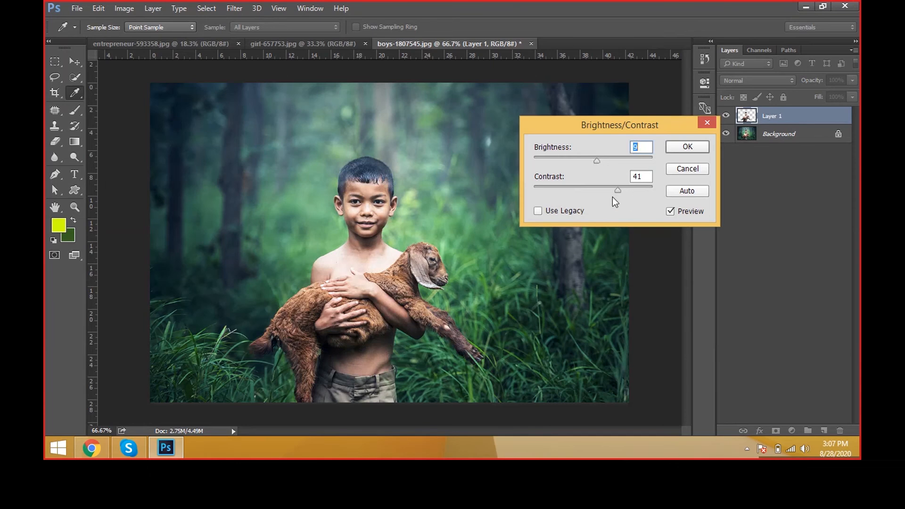
# Step: Compare Layer 1 with the Brightness/Contrast preview on and off, and apply the adjustment
pyautogui.click(681, 216)
pyautogui.click(682, 217)
pyautogui.click(682, 217)
pyautogui.click(680, 216)
pyautogui.click(681, 216)
pyautogui.click(681, 216)
pyautogui.click(687, 146)
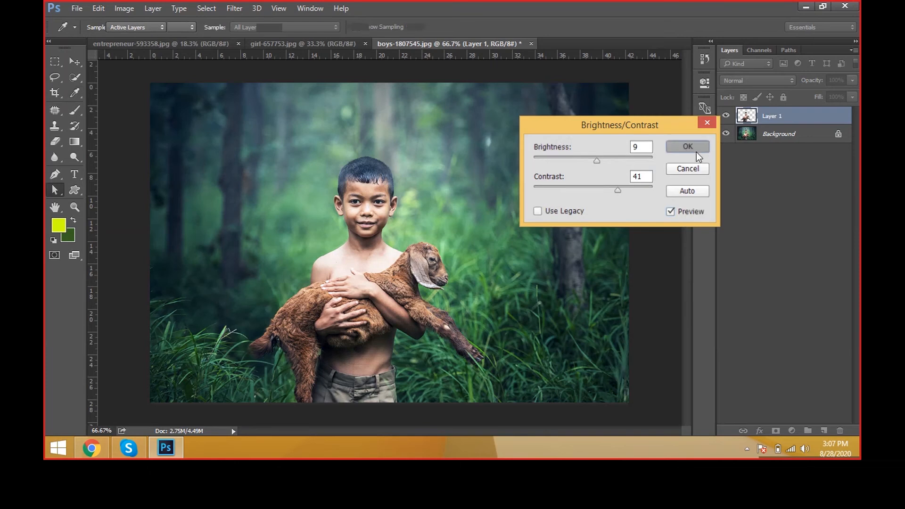
# Step: Hide and reshow Layer 1 and the Background layer in turn to examine the separate adjustments
pyautogui.click(726, 116)
pyautogui.click(725, 117)
pyautogui.click(754, 140)
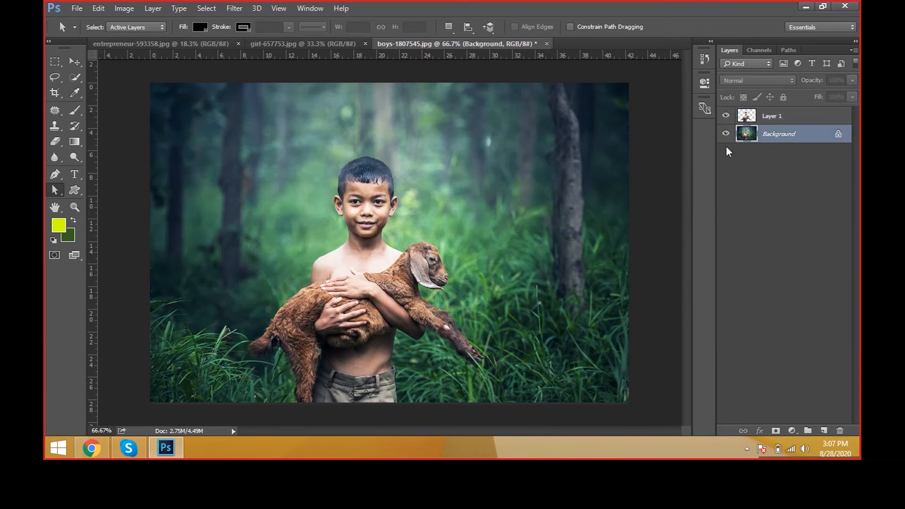
pyautogui.click(725, 134)
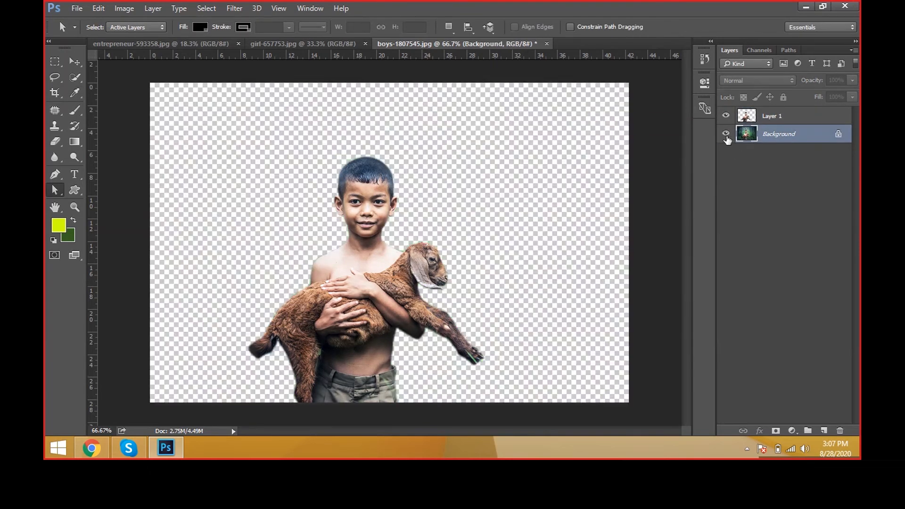
pyautogui.click(726, 137)
# Step: Open the Curves adjustment for the Background layer and look over its default curve
pyautogui.click(124, 8)
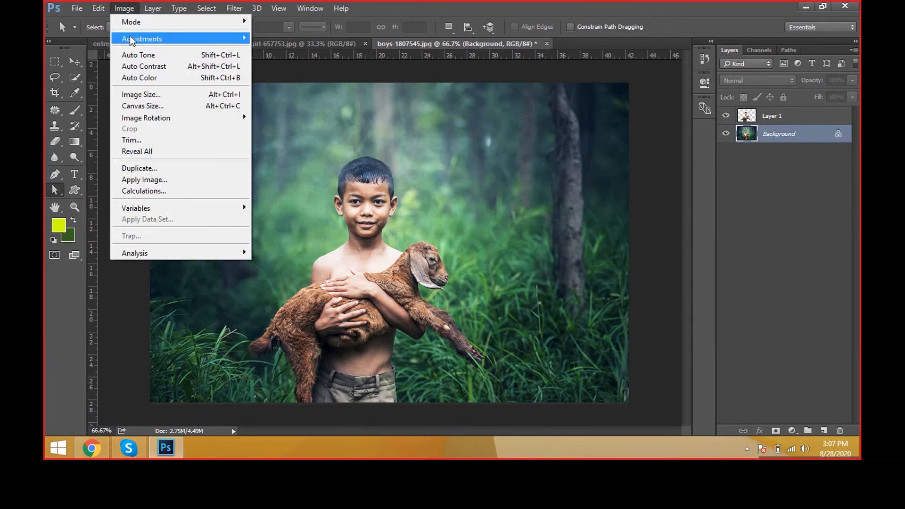
pyautogui.moveTo(136, 38)
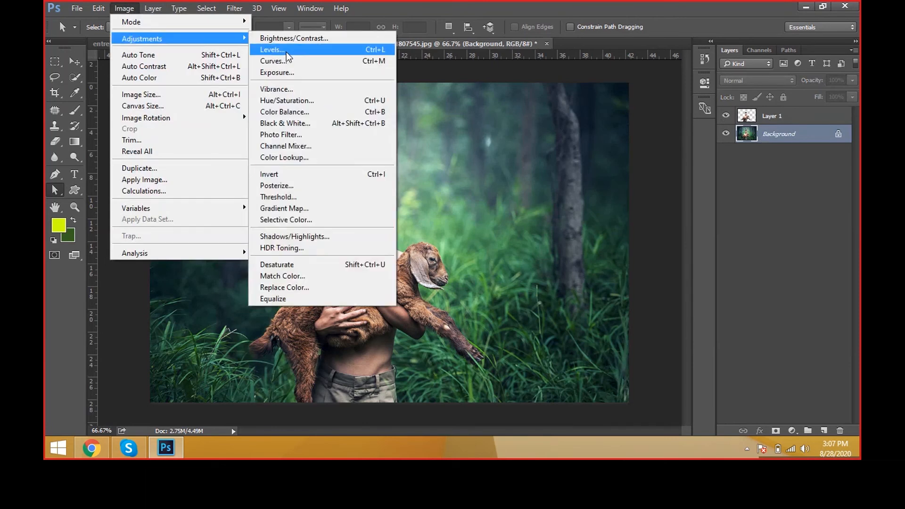
pyautogui.click(273, 61)
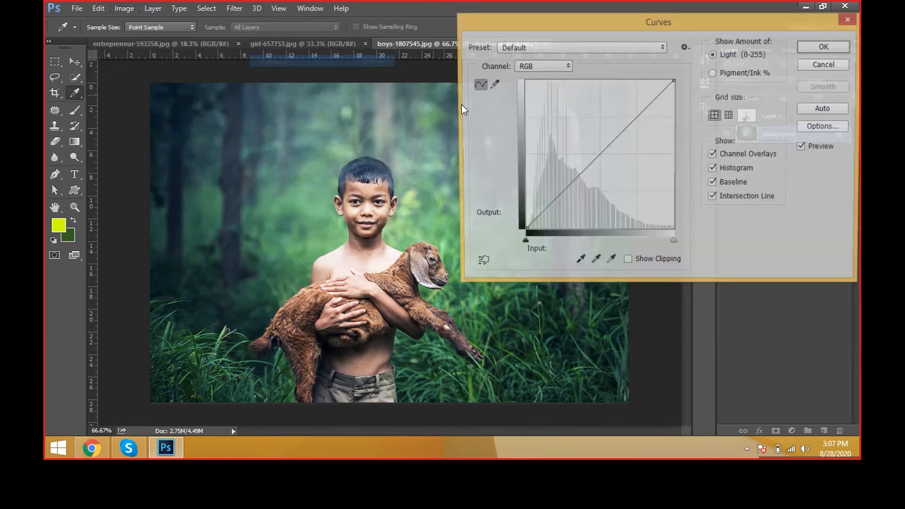
pyautogui.moveTo(673, 59); pyautogui.dragTo(624, 92)
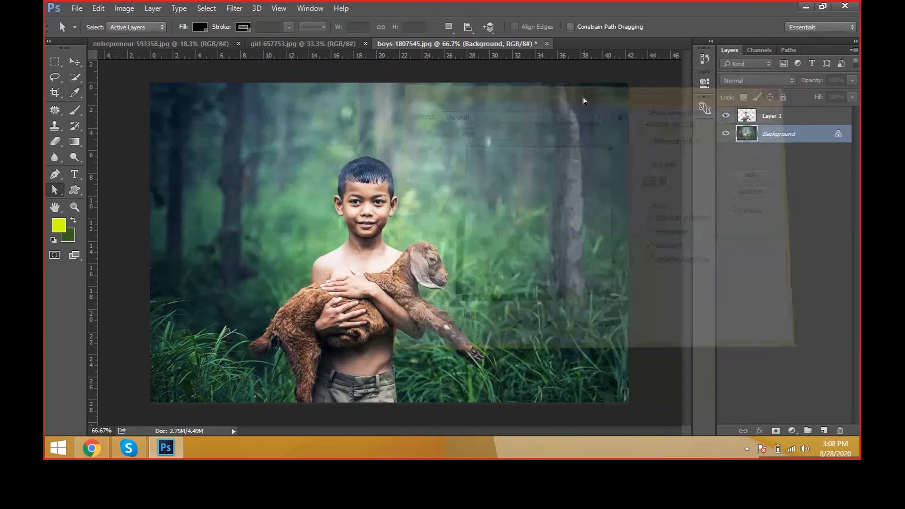
pyautogui.click(124, 8)
pyautogui.moveTo(179, 38)
pyautogui.click(337, 66)
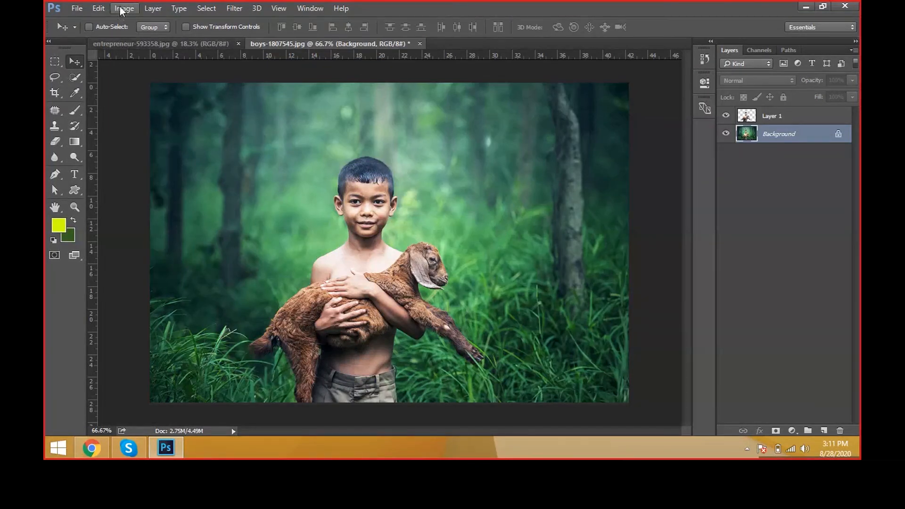
# Step: Open the entrepreneur-593371 photo from the BACKGROUNDS folder
pyautogui.click(76, 8)
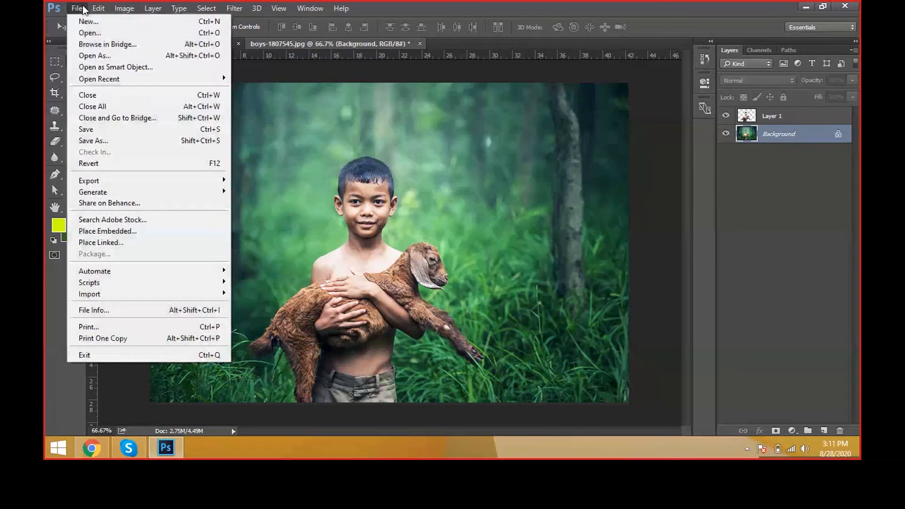
pyautogui.click(89, 36)
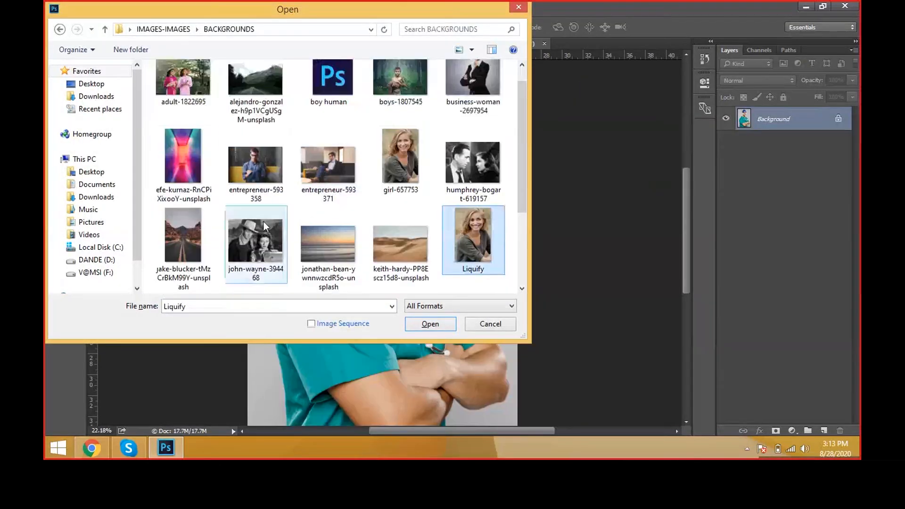
pyautogui.click(340, 170)
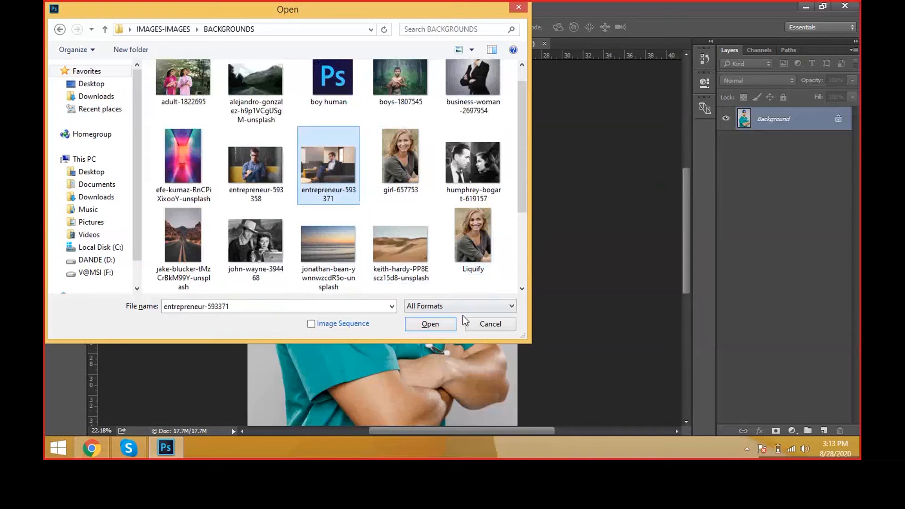
pyautogui.click(438, 323)
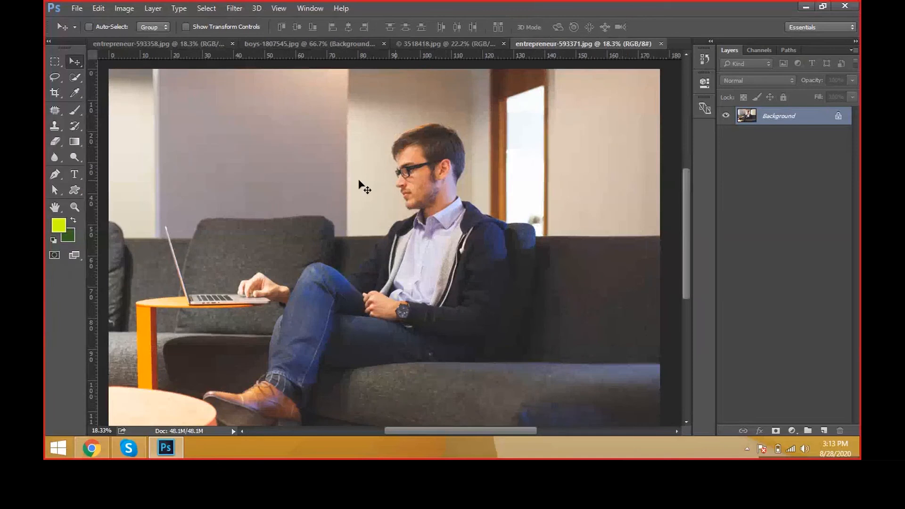
# Step: Start an Exposure adjustment on the Background layer, roughly setting exposure +1.09, offset -0.0312 and gamma correction 0.72
pyautogui.click(125, 8)
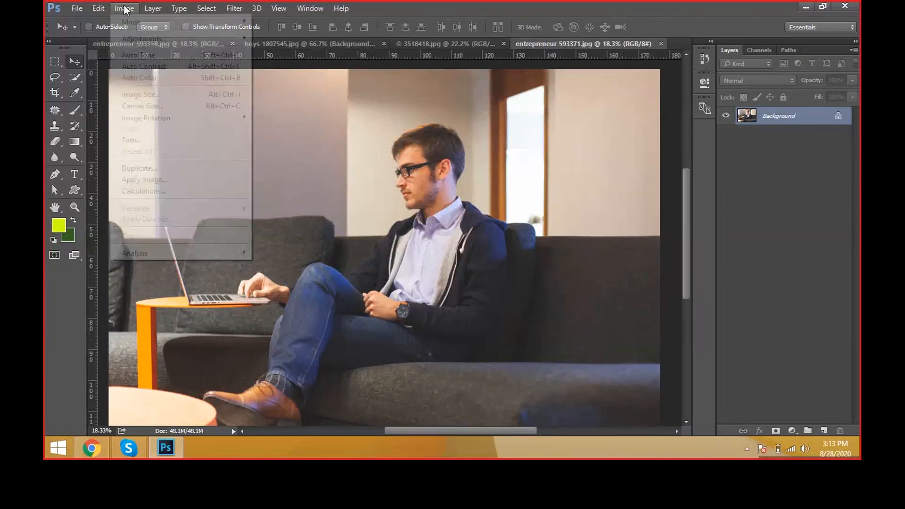
pyautogui.moveTo(126, 39)
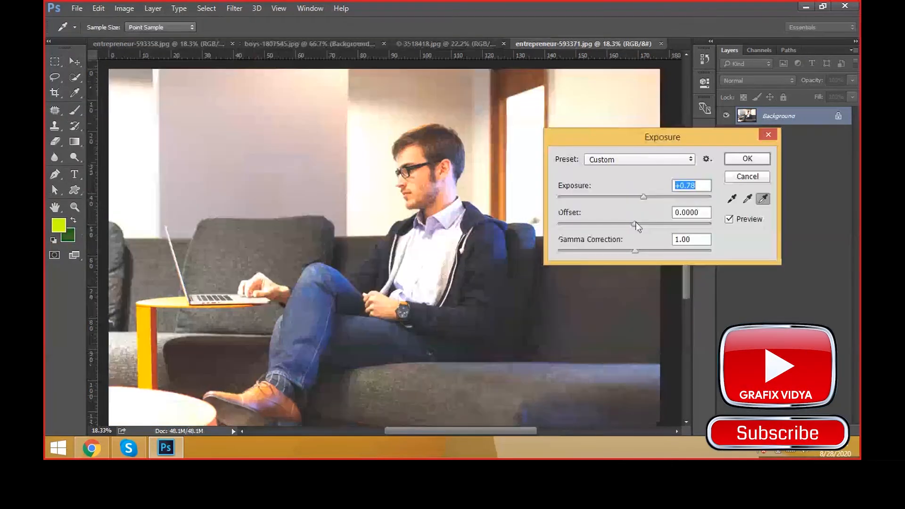
pyautogui.moveTo(634, 223); pyautogui.dragTo(652, 251)
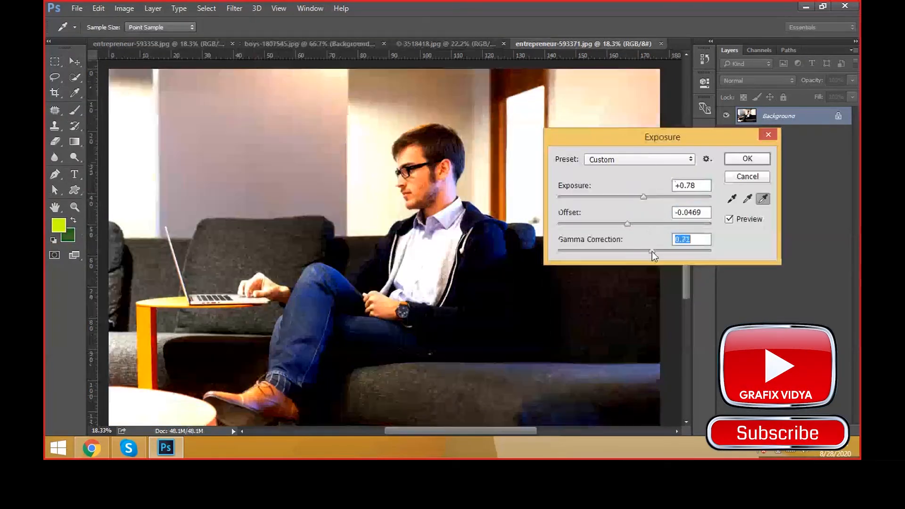
pyautogui.moveTo(626, 223); pyautogui.dragTo(646, 200)
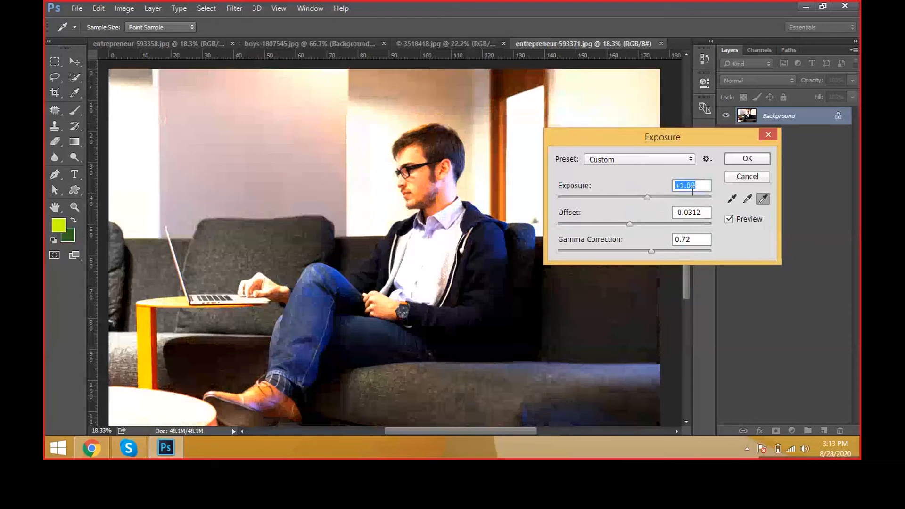
# Step: Set the Exposure adjustment to exact values: exposure 1, offset -0.03 and gamma correction 0.7
pyautogui.write('1')
pyautogui.press('Tab')
pyautogui.write('-')
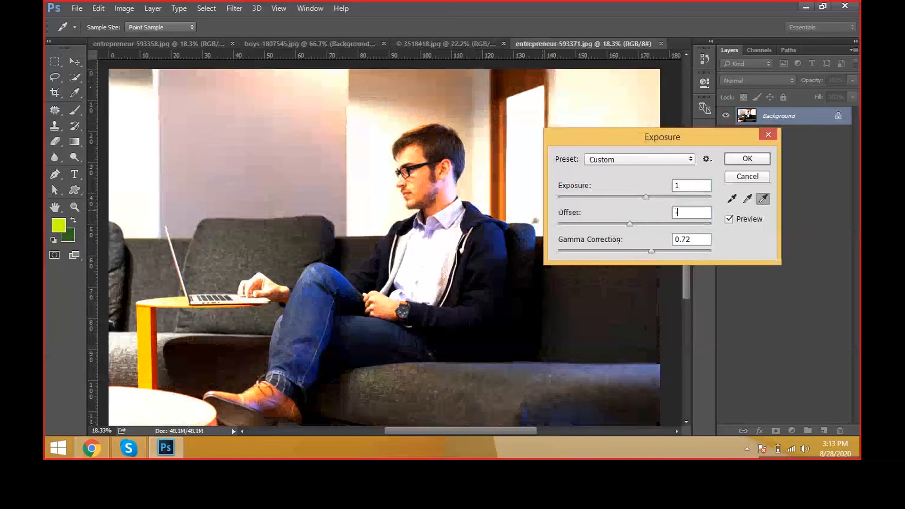
pyautogui.write('0.03')
pyautogui.press('Tab')
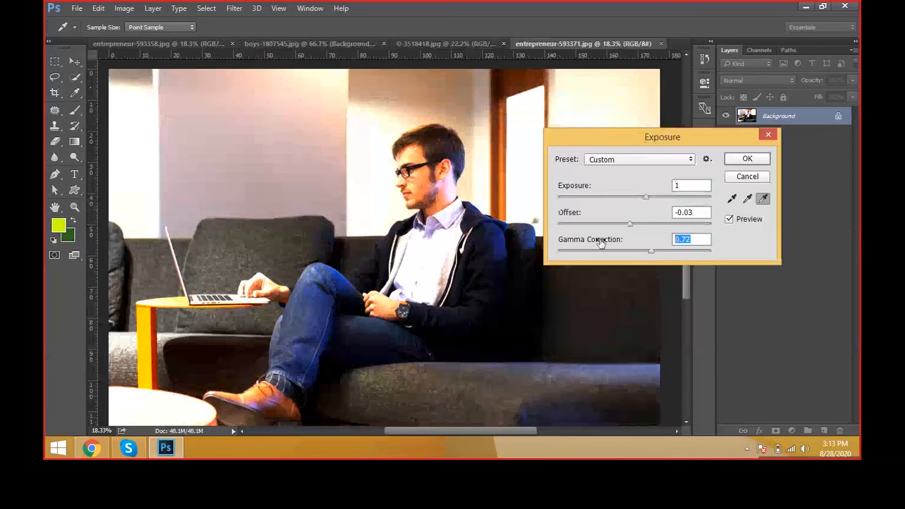
pyautogui.write('0.7')
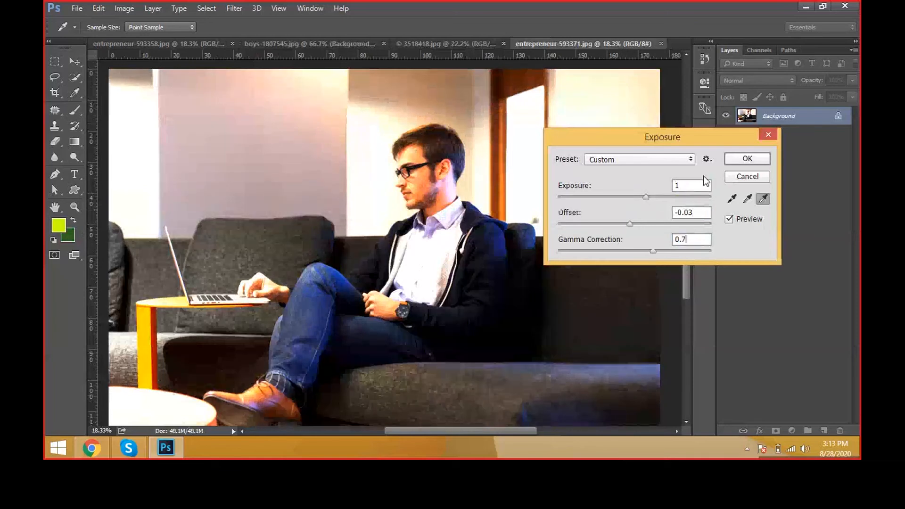
# Step: Compare the photo with the Exposure preview off and on
pyautogui.click(737, 219)
pyautogui.click(736, 218)
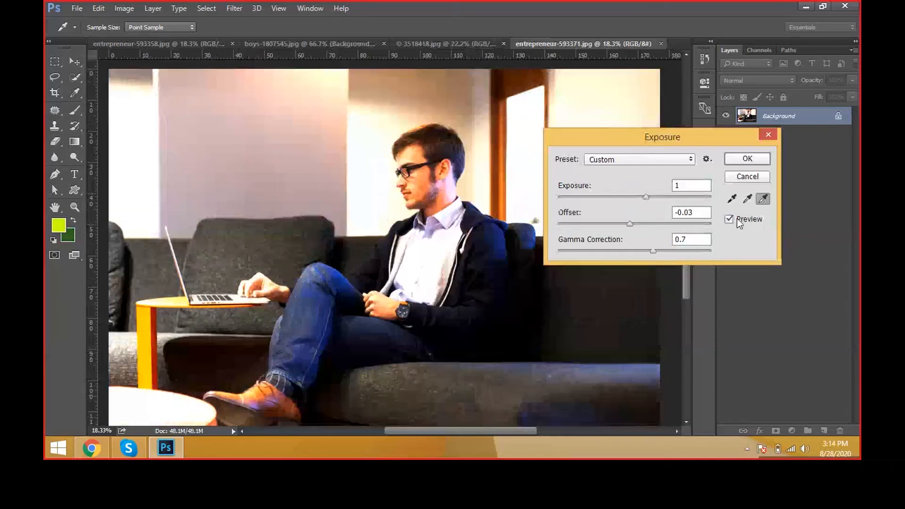
pyautogui.click(737, 218)
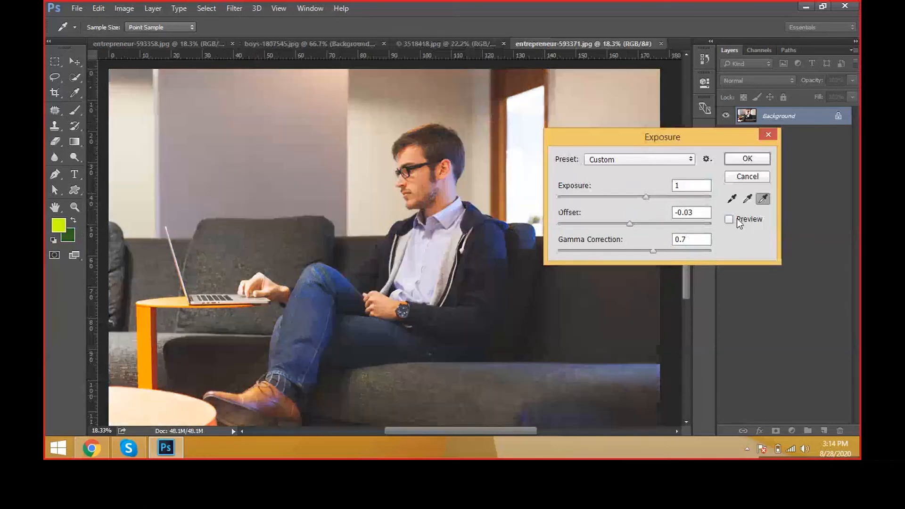
pyautogui.click(737, 219)
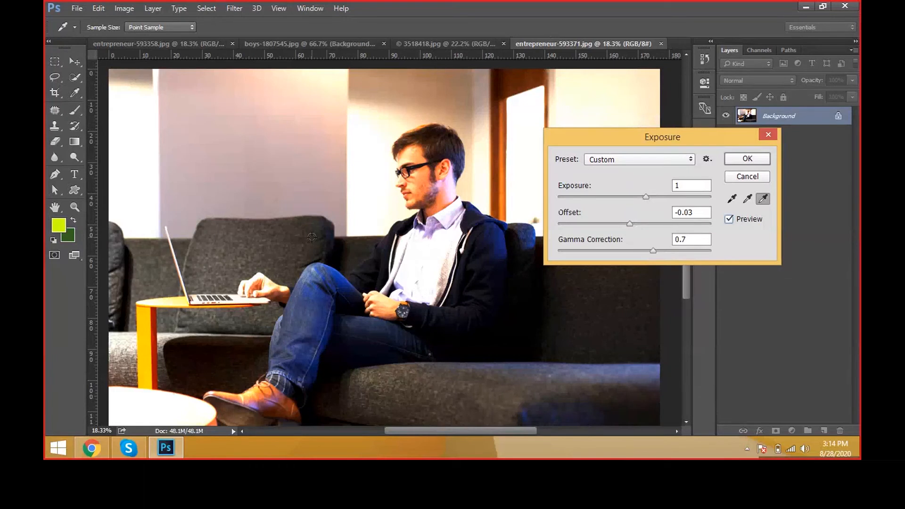
# Step: Cancel the Exposure adjustment on the entrepreneur-593371 photo
pyautogui.moveTo(683, 136); pyautogui.dragTo(714, 159)
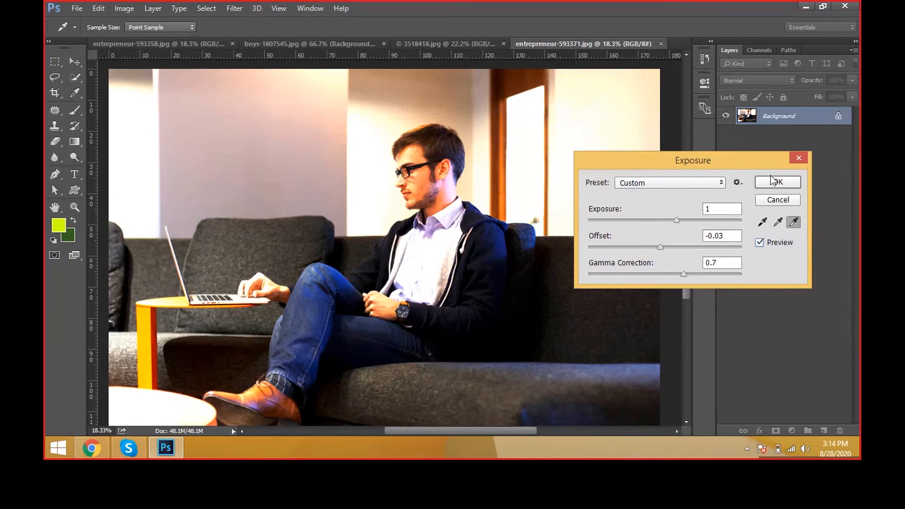
pyautogui.click(785, 184)
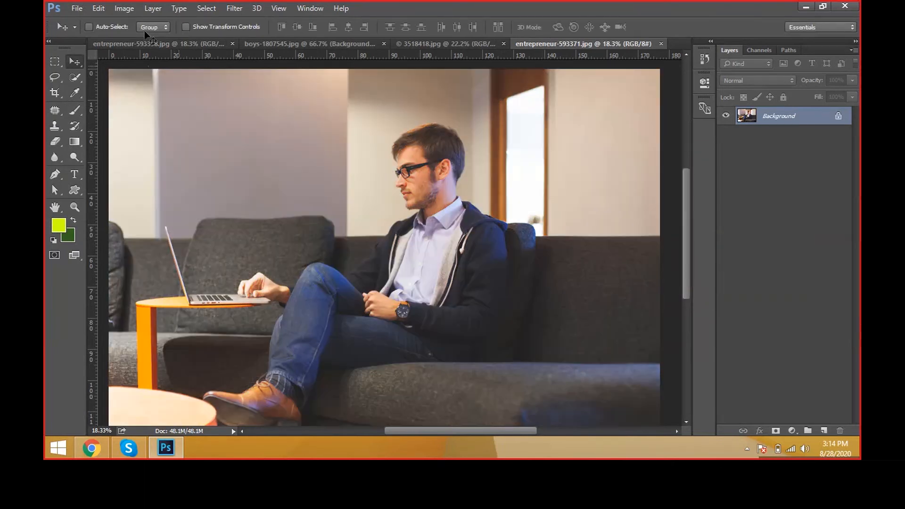
# Step: Start a Vibrance adjustment on the Background layer, roughly setting vibrance +45 and saturation +36
pyautogui.click(124, 8)
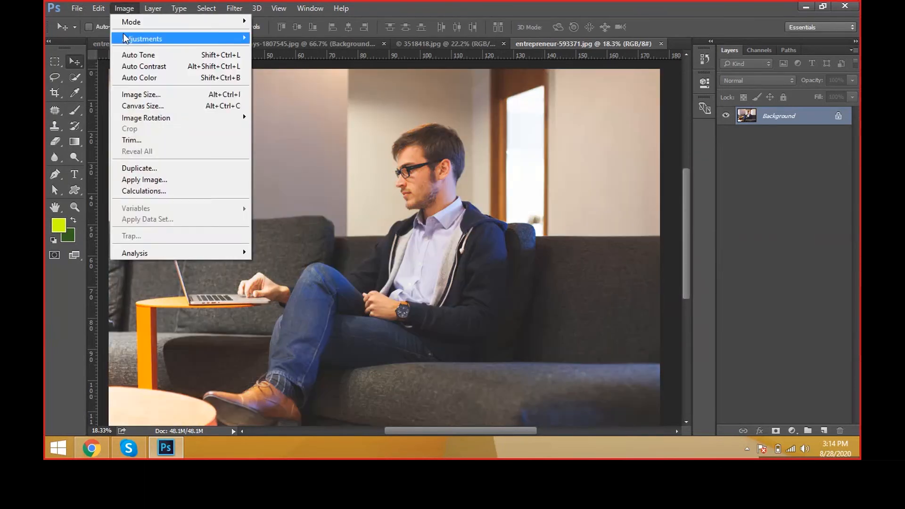
pyautogui.moveTo(125, 39)
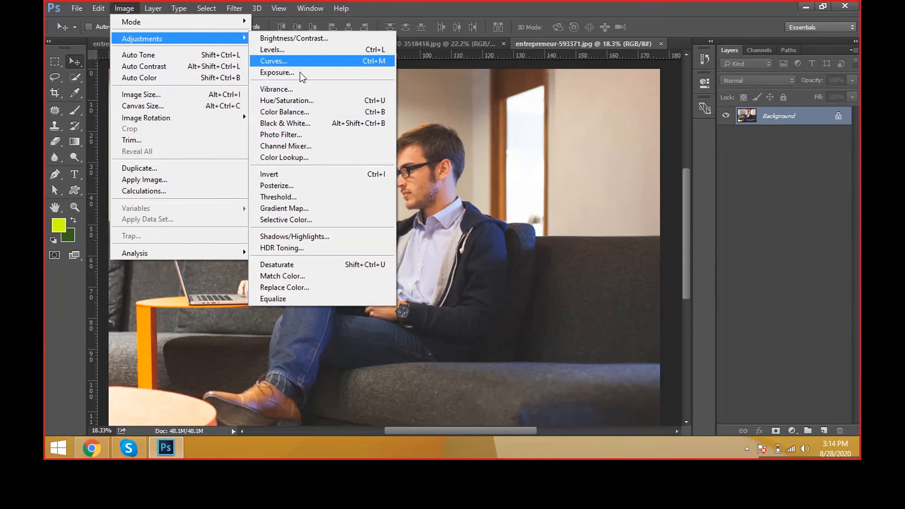
pyautogui.click(312, 93)
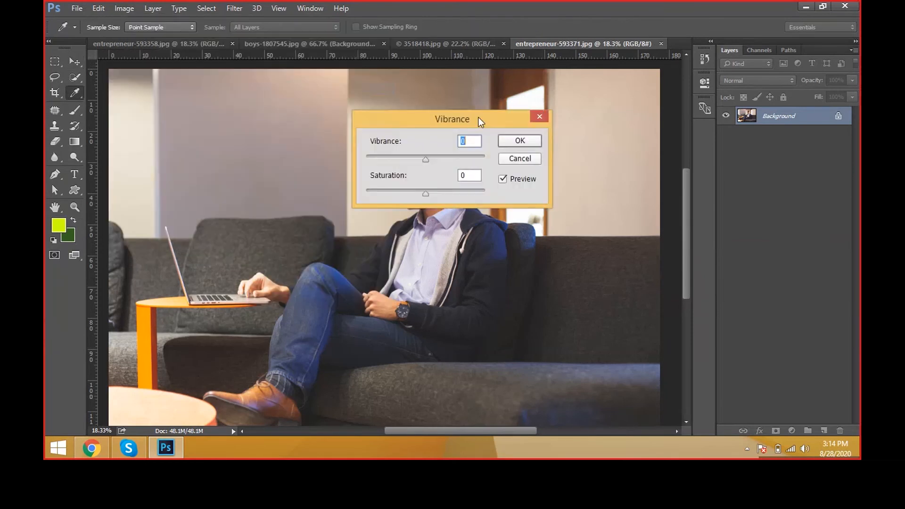
pyautogui.moveTo(479, 118); pyautogui.dragTo(660, 105)
pyautogui.moveTo(611, 146); pyautogui.dragTo(621, 146)
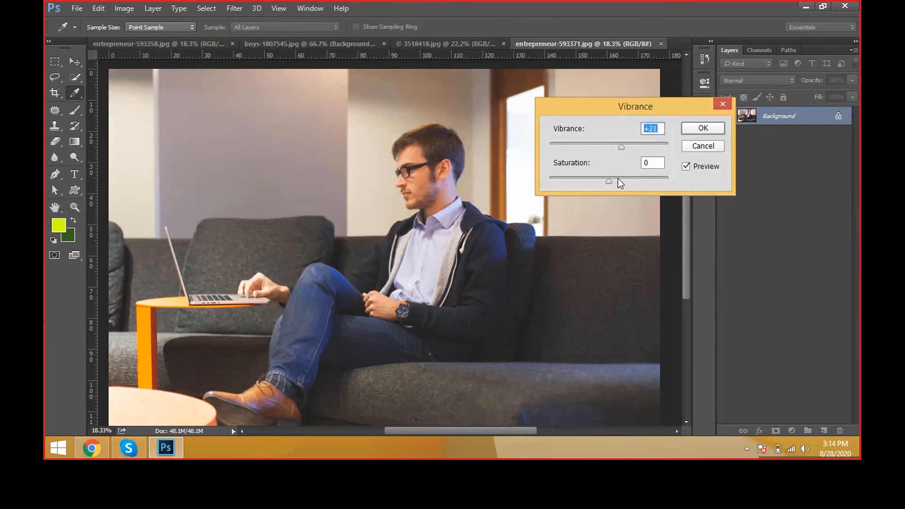
pyautogui.moveTo(618, 179); pyautogui.dragTo(630, 180)
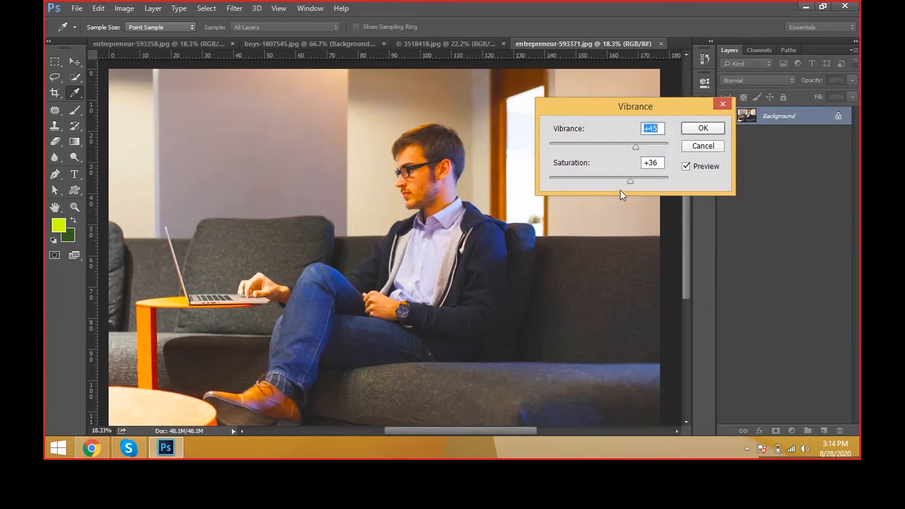
# Step: Set the saturation to -48 and vibrance to +100, and compare the photo with the preview off and on
pyautogui.moveTo(613, 185); pyautogui.dragTo(581, 183)
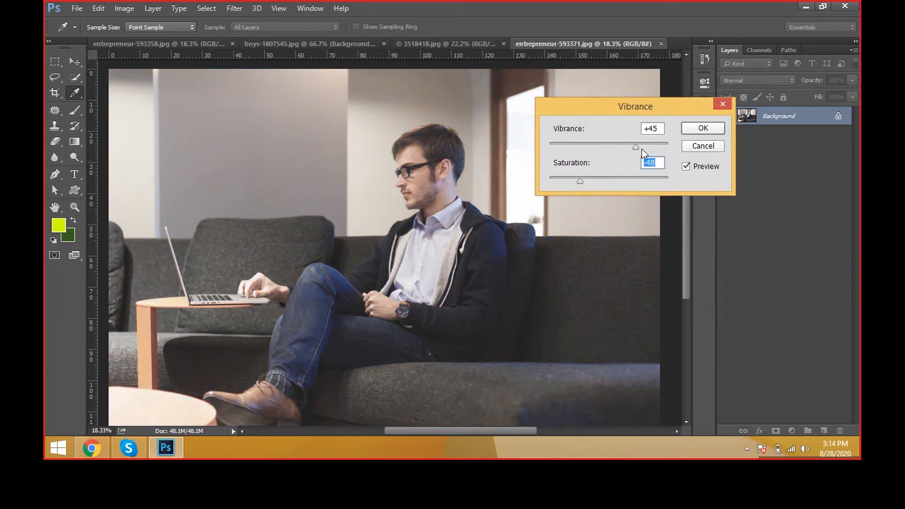
pyautogui.moveTo(641, 149); pyautogui.dragTo(670, 150)
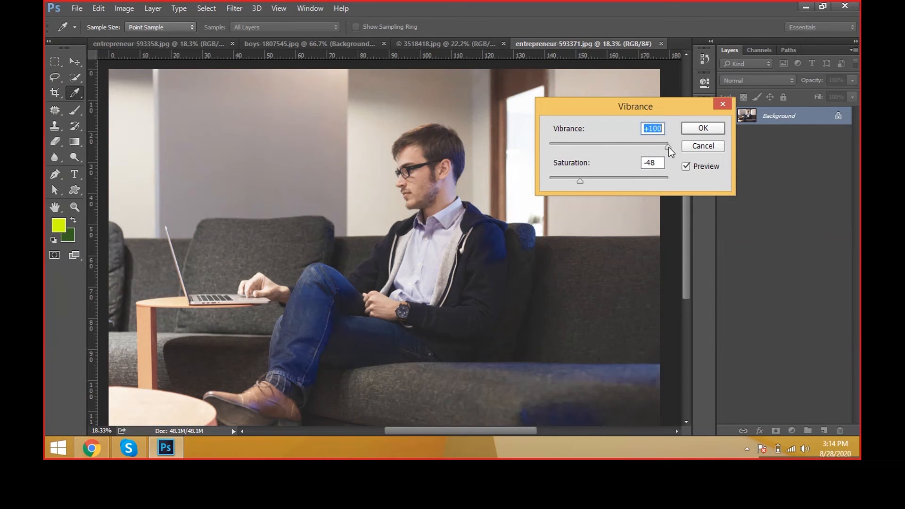
pyautogui.click(704, 170)
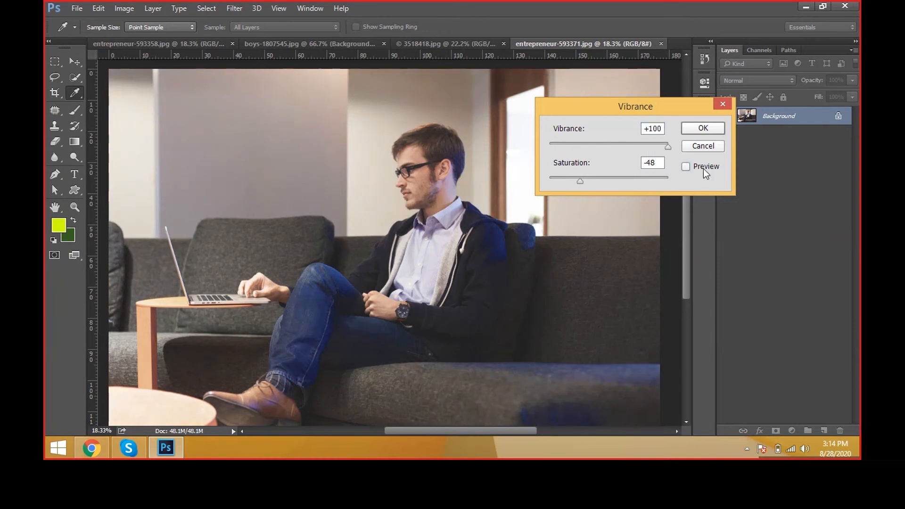
pyautogui.click(704, 170)
pyautogui.click(704, 170)
pyautogui.click(703, 170)
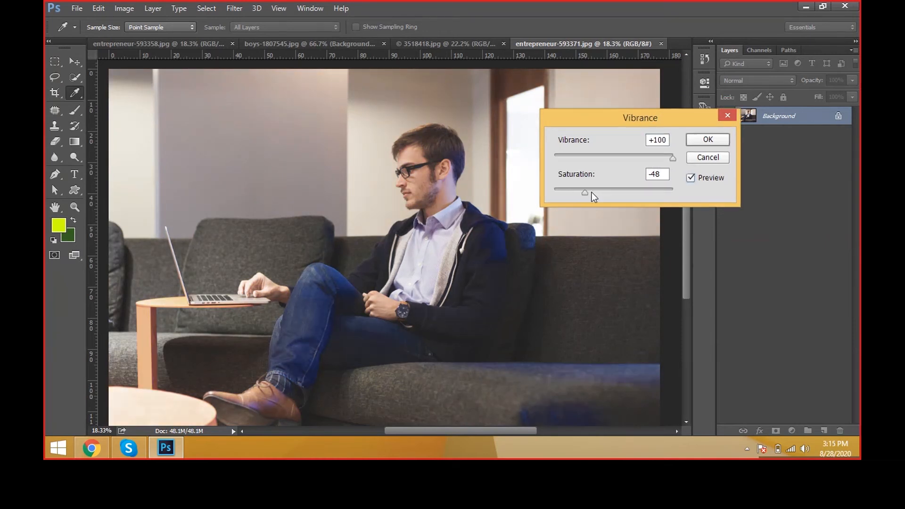
# Step: Try a saturation of +71 in the Vibrance adjustment and cancel it
pyautogui.moveTo(586, 193); pyautogui.dragTo(656, 194)
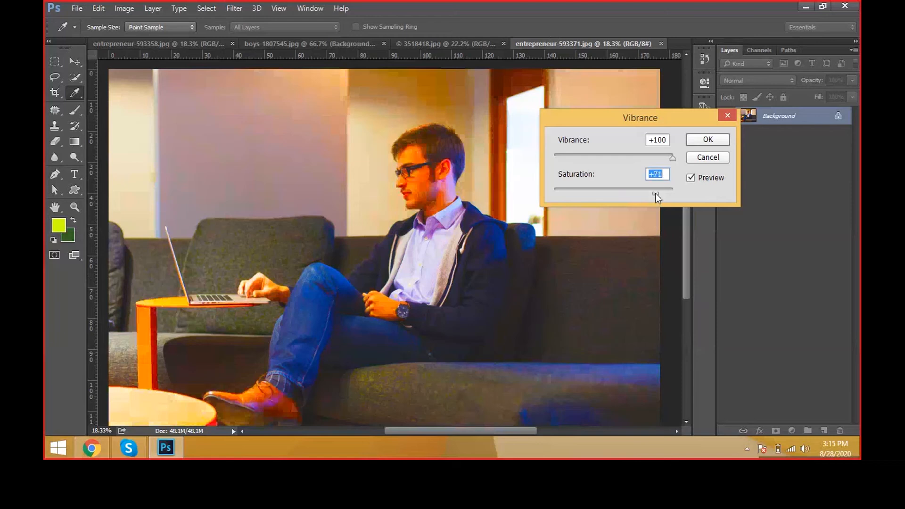
pyautogui.press('Escape')
pyautogui.press('v')
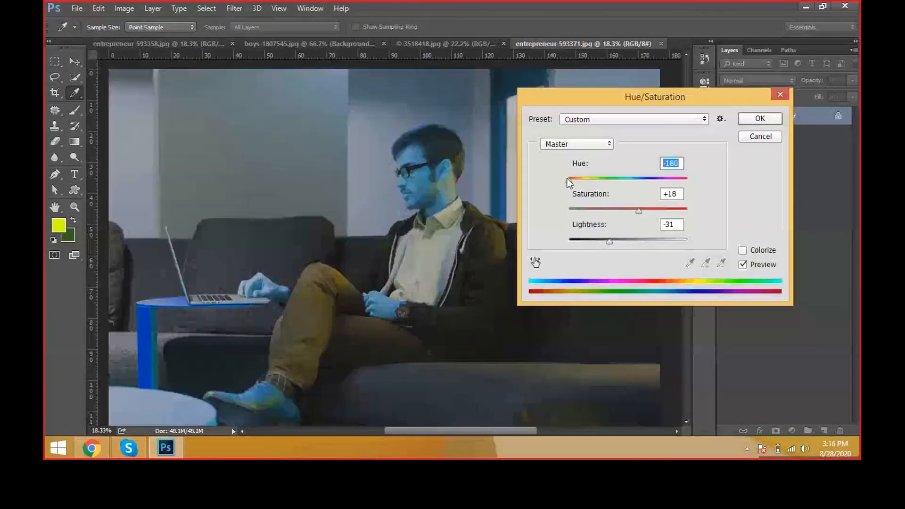
# Step: Set the hue to +4 and apply the Hue/Saturation adjustment to the photo
pyautogui.moveTo(571, 182); pyautogui.dragTo(630, 184)
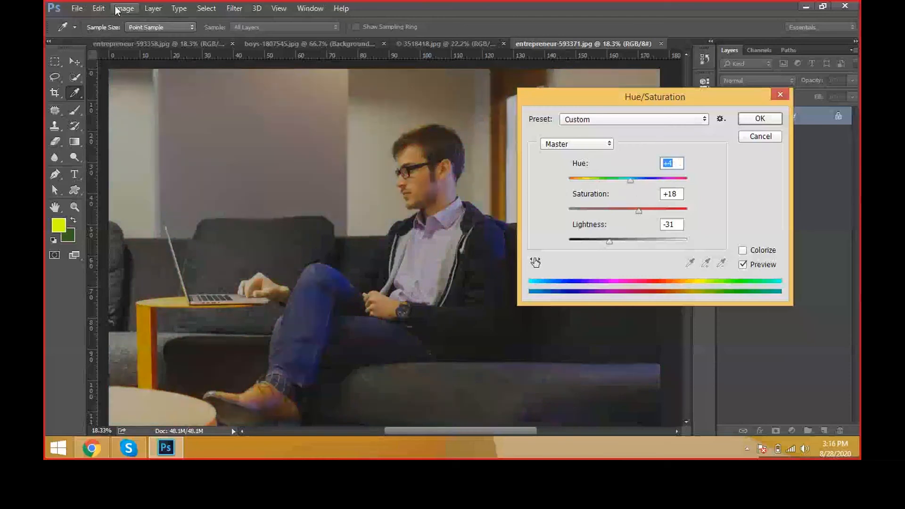
pyautogui.click(759, 119)
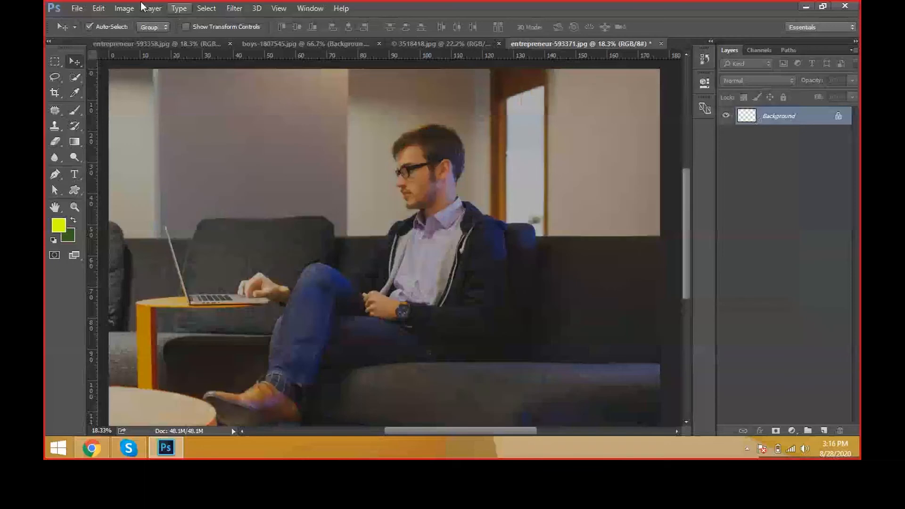
pyautogui.click(124, 8)
pyautogui.moveTo(179, 38)
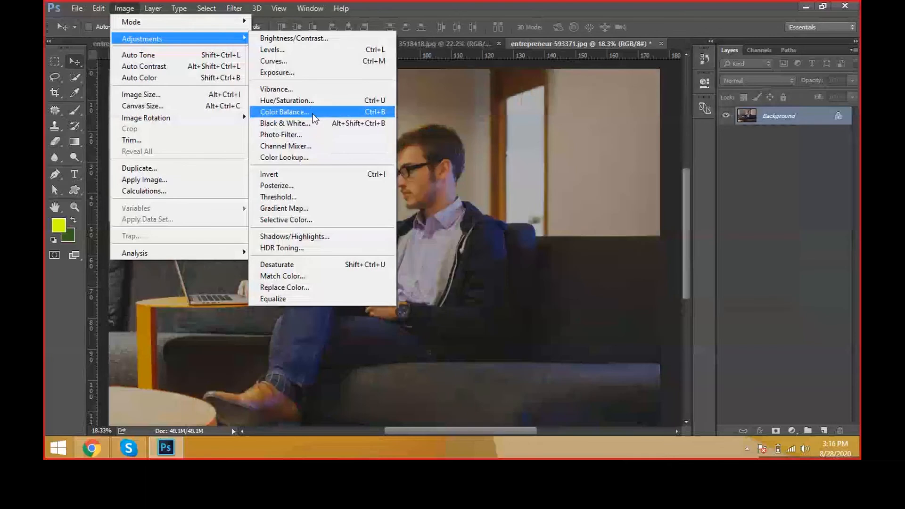
pyautogui.click(313, 114)
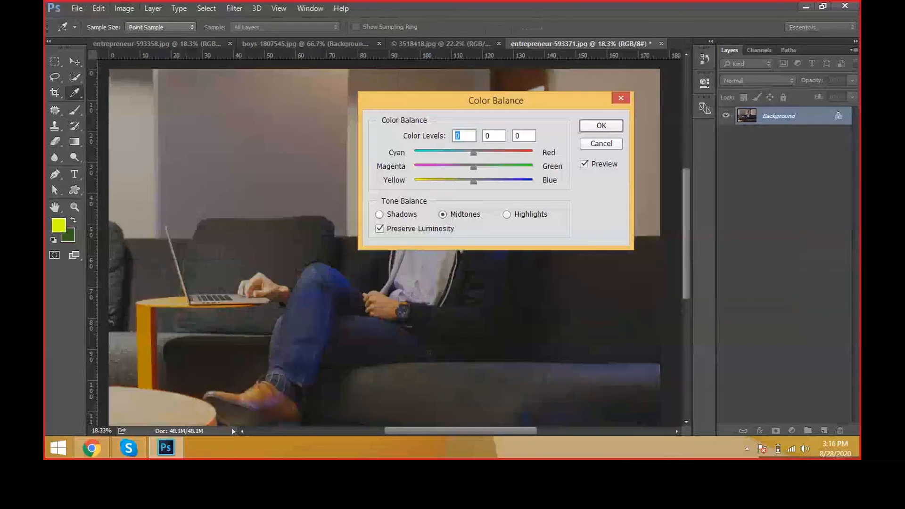
pyautogui.moveTo(496, 100); pyautogui.dragTo(647, 136)
pyautogui.press('Escape')
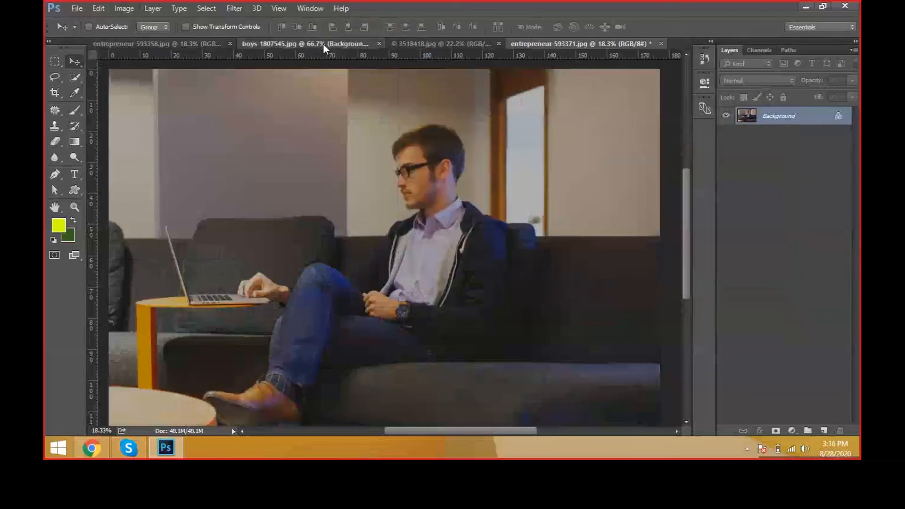
# Step: Open the adult-1822695 photo from the BACKGROUNDS folder
pyautogui.click(431, 44)
pyautogui.hotkey('ctrl', 'o')
pyautogui.scroll(-5, 407, 260)
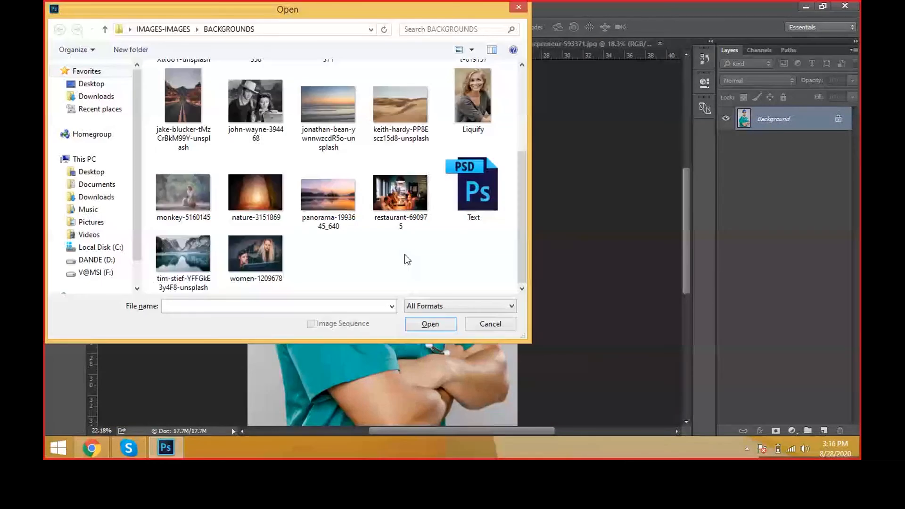
pyautogui.scroll(3, 405, 257)
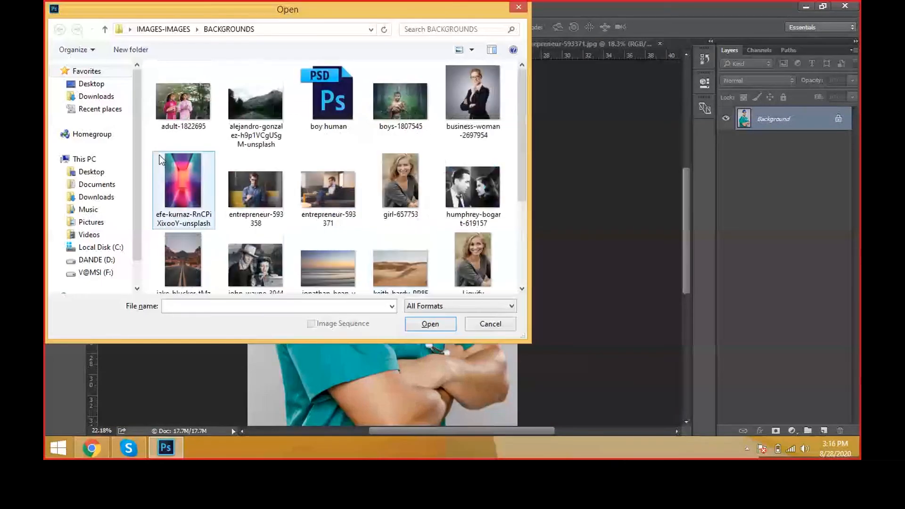
pyautogui.doubleClick(160, 118)
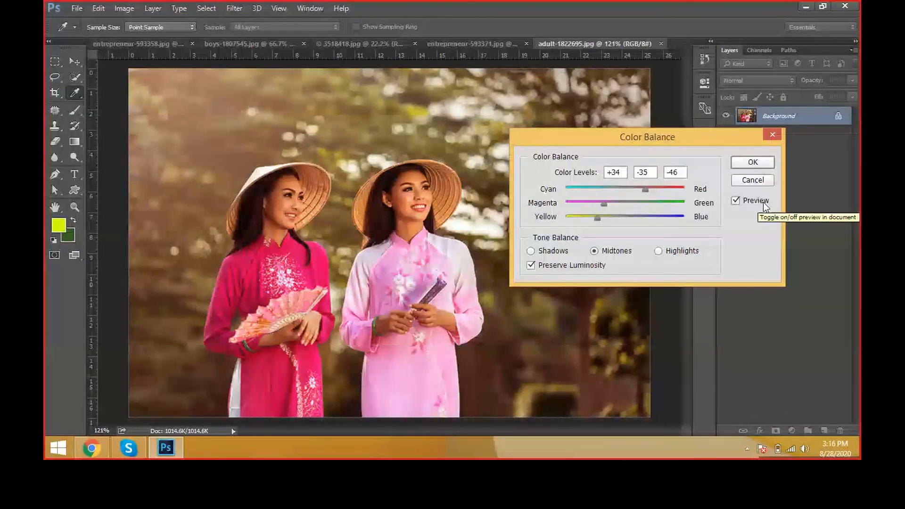
# Step: In Color Balance, set the midtones to about +34, -35, -46 and the shadows to about -19, -39, -37
pyautogui.click(747, 202)
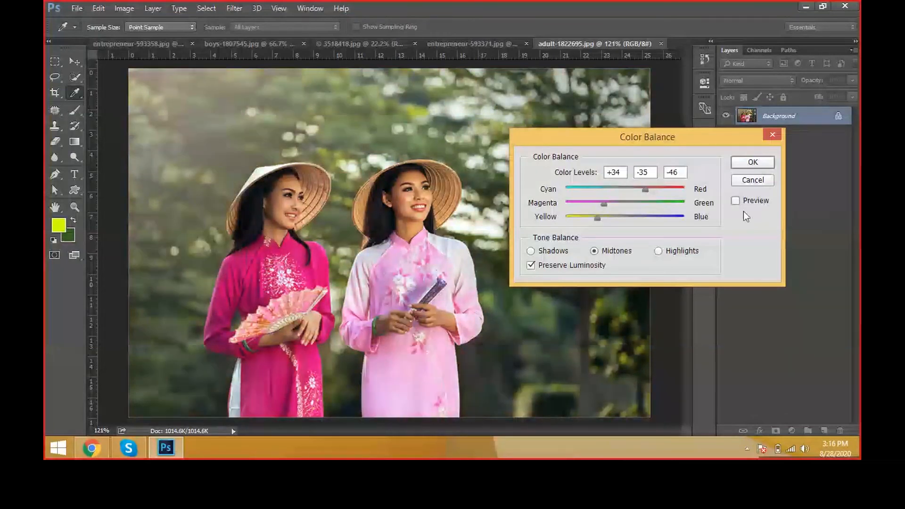
pyautogui.click(735, 201)
pyautogui.click(658, 250)
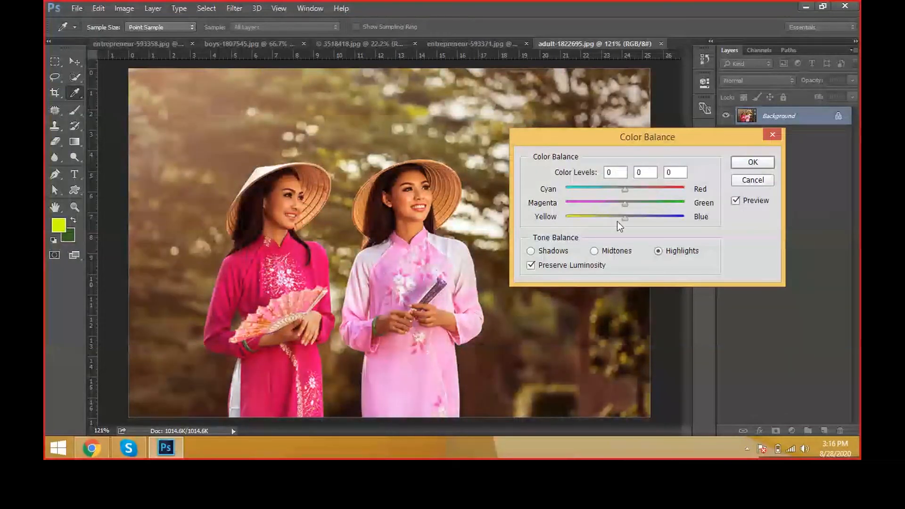
pyautogui.moveTo(618, 222); pyautogui.dragTo(610, 203)
pyautogui.moveTo(625, 189); pyautogui.dragTo(603, 218)
pyautogui.click(559, 250)
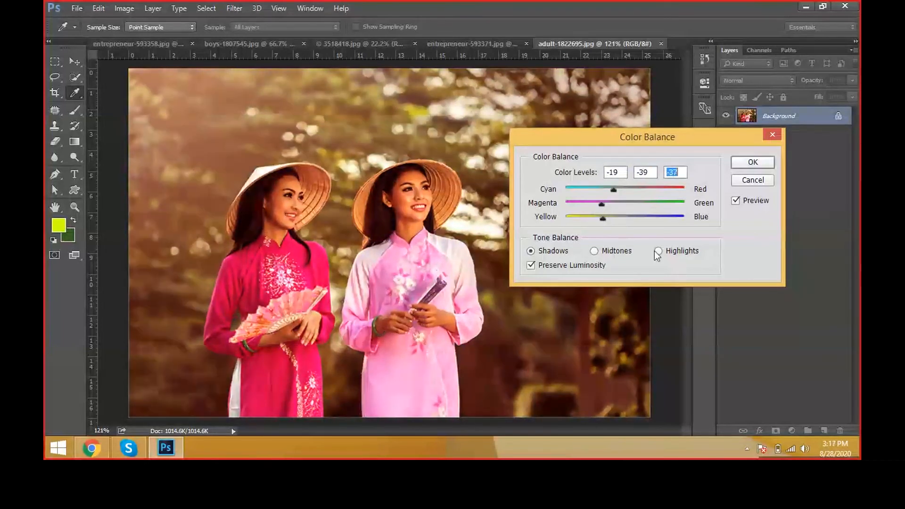
# Step: Set the Color Balance highlights to about +30, +30, -32 and cancel the adjustment
pyautogui.click(672, 254)
pyautogui.moveTo(632, 190); pyautogui.dragTo(643, 205)
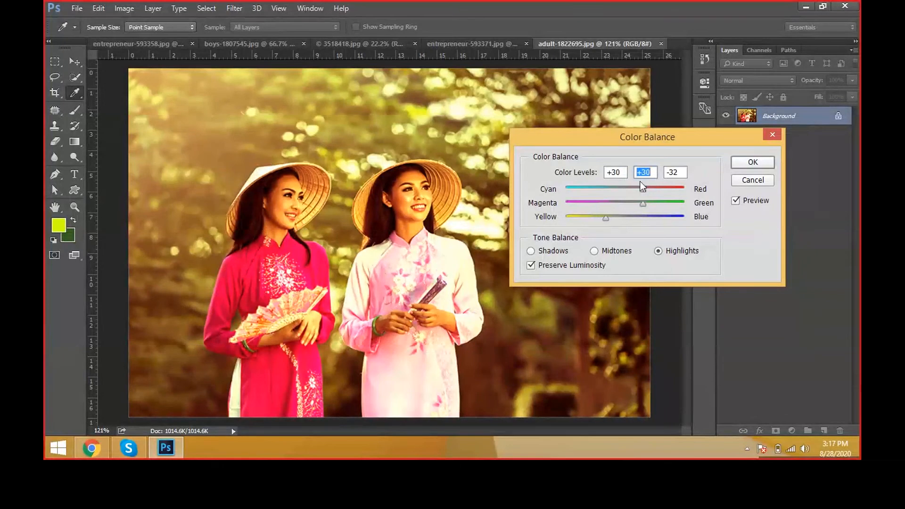
pyautogui.click(745, 182)
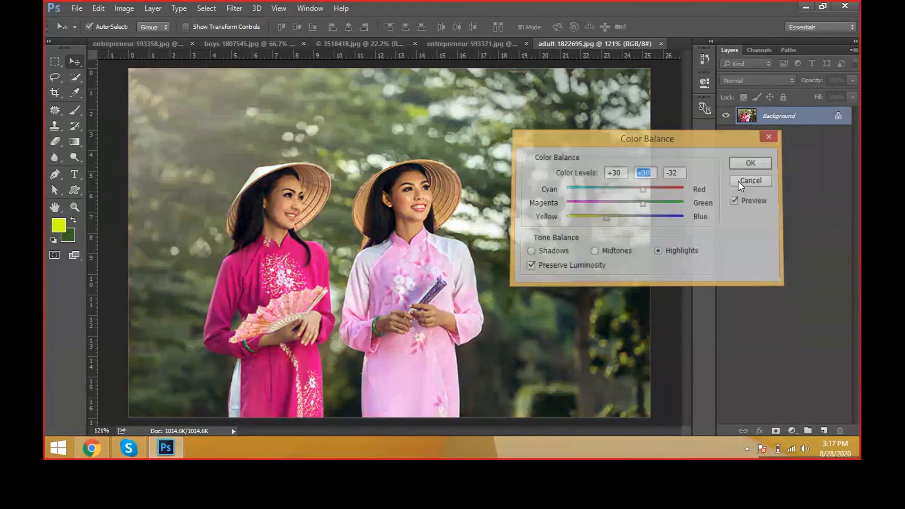
# Step: Start a Black & White adjustment on the photo of the two women and set the reds to about 32%
pyautogui.click(124, 8)
pyautogui.moveTo(136, 44)
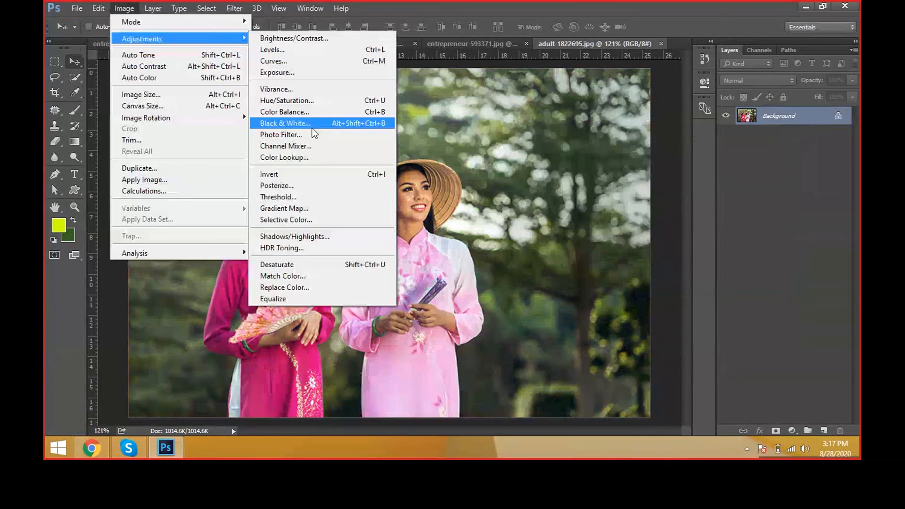
pyautogui.click(285, 123)
pyautogui.moveTo(442, 51); pyautogui.dragTo(667, 88)
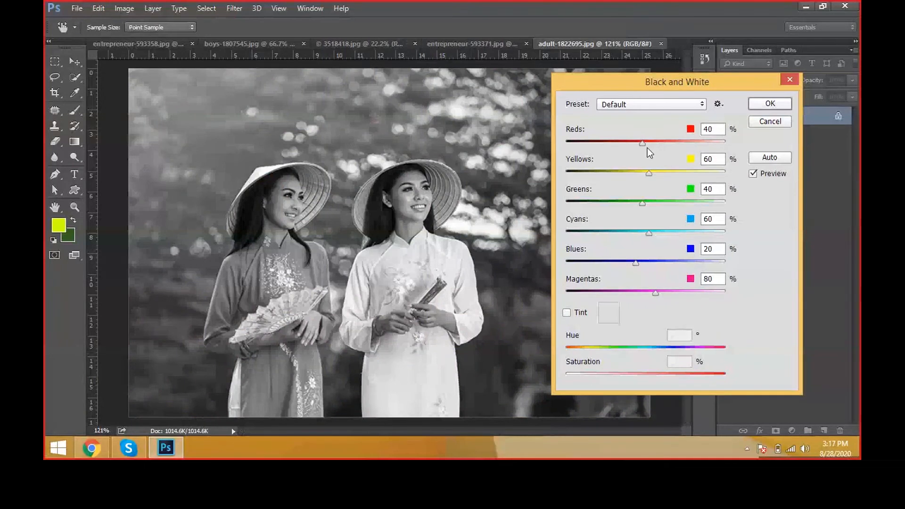
pyautogui.moveTo(643, 146); pyautogui.dragTo(664, 146)
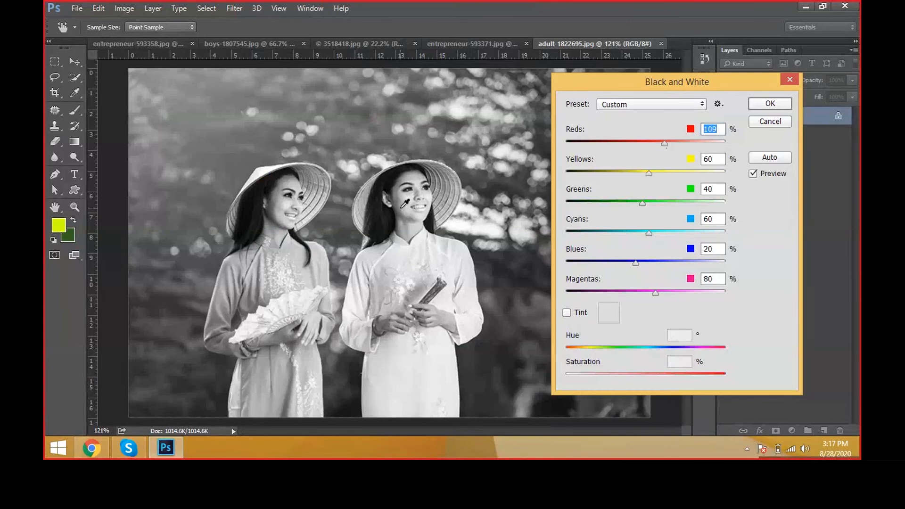
pyautogui.moveTo(666, 143); pyautogui.dragTo(641, 147)
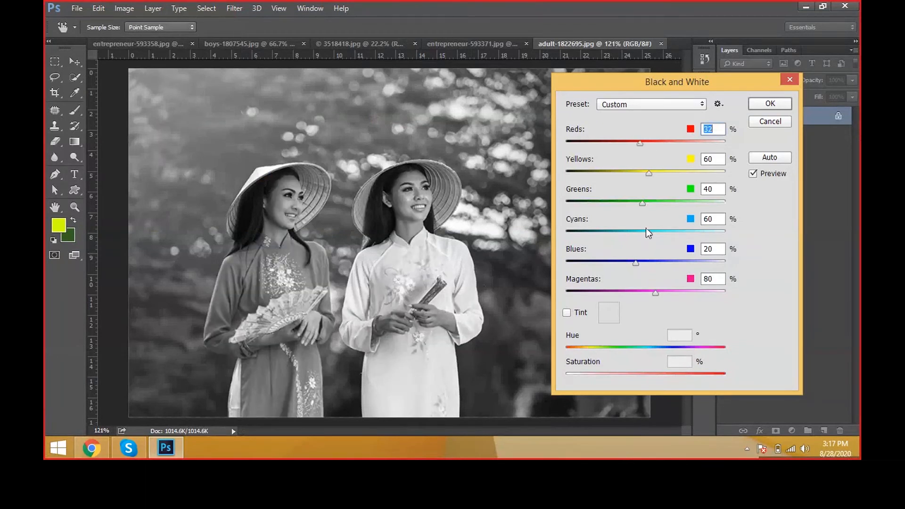
# Step: Set the Black and White mix to about yellows 107%, greens 57%, cyans 72% and blues 115%
pyautogui.moveTo(643, 204); pyautogui.dragTo(663, 174)
pyautogui.moveTo(636, 262); pyautogui.dragTo(615, 264)
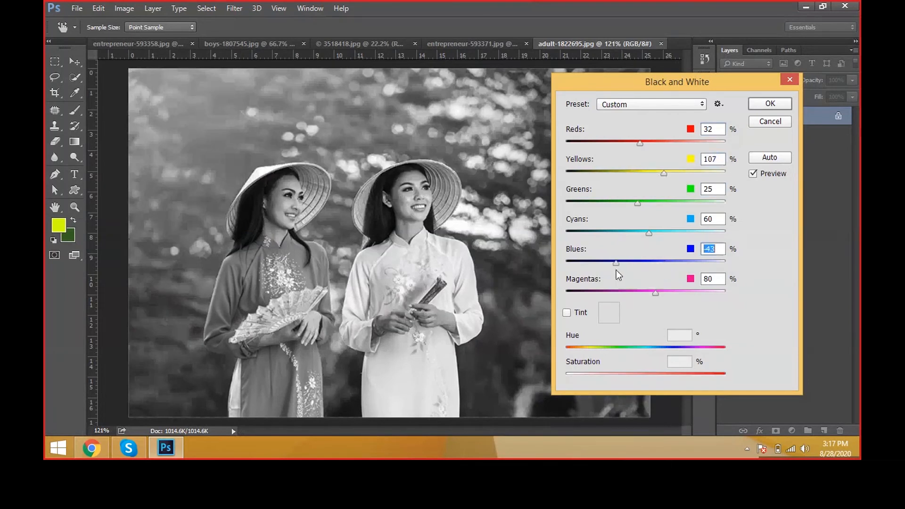
pyautogui.click(783, 174)
pyautogui.click(782, 174)
pyautogui.moveTo(616, 262); pyautogui.dragTo(666, 263)
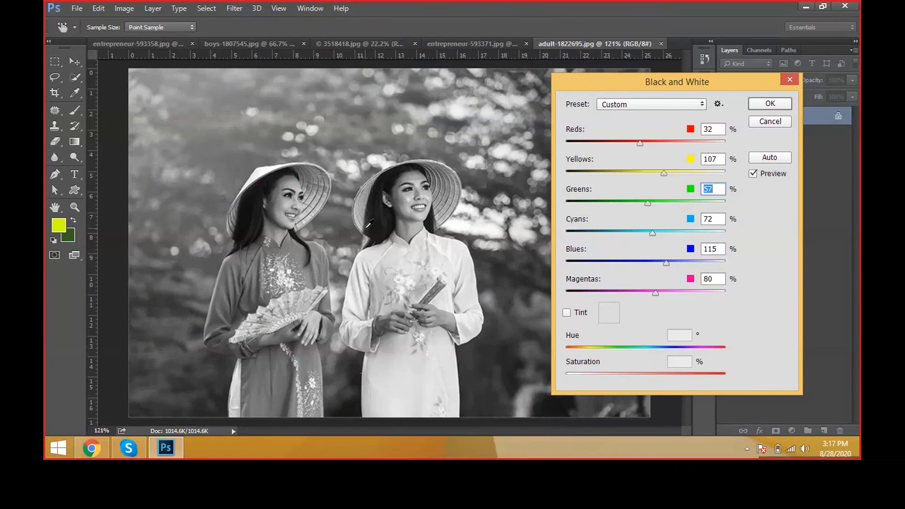
# Step: Turn on the tint and choose a fully saturated orange with hue 42° as the tint color
pyautogui.click(578, 315)
pyautogui.click(607, 315)
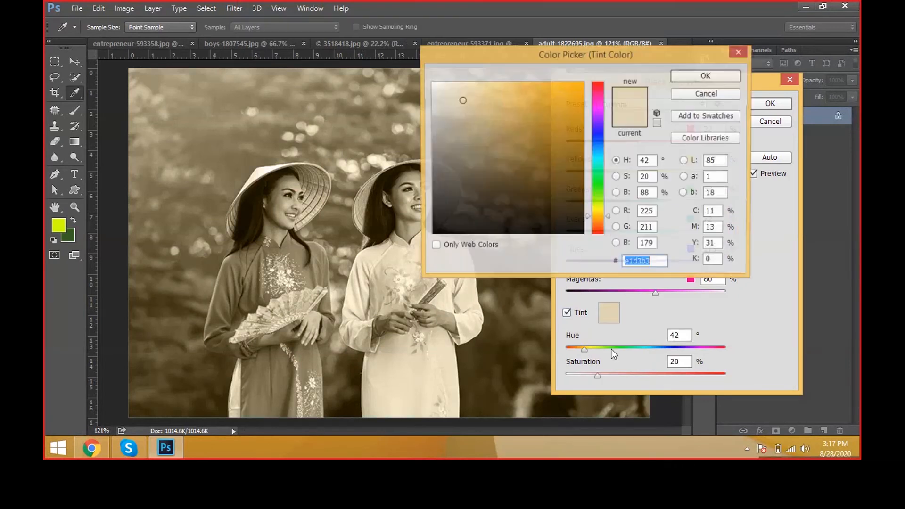
pyautogui.click(583, 85)
pyautogui.click(708, 79)
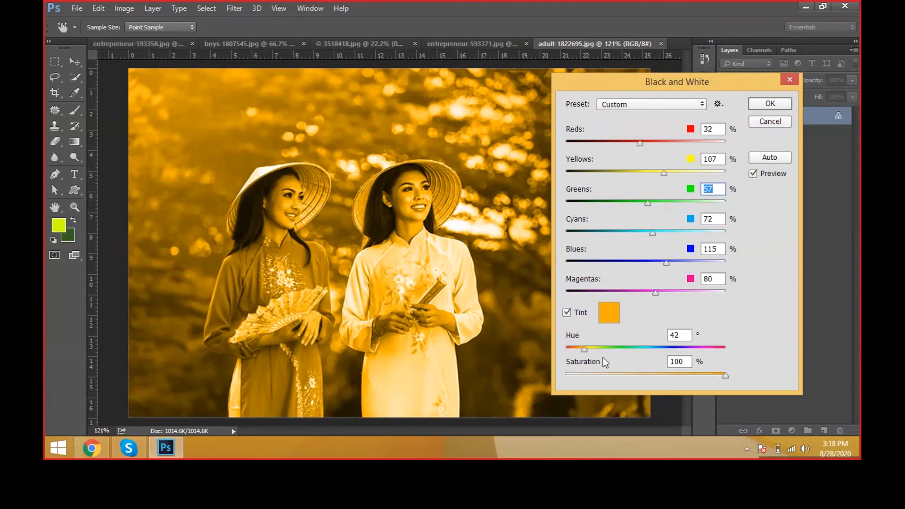
# Step: Set the tint to about hue 198° and saturation 28%, and accept the Black and White adjustment
pyautogui.moveTo(592, 350); pyautogui.dragTo(692, 349)
pyautogui.moveTo(725, 375); pyautogui.dragTo(639, 376)
pyautogui.click(610, 376)
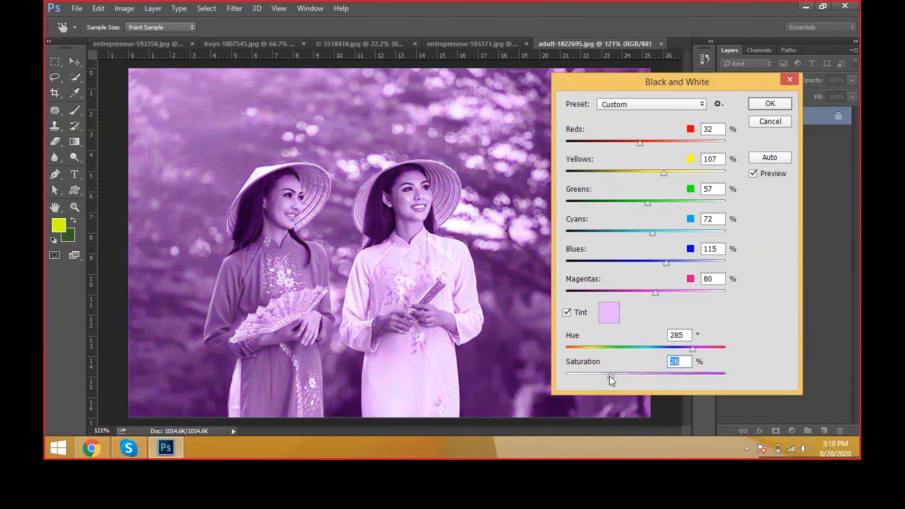
pyautogui.click(571, 350)
pyautogui.moveTo(571, 351); pyautogui.dragTo(658, 350)
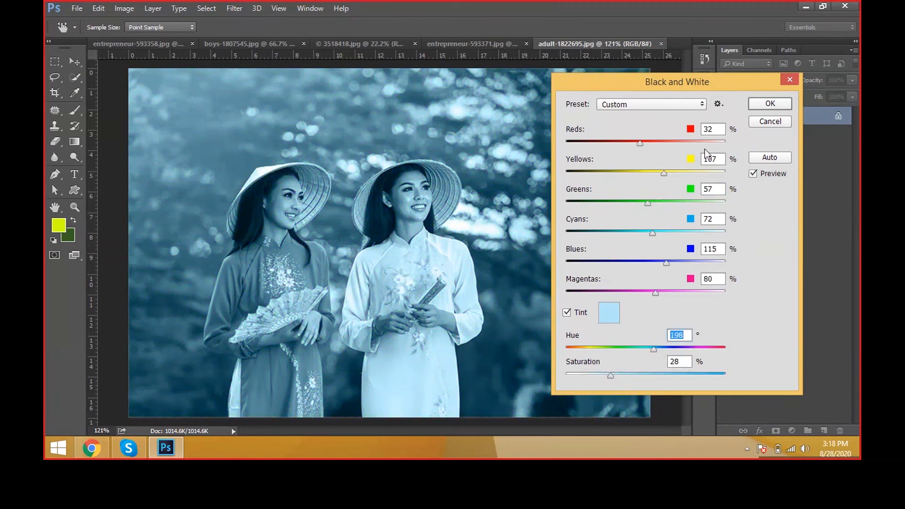
pyautogui.click(762, 103)
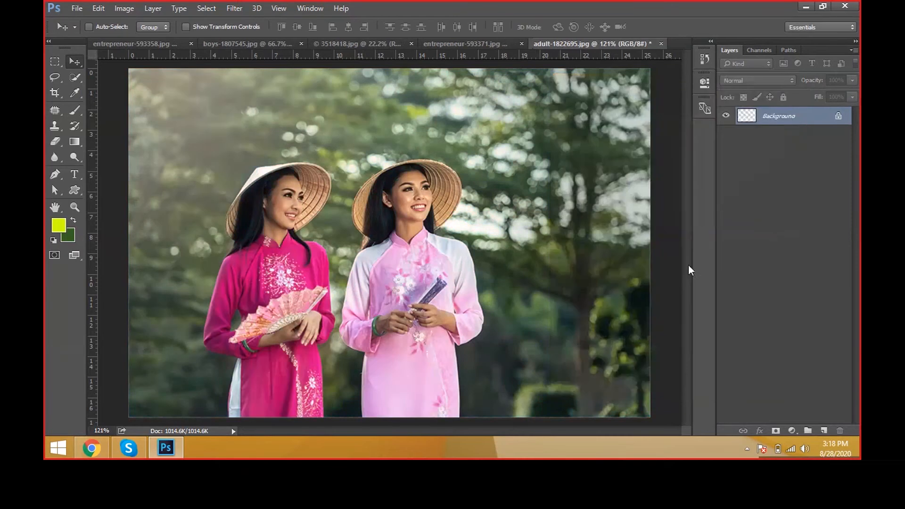
# Step: Start a Photo Filter adjustment on the photo of the two women and try the Orange filter
pyautogui.click(89, 26)
pyautogui.click(128, 10)
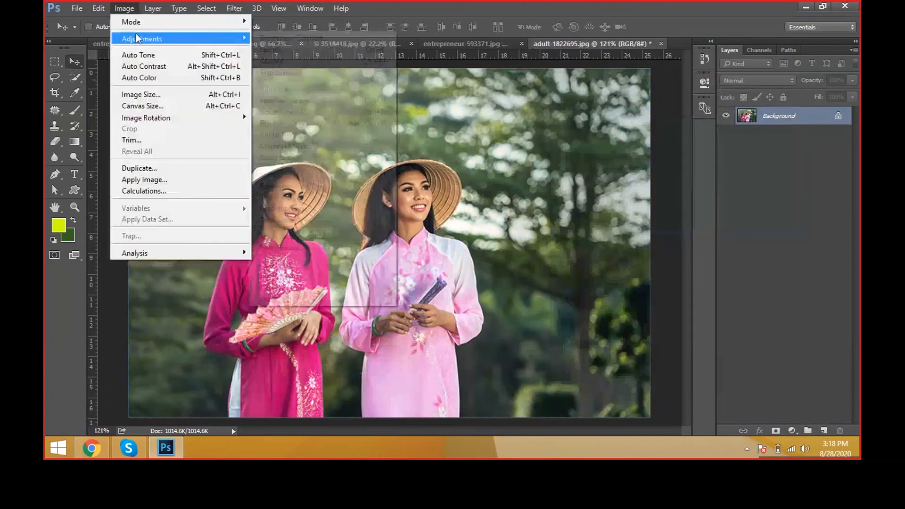
pyautogui.moveTo(137, 38)
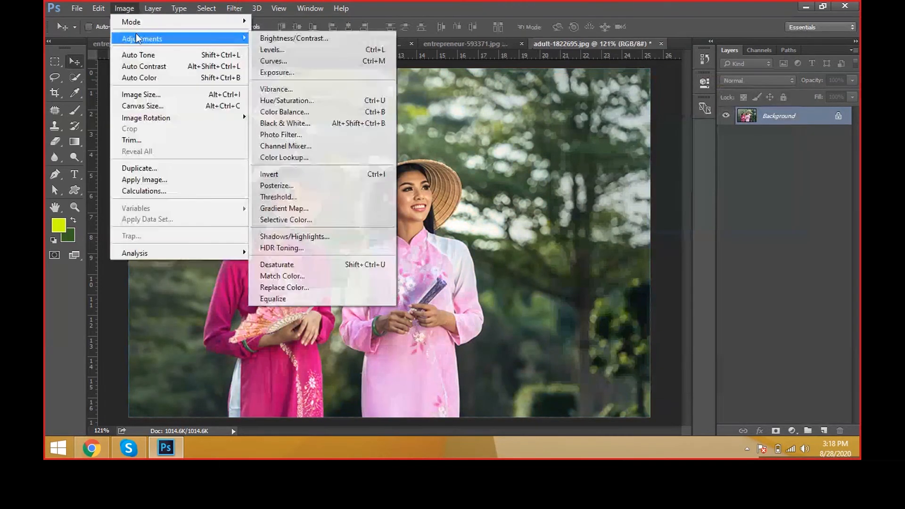
pyautogui.click(324, 135)
pyautogui.moveTo(442, 101); pyautogui.dragTo(618, 107)
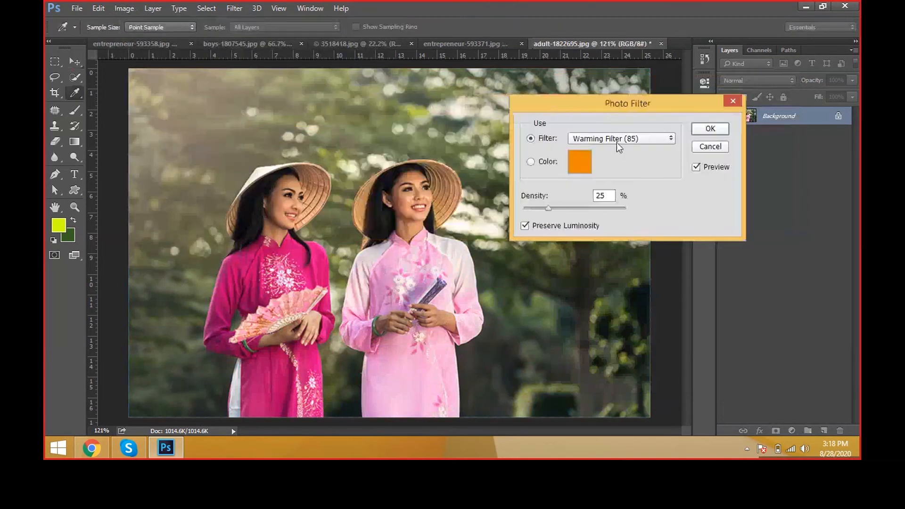
pyautogui.click(617, 142)
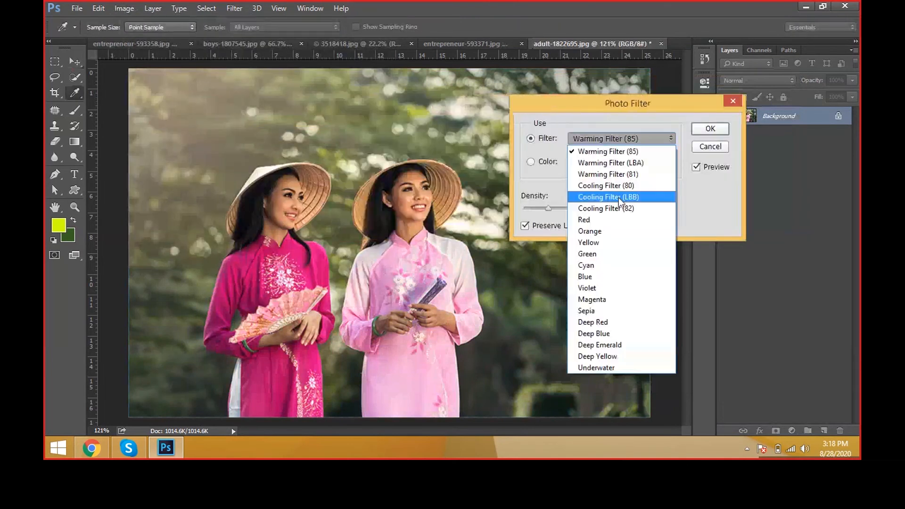
pyautogui.click(605, 229)
# Step: Try the Magenta photo filter at 51% density, followed by the Red filter at 91% density
pyautogui.click(604, 142)
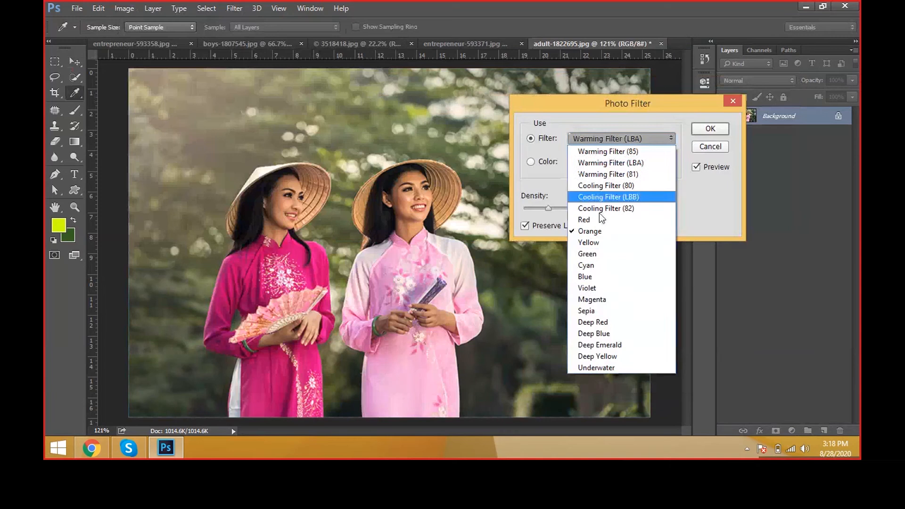
pyautogui.click(610, 298)
pyautogui.moveTo(548, 208); pyautogui.dragTo(601, 212)
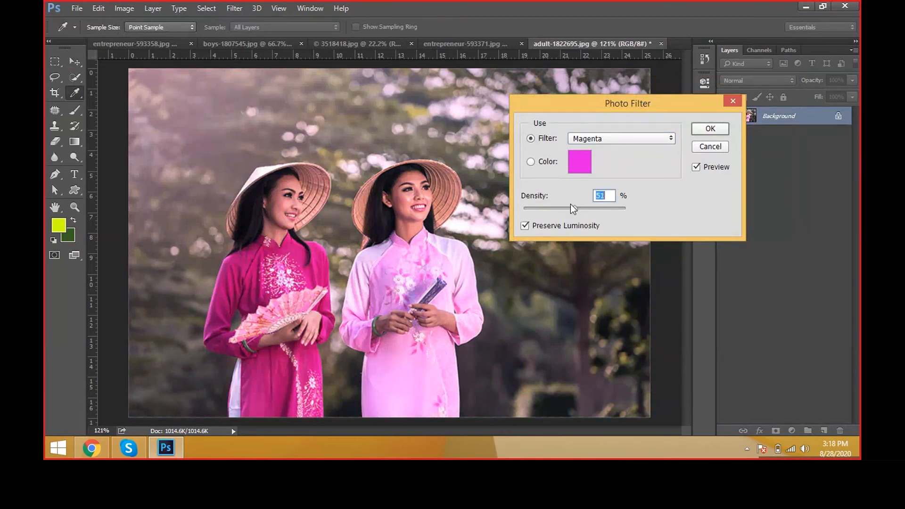
pyautogui.click(598, 142)
pyautogui.click(597, 216)
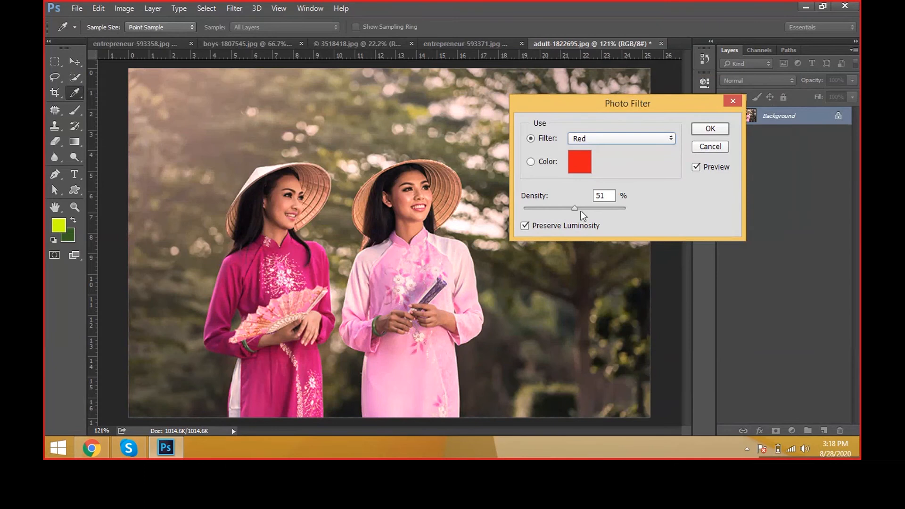
pyautogui.moveTo(581, 211); pyautogui.dragTo(616, 207)
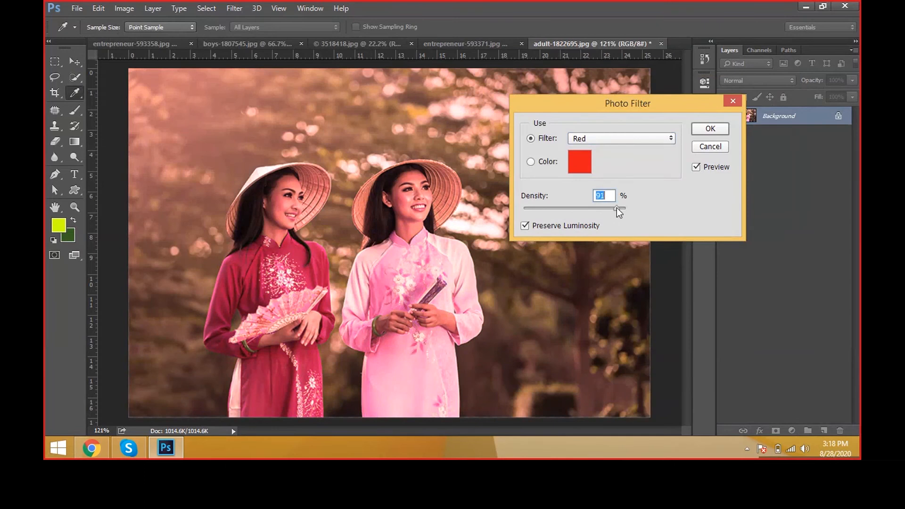
# Step: Try the Sepia photo filter and the Deep Blue filter at about 60% density, and leave the Photo Filter adjustment without applying it
pyautogui.click(674, 137)
pyautogui.click(630, 314)
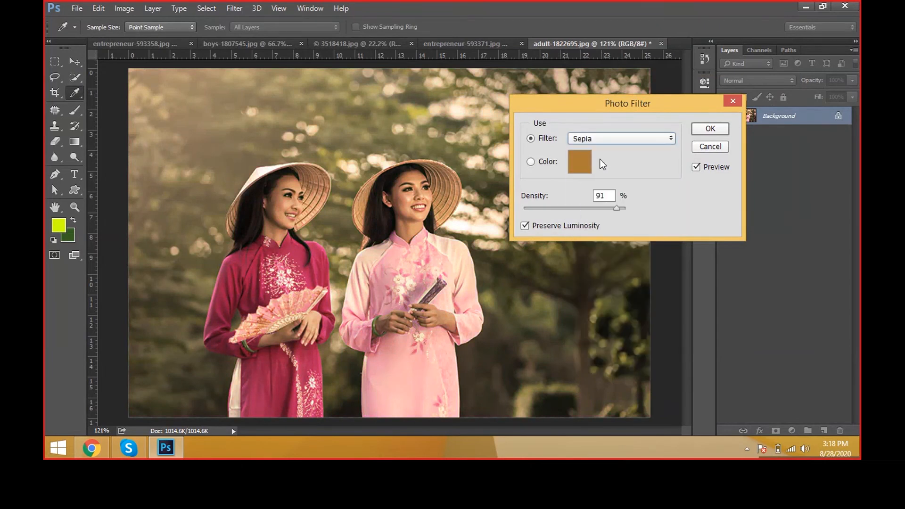
pyautogui.click(608, 139)
pyautogui.click(597, 333)
pyautogui.click(587, 208)
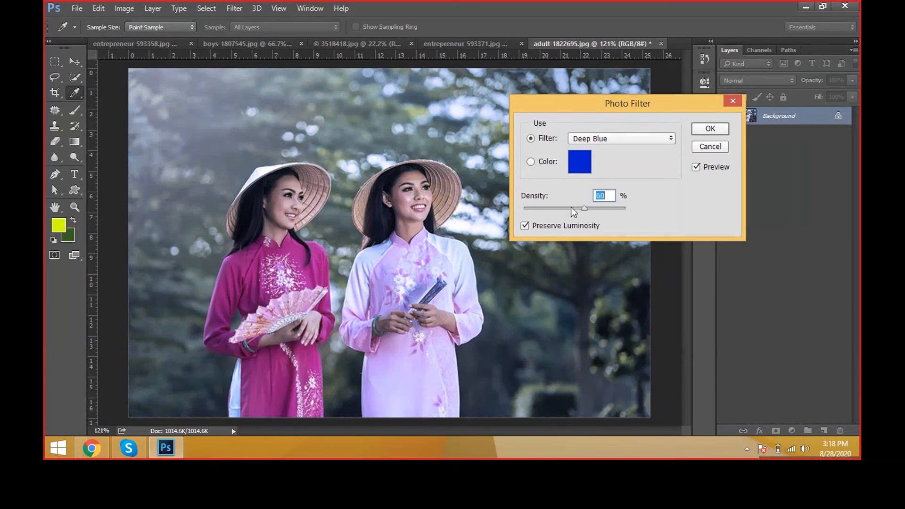
pyautogui.moveTo(571, 207); pyautogui.dragTo(721, 195)
pyautogui.press('Return')
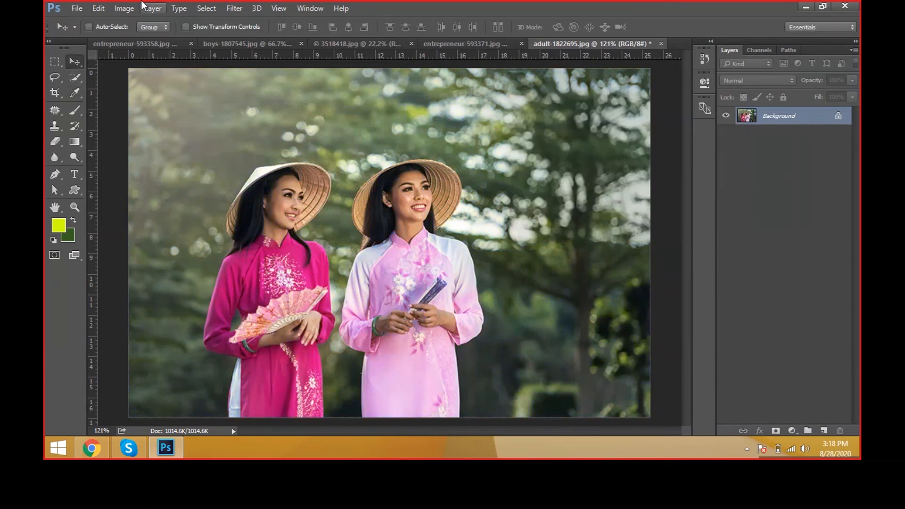
# Step: Start a Channel Mixer adjustment and set the red output channel to about red +139%, green +47% and blue -131%
pyautogui.click(136, 9)
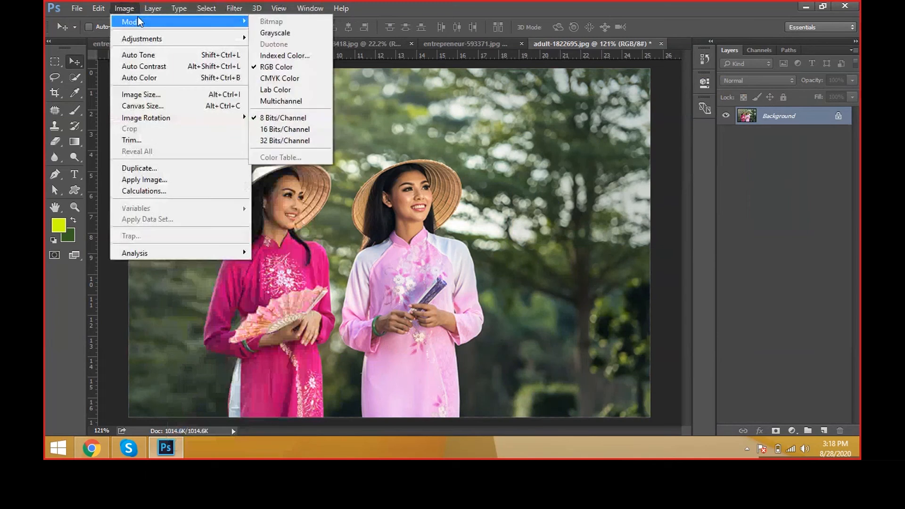
pyautogui.moveTo(132, 45)
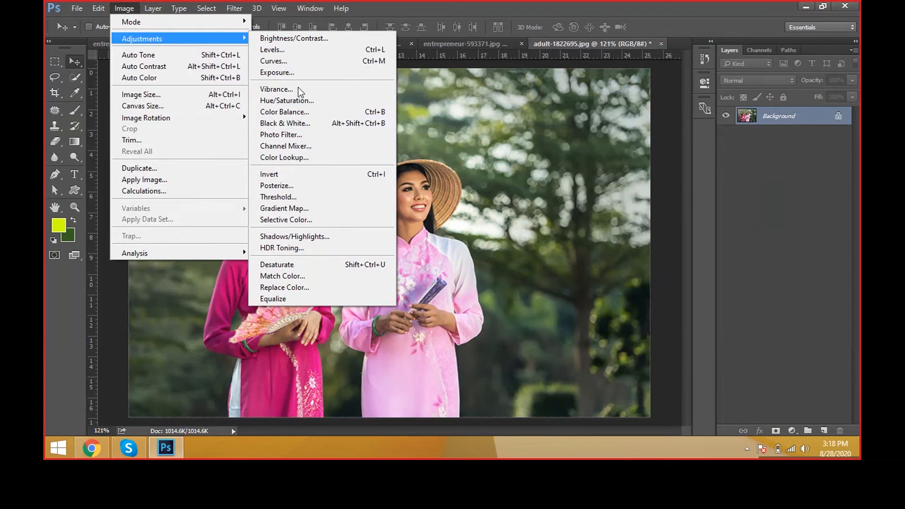
pyautogui.click(313, 148)
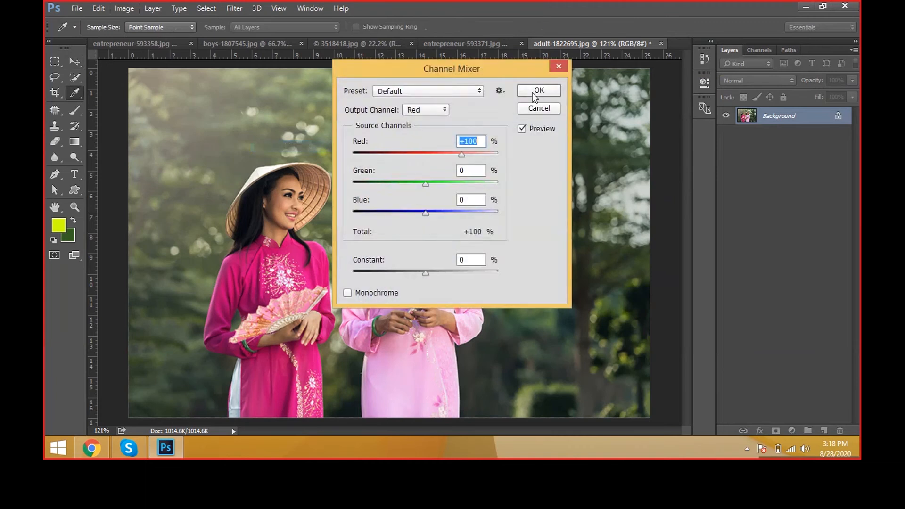
pyautogui.moveTo(533, 66); pyautogui.dragTo(704, 68)
pyautogui.moveTo(634, 155); pyautogui.dragTo(647, 155)
pyautogui.moveTo(601, 186); pyautogui.dragTo(550, 215)
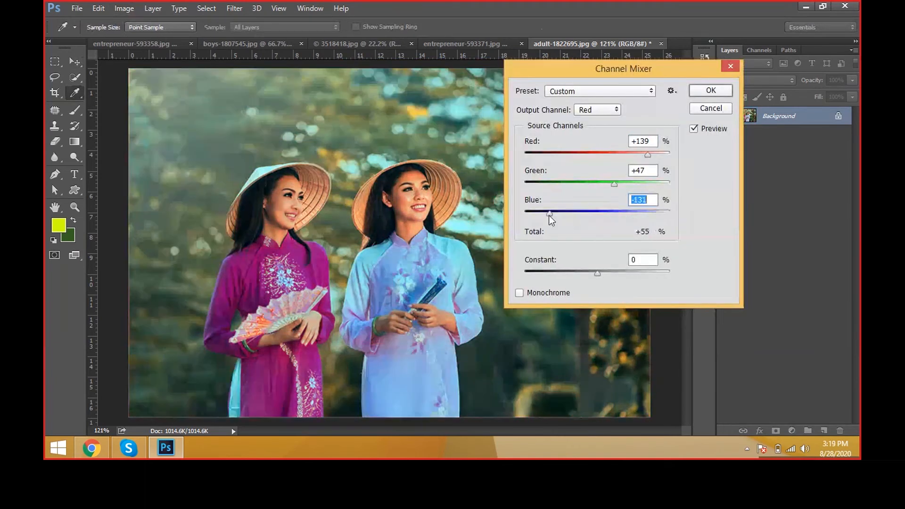
# Step: Set the red output channel mix to about red +144% and green +95%, with a constant of -40%
pyautogui.moveTo(614, 184)
pyautogui.mouseDown()
pyautogui.moveTo(582, 186)
pyautogui.moveTo(624, 188)
pyautogui.mouseUp()
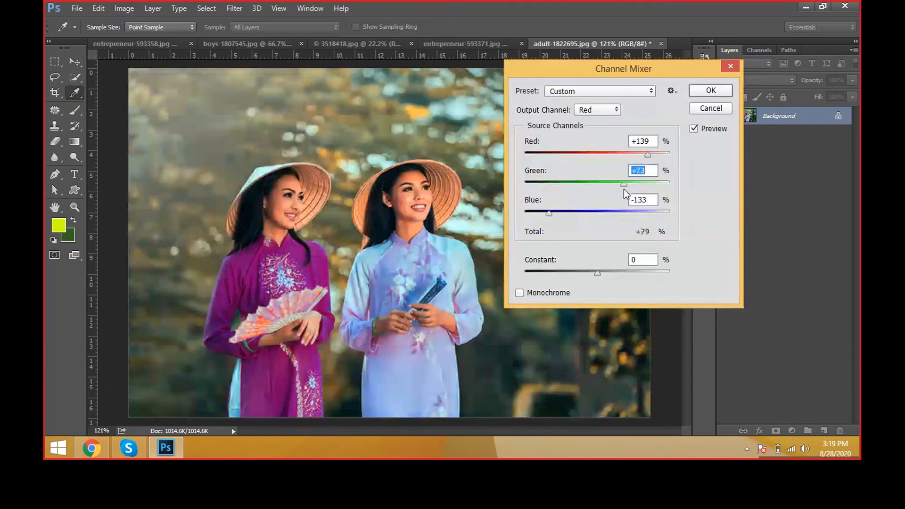
pyautogui.moveTo(647, 154)
pyautogui.mouseDown()
pyautogui.moveTo(572, 158)
pyautogui.moveTo(649, 156)
pyautogui.mouseUp()
pyautogui.moveTo(624, 184)
pyautogui.mouseDown()
pyautogui.moveTo(577, 188)
pyautogui.moveTo(631, 183)
pyautogui.mouseUp()
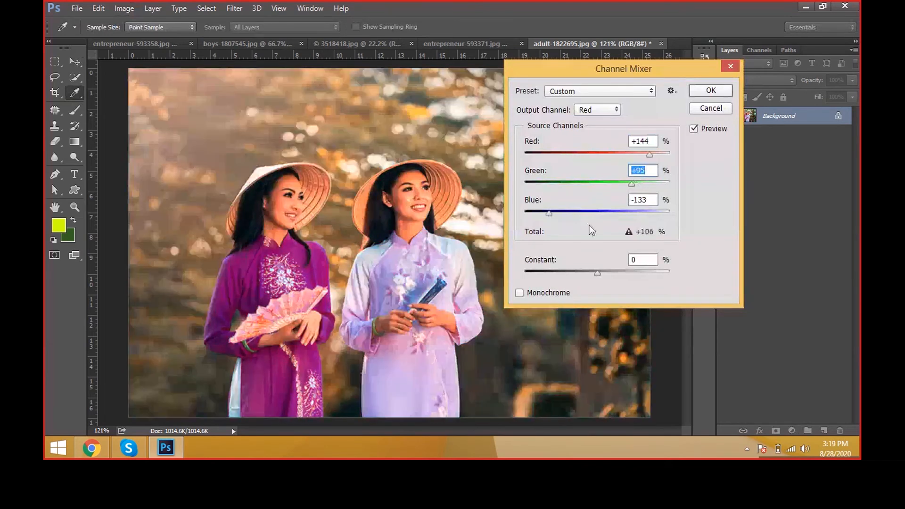
pyautogui.moveTo(597, 273)
pyautogui.mouseDown()
pyautogui.moveTo(623, 271)
pyautogui.moveTo(583, 273)
pyautogui.mouseUp()
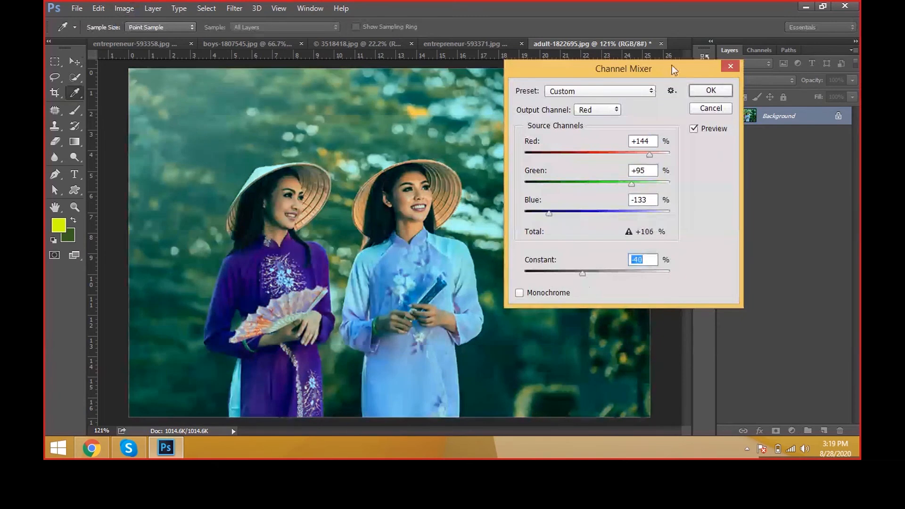
# Step: Toggle the Channel Mixer preview to compare the photo before and after, and cancel the adjustment
pyautogui.click(712, 132)
pyautogui.click(711, 131)
pyautogui.click(711, 131)
pyautogui.press('Escape')
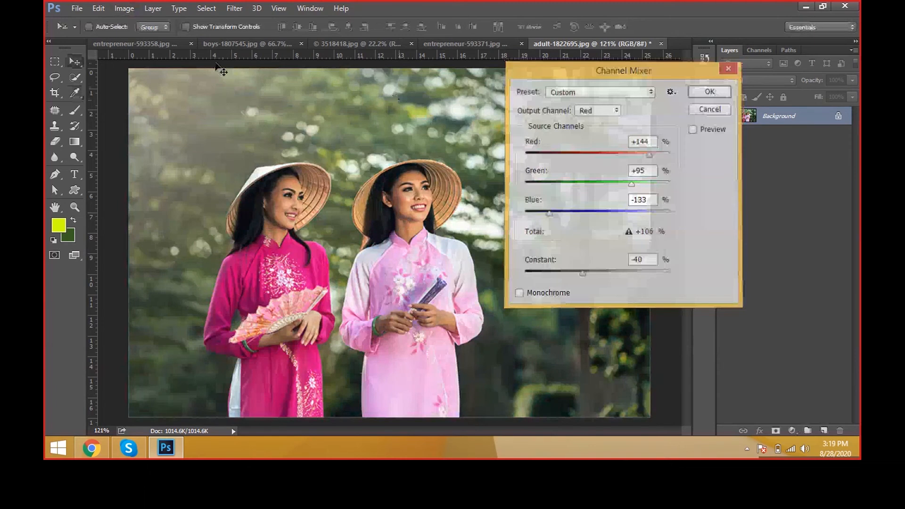
# Step: Invert the photo's colors, repeatedly undo and redo the inversion to compare both versions, and leave it undone
pyautogui.click(124, 8)
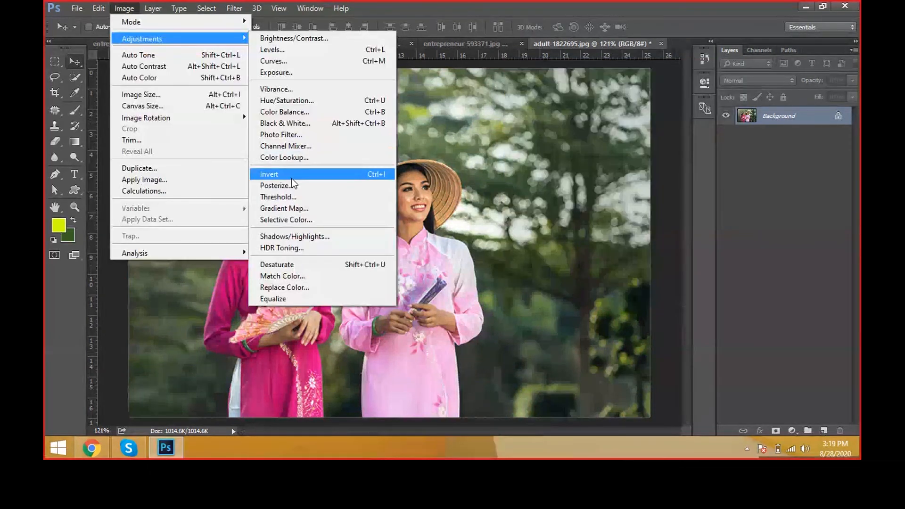
pyautogui.click(297, 173)
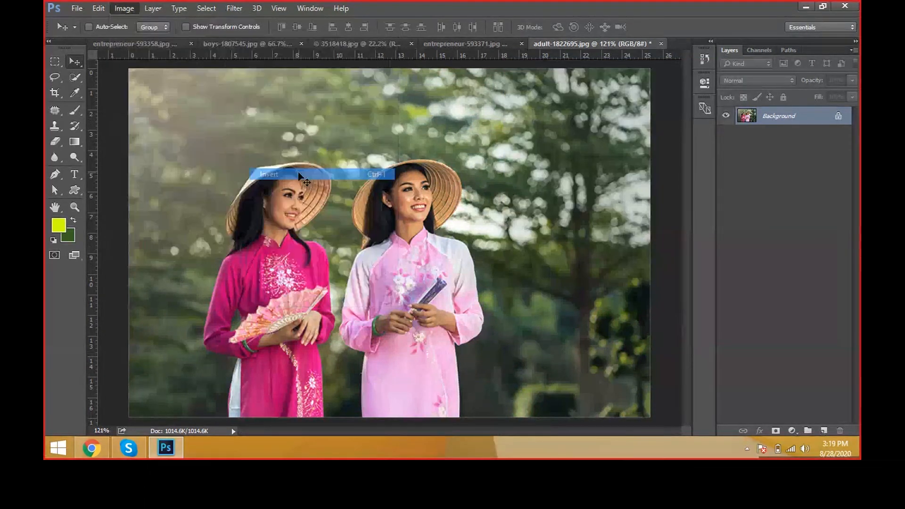
pyautogui.hotkey('ctrl', 'z')
pyautogui.hotkey('ctrl', 'z')
pyautogui.hotkey('ctrl', 'z')
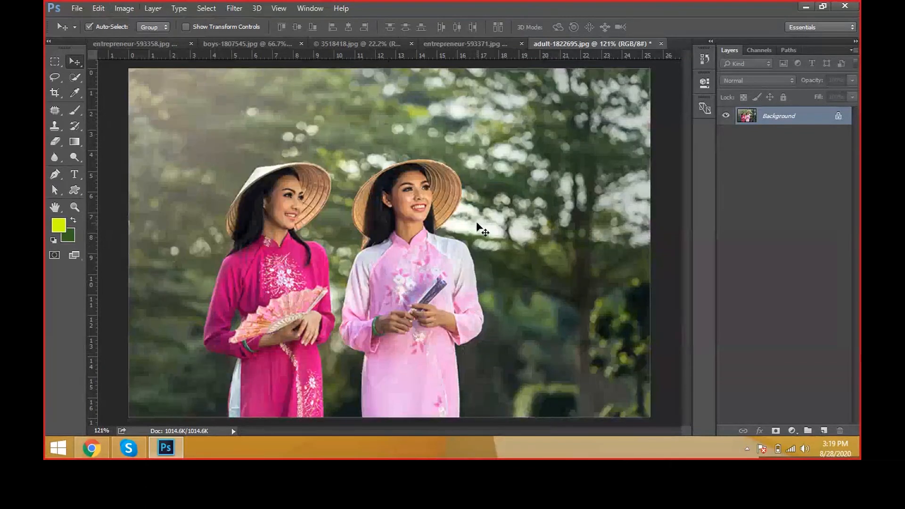
pyautogui.hotkey('ctrl', 'z')
pyautogui.hotkey('ctrl', 'z')
pyautogui.hotkey('ctrl', 'z')
pyautogui.hotkey('ctrl', 'z')
pyautogui.hotkey('ctrl', 'z')
pyautogui.hotkey('ctrl', 'z')
pyautogui.hotkey('ctrl', 'z')
pyautogui.hotkey('ctrl', 'z')
pyautogui.hotkey('ctrl', 'z')
pyautogui.hotkey('ctrl', 'z')
pyautogui.hotkey('ctrl', 'z')
pyautogui.hotkey('ctrl', 'z')
pyautogui.hotkey('ctrl', 'z')
pyautogui.hotkey('ctrl', 'z')
# Step: Start a Posterize adjustment on the photo and reduce it to 2 levels
pyautogui.click(125, 8)
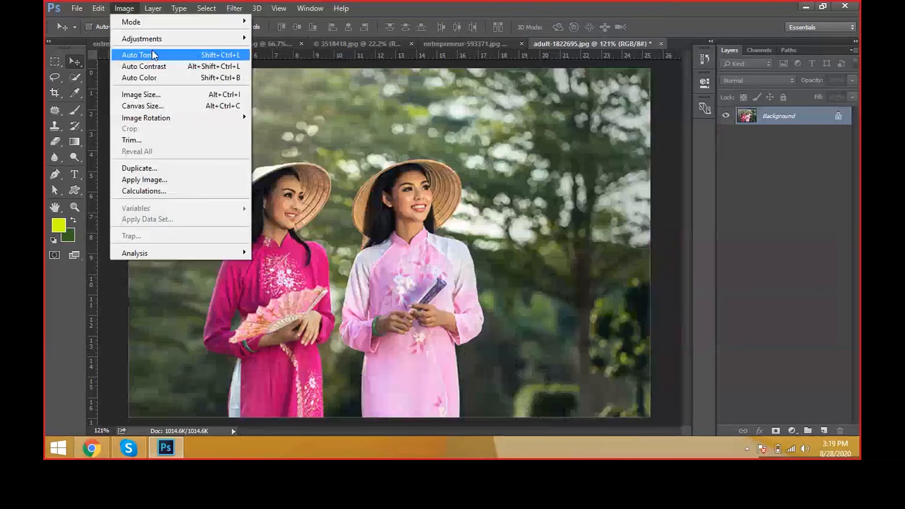
pyautogui.moveTo(141, 39)
pyautogui.click(314, 188)
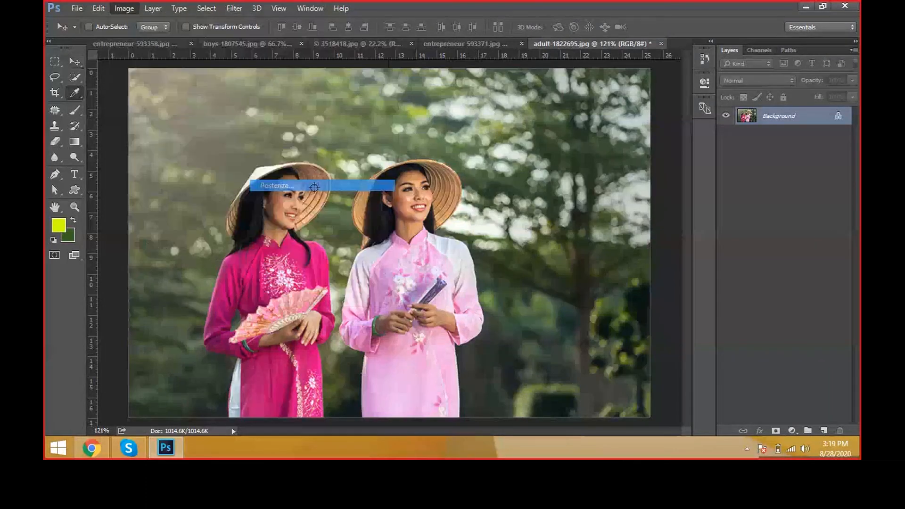
pyautogui.moveTo(409, 120); pyautogui.dragTo(635, 139)
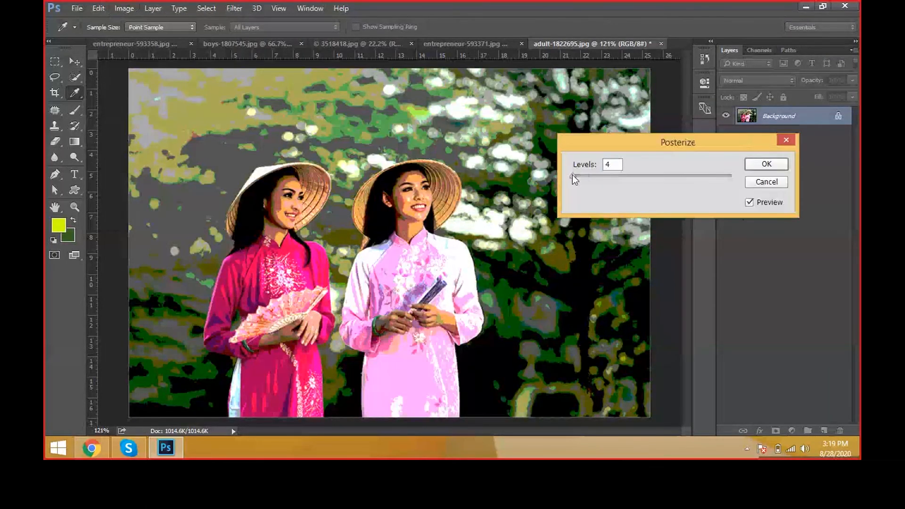
pyautogui.moveTo(572, 175); pyautogui.dragTo(561, 176)
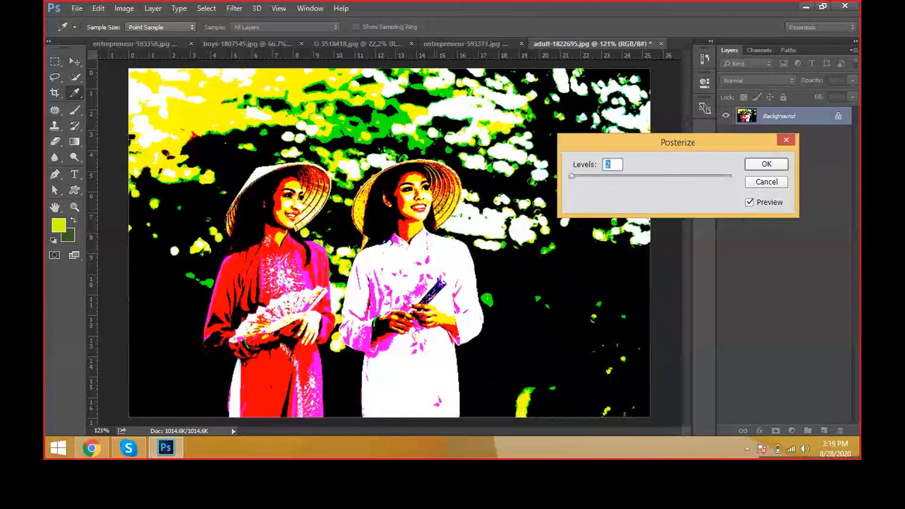
# Step: Try a higher Posterize level, accept the adjustment at 2 levels, and undo it
pyautogui.moveTo(667, 146); pyautogui.dragTo(684, 164)
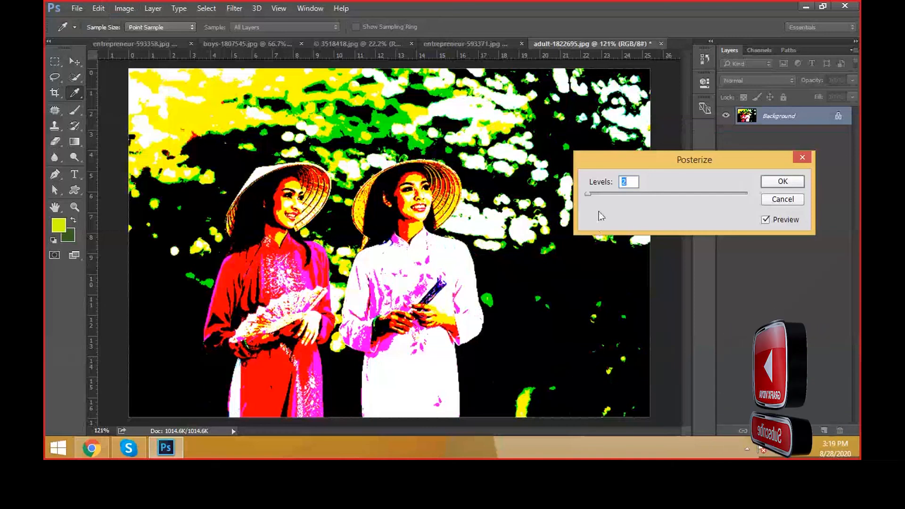
pyautogui.moveTo(588, 194)
pyautogui.mouseDown()
pyautogui.moveTo(597, 195)
pyautogui.moveTo(588, 198)
pyautogui.mouseUp()
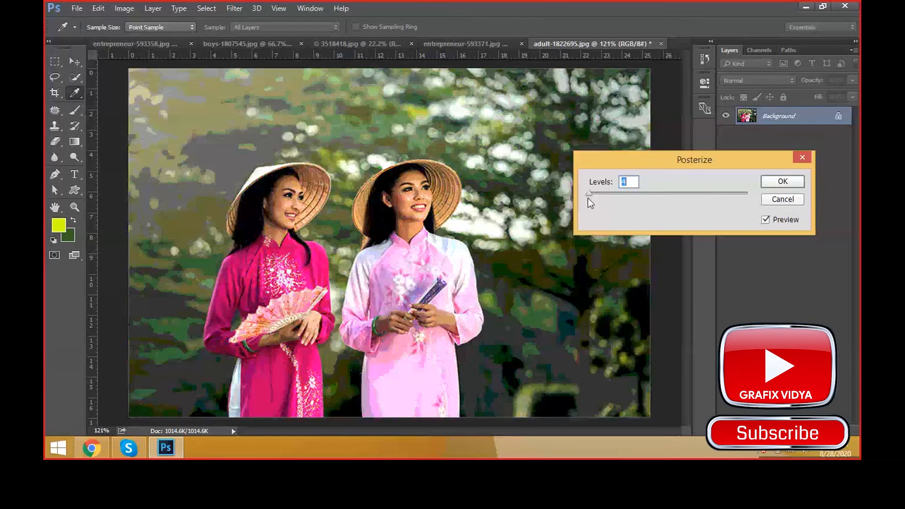
pyautogui.click(790, 186)
pyautogui.press('v')
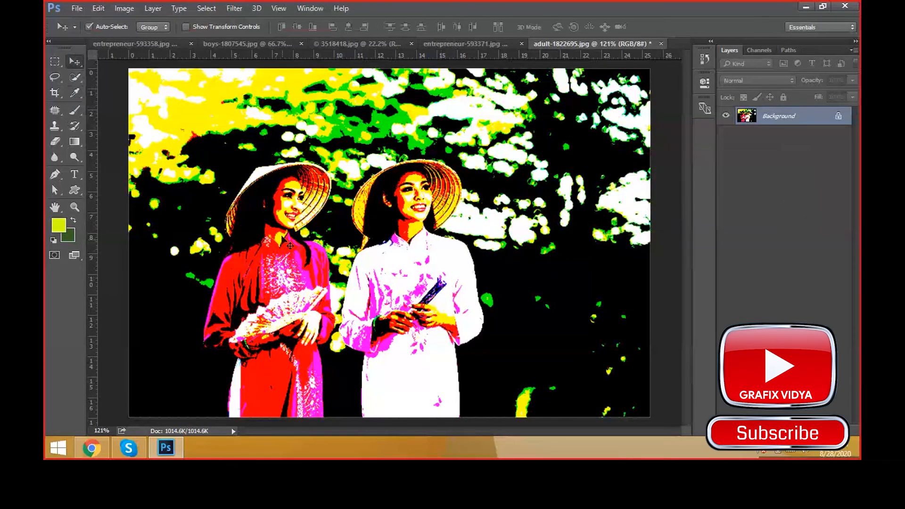
pyautogui.hotkey('ctrl', 'z')
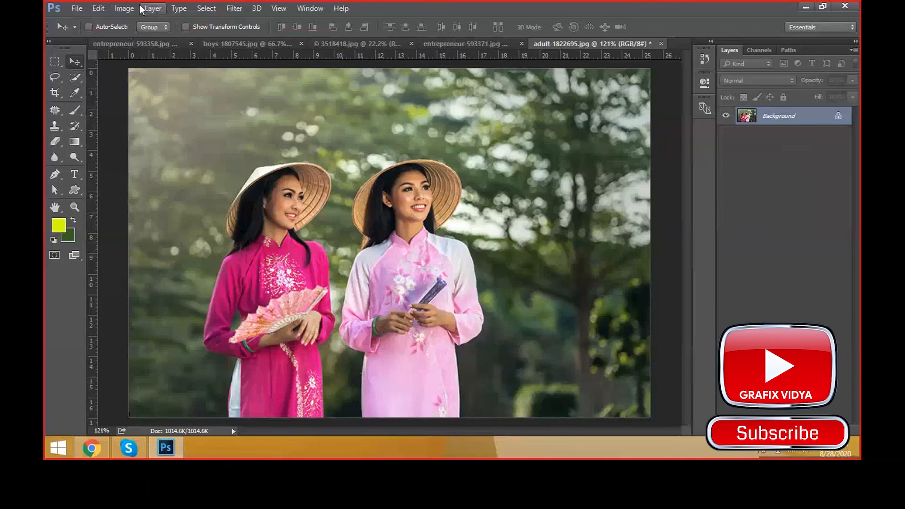
# Step: Try a Threshold adjustment on the photo with the threshold level set to 134
pyautogui.click(124, 8)
pyautogui.moveTo(135, 38)
pyautogui.click(304, 196)
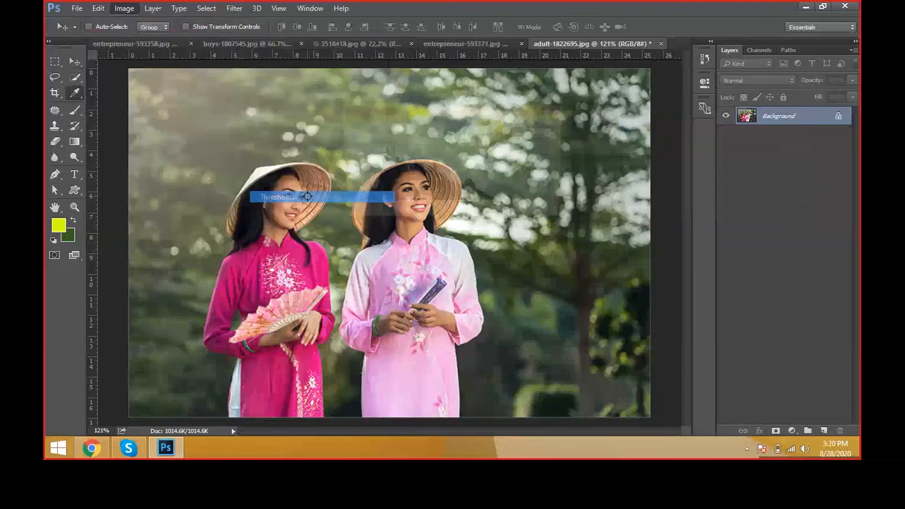
pyautogui.moveTo(411, 112); pyautogui.dragTo(591, 153)
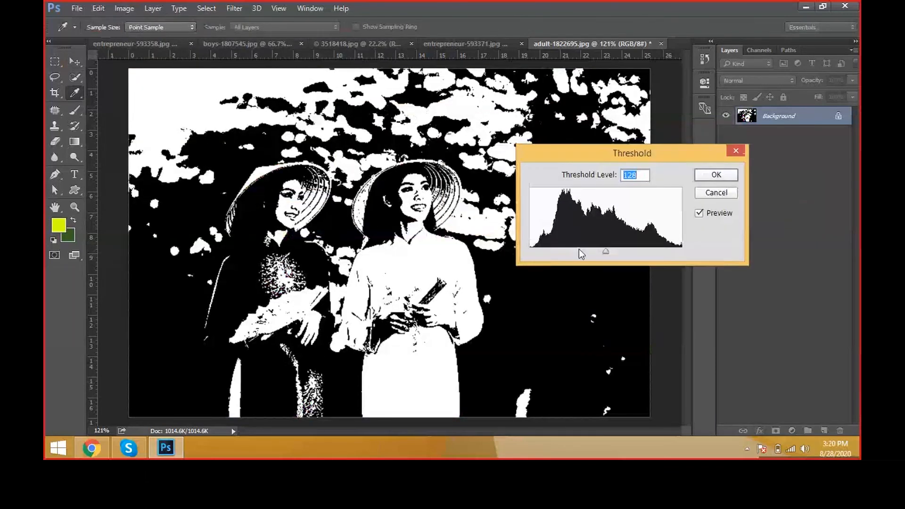
pyautogui.moveTo(579, 250); pyautogui.dragTo(610, 251)
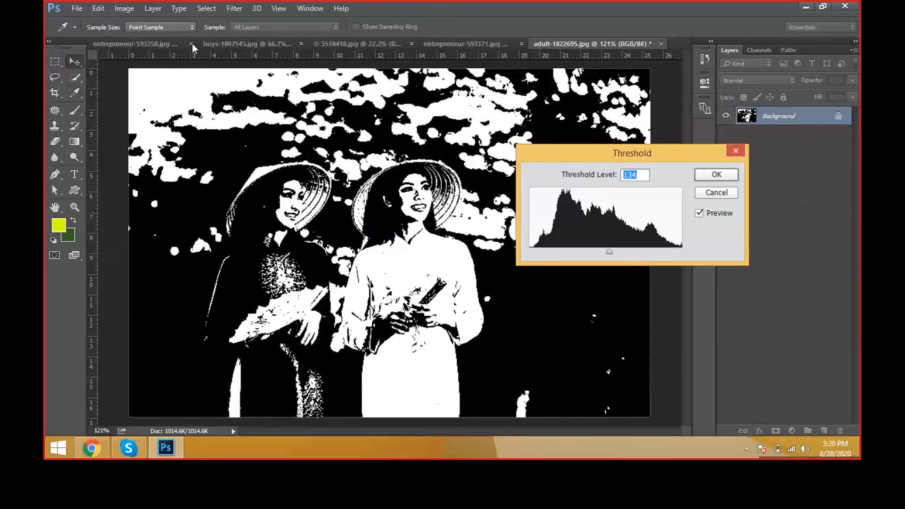
# Step: Start a Gradient Map adjustment on the photo and try the copper gradient preset
pyautogui.click(124, 8)
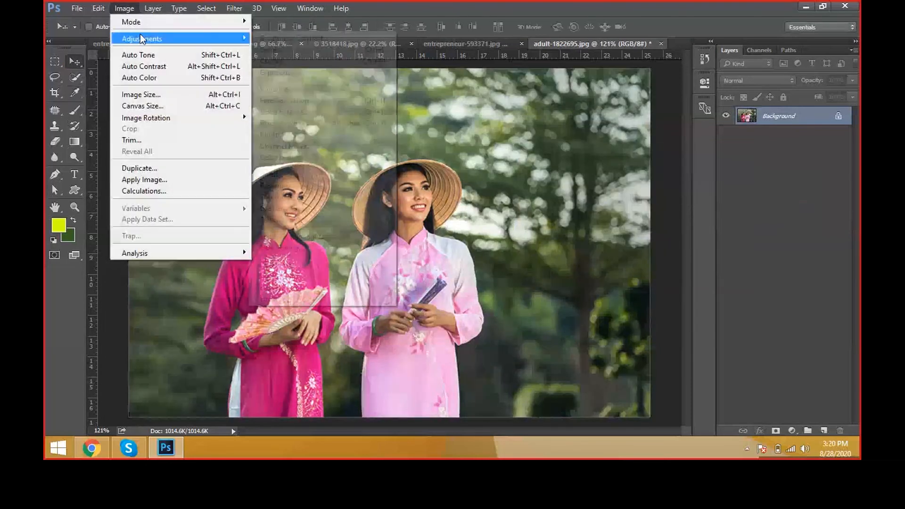
pyautogui.moveTo(141, 36)
pyautogui.click(364, 208)
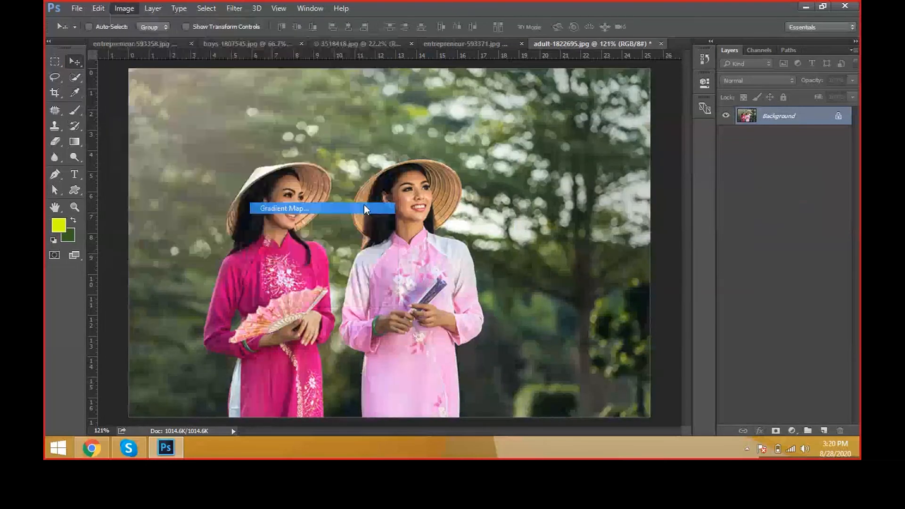
pyautogui.moveTo(424, 107); pyautogui.dragTo(650, 119)
pyautogui.click(726, 158)
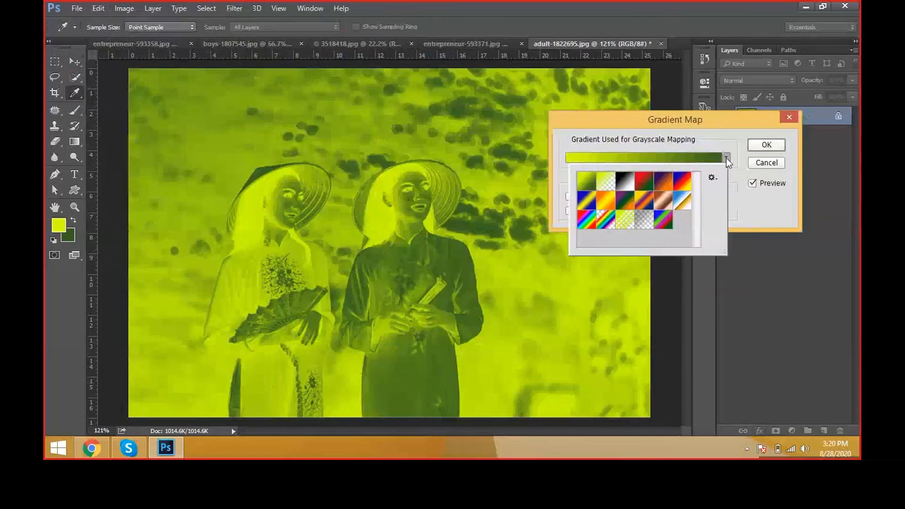
pyautogui.click(663, 201)
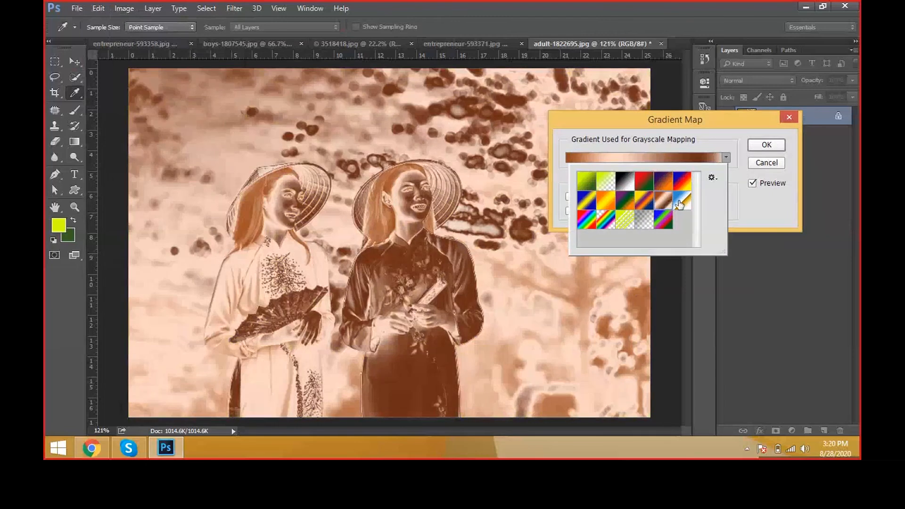
# Step: Try several other gradient presets on the photo, including blue-yellow-blue and red-green, ending with the rainbow gradient
pyautogui.click(680, 201)
pyautogui.click(663, 181)
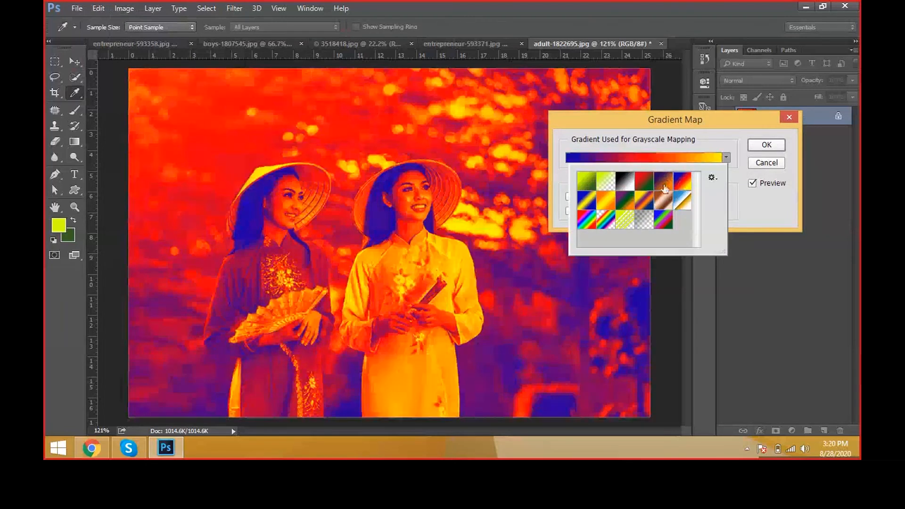
pyautogui.click(605, 200)
pyautogui.click(586, 200)
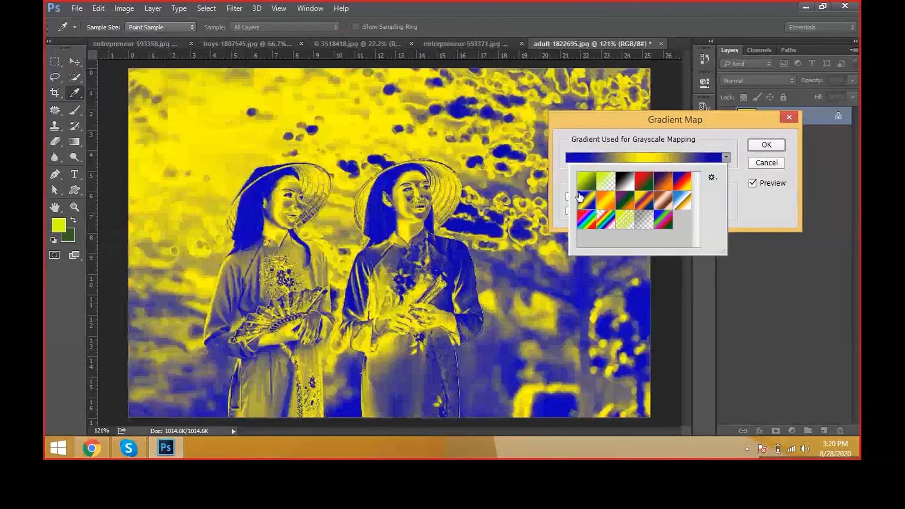
pyautogui.click(643, 182)
pyautogui.click(610, 219)
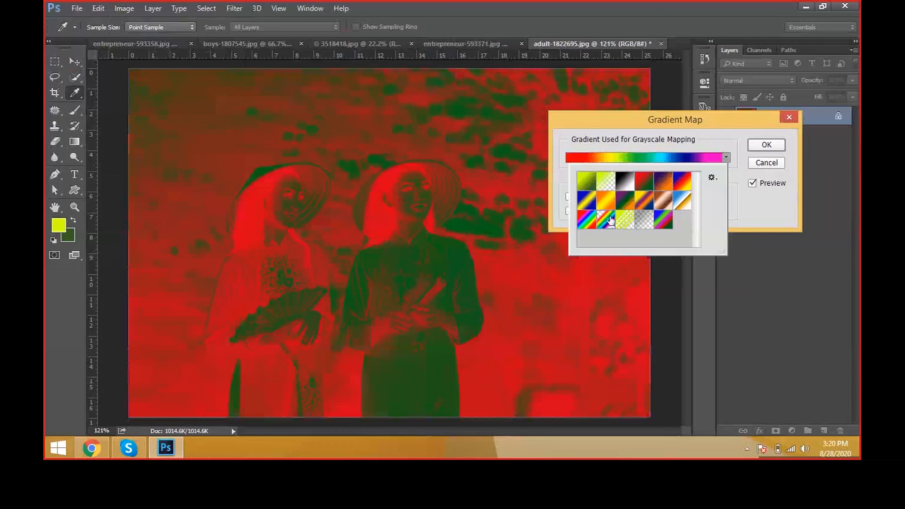
pyautogui.click(611, 220)
# Step: Turn the gradient map's Reverse option on and off again to compare the rainbow mapping
pyautogui.click(597, 198)
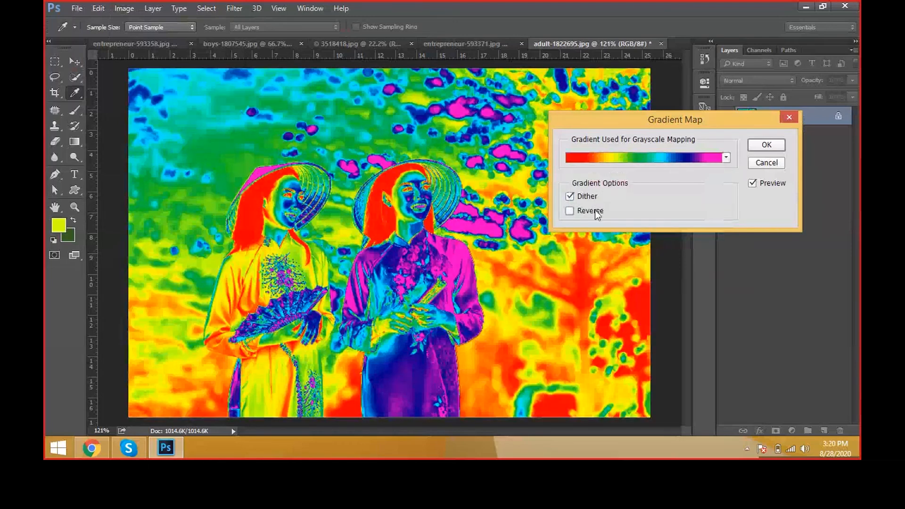
pyautogui.click(596, 212)
pyautogui.click(596, 212)
# Step: Try more gradient presets, such as red-green and chrome, and choose the violet-green-orange gradient
pyautogui.click(726, 158)
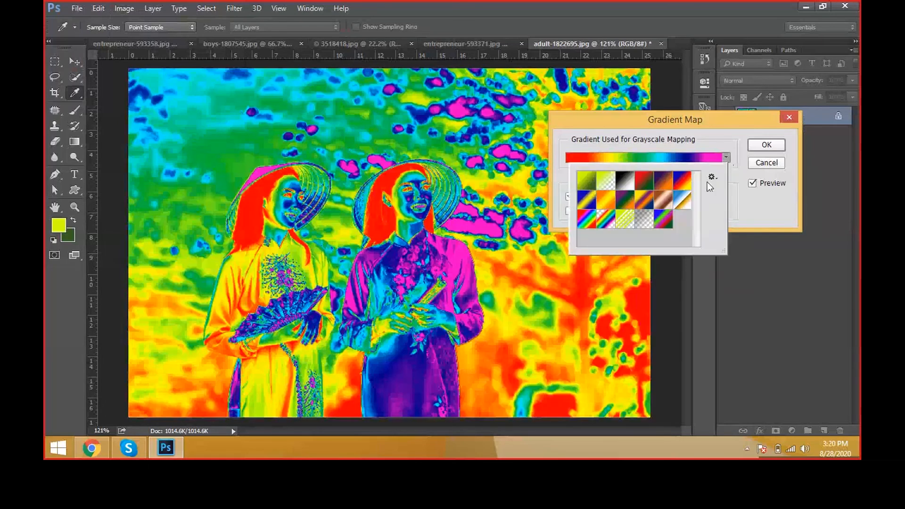
pyautogui.click(606, 184)
pyautogui.click(645, 182)
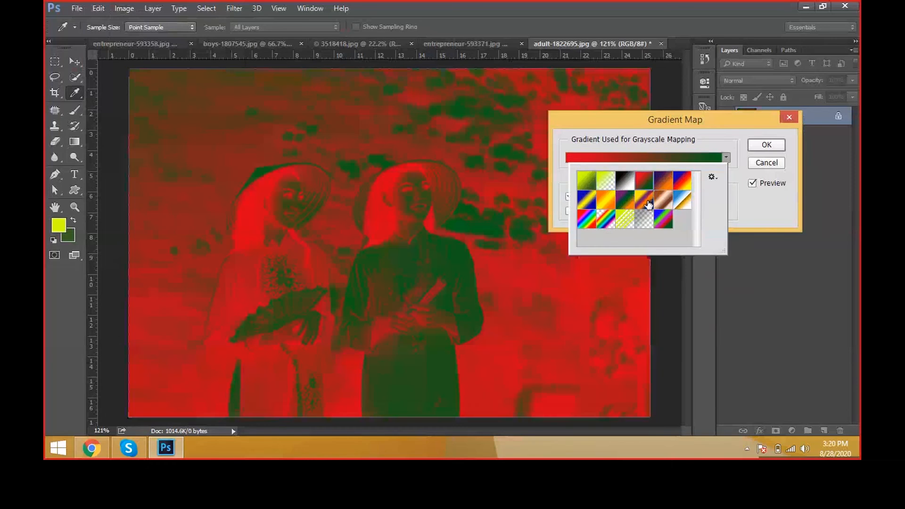
pyautogui.click(649, 204)
pyautogui.click(680, 202)
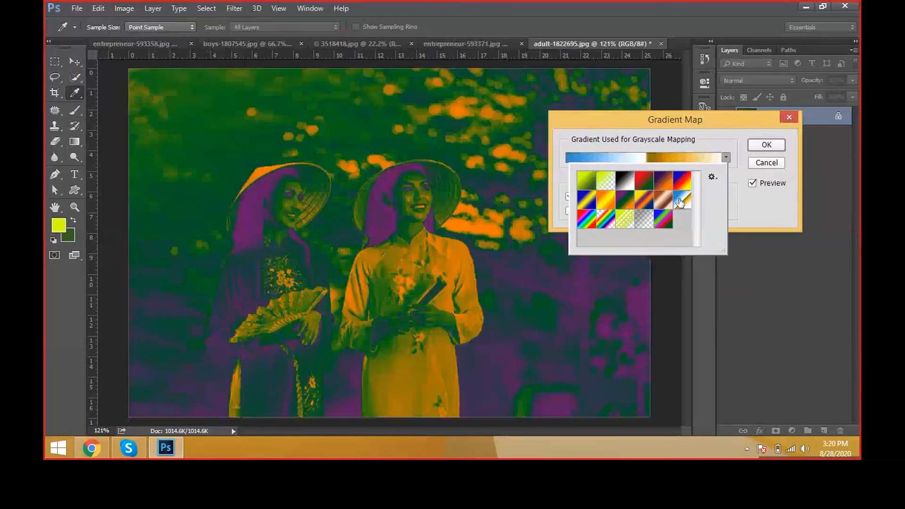
pyautogui.click(663, 200)
pyautogui.click(644, 200)
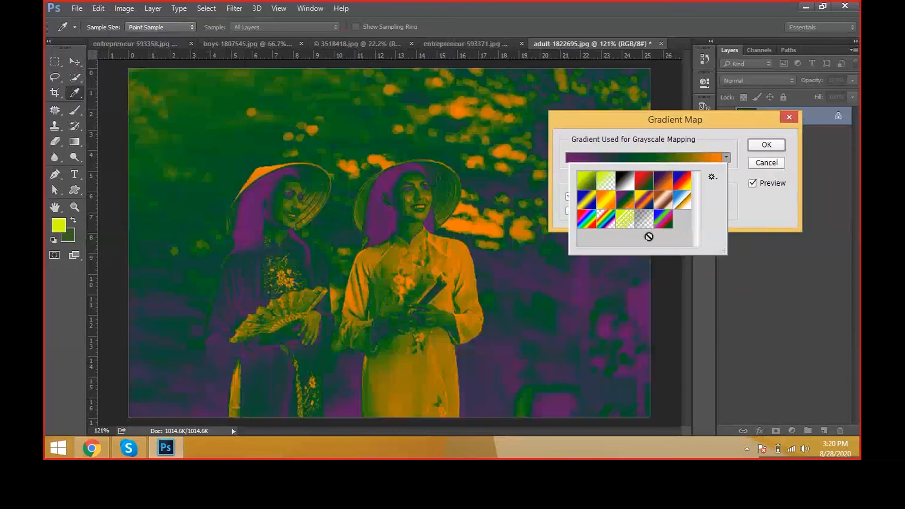
# Step: Toggle Reverse repeatedly on the violet-green-orange gradient, leave it off, accept the Gradient Map, and undo it
pyautogui.click(743, 208)
pyautogui.click(595, 211)
pyautogui.click(595, 211)
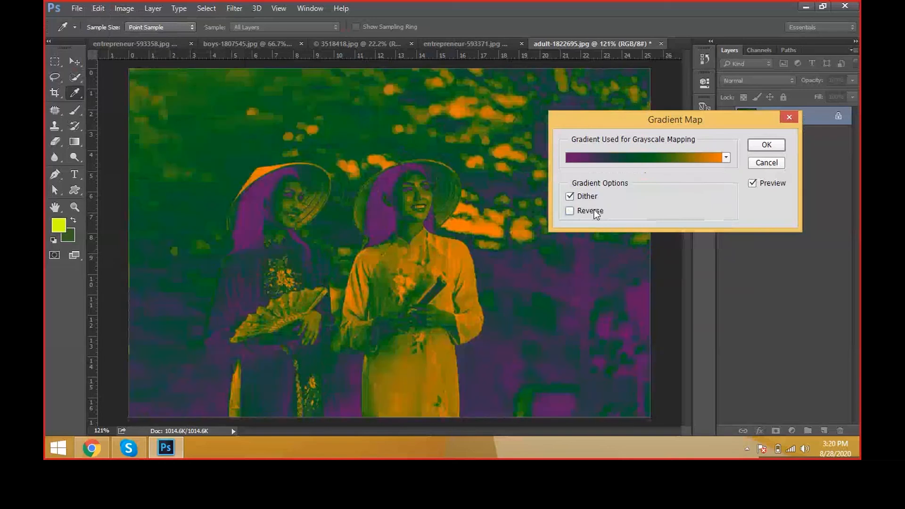
pyautogui.click(595, 211)
pyautogui.click(595, 211)
pyautogui.click(594, 211)
pyautogui.click(594, 211)
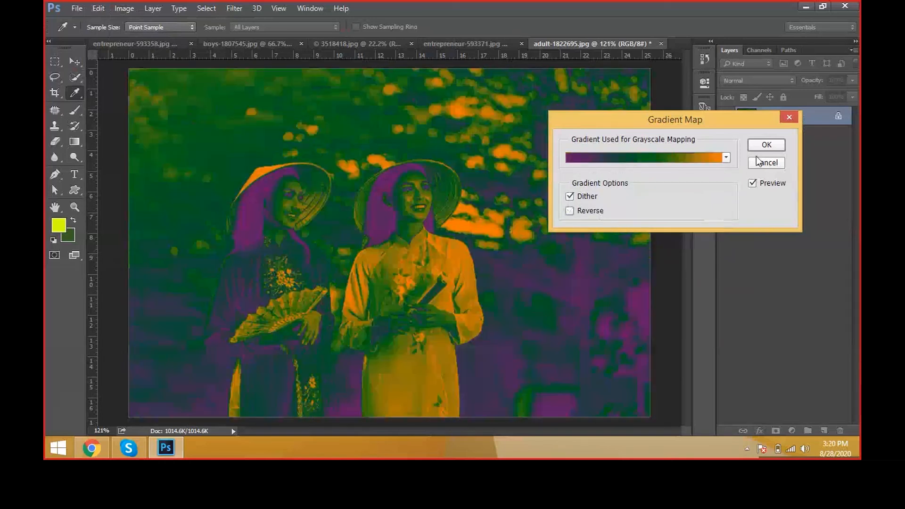
pyautogui.click(767, 147)
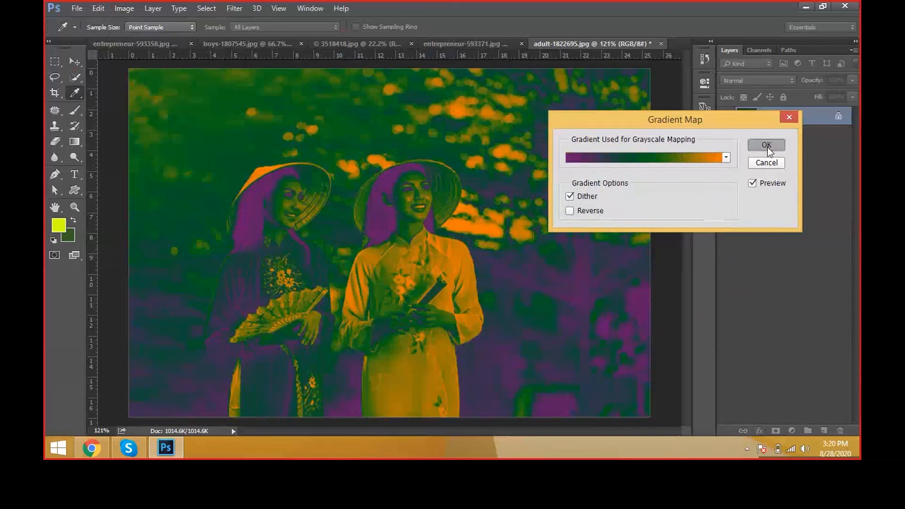
pyautogui.hotkey('ctrl', 'z')
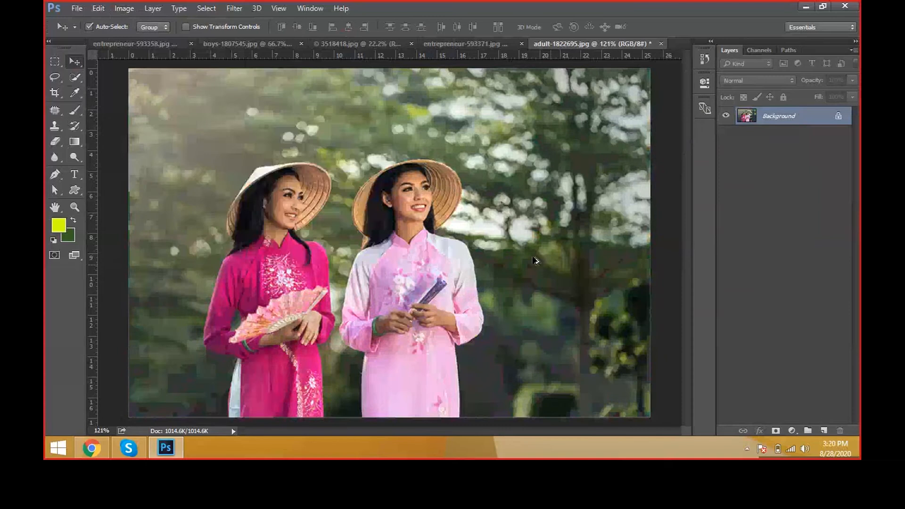
pyautogui.click(234, 8)
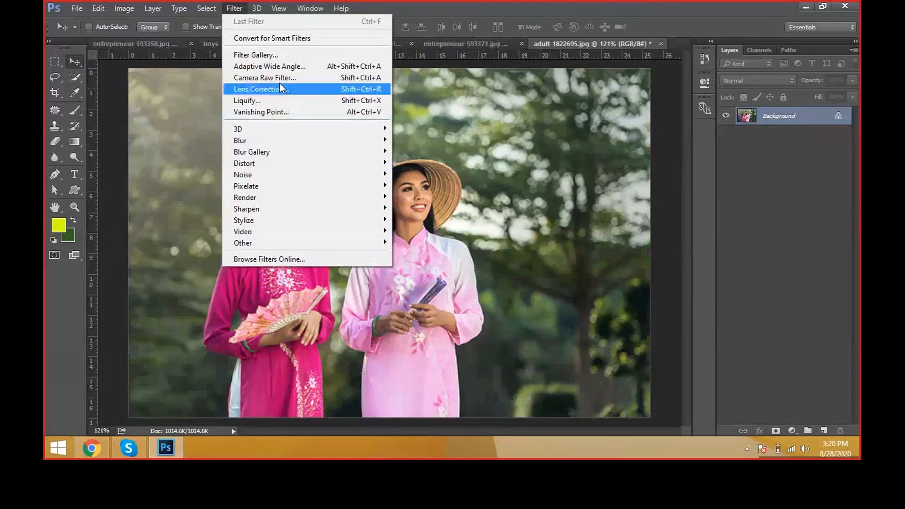
pyautogui.moveTo(124, 9)
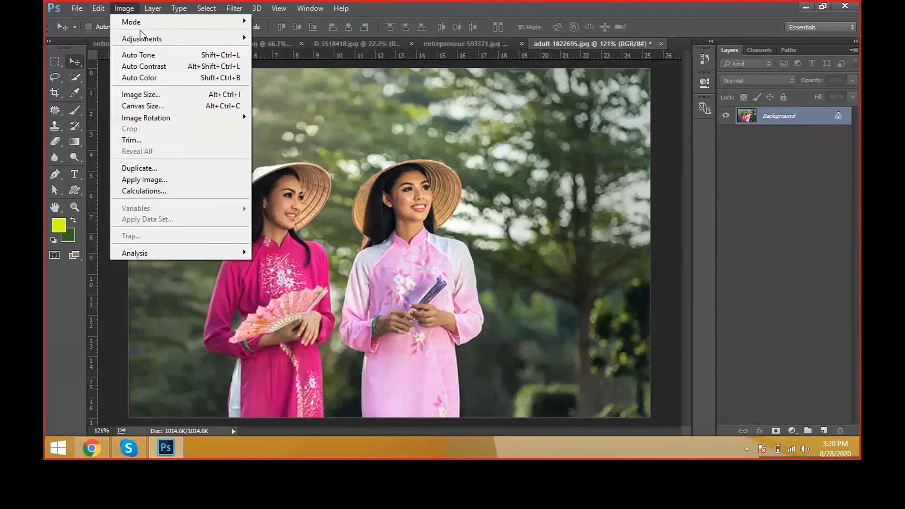
pyautogui.moveTo(144, 38)
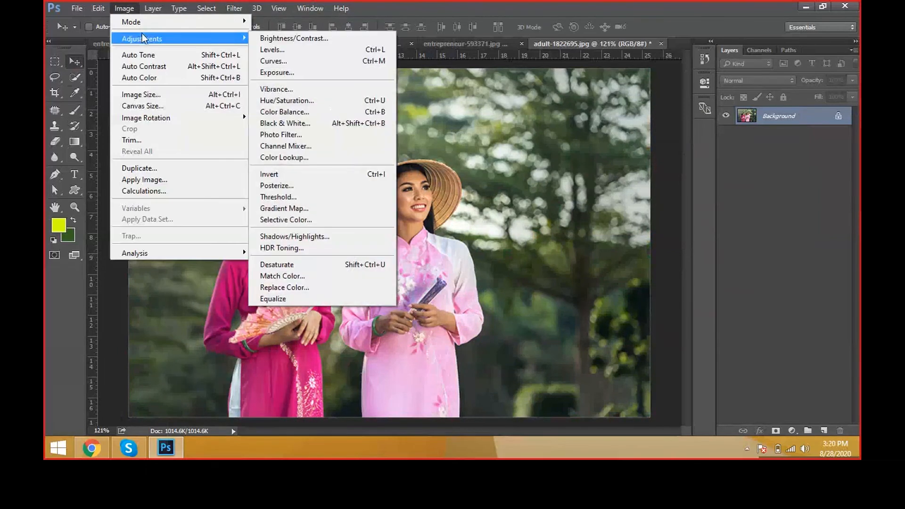
pyautogui.click(357, 220)
pyautogui.press('Escape')
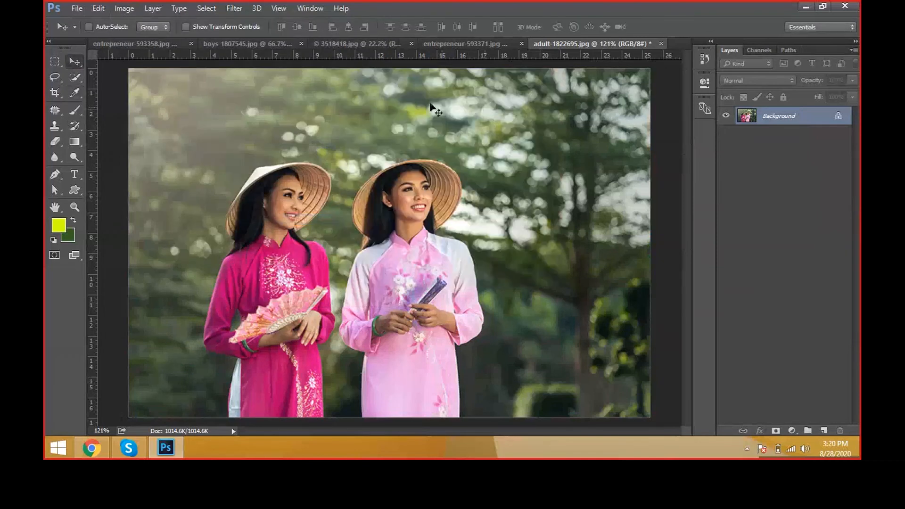
pyautogui.scroll(5, 439, 215)
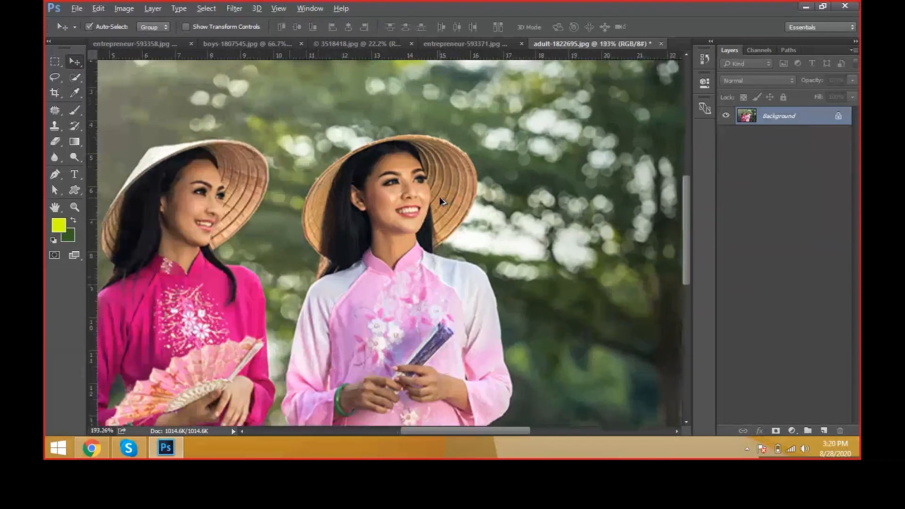
pyautogui.scroll(-2, 438, 214)
# Step: Close all open photos, starting with 3518418.jpg and boys-1807545.jpg, without saving their changes
pyautogui.click(227, 42)
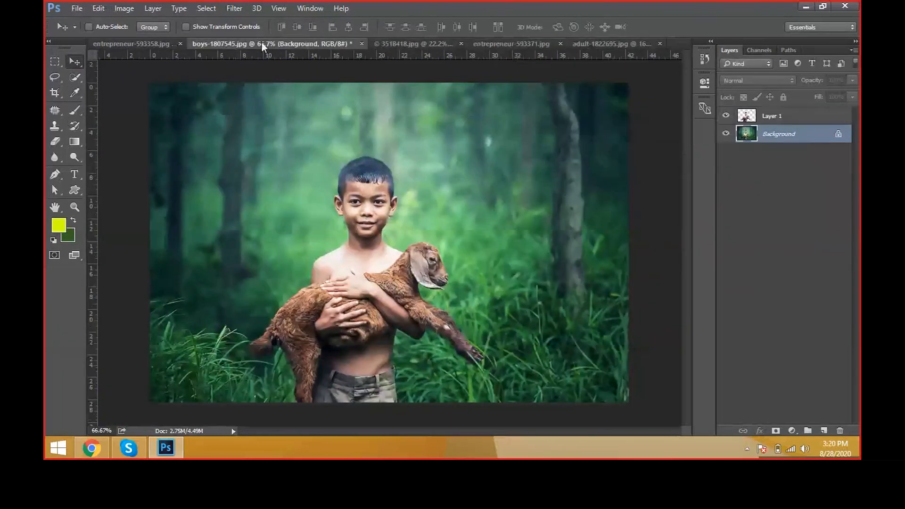
pyautogui.click(413, 48)
pyautogui.hotkey('ctrl', 'w')
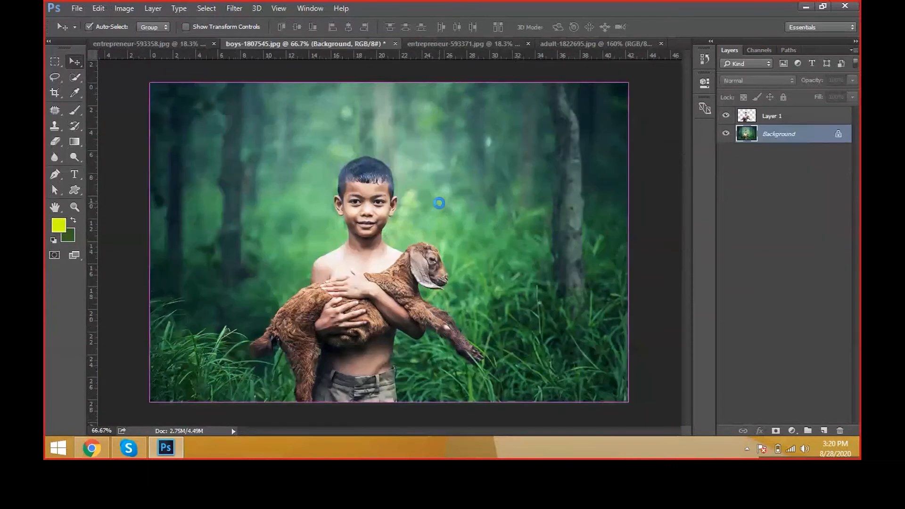
pyautogui.hotkey('ctrl', 'w')
pyautogui.click(474, 178)
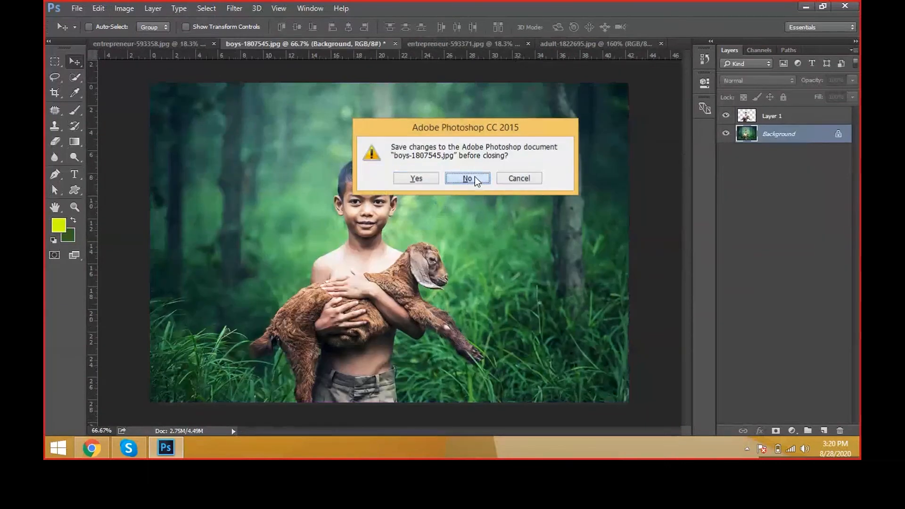
pyautogui.click(475, 177)
pyautogui.click(475, 177)
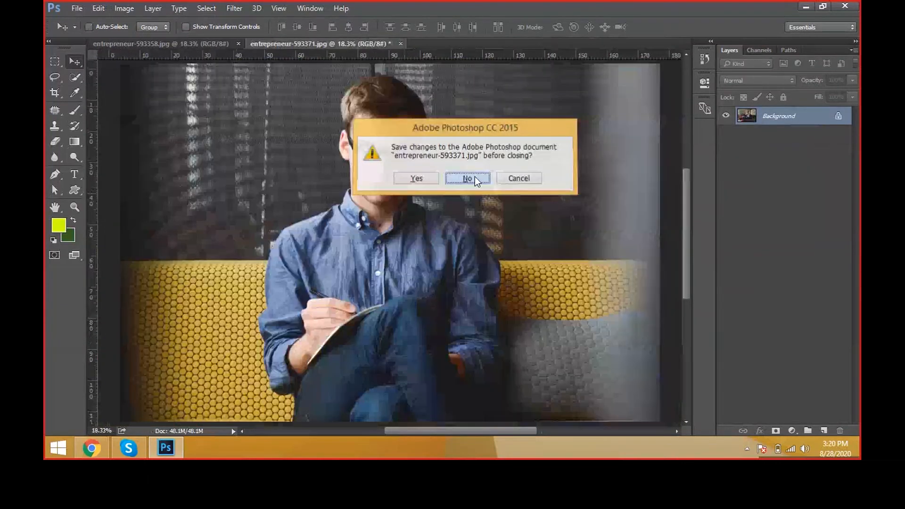
pyautogui.click(475, 178)
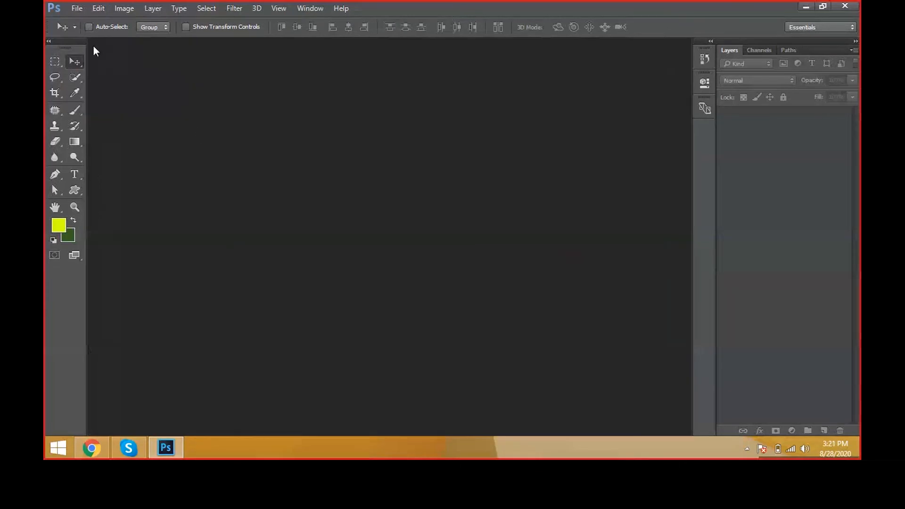
# Step: Open the women-1209678 photo from the BACKGROUNDS folder
pyautogui.click(78, 11)
pyautogui.click(82, 31)
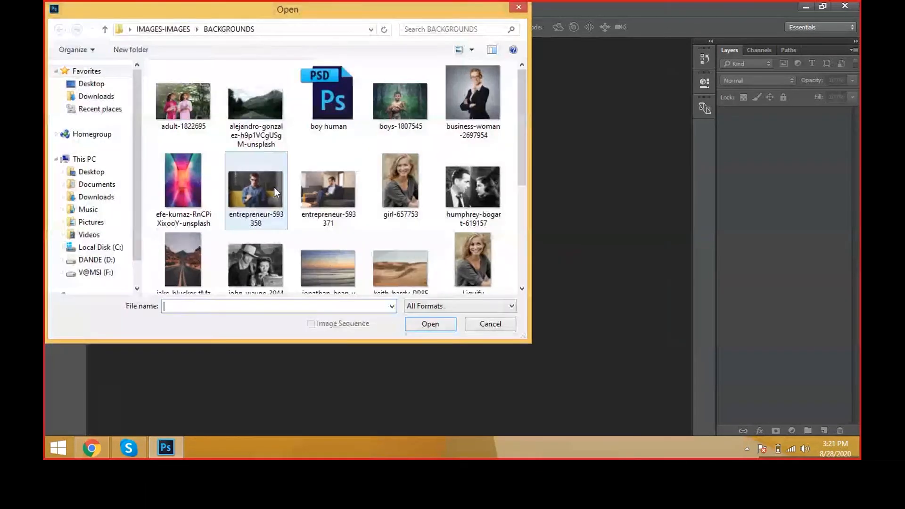
pyautogui.click(276, 191)
pyautogui.scroll(-4, 423, 216)
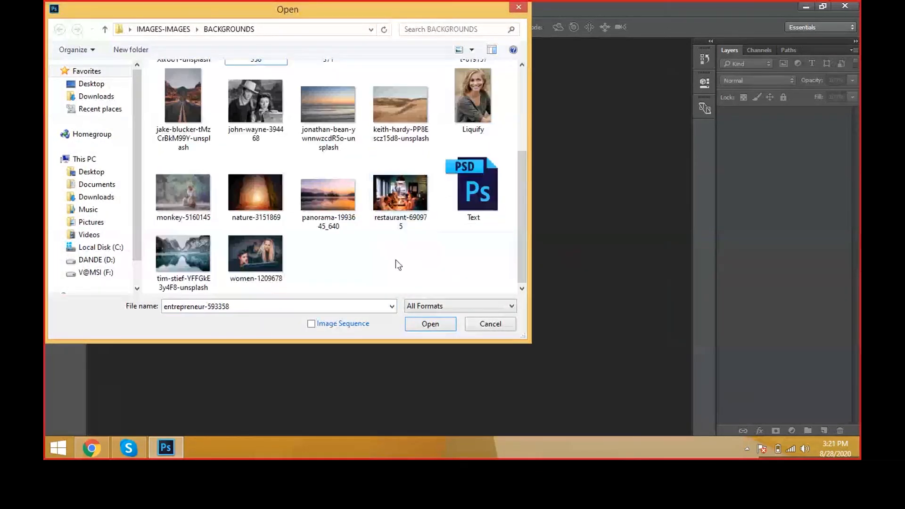
pyautogui.doubleClick(274, 260)
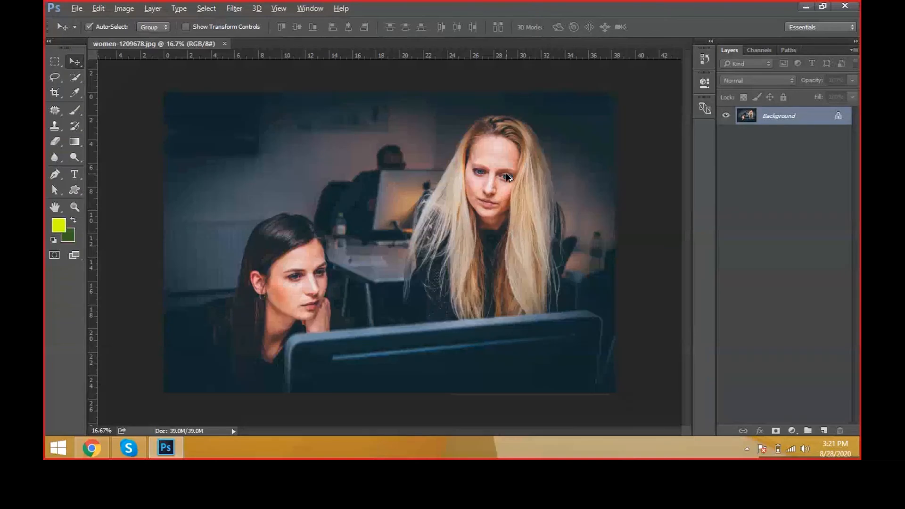
# Step: Start a Selective Color adjustment on the photo of the two women, with Reds as the color range to adjust
pyautogui.scroll(1, 507, 193)
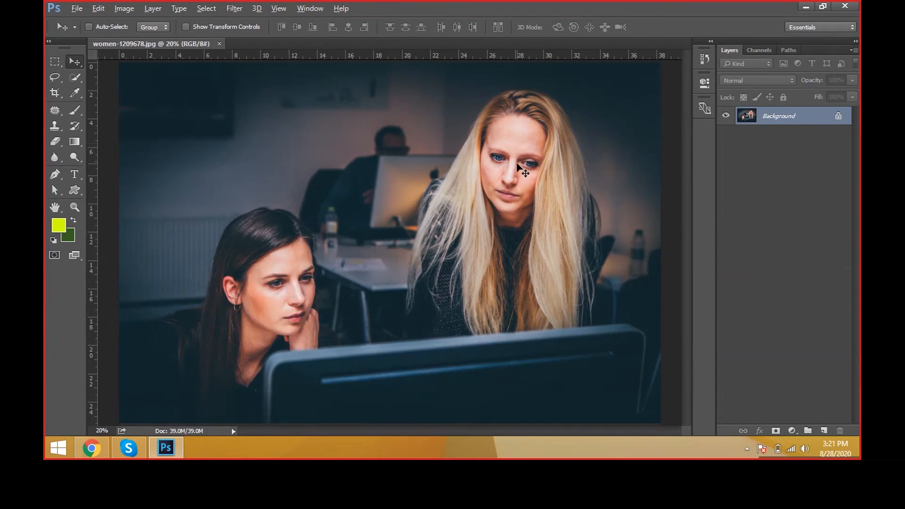
pyautogui.click(124, 9)
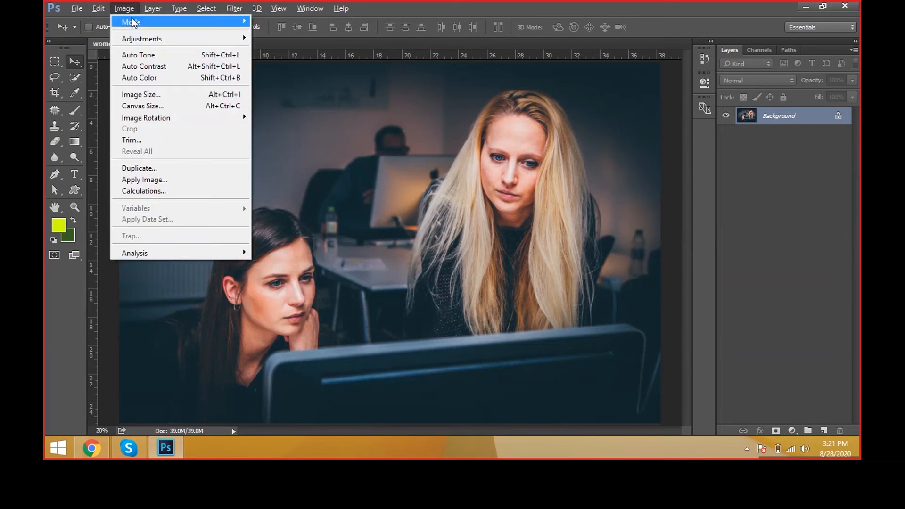
pyautogui.moveTo(151, 38)
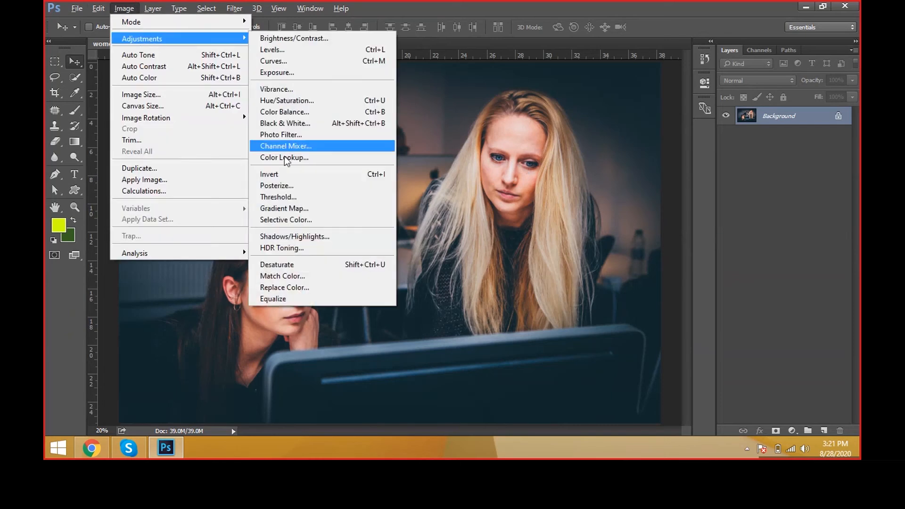
pyautogui.click(305, 222)
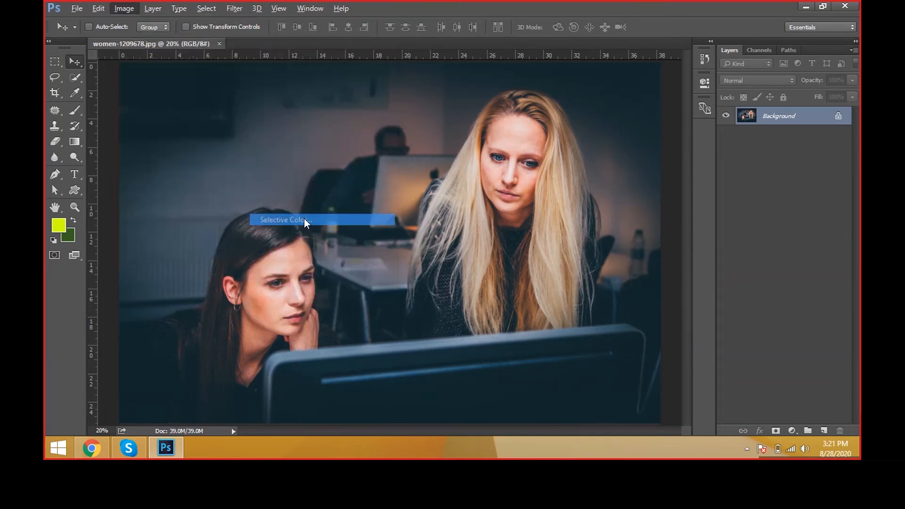
pyautogui.moveTo(419, 83); pyautogui.dragTo(696, 92)
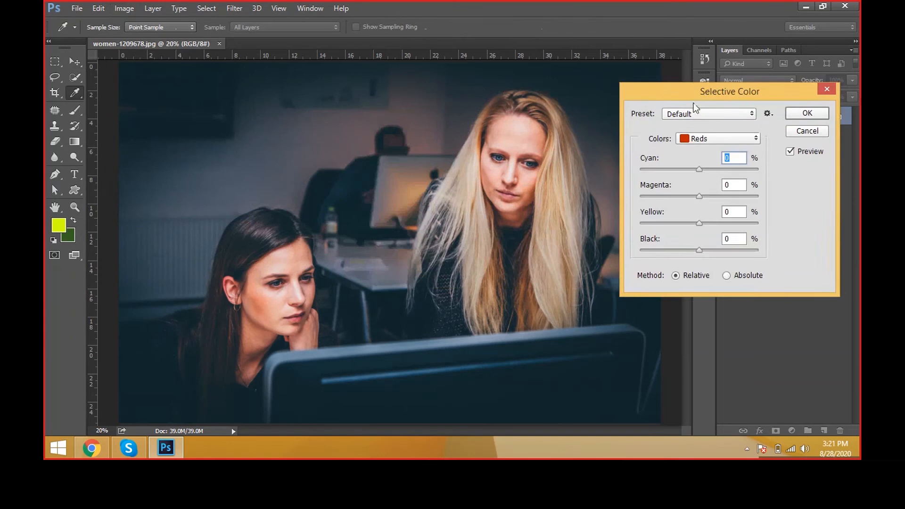
pyautogui.click(705, 140)
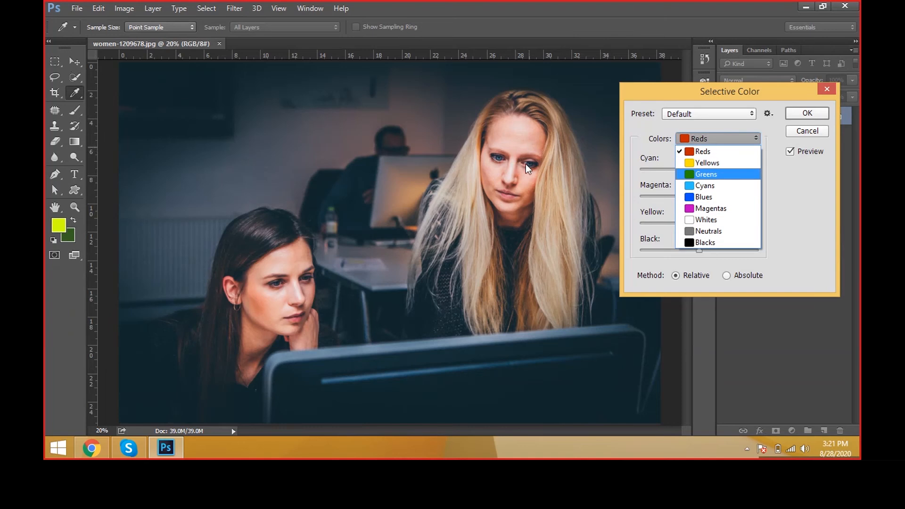
pyautogui.click(701, 158)
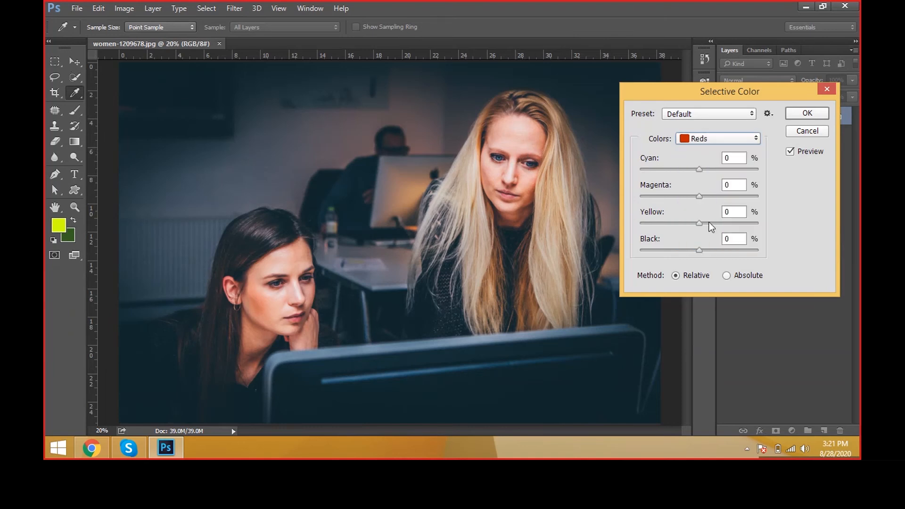
# Step: In Selective Color, set the Reds range to Cyan +100, Magenta -19, Yellow +8 and Black -9
pyautogui.moveTo(699, 170); pyautogui.dragTo(759, 168)
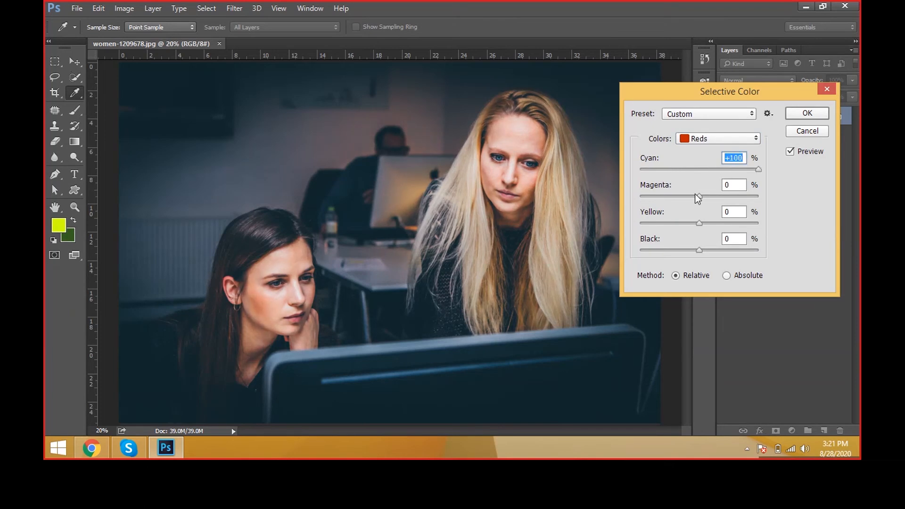
pyautogui.moveTo(695, 194); pyautogui.dragTo(706, 252)
pyautogui.moveTo(700, 252); pyautogui.dragTo(693, 252)
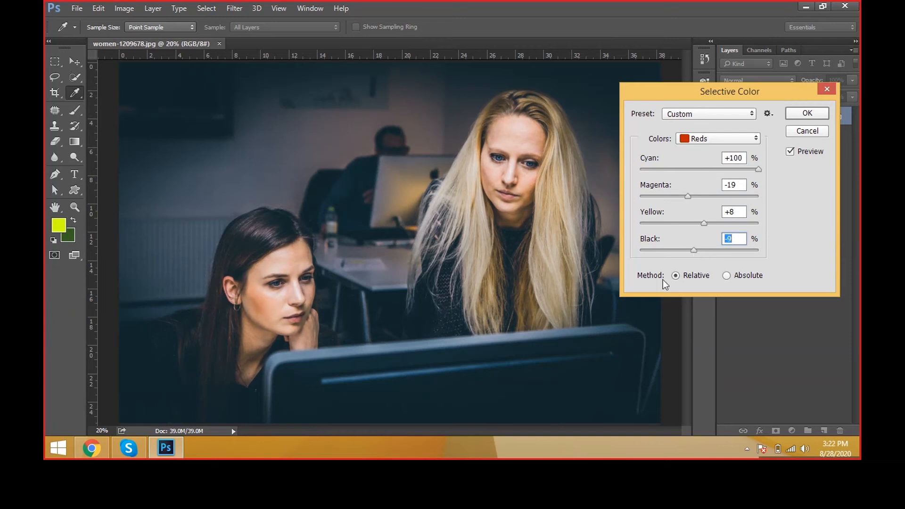
pyautogui.moveTo(657, 101); pyautogui.dragTo(667, 100)
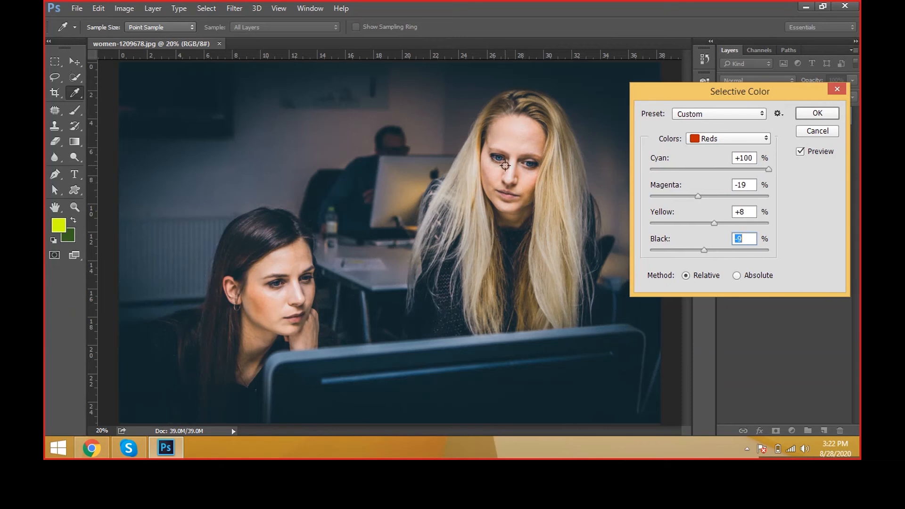
pyautogui.moveTo(656, 92); pyautogui.dragTo(643, 92)
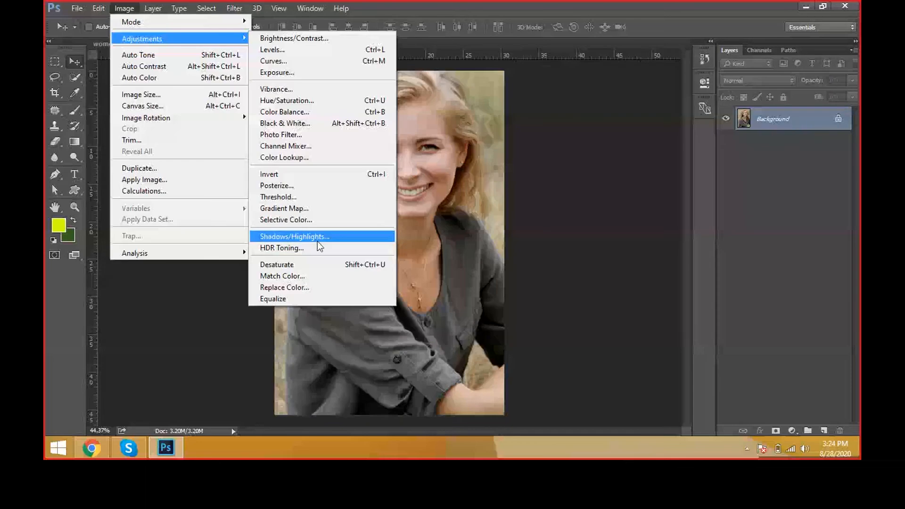
# Step: Desaturate the girl-657753 photo of the smiling woman
pyautogui.click(314, 268)
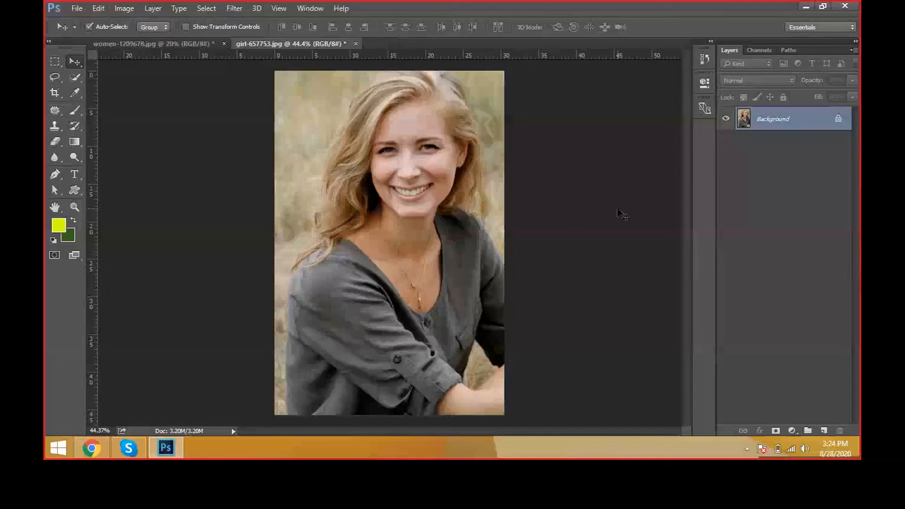
pyautogui.hotkey('ctrl', 'shift', 'u')
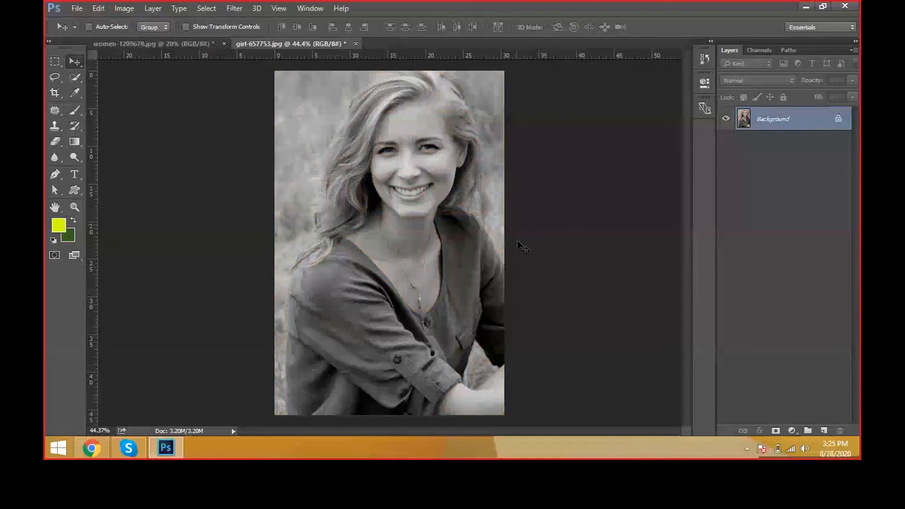
pyautogui.click(133, 7)
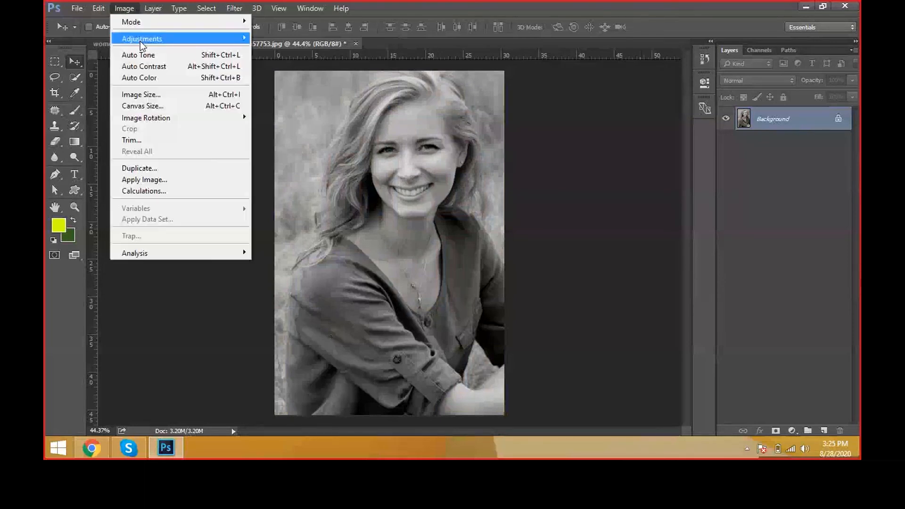
pyautogui.moveTo(140, 42)
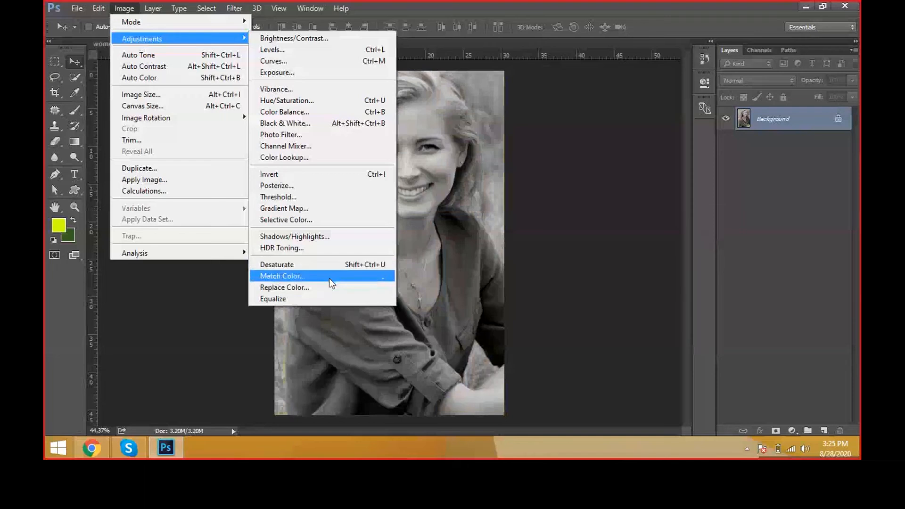
pyautogui.click(434, 270)
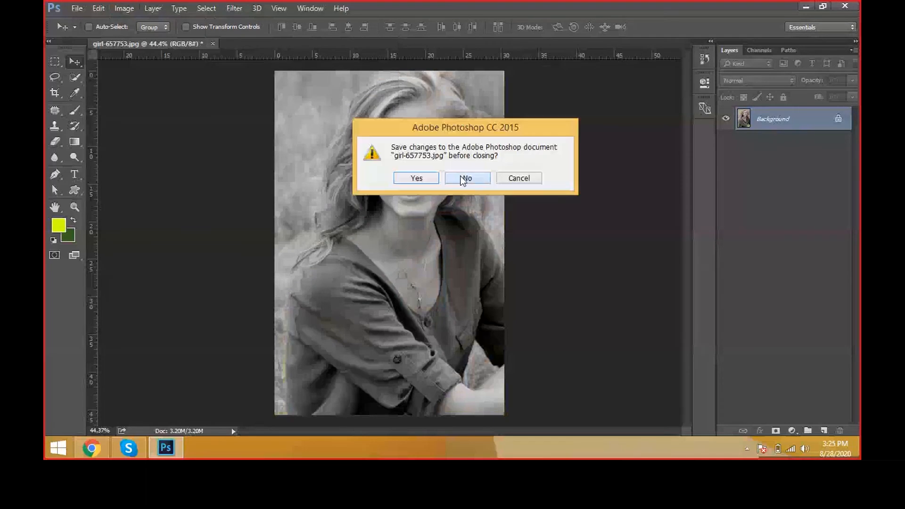
# Step: Close both open photos and open the adult-1822695 photo of the two women in straw hats
pyautogui.click(465, 179)
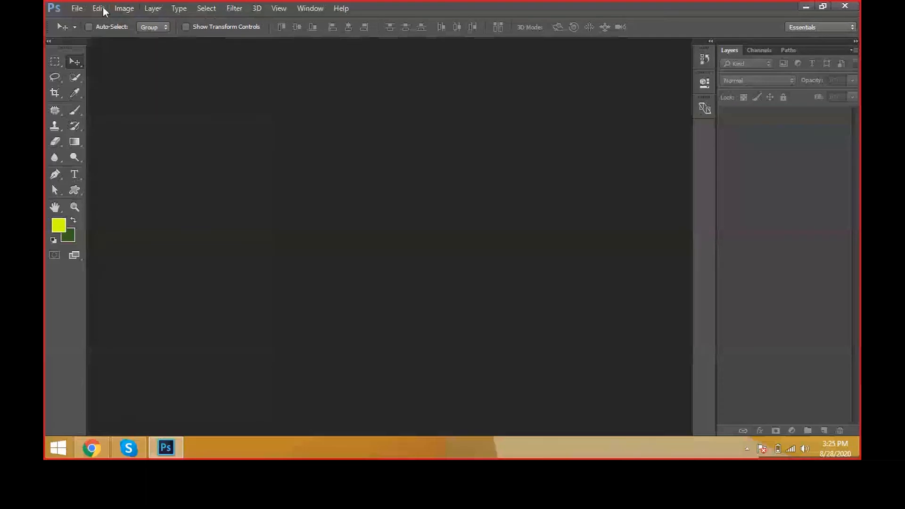
pyautogui.click(76, 8)
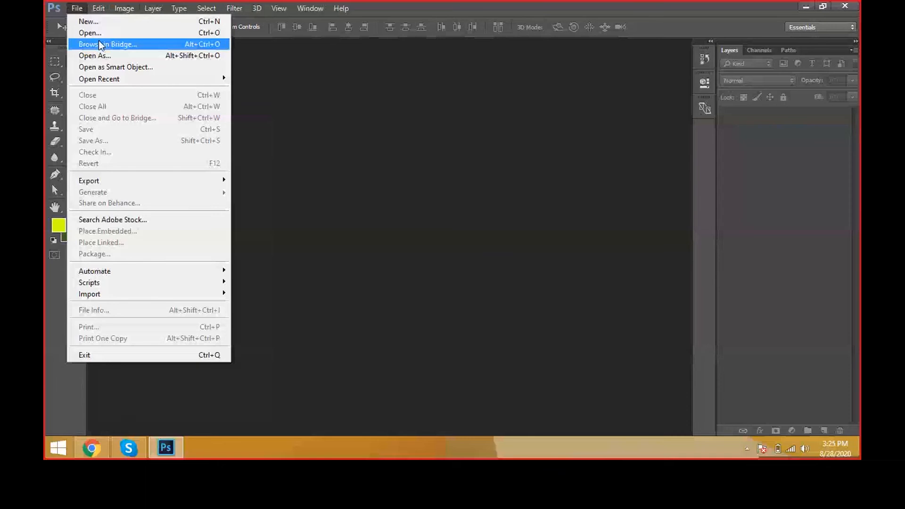
pyautogui.click(426, 325)
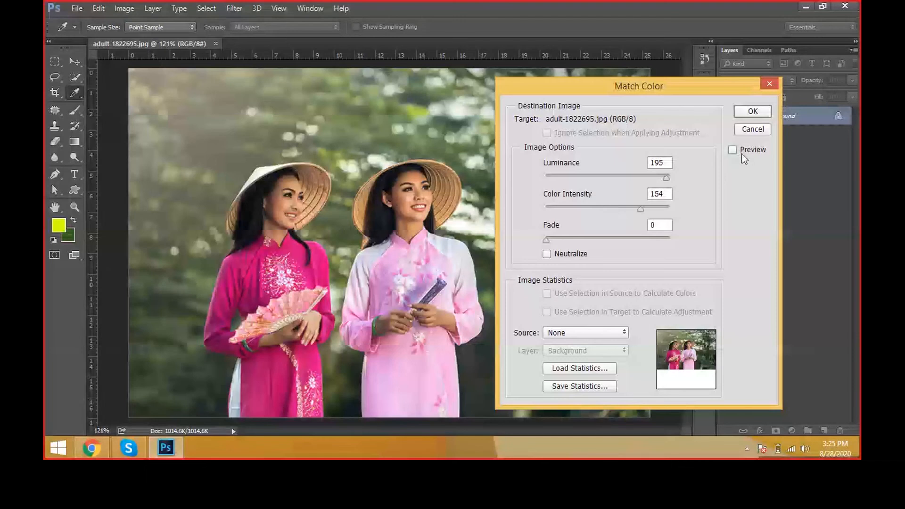
# Step: In Match Color, set Fade to 64 and toggle the preview to compare the photo with and without the adjustment
pyautogui.click(742, 154)
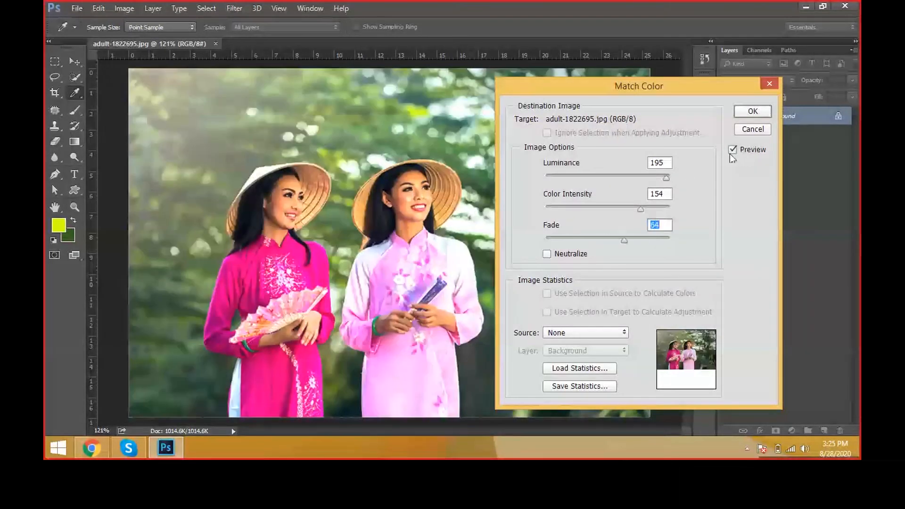
pyautogui.click(729, 153)
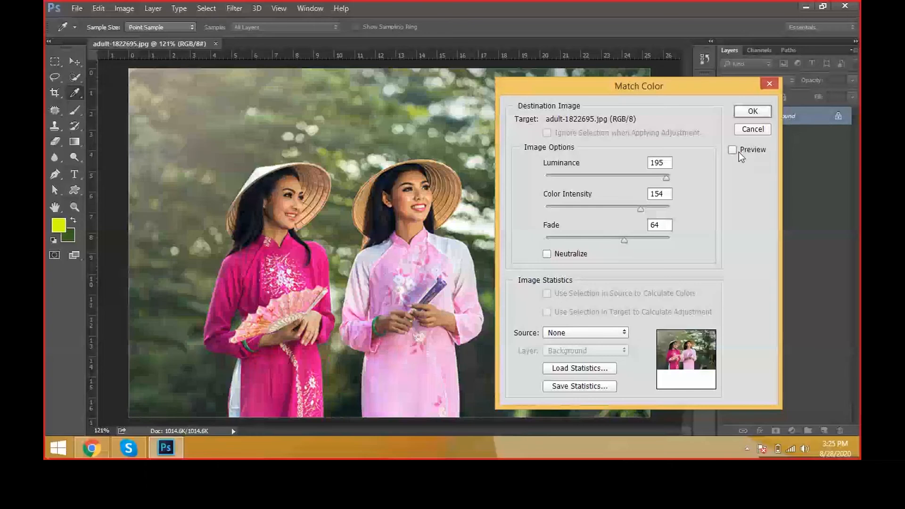
pyautogui.click(739, 152)
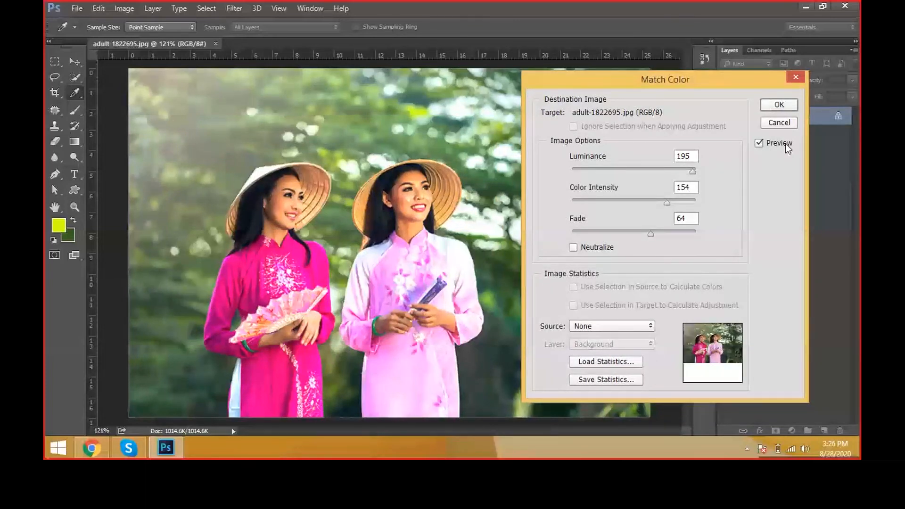
# Step: Start Replace Color on the dark pink dress, add more of its shades to the selection, and set Fuzziness to 69
pyautogui.click(363, 289)
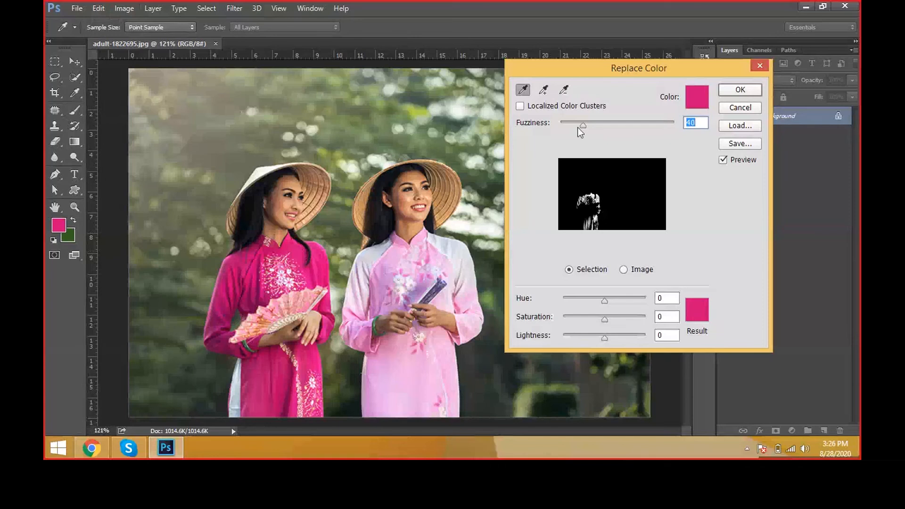
pyautogui.moveTo(581, 126); pyautogui.dragTo(599, 120)
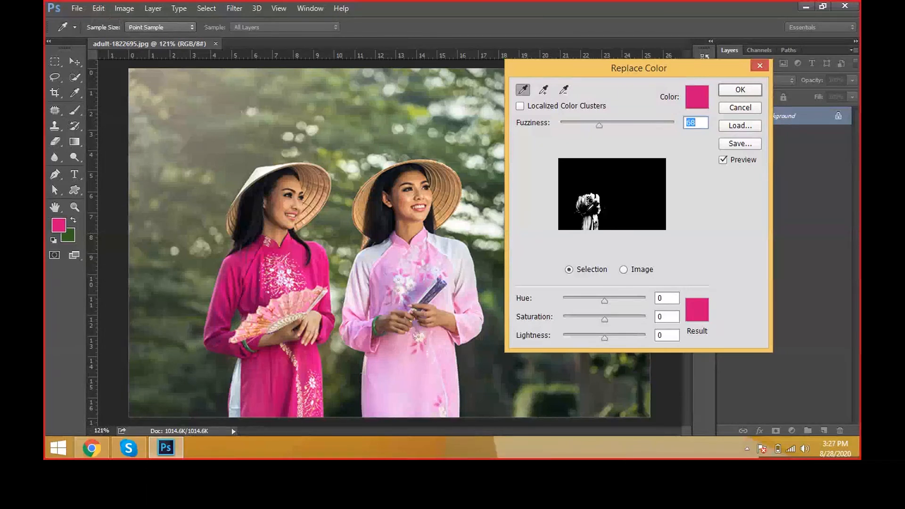
pyautogui.click(544, 91)
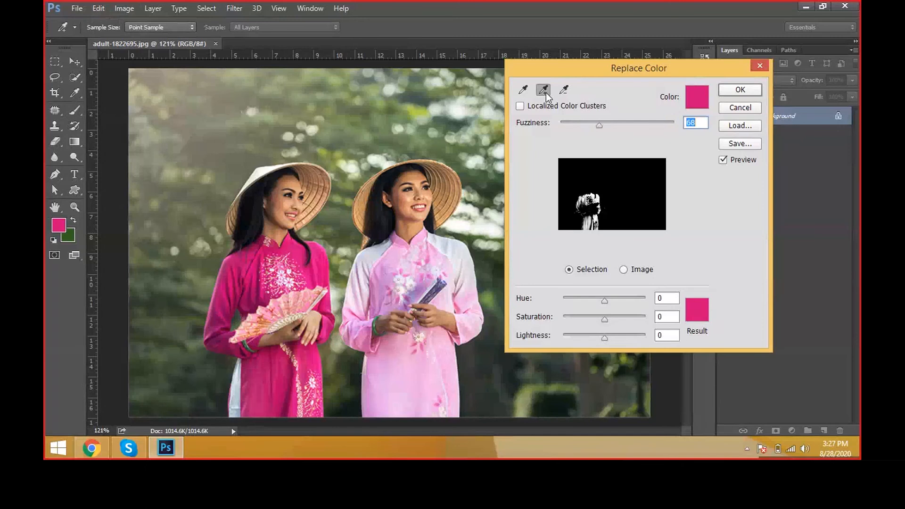
pyautogui.click(603, 200)
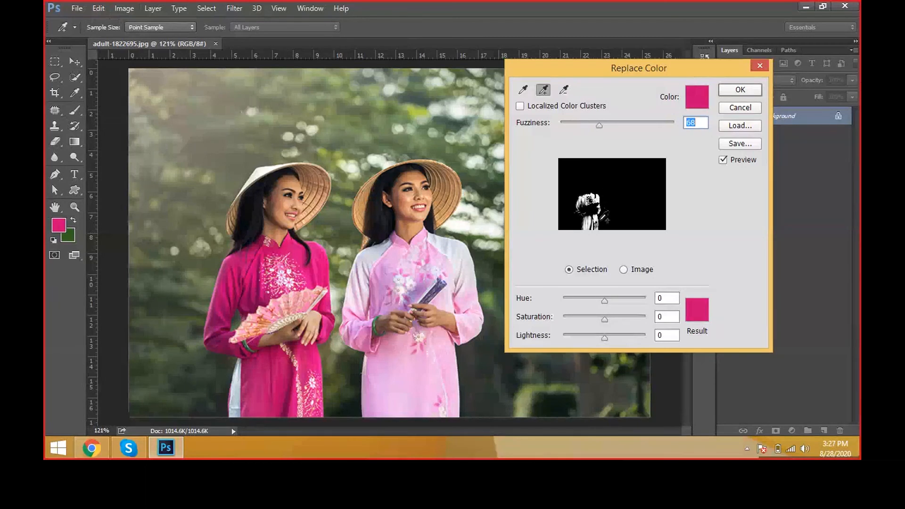
pyautogui.moveTo(597, 125)
pyautogui.mouseDown()
pyautogui.moveTo(610, 128)
pyautogui.moveTo(600, 124)
pyautogui.mouseUp()
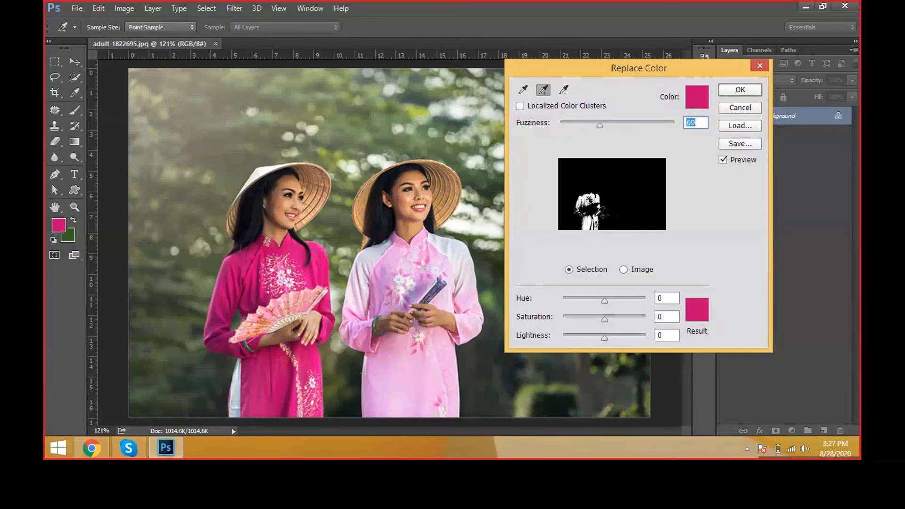
# Step: Try Hue -146 and +180 on the dress, add its darker pink, and set Hue +38, Saturation +40 and Lightness -9
pyautogui.moveTo(605, 301); pyautogui.dragTo(571, 314)
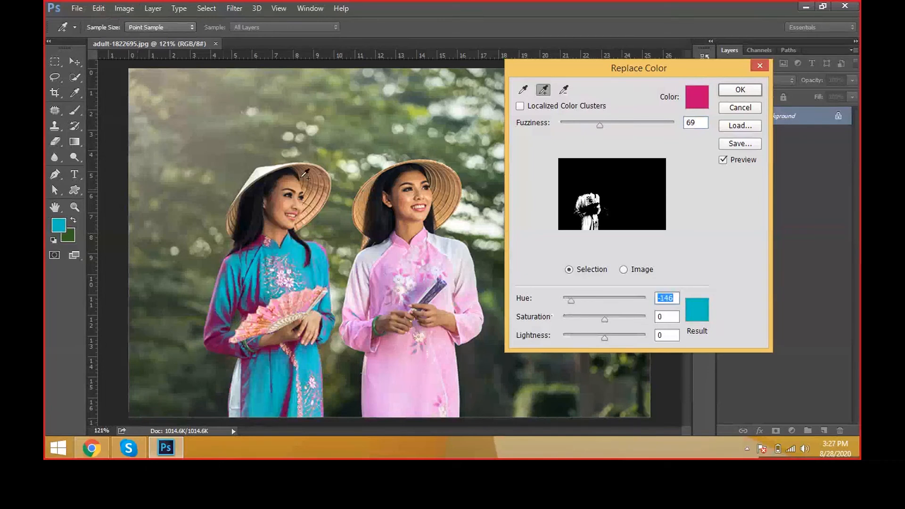
pyautogui.click(294, 342)
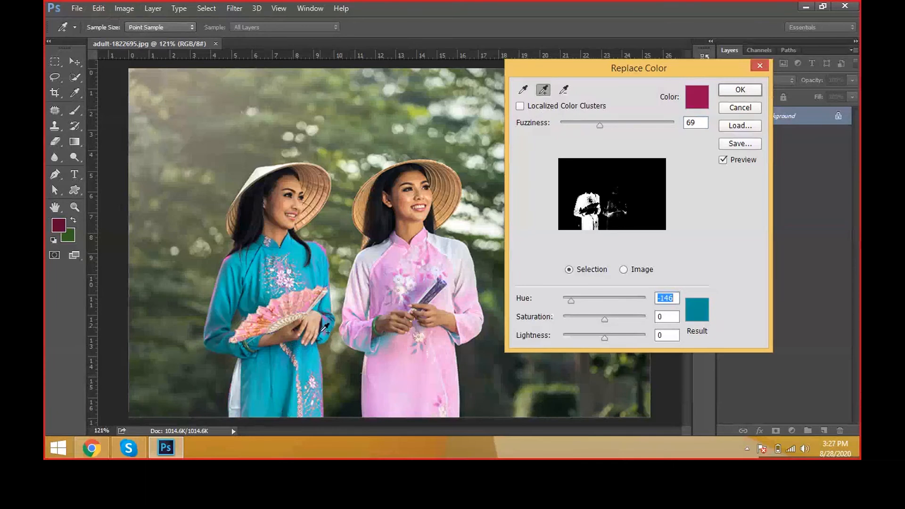
pyautogui.moveTo(573, 301); pyautogui.dragTo(650, 300)
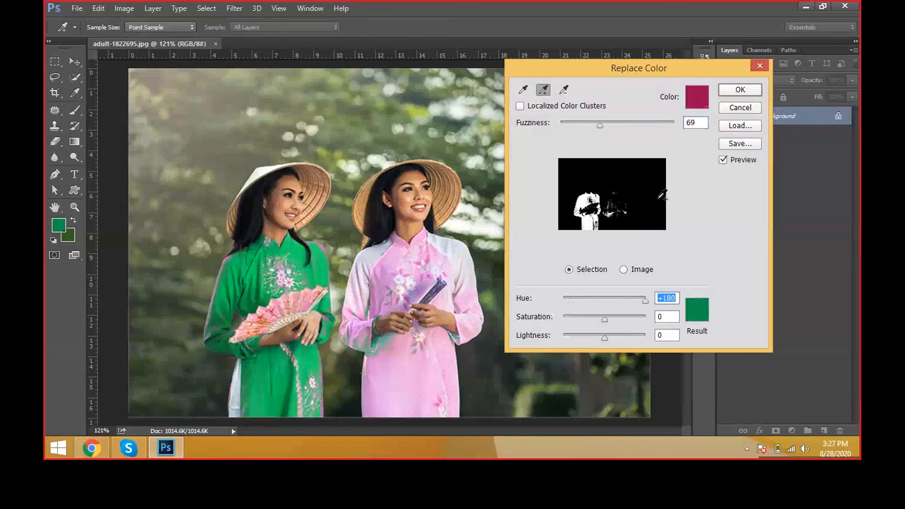
pyautogui.moveTo(625, 297); pyautogui.dragTo(600, 335)
pyautogui.moveTo(606, 304)
pyautogui.mouseDown()
pyautogui.moveTo(555, 304)
pyautogui.moveTo(613, 304)
pyautogui.mouseUp()
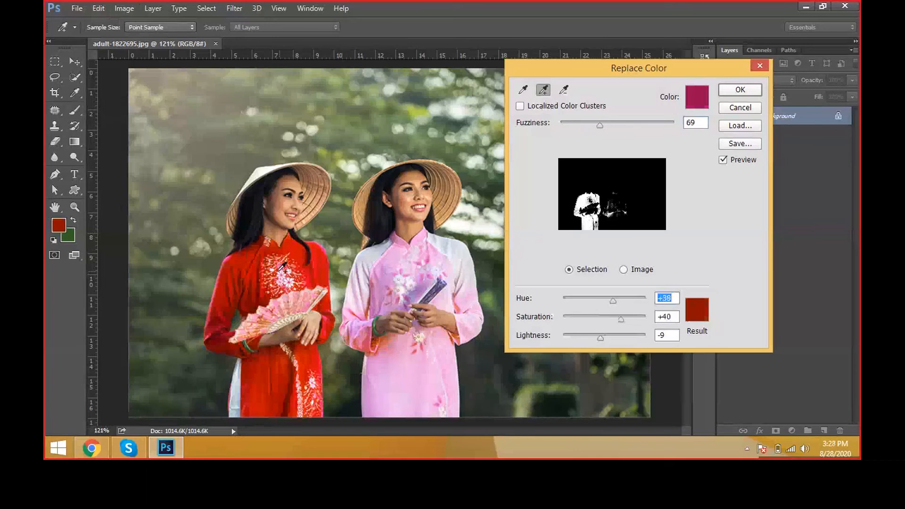
# Step: Set the replacement Hue to +44 and resample the dark pink dress as the color to replace
pyautogui.hotkey('ctrl', 'alt', 'z')
pyautogui.click(543, 90)
pyautogui.hotkey('ctrl', 'alt', 'z')
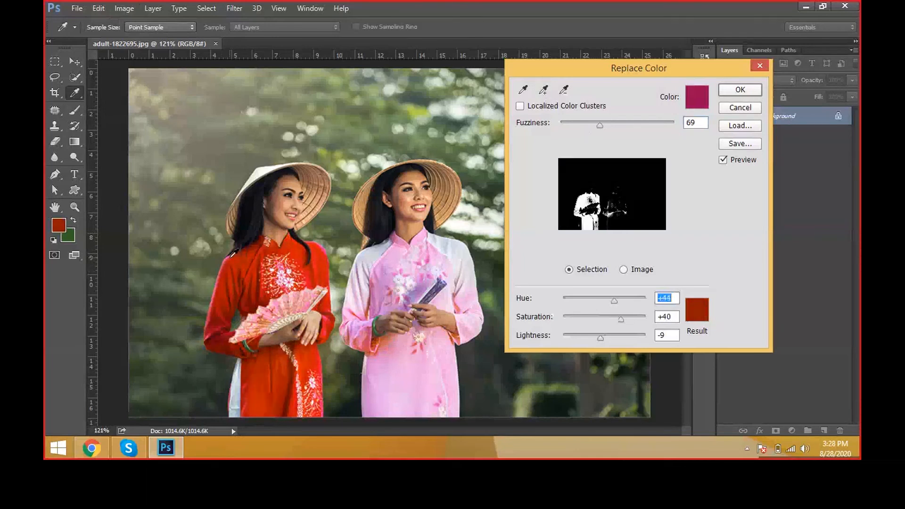
pyautogui.click(243, 277)
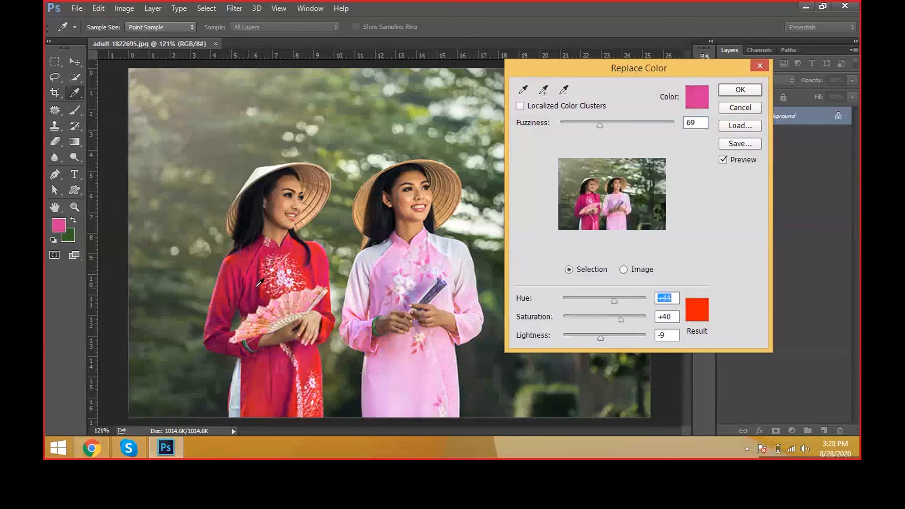
pyautogui.click(240, 263)
pyautogui.click(243, 266)
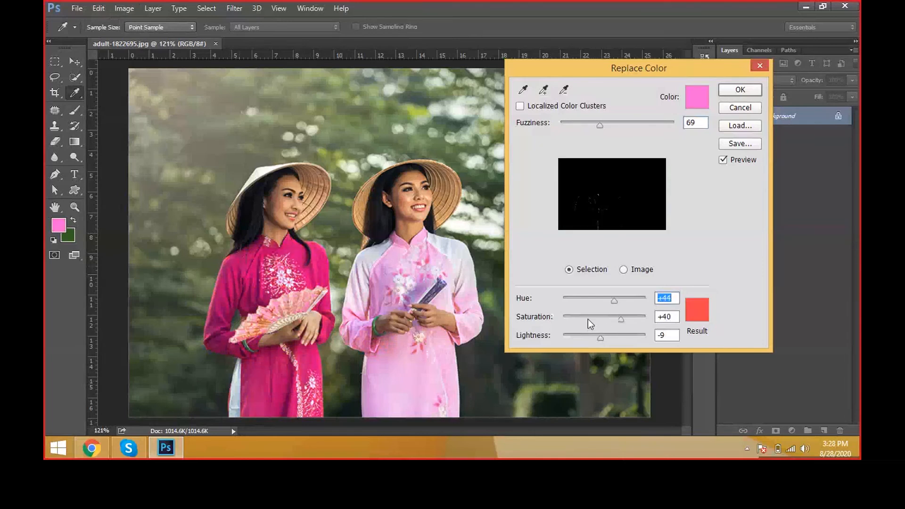
# Step: Set the replacement Saturation to +100 and close the Replace Color adjustment
pyautogui.moveTo(587, 318); pyautogui.dragTo(693, 322)
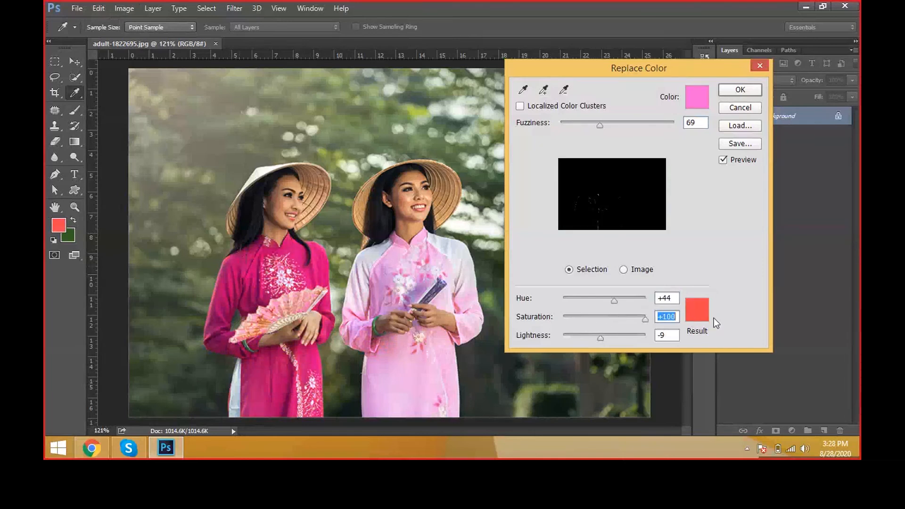
pyautogui.press('v')
pyautogui.click(740, 90)
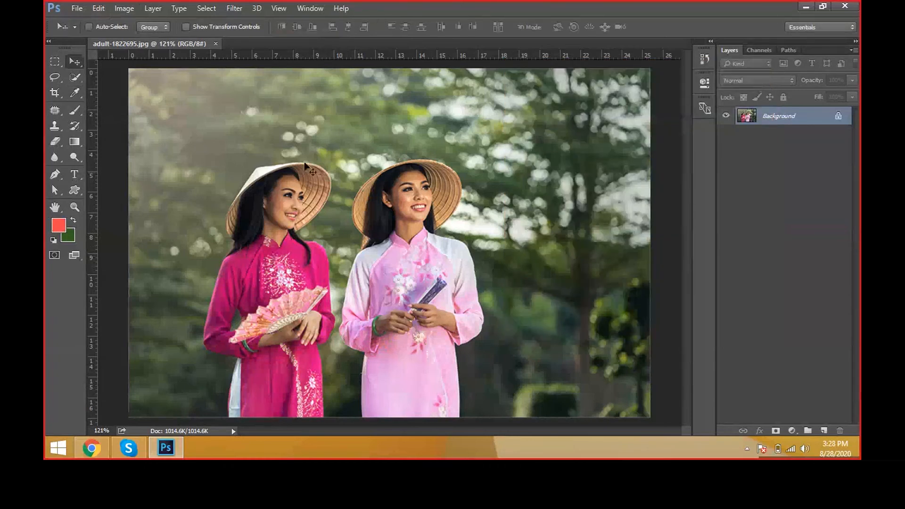
# Step: Start Replace Color again and add the dark pink dress's shades to the color selection
pyautogui.click(125, 9)
pyautogui.moveTo(225, 44)
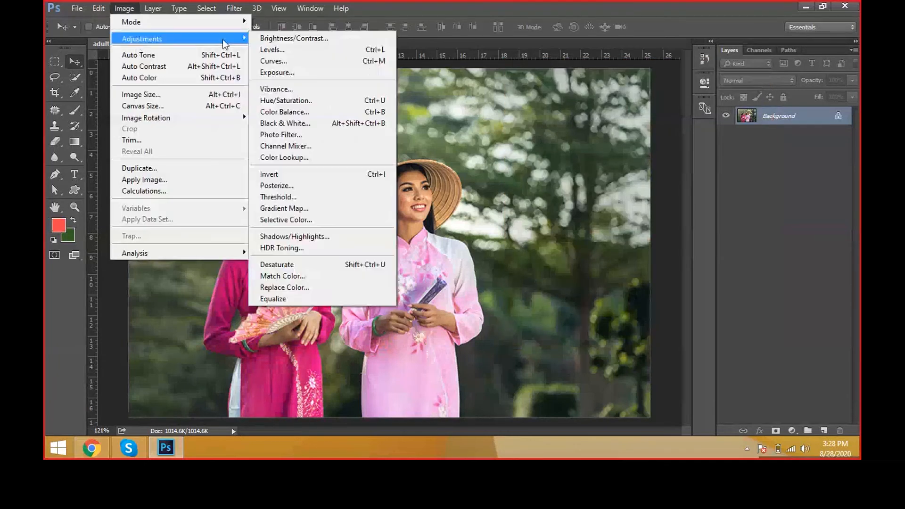
pyautogui.click(323, 289)
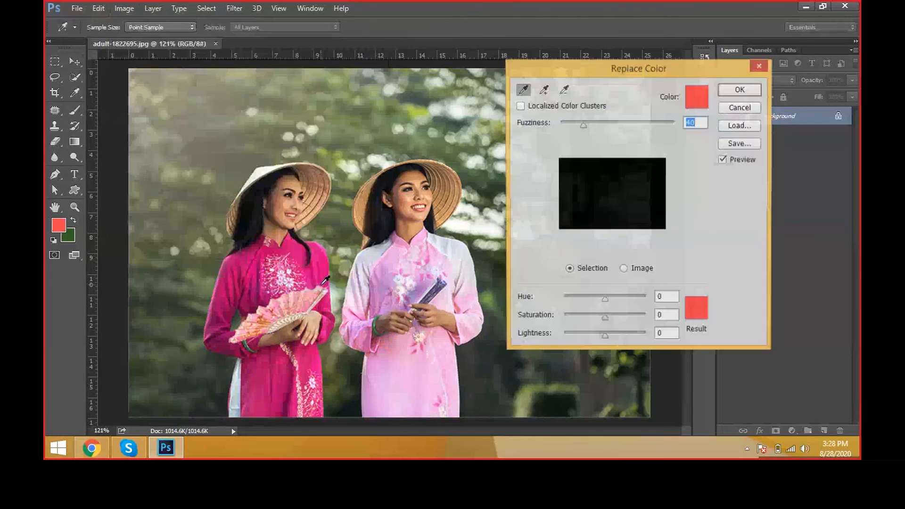
pyautogui.click(297, 283)
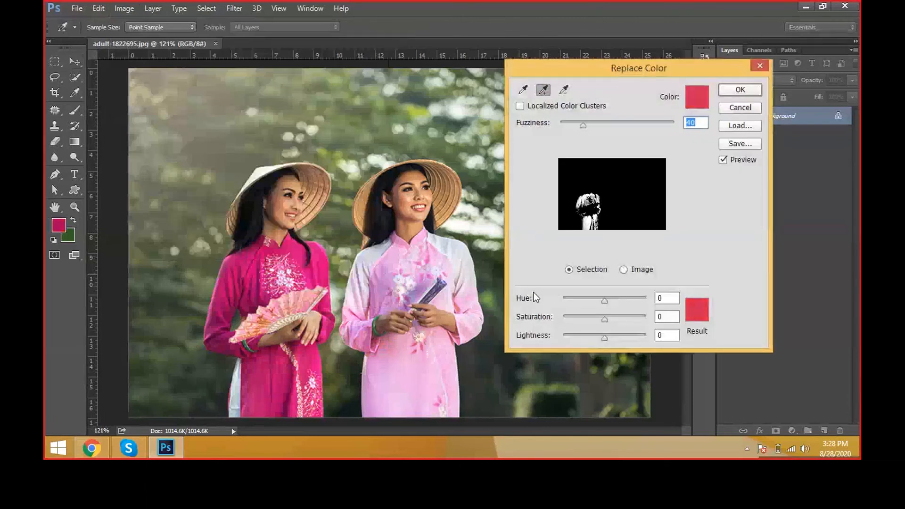
# Step: Set Hue to +41, try Fuzziness 78 and 59, add the dress's darker pink, and shift the hue to blue
pyautogui.moveTo(604, 300)
pyautogui.mouseDown()
pyautogui.moveTo(621, 299)
pyautogui.moveTo(613, 300)
pyautogui.mouseUp()
pyautogui.moveTo(599, 127); pyautogui.dragTo(604, 126)
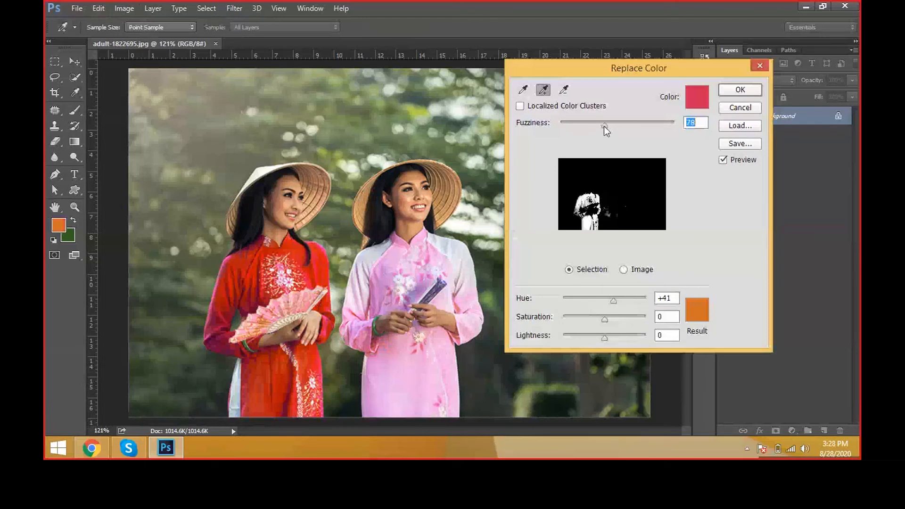
pyautogui.moveTo(604, 126); pyautogui.dragTo(594, 126)
pyautogui.click(287, 350)
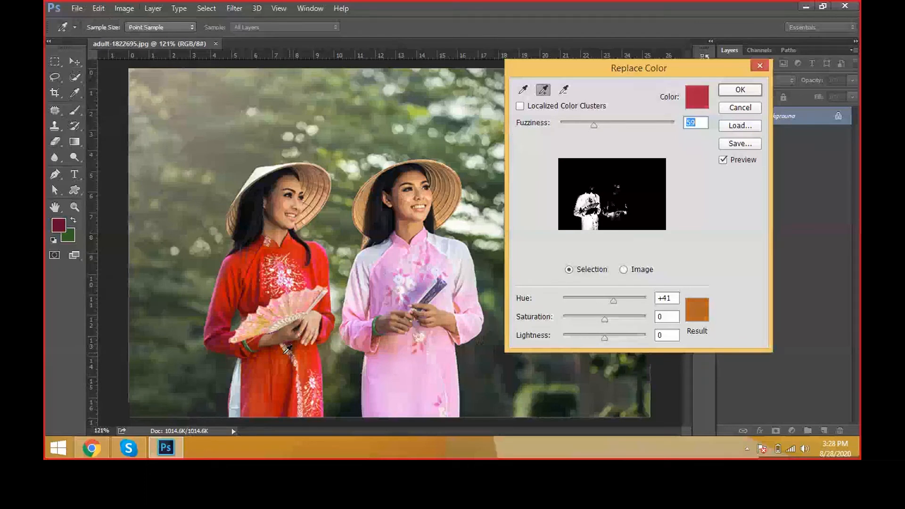
pyautogui.moveTo(613, 301); pyautogui.dragTo(580, 300)
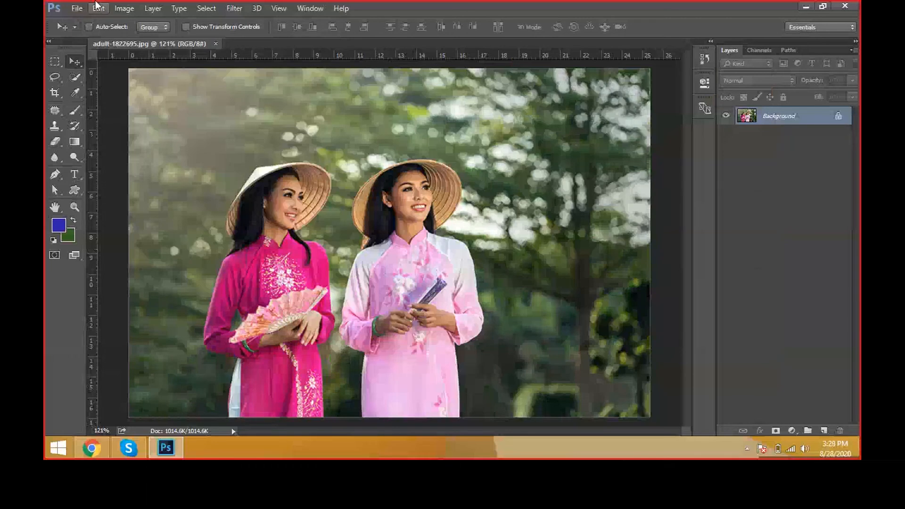
pyautogui.click(123, 8)
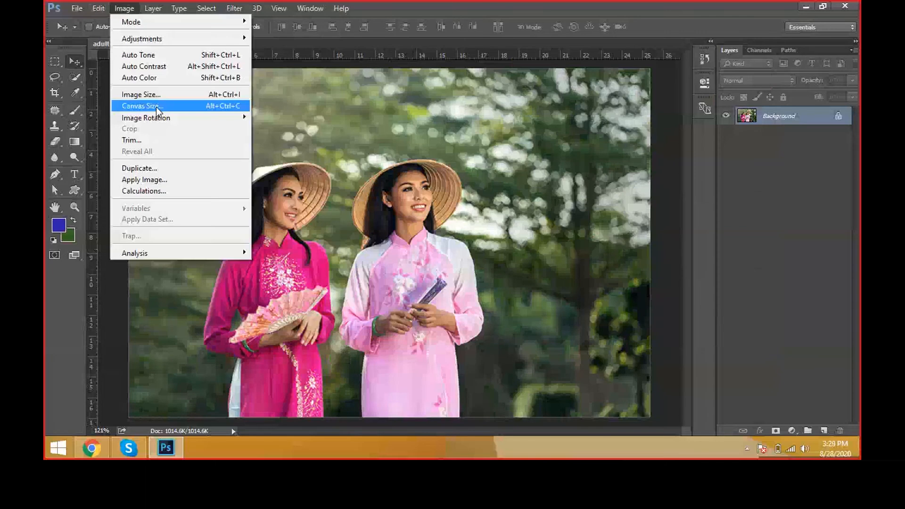
pyautogui.moveTo(155, 39)
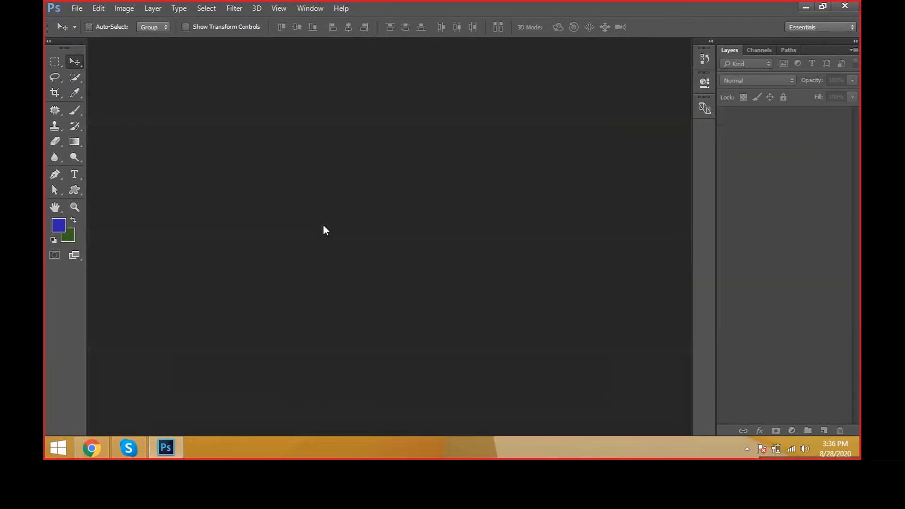
# Step: Open the black-and-white photo adult-1822695-001.jpg
pyautogui.doubleClick(323, 224)
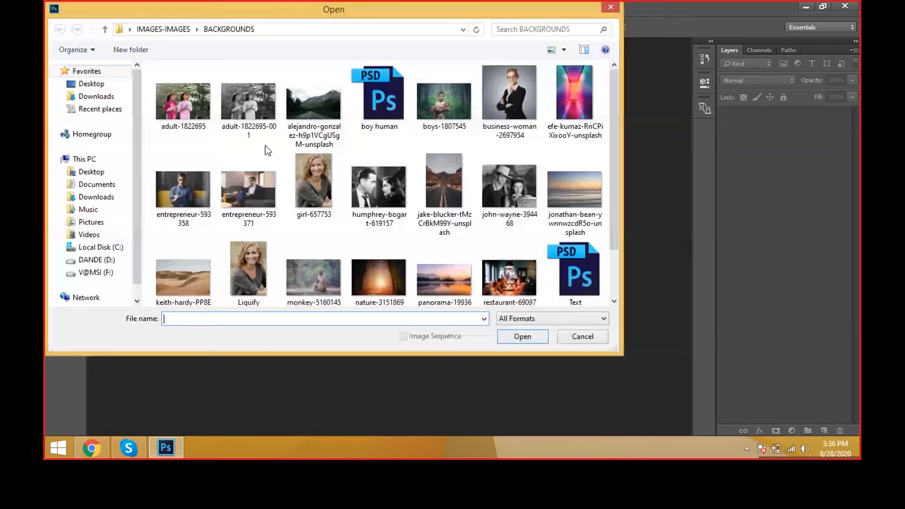
pyautogui.doubleClick(256, 128)
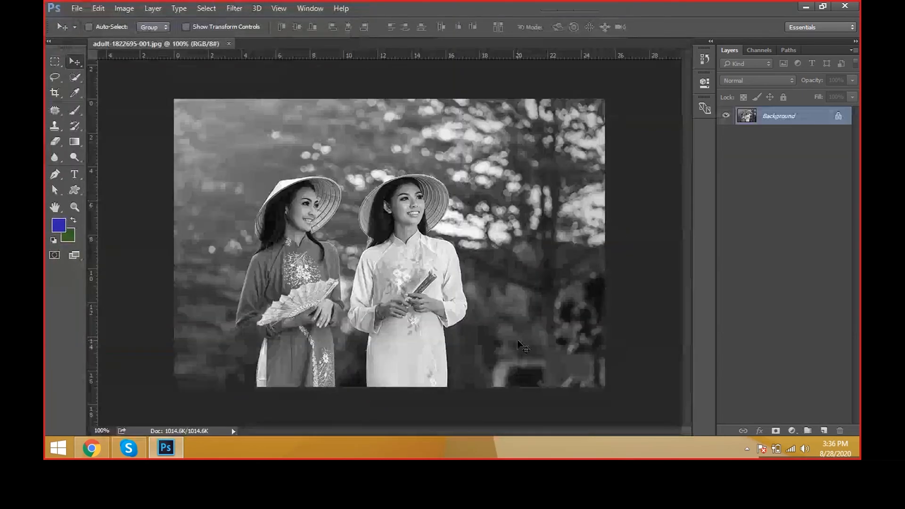
# Step: Start a Pen tool path at the hem of the darker dress and trace the skirt's outer edge up to the sleeve cuff
pyautogui.hotkey('ctrl', '+')
pyautogui.hotkey('ctrl', '+')
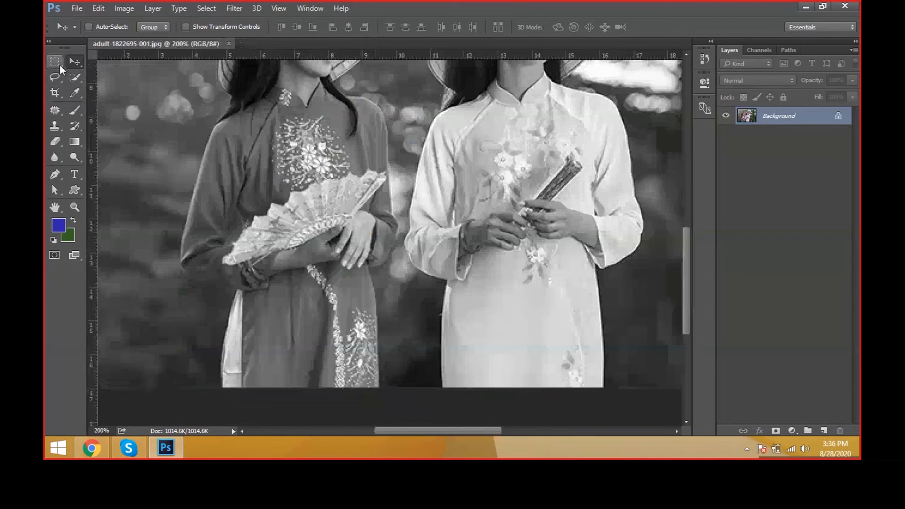
pyautogui.click(65, 175)
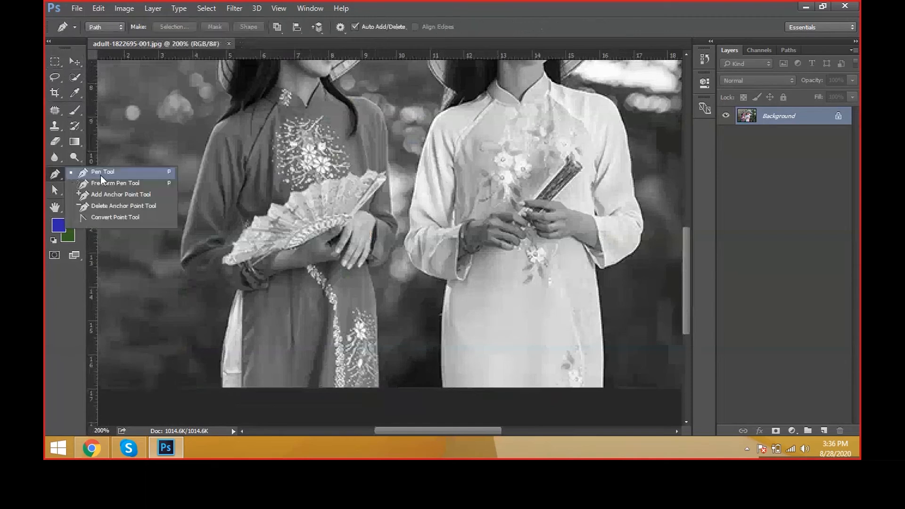
pyautogui.click(100, 175)
pyautogui.moveTo(288, 317); pyautogui.dragTo(296, 298)
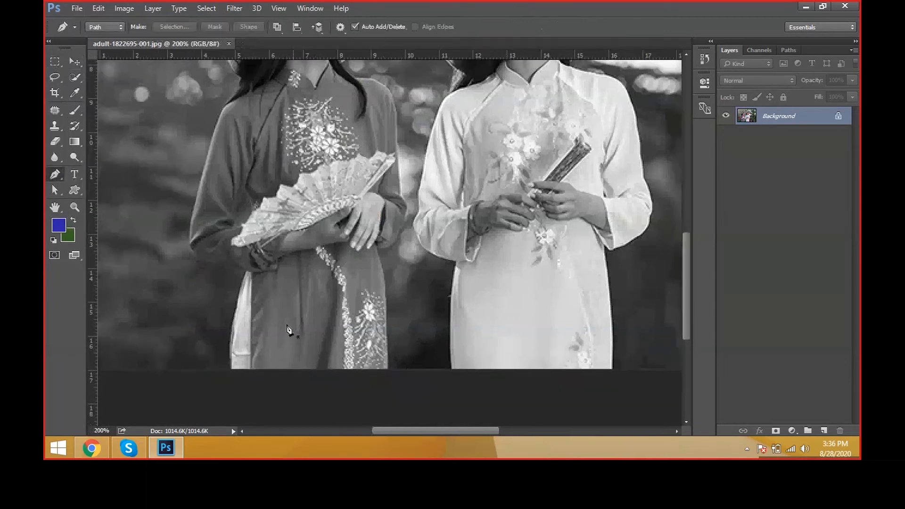
pyautogui.click(253, 370)
pyautogui.click(251, 305)
pyautogui.click(253, 273)
pyautogui.click(278, 268)
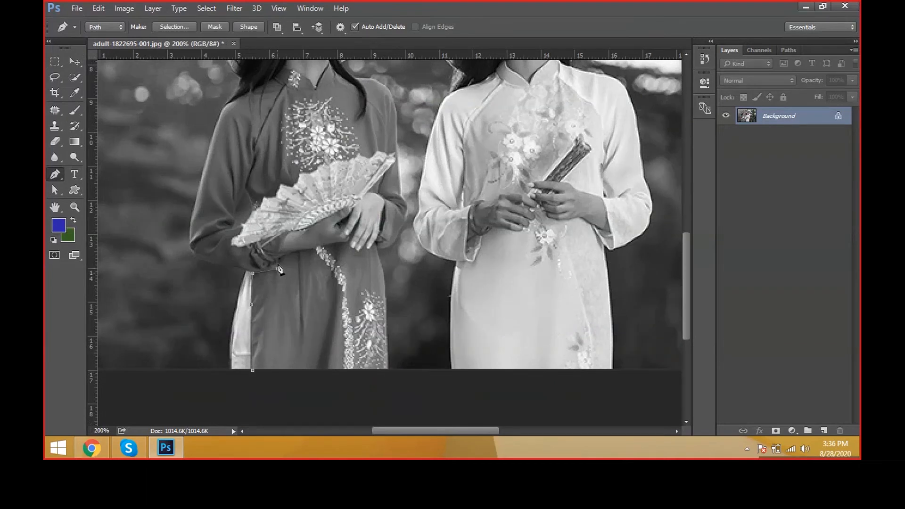
# Step: Continue the path along the skirt's upper boundary, beneath the forearm and around the fingertips
pyautogui.click(278, 259)
pyautogui.click(296, 253)
pyautogui.click(337, 245)
pyautogui.click(348, 239)
pyautogui.scroll(3, 370, 247)
pyautogui.click(369, 242)
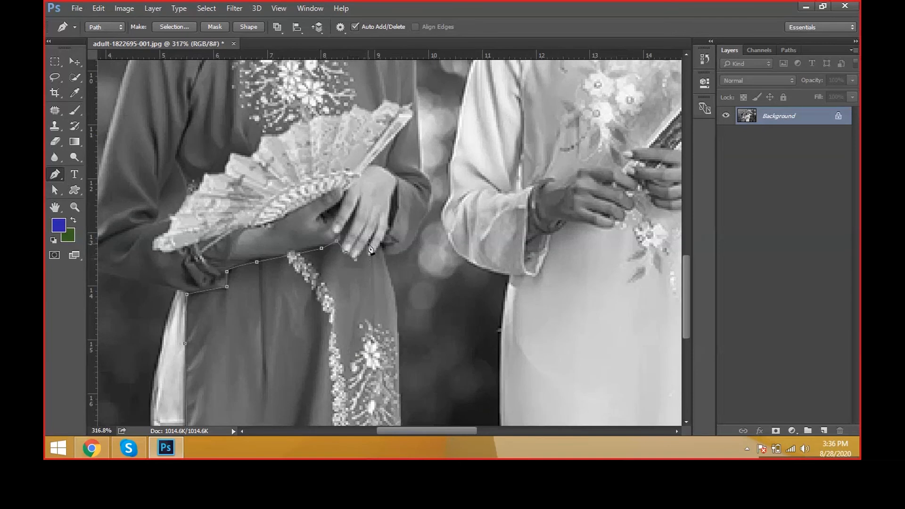
pyautogui.click(371, 254)
pyautogui.click(378, 249)
pyautogui.click(381, 243)
# Step: Trace the path down the skirt's remaining side and close it below the photo's bottom edge
pyautogui.moveTo(403, 316); pyautogui.dragTo(388, 214)
pyautogui.click(385, 232)
pyautogui.click(385, 305)
pyautogui.click(389, 352)
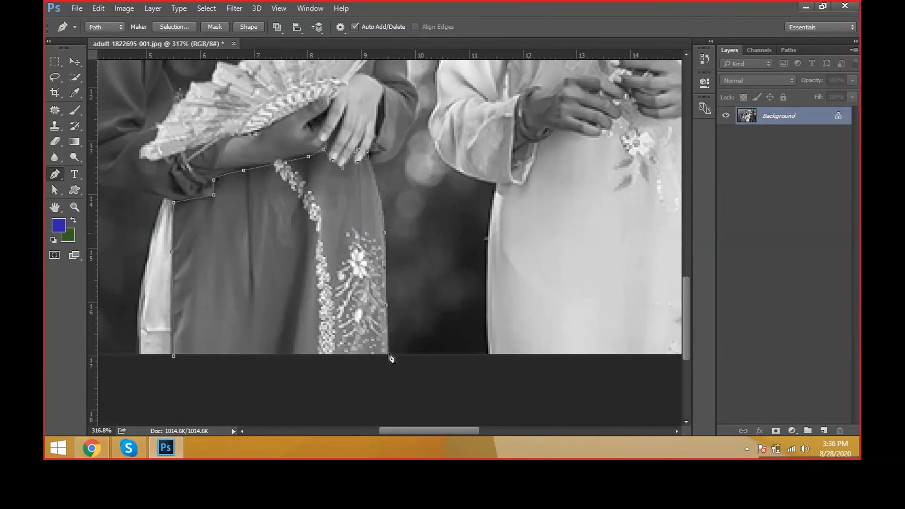
pyautogui.click(388, 367)
pyautogui.click(247, 367)
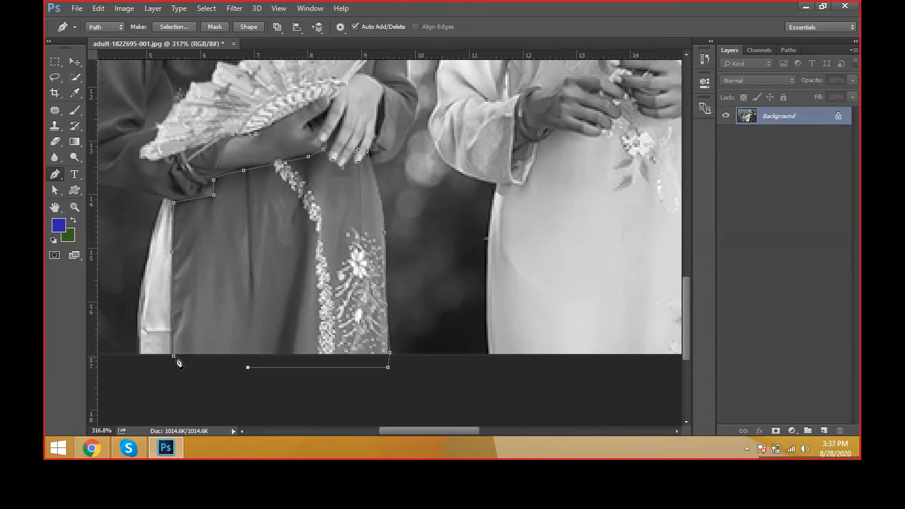
pyautogui.click(177, 358)
# Step: Convert the closed skirt path to a selection and feather it by 1 pixel
pyautogui.scroll(-3, 301, 336)
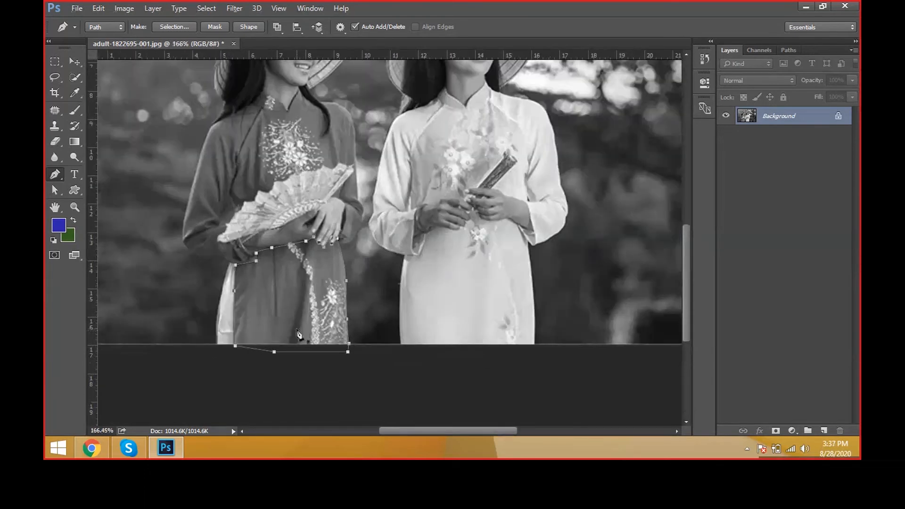
pyautogui.scroll(-2, 298, 334)
pyautogui.hotkey('ctrl', 'Return')
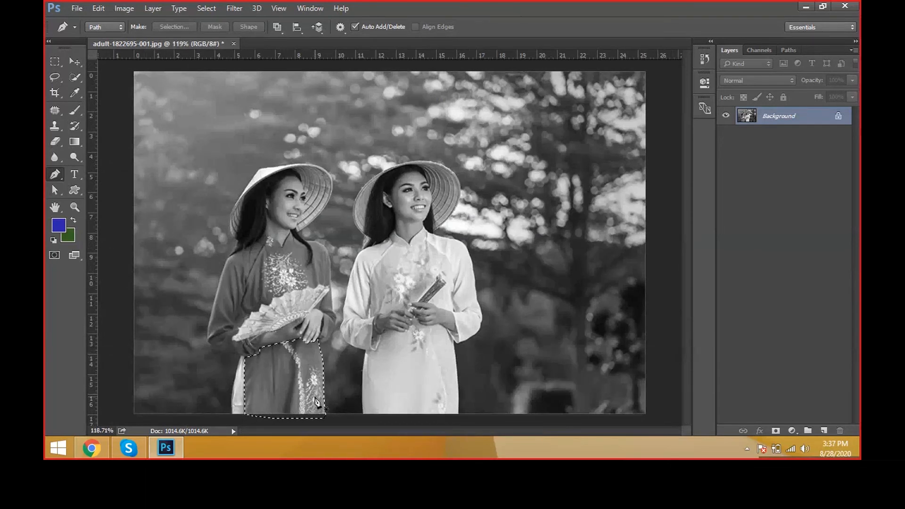
pyautogui.hotkey('shift', 'F6')
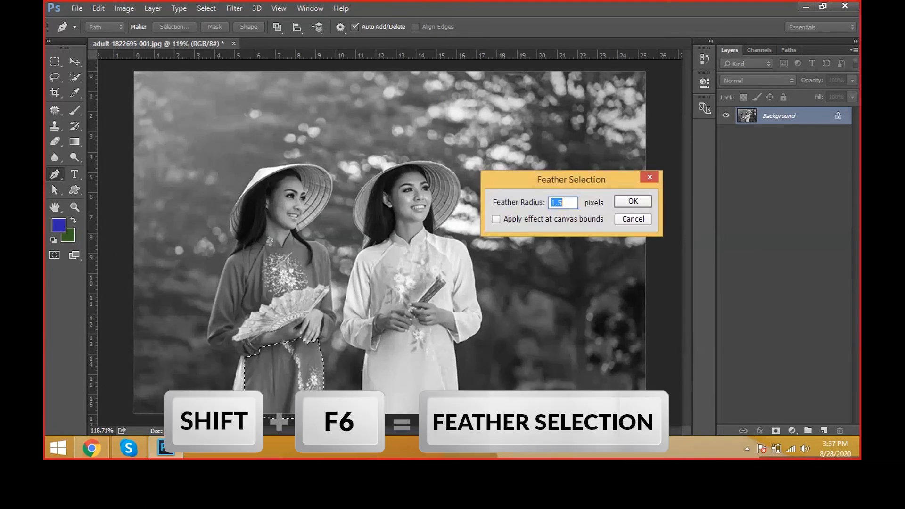
pyautogui.write('1')
pyautogui.click(637, 203)
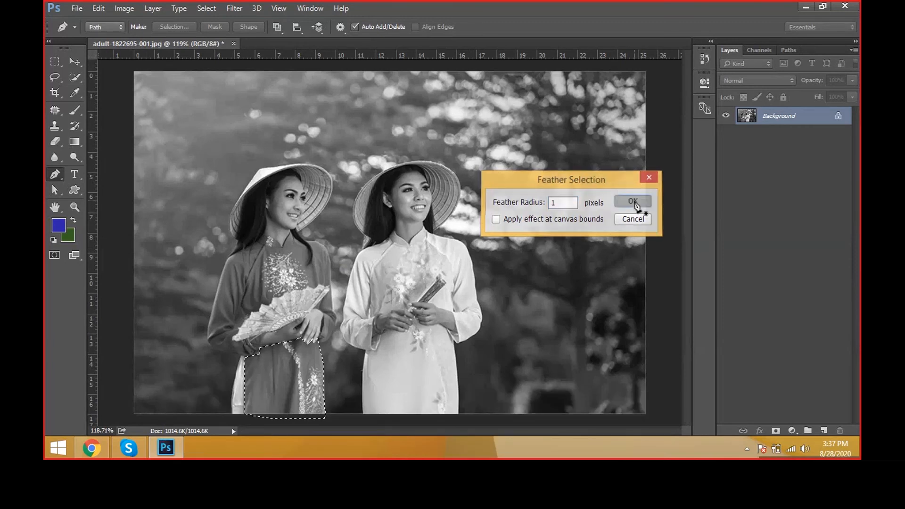
# Step: Copy the selected skirt area to a new layer and rename that layer Dress 1
pyautogui.press('v')
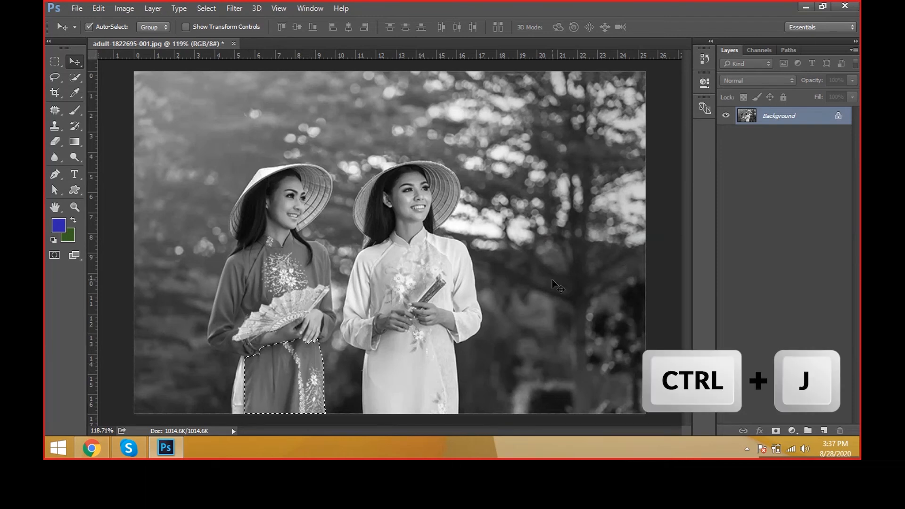
pyautogui.hotkey('ctrl', 'j')
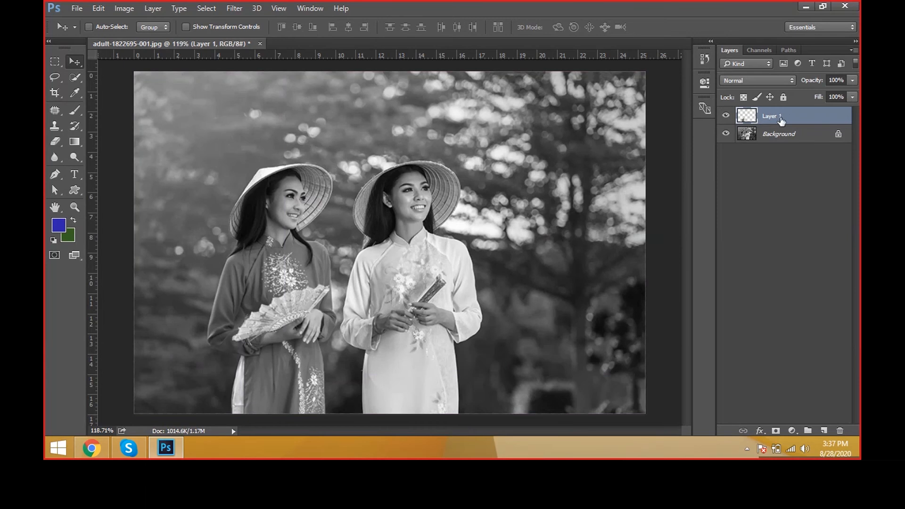
pyautogui.doubleClick(777, 116)
pyautogui.write('Dress 1')
pyautogui.press('Return')
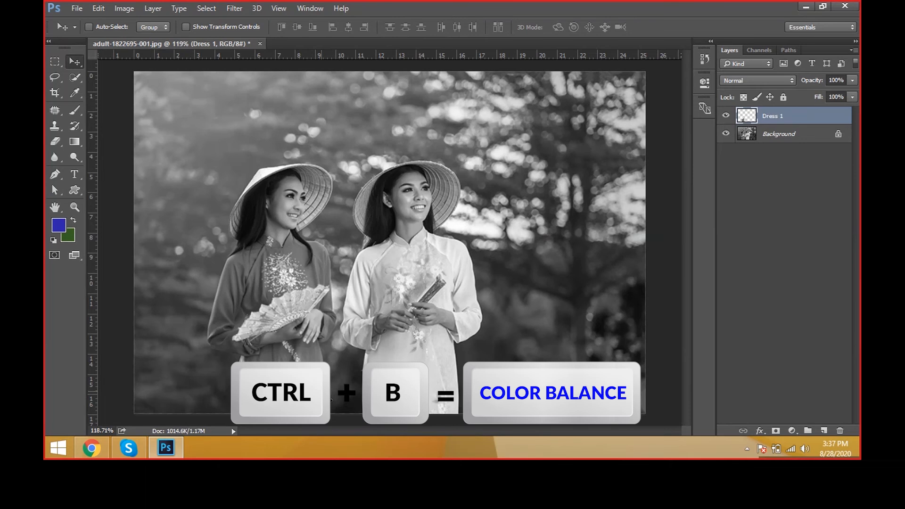
pyautogui.hotkey('ctrl', '+')
pyautogui.hotkey('ctrl', 'b')
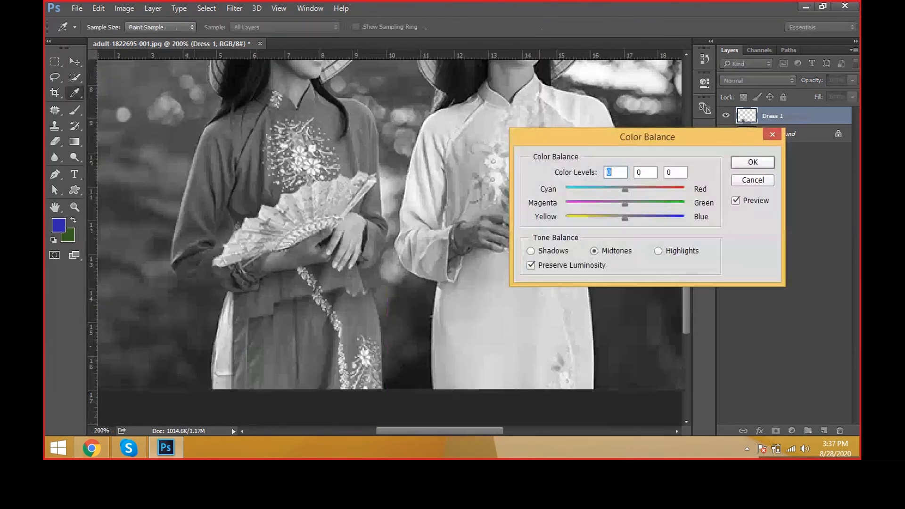
pyautogui.press('Escape')
pyautogui.press('v')
pyautogui.click(124, 8)
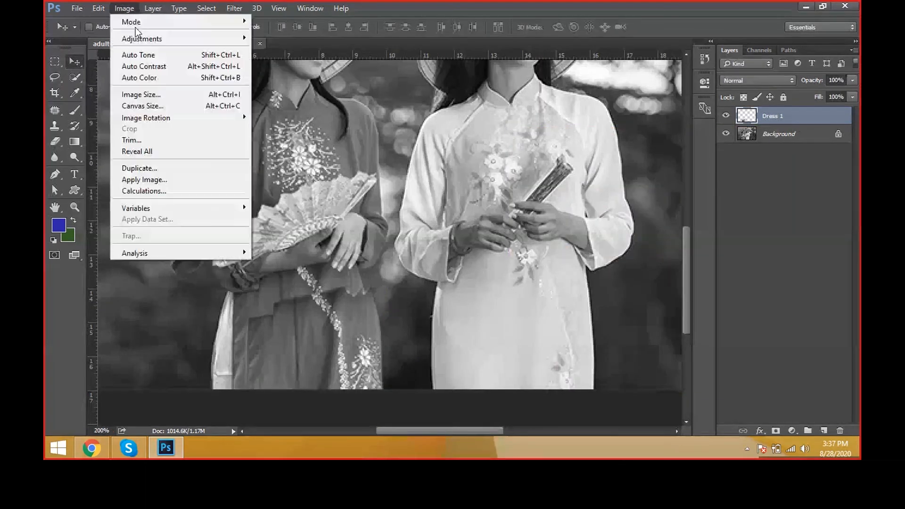
pyautogui.moveTo(142, 39)
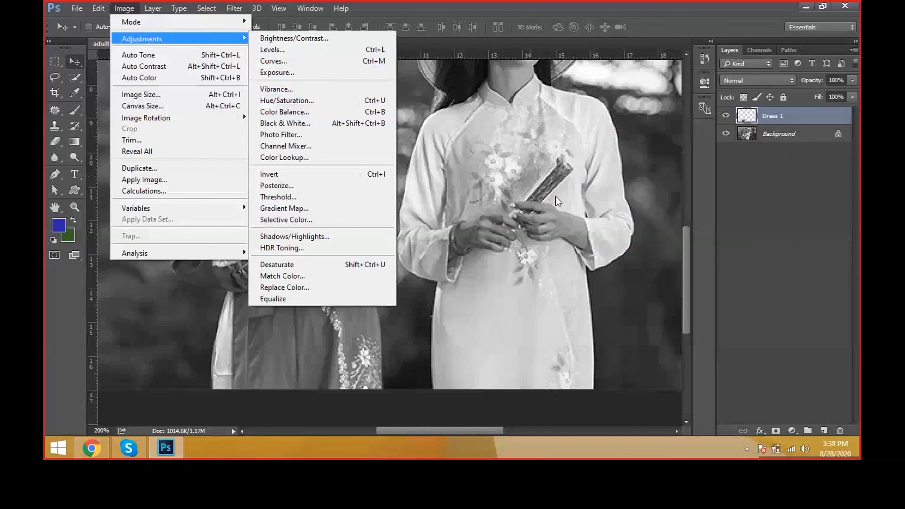
# Step: Start Color Balance on the Dress 1 layer and set the midtone levels to +68, +100 and -100
pyautogui.hotkey('ctrl', 'b')
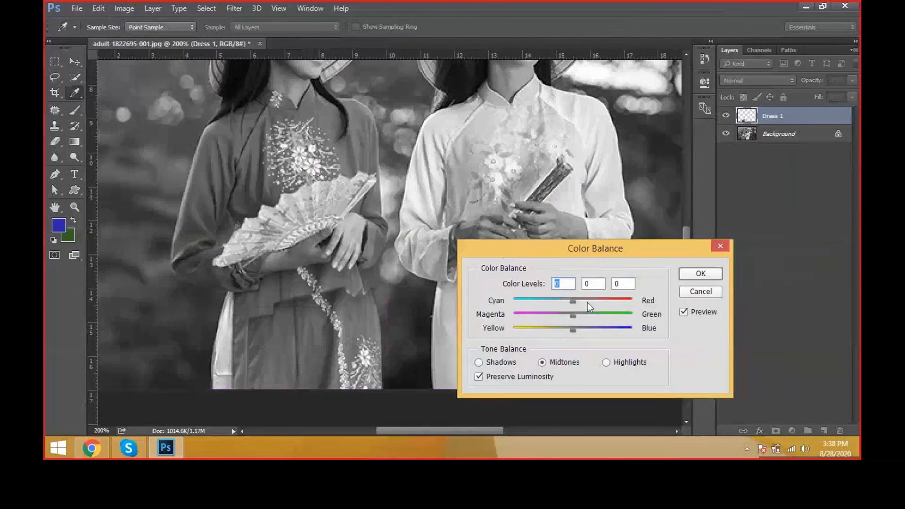
pyautogui.moveTo(587, 301); pyautogui.dragTo(497, 330)
pyautogui.press('Escape')
pyautogui.hotkey('ctrl', 'b')
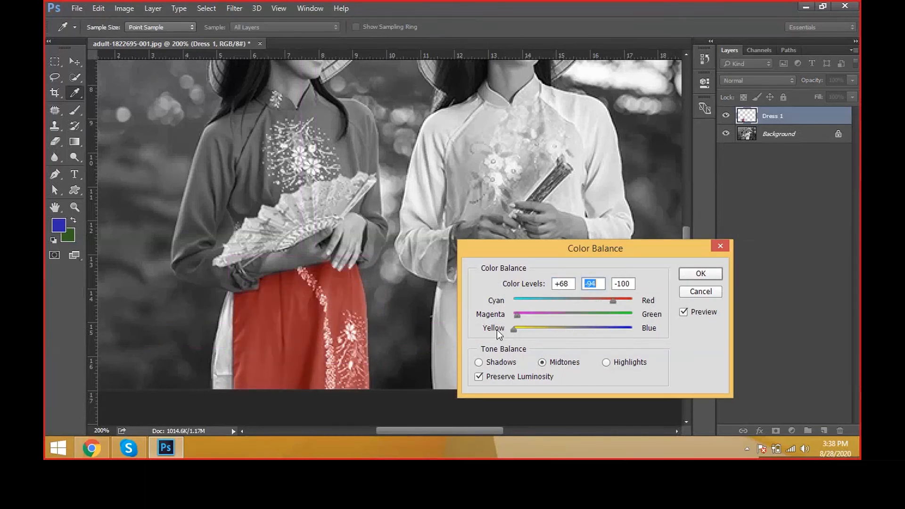
pyautogui.moveTo(561, 318); pyautogui.dragTo(514, 333)
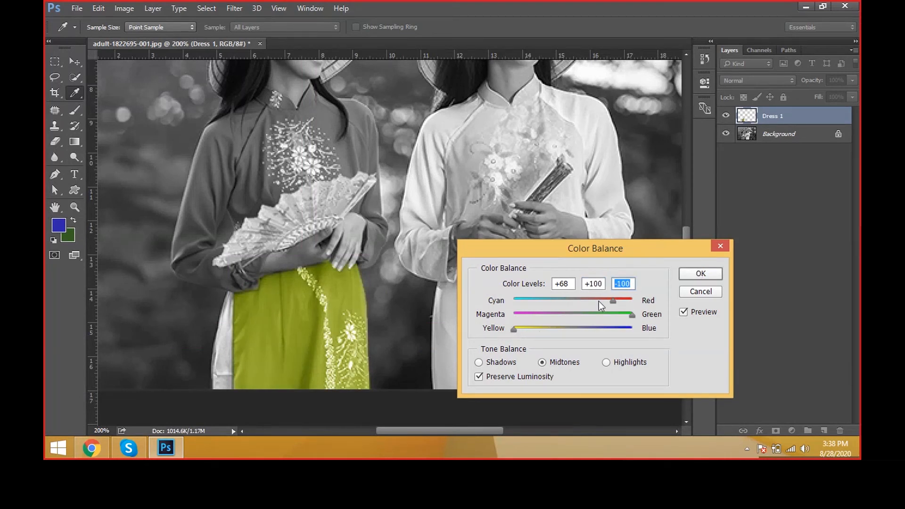
# Step: Shift the highlights toward green, set the shadow levels to 0, +39 and -59, and apply the Color Balance
pyautogui.click(605, 363)
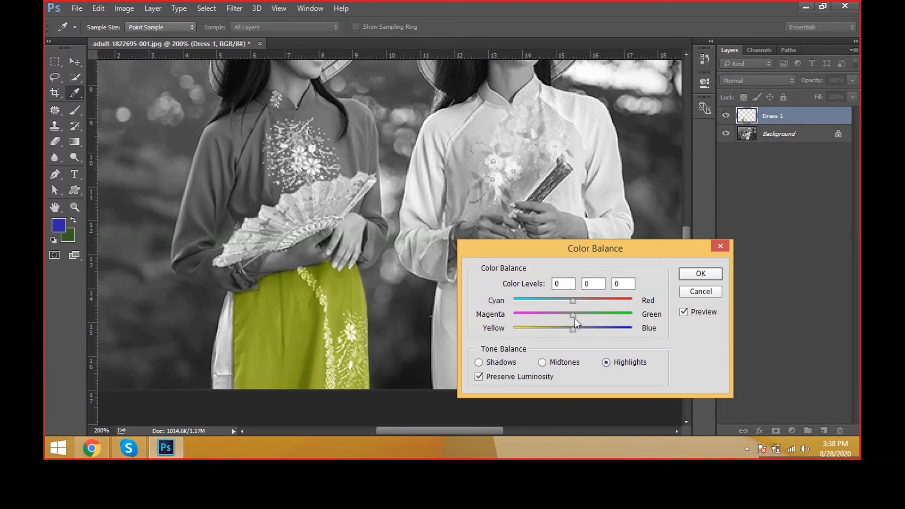
pyautogui.moveTo(575, 318); pyautogui.dragTo(605, 315)
pyautogui.moveTo(572, 329); pyautogui.dragTo(538, 332)
pyautogui.click(480, 362)
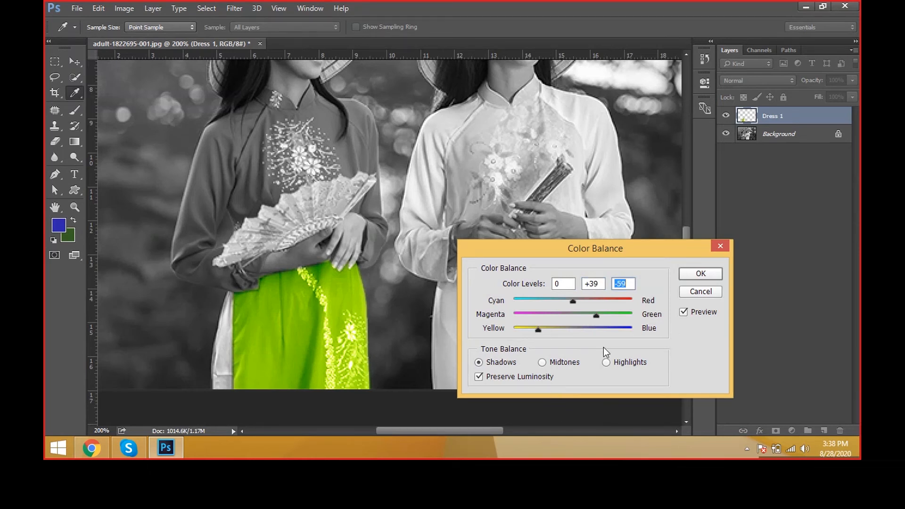
pyautogui.click(542, 362)
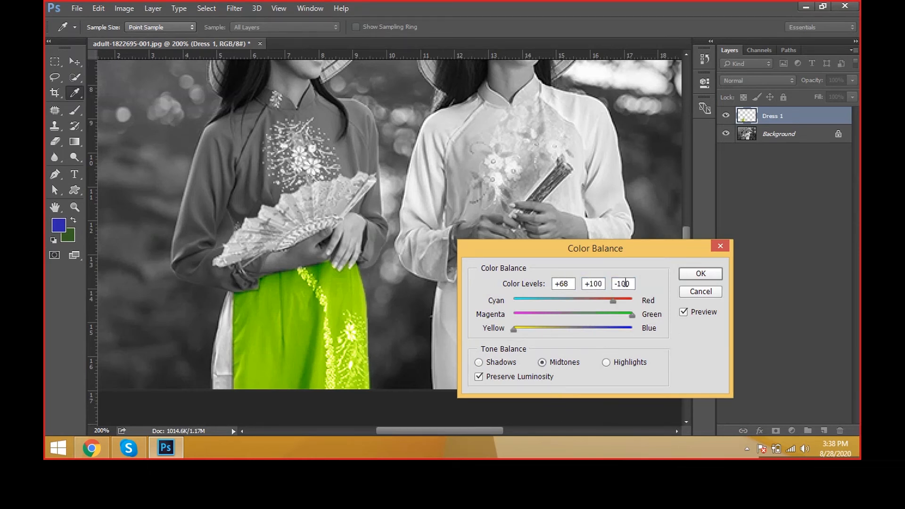
pyautogui.click(625, 361)
pyautogui.click(700, 274)
pyautogui.press('v')
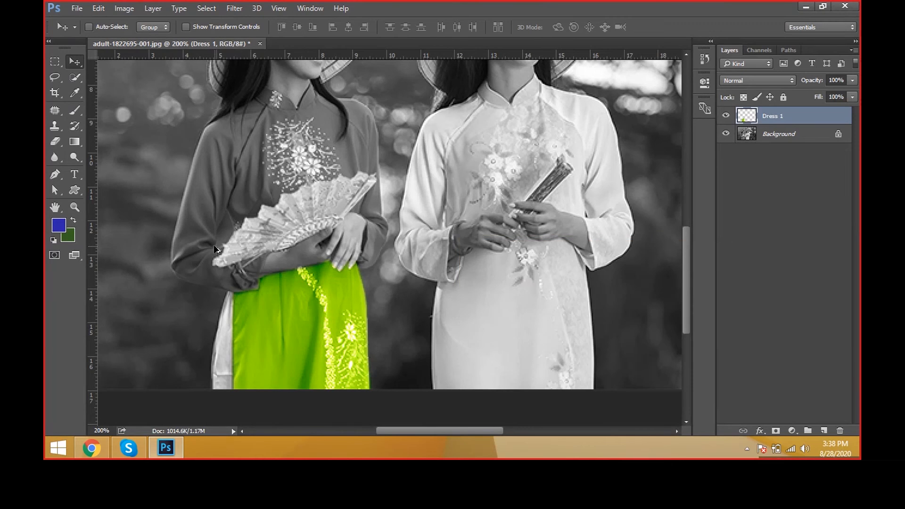
# Step: Start a new Pen path at the cuff beside the green skirt and trace the cuff's lower edge
pyautogui.scroll(-2, 214, 250)
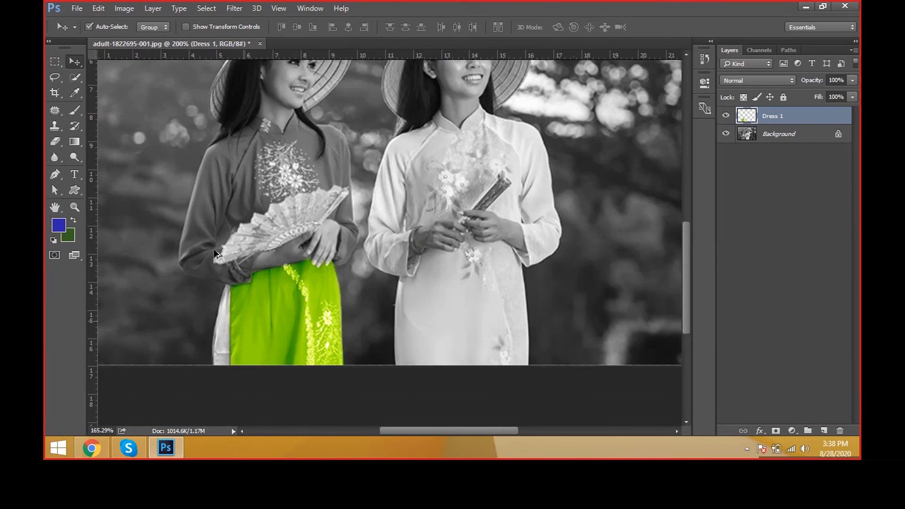
pyautogui.scroll(2, 214, 252)
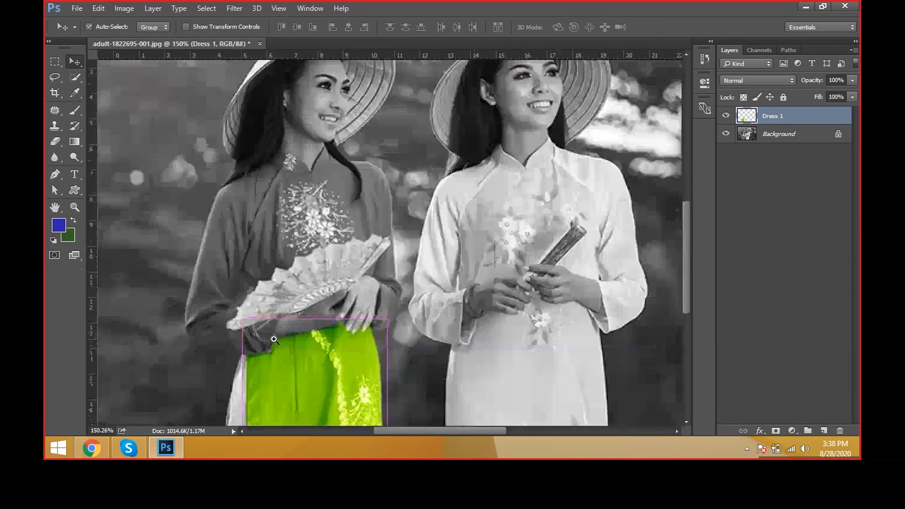
pyautogui.press('p')
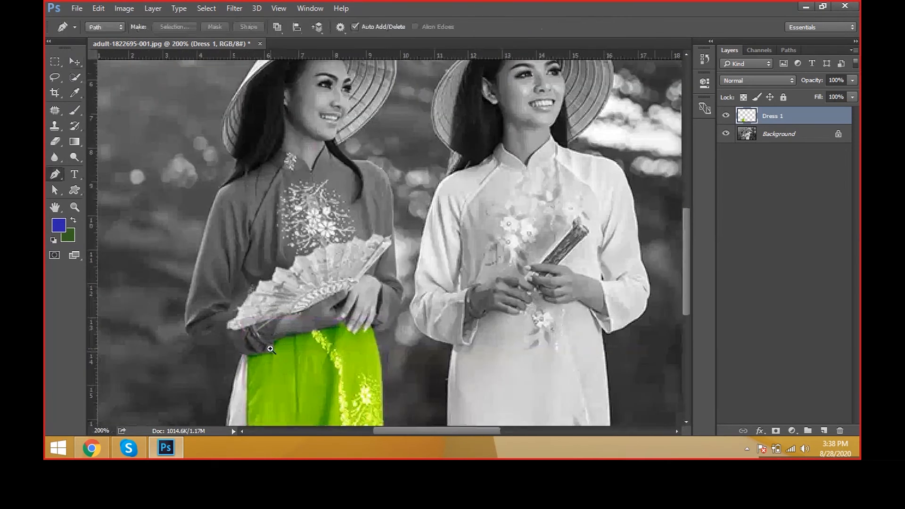
pyautogui.keyDown('ctrl'); pyautogui.click(270, 348); pyautogui.keyUp('ctrl')
pyautogui.click(275, 337)
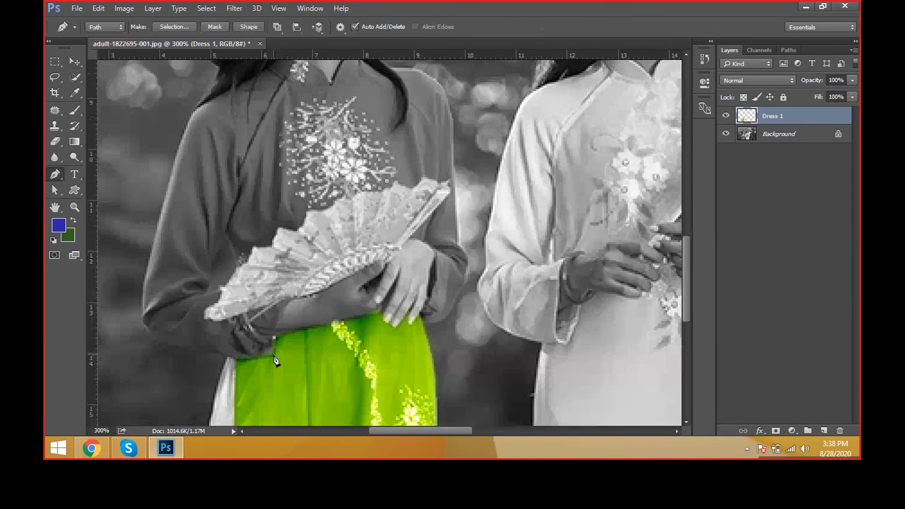
pyautogui.click(274, 355)
pyautogui.click(242, 359)
# Step: Continue the path along the underside of the sleeve, around the elbow and up the outer arm
pyautogui.moveTo(229, 357); pyautogui.dragTo(224, 356)
pyautogui.click(189, 348)
pyautogui.click(146, 332)
pyautogui.moveTo(147, 328); pyautogui.dragTo(146, 323)
pyautogui.moveTo(147, 286); pyautogui.dragTo(151, 253)
# Step: Continue the path over the shoulder and along the edge of the hair up to the base of the neck
pyautogui.scroll(4, 187, 151)
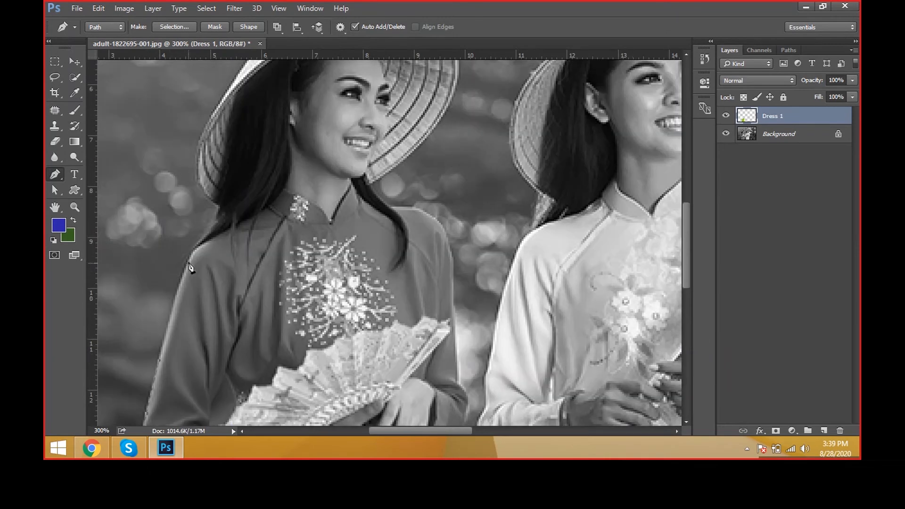
pyautogui.click(213, 239)
pyautogui.click(234, 226)
pyautogui.click(263, 210)
pyautogui.moveTo(280, 222)
pyautogui.mouseDown()
pyautogui.moveTo(277, 260)
pyautogui.moveTo(280, 239)
pyautogui.mouseUp()
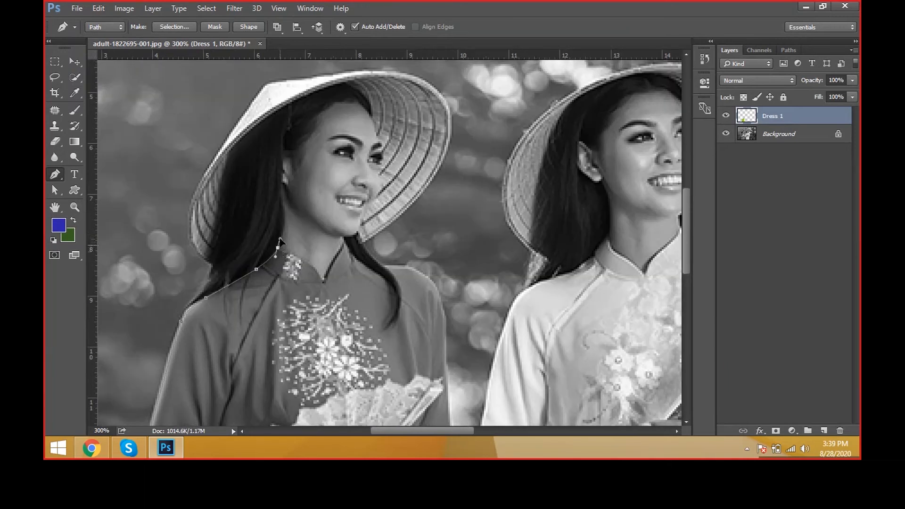
# Step: Trace the collar's neckline down to its V opening and back up the other side with corner anchors
pyautogui.scroll(4, 281, 258)
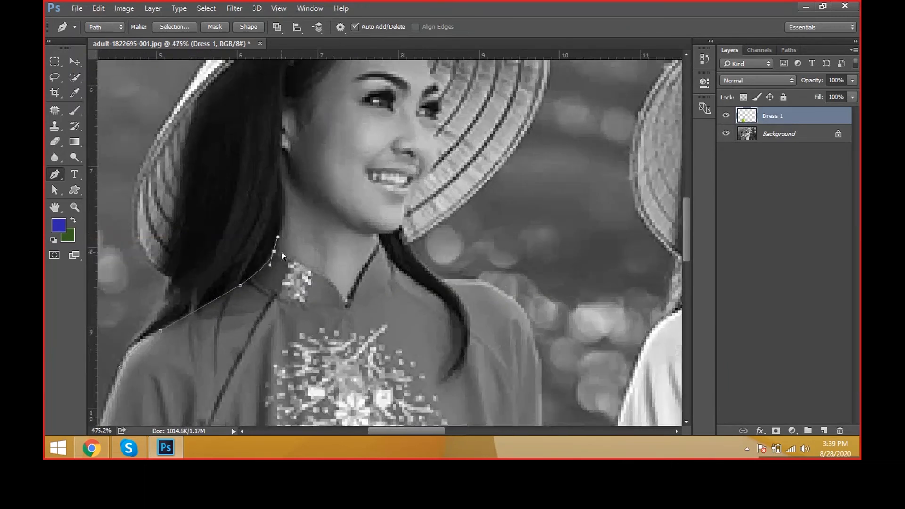
pyautogui.scroll(1, 282, 258)
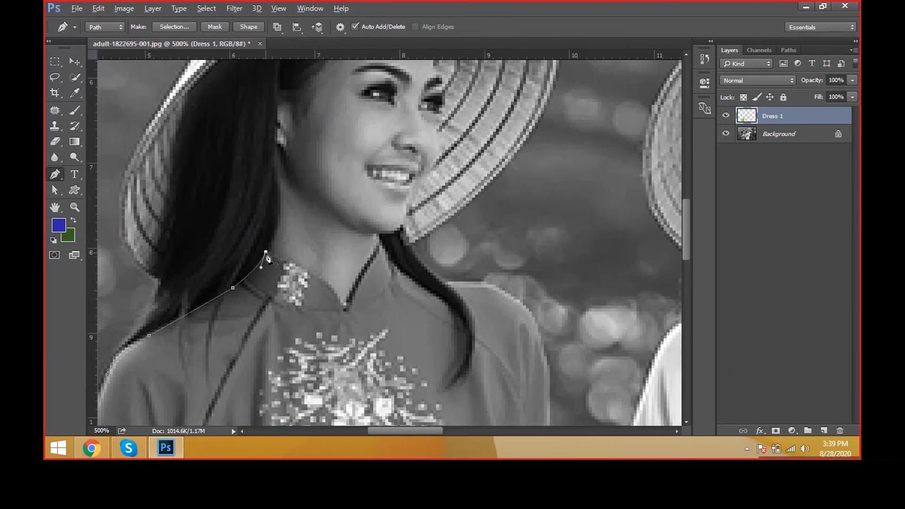
pyautogui.moveTo(344, 305); pyautogui.dragTo(363, 346)
pyautogui.click(345, 306)
pyautogui.moveTo(380, 246); pyautogui.dragTo(386, 234)
pyautogui.keyDown('alt'); pyautogui.click(380, 246); pyautogui.keyUp('alt')
# Step: Continue the path over the opposite shoulder and down the outer edge of that sleeve
pyautogui.moveTo(430, 289); pyautogui.dragTo(496, 284)
pyautogui.moveTo(527, 309); pyautogui.dragTo(418, 232)
pyautogui.press('space')
pyautogui.moveTo(454, 277); pyautogui.dragTo(453, 306)
pyautogui.scroll(-6, 456, 346)
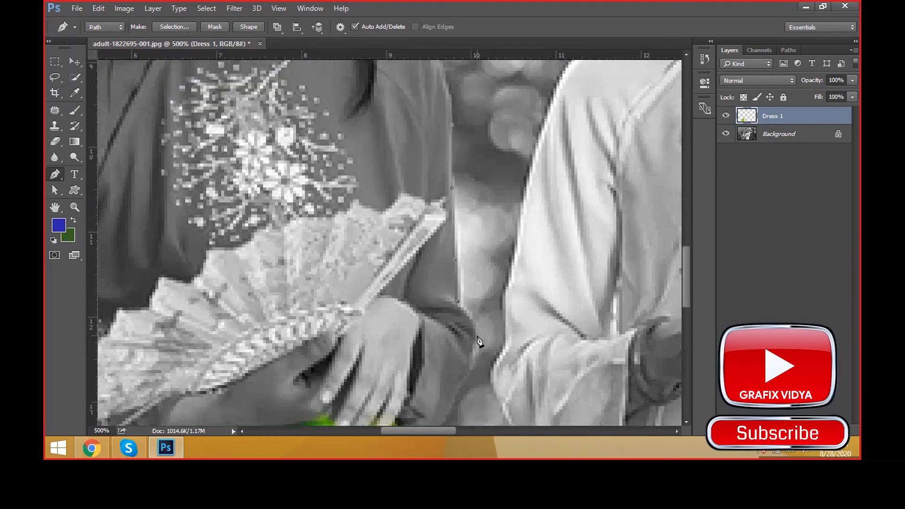
# Step: Redo the misplaced anchor at the elbow and carry the path around the bend toward the cuff
pyautogui.moveTo(477, 355); pyautogui.dragTo(477, 355)
pyautogui.hotkey('ctrl', 'alt', 'z')
pyautogui.hotkey('ctrl', 'alt', 'z')
pyautogui.click(471, 310)
pyautogui.moveTo(471, 310); pyautogui.dragTo(458, 303)
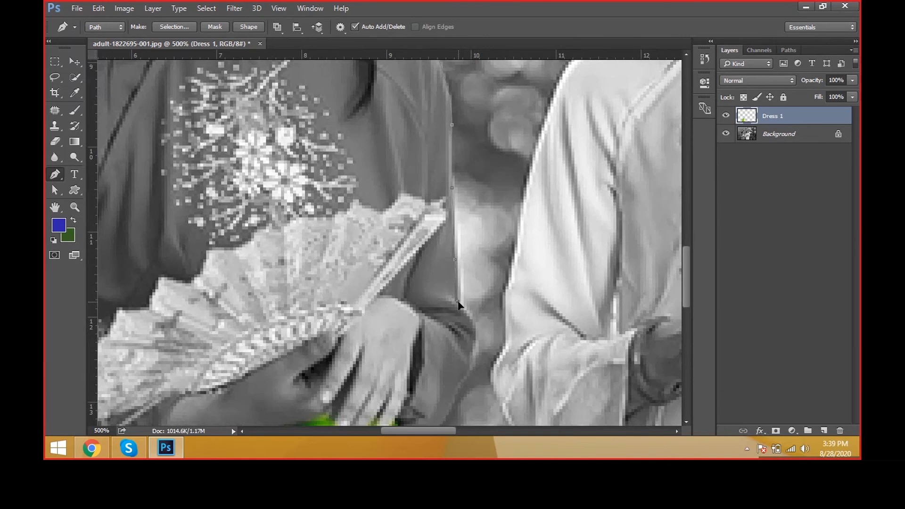
pyautogui.click(472, 358)
pyautogui.moveTo(460, 388); pyautogui.dragTo(462, 397)
pyautogui.scroll(-5, 437, 368)
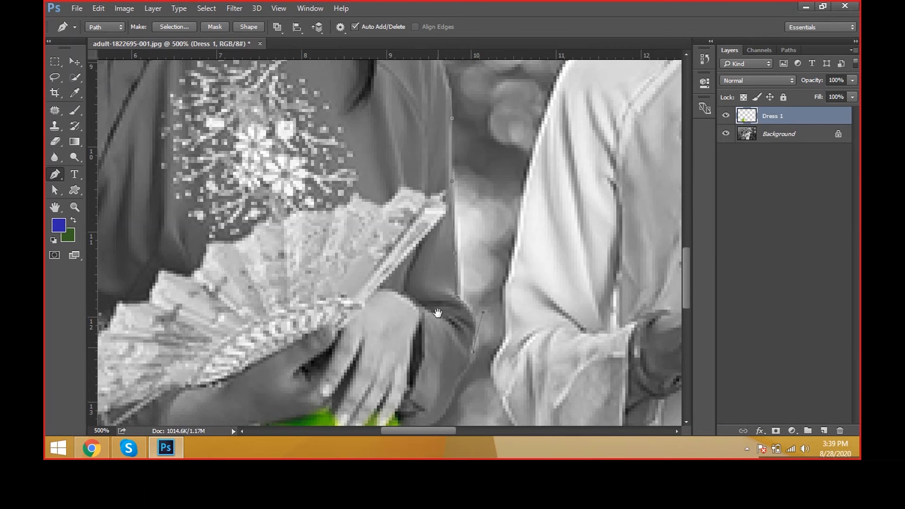
pyautogui.click(455, 283)
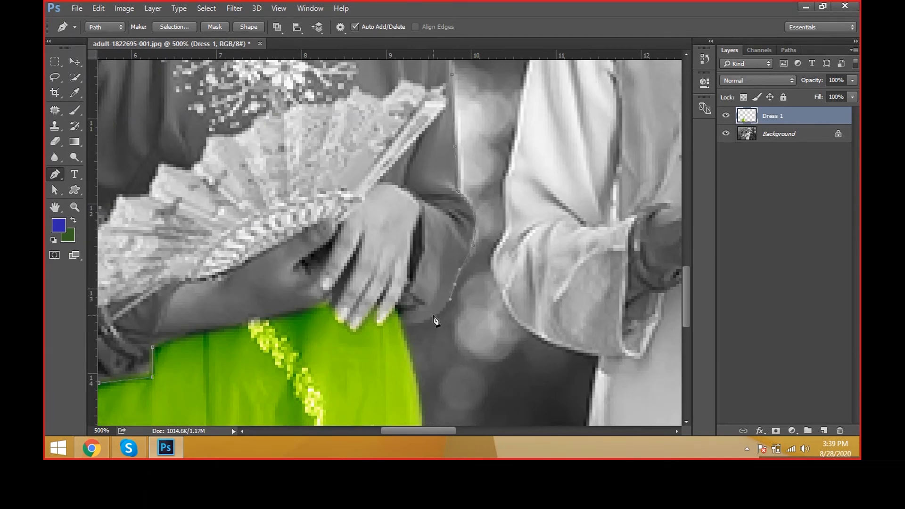
# Step: Trace the cuff's lower edge, redo the anchors below the hands, and close the path at its starting point
pyautogui.moveTo(434, 315); pyautogui.dragTo(429, 319)
pyautogui.click(418, 324)
pyautogui.click(393, 305)
pyautogui.moveTo(310, 354); pyautogui.dragTo(344, 322)
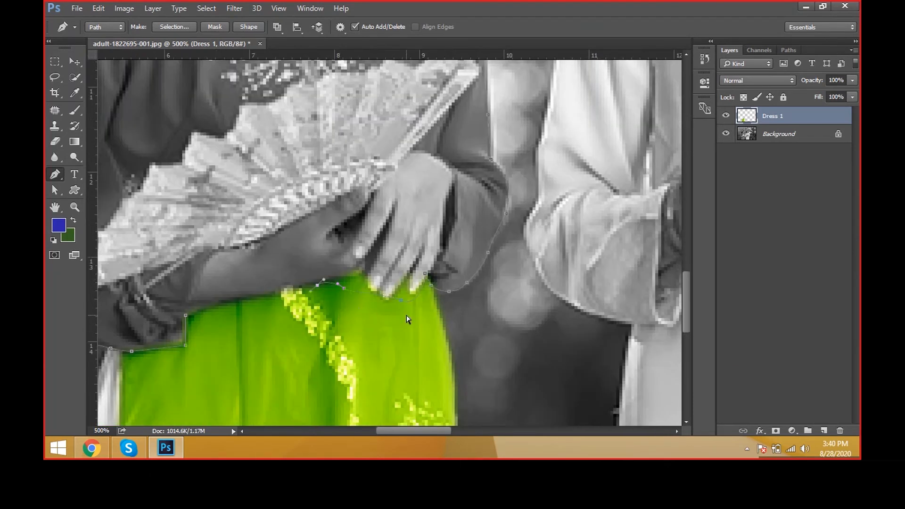
pyautogui.hotkey('ctrl', 'z')
pyautogui.hotkey('ctrl', 'z')
pyautogui.hotkey('ctrl', 'alt', 'z')
pyautogui.hotkey('ctrl', 'alt', 'z')
pyautogui.hotkey('ctrl', 'alt', 'z')
pyautogui.moveTo(410, 307); pyautogui.dragTo(383, 312)
pyautogui.click(186, 316)
# Step: Convert the closed path around the bodice and sleeves into a selection
pyautogui.scroll(-1, 395, 302)
pyautogui.scroll(-3, 391, 300)
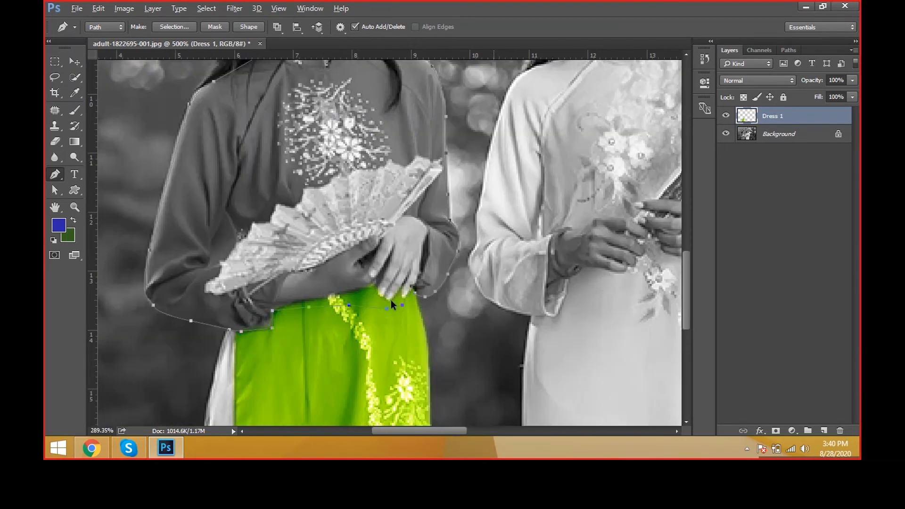
pyautogui.scroll(-1, 357, 147)
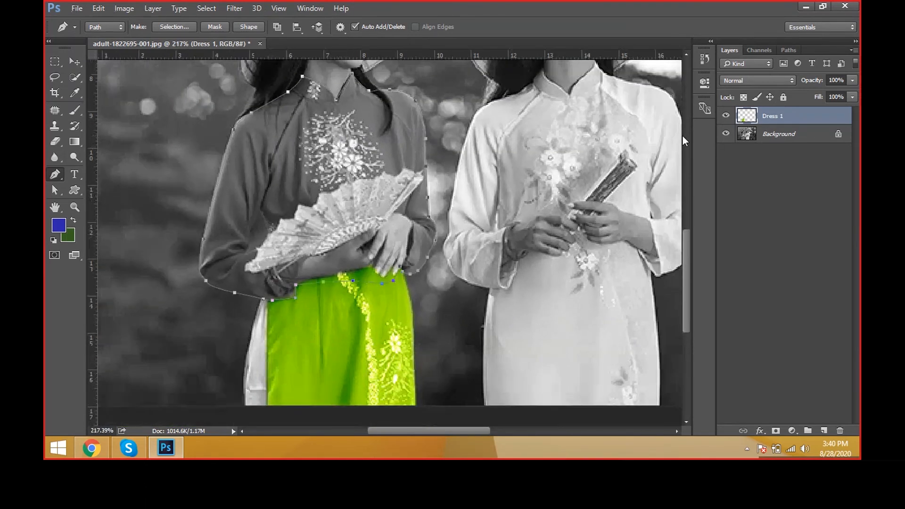
pyautogui.hotkey('ctrl', 'Return')
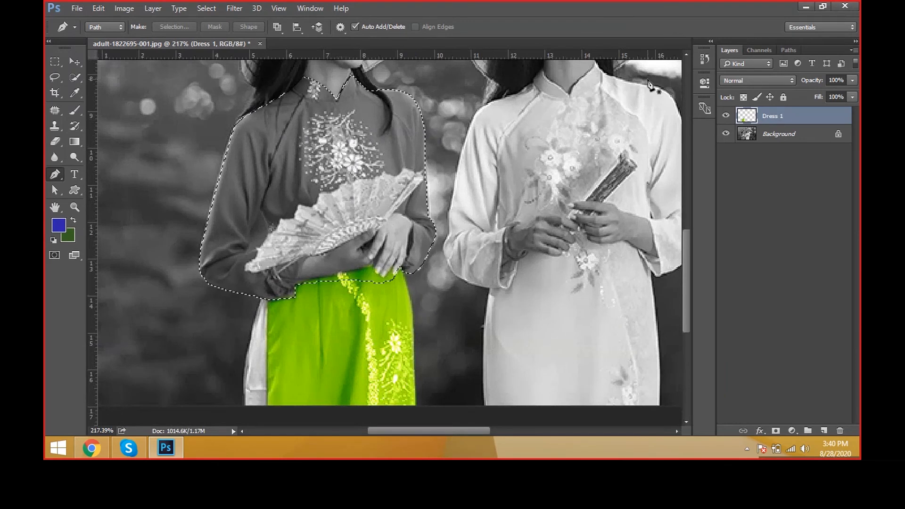
pyautogui.scroll(3, 653, 86)
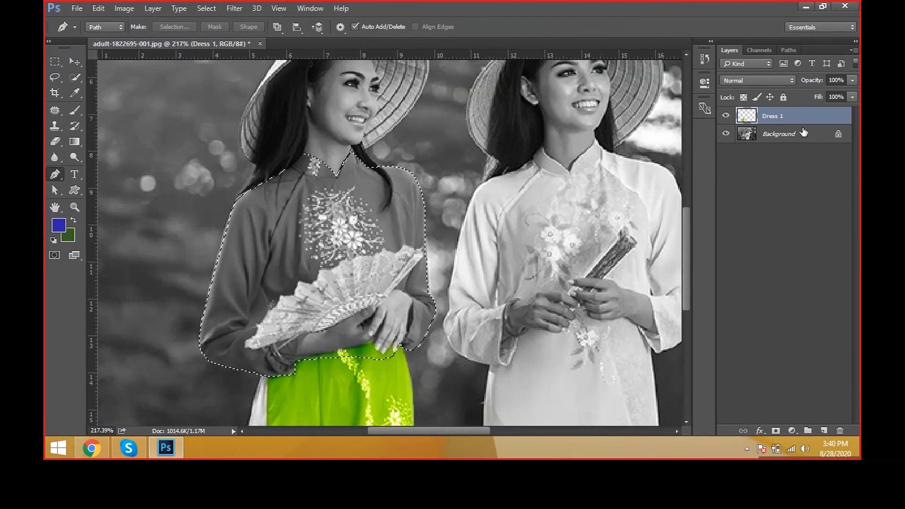
# Step: Make the Background layer active and feather the selection by 1 pixel
pyautogui.click(801, 134)
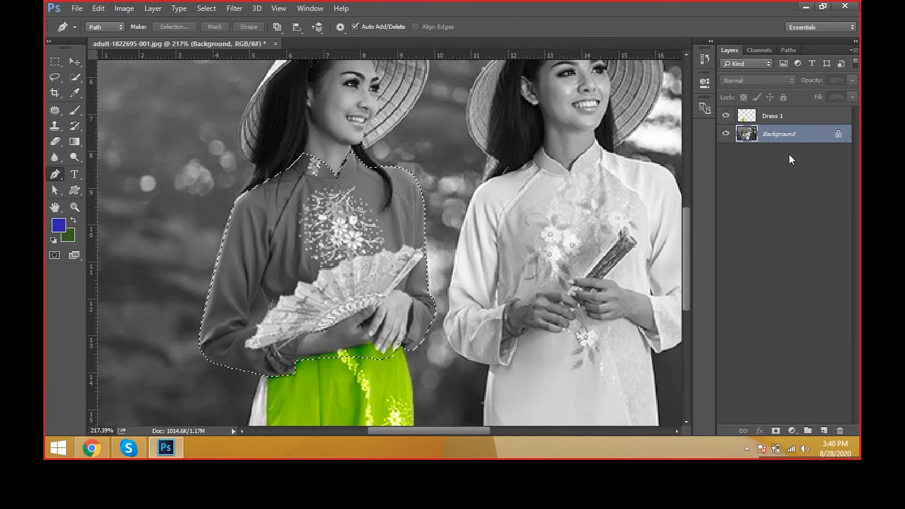
pyautogui.hotkey('shift', 'F6')
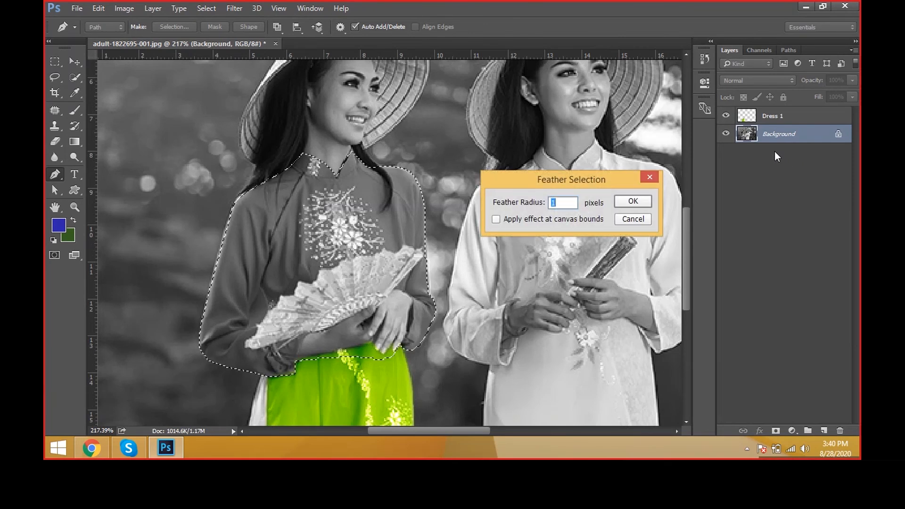
pyautogui.write('0')
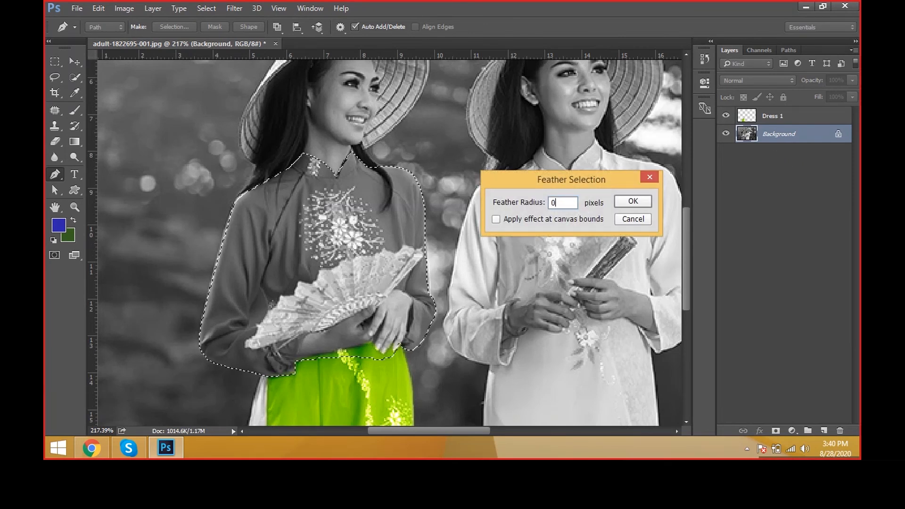
pyautogui.press('BackSpace')
pyautogui.write('1')
pyautogui.press('Return')
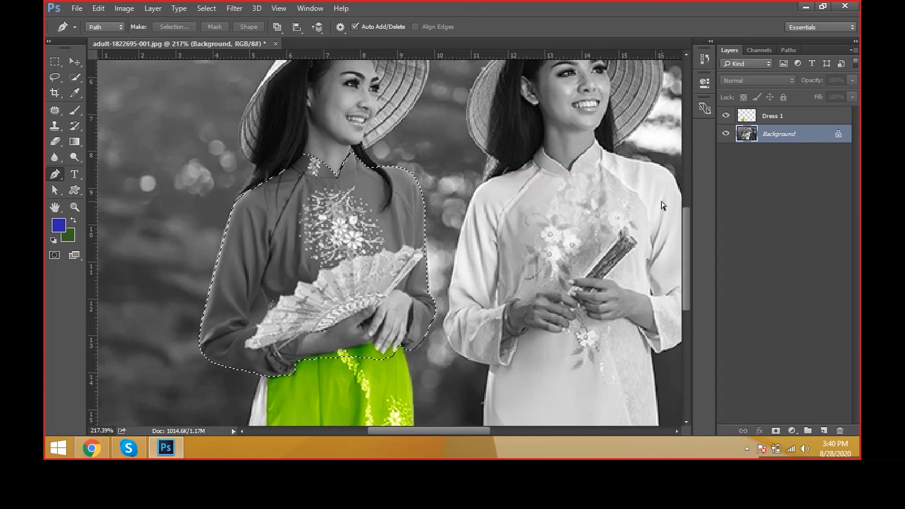
# Step: Copy the selected bodice and sleeves to a new layer and rename it "dress 2"
pyautogui.hotkey('ctrl', 'j')
pyautogui.doubleClick(777, 135)
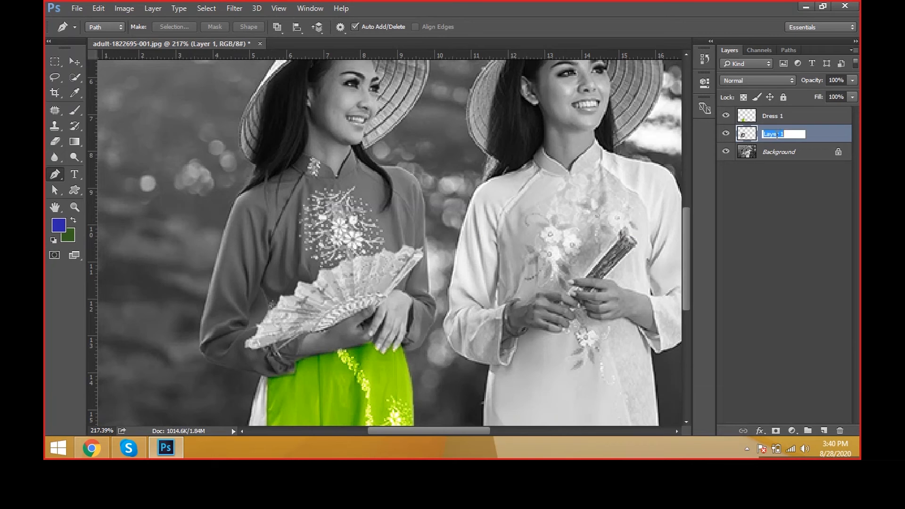
pyautogui.write('dress 2')
pyautogui.press('Return')
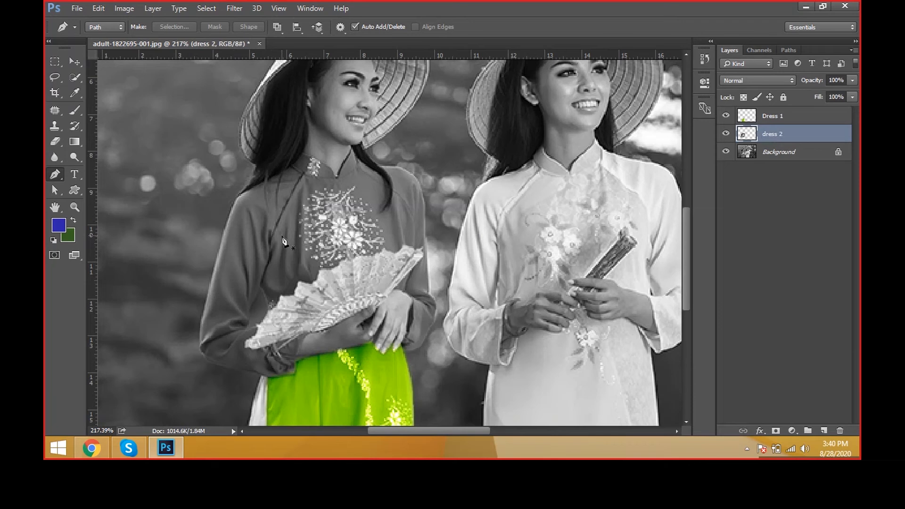
pyautogui.scroll(-2, 281, 237)
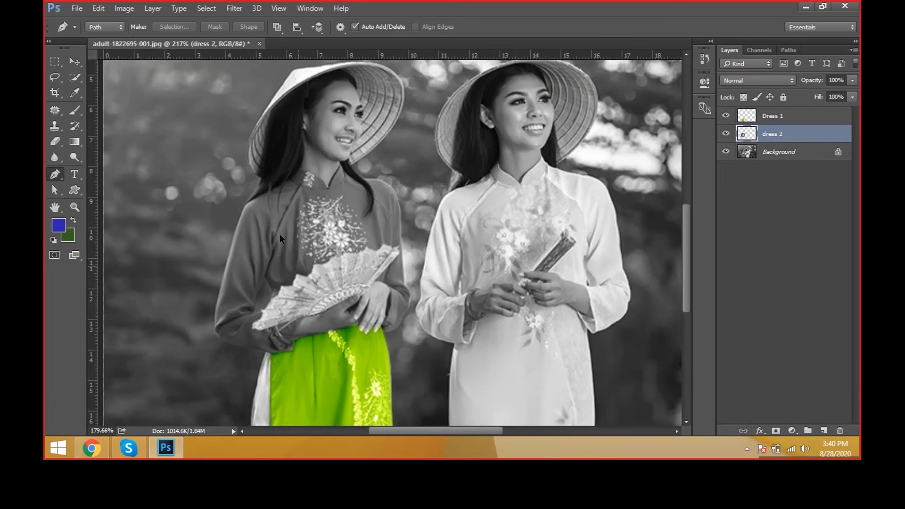
pyautogui.scroll(-1, 279, 234)
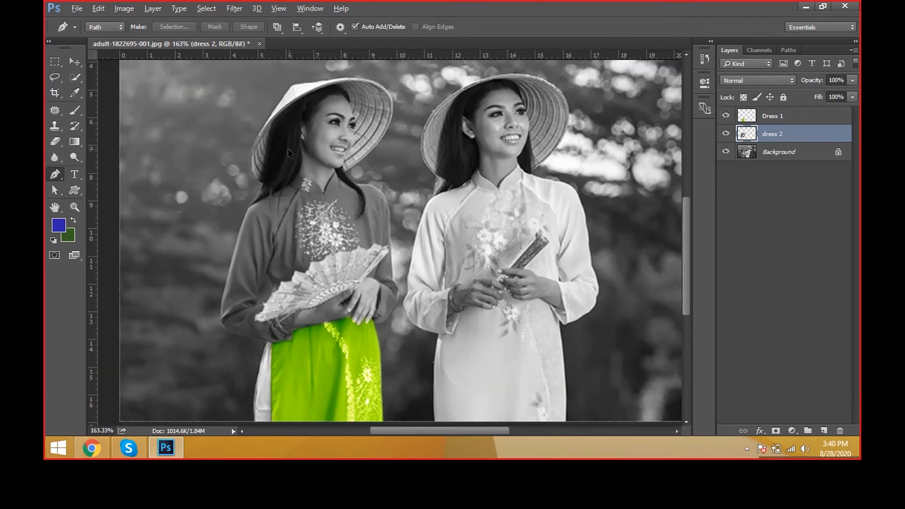
pyautogui.scroll(2, 288, 148)
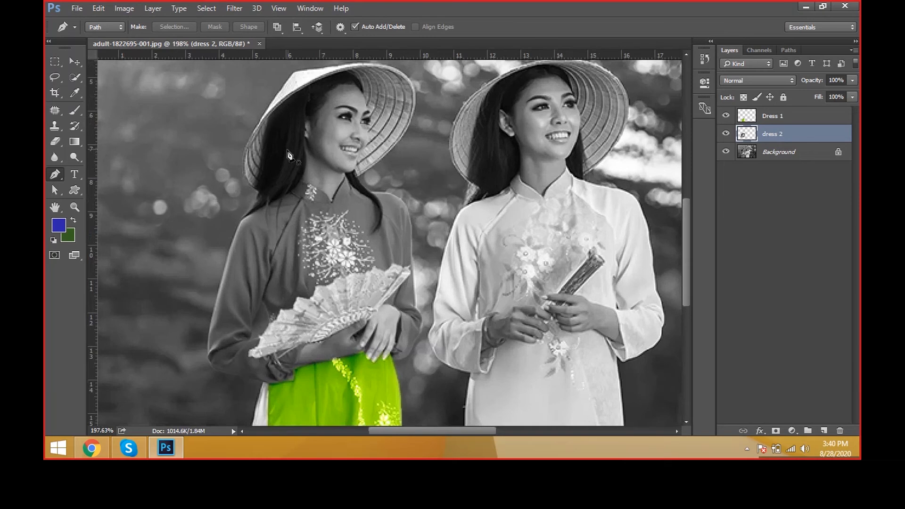
pyautogui.scroll(1, 342, 304)
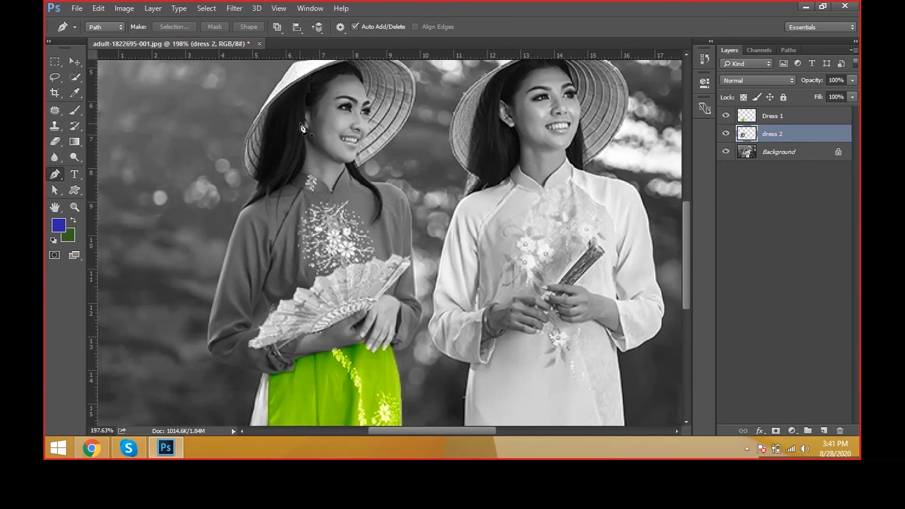
pyautogui.scroll(2, 345, 137)
pyautogui.scroll(-3, 354, 138)
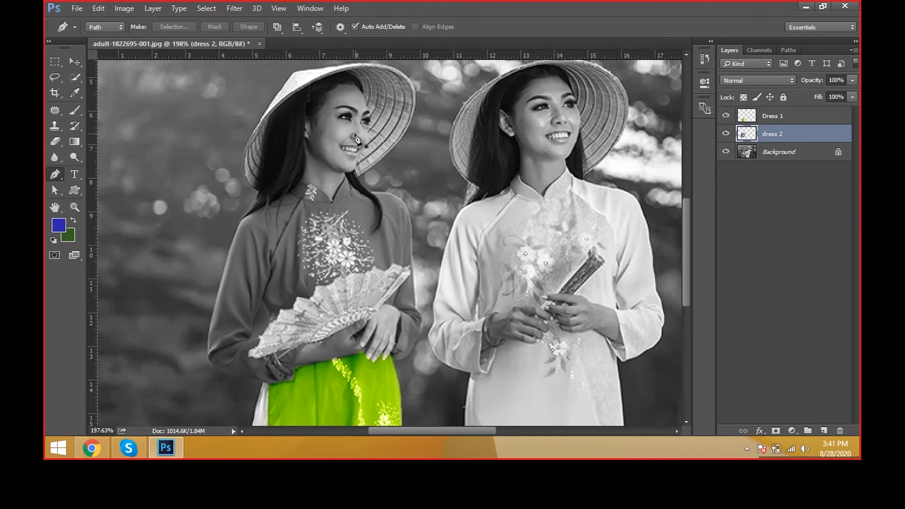
pyautogui.scroll(-1, 354, 138)
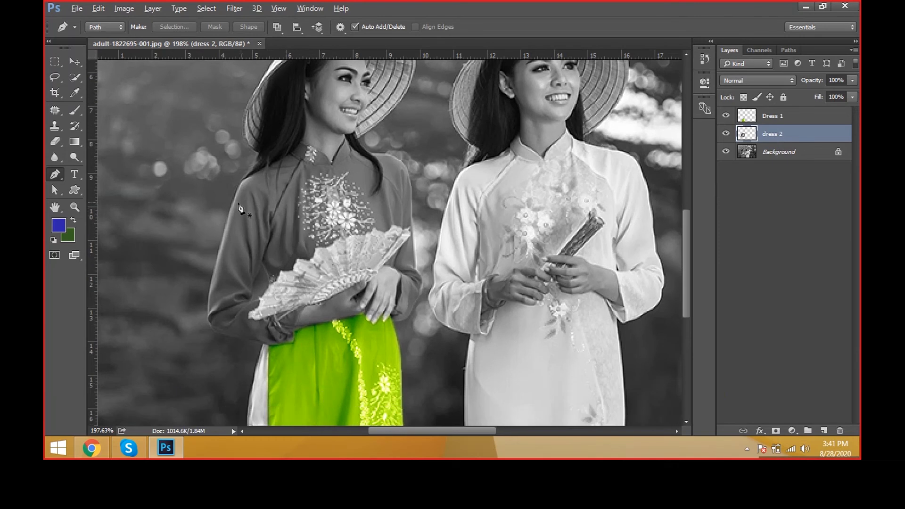
pyautogui.scroll(-1, 239, 207)
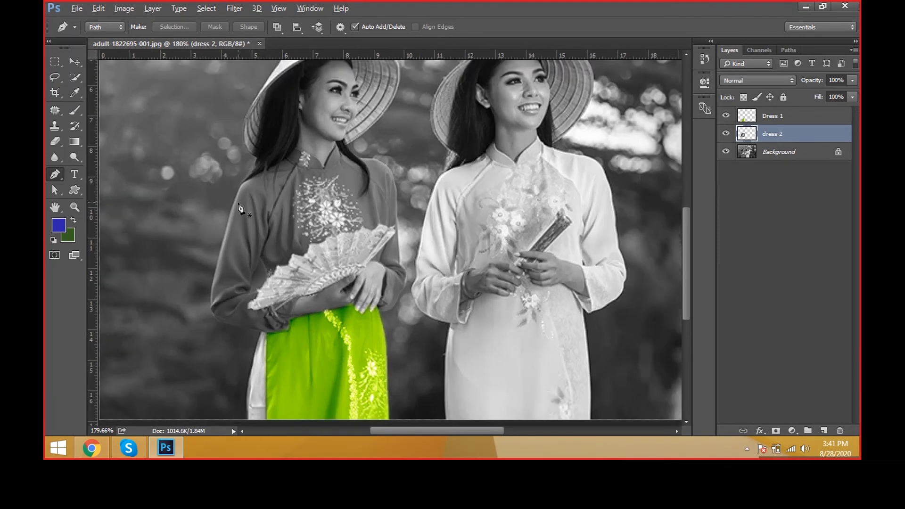
pyautogui.scroll(-1, 240, 207)
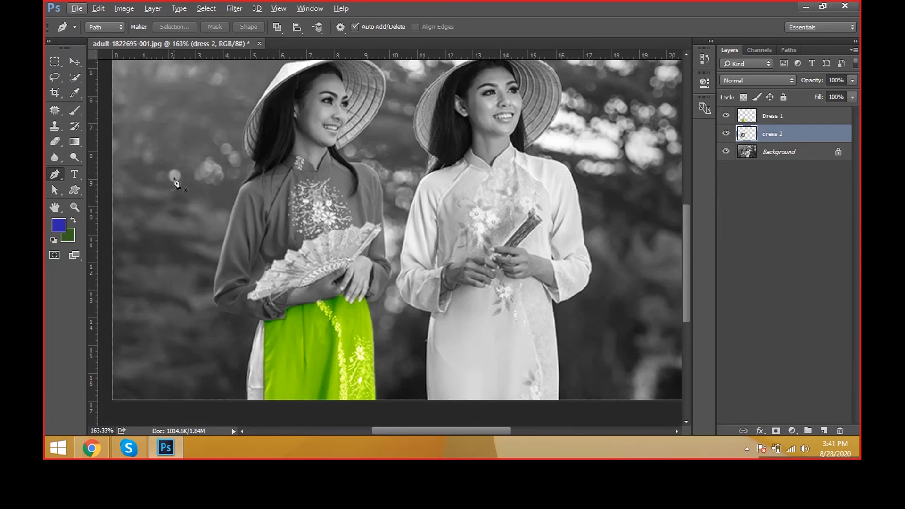
# Step: With the Move tool, pick the Dress 1 layer from the green skirt on the canvas, and reselect the dress 2 layer
pyautogui.press('v')
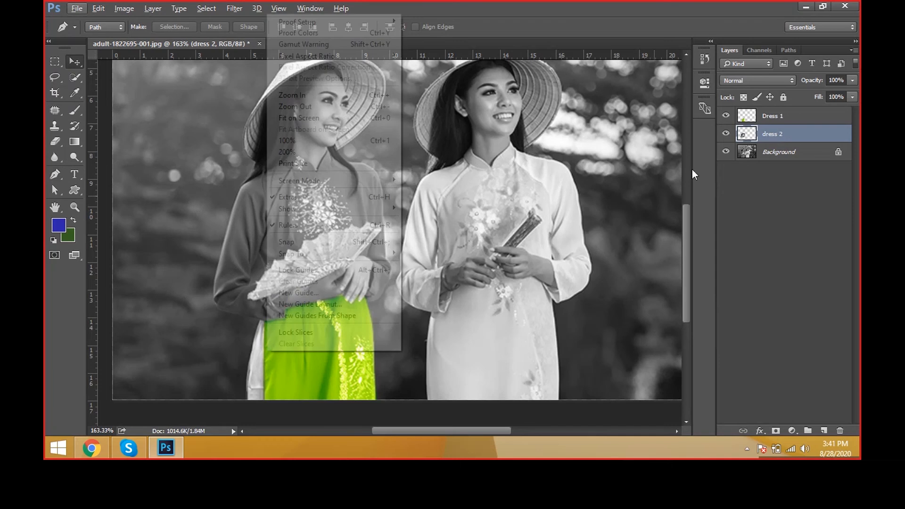
pyautogui.click(477, 187)
pyautogui.rightClick(352, 343)
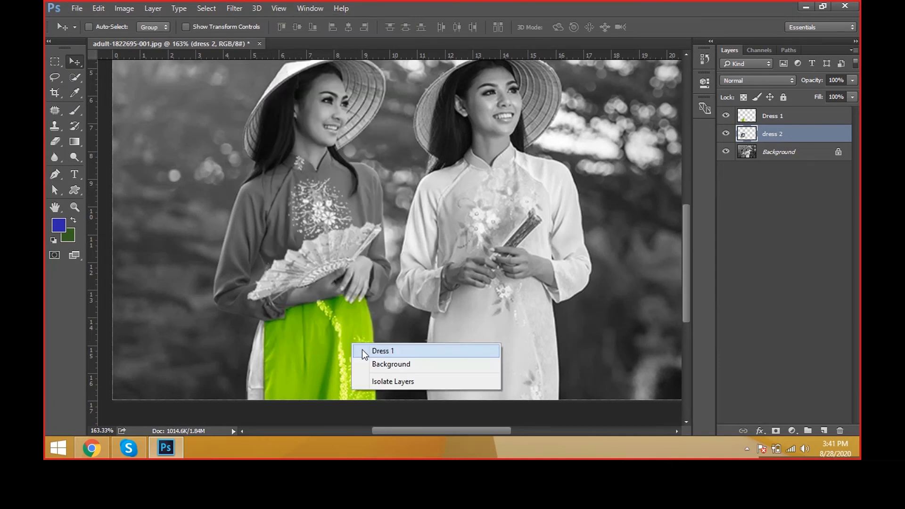
pyautogui.click(377, 350)
pyautogui.click(798, 133)
pyautogui.click(798, 146)
pyautogui.click(798, 139)
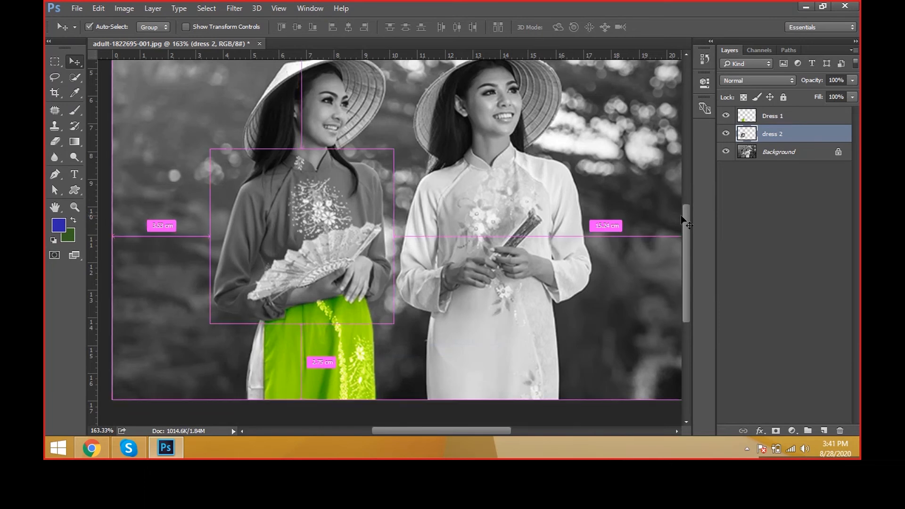
# Step: Open Color Balance on the dress 2 layer, look through the Shadows, Midtones and Highlights options, and cancel it
pyautogui.hotkey('ctrl', 'b')
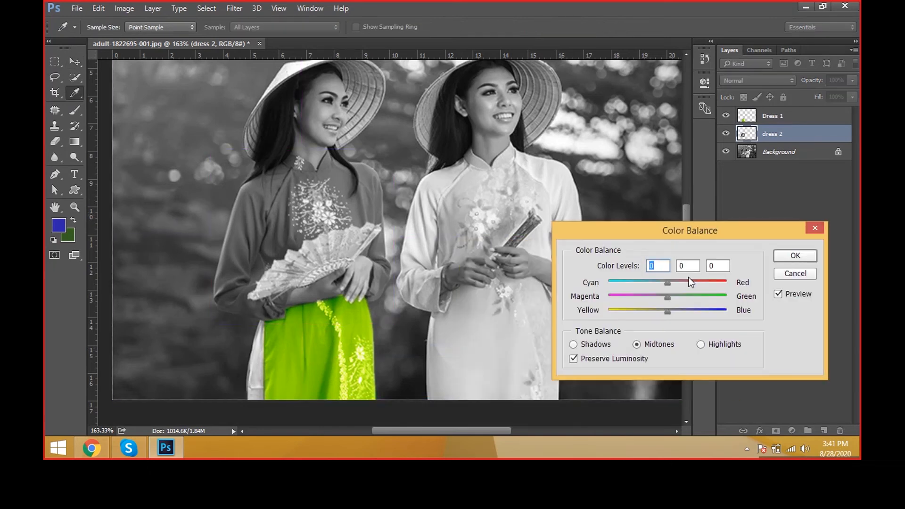
pyautogui.press('Escape')
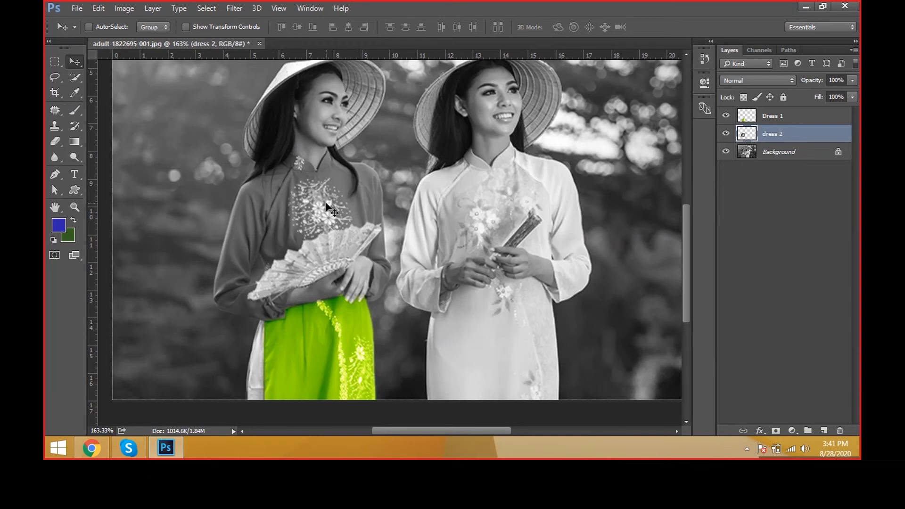
pyautogui.press('ctrl')
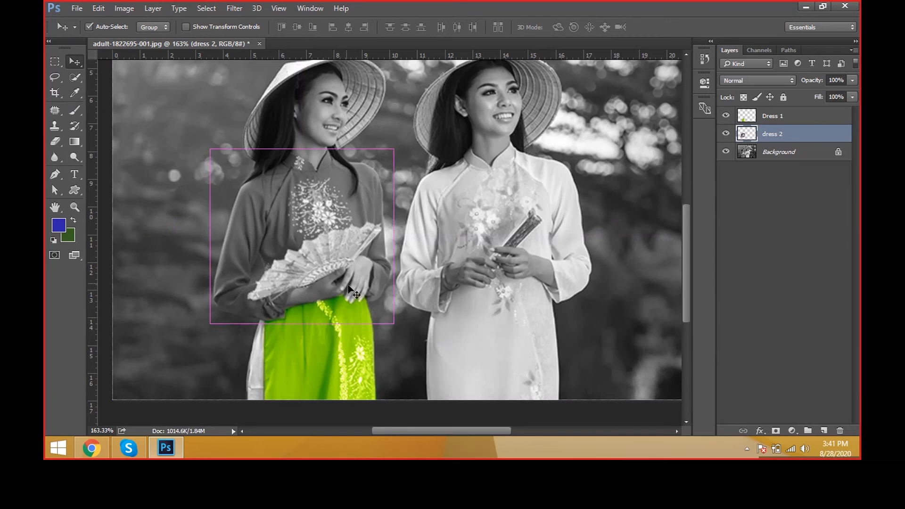
pyautogui.hotkey('ctrl', 'b')
pyautogui.click(599, 348)
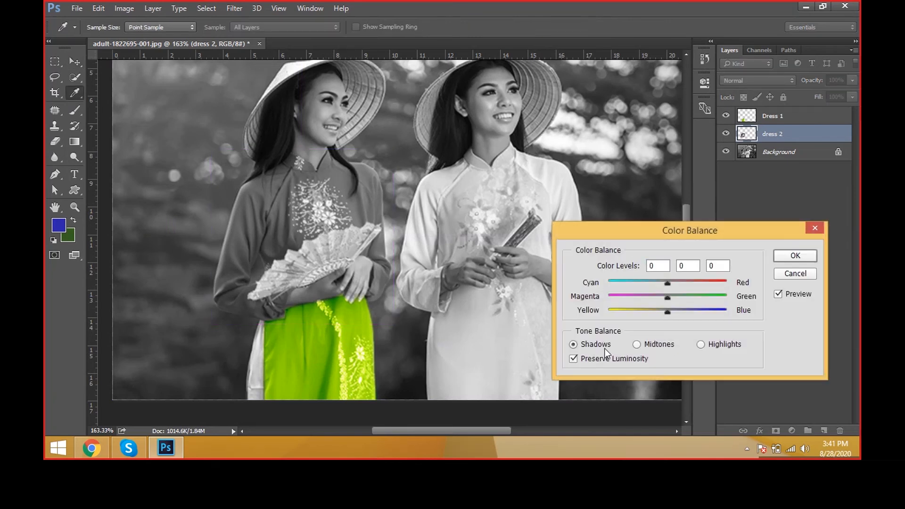
pyautogui.click(634, 347)
pyautogui.click(702, 346)
pyautogui.click(598, 345)
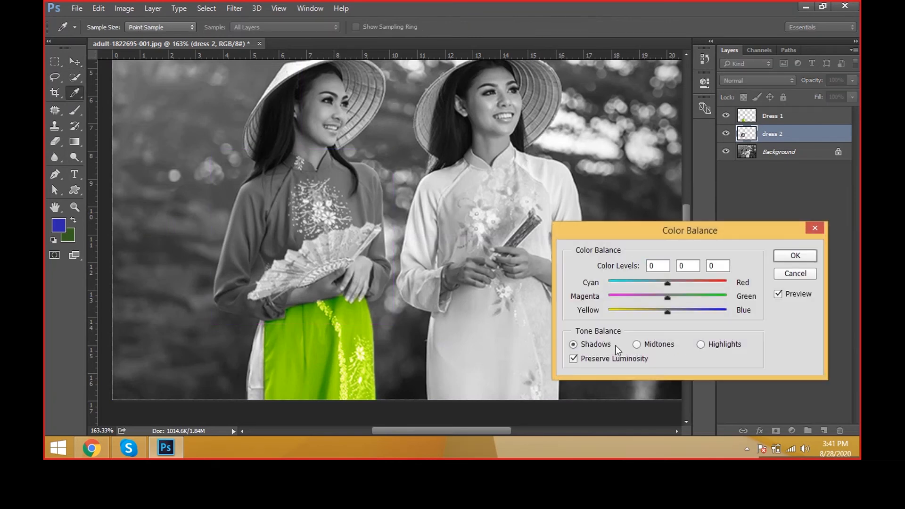
pyautogui.click(657, 345)
pyautogui.click(727, 347)
pyautogui.press('Escape')
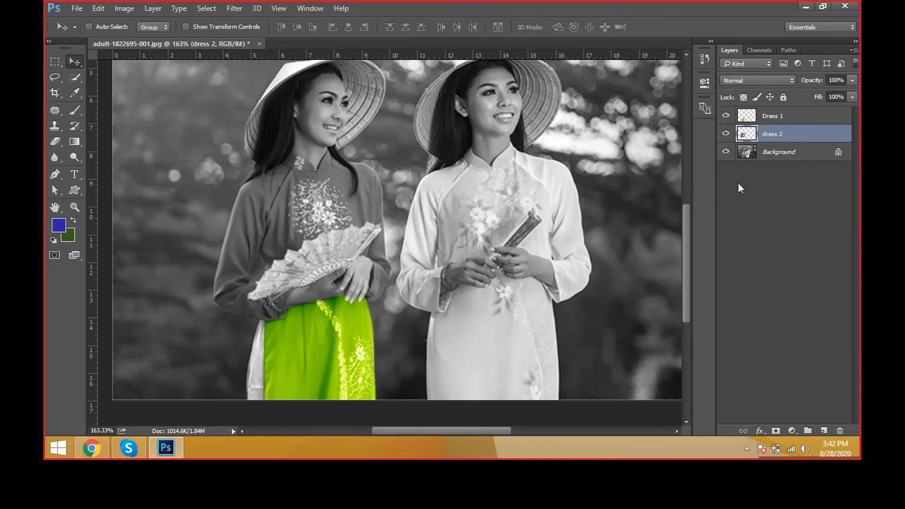
# Step: Apply Color Balance to the dress 2 layer with Dress 1's settings: midtones +68, +100, -100 and highlights 0, +54, -40
pyautogui.click(777, 152)
pyautogui.click(786, 138)
pyautogui.press('ctrl')
pyautogui.hotkey('ctrl', 'alt')
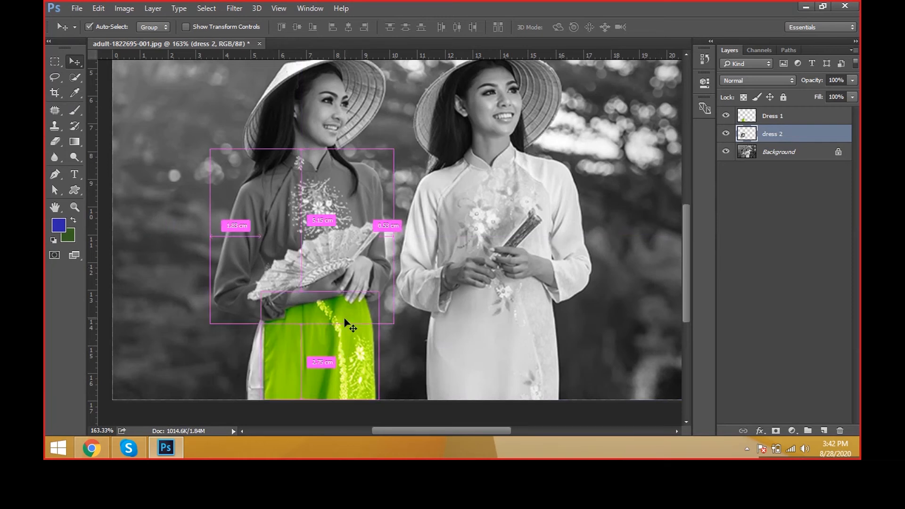
pyautogui.hotkey('ctrl', 'alt', 'b')
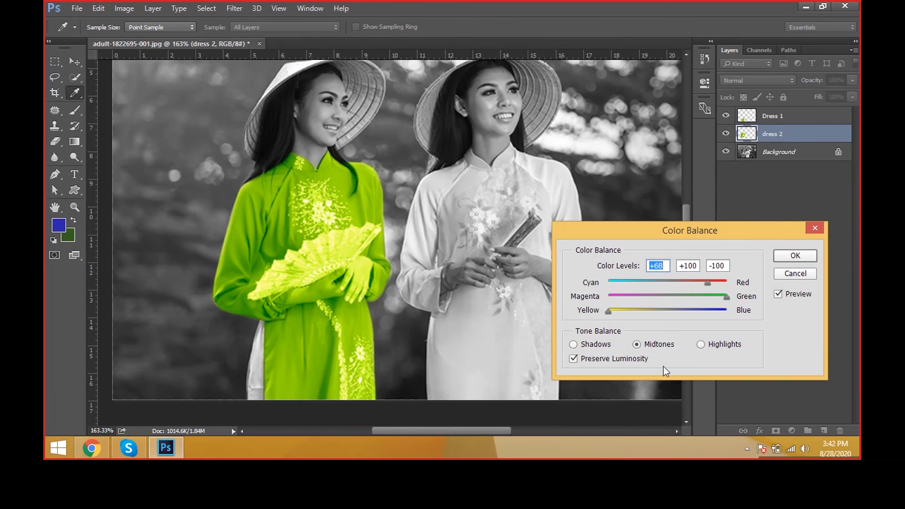
pyautogui.click(601, 344)
pyautogui.click(669, 345)
pyautogui.click(701, 344)
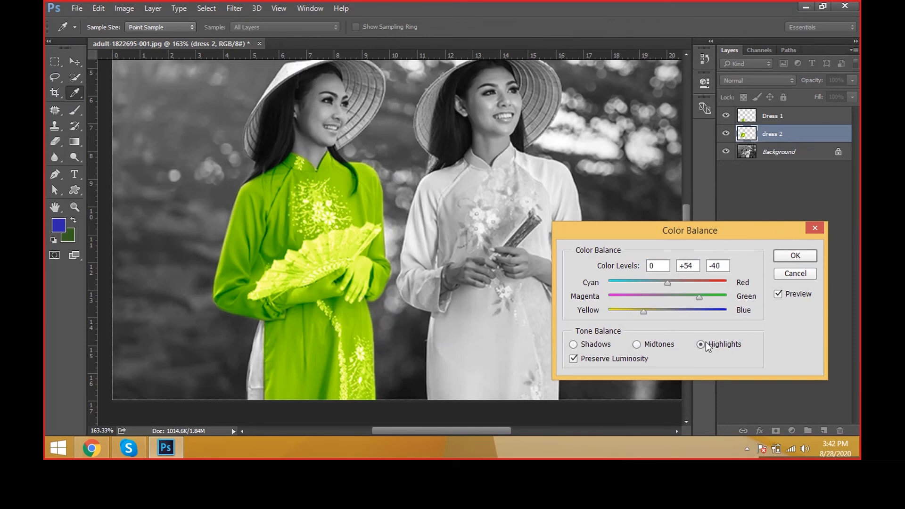
pyautogui.click(801, 255)
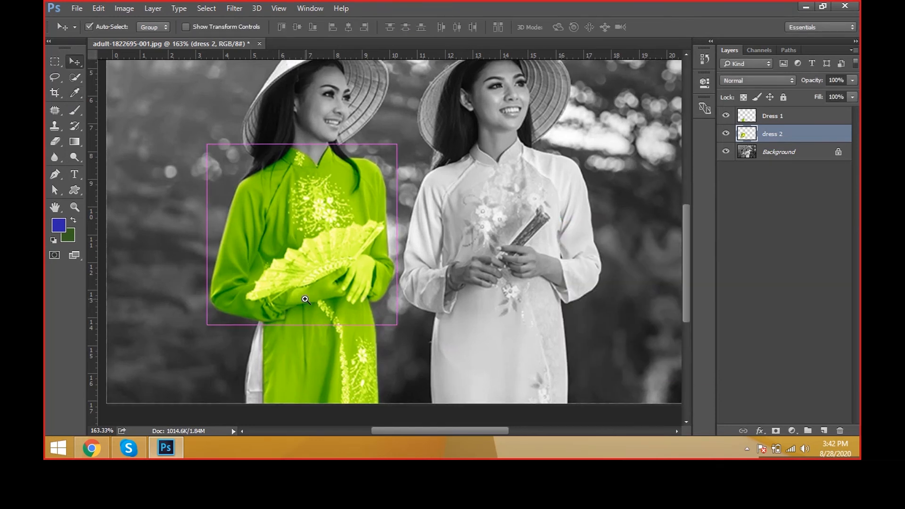
# Step: Start a Pen path where the forearm leaves the sleeve under the fan, and hide the dress 2 layer to expose the grey photo
pyautogui.keyDown('ctrl'); pyautogui.click(305, 300); pyautogui.keyUp('ctrl')
pyautogui.keyDown('ctrl'); pyautogui.click(305, 299); pyautogui.keyUp('ctrl')
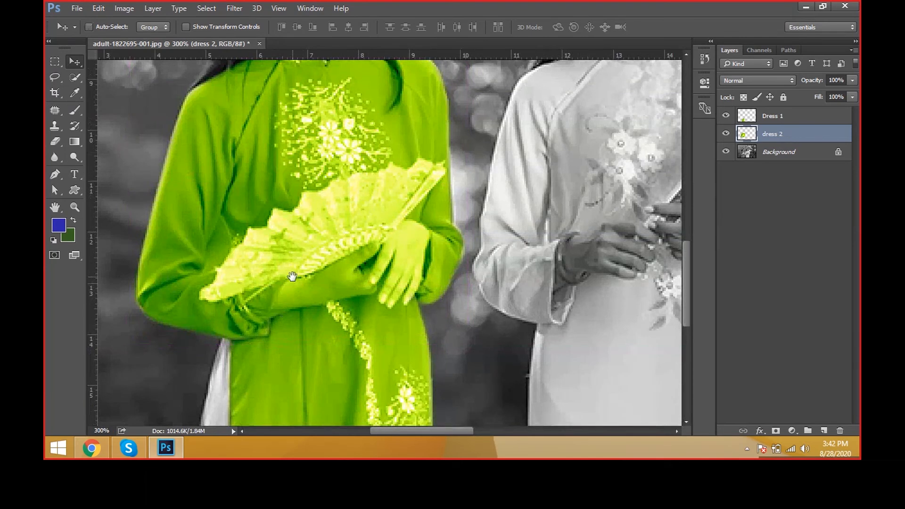
pyautogui.moveTo(292, 273); pyautogui.dragTo(269, 316)
pyautogui.press('p')
pyautogui.keyDown('alt'); pyautogui.click(300, 325); pyautogui.keyUp('alt')
pyautogui.keyDown('alt'); pyautogui.click(301, 325); pyautogui.keyUp('alt')
pyautogui.moveTo(315, 205); pyautogui.dragTo(301, 250)
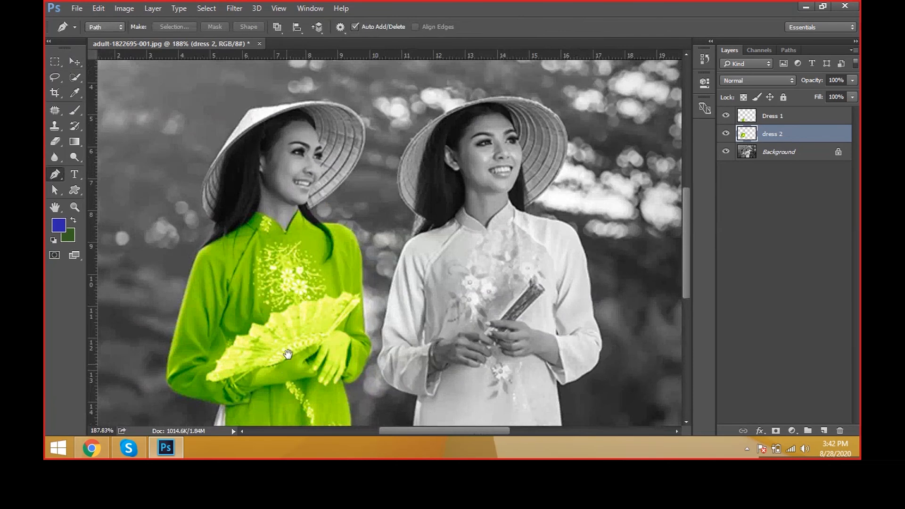
pyautogui.moveTo(288, 354); pyautogui.dragTo(304, 248)
pyautogui.keyDown('ctrl'); pyautogui.click(324, 231); pyautogui.keyUp('ctrl')
pyautogui.keyDown('ctrl'); pyautogui.click(324, 231); pyautogui.keyUp('ctrl')
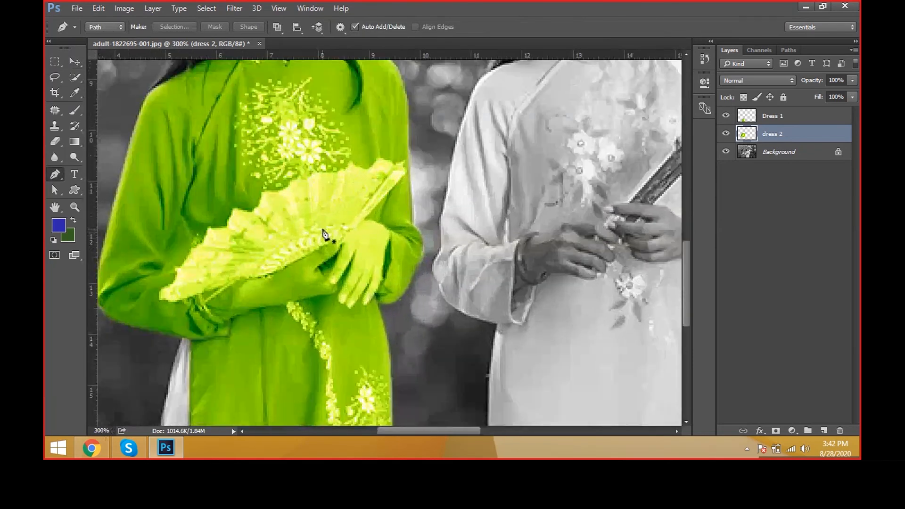
pyautogui.scroll(5, 250, 315)
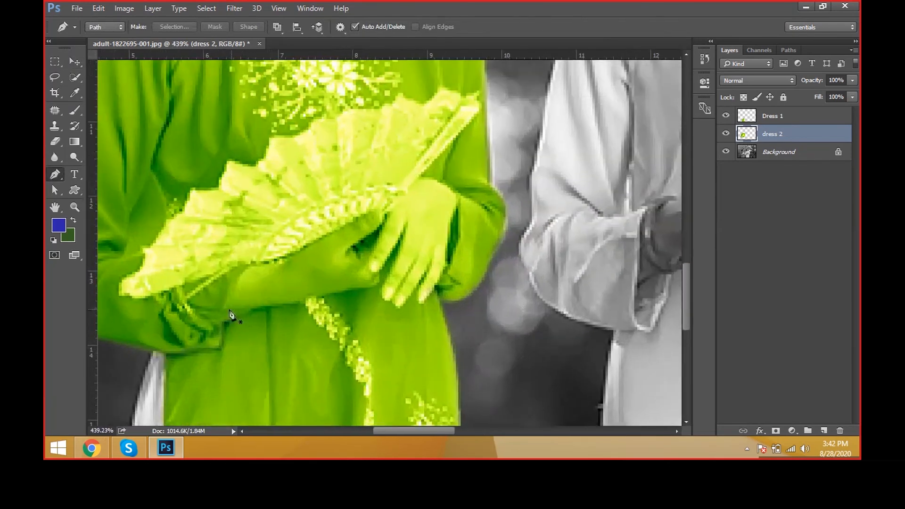
pyautogui.click(227, 309)
pyautogui.moveTo(246, 264); pyautogui.dragTo(258, 261)
pyautogui.hotkey('ctrl', 'z')
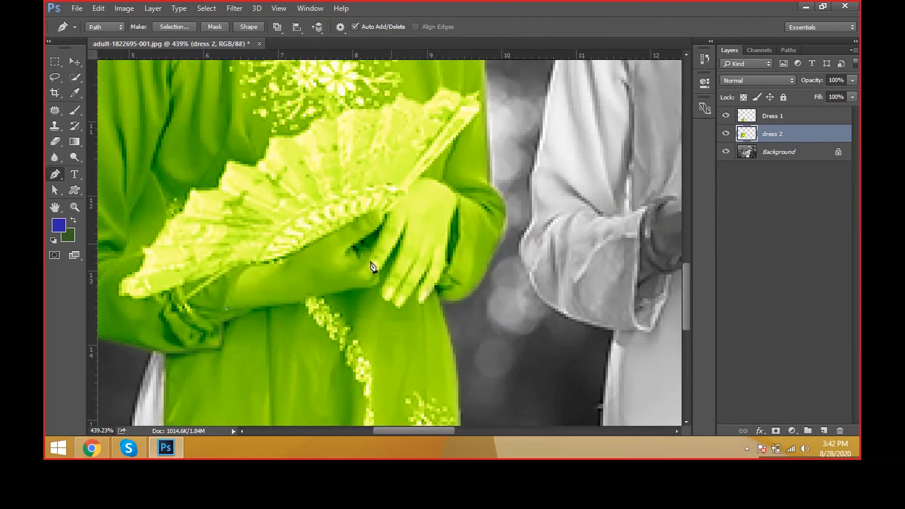
pyautogui.click(726, 135)
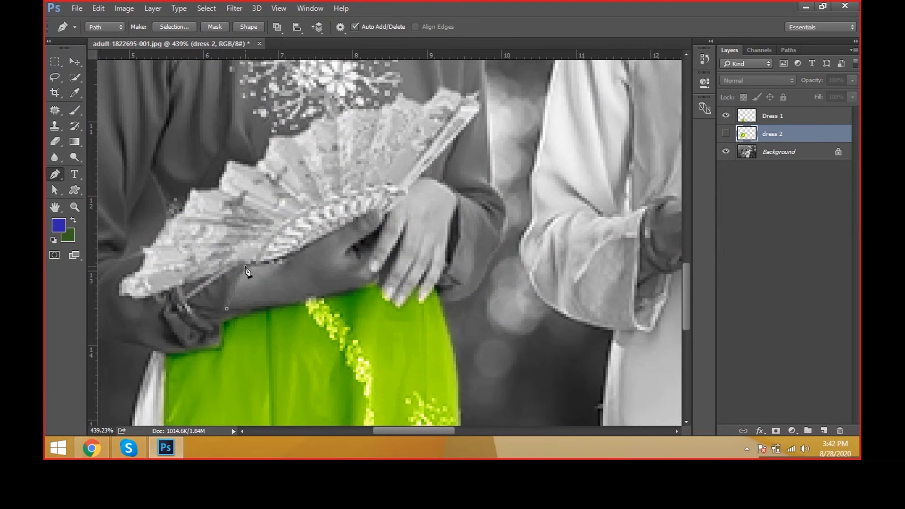
# Step: Trace the Pen path along the fan's lower edge and over the back of the woman's front hand
pyautogui.moveTo(245, 267); pyautogui.dragTo(255, 261)
pyautogui.click(261, 262)
pyautogui.click(282, 262)
pyautogui.click(356, 219)
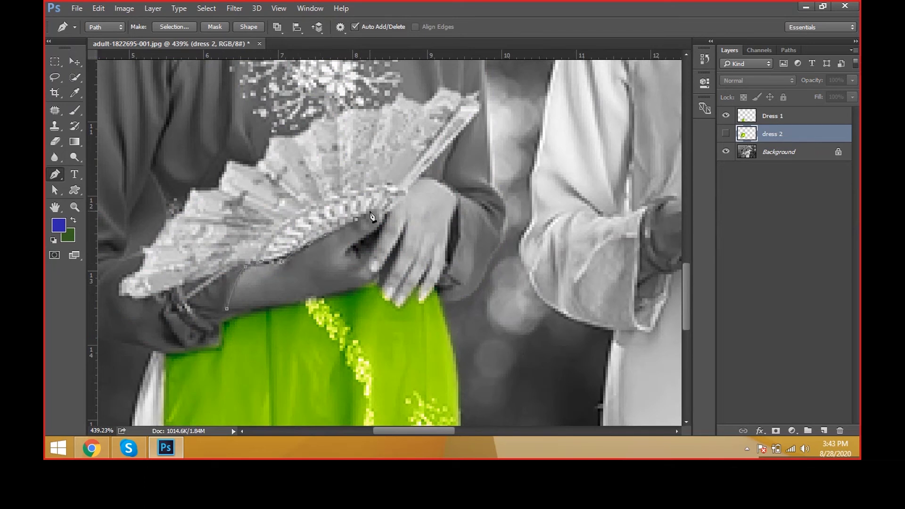
pyautogui.click(392, 203)
pyautogui.click(398, 201)
pyautogui.moveTo(419, 177); pyautogui.dragTo(431, 180)
pyautogui.click(443, 183)
pyautogui.click(458, 198)
# Step: Continue the Pen path down the outer side of the hand and around the fingertips
pyautogui.moveTo(454, 214); pyautogui.dragTo(451, 222)
pyautogui.click(445, 246)
pyautogui.click(443, 267)
pyautogui.moveTo(435, 285); pyautogui.dragTo(421, 296)
pyautogui.click(422, 283)
pyautogui.click(425, 274)
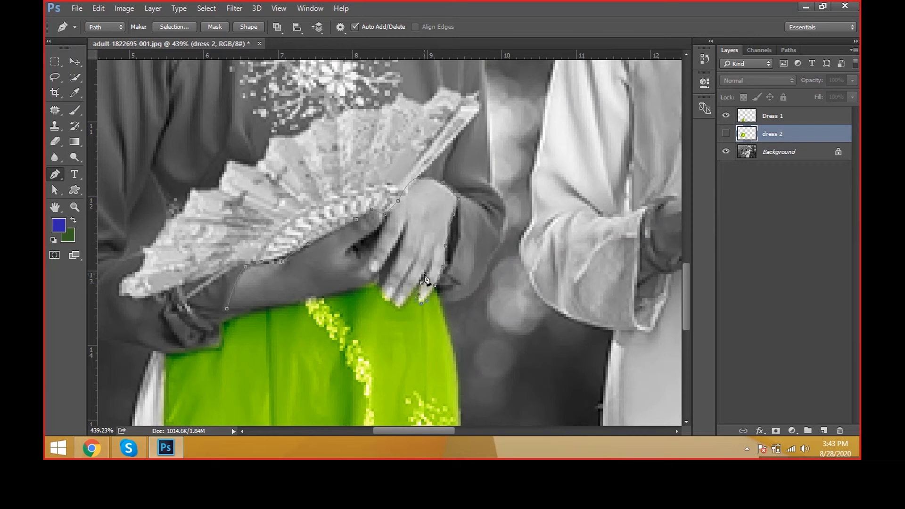
pyautogui.click(397, 306)
pyautogui.click(388, 294)
pyautogui.scroll(3, 393, 315)
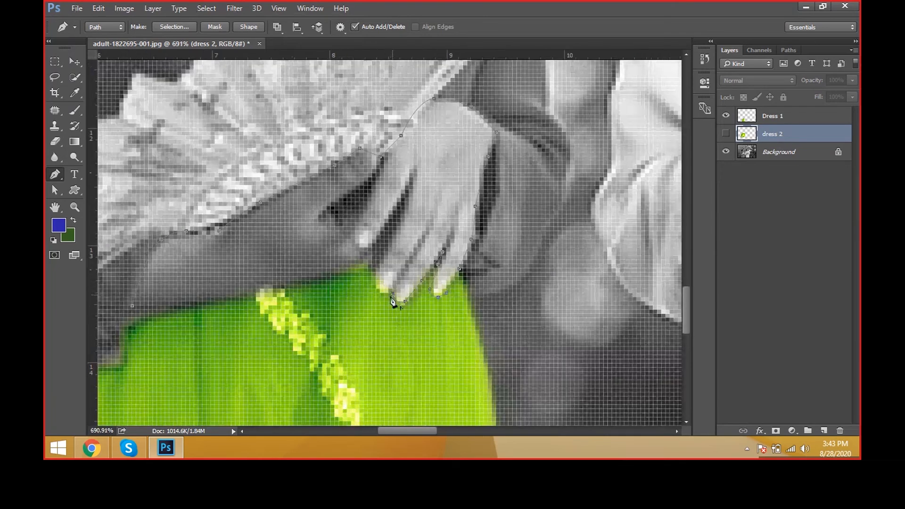
pyautogui.moveTo(375, 289); pyautogui.dragTo(373, 280)
# Step: Trace the forearm's lower edge above the green skirt and close the hand path at its starting point
pyautogui.scroll(-3, 392, 288)
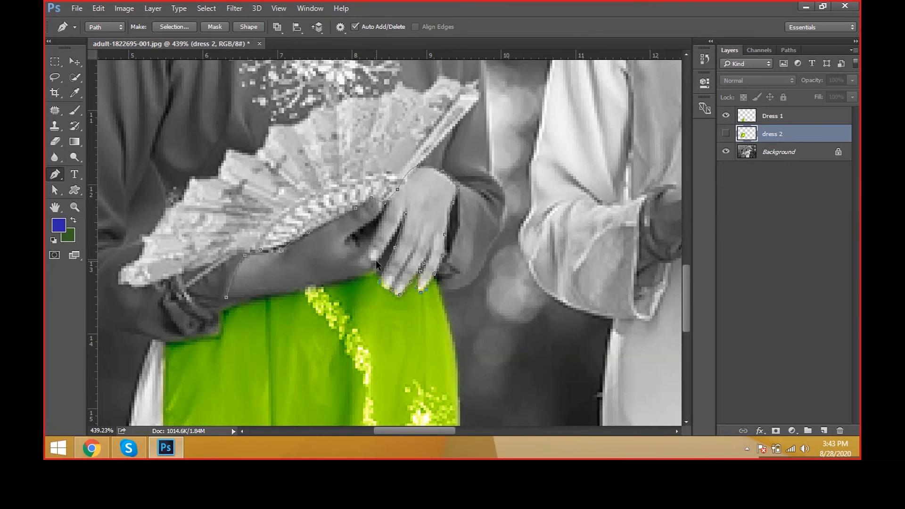
pyautogui.scroll(1, 377, 263)
pyautogui.scroll(1, 376, 264)
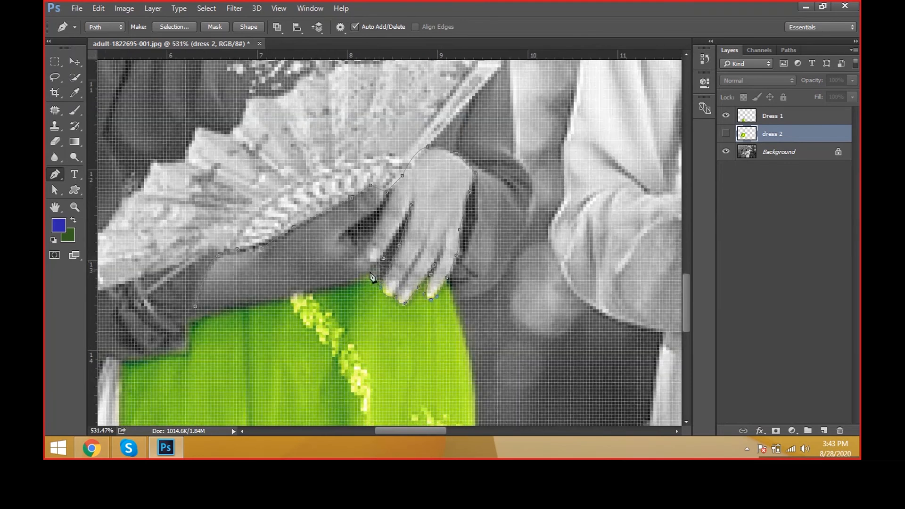
pyautogui.click(353, 286)
pyautogui.click(341, 287)
pyautogui.click(330, 288)
pyautogui.click(255, 303)
pyautogui.click(195, 313)
# Step: Convert the hand path into a selection, then show the dress 2 layer again and make it active
pyautogui.scroll(-5, 275, 328)
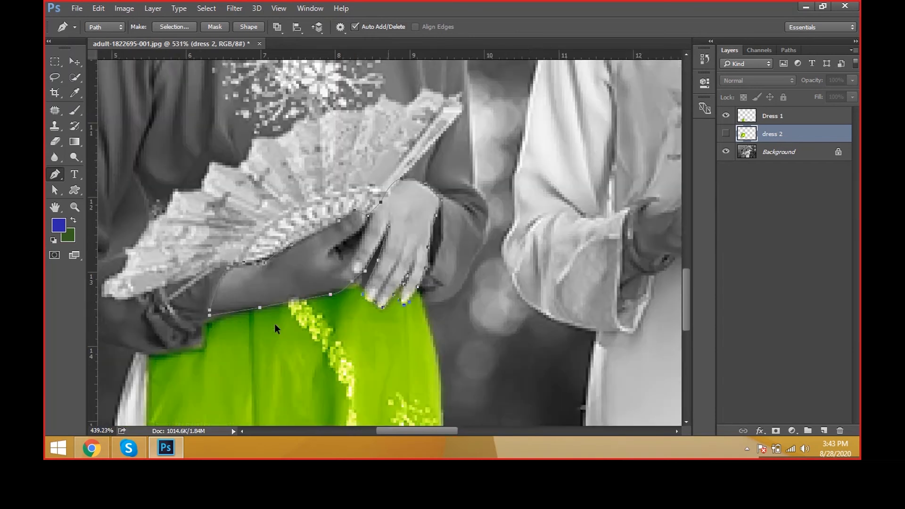
pyautogui.press('a')
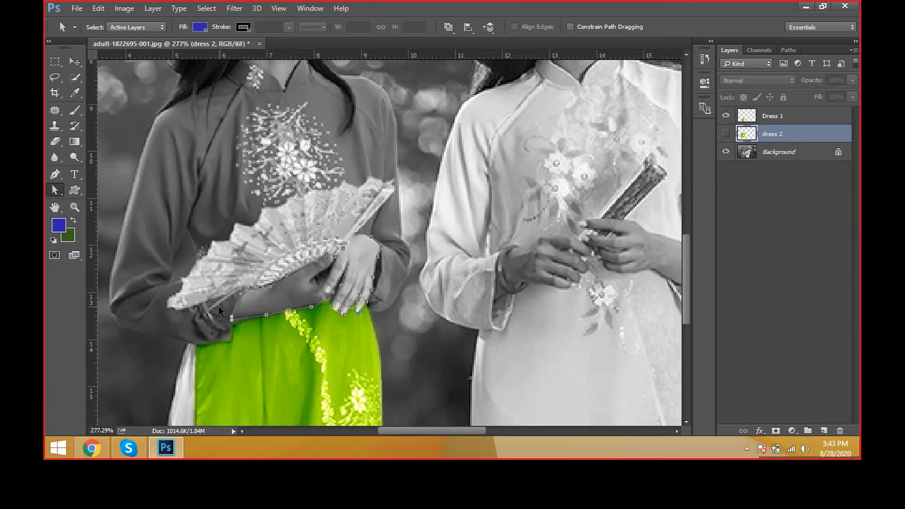
pyautogui.hotkey('ctrl', 'Return')
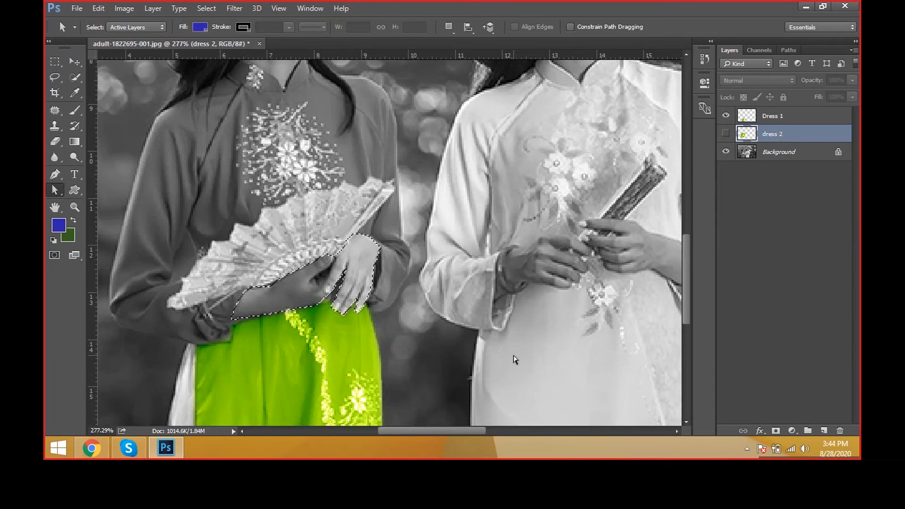
pyautogui.click(809, 155)
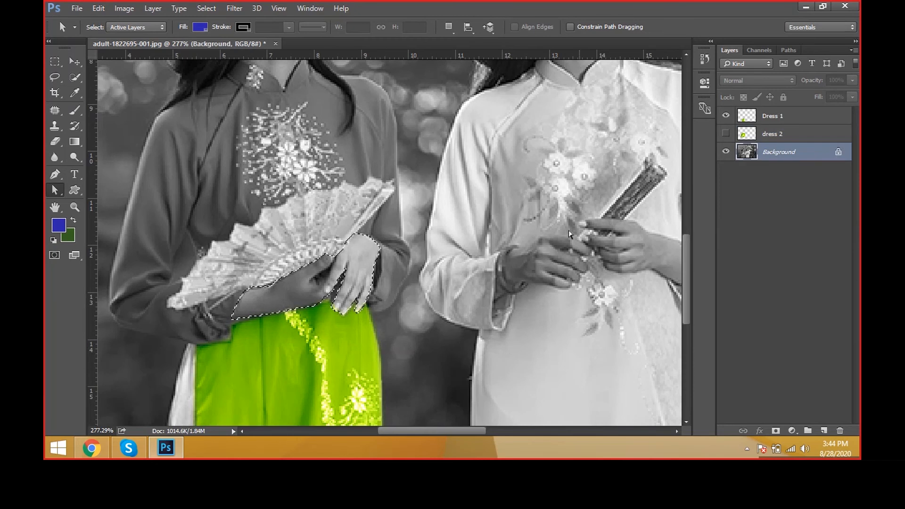
pyautogui.scroll(-2, 556, 264)
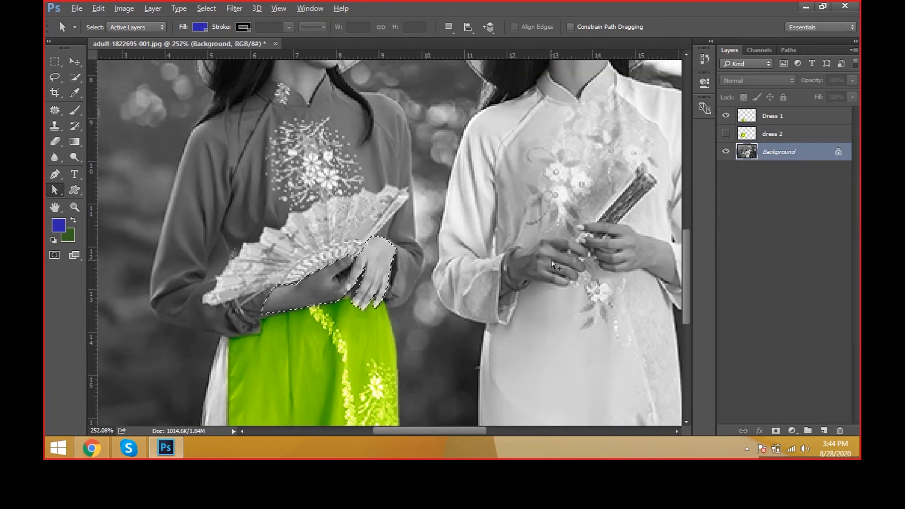
pyautogui.click(726, 134)
pyautogui.click(769, 136)
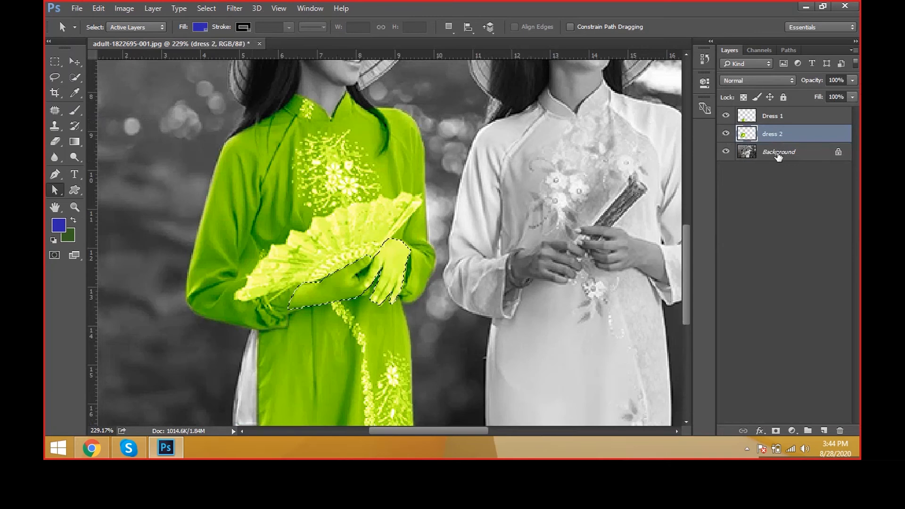
# Step: Copy the selected hands from the Background to a new layer and rename it "Hands"
pyautogui.click(778, 153)
pyautogui.hotkey('ctrl', 'j')
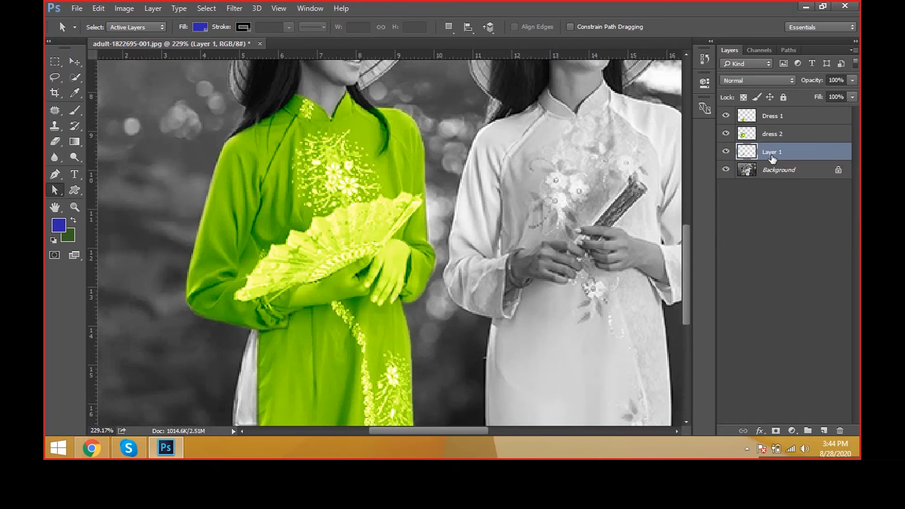
pyautogui.doubleClick(772, 152)
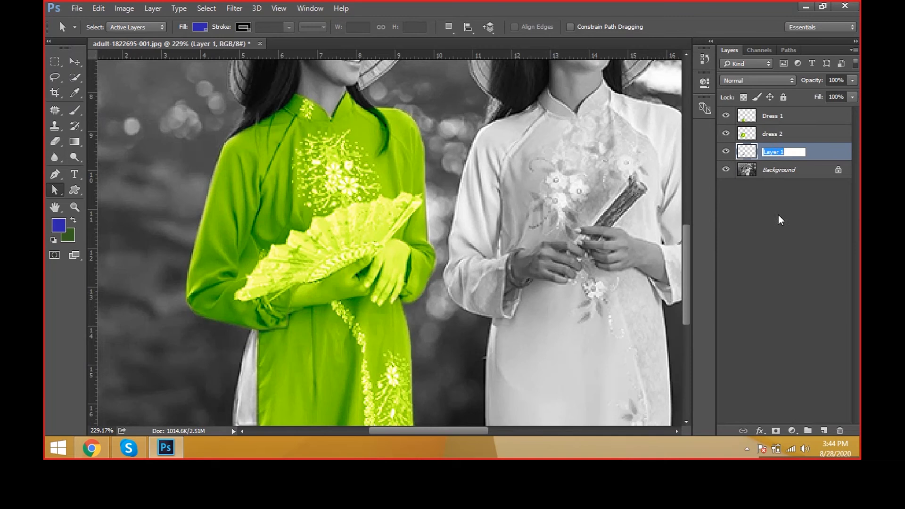
pyautogui.write('Hands')
pyautogui.press('Return')
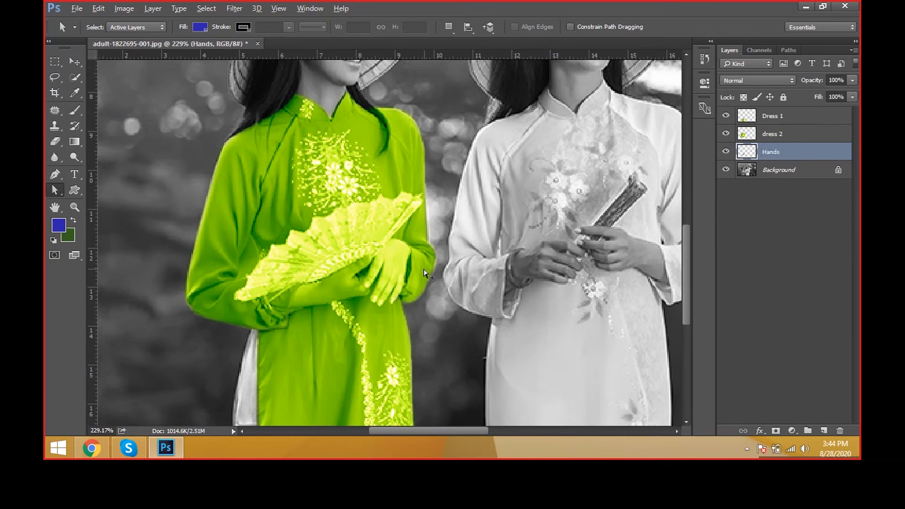
# Step: Switch to the Move tool and place the Hands layer above the dress 2 layer
pyautogui.scroll(-2, 424, 272)
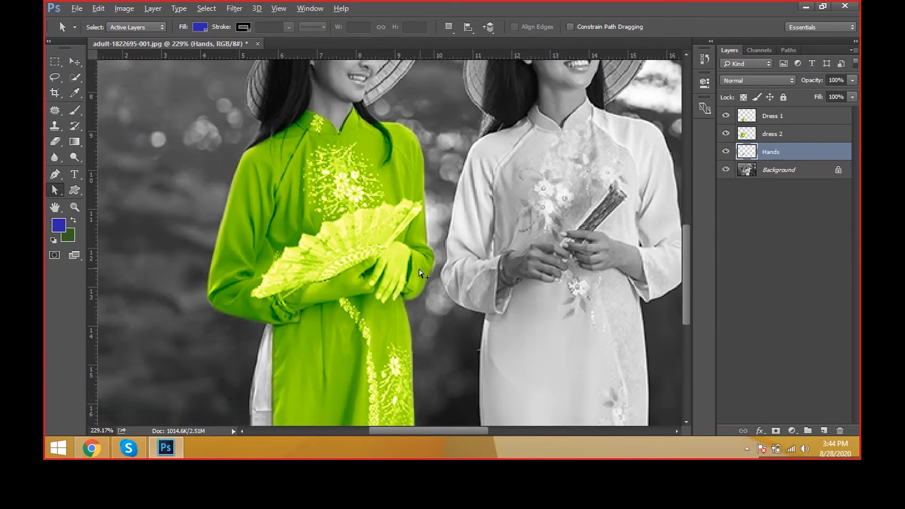
pyautogui.scroll(-1, 420, 273)
pyautogui.press('v')
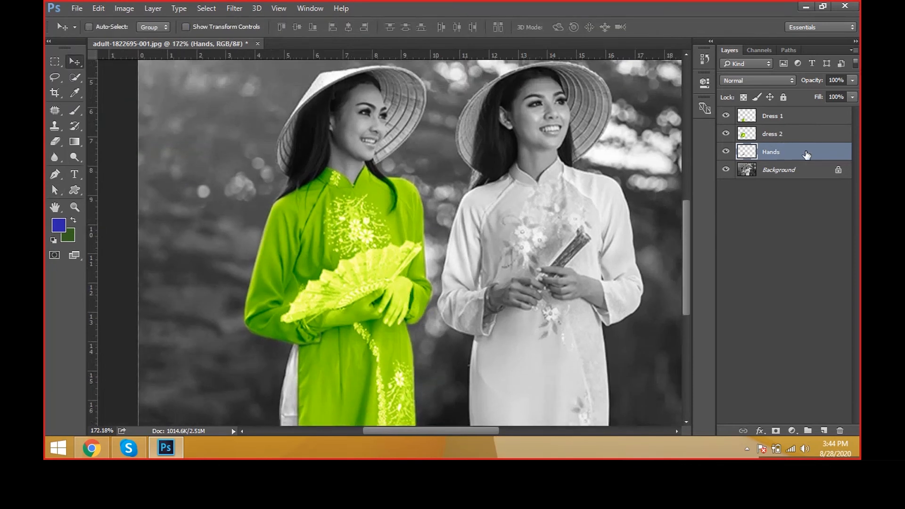
pyautogui.moveTo(806, 155); pyautogui.dragTo(806, 132)
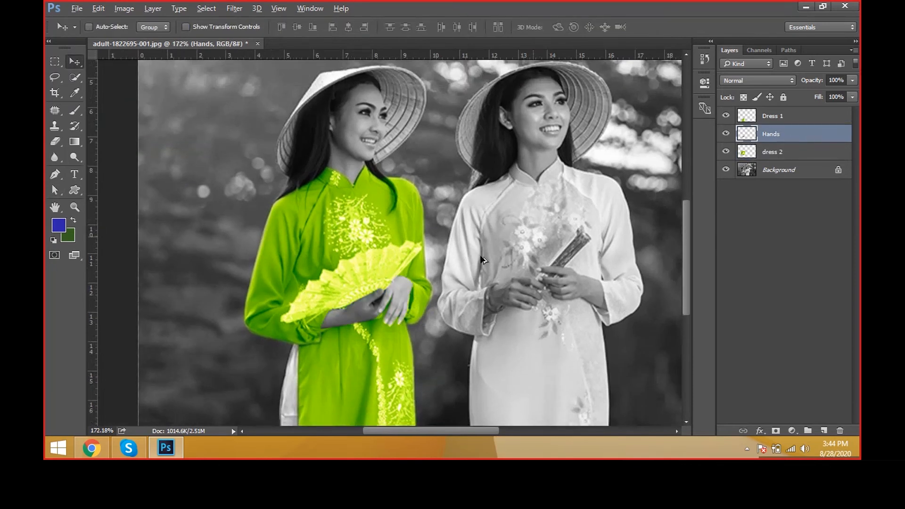
pyautogui.scroll(1, 436, 282)
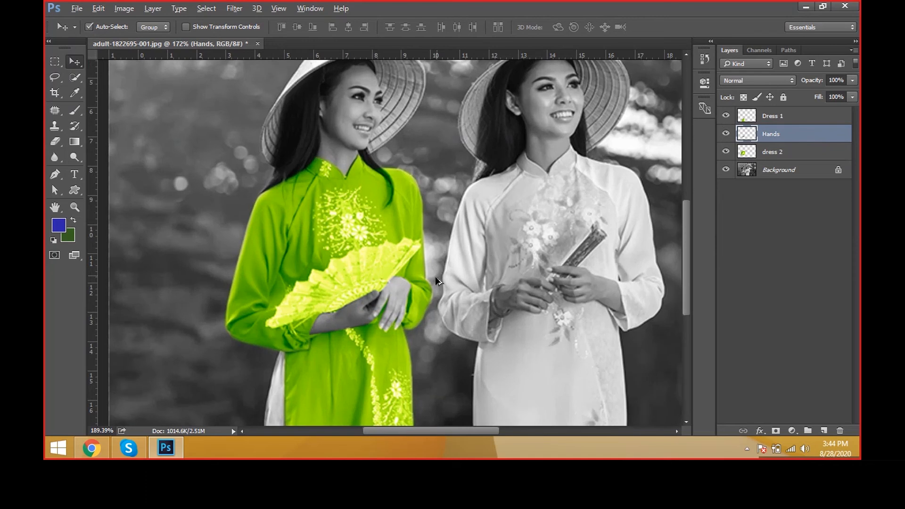
pyautogui.scroll(1, 435, 276)
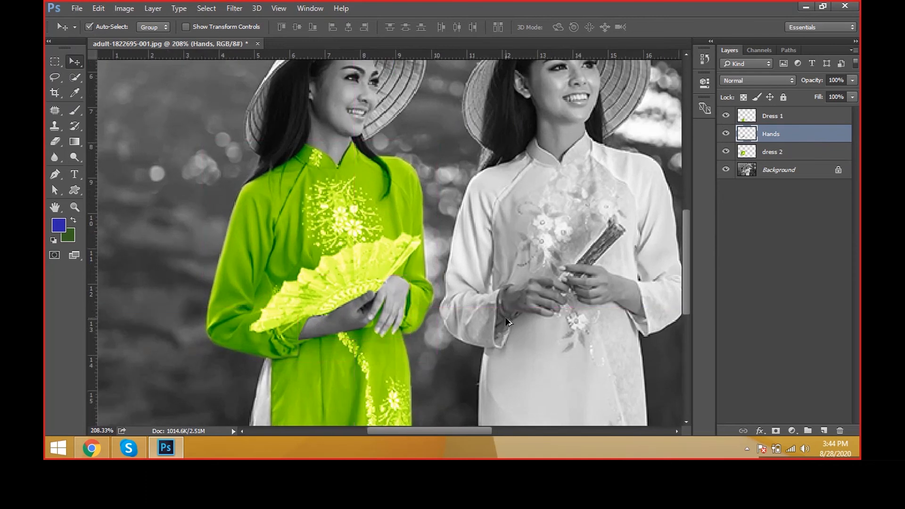
pyautogui.scroll(1, 491, 316)
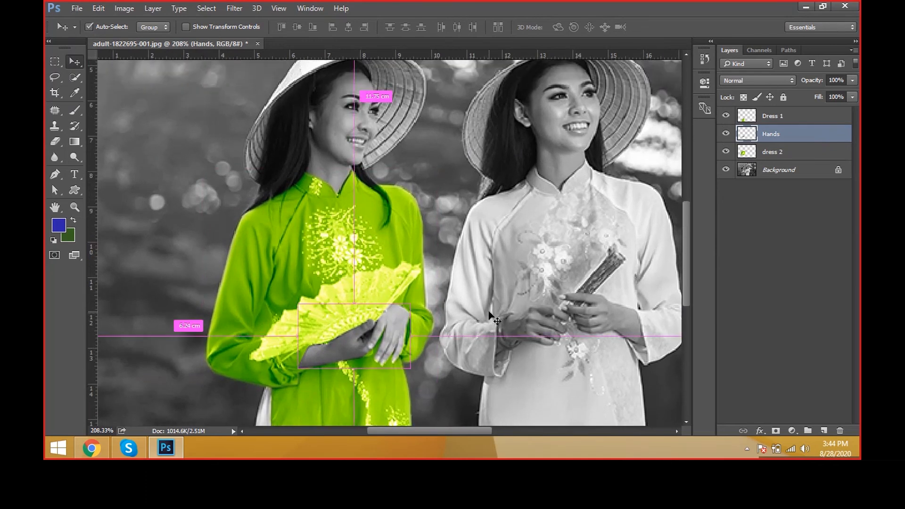
# Step: Undo the reordering, renaming and copying of the Hands layer, back to the hand selection with dress 2 active
pyautogui.hotkey('ctrl', '[')
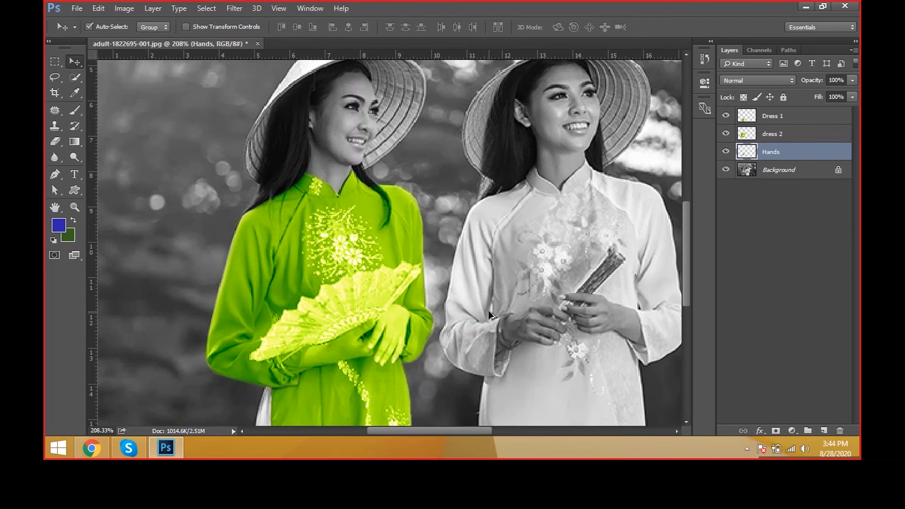
pyautogui.hotkey('ctrl', 'z')
pyautogui.hotkey('ctrl', 'alt', 'z')
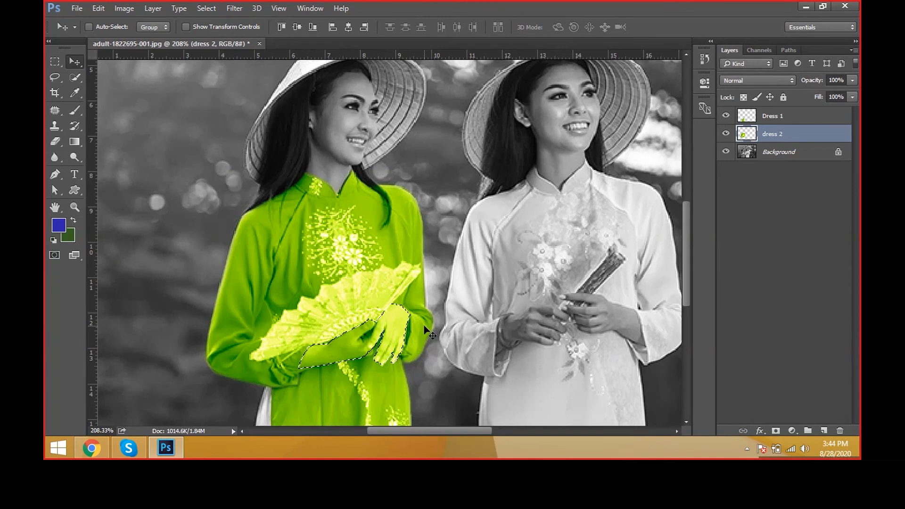
# Step: Feather the hand selection by 0.5 pixels
pyautogui.hotkey('shift', 'F6')
pyautogui.write('0.')
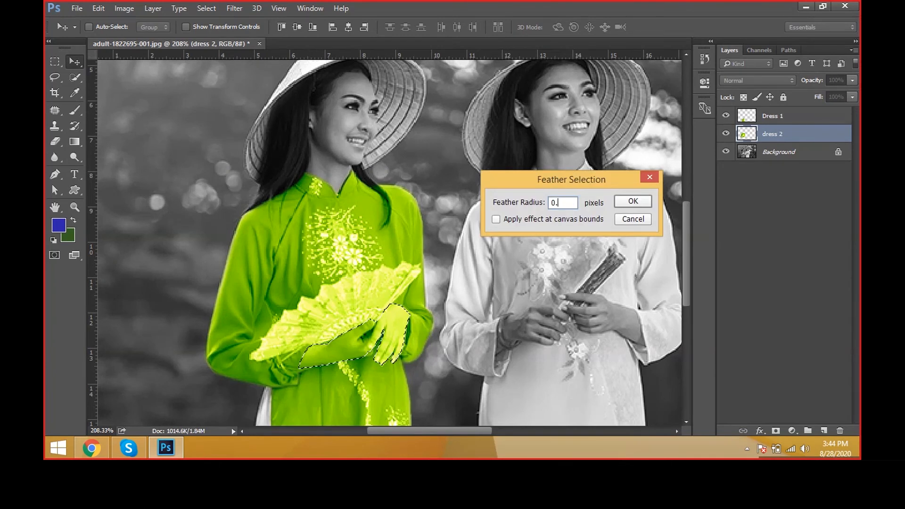
pyautogui.write('5')
pyautogui.press('Return')
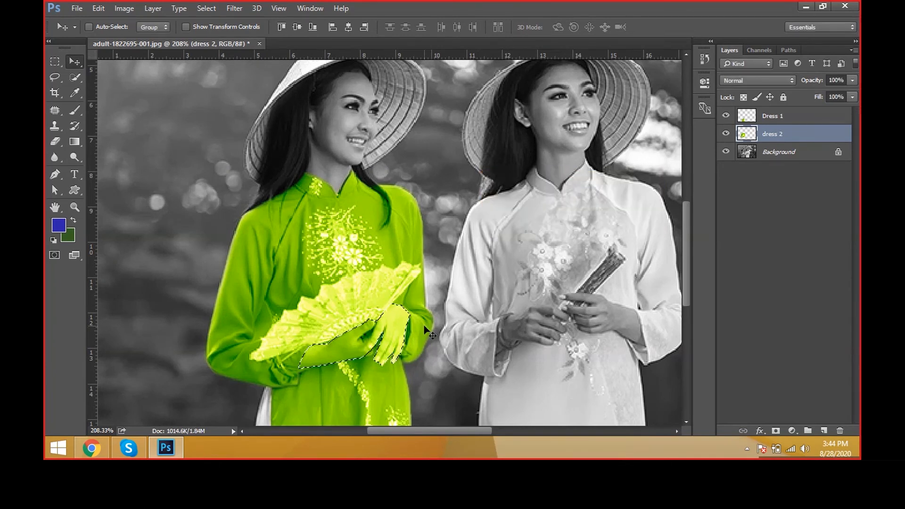
# Step: Copy the selected hands from the Background to a new layer and name it "Hands"
pyautogui.click(768, 151)
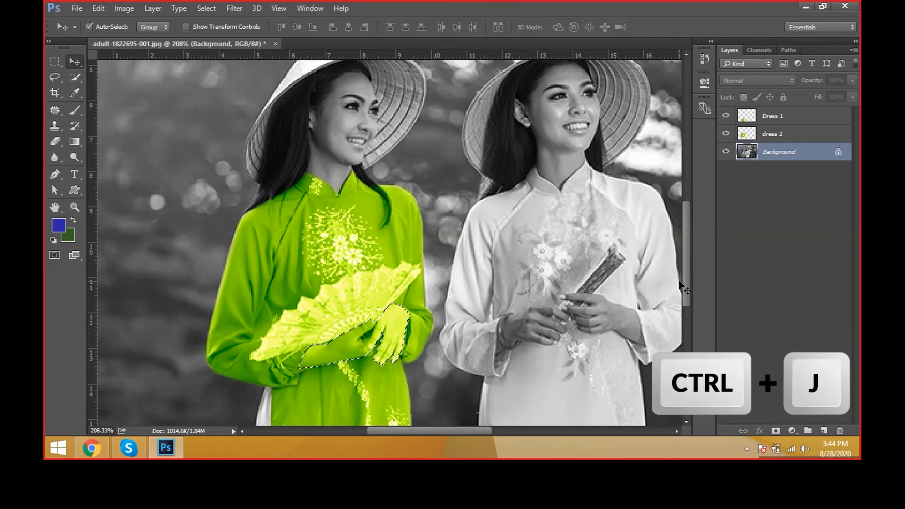
pyautogui.hotkey('ctrl', 'j')
pyautogui.scroll(-3, 594, 241)
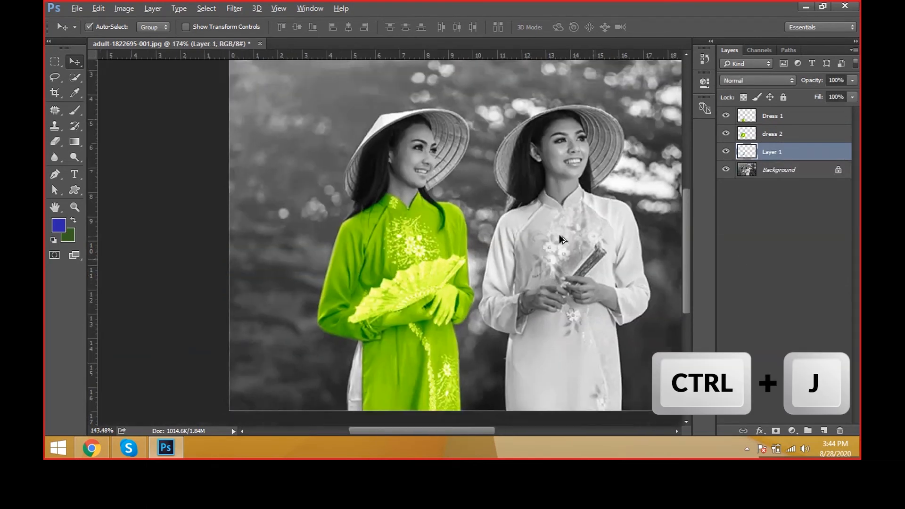
pyautogui.doubleClick(768, 152)
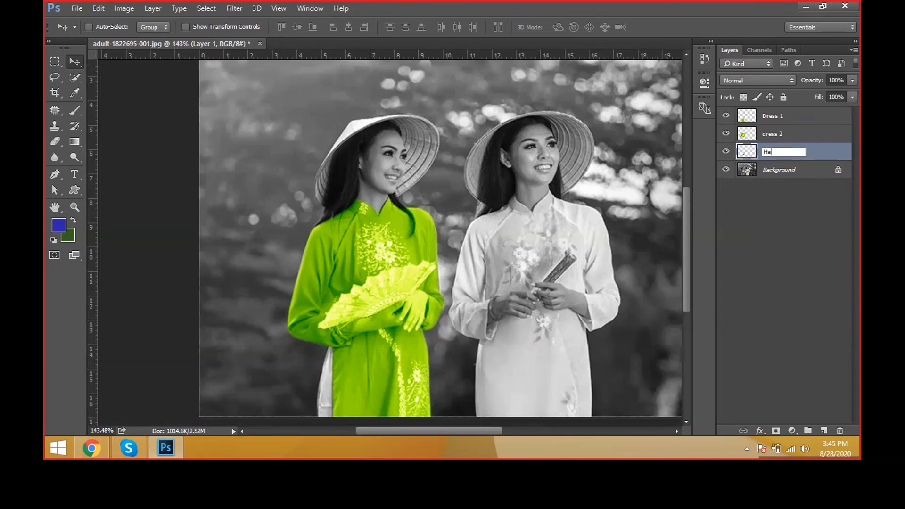
pyautogui.write('Hands')
pyautogui.press('Return')
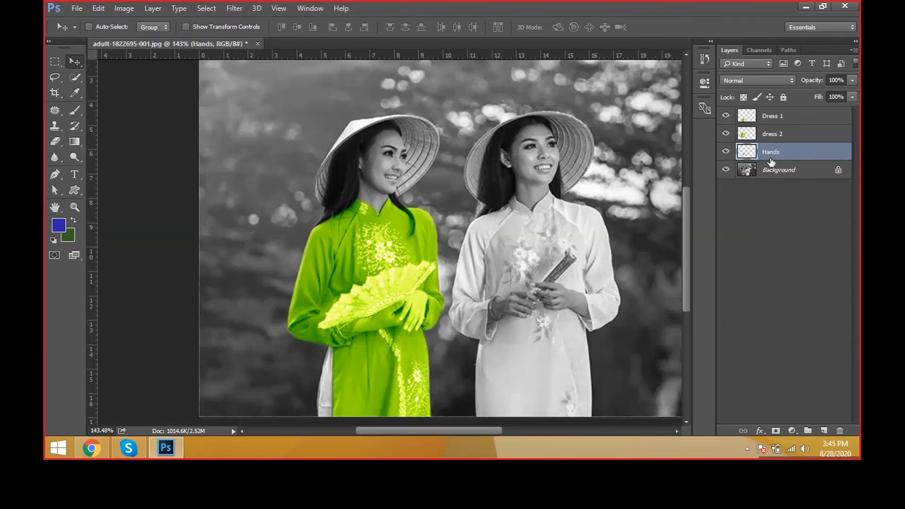
# Step: Place the Hands layer directly above the dress 2 layer
pyautogui.moveTo(783, 154); pyautogui.dragTo(772, 131)
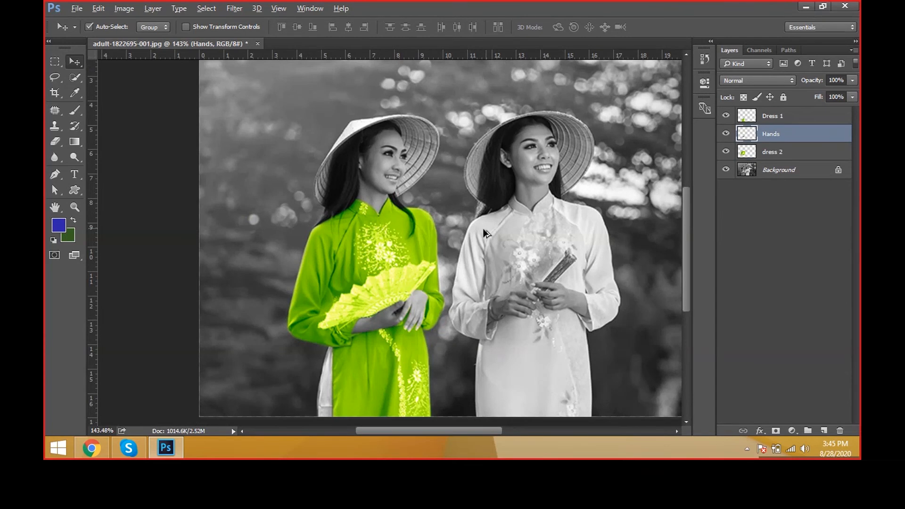
pyautogui.scroll(1, 483, 231)
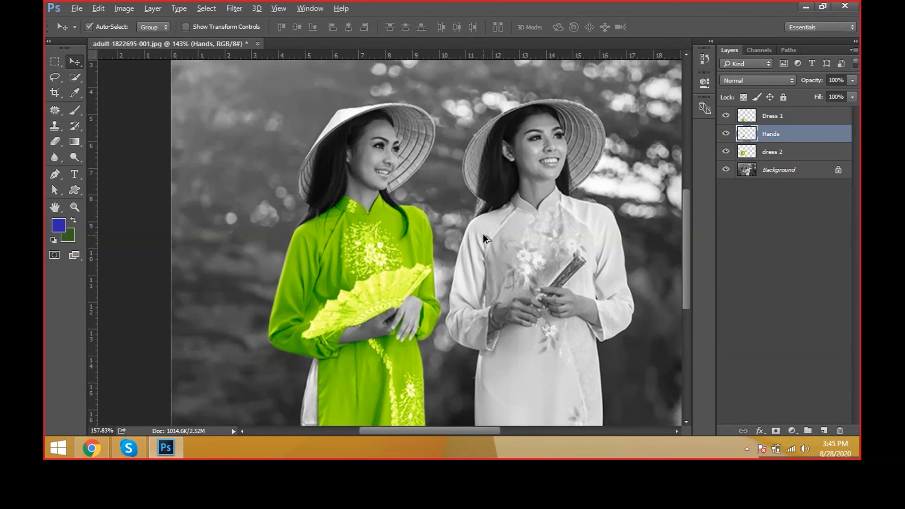
pyautogui.scroll(2, 483, 234)
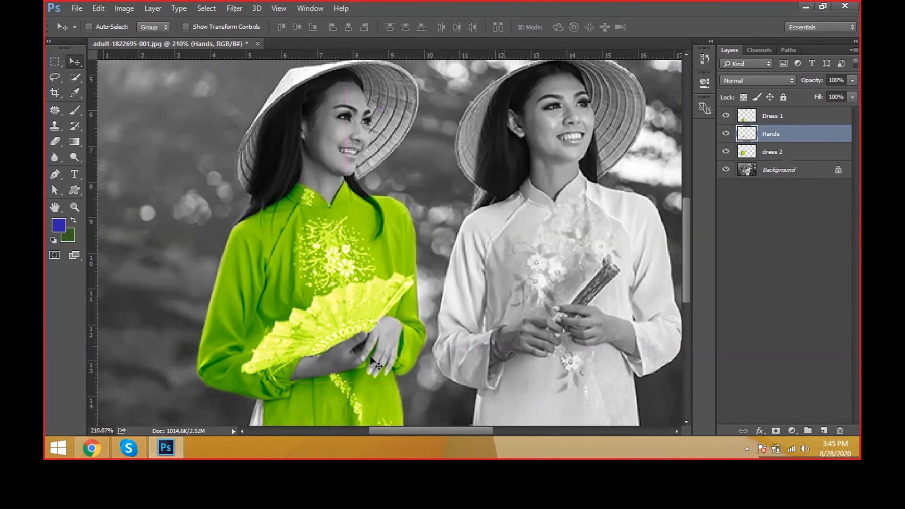
pyautogui.rightClick(337, 371)
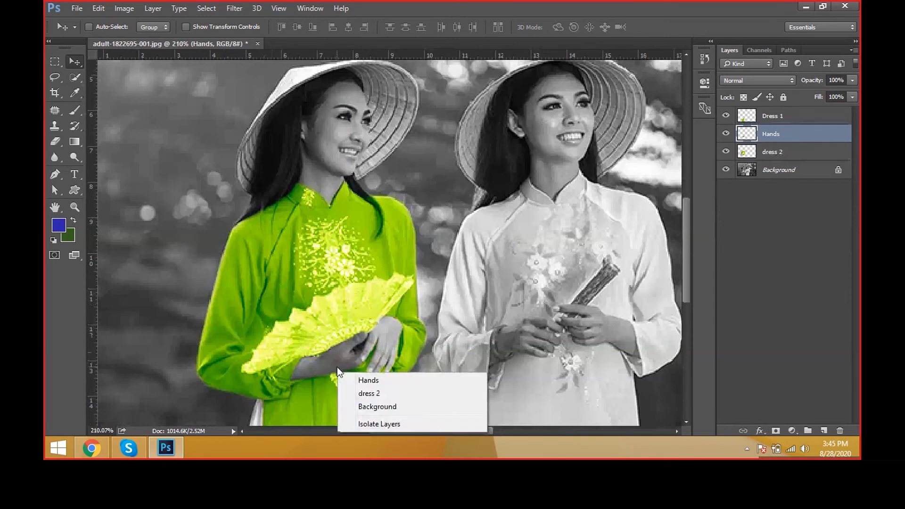
pyautogui.click(803, 153)
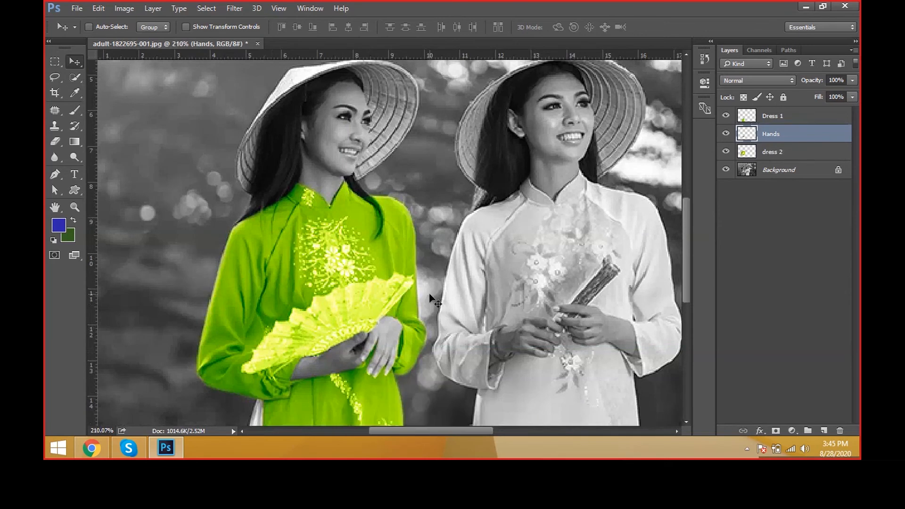
pyautogui.press('ctrl')
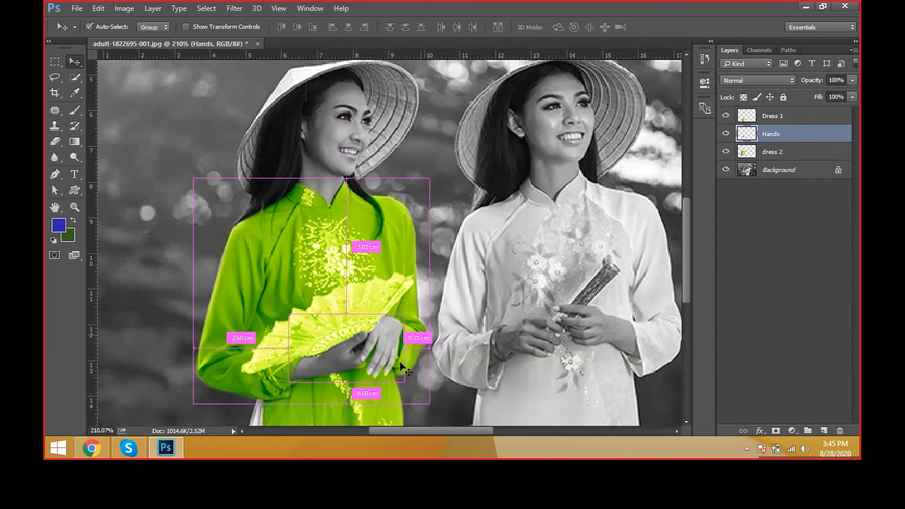
pyautogui.hotkey('ctrl', 'b')
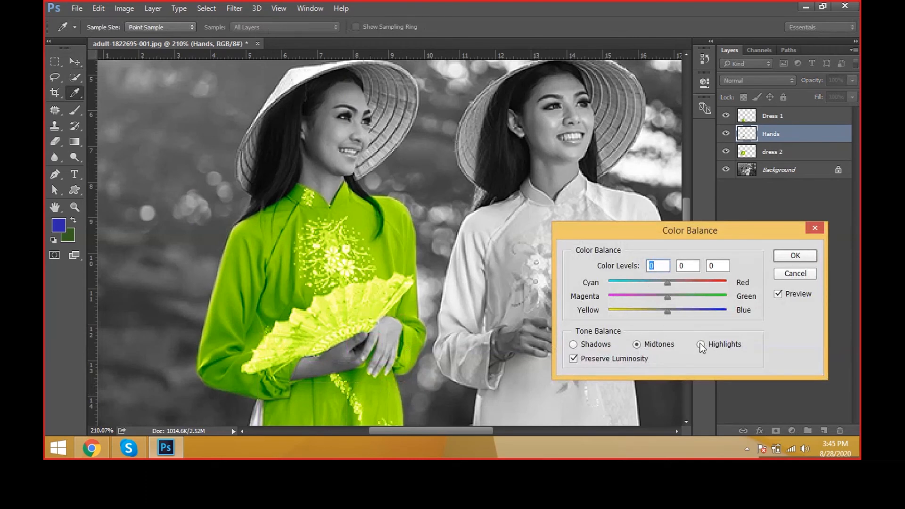
pyautogui.press('Return')
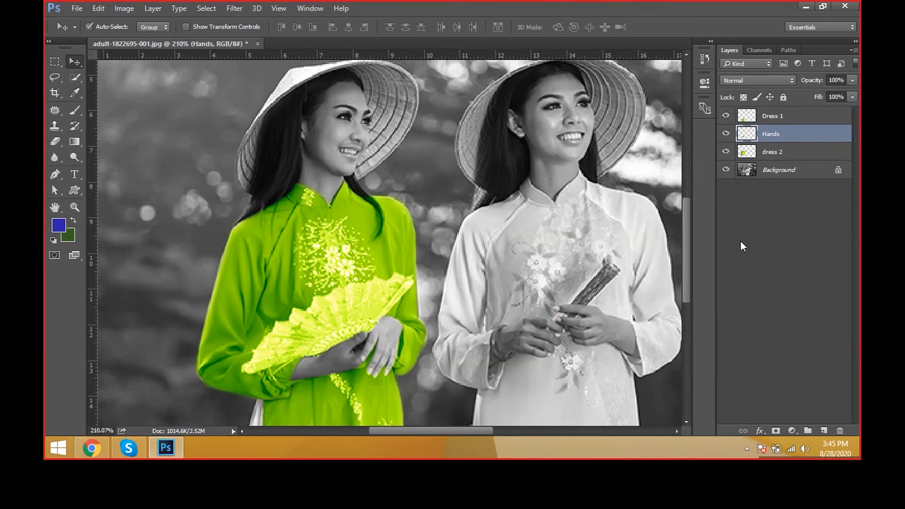
# Step: Try colorizing the Hands layer with Hue/Saturation, using Colorize with hue 31 and saturation 39
pyautogui.hotkey('ctrl', 'u')
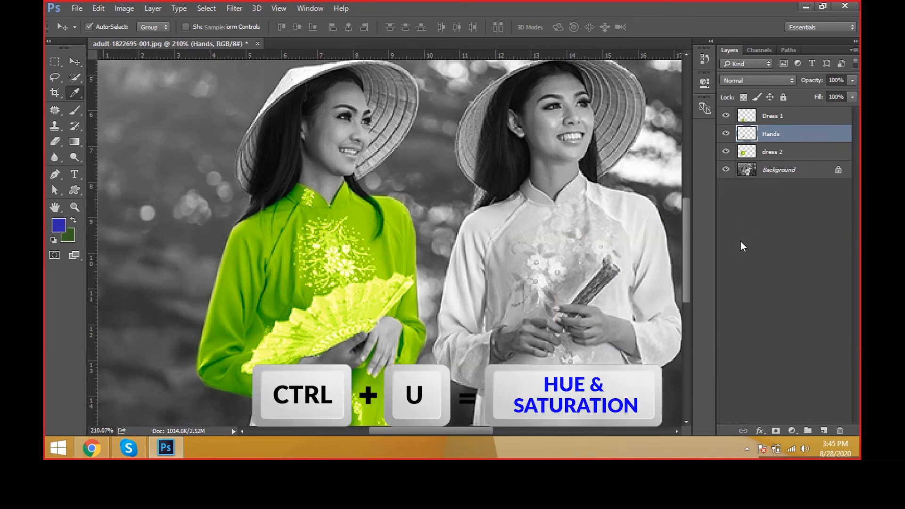
pyautogui.moveTo(660, 93); pyautogui.dragTo(515, 56)
pyautogui.moveTo(482, 137)
pyautogui.mouseDown()
pyautogui.moveTo(508, 137)
pyautogui.moveTo(442, 137)
pyautogui.moveTo(490, 137)
pyautogui.mouseUp()
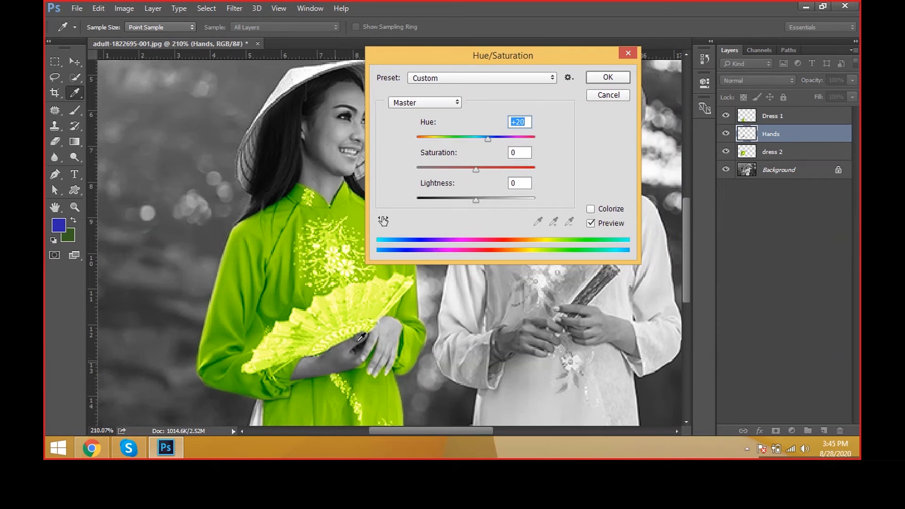
pyautogui.click(603, 210)
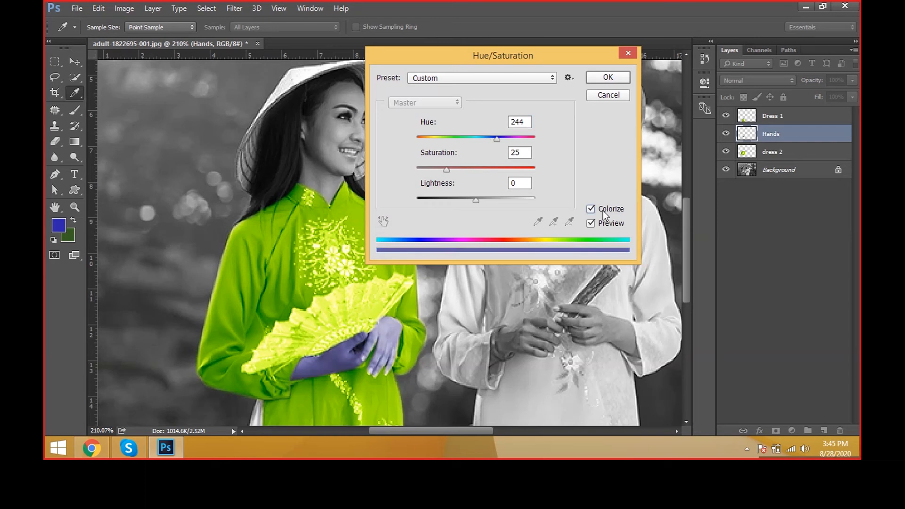
pyautogui.moveTo(479, 138); pyautogui.dragTo(422, 139)
pyautogui.moveTo(446, 171); pyautogui.dragTo(451, 171)
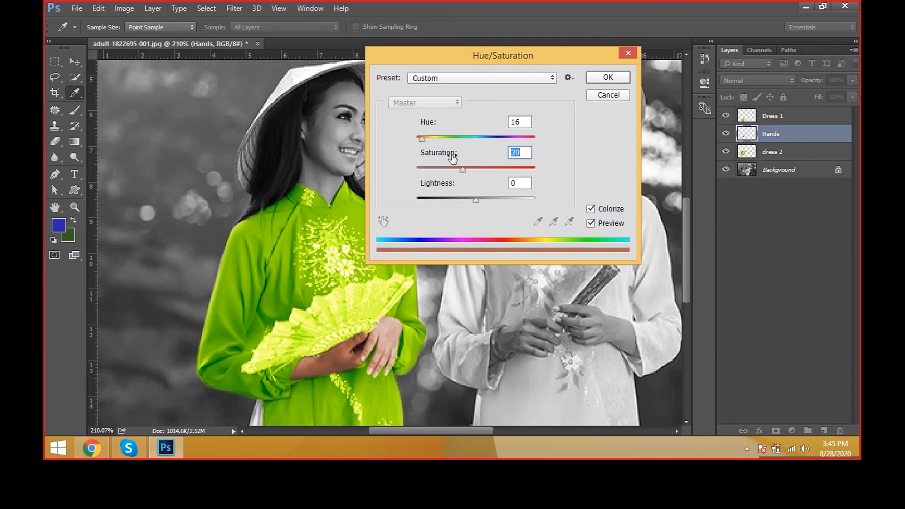
pyautogui.moveTo(430, 140); pyautogui.dragTo(428, 140)
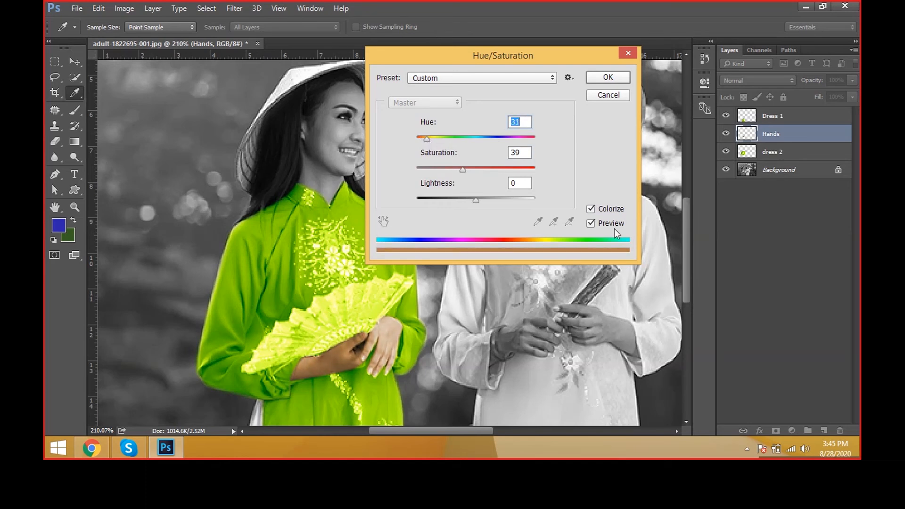
# Step: Compare the hands with and without the Hue/Saturation colorizing
pyautogui.click(599, 223)
pyautogui.click(599, 223)
pyautogui.click(599, 223)
pyautogui.click(599, 223)
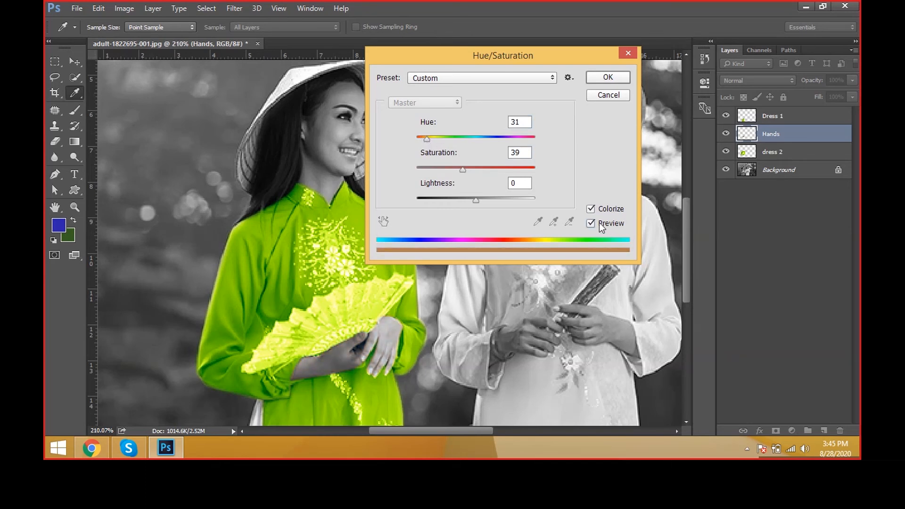
pyautogui.click(599, 223)
pyautogui.click(599, 223)
pyautogui.click(599, 223)
pyautogui.click(599, 223)
pyautogui.click(599, 223)
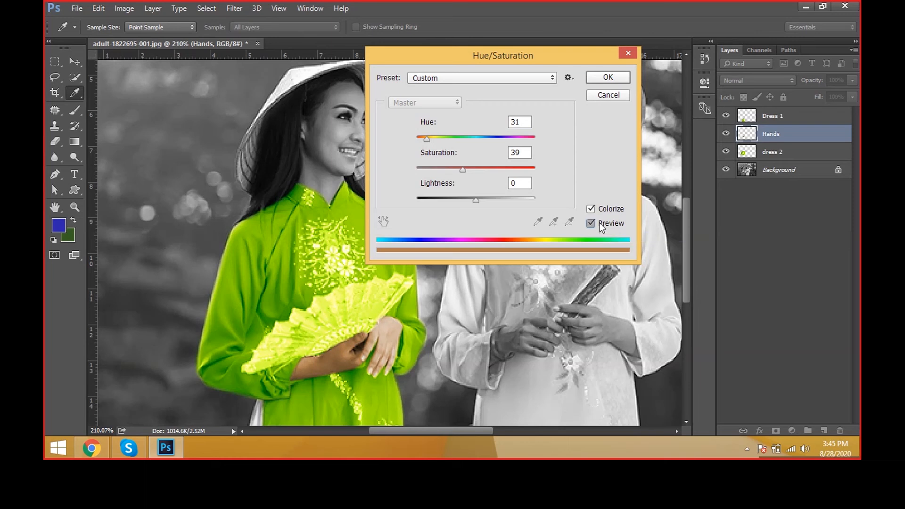
pyautogui.click(599, 223)
pyautogui.click(599, 223)
# Step: View the available Hue/Saturation presets and discard the adjustment without applying it
pyautogui.click(477, 78)
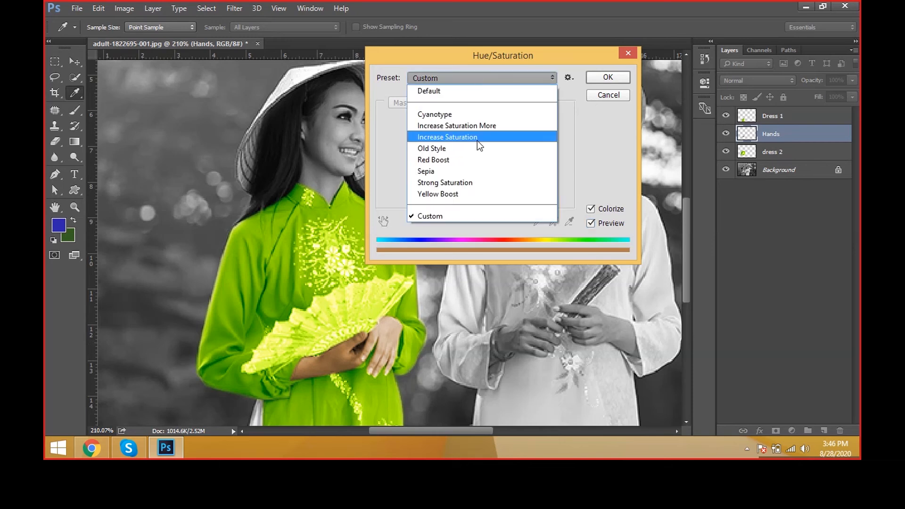
pyautogui.click(590, 141)
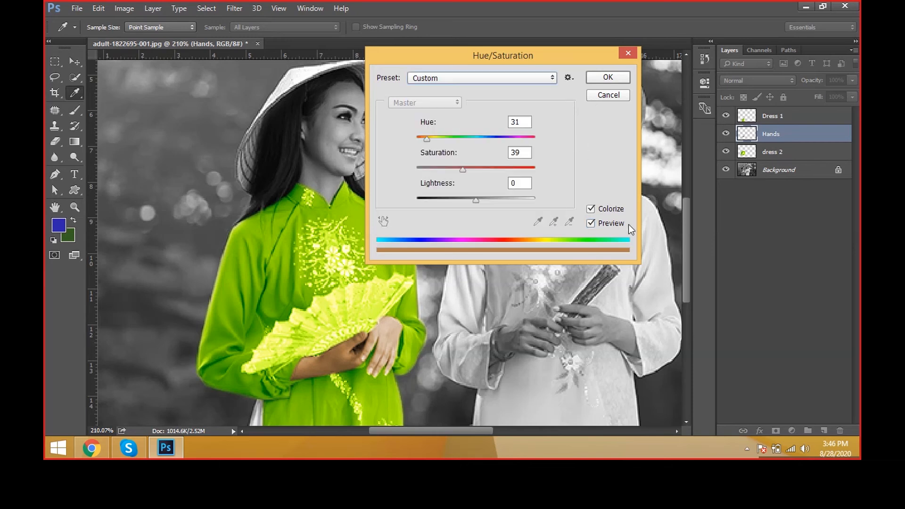
pyautogui.click(601, 94)
# Step: Shift the midtones of the Hands layer with Color Balance to +32 cyan-red and -58 yellow-blue
pyautogui.scroll(1, 438, 386)
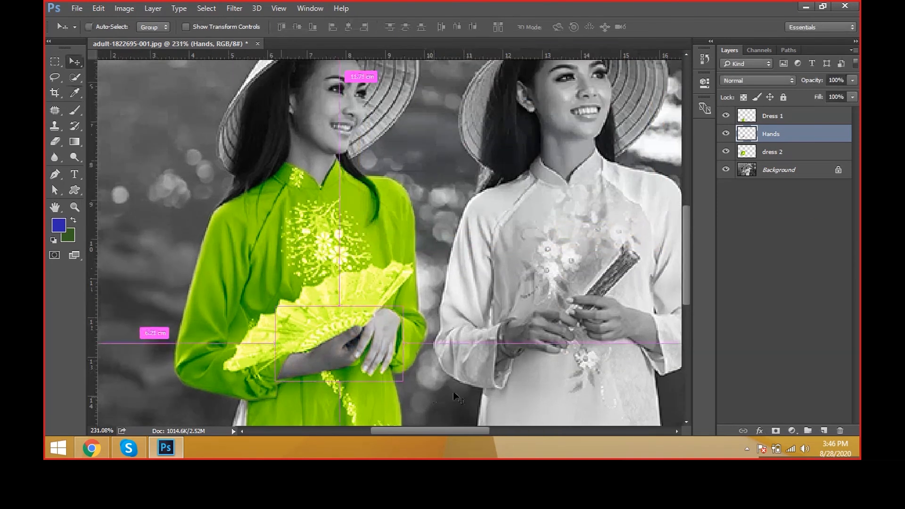
pyautogui.hotkey('ctrl', 'b')
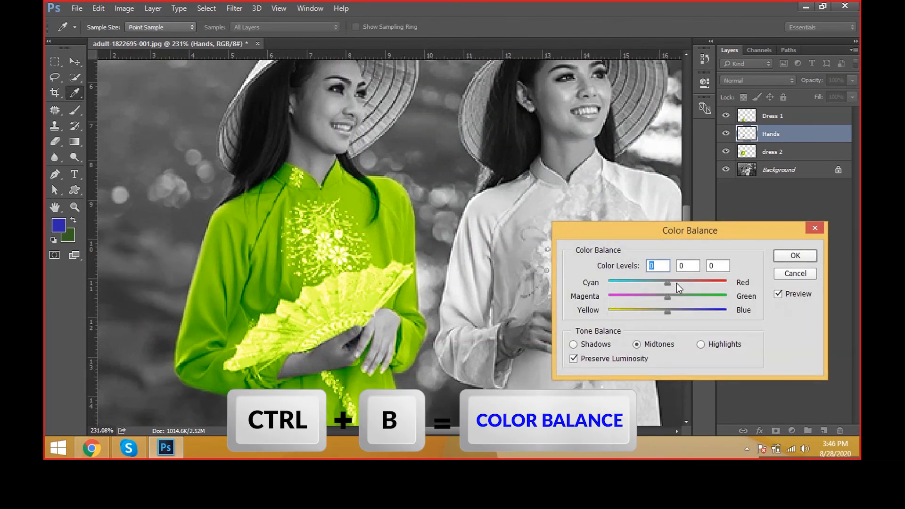
pyautogui.moveTo(677, 283); pyautogui.dragTo(686, 282)
pyautogui.moveTo(654, 314); pyautogui.dragTo(634, 315)
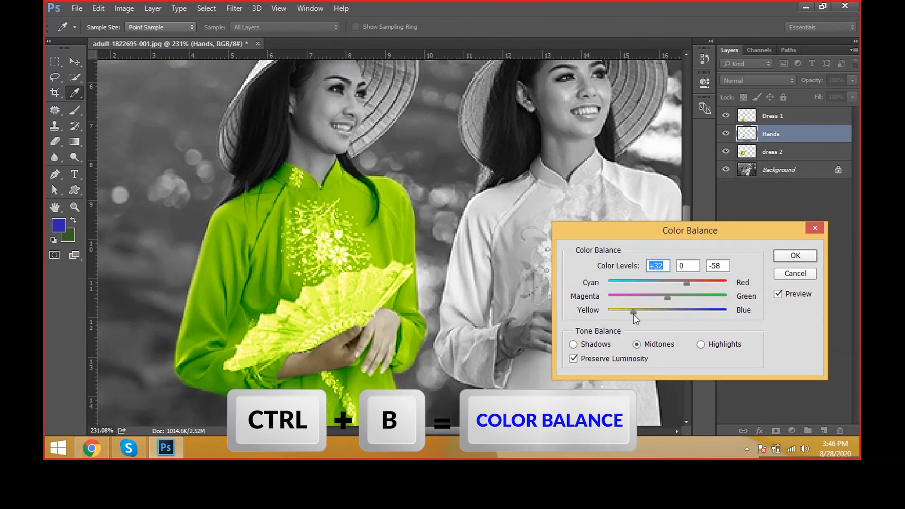
# Step: Set the hands' Color Balance shadows to +27, 0, -18 and highlights to +24, 0, -20
pyautogui.click(587, 345)
pyautogui.moveTo(674, 285); pyautogui.dragTo(657, 312)
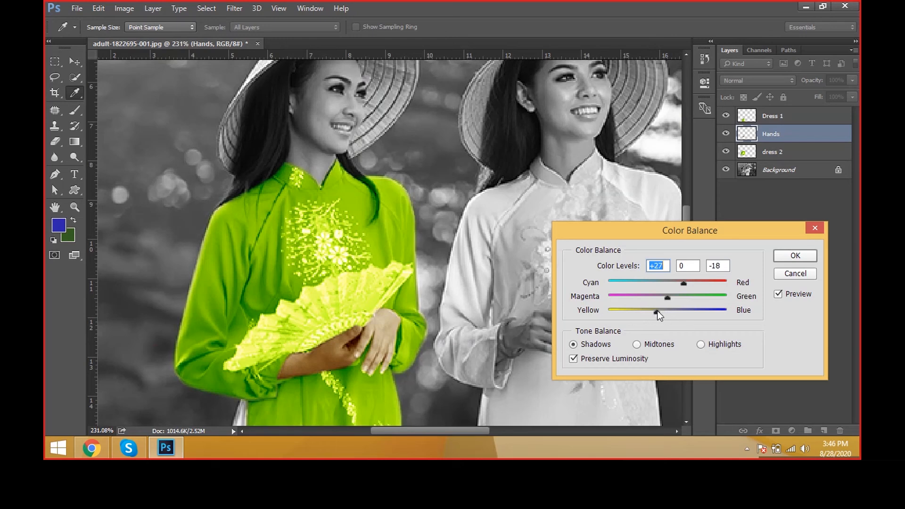
pyautogui.click(736, 349)
pyautogui.moveTo(680, 284); pyautogui.dragTo(655, 313)
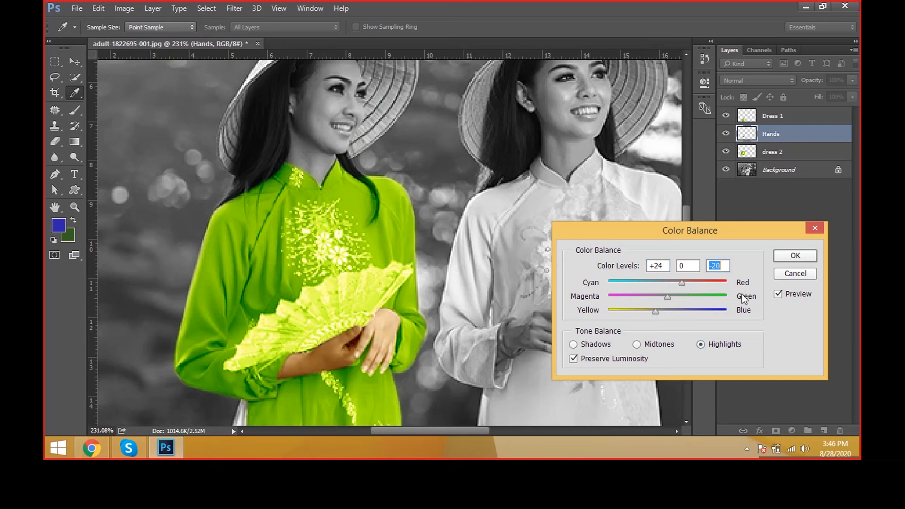
# Step: Compare the hands with and without the Color Balance preview and apply the adjustment
pyautogui.click(790, 298)
pyautogui.click(790, 297)
pyautogui.click(790, 297)
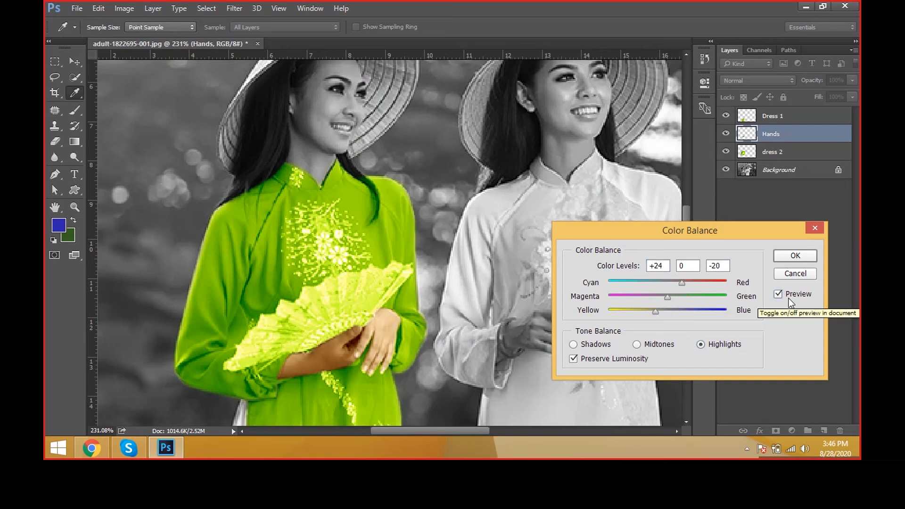
pyautogui.click(789, 298)
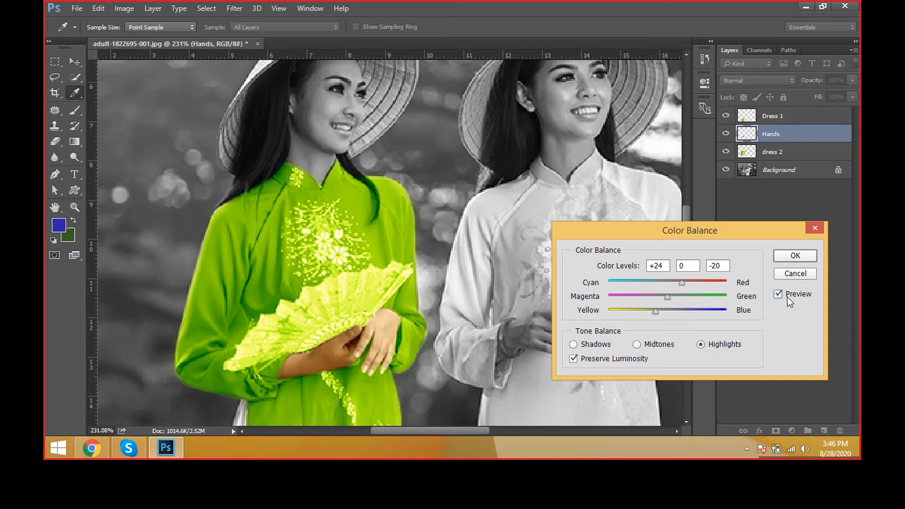
pyautogui.click(796, 258)
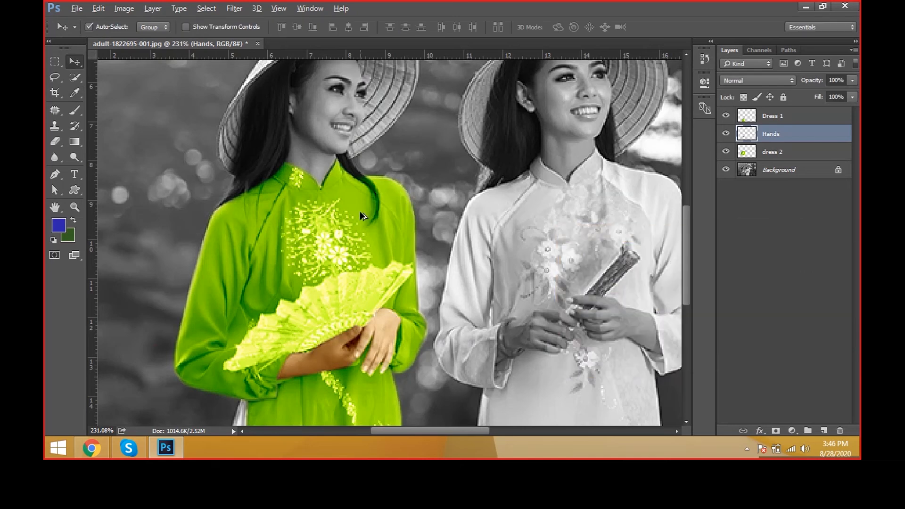
# Step: Start a Pen path at the collar opening of the green dress and trace along the collar edge to the hair
pyautogui.hotkey('ctrl', '-')
pyautogui.hotkey('ctrl', '-')
pyautogui.keyDown('ctrl'); pyautogui.click(309, 180); pyautogui.keyUp('ctrl')
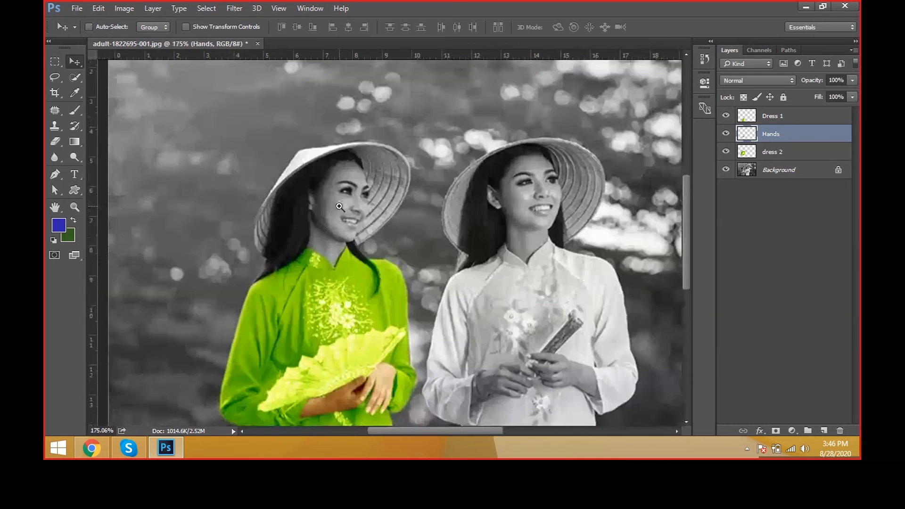
pyautogui.keyDown('ctrl'); pyautogui.click(339, 207); pyautogui.keyUp('ctrl')
pyautogui.press('p')
pyautogui.keyDown('ctrl'); pyautogui.click(327, 309); pyautogui.keyUp('ctrl')
pyautogui.click(332, 310)
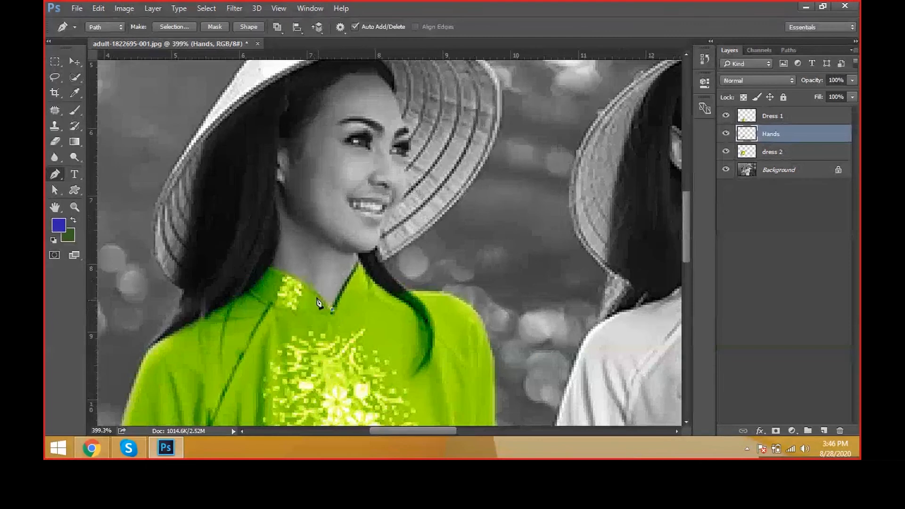
pyautogui.moveTo(307, 285); pyautogui.dragTo(288, 277)
pyautogui.click(285, 275)
pyautogui.click(268, 267)
# Step: Continue the Pen path up the neck, past the ear and around the hairline to the far side of the forehead
pyautogui.moveTo(280, 220); pyautogui.dragTo(275, 190)
pyautogui.click(276, 189)
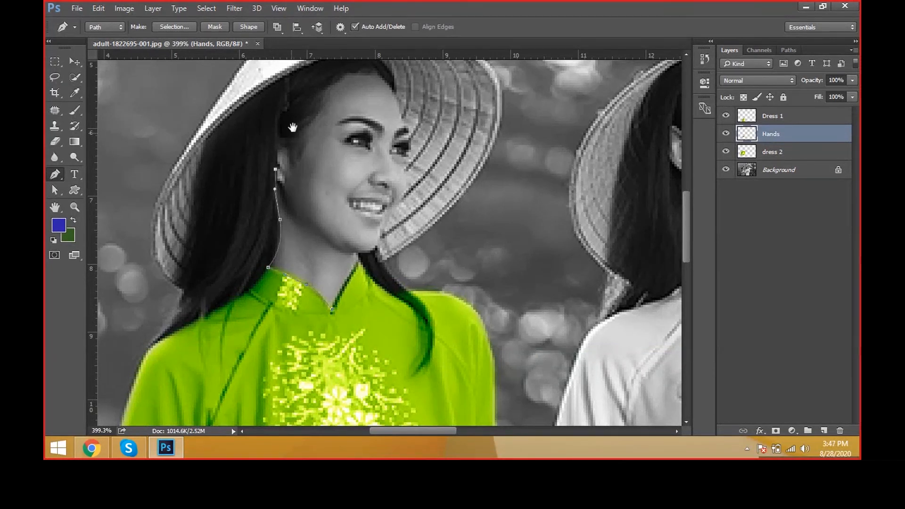
pyautogui.scroll(5, 283, 203)
pyautogui.click(294, 235)
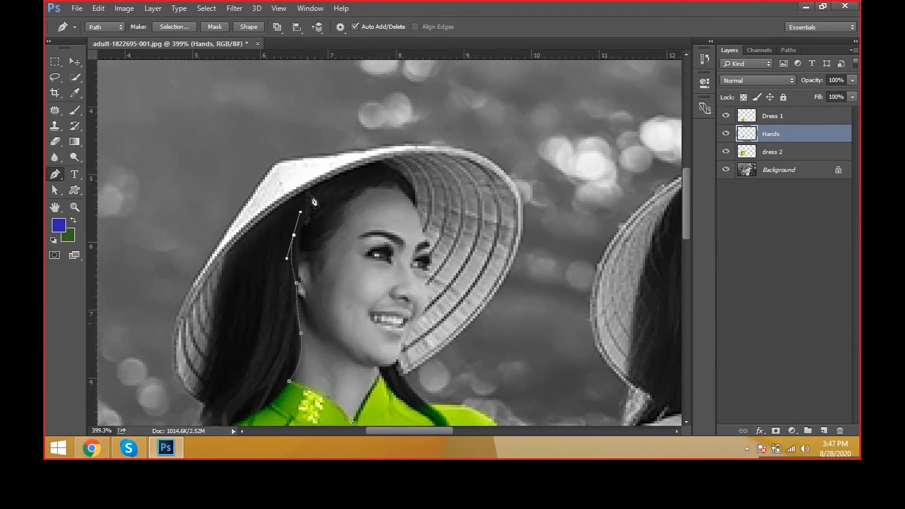
pyautogui.moveTo(320, 194); pyautogui.dragTo(369, 179)
pyautogui.click(393, 178)
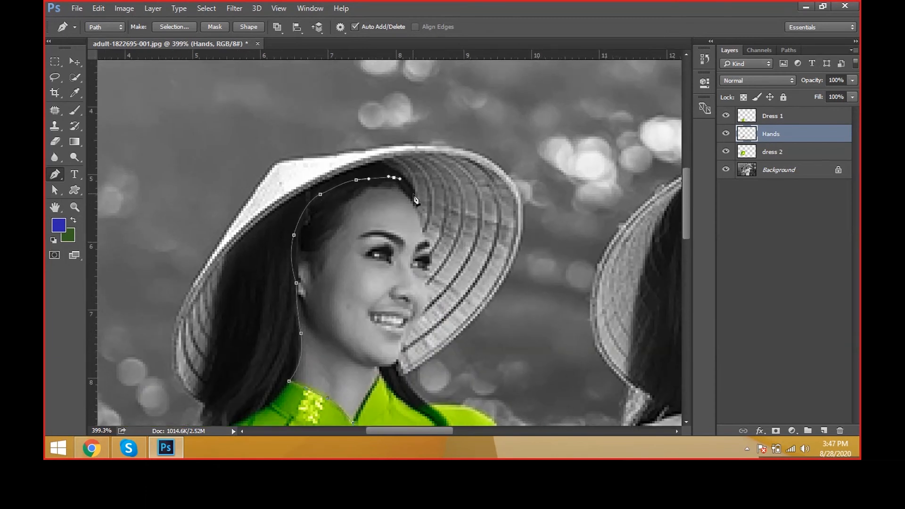
pyautogui.click(413, 195)
pyautogui.scroll(1, 418, 230)
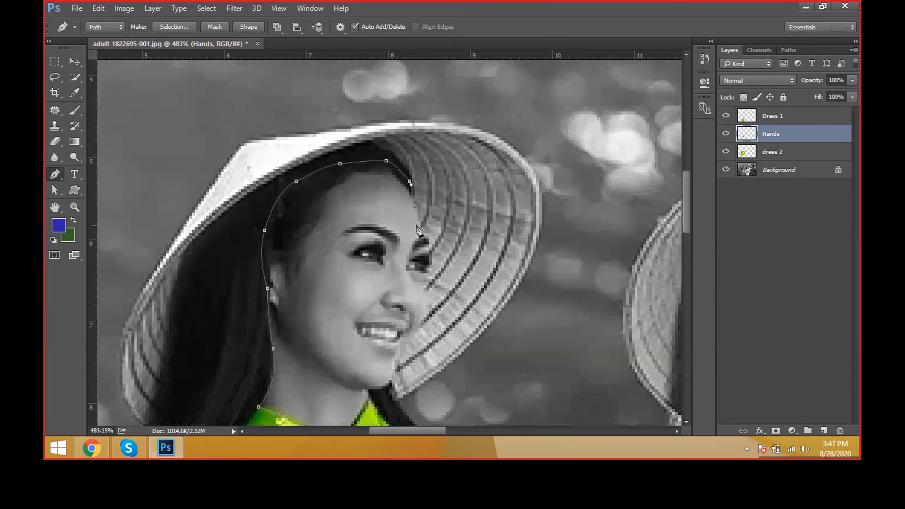
# Step: Trace the Pen path down the far side of the face and around the chin, and close it at the collar opening
pyautogui.click(428, 276)
pyautogui.click(421, 285)
pyautogui.moveTo(427, 308); pyautogui.dragTo(425, 322)
pyautogui.click(407, 357)
pyautogui.moveTo(392, 375); pyautogui.dragTo(361, 295)
pyautogui.click(385, 388)
pyautogui.click(369, 390)
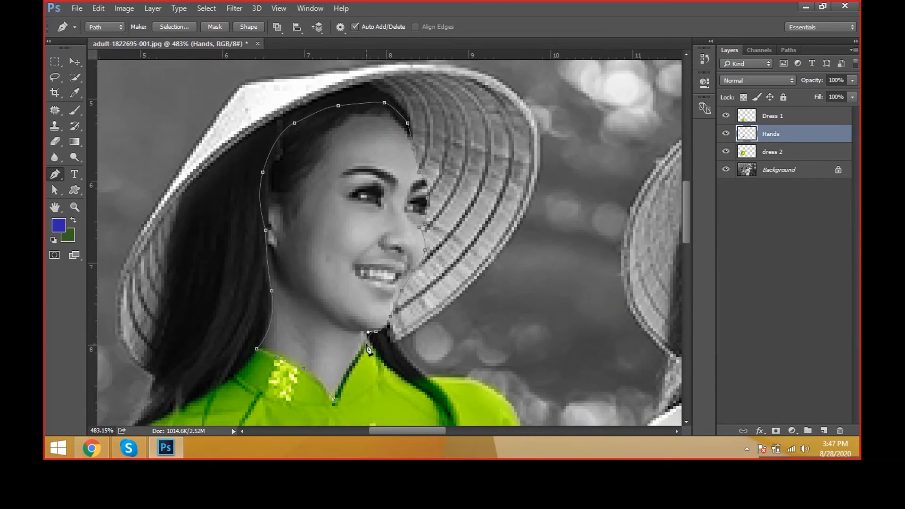
pyautogui.moveTo(334, 399); pyautogui.dragTo(335, 409)
pyautogui.scroll(-3, 334, 427)
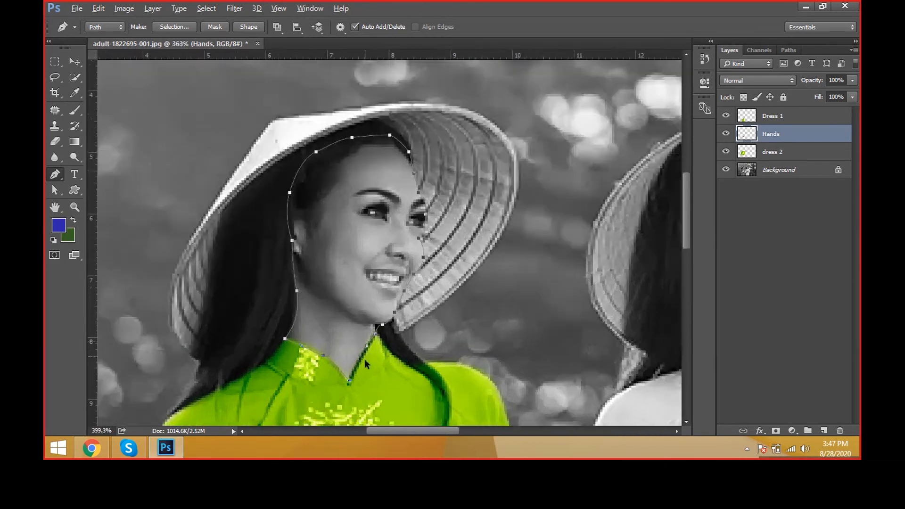
# Step: Check the closed path around the face and neck and convert it into a selection
pyautogui.scroll(3, 368, 366)
pyautogui.press('a')
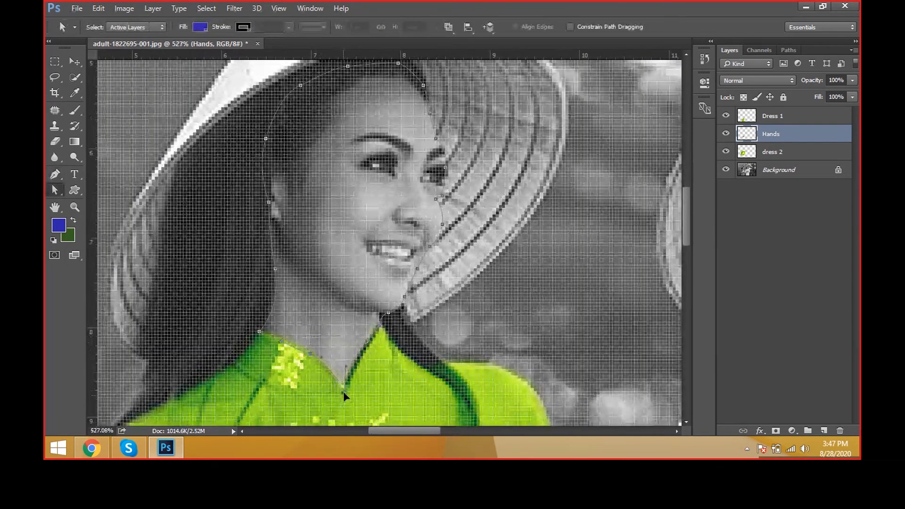
pyautogui.scroll(-4, 344, 396)
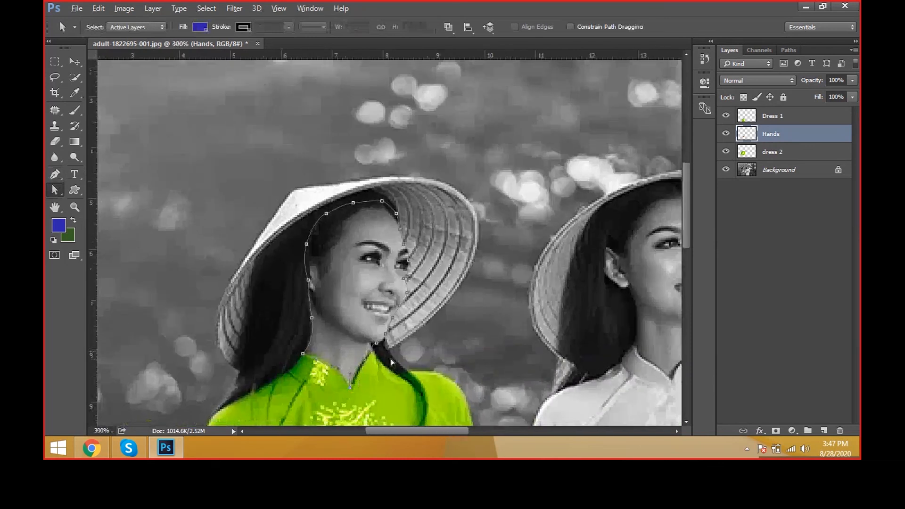
pyautogui.hotkey('ctrl', 'Return')
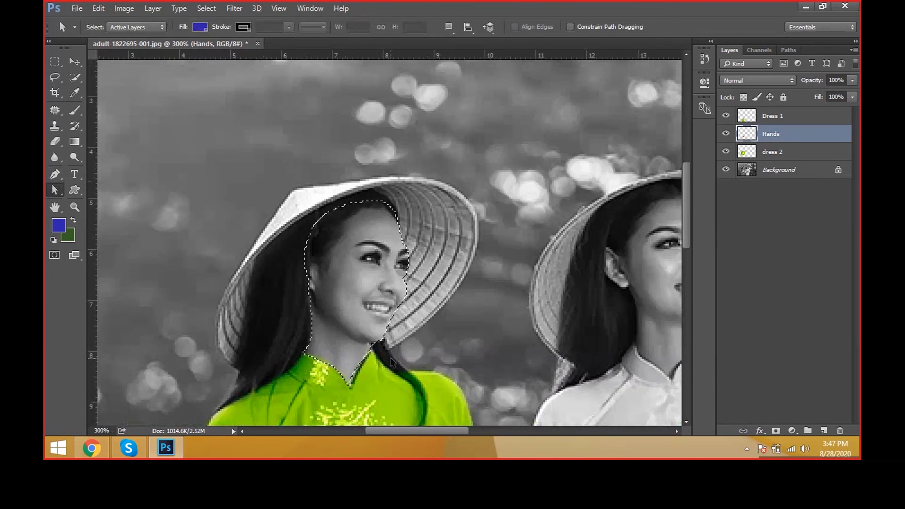
pyautogui.press('v')
pyautogui.scroll(-3, 319, 313)
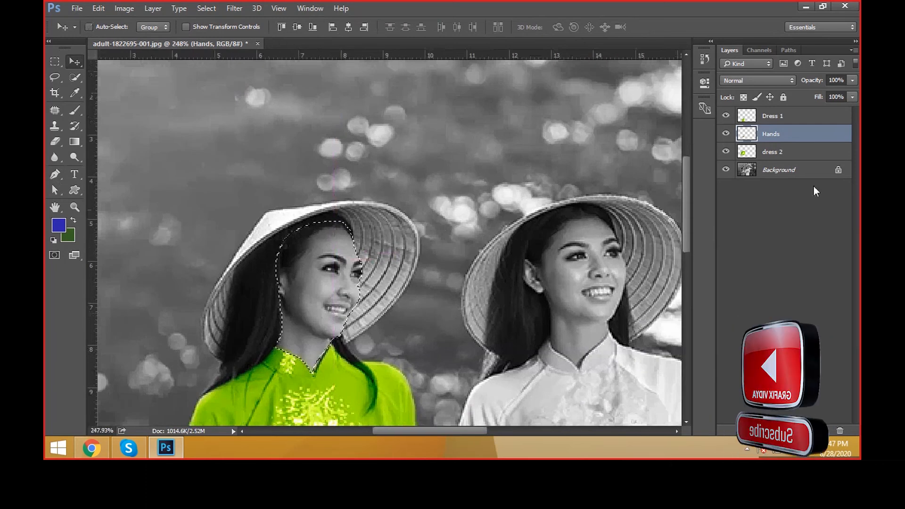
# Step: Make the Background layer active and feather the face selection by 0.5 pixels
pyautogui.keyDown('ctrl'); pyautogui.click(434, 262); pyautogui.keyUp('ctrl')
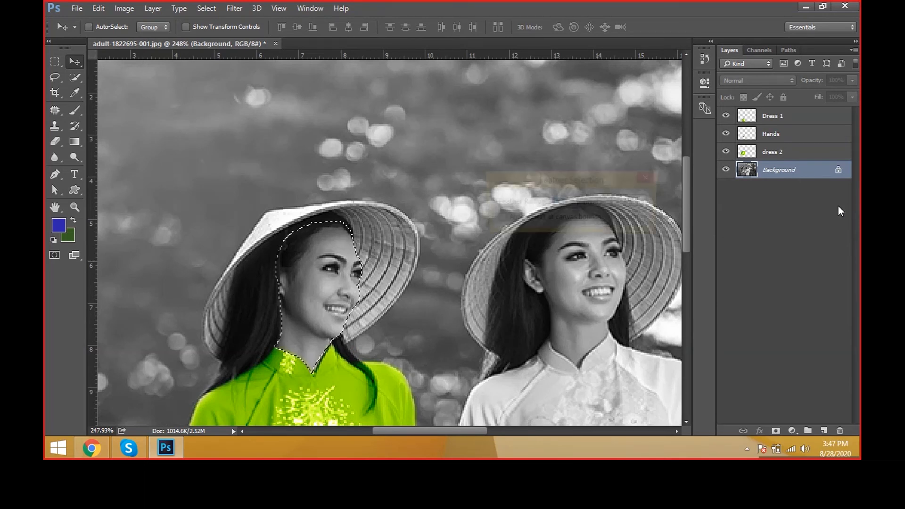
pyautogui.hotkey('shift', 'F6')
pyautogui.write('05')
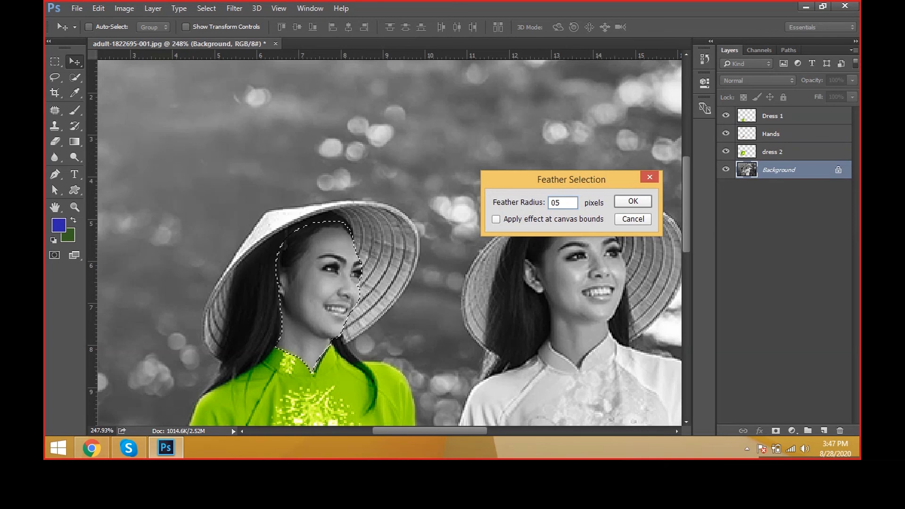
pyautogui.press('BackSpace')
pyautogui.press('BackSpace')
pyautogui.write('0.5')
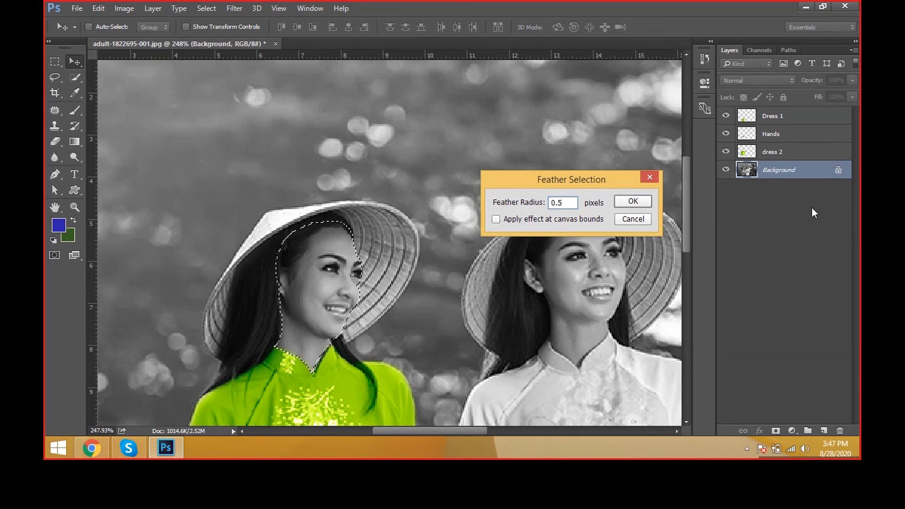
pyautogui.click(633, 200)
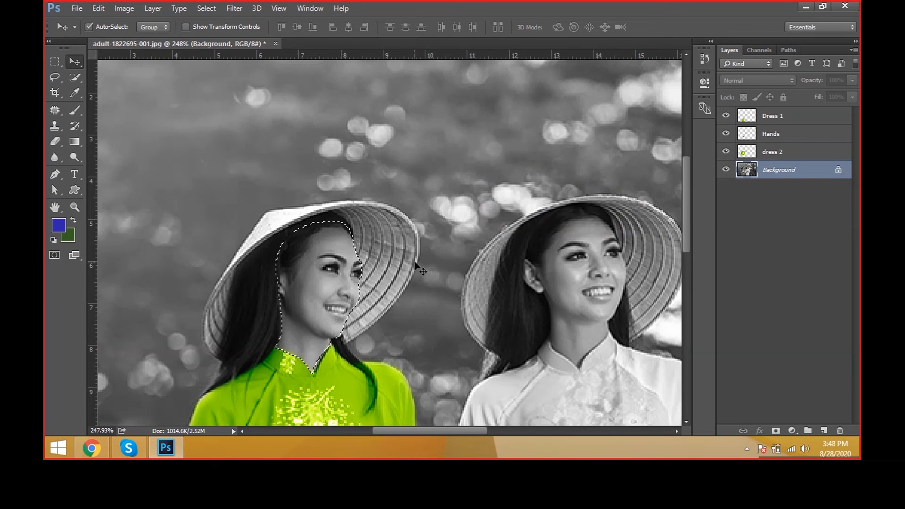
# Step: Copy the selected face onto its own layer and name the layer Face
pyautogui.hotkey('ctrl', 'j')
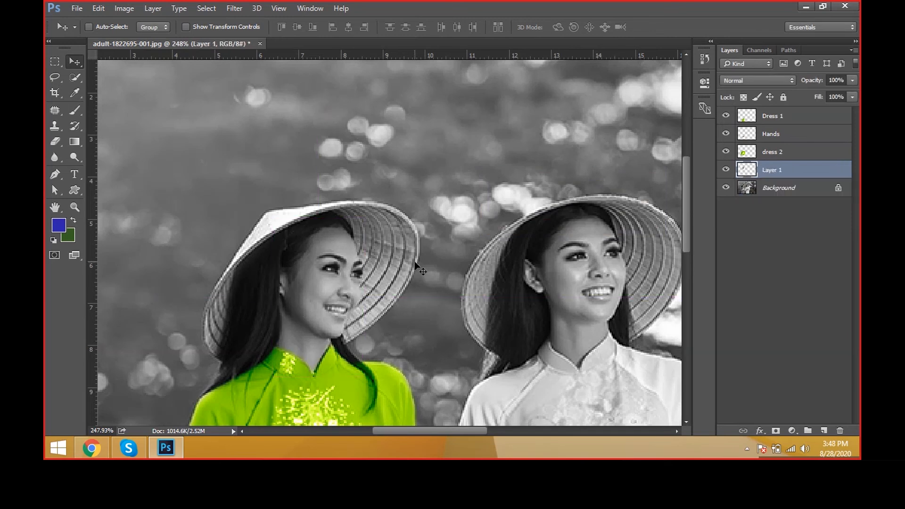
pyautogui.doubleClick(784, 172)
pyautogui.write('Face')
pyautogui.press('Return')
# Step: Examine the coloured hands and dress alongside the uncoloured face
pyautogui.moveTo(307, 257); pyautogui.dragTo(285, 113)
pyautogui.scroll(-1, 348, 351)
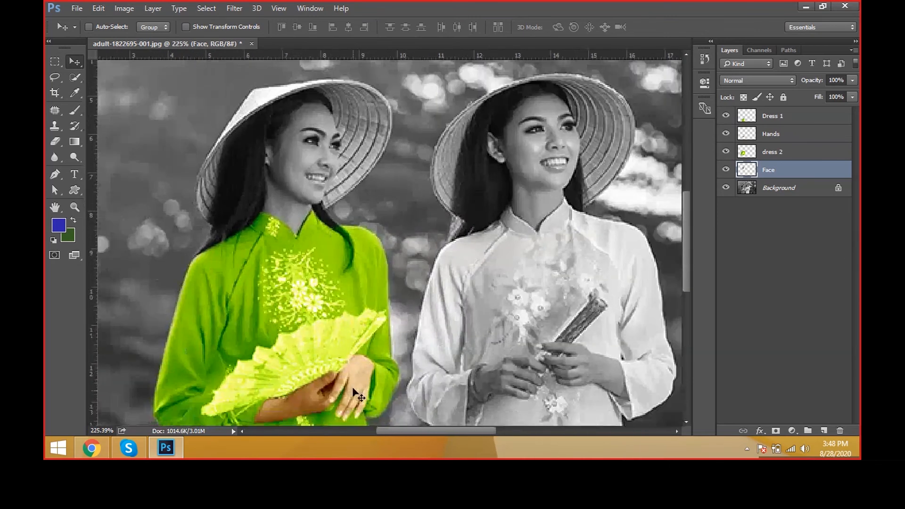
pyautogui.scroll(1, 351, 330)
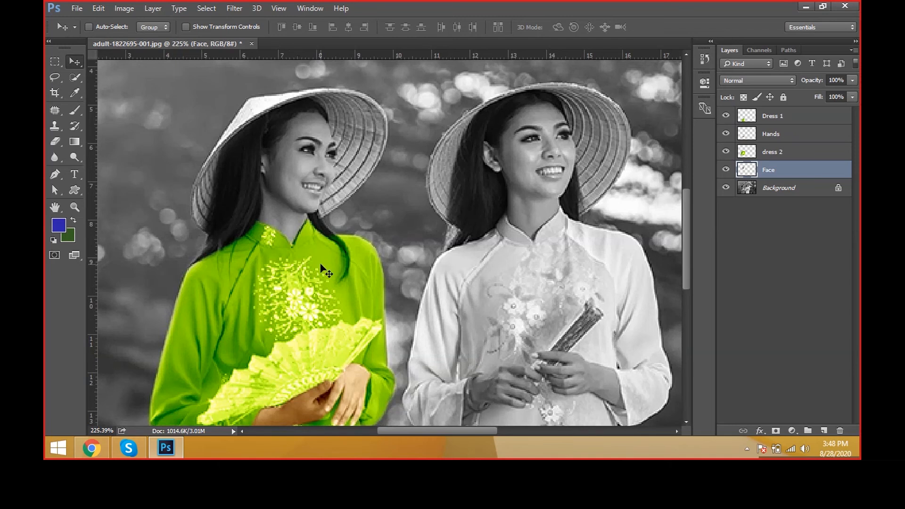
pyautogui.scroll(-2, 285, 219)
pyautogui.scroll(-4, 286, 234)
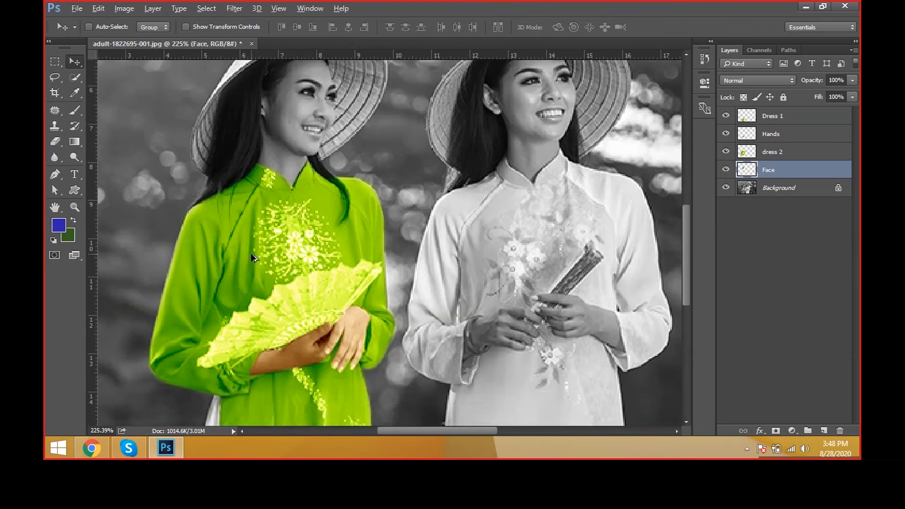
pyautogui.scroll(2, 288, 165)
pyautogui.scroll(1, 287, 162)
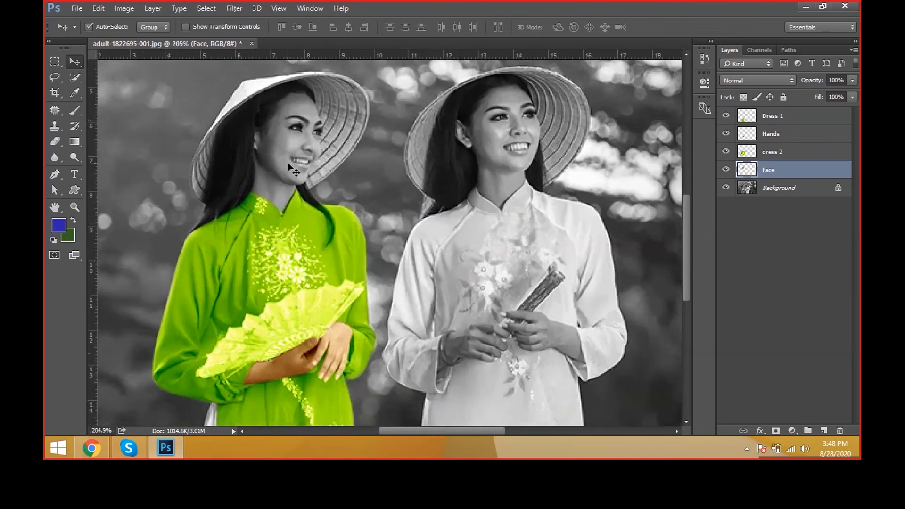
pyautogui.moveTo(286, 156); pyautogui.dragTo(325, 170)
# Step: Apply Color Balance to the Face layer by reusing the last settings, with midtones at +32, 0, -63
pyautogui.hotkey('ctrl', 'b')
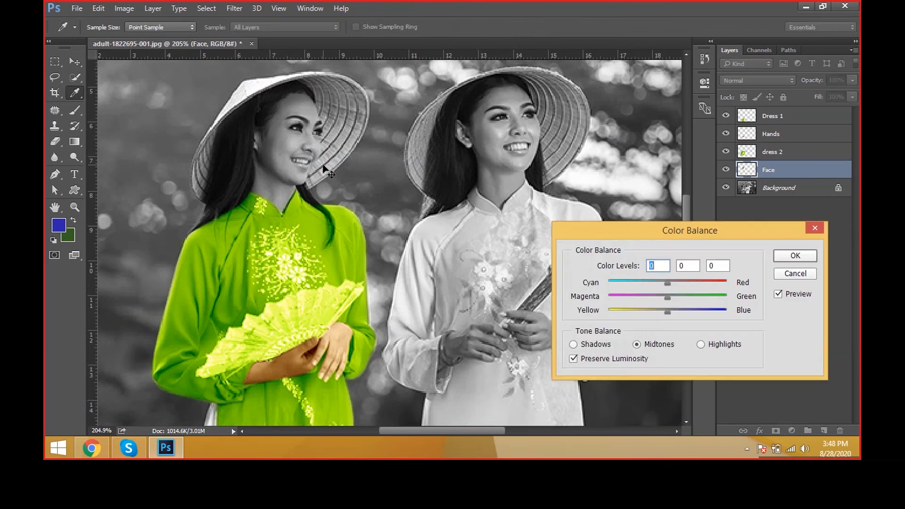
pyautogui.press('Escape')
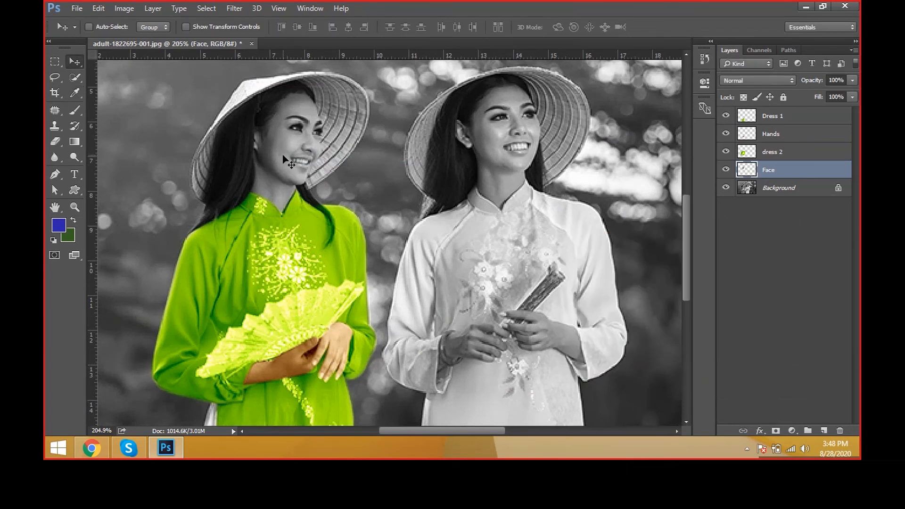
pyautogui.hotkey('ctrl', 'alt', 'b')
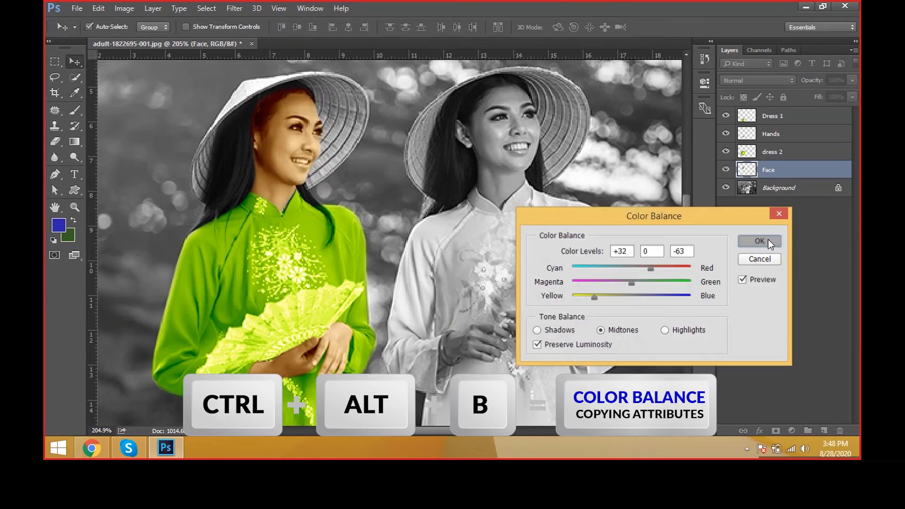
pyautogui.click(768, 240)
# Step: Inspect the coloured hair around the forehead and choose the standard Eraser tool
pyautogui.moveTo(294, 231); pyautogui.dragTo(306, 68)
pyautogui.keyDown('ctrl'); pyautogui.click(273, 153); pyautogui.keyUp('ctrl')
pyautogui.moveTo(359, 155); pyautogui.dragTo(287, 396)
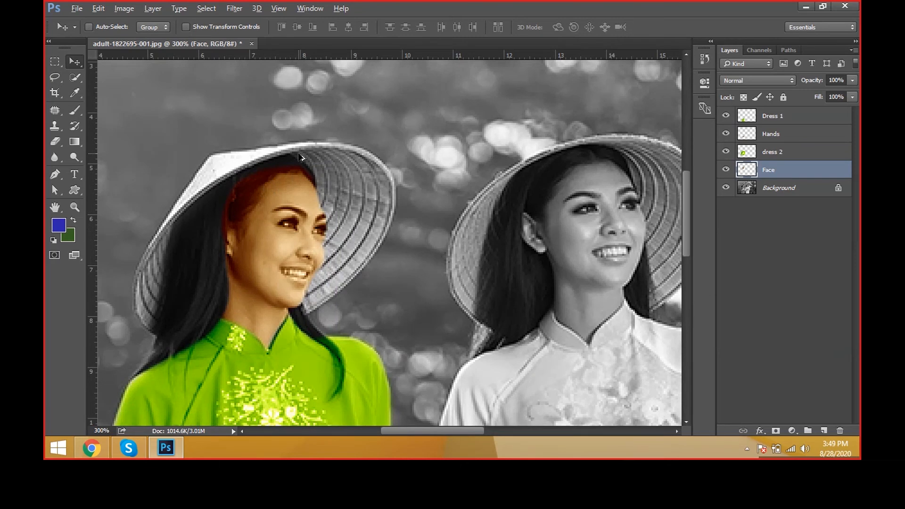
pyautogui.scroll(2, 300, 156)
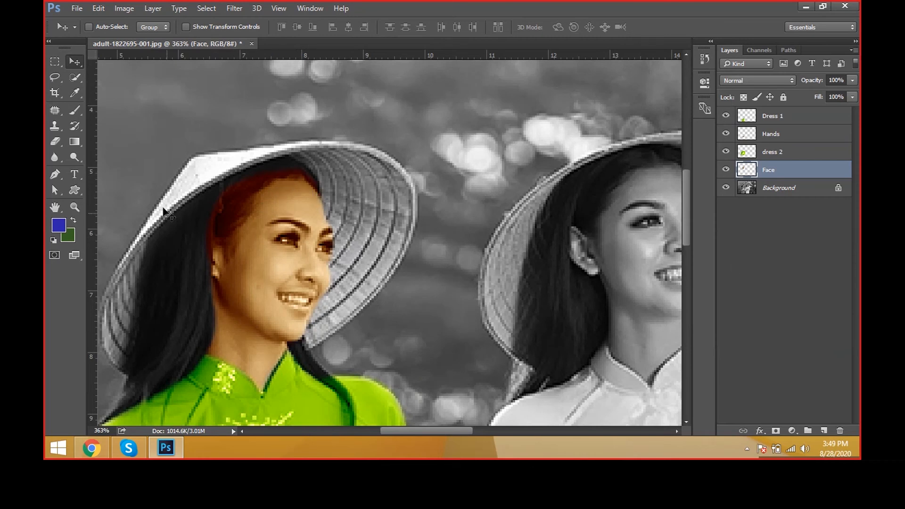
pyautogui.click(55, 142)
pyautogui.rightClick(56, 143)
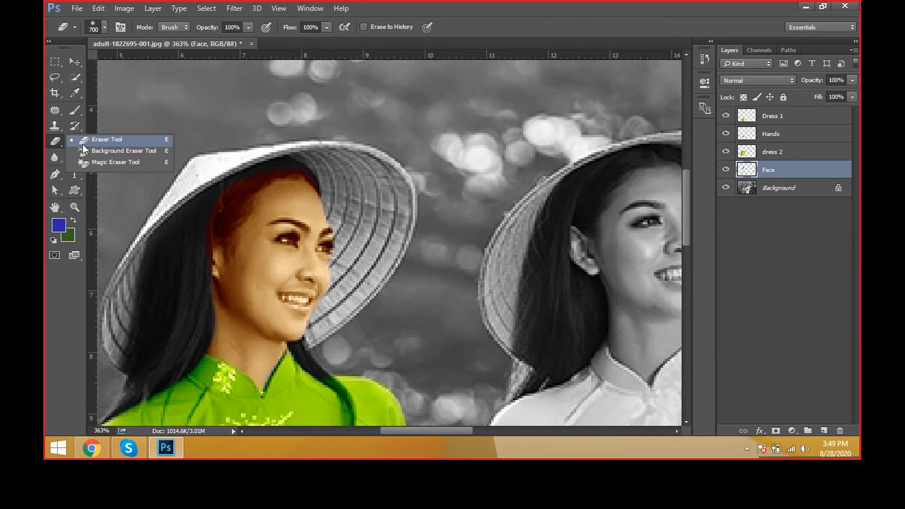
pyautogui.click(84, 143)
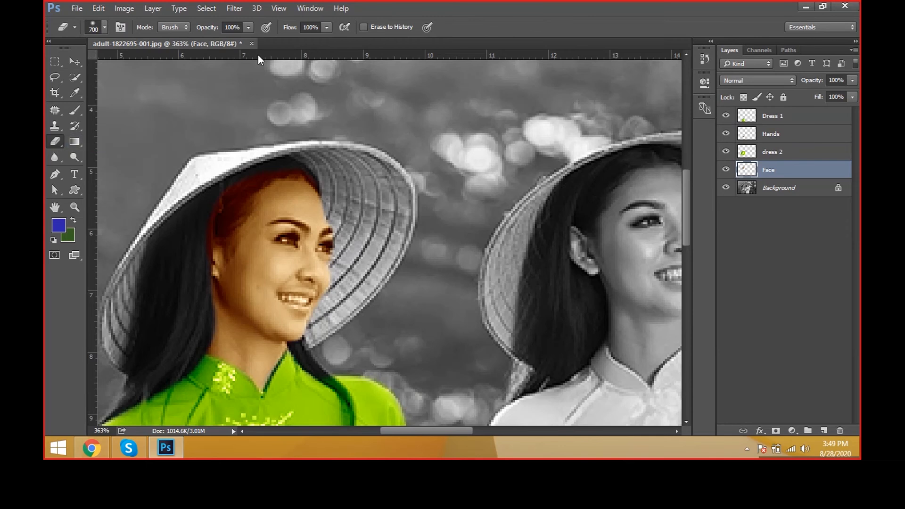
# Step: Undo a trial erase on the Face layer and reduce the eraser size to 10 px
pyautogui.click(207, 221)
pyautogui.hotkey('ctrl', 'z')
pyautogui.press('[')
pyautogui.press('[')
pyautogui.press('[')
pyautogui.press('[')
pyautogui.press('[')
pyautogui.press('[')
pyautogui.press('[')
pyautogui.press('[')
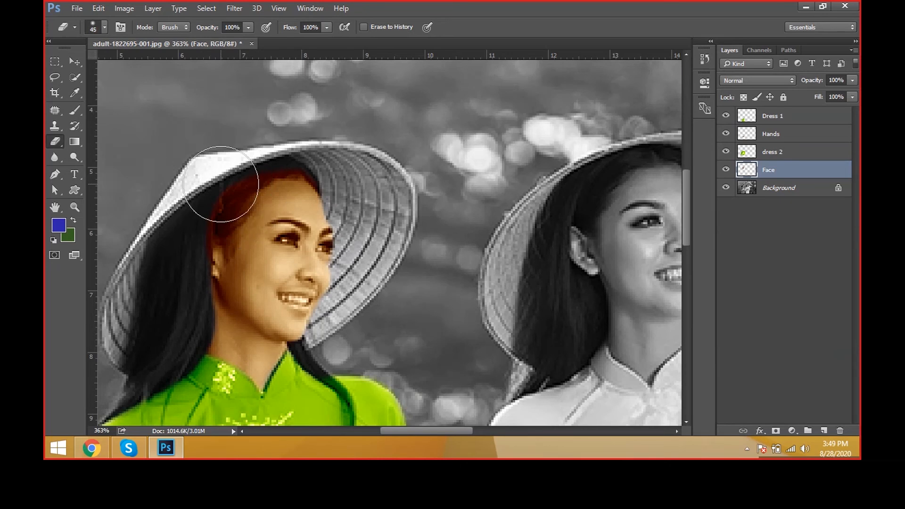
pyautogui.press('[')
pyautogui.press('[')
pyautogui.press('[')
pyautogui.press('[')
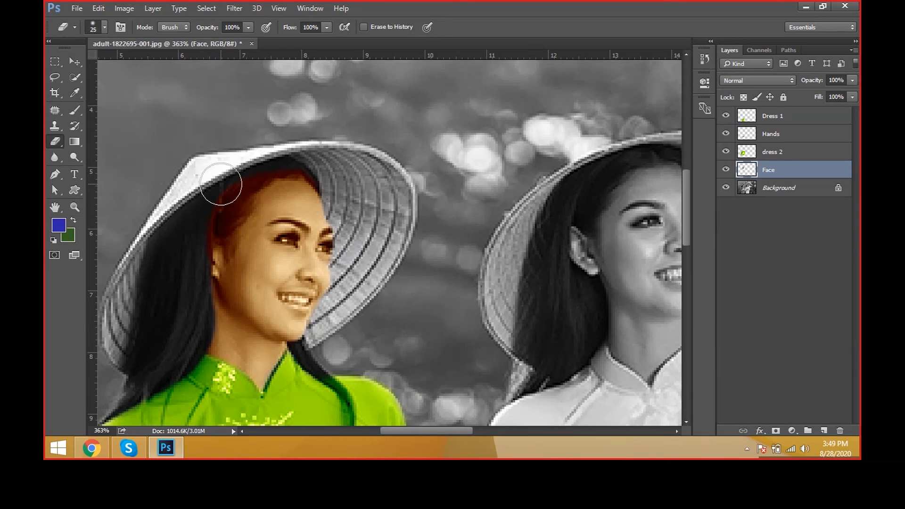
pyautogui.press('[')
pyautogui.press('[')
pyautogui.press('[')
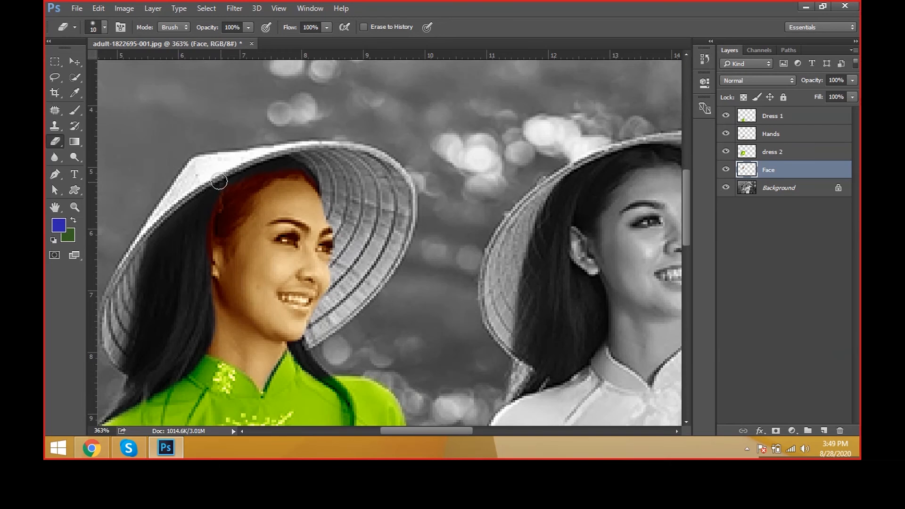
# Step: Give the eraser a soft round tip with 68% opacity and 67% flow
pyautogui.click(105, 27)
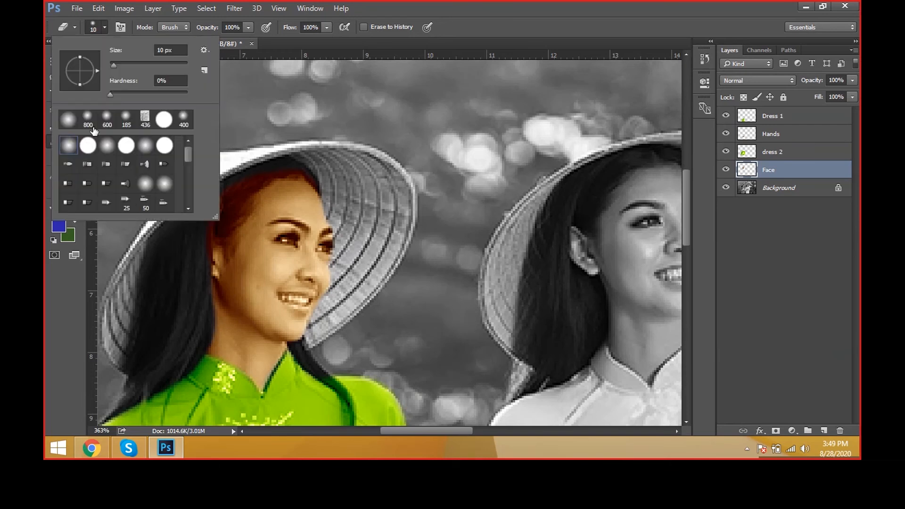
pyautogui.click(73, 149)
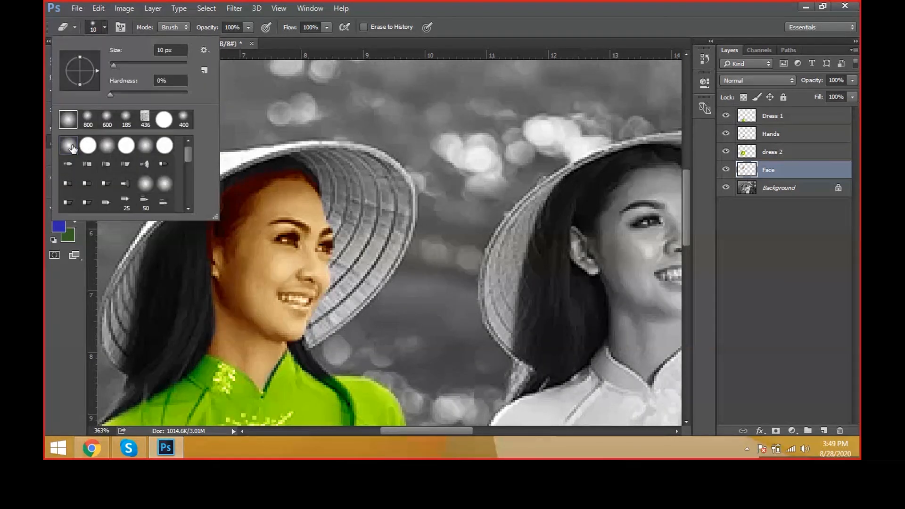
pyautogui.click(72, 149)
pyautogui.click(248, 28)
pyautogui.moveTo(244, 41); pyautogui.dragTo(228, 41)
pyautogui.click(326, 27)
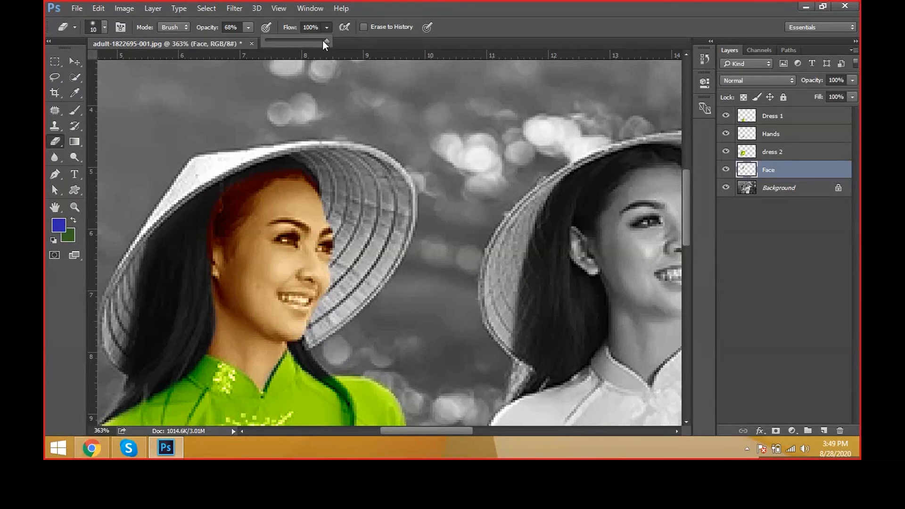
pyautogui.moveTo(322, 40); pyautogui.dragTo(306, 41)
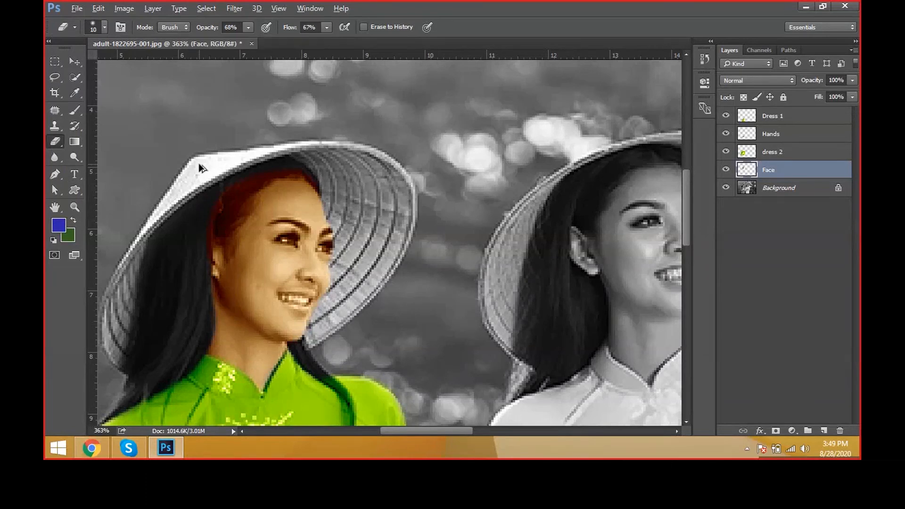
# Step: Erase the reddish tint from the first woman's hair around the temple and forehead with a 20 px eraser, and fit the image on screen
pyautogui.scroll(1, 215, 208)
pyautogui.scroll(1, 216, 207)
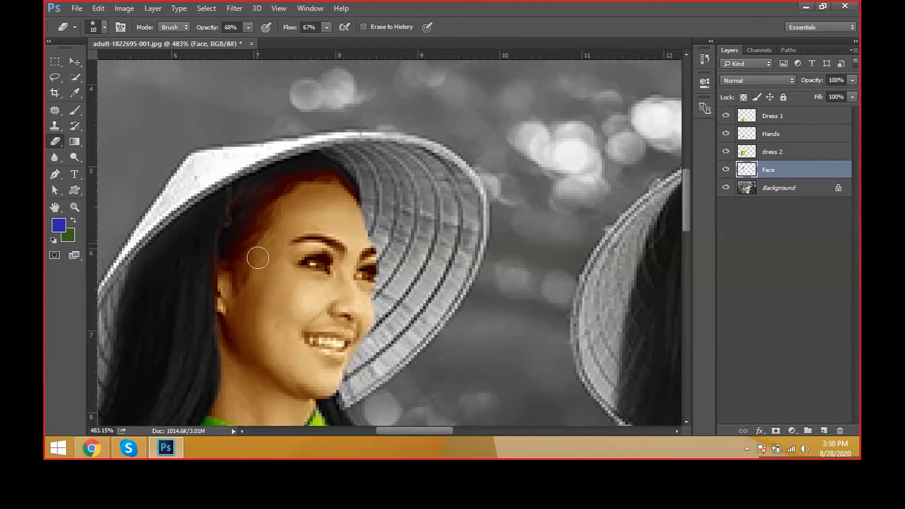
pyautogui.moveTo(258, 257); pyautogui.dragTo(237, 309)
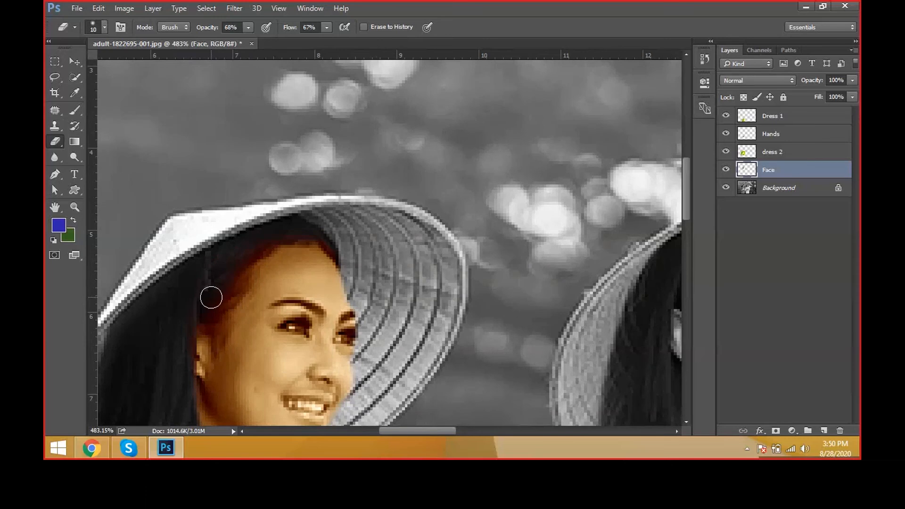
pyautogui.press(']')
pyautogui.press(']')
pyautogui.press(']')
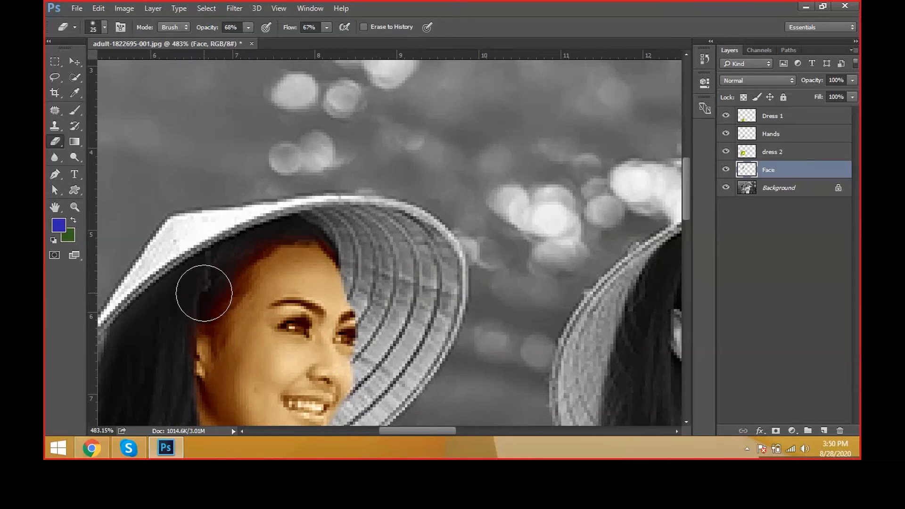
pyautogui.press('[')
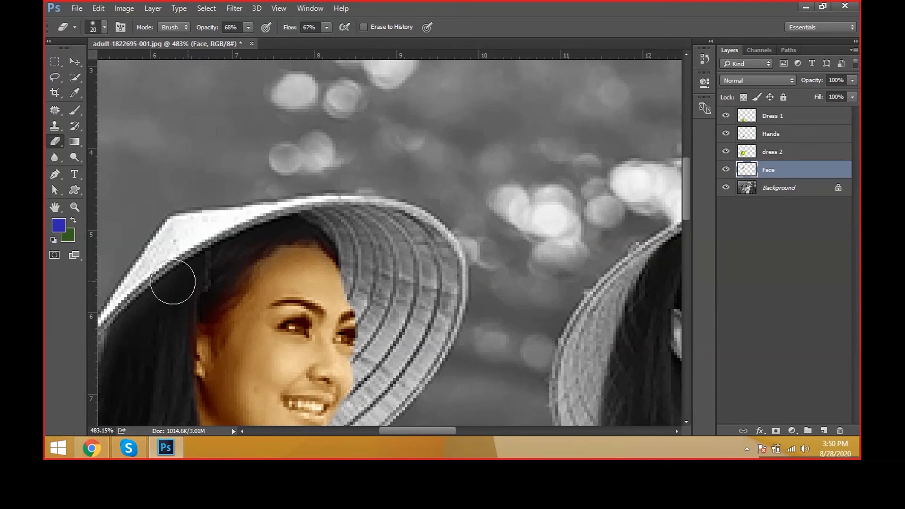
pyautogui.rightClick(245, 283)
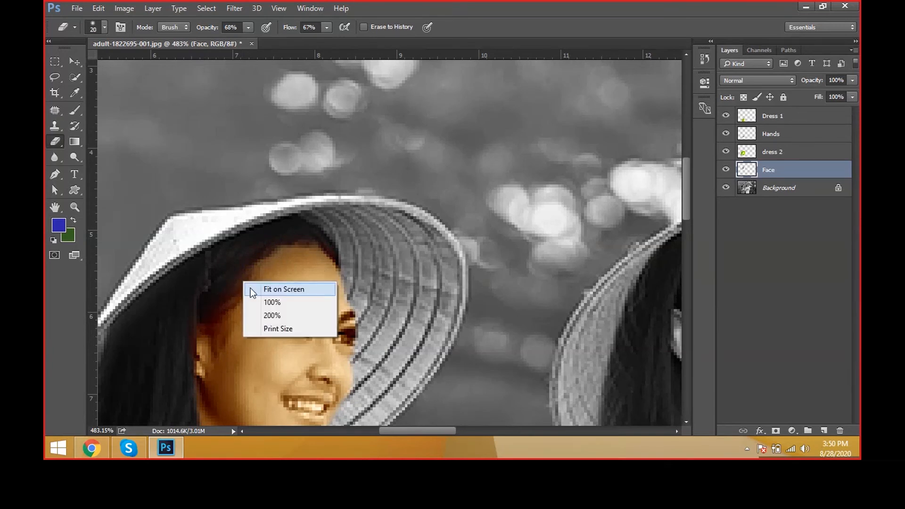
pyautogui.click(264, 289)
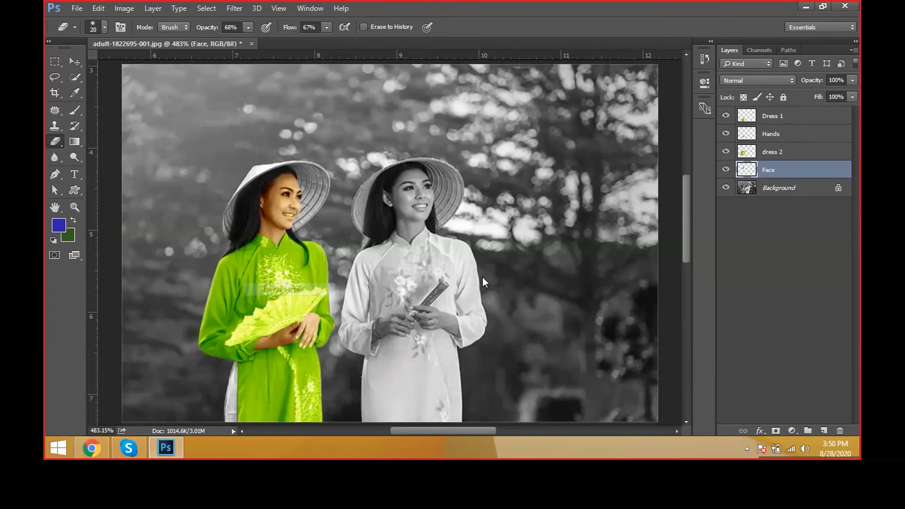
# Step: Pick the Face layer directly in the image with the Move tool, try shifting it, and undo the move
pyautogui.scroll(1, 540, 281)
pyautogui.click(75, 61)
pyautogui.rightClick(253, 192)
pyautogui.click(259, 197)
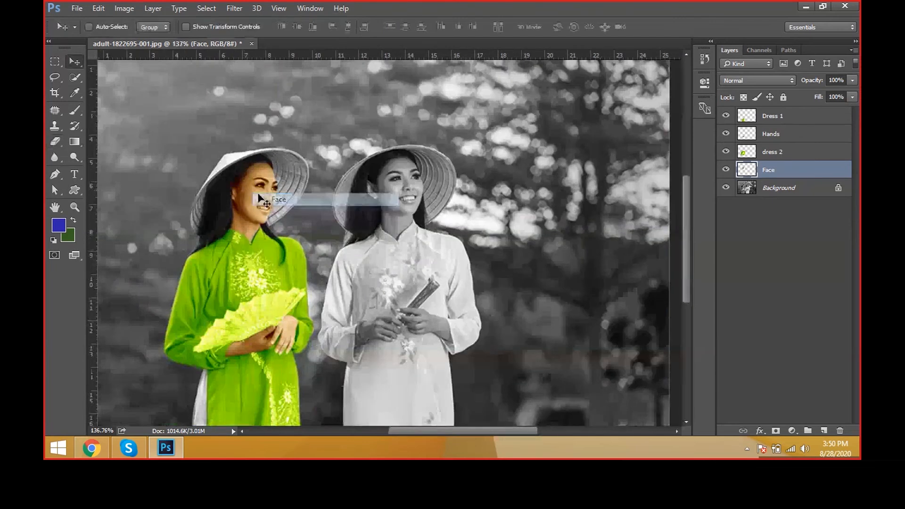
pyautogui.moveTo(258, 194); pyautogui.dragTo(284, 212)
pyautogui.hotkey('ctrl', 'z')
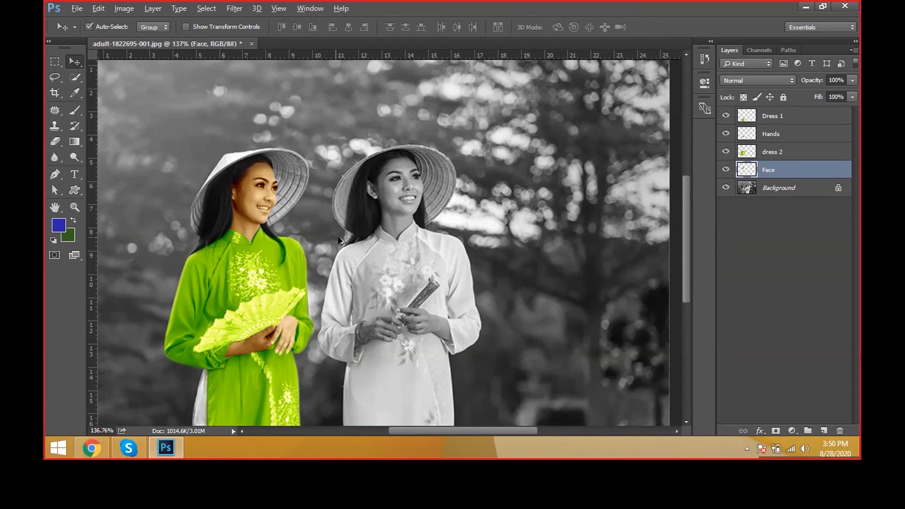
# Step: Start a Pen tool path at the second woman's collar and trace it up the neck to her ear
pyautogui.scroll(1, 339, 240)
pyautogui.scroll(1, 324, 227)
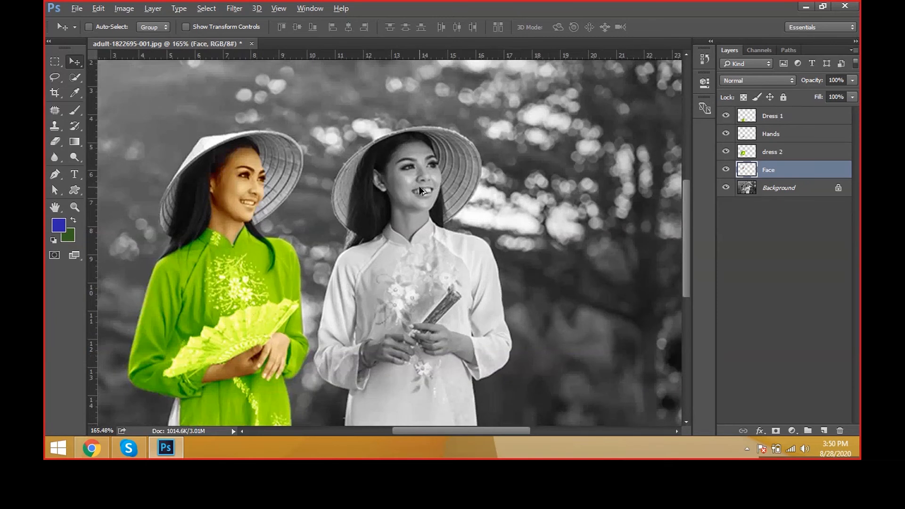
pyautogui.scroll(1, 420, 188)
pyautogui.scroll(7, 419, 185)
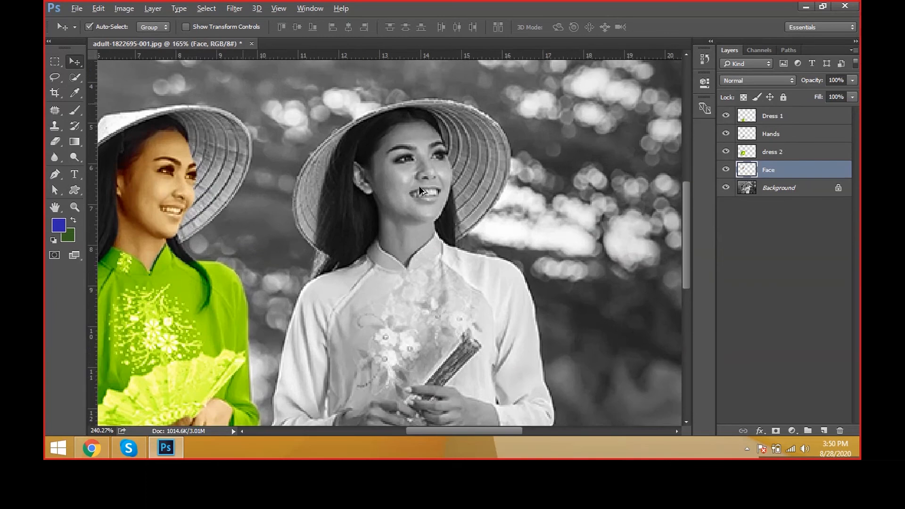
pyautogui.press('p')
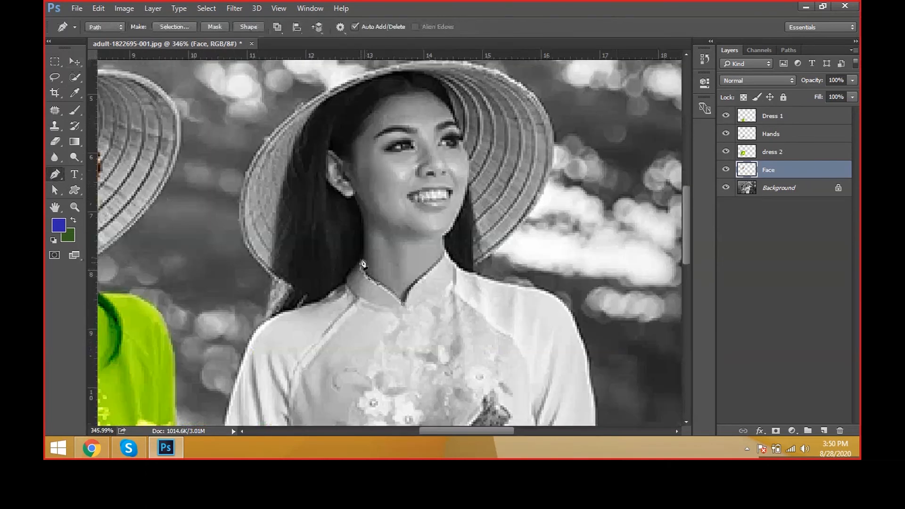
pyautogui.click(364, 252)
pyautogui.click(361, 214)
pyautogui.click(355, 191)
pyautogui.scroll(1, 333, 173)
pyautogui.moveTo(333, 172); pyautogui.dragTo(363, 270)
pyautogui.keyDown('alt'); pyautogui.click(398, 291); pyautogui.keyUp('alt')
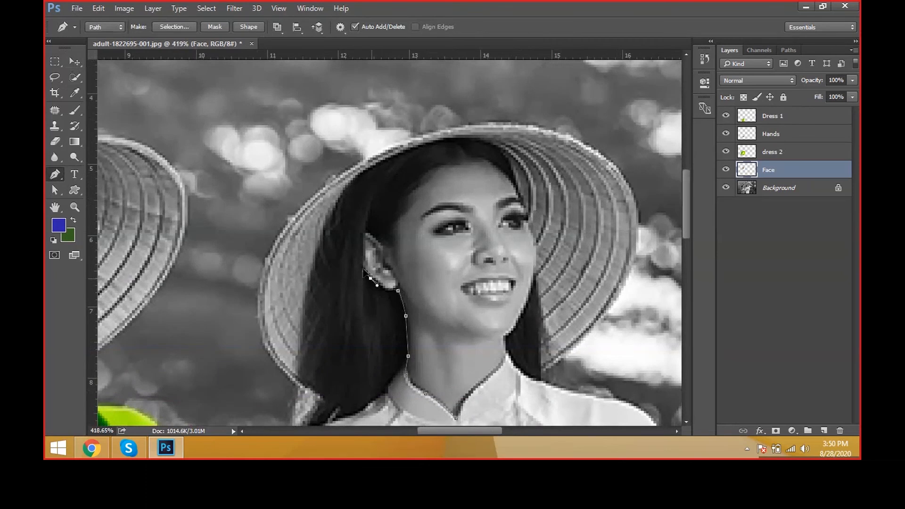
# Step: Undo the misplaced anchor points and trace the path around the outer edge of the second woman's ear
pyautogui.click(358, 248)
pyautogui.moveTo(366, 213)
pyautogui.mouseDown()
pyautogui.moveTo(369, 205)
pyautogui.moveTo(366, 224)
pyautogui.mouseUp()
pyautogui.hotkey('ctrl', 'z')
pyautogui.hotkey('ctrl', 'alt', 'z')
pyautogui.hotkey('ctrl', 'alt', 'z')
pyautogui.hotkey('ctrl', 'alt', 'z')
pyautogui.moveTo(363, 268)
pyautogui.mouseDown()
pyautogui.moveTo(356, 253)
pyautogui.moveTo(376, 242)
pyautogui.moveTo(390, 260)
pyautogui.mouseUp()
pyautogui.moveTo(440, 237); pyautogui.dragTo(429, 315)
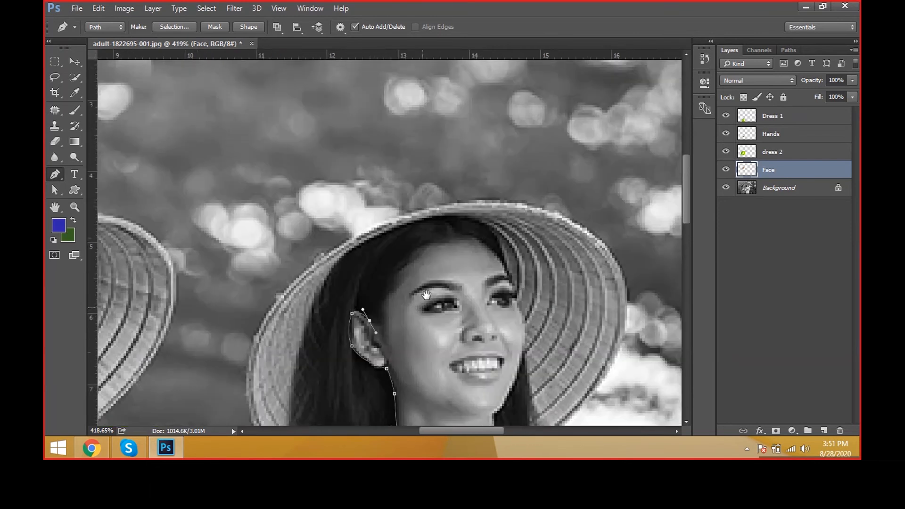
# Step: Continue the path over the second woman's hairline, across the forehead and down the far side of her face
pyautogui.moveTo(380, 266); pyautogui.dragTo(388, 246)
pyautogui.moveTo(432, 228); pyautogui.dragTo(481, 236)
pyautogui.click(502, 256)
pyautogui.scroll(1, 528, 284)
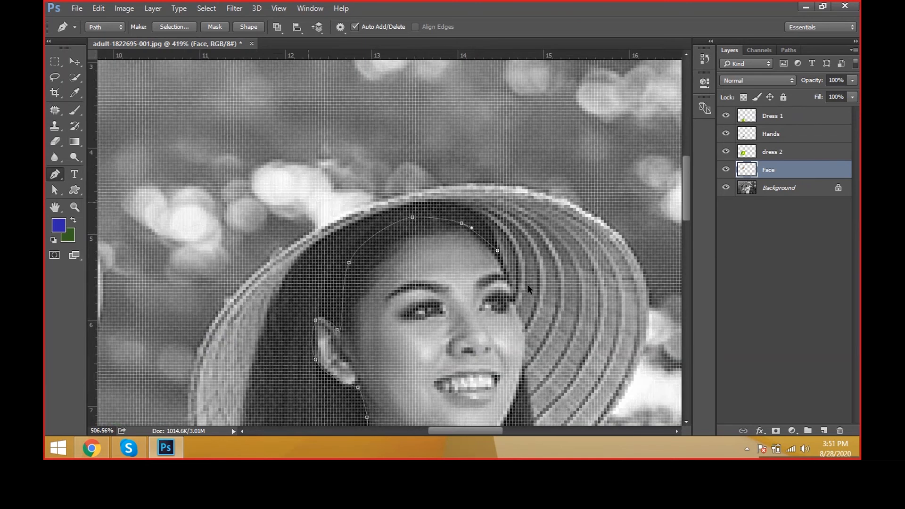
pyautogui.scroll(-1, 527, 284)
pyautogui.moveTo(511, 295)
pyautogui.mouseDown()
pyautogui.moveTo(514, 310)
pyautogui.moveTo(506, 291)
pyautogui.mouseUp()
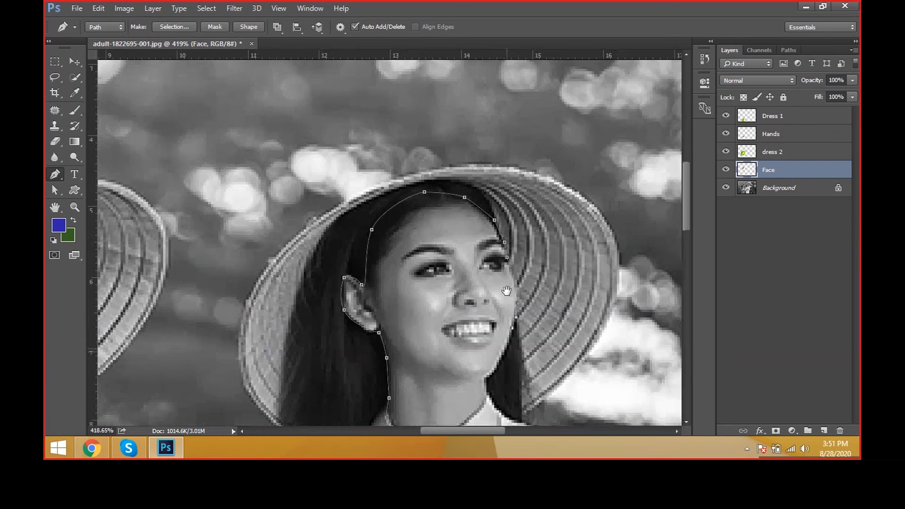
# Step: Trace the path down the second woman's neck and along the collar opening, undoing one misplaced point, to finish the face outline
pyautogui.scroll(-3, 507, 291)
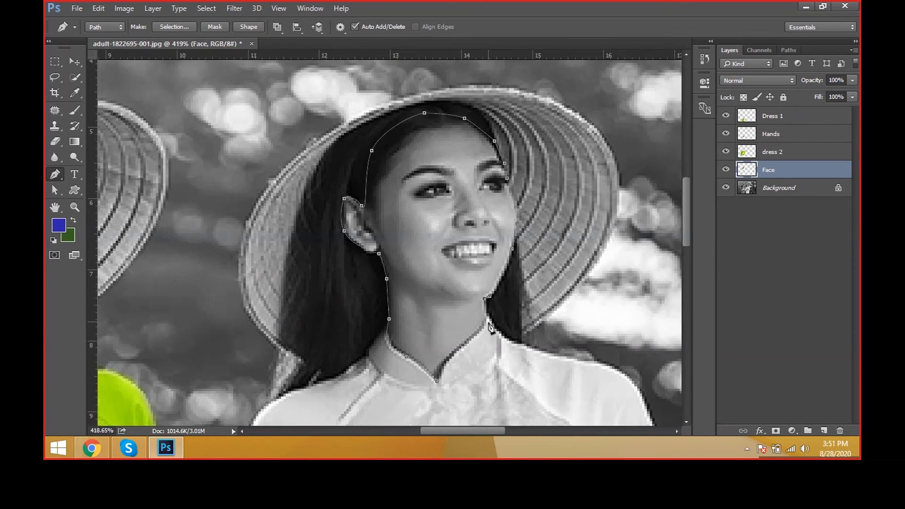
pyautogui.click(486, 319)
pyautogui.moveTo(494, 323); pyautogui.dragTo(500, 340)
pyautogui.hotkey('ctrl', 'z')
pyautogui.click(474, 334)
pyautogui.click(454, 352)
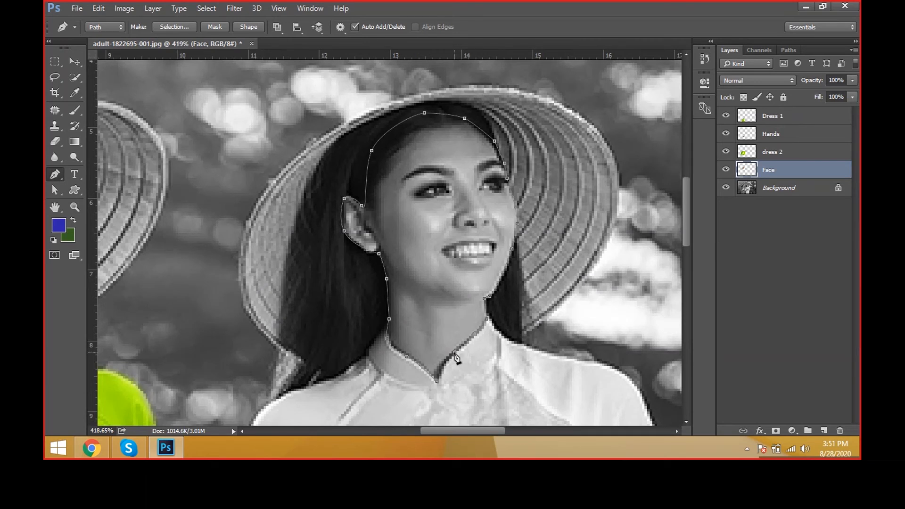
pyautogui.click(438, 380)
pyautogui.press('z')
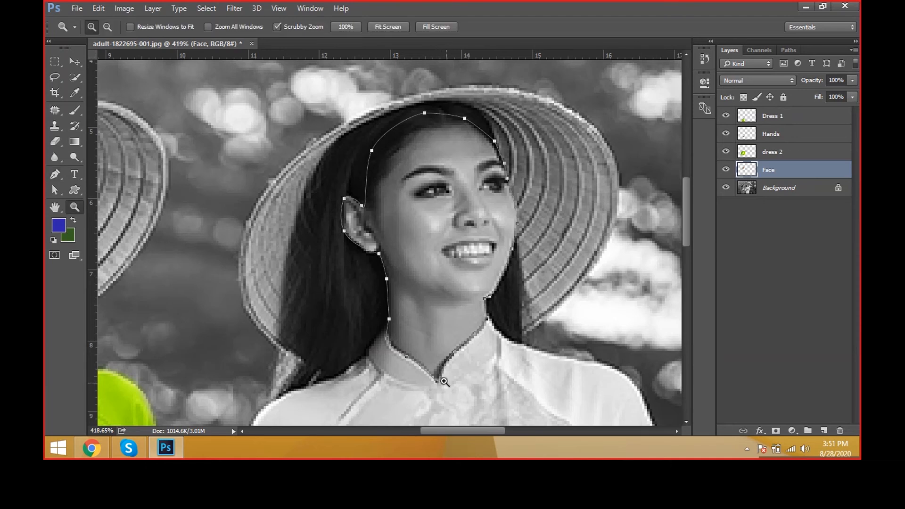
pyautogui.moveTo(443, 381); pyautogui.dragTo(454, 383)
pyautogui.press('a')
pyautogui.scroll(-3, 437, 374)
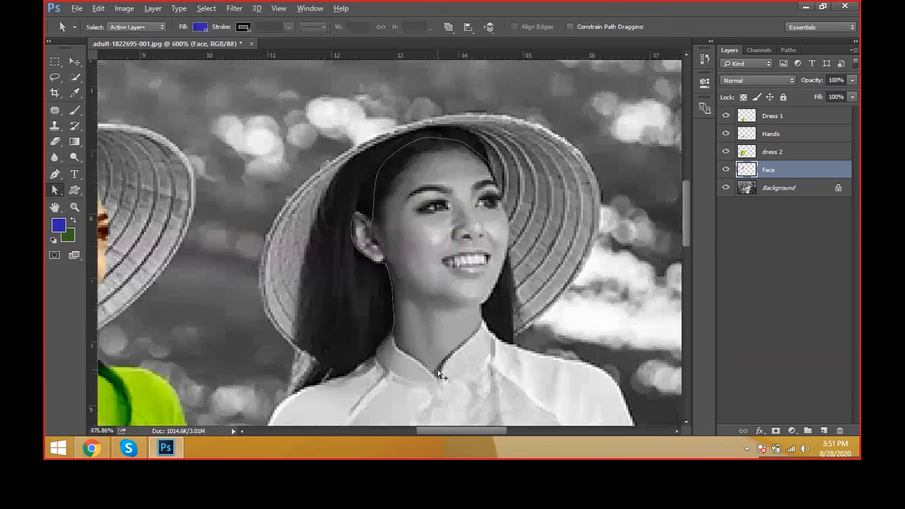
pyautogui.scroll(-5, 438, 374)
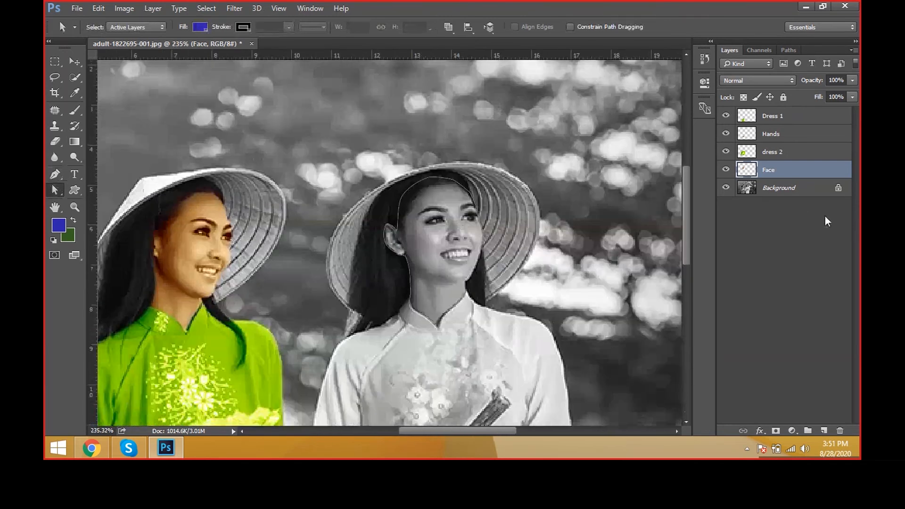
# Step: On the Background layer, convert the face path to a selection and feather it by 0.5 pixels
pyautogui.click(798, 198)
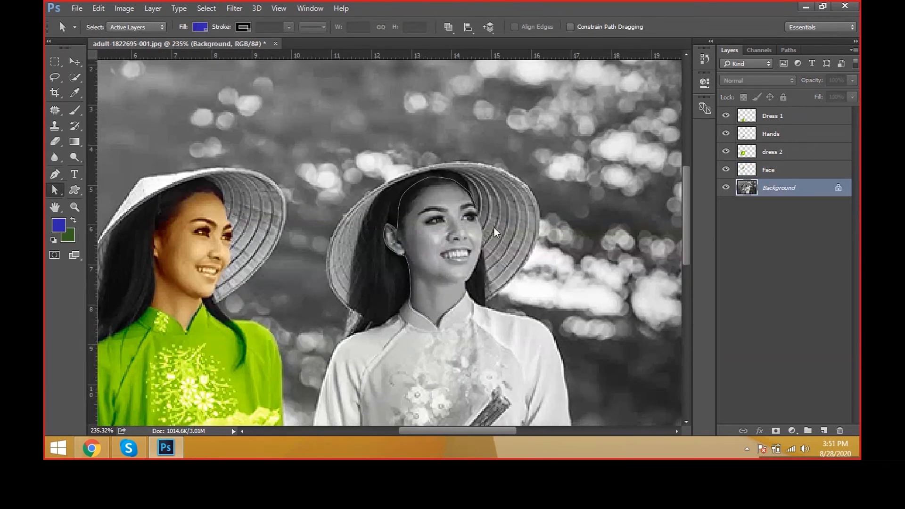
pyautogui.scroll(-2, 471, 222)
pyautogui.scroll(-1, 472, 222)
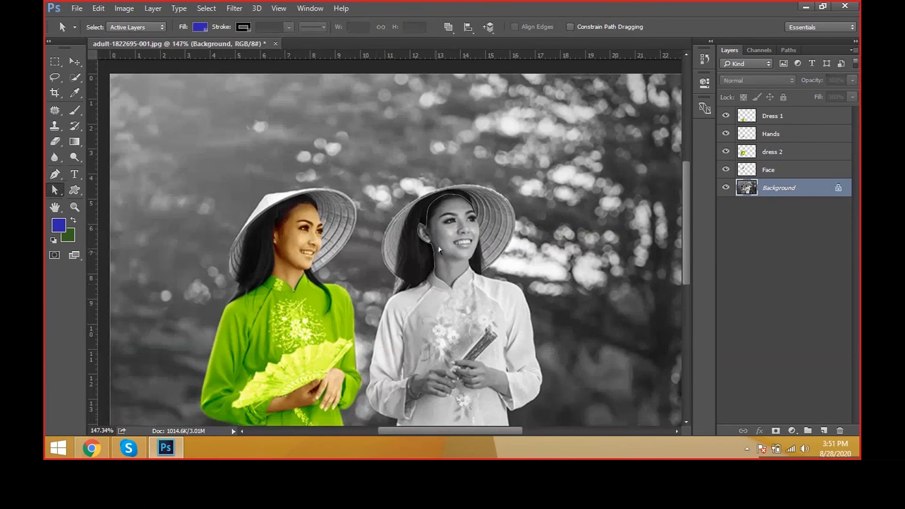
pyautogui.hotkey('ctrl', 'Return')
pyautogui.hotkey('shift', 'F6')
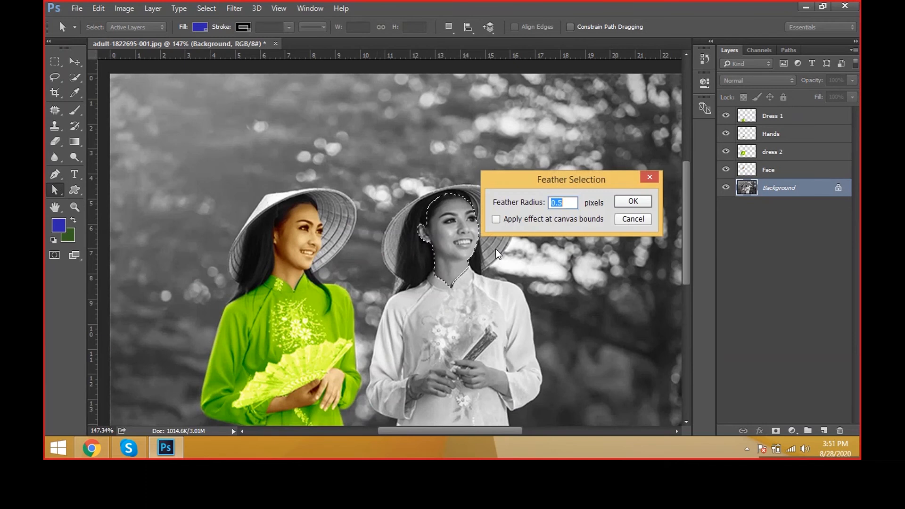
pyautogui.write('0.')
pyautogui.moveTo(599, 177); pyautogui.dragTo(624, 154)
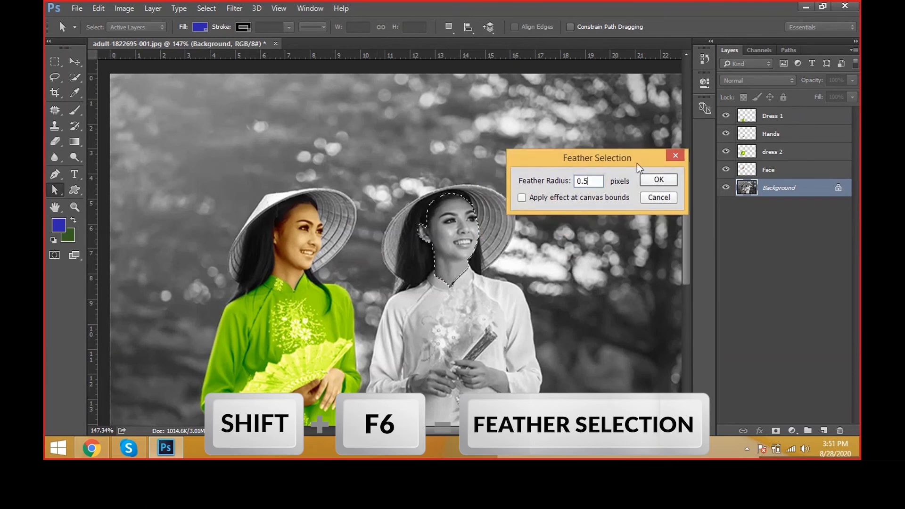
pyautogui.click(657, 178)
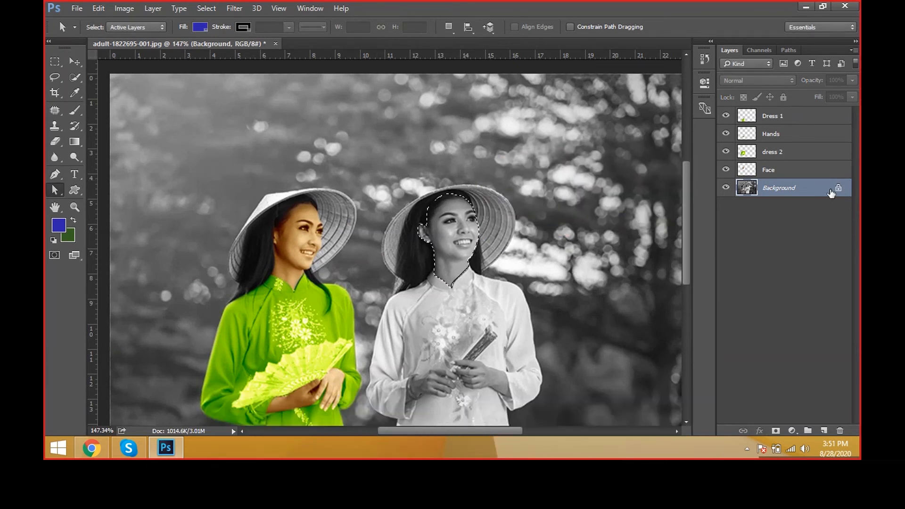
# Step: Copy the selected face to a new layer and rename that layer Face 2
pyautogui.hotkey('ctrl', 'j')
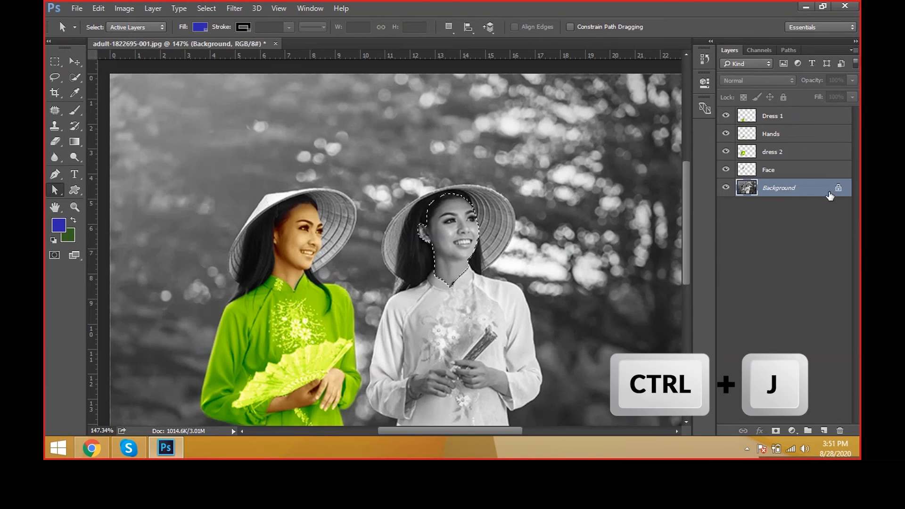
pyautogui.press('h')
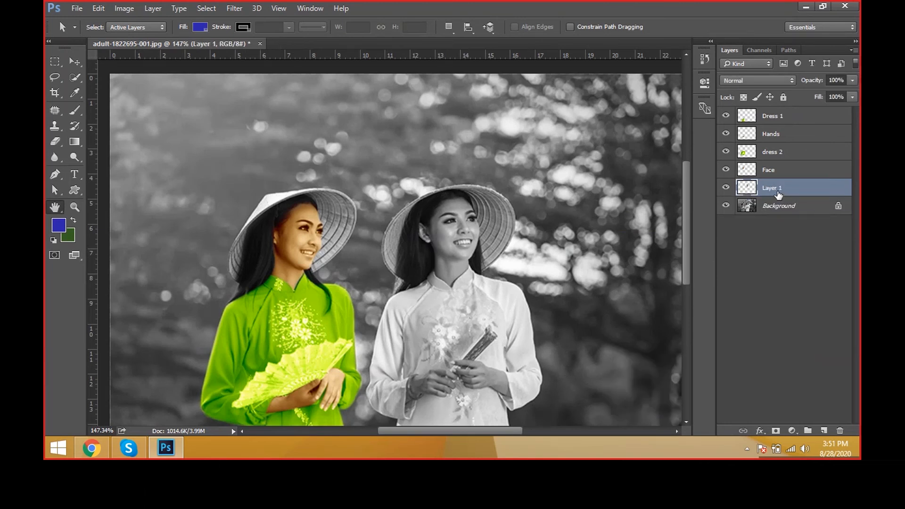
pyautogui.doubleClick(779, 196)
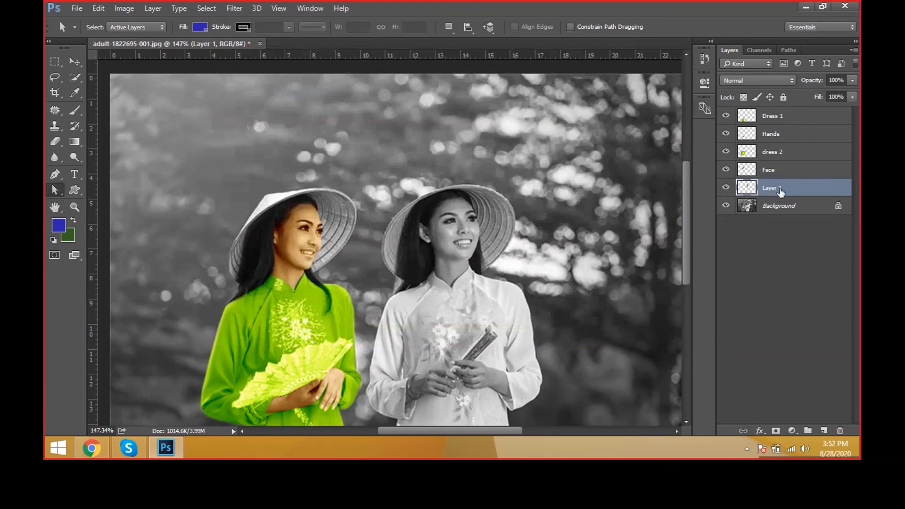
pyautogui.doubleClick(779, 194)
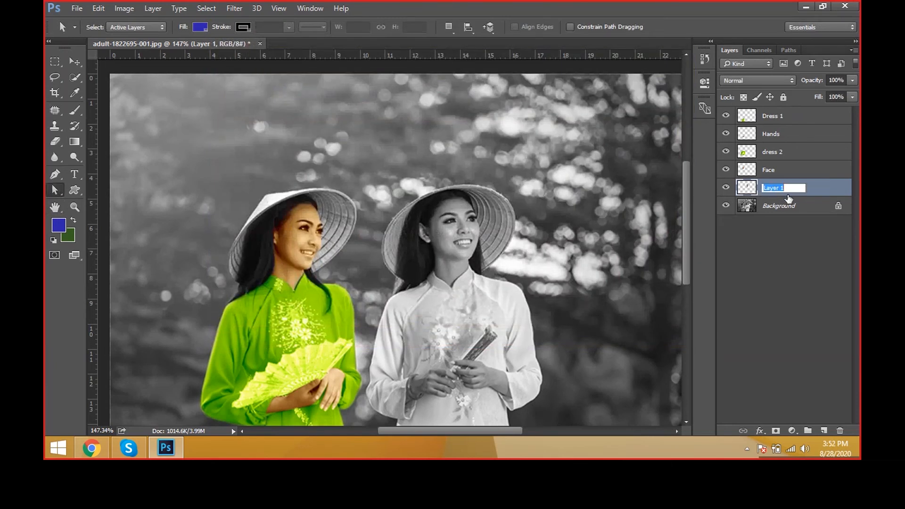
pyautogui.write('Face 2')
pyautogui.press('Return')
# Step: Pick the Face 2 layer directly in the image with the Move tool
pyautogui.press('v')
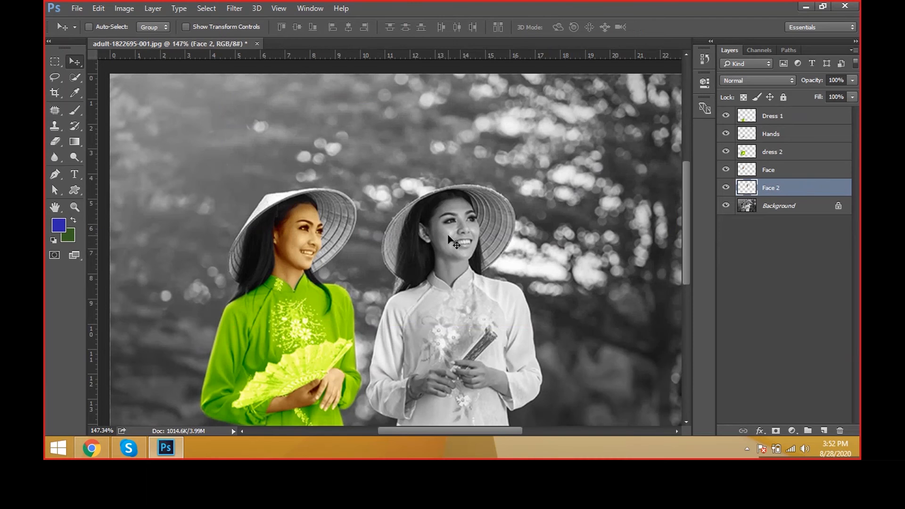
pyautogui.rightClick(450, 240)
pyautogui.click(452, 243)
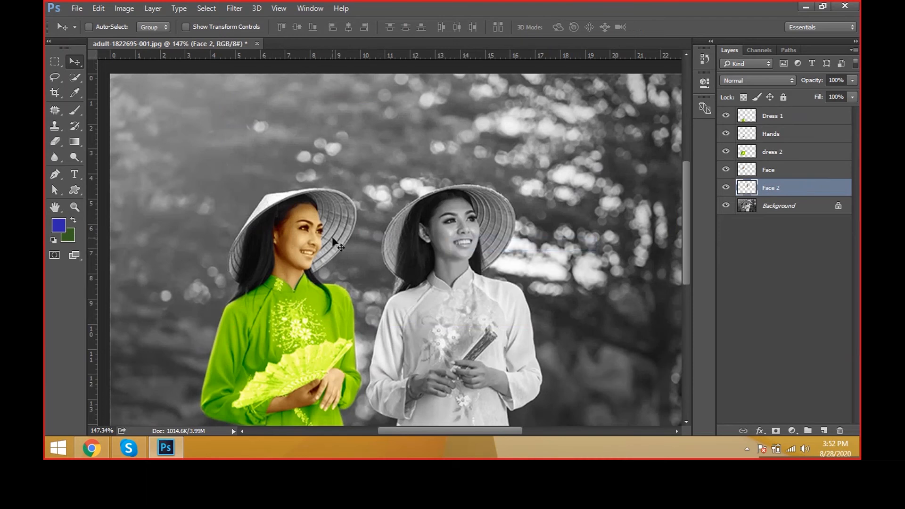
pyautogui.rightClick(448, 242)
pyautogui.click(449, 243)
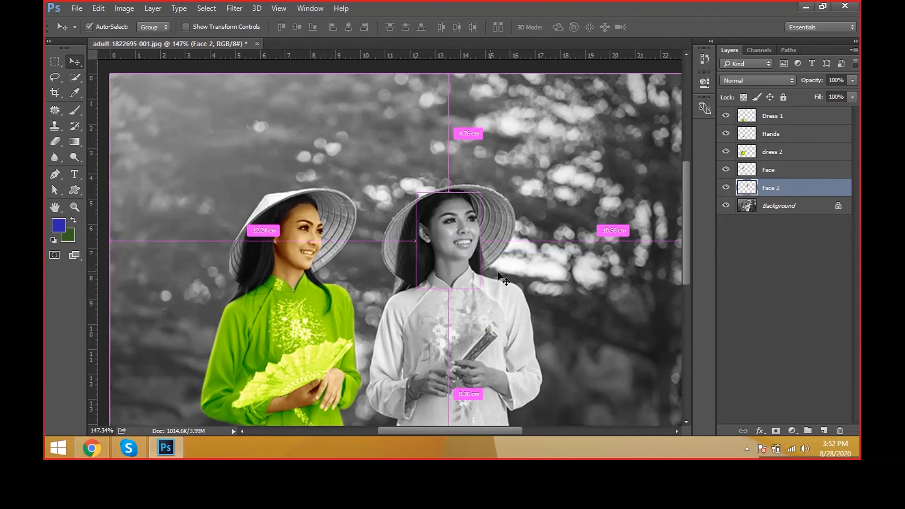
# Step: Preview Color Balance on Face 2 with the last-used midtones +32, 0, -63, reopen it with zeroed levels, and cancel both
pyautogui.hotkey('ctrl', 'b')
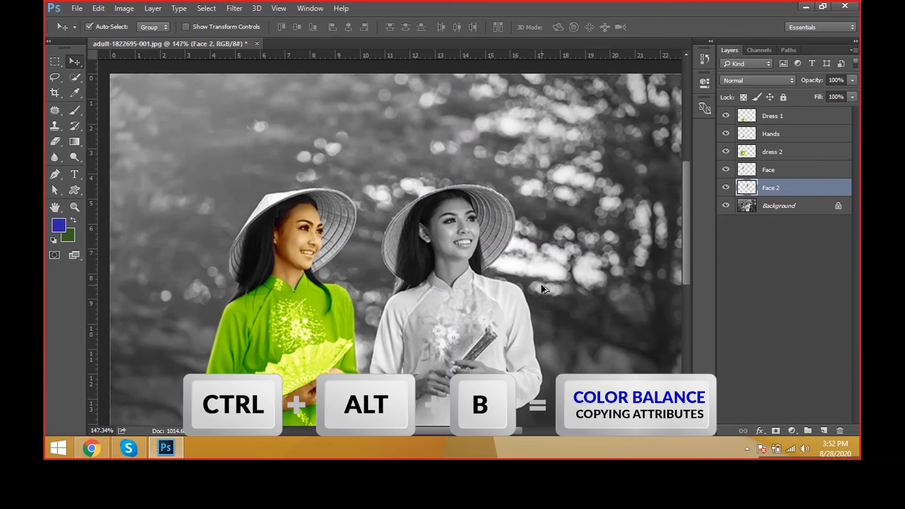
pyautogui.moveTo(581, 218); pyautogui.dragTo(618, 218)
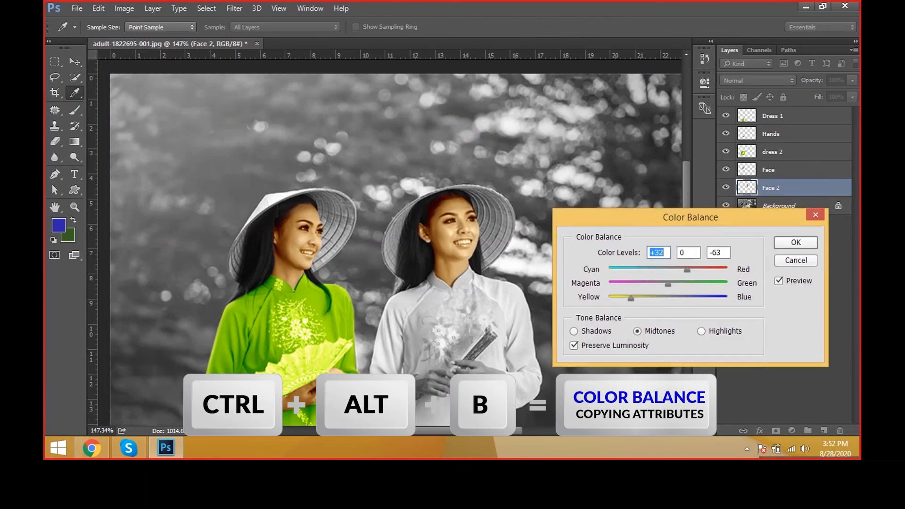
pyautogui.press('Escape')
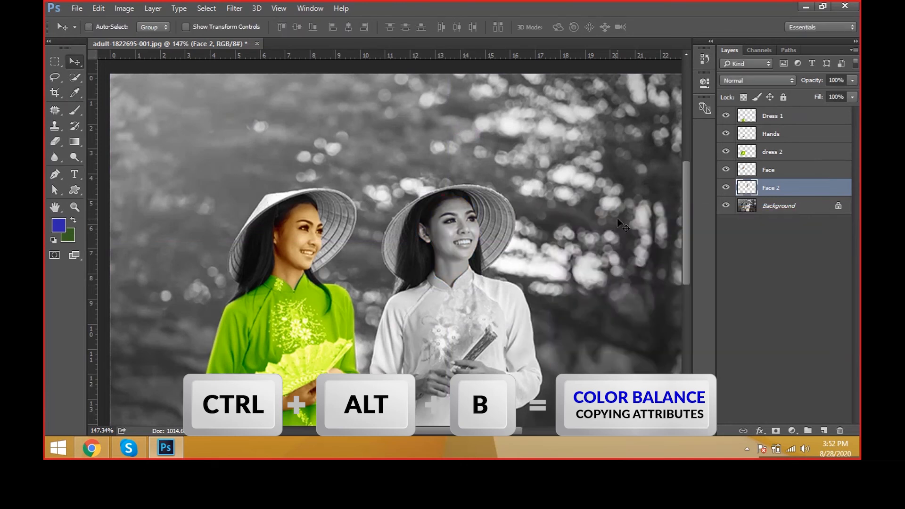
pyautogui.hotkey('ctrl', 'b')
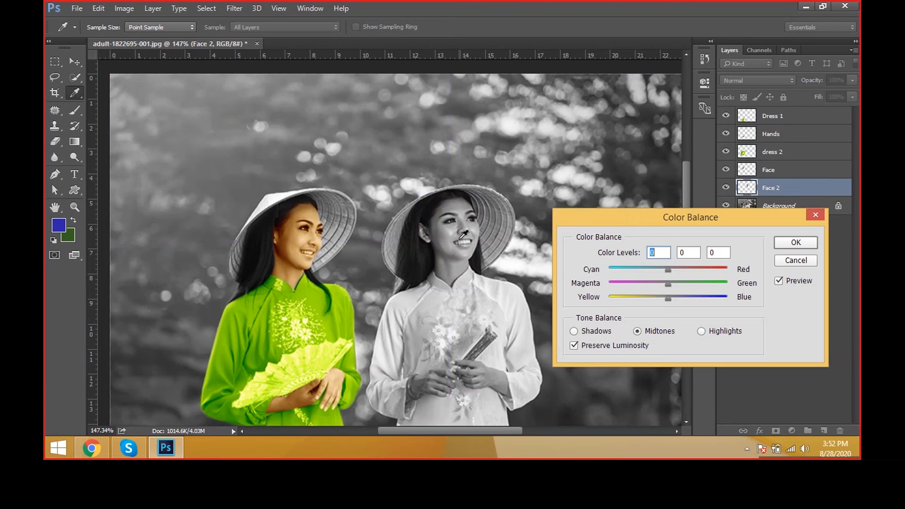
pyautogui.press('Escape')
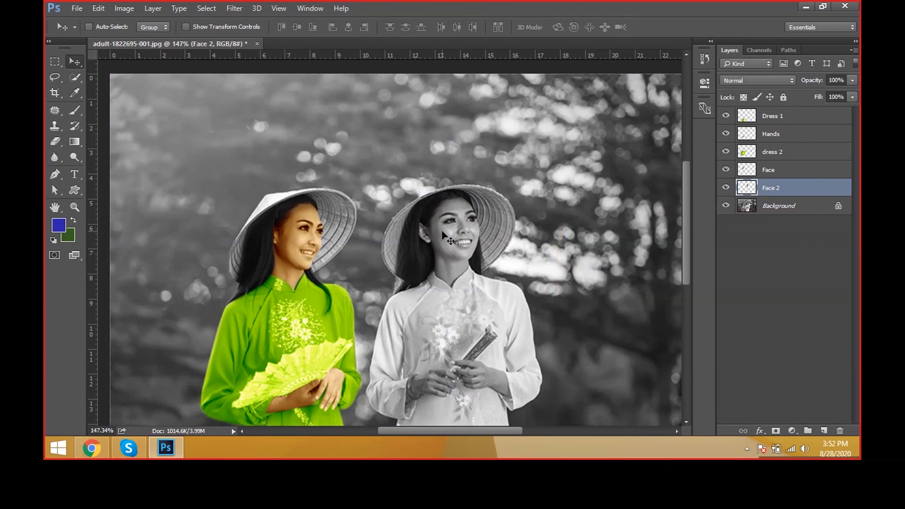
# Step: Apply Color Balance to the Face 2 layer with last-used midtones +32, 0, -63 and highlights +24, 0, -20
pyautogui.rightClick(444, 233)
pyautogui.click(448, 236)
pyautogui.press('ctrl')
pyautogui.hotkey('ctrl', 'alt', 'b')
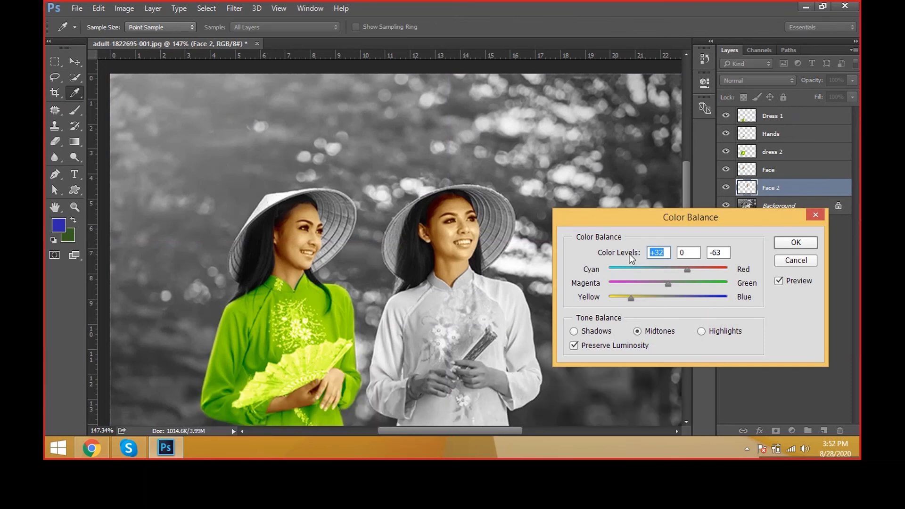
pyautogui.click(573, 331)
pyautogui.click(716, 332)
pyautogui.click(797, 244)
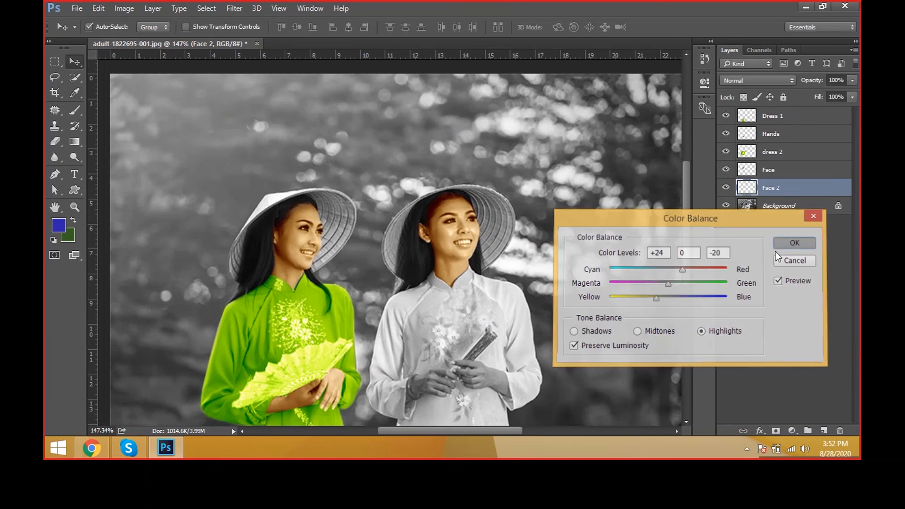
# Step: Activate the Eraser tool in Brush mode with a soft round 20 px tip at 0% hardness
pyautogui.scroll(3, 496, 233)
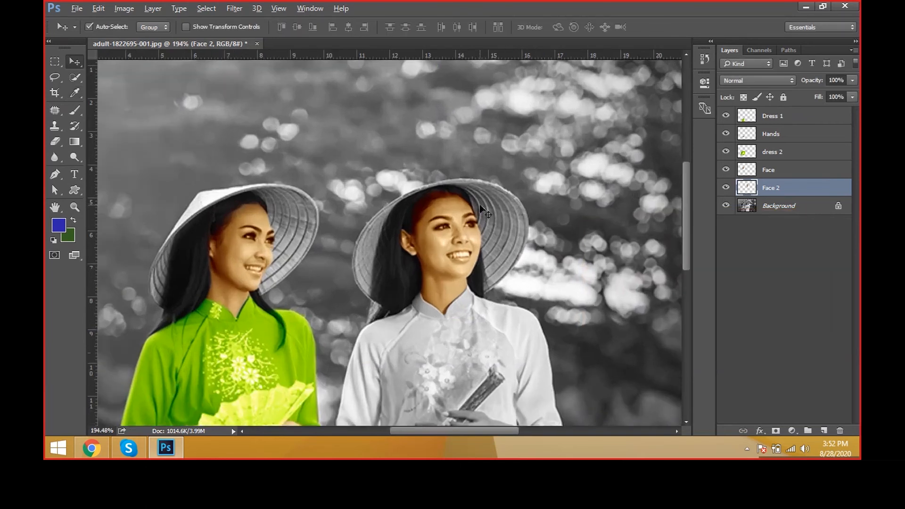
pyautogui.click(55, 142)
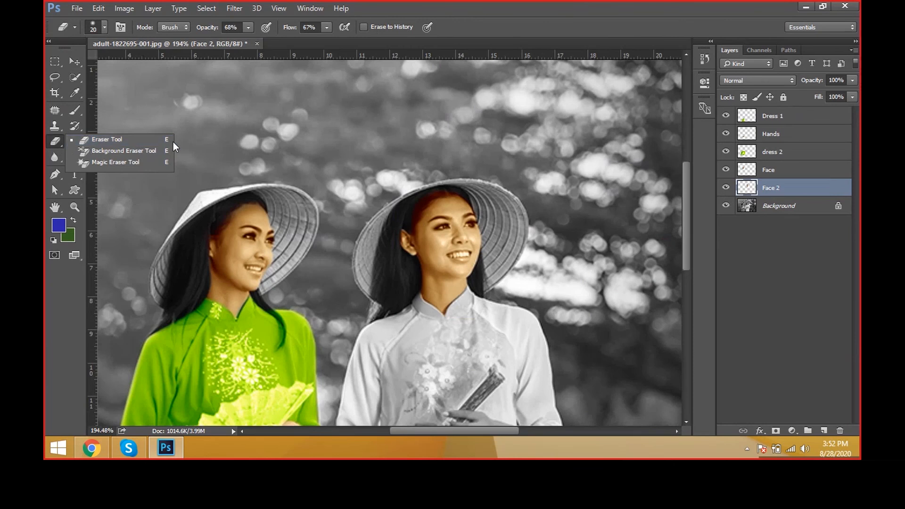
pyautogui.click(168, 142)
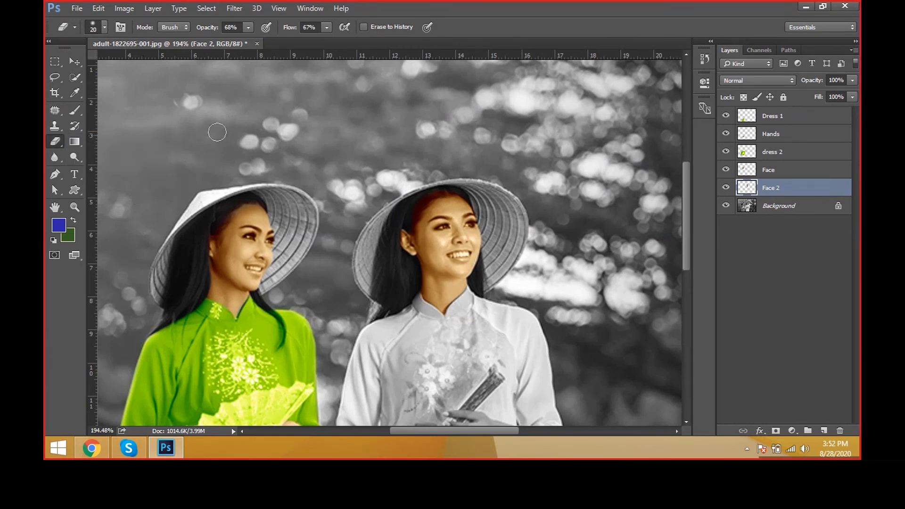
pyautogui.click(104, 27)
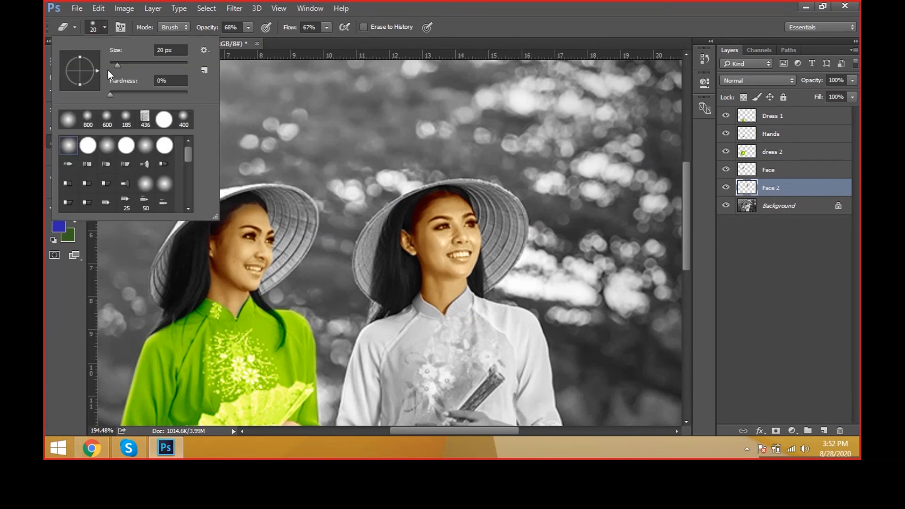
pyautogui.doubleClick(74, 147)
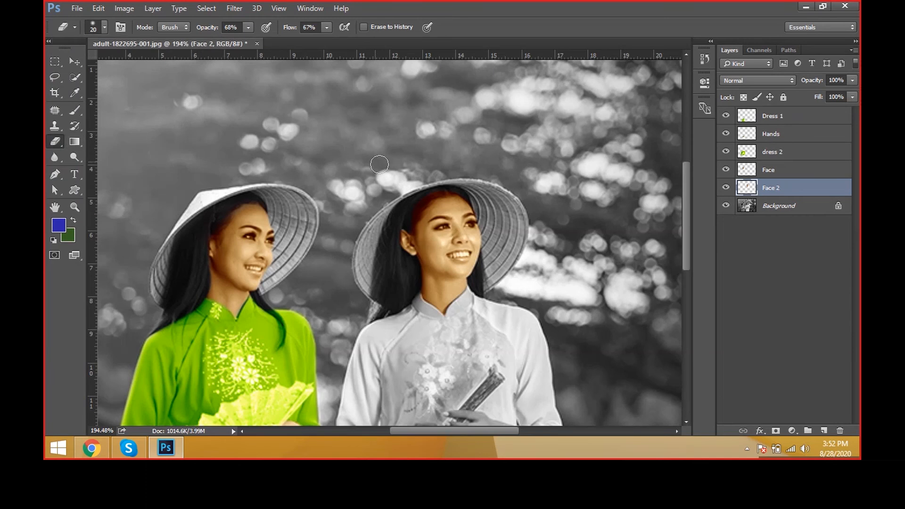
pyautogui.click(248, 28)
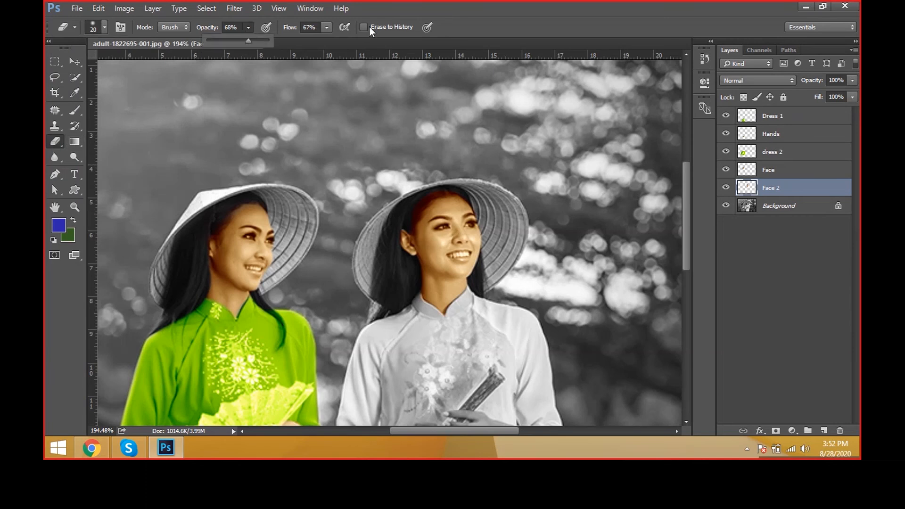
pyautogui.click(440, 59)
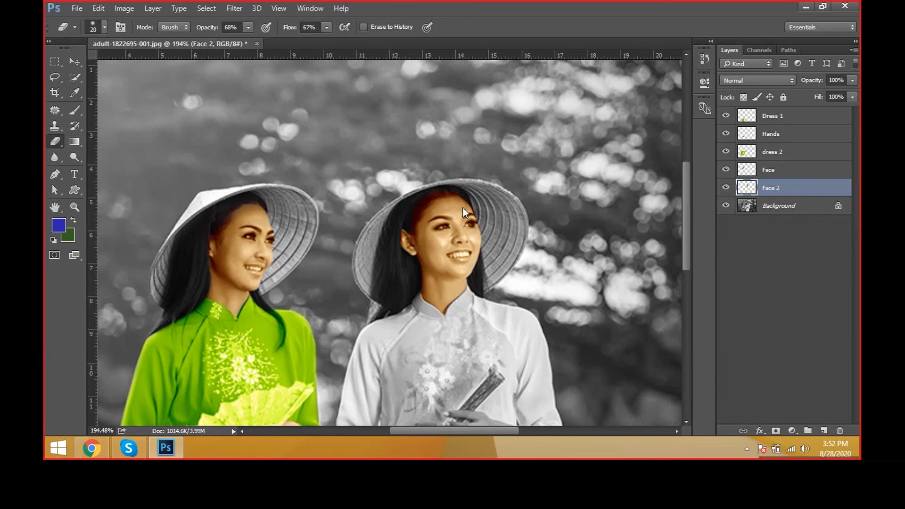
# Step: Set the eraser size to 20 px and erase the reddish tint along the right woman's hairline on Face 2
pyautogui.scroll(2, 463, 208)
pyautogui.press('[')
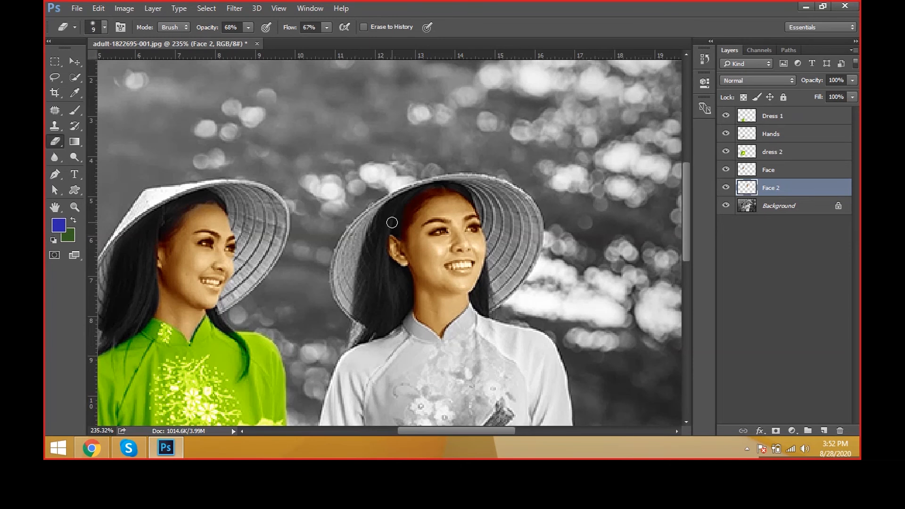
pyautogui.press(']')
pyautogui.press(']')
pyautogui.press(']')
pyautogui.scroll(2, 392, 219)
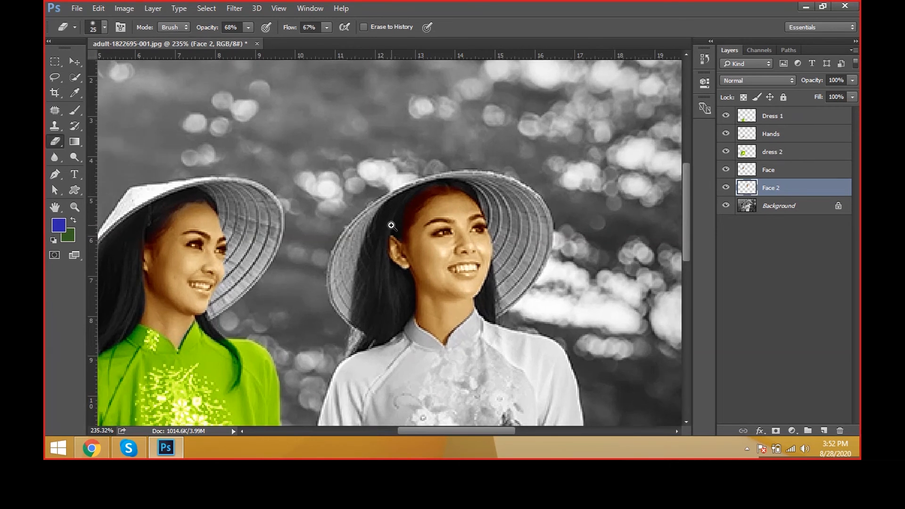
pyautogui.press('[')
pyautogui.moveTo(407, 195)
pyautogui.mouseDown()
pyautogui.moveTo(458, 170)
pyautogui.moveTo(502, 179)
pyautogui.moveTo(439, 176)
pyautogui.moveTo(404, 202)
pyautogui.moveTo(416, 186)
pyautogui.mouseUp()
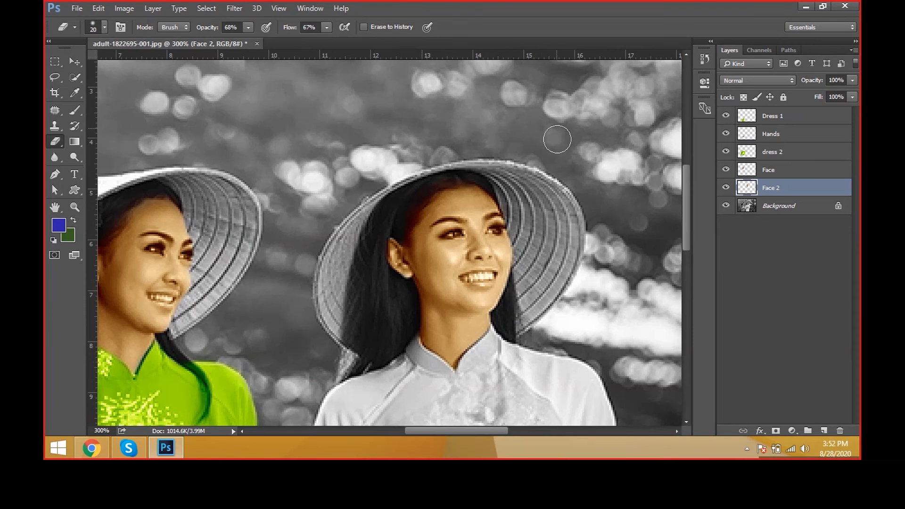
# Step: Set the eraser to 30% opacity and 38% flow and soften the remaining tint at the right woman's hairline
pyautogui.keyDown('ctrl'); pyautogui.click(440, 205); pyautogui.keyUp('ctrl')
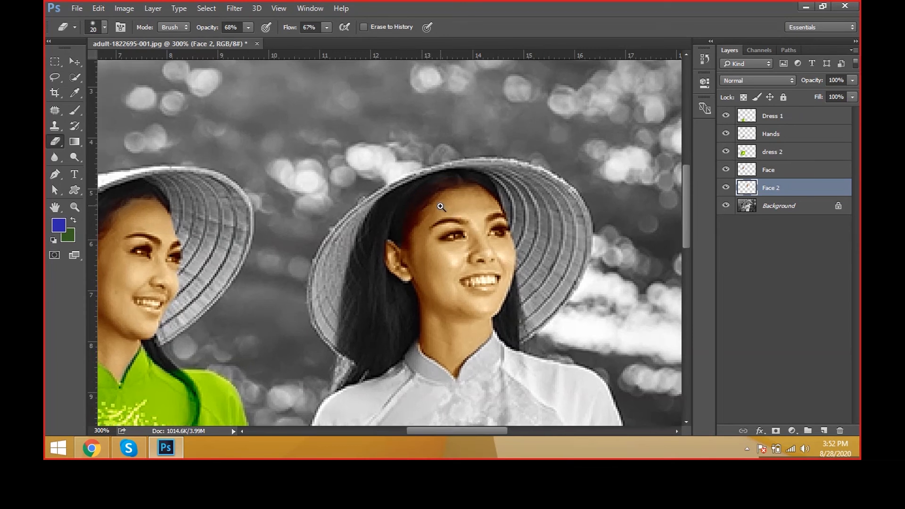
pyautogui.keyDown('ctrl'); pyautogui.click(440, 207); pyautogui.keyUp('ctrl')
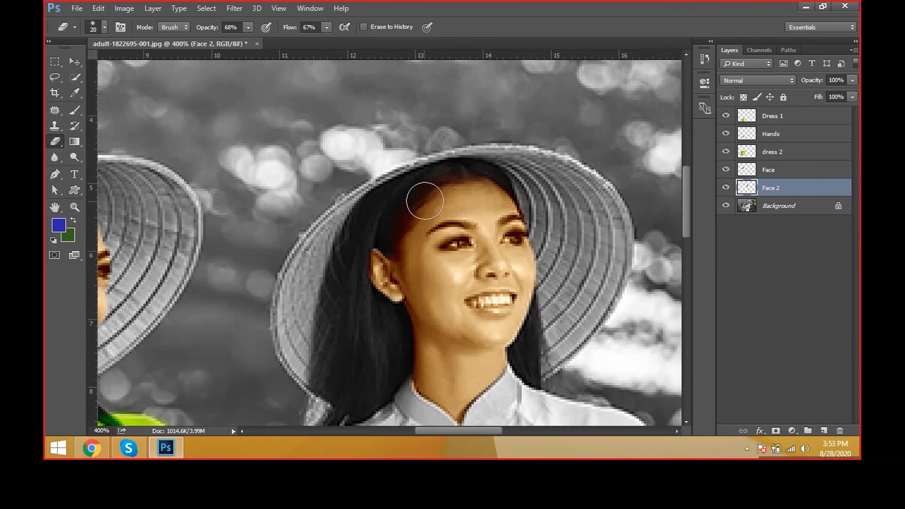
pyautogui.press('[')
pyautogui.moveTo(235, 40); pyautogui.dragTo(225, 43)
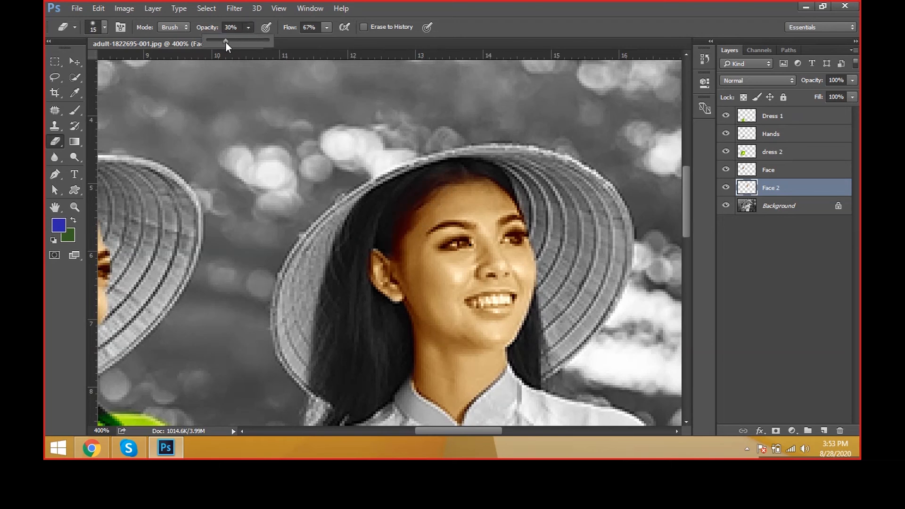
pyautogui.moveTo(324, 30); pyautogui.dragTo(314, 42)
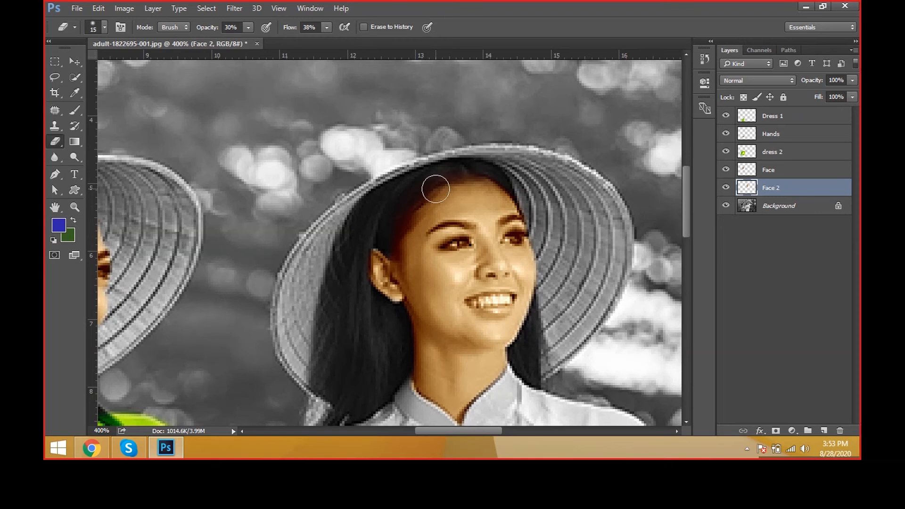
pyautogui.press(']')
pyautogui.scroll(-6, 542, 203)
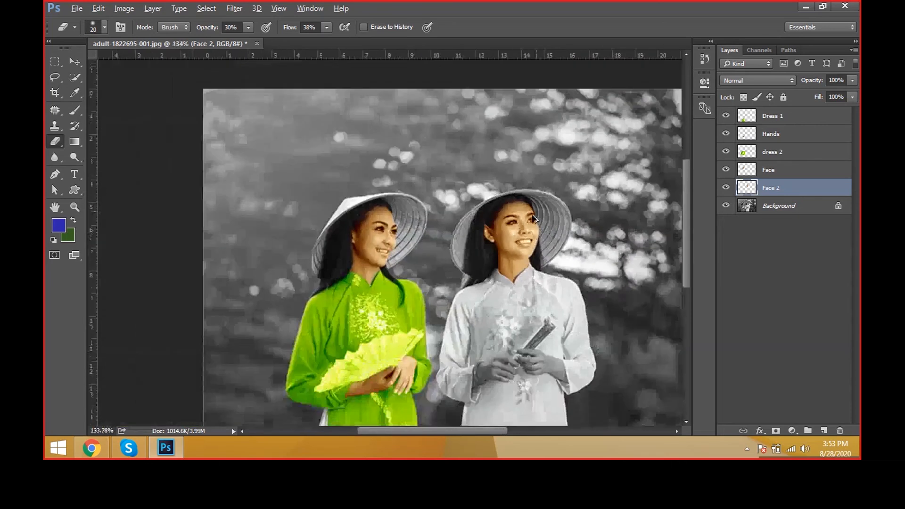
pyautogui.scroll(-1, 535, 217)
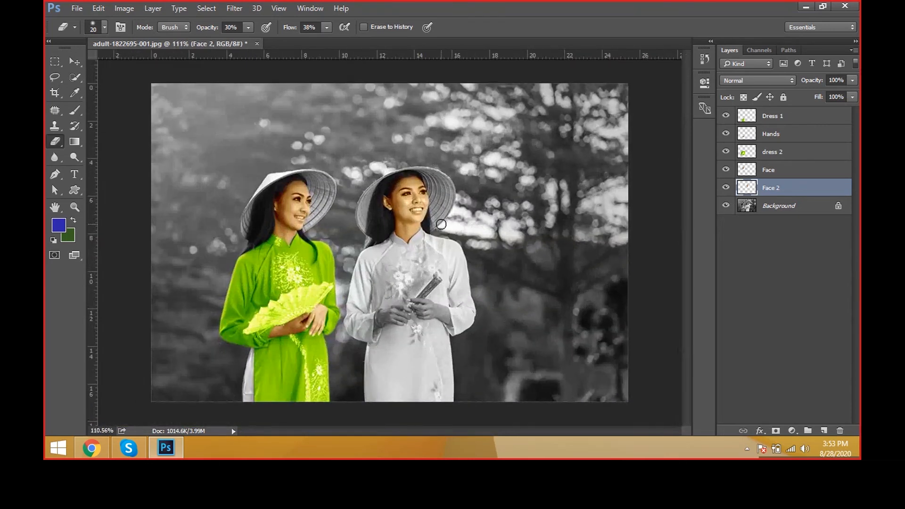
# Step: Pick the left woman's Face layer directly in the image with the Move tool and undo its accidental shift
pyautogui.scroll(3, 416, 220)
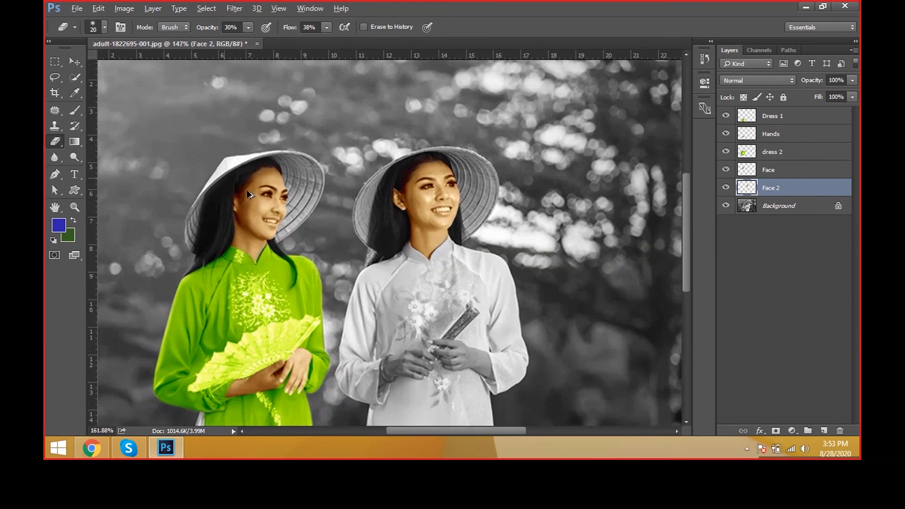
pyautogui.scroll(4, 249, 195)
pyautogui.press('v')
pyautogui.rightClick(261, 187)
pyautogui.click(272, 194)
pyautogui.moveTo(271, 195); pyautogui.dragTo(293, 202)
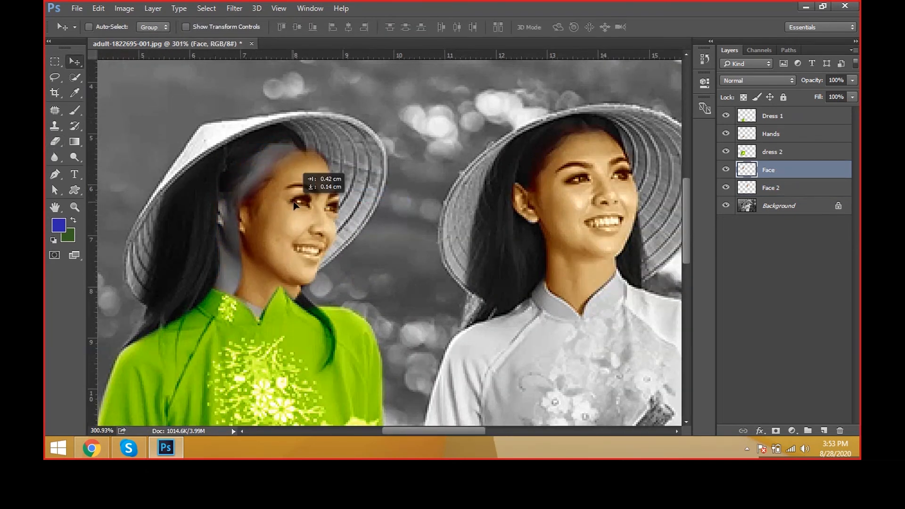
pyautogui.hotkey('ctrl', 'z')
# Step: Lower the eraser to 16% opacity and 22% flow and soften the left woman's hairline on the Face layer
pyautogui.press('e')
pyautogui.click(249, 27)
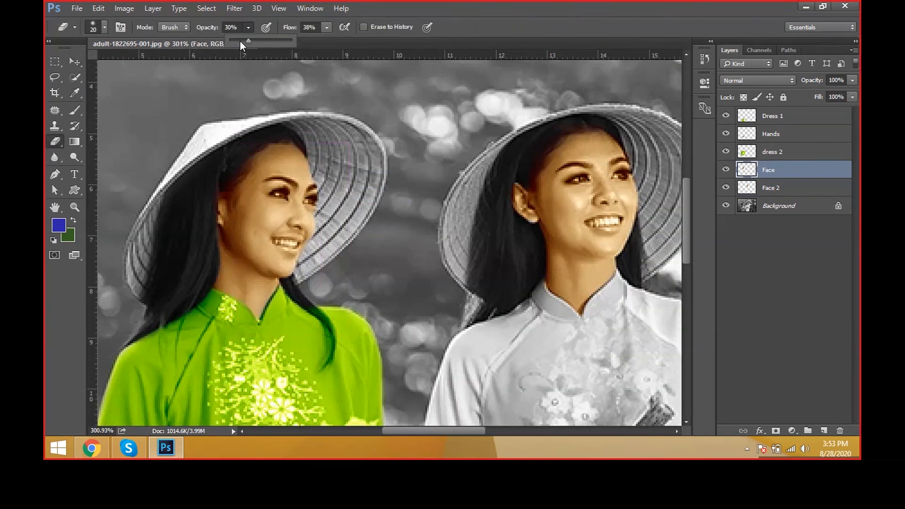
pyautogui.click(324, 37)
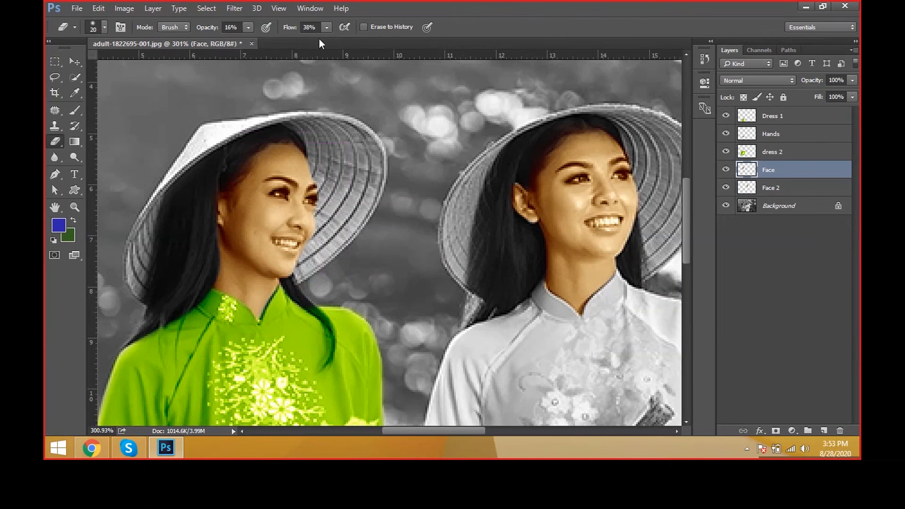
pyautogui.click(326, 27)
pyautogui.click(341, 27)
# Step: Select the Face 2 layer again and lightly erase the leftover tint at the right woman's hairline
pyautogui.hscroll(2, 500, 213)
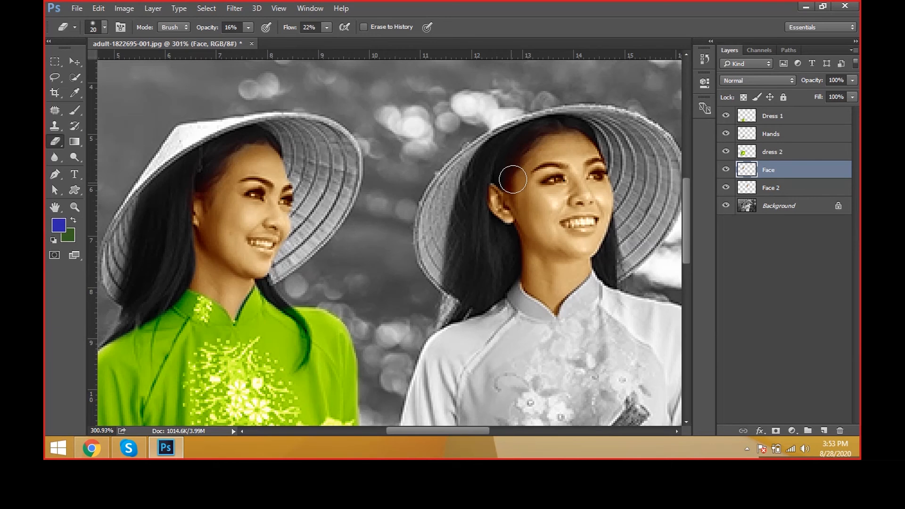
pyautogui.hotkey('alt', '[')
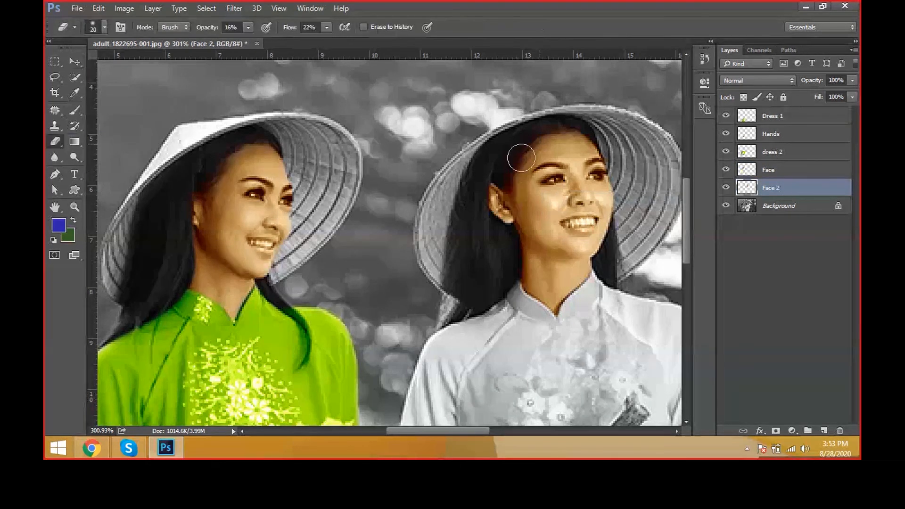
pyautogui.scroll(-3, 430, 183)
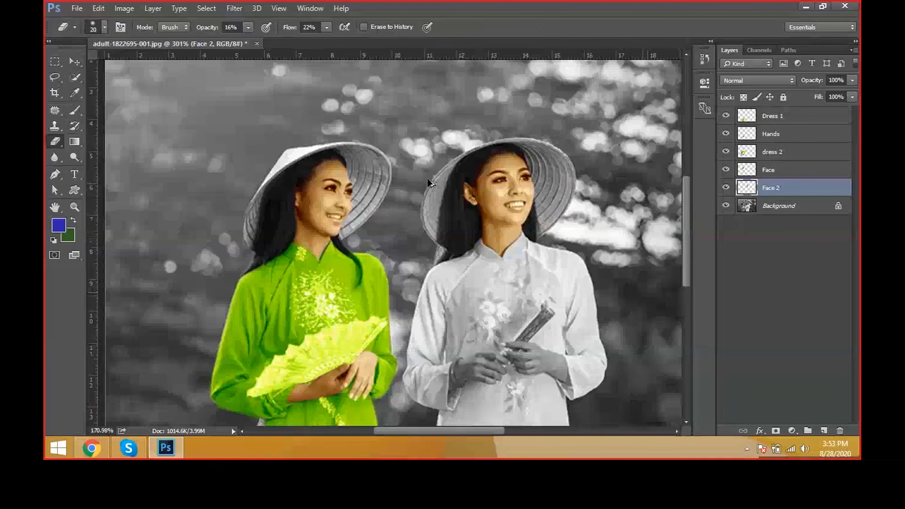
pyautogui.scroll(-3, 429, 183)
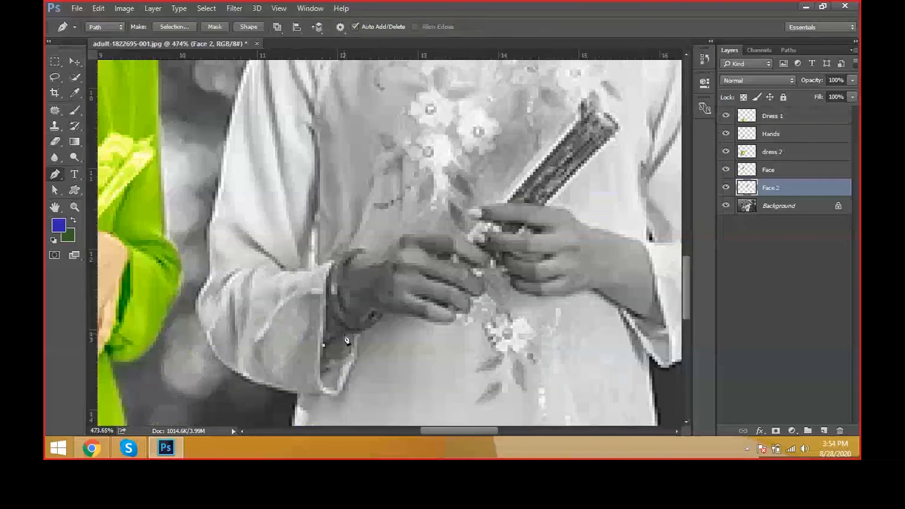
# Step: Trace a closed Pen path around the white-dressed woman's hand on the side nearest the green-dressed woman, including the wrist
pyautogui.click(377, 318)
pyautogui.click(389, 314)
pyautogui.click(423, 321)
pyautogui.click(453, 323)
pyautogui.moveTo(477, 319); pyautogui.dragTo(471, 268)
pyautogui.keyDown('alt'); pyautogui.click(471, 298); pyautogui.keyUp('alt')
pyautogui.click(445, 235)
pyautogui.click(411, 235)
pyautogui.click(394, 241)
pyautogui.click(358, 250)
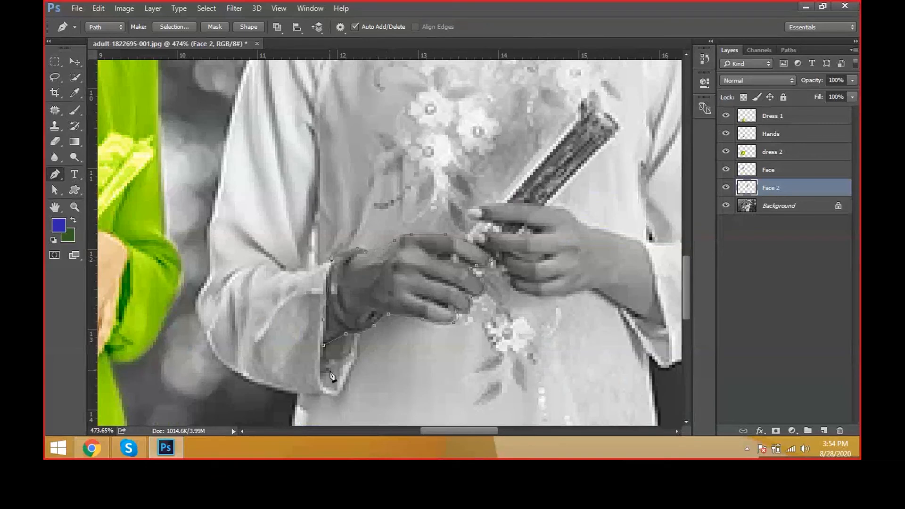
pyautogui.click(324, 345)
pyautogui.press('a')
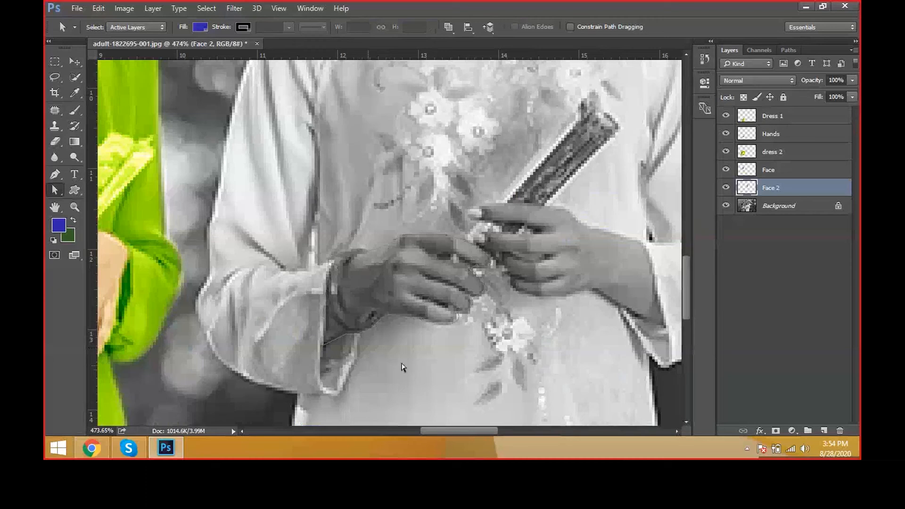
# Step: Convert the hand path to a selection, copy it from Background to a new layer, and name it Han-02
pyautogui.hotkey('ctrl', 'Return')
pyautogui.scroll(-4, 401, 367)
pyautogui.click(819, 212)
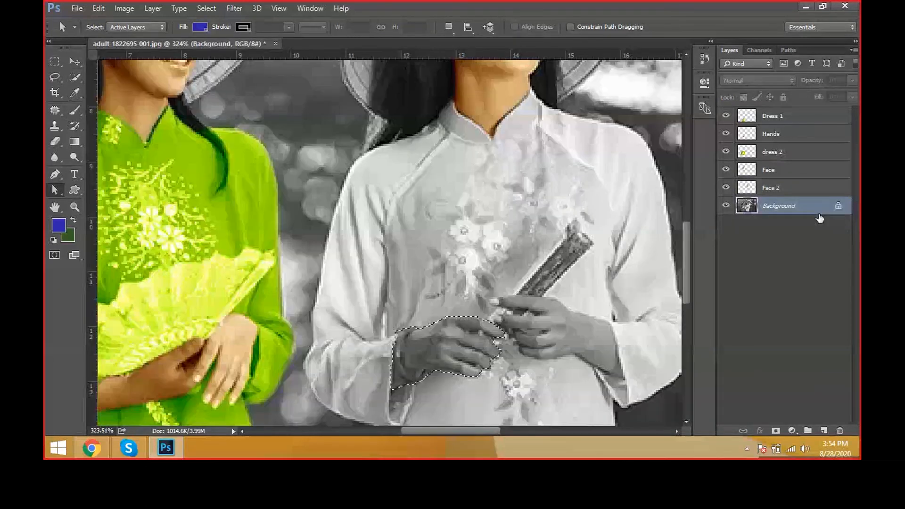
pyautogui.hotkey('ctrl', 'j')
pyautogui.doubleClick(775, 207)
pyautogui.write('Han-02')
pyautogui.press('Return')
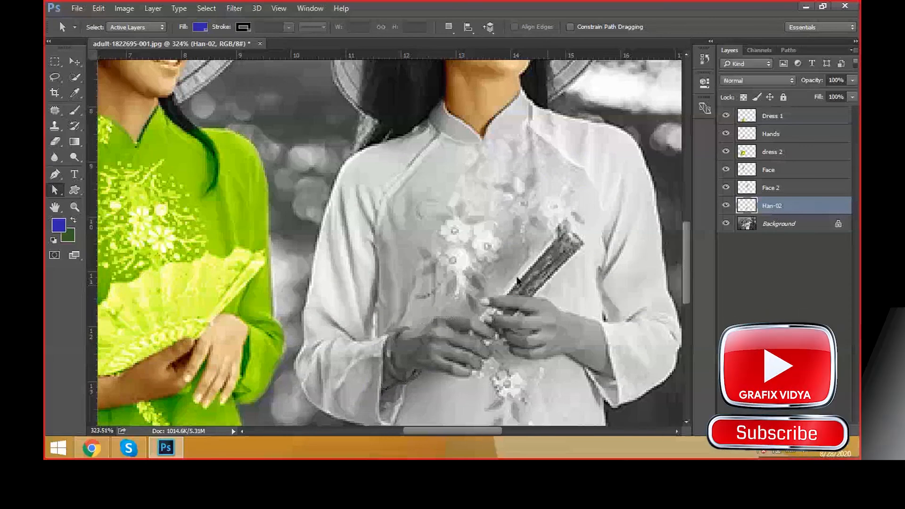
# Step: On the Background layer, trace a Pen path around the white-dressed woman's other hand holding the folded fan, up to the sleeve
pyautogui.scroll(-1, 564, 351)
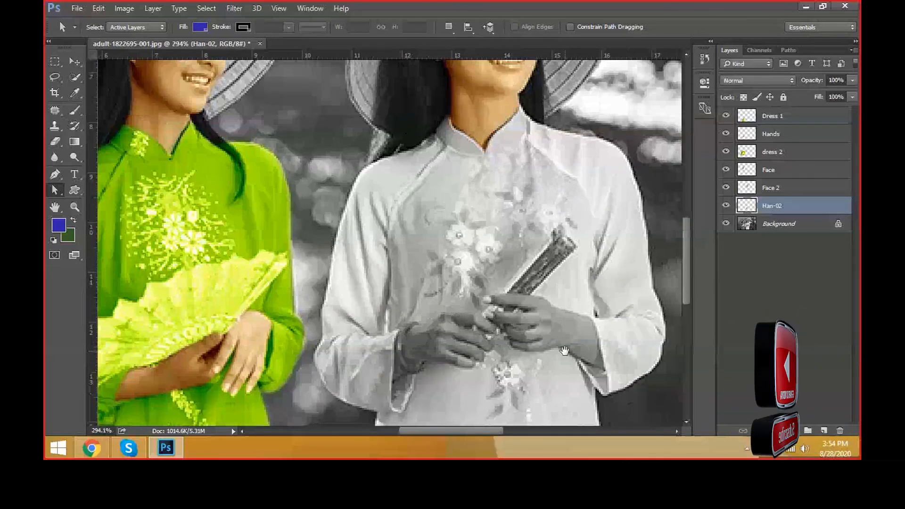
pyautogui.moveTo(565, 351); pyautogui.dragTo(481, 288)
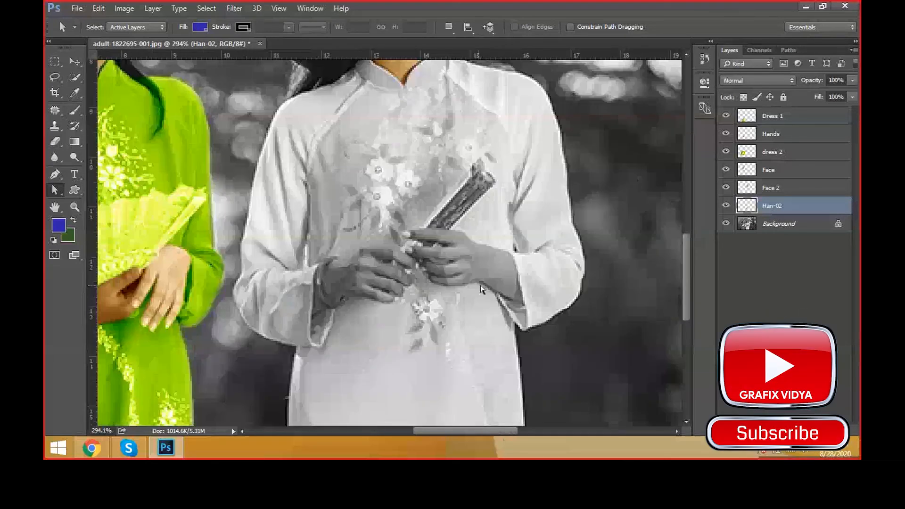
pyautogui.scroll(1, 482, 288)
pyautogui.click(786, 230)
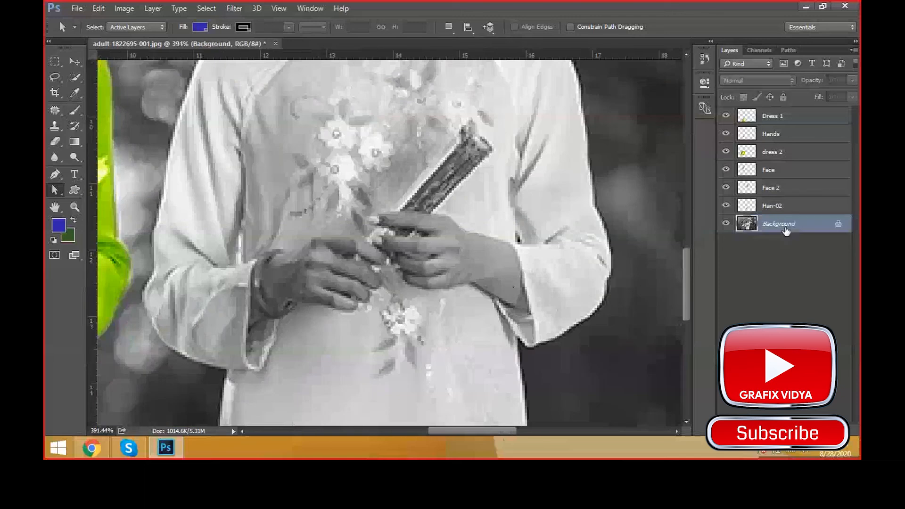
pyautogui.press('p')
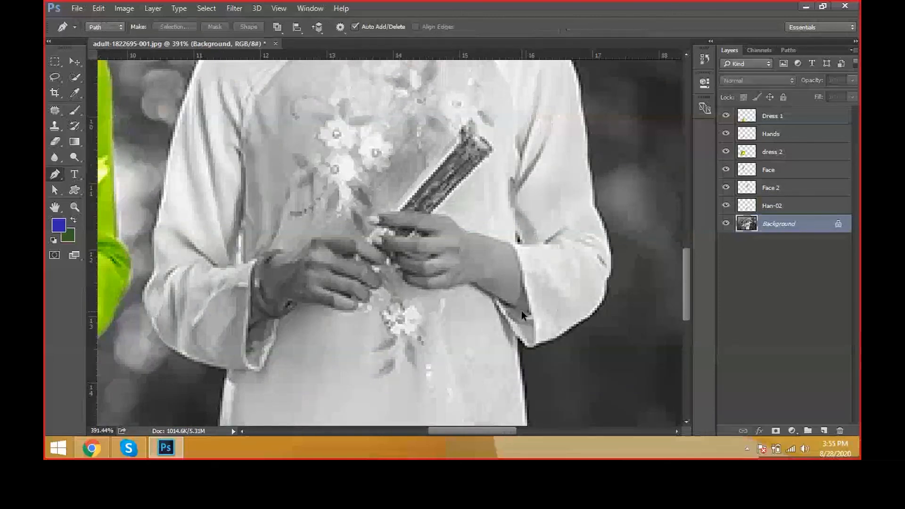
pyautogui.scroll(1, 522, 310)
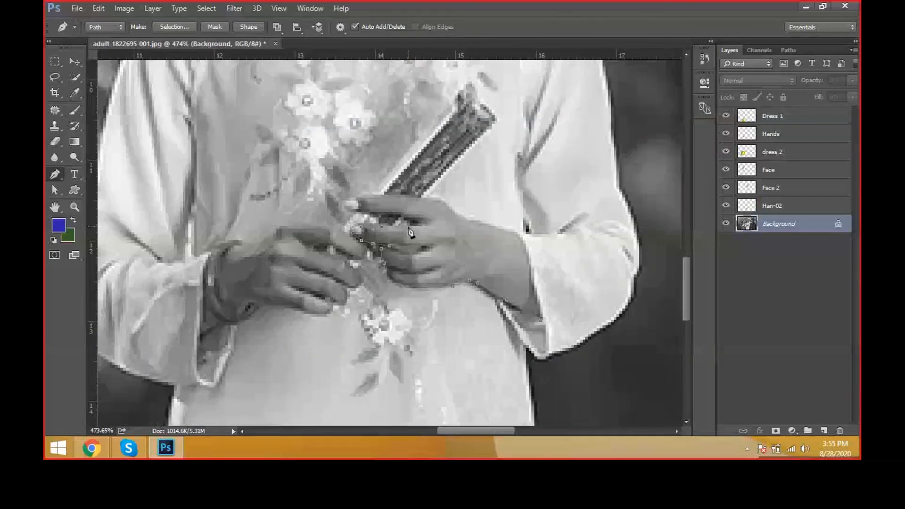
pyautogui.click(410, 226)
pyautogui.click(418, 226)
pyautogui.click(413, 220)
pyautogui.click(378, 214)
pyautogui.moveTo(351, 198); pyautogui.dragTo(365, 191)
pyautogui.click(373, 194)
pyautogui.click(438, 200)
pyautogui.moveTo(451, 204); pyautogui.dragTo(457, 218)
pyautogui.click(472, 220)
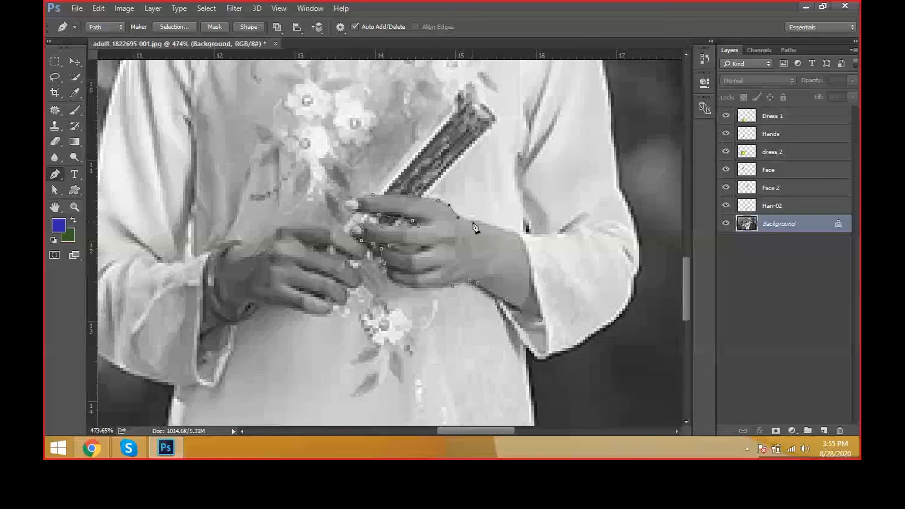
pyautogui.click(508, 232)
pyautogui.click(518, 232)
pyautogui.click(523, 245)
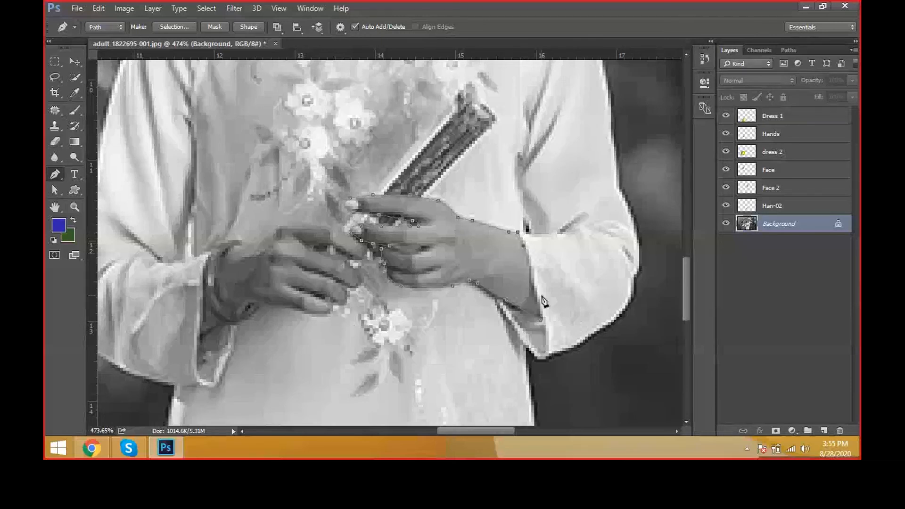
pyautogui.click(534, 291)
# Step: Nudge the path's anchor point where the fan-holding hand's wrist meets the sleeve with the Direct Selection tool
pyautogui.scroll(-2, 516, 318)
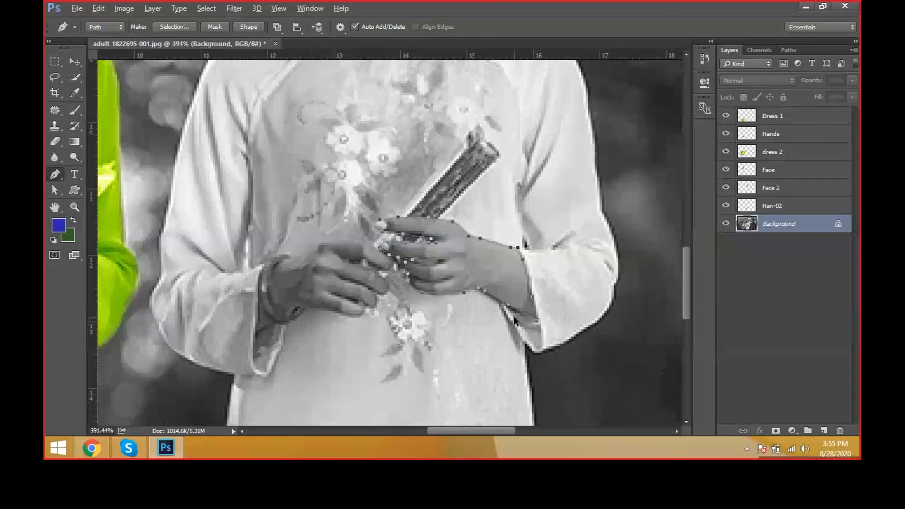
pyautogui.press('a')
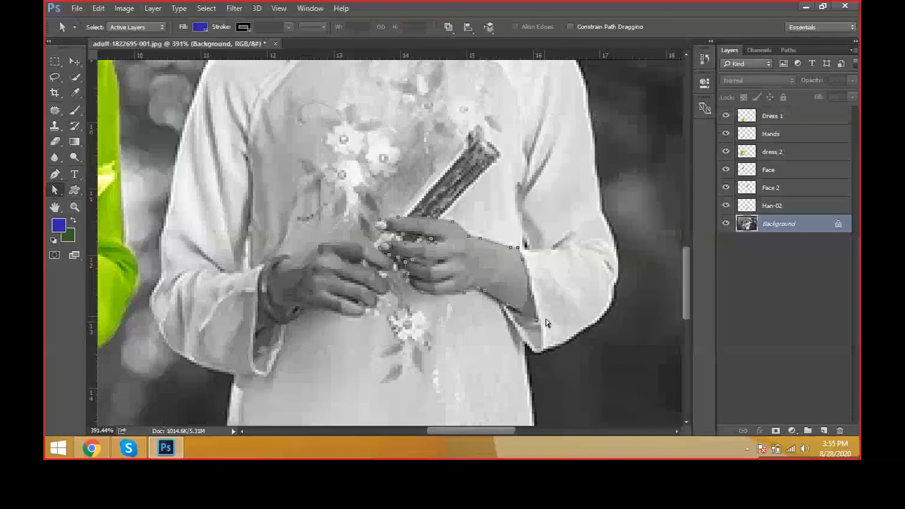
pyautogui.press('Right')
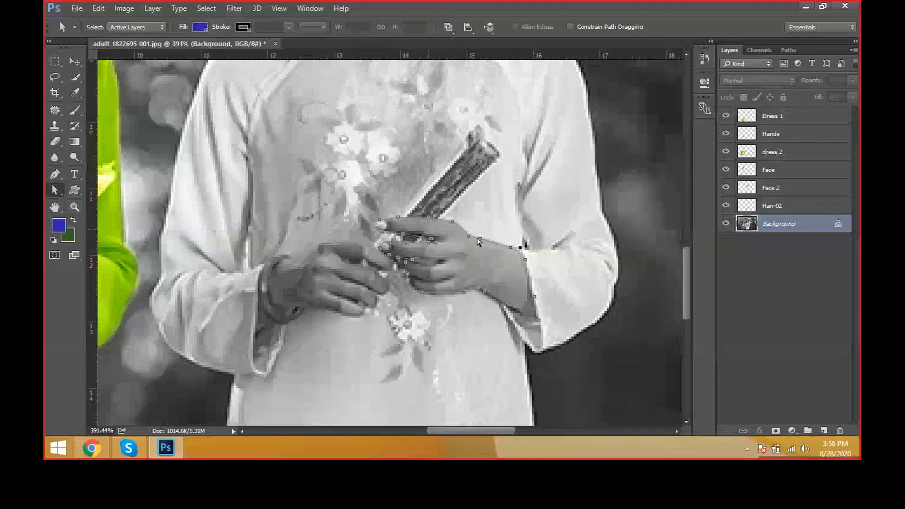
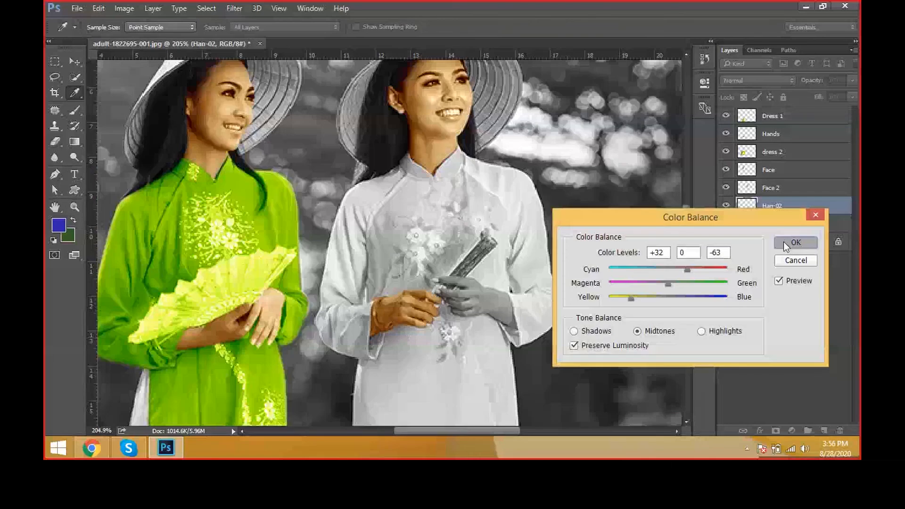
# Step: Colour the white-dressed woman's hands to a skin tone with Color Balance, using +32, 0, -63 on Han-02 and tinting Han-03 as well
pyautogui.click(798, 240)
pyautogui.hotkey('alt', '[')
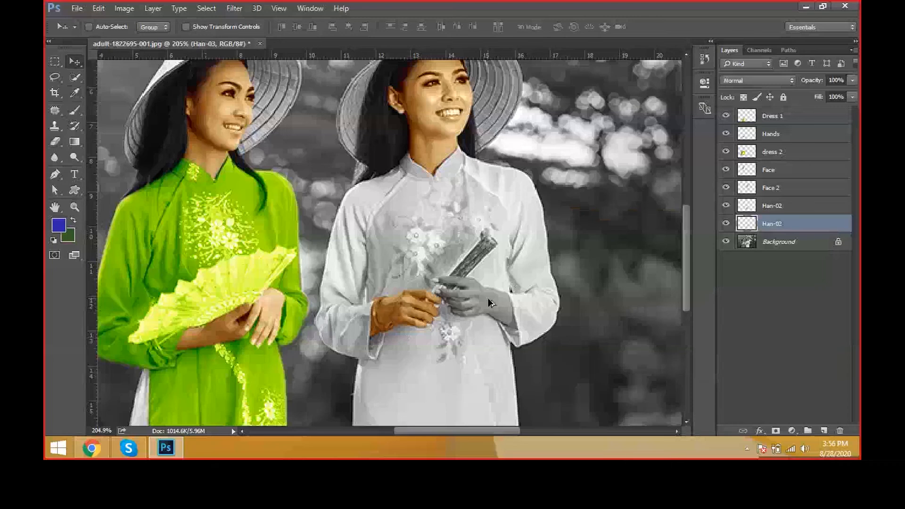
pyautogui.hotkey('ctrl', '0')
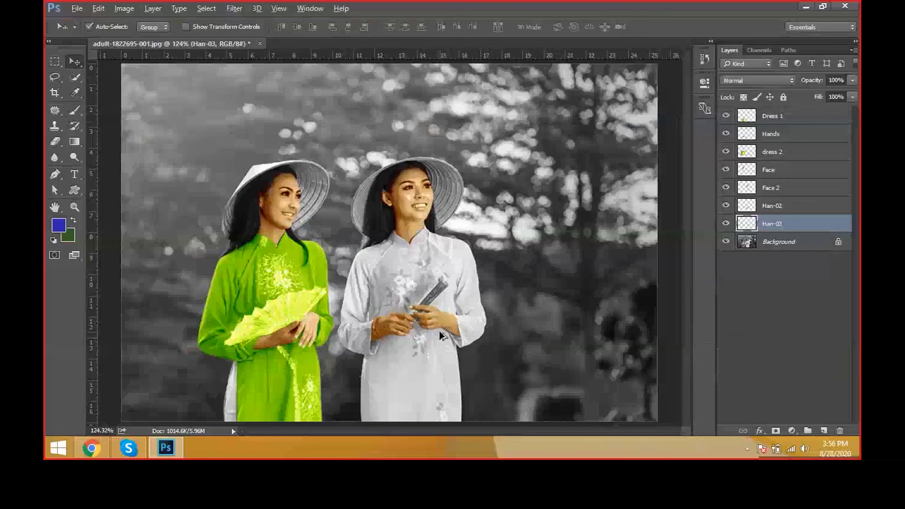
# Step: Try Levels with a midtone input of 1.15 on the Han-02 layer, comparing it with the preview off
pyautogui.scroll(2, 440, 332)
pyautogui.keyDown('ctrl'); pyautogui.click(385, 321); pyautogui.keyUp('ctrl')
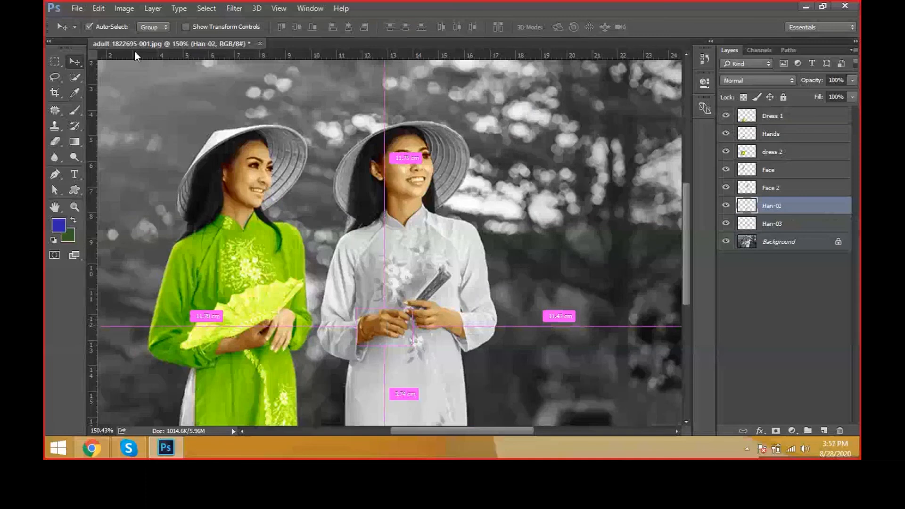
pyautogui.hotkey('ctrl', 'l')
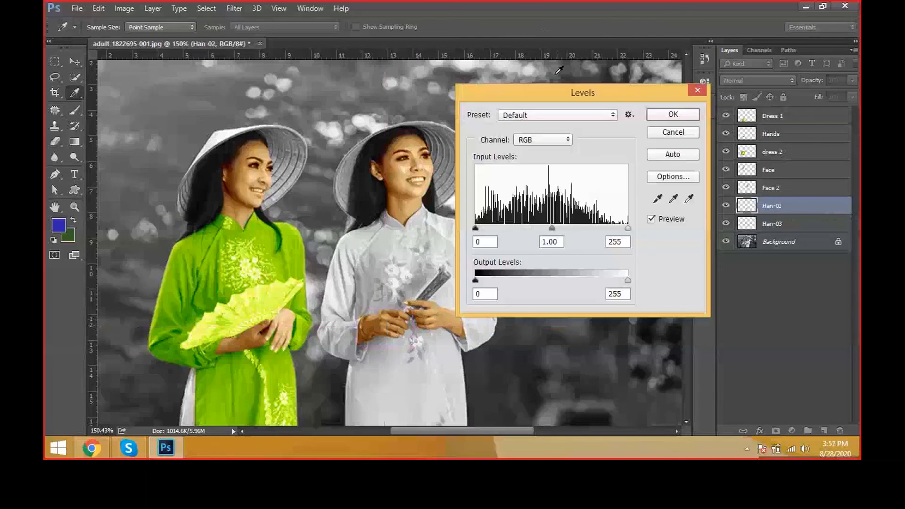
pyautogui.moveTo(561, 93); pyautogui.dragTo(589, 45)
pyautogui.moveTo(580, 181)
pyautogui.mouseDown()
pyautogui.moveTo(588, 182)
pyautogui.moveTo(572, 182)
pyautogui.mouseUp()
pyautogui.click(701, 174)
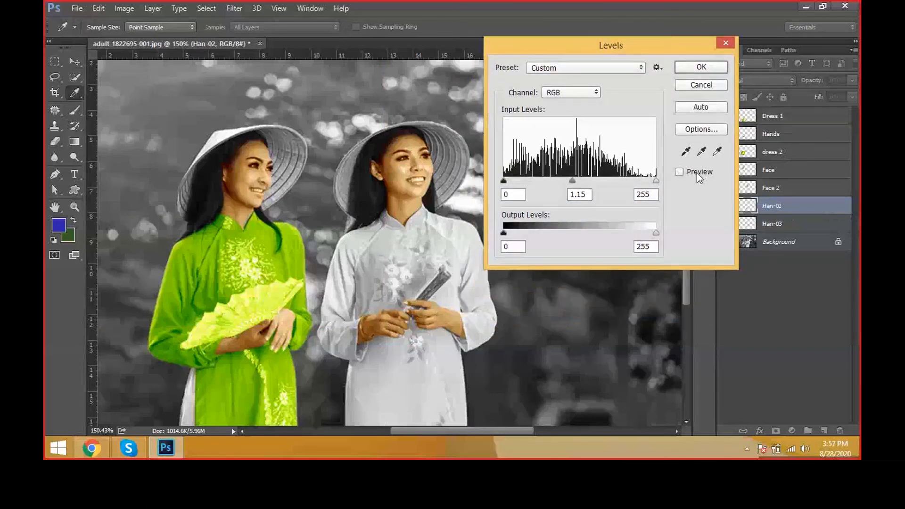
pyautogui.press('Escape')
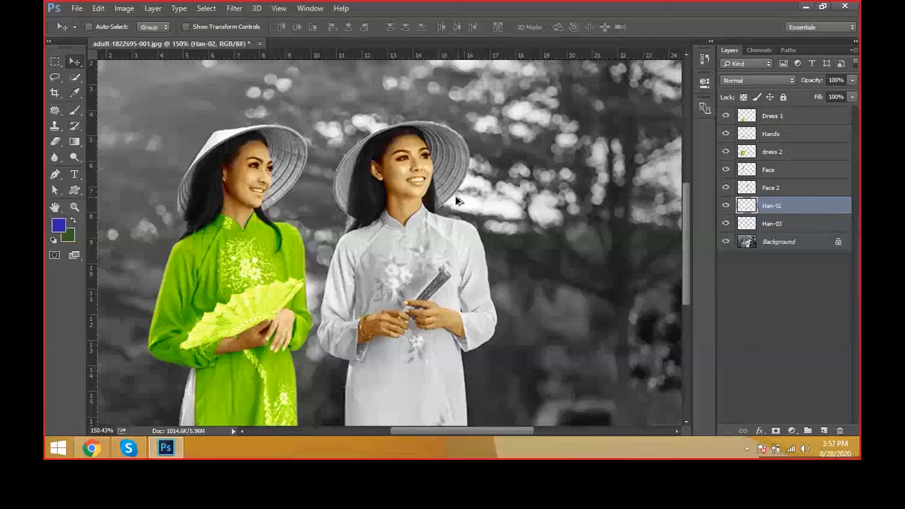
# Step: Trace a Pen path around the outer edge of the green-dressed woman's hat and up along her face to the hair
pyautogui.scroll(2, 286, 280)
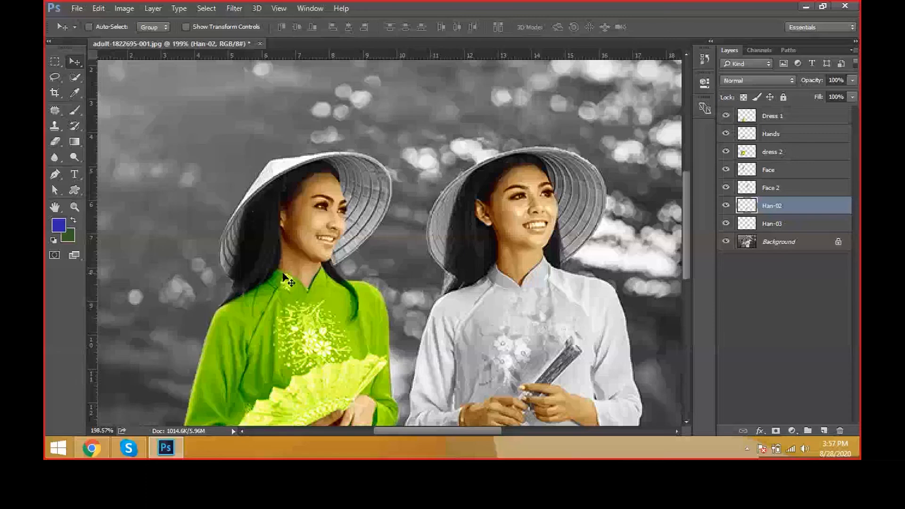
pyautogui.press('p')
pyautogui.scroll(1, 240, 287)
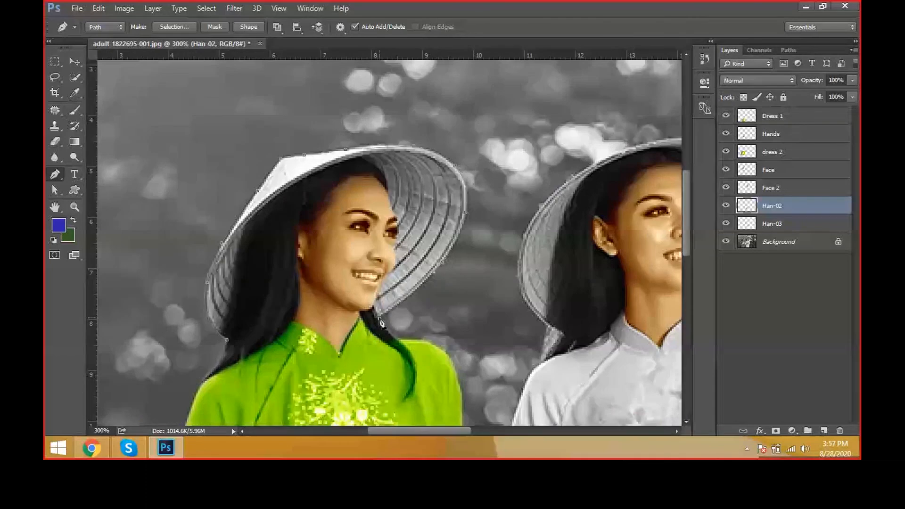
pyautogui.moveTo(380, 317); pyautogui.dragTo(381, 309)
pyautogui.scroll(3, 382, 309)
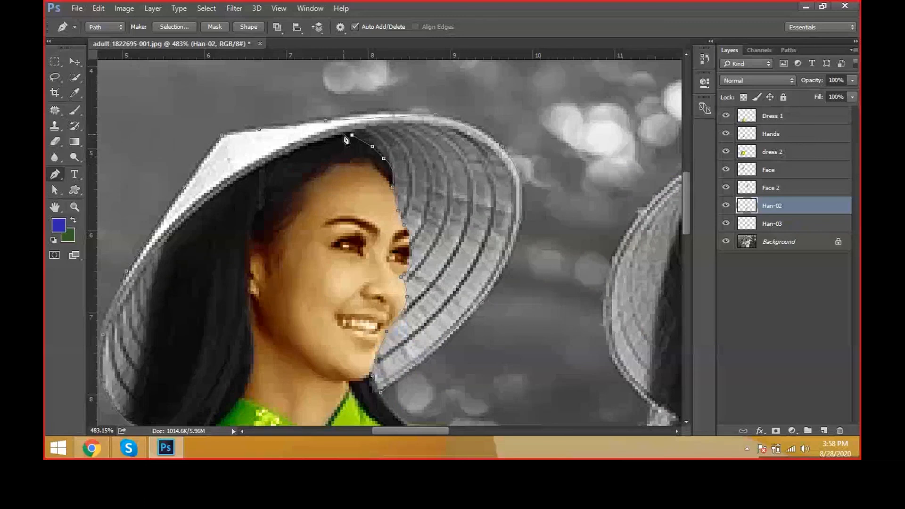
# Step: Continue the hat path along the hairline under the brim, down the hair's edge, and close it at the hat's lower tip
pyautogui.click(343, 136)
pyautogui.click(299, 147)
pyautogui.moveTo(273, 161); pyautogui.dragTo(252, 171)
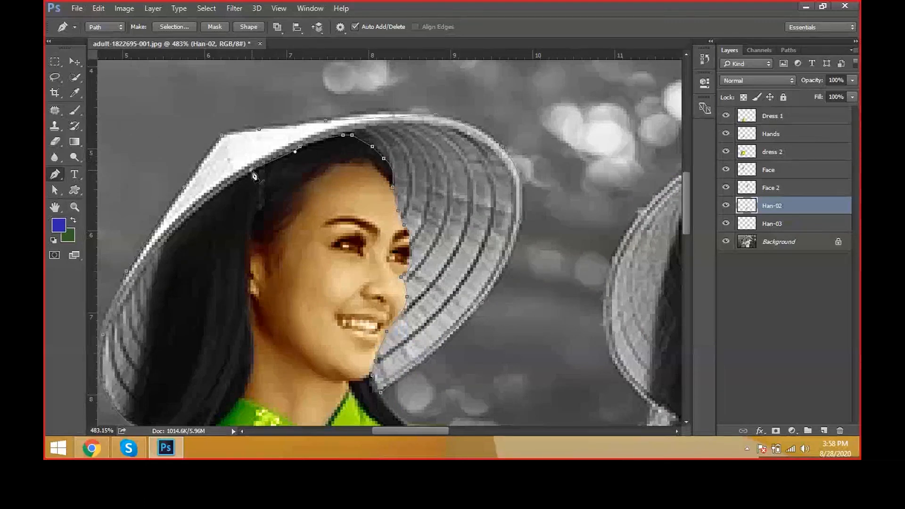
pyautogui.moveTo(235, 207); pyautogui.dragTo(401, 147)
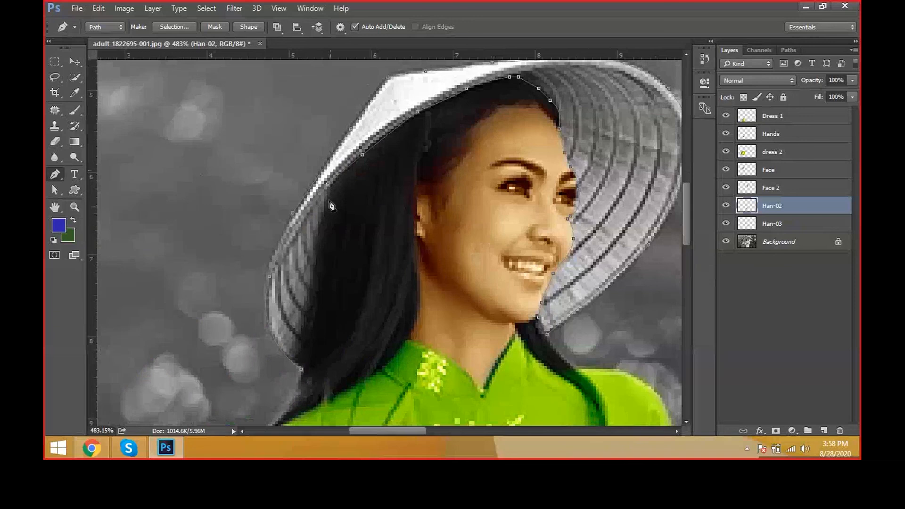
pyautogui.click(323, 217)
pyautogui.click(321, 244)
pyautogui.click(320, 273)
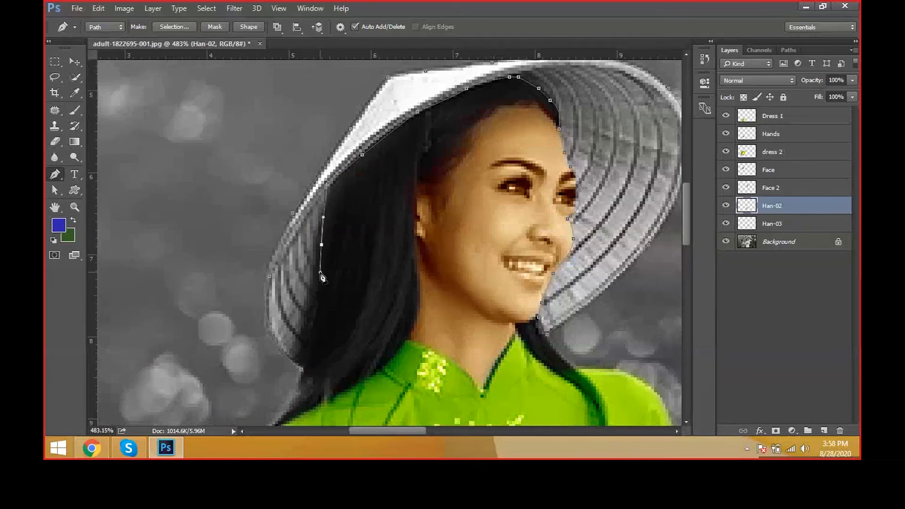
pyautogui.moveTo(356, 301); pyautogui.dragTo(365, 223)
pyautogui.moveTo(320, 245); pyautogui.dragTo(314, 267)
pyautogui.click(312, 292)
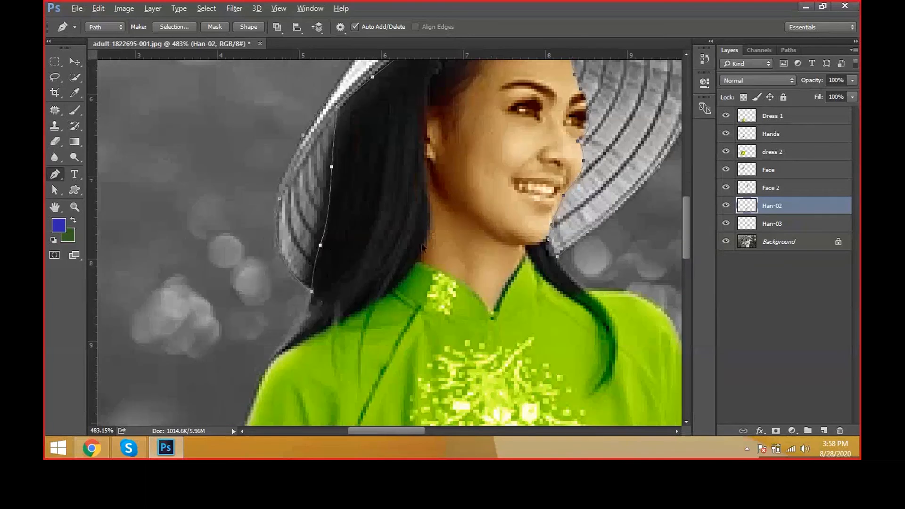
# Step: Convert the green-dressed woman's hat path to a selection and feather it by 1 pixel
pyautogui.scroll(-5, 421, 246)
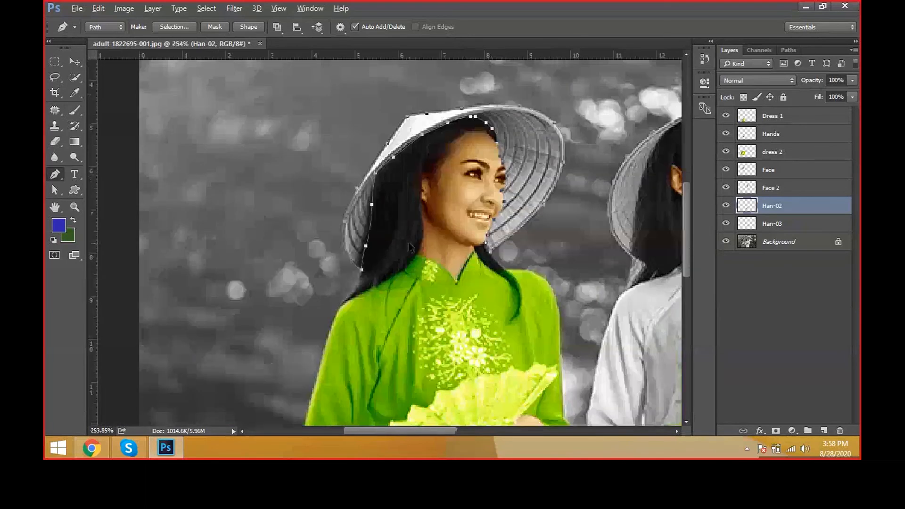
pyautogui.scroll(-3, 409, 247)
pyautogui.hotkey('ctrl', 'Return')
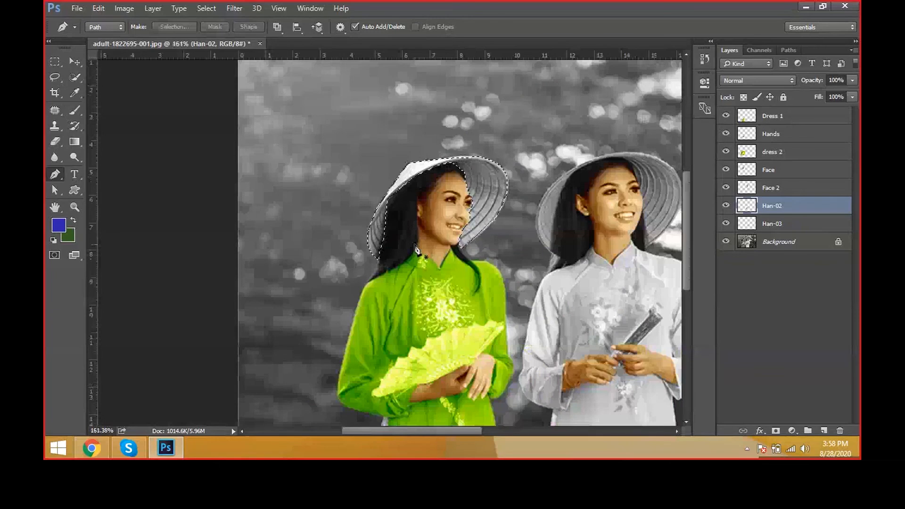
pyautogui.hotkey('shift', 'F6')
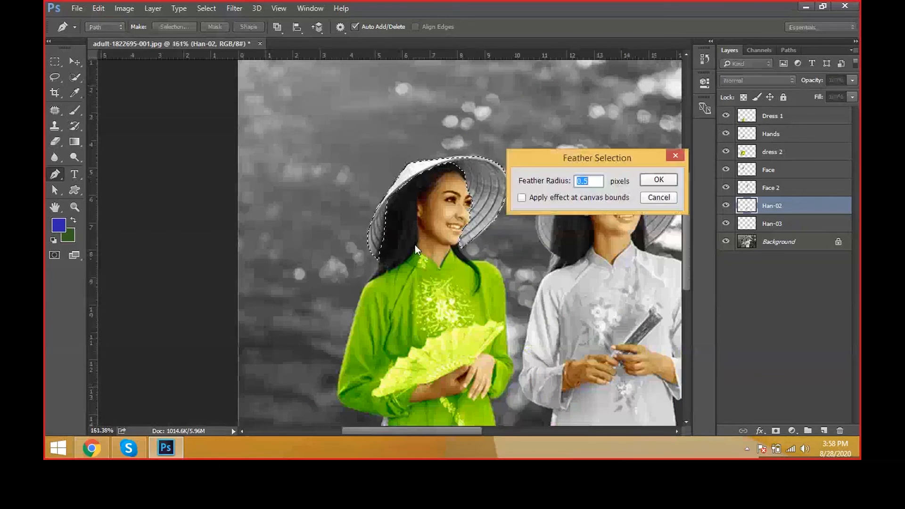
pyautogui.write('1')
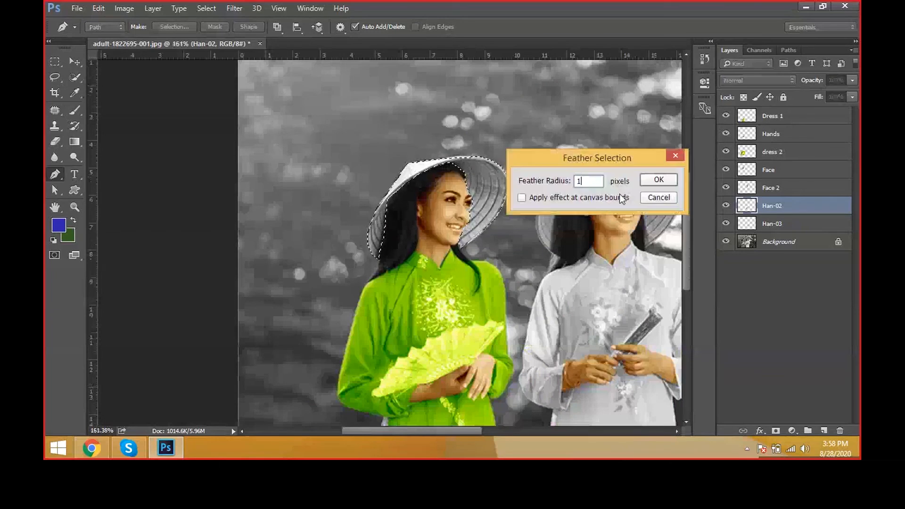
pyautogui.click(658, 179)
# Step: Copy the selected hat from the Background layer to a new layer and name it Hat 01
pyautogui.click(773, 245)
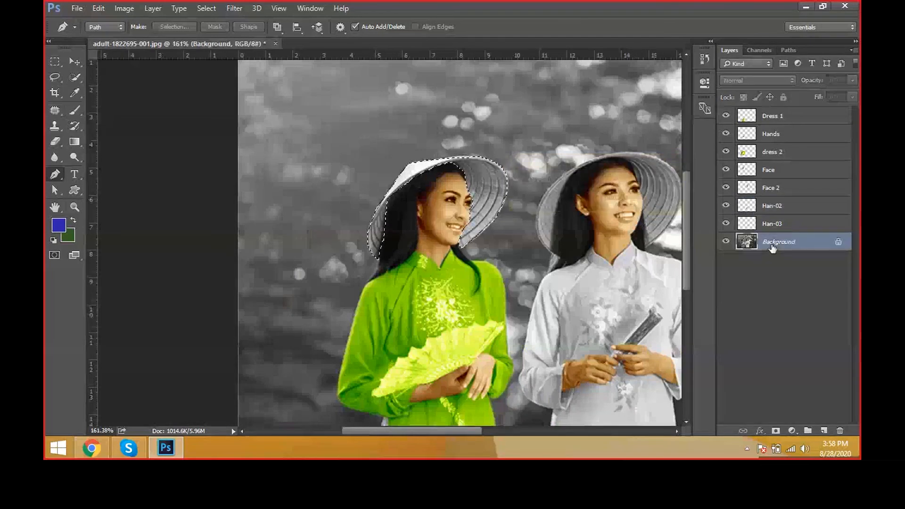
pyautogui.hotkey('ctrl', 'j')
pyautogui.doubleClick(771, 242)
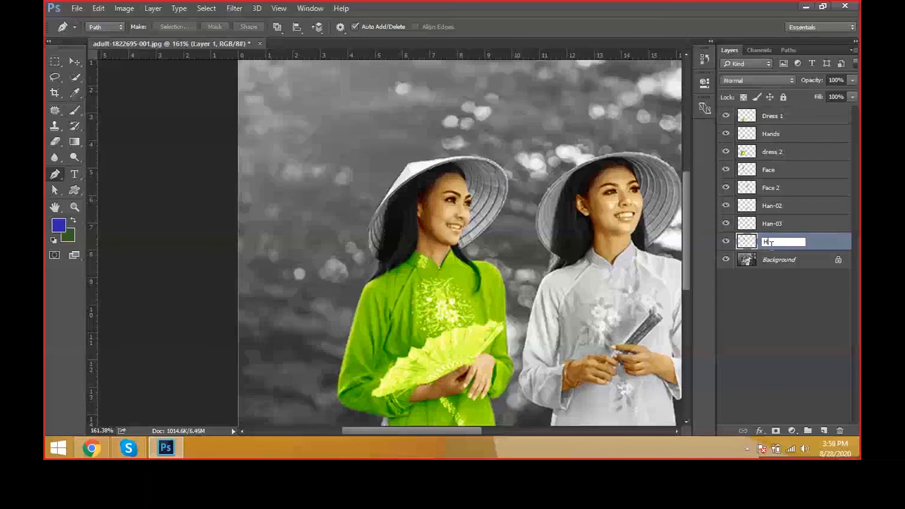
pyautogui.write('Hat 01')
pyautogui.press('Return')
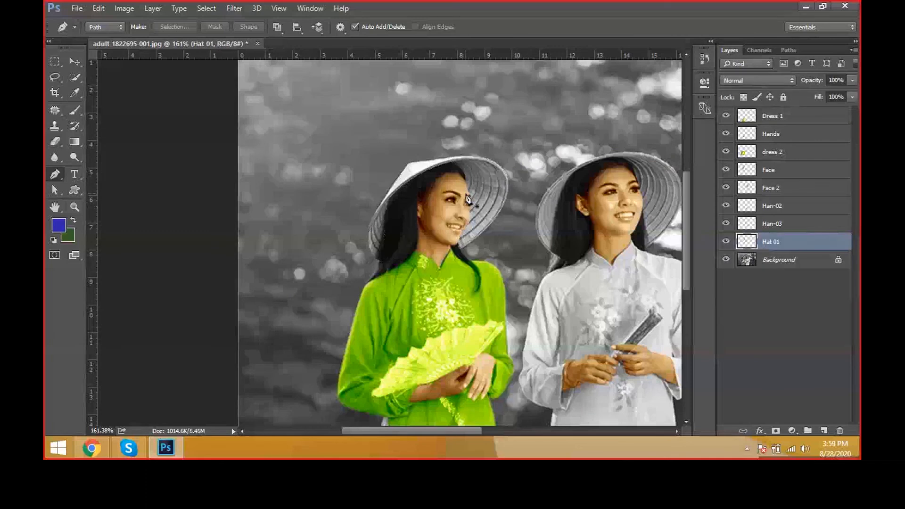
# Step: Colorize the Hat 01 layer red with Hue/Saturation, setting Hue to 360 and Saturation to 62
pyautogui.scroll(-4, 335, 173)
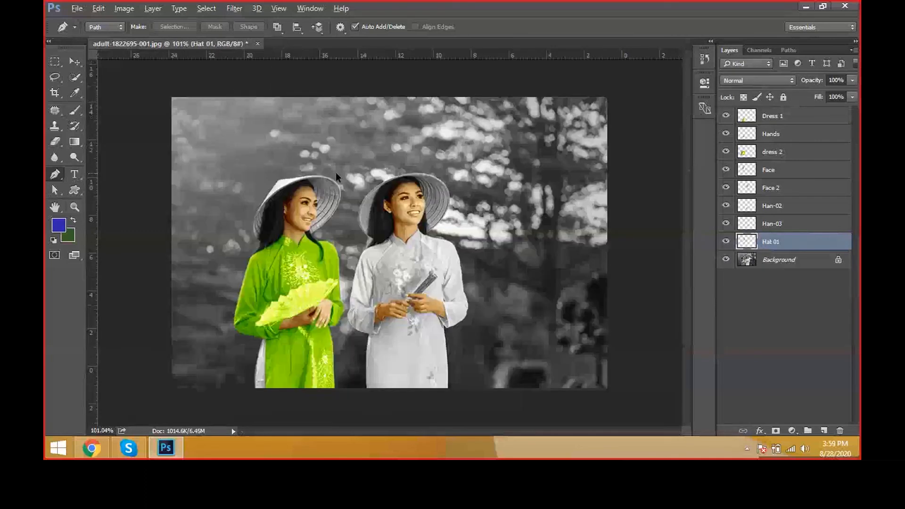
pyautogui.scroll(2, 336, 175)
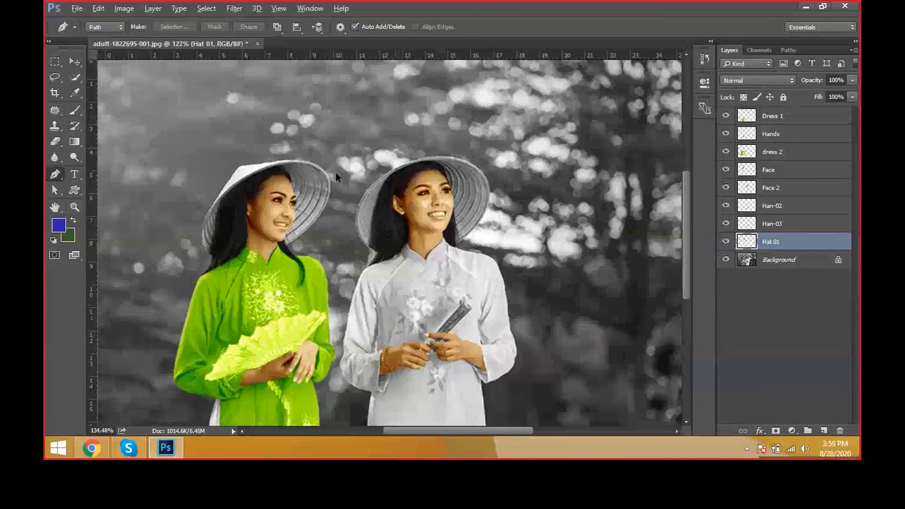
pyautogui.scroll(1, 335, 175)
pyautogui.press('v')
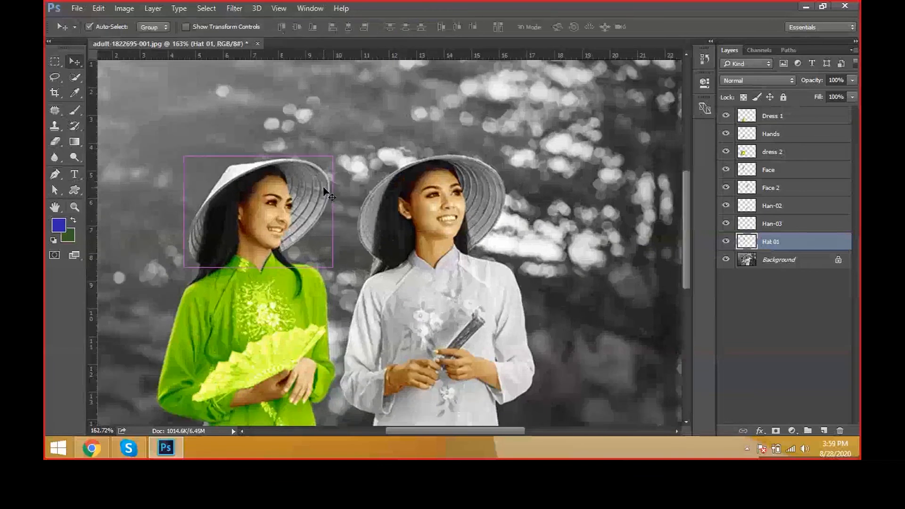
pyautogui.press('i')
pyautogui.hotkey('ctrl', 'u')
pyautogui.moveTo(537, 58); pyautogui.dragTo(684, 213)
pyautogui.click(653, 321)
pyautogui.moveTo(631, 295); pyautogui.dragTo(580, 293)
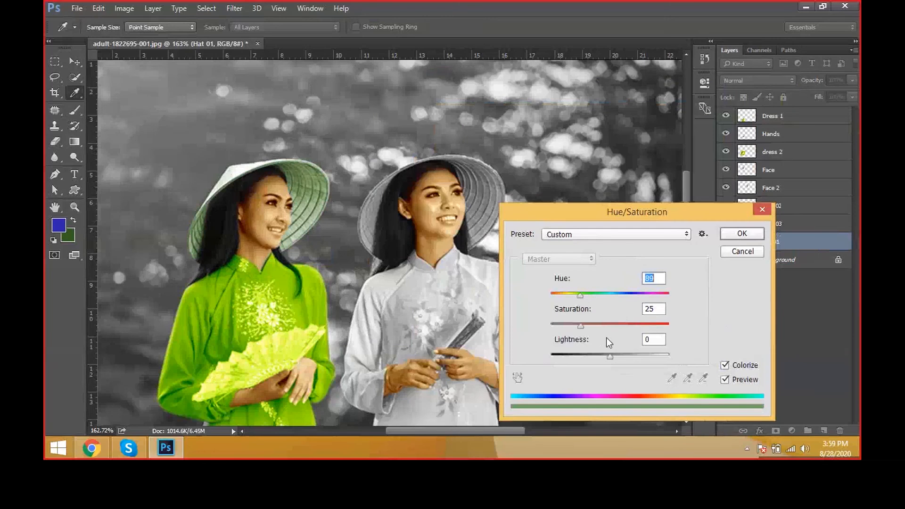
pyautogui.moveTo(581, 325); pyautogui.dragTo(624, 325)
pyautogui.moveTo(580, 295); pyautogui.dragTo(605, 297)
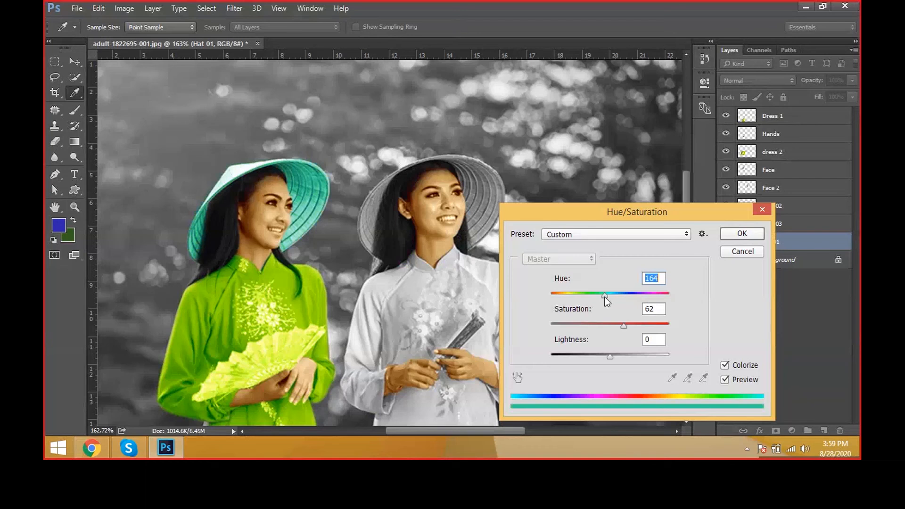
pyautogui.moveTo(604, 297); pyautogui.dragTo(680, 286)
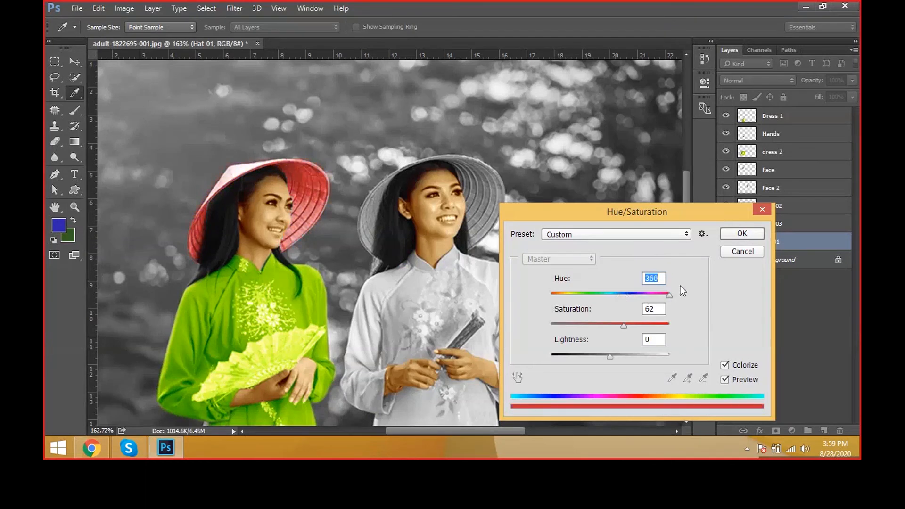
pyautogui.click(742, 234)
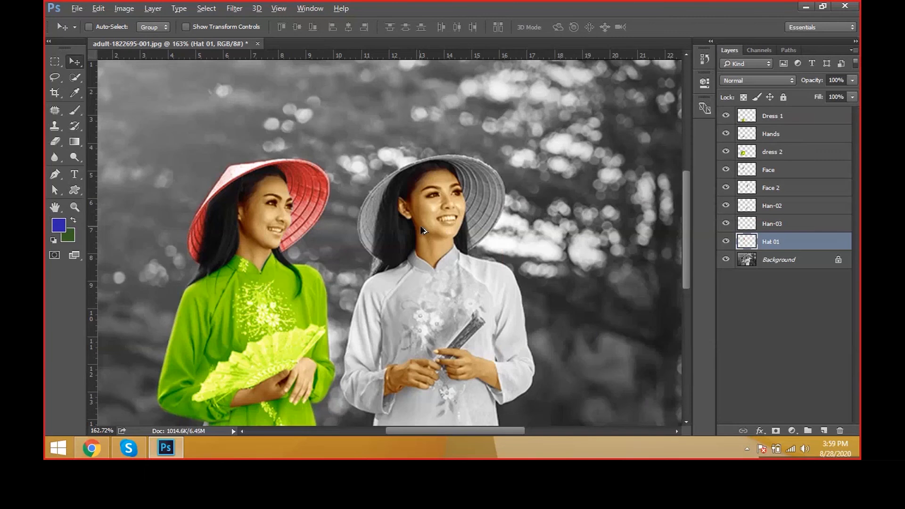
# Step: Start a Pen path around the white-dressed woman's hat, following its outer edge from the tip nearest the green-dressed woman over the crown
pyautogui.scroll(2, 420, 226)
pyautogui.scroll(1, 425, 230)
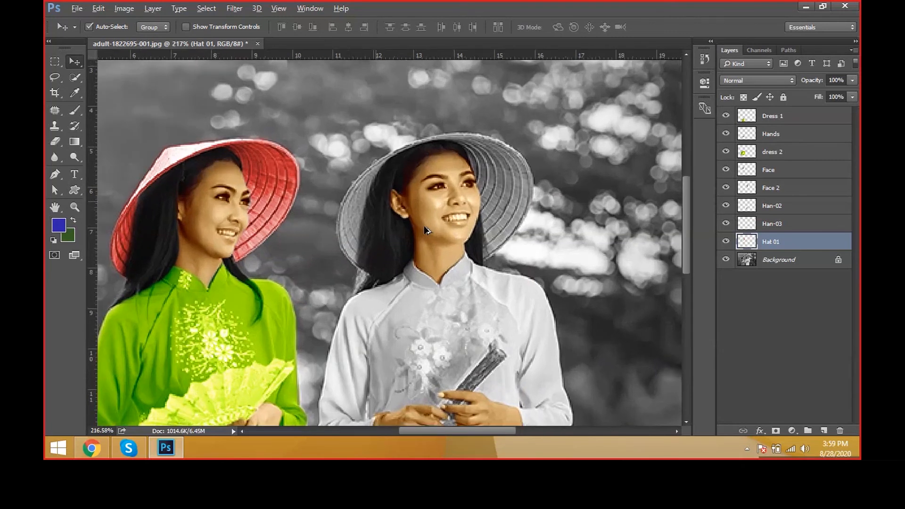
pyautogui.scroll(1, 424, 230)
pyautogui.scroll(3, 407, 231)
pyautogui.press('p')
pyautogui.click(347, 305)
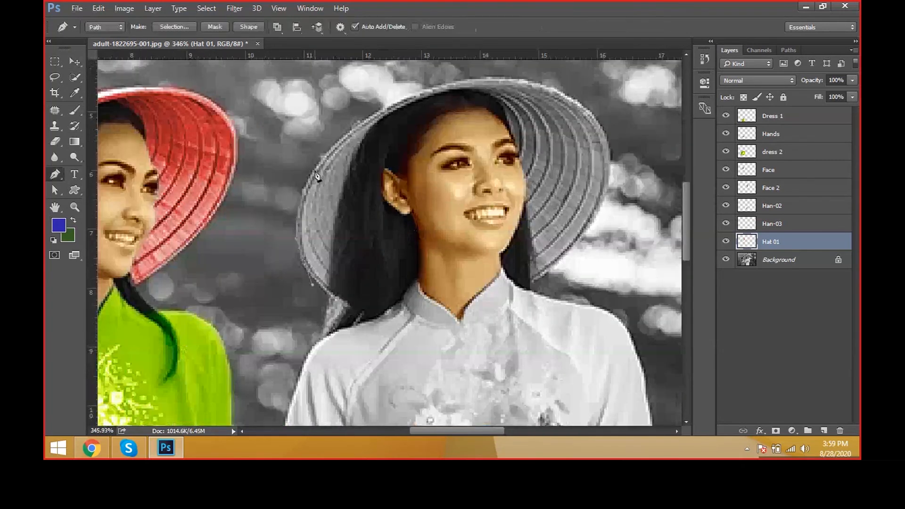
pyautogui.moveTo(323, 157); pyautogui.dragTo(409, 64)
pyautogui.hotkey('ctrl', 'z')
pyautogui.moveTo(476, 76); pyautogui.dragTo(561, 67)
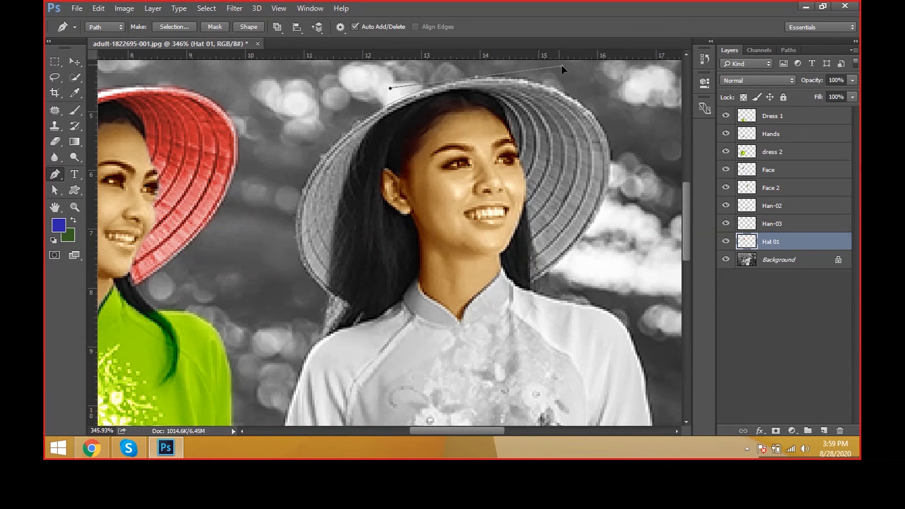
pyautogui.keyDown('alt'); pyautogui.click(476, 77); pyautogui.keyUp('alt')
pyautogui.moveTo(595, 116); pyautogui.dragTo(628, 163)
pyautogui.keyDown('alt'); pyautogui.click(595, 116); pyautogui.keyUp('alt')
pyautogui.moveTo(592, 222); pyautogui.dragTo(554, 303)
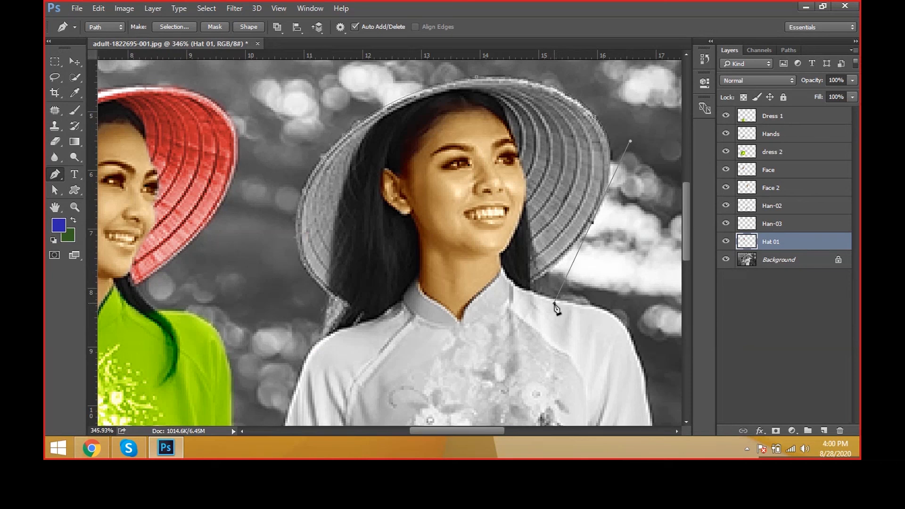
# Step: Continue the path from the hat's far lower tip up beside her face and along the hairline under the brim
pyautogui.click(530, 283)
pyautogui.click(526, 206)
pyautogui.scroll(2, 524, 179)
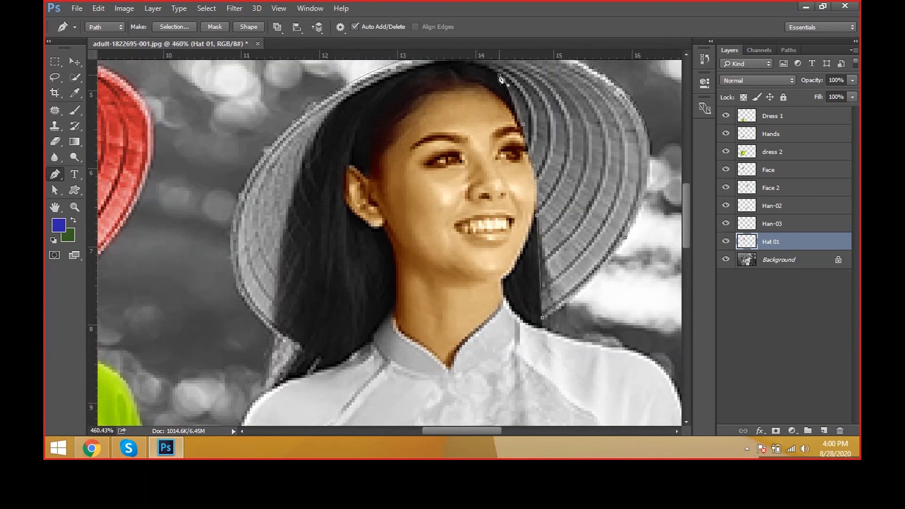
pyautogui.click(488, 66)
pyautogui.moveTo(471, 120); pyautogui.dragTo(465, 151)
pyautogui.moveTo(433, 123); pyautogui.dragTo(413, 129)
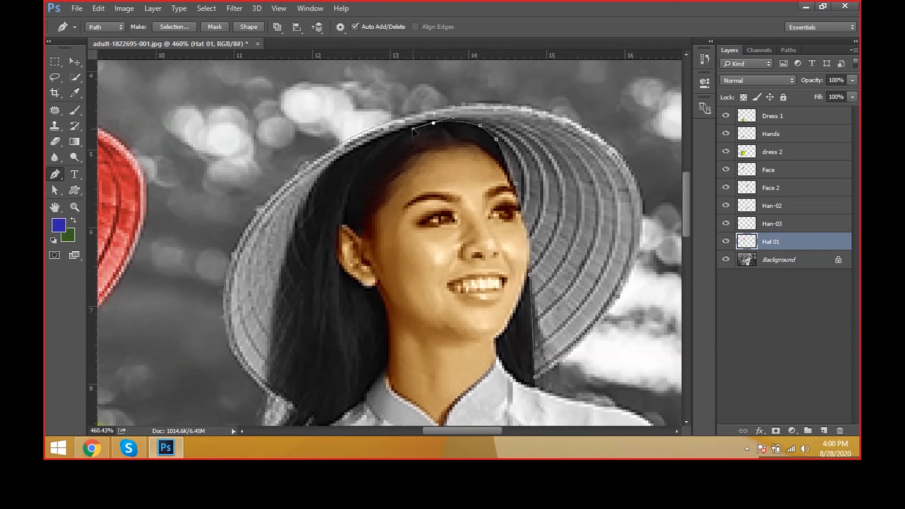
pyautogui.keyDown('alt'); pyautogui.click(433, 124); pyautogui.keyUp('alt')
pyautogui.click(419, 124)
pyautogui.hotkey('ctrl', 'z')
pyautogui.moveTo(400, 132); pyautogui.dragTo(324, 171)
pyautogui.moveTo(304, 201); pyautogui.dragTo(299, 215)
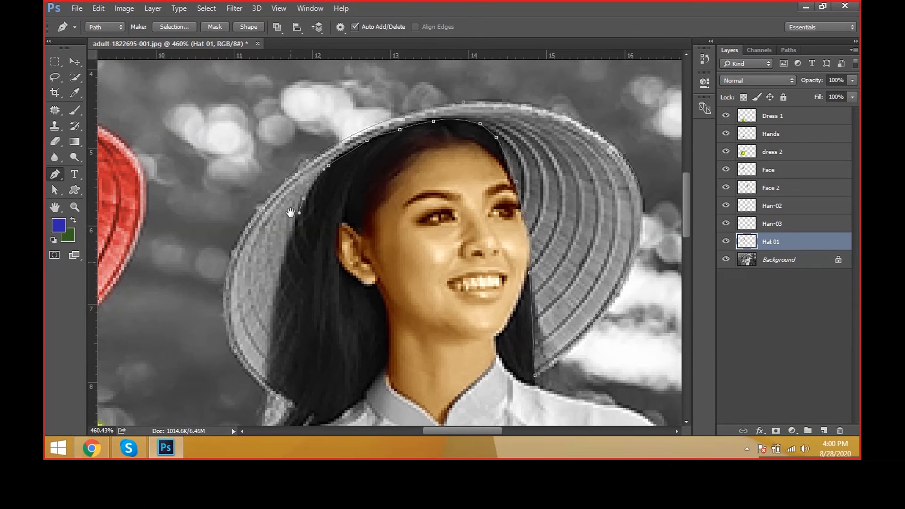
# Step: Run the path down through her long hair and close it at the hat's lower tip nearest the green-dressed woman
pyautogui.moveTo(290, 264); pyautogui.dragTo(296, 175)
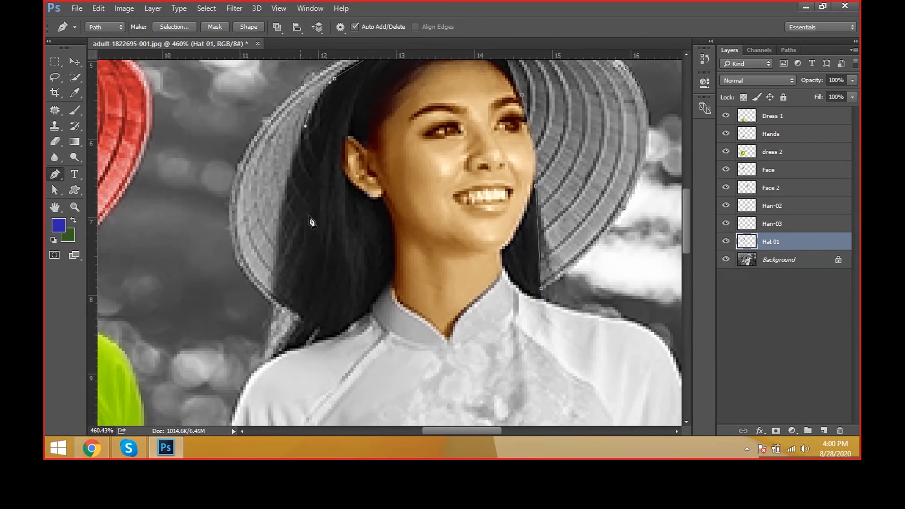
pyautogui.click(315, 144)
pyautogui.moveTo(315, 152); pyautogui.dragTo(317, 184)
pyautogui.hotkey('ctrl', 'z')
pyautogui.moveTo(312, 150); pyautogui.dragTo(313, 190)
pyautogui.hotkey('ctrl', 'z')
pyautogui.moveTo(312, 255); pyautogui.dragTo(311, 273)
pyautogui.moveTo(308, 313); pyautogui.dragTo(306, 321)
pyautogui.click(296, 319)
# Step: Adjust the hat path's anchor points along the white-dressed woman's hairline under the brim
pyautogui.scroll(-2, 368, 295)
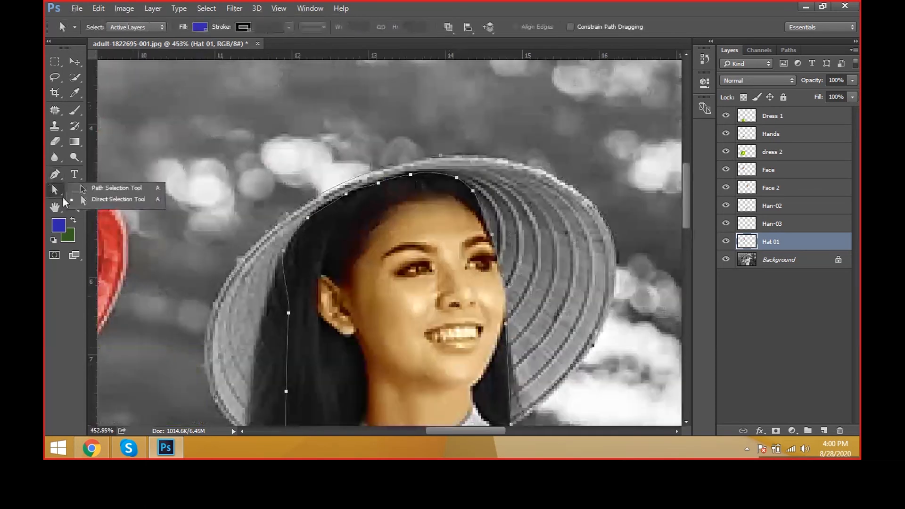
pyautogui.click(67, 200)
pyautogui.click(346, 196)
pyautogui.click(456, 178)
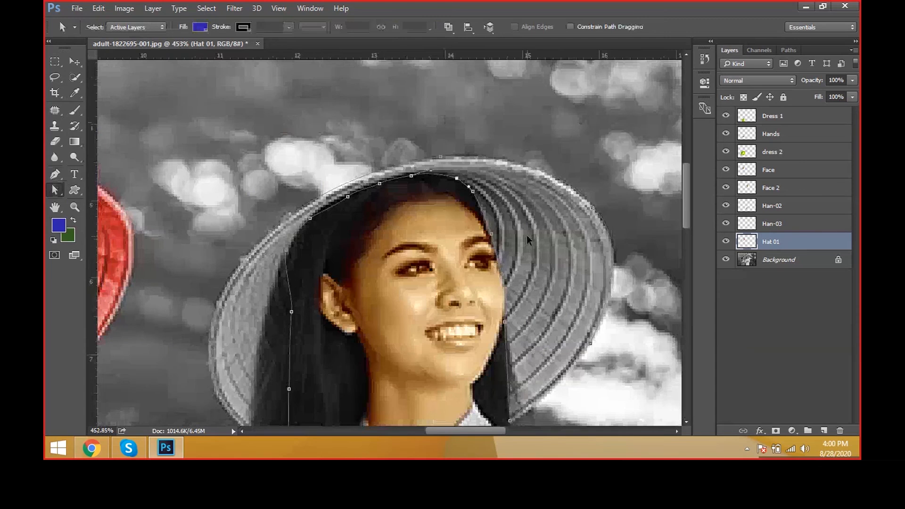
pyautogui.hotkey('ctrl', '-')
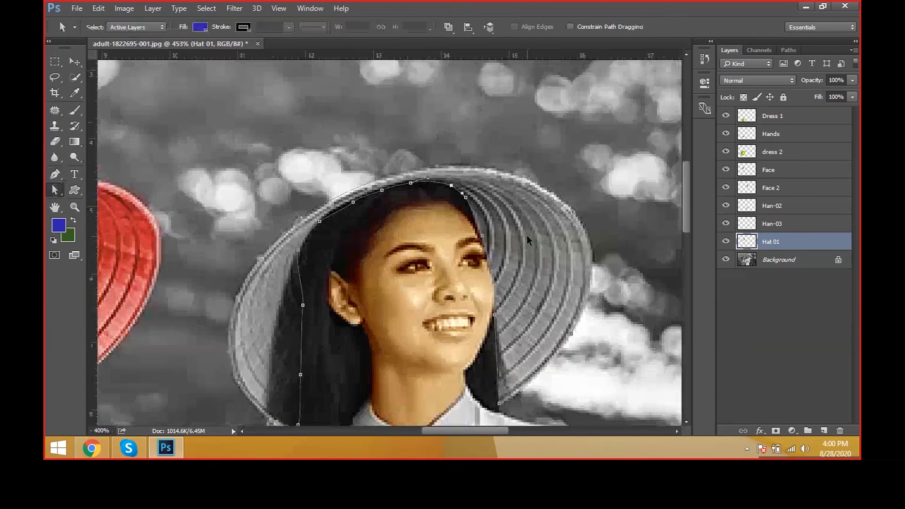
pyautogui.click(353, 203)
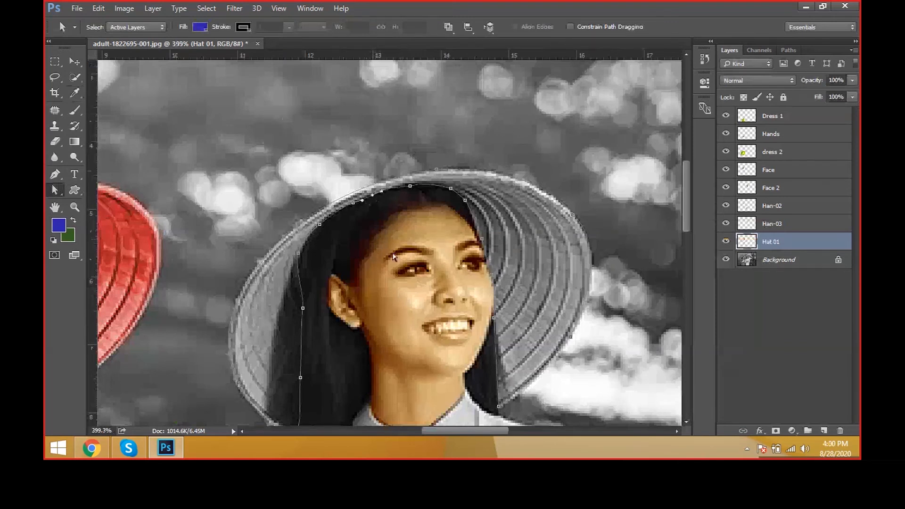
pyautogui.scroll(-2, 393, 256)
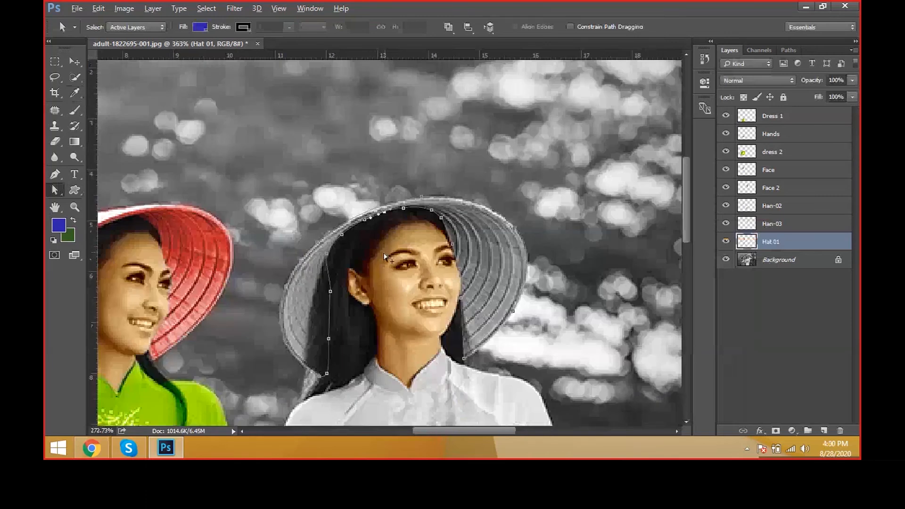
pyautogui.hotkey('ctrl', '0')
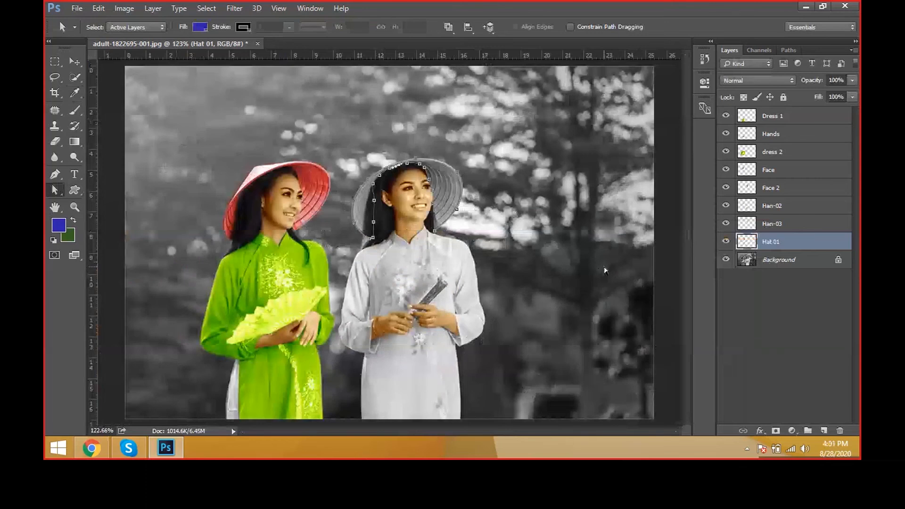
# Step: Convert the hat path to a selection and feather it by 1 pixel
pyautogui.hotkey('ctrl', 'Return')
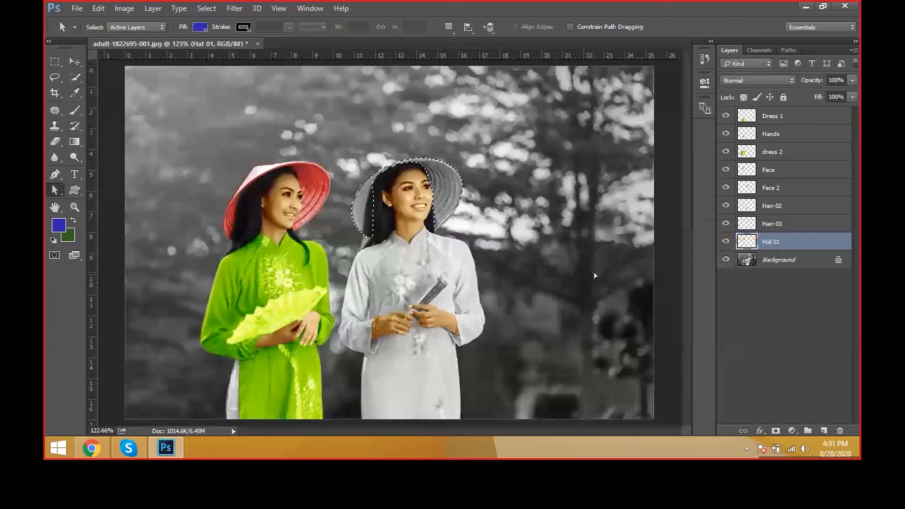
pyautogui.hotkey('shift', 'F6')
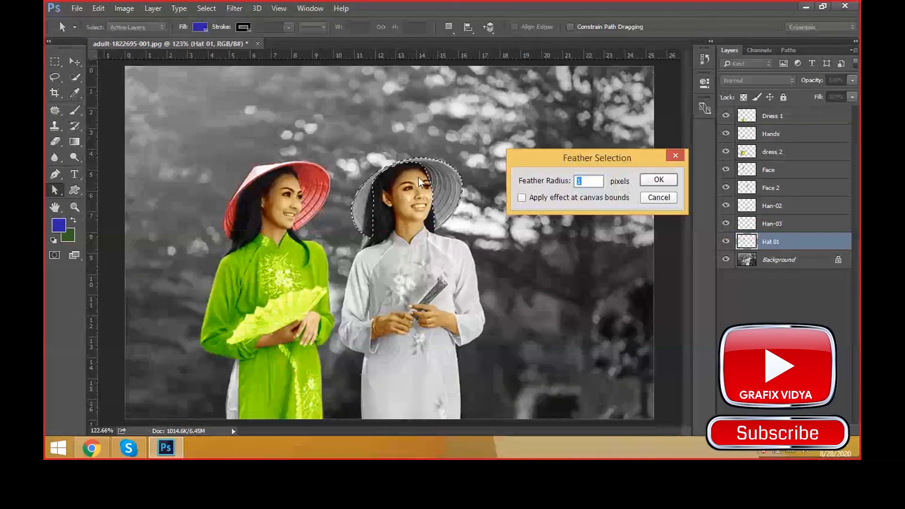
pyautogui.click(658, 179)
# Step: Copy the selected hat from the Background to a new layer and name it hat 2
pyautogui.click(778, 260)
pyautogui.hotkey('ctrl', 'j')
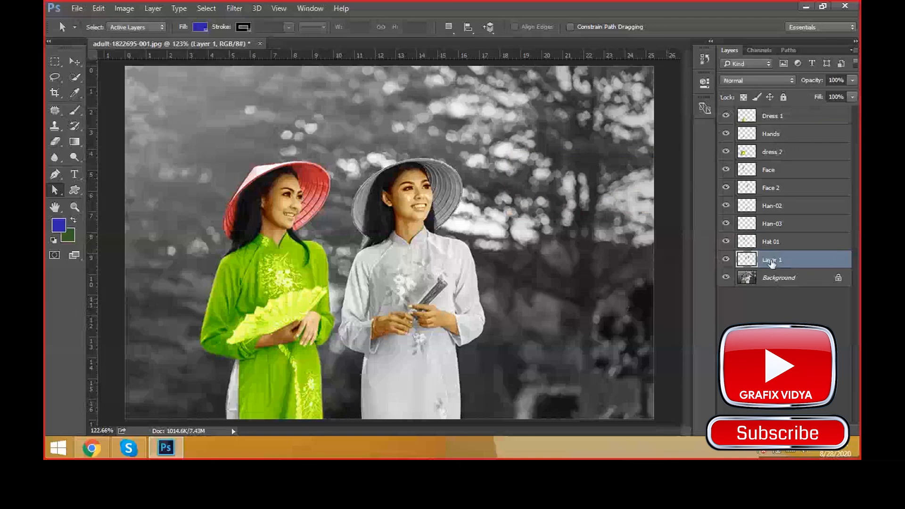
pyautogui.doubleClick(778, 260)
pyautogui.write('hat 2')
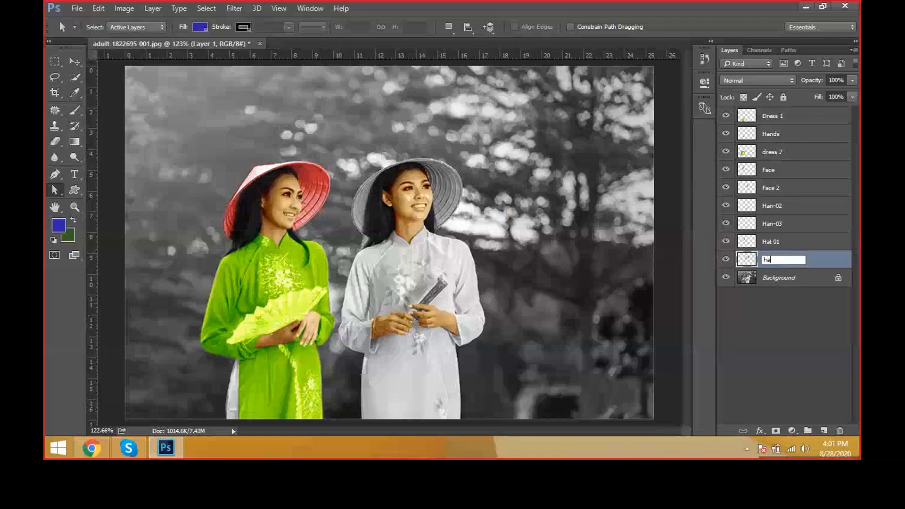
pyautogui.press('Return')
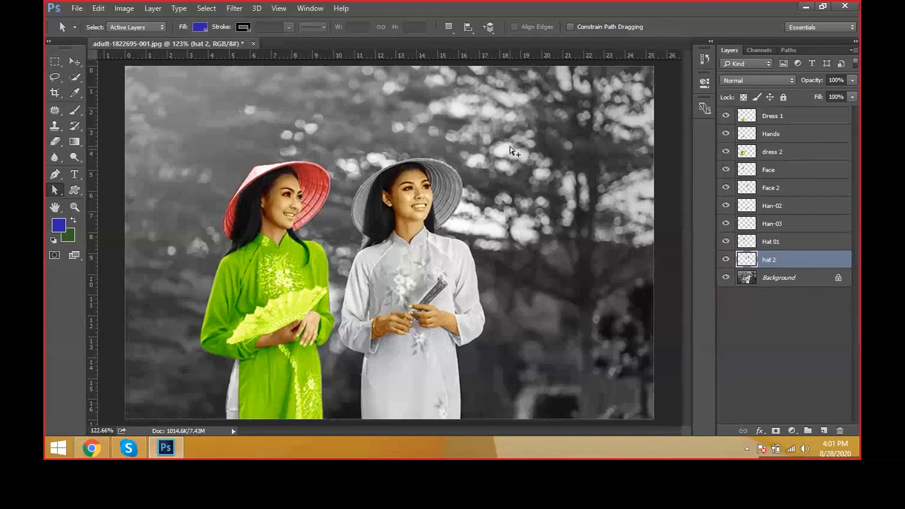
# Step: Colorize the hat 2 layer red with Hue/Saturation, using Hue 360 and Saturation 62
pyautogui.press('v')
pyautogui.keyDown('ctrl'); pyautogui.click(317, 179); pyautogui.keyUp('ctrl')
pyautogui.rightClick(441, 177)
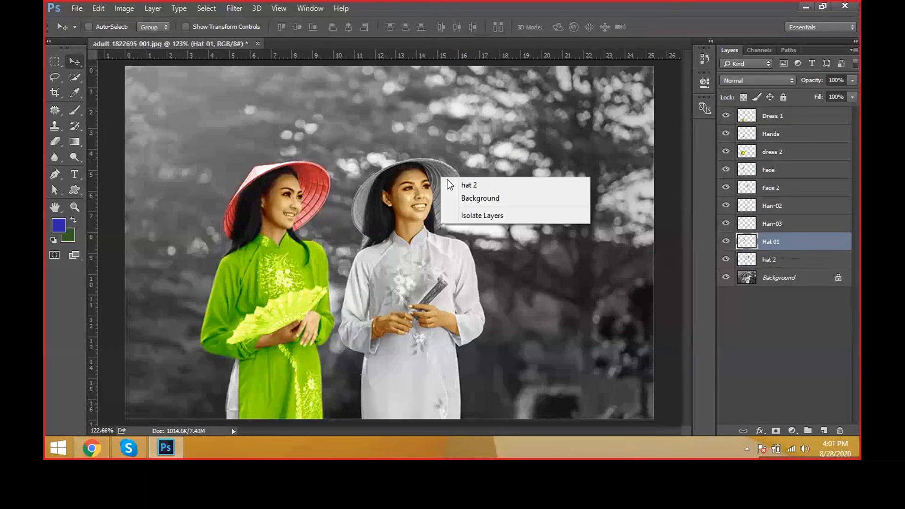
pyautogui.click(450, 184)
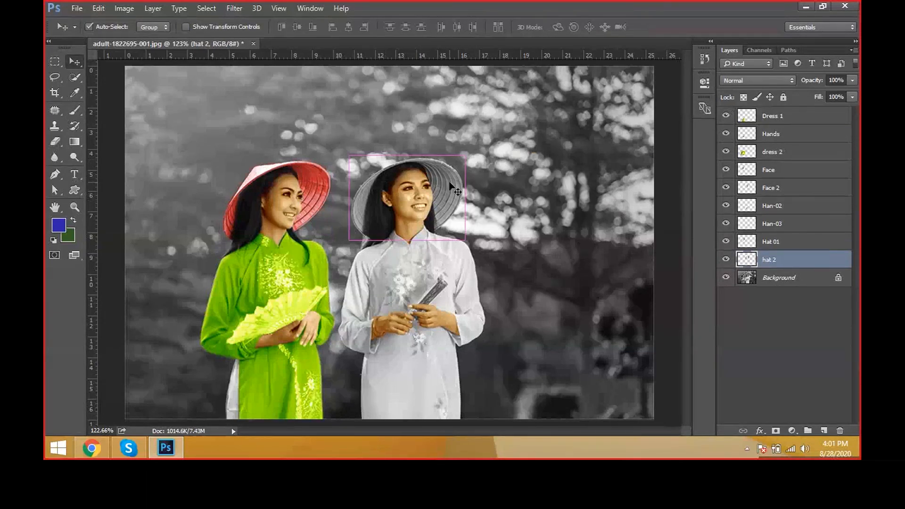
pyautogui.hotkey('ctrl', 'u')
pyautogui.press('Escape')
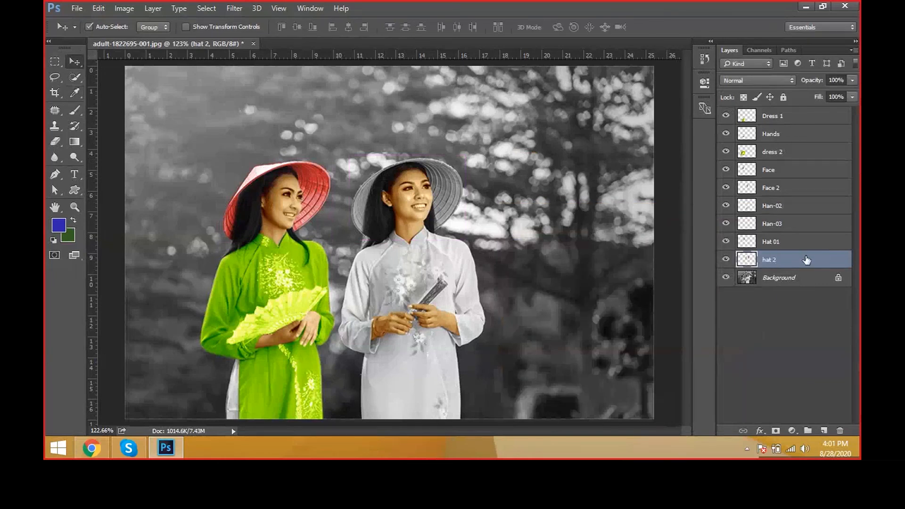
pyautogui.hotkey('ctrl', 'u')
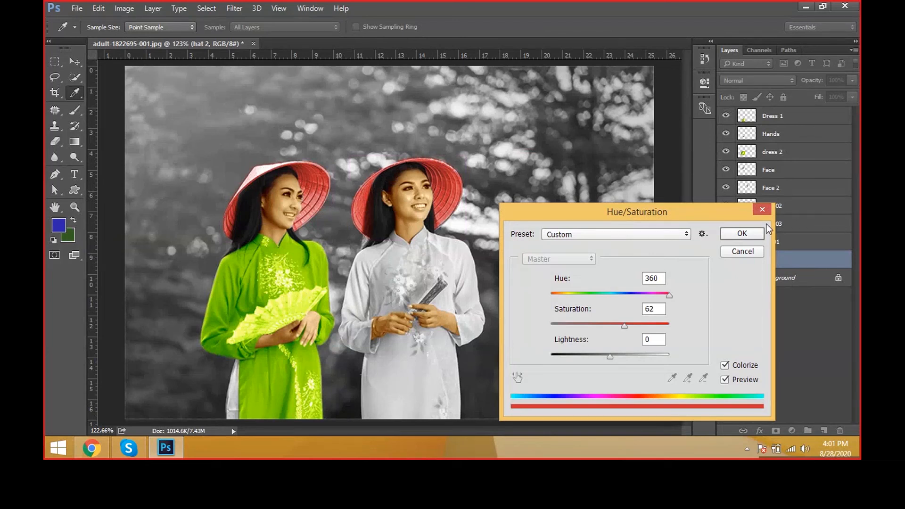
pyautogui.click(753, 231)
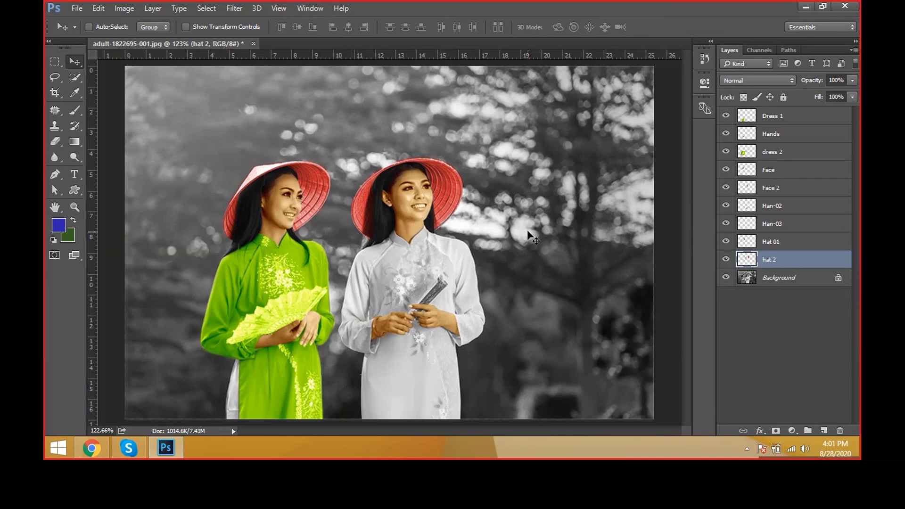
# Step: Save the layered document to the Desktop as a Photoshop file named Bw to color Image
pyautogui.hotkey('ctrl', 'shift', 's')
pyautogui.write('B/w to ')
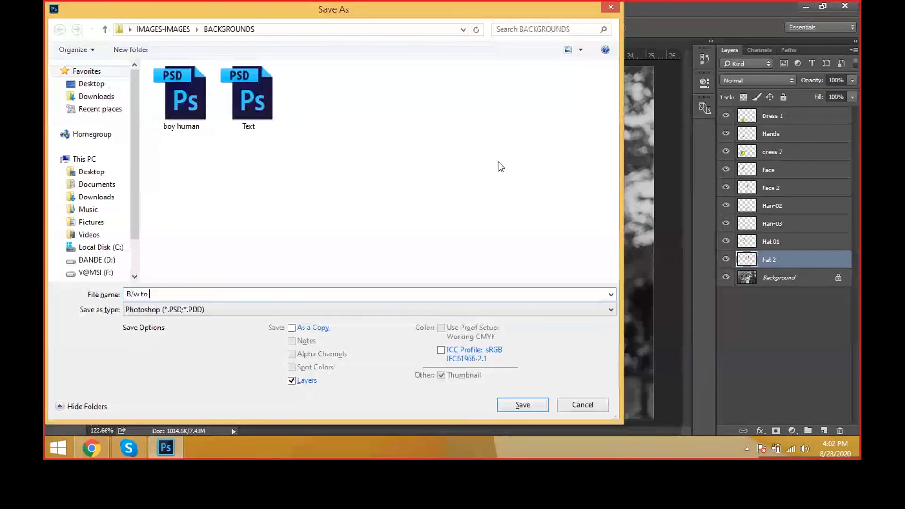
pyautogui.write('color Image')
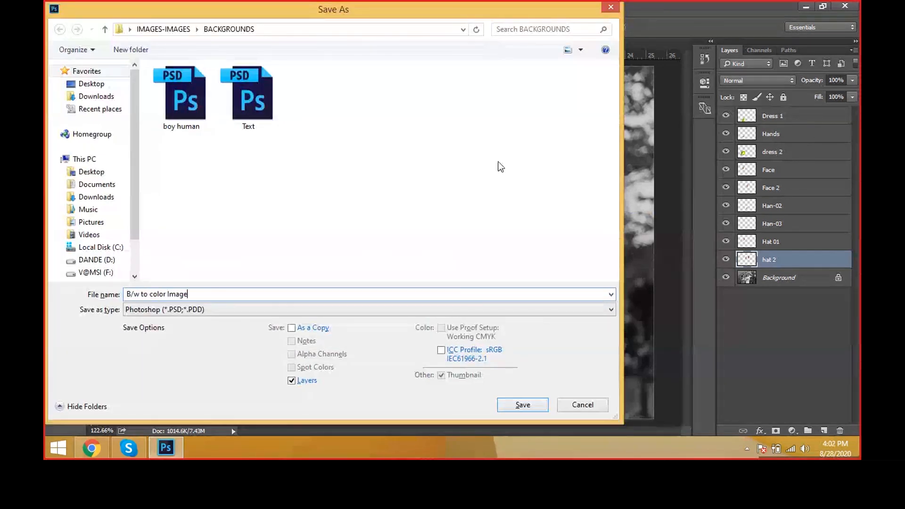
pyautogui.click(92, 171)
pyautogui.click(519, 397)
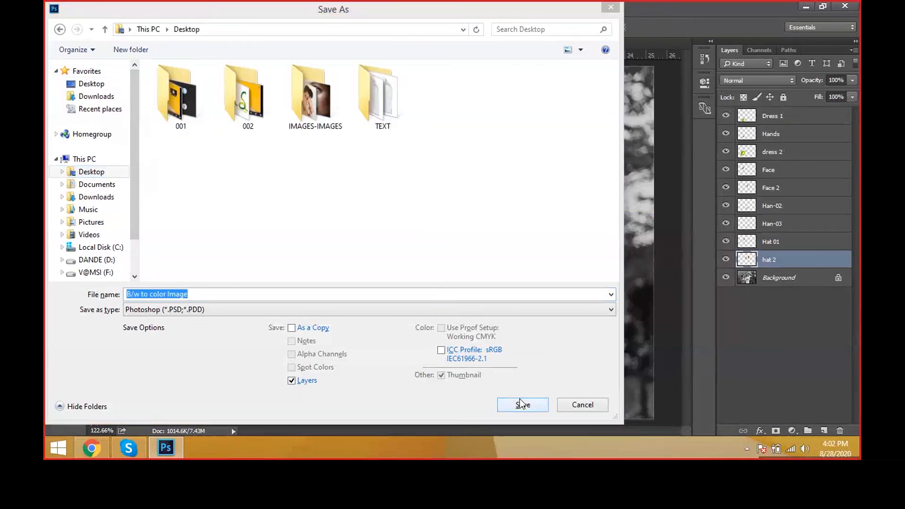
pyautogui.click(522, 226)
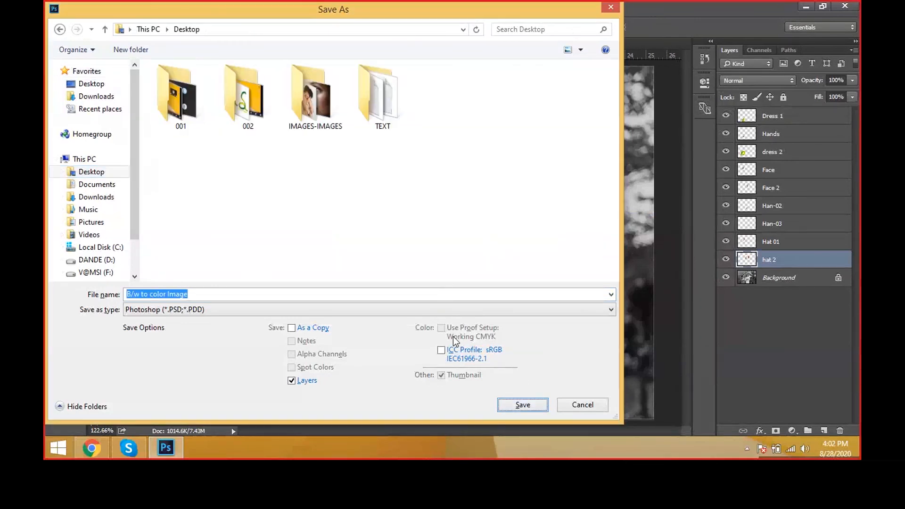
pyautogui.click(136, 295)
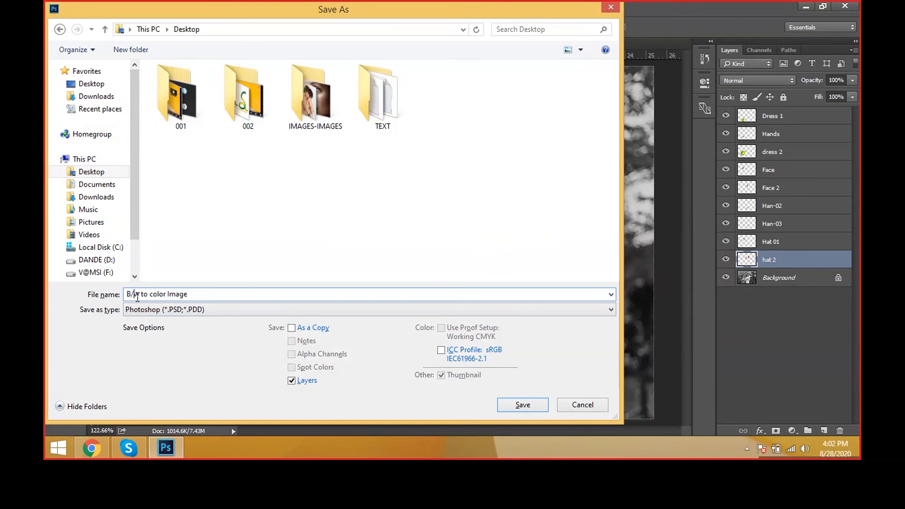
pyautogui.press('BackSpace')
pyautogui.click(505, 408)
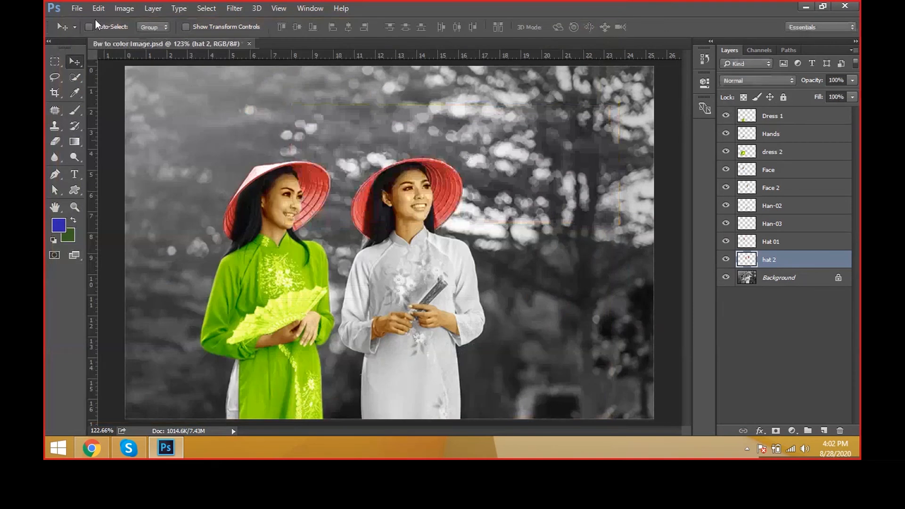
# Step: Save a JPEG version of the image to the Desktop at Maximum quality 12 and close the document
pyautogui.click(77, 8)
pyautogui.click(97, 141)
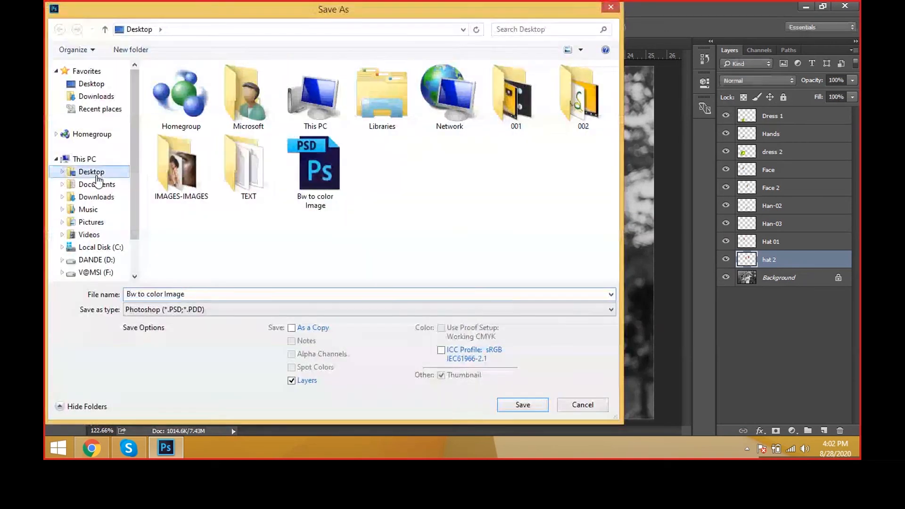
pyautogui.click(97, 177)
pyautogui.moveTo(226, 10); pyautogui.dragTo(463, 16)
pyautogui.click(477, 311)
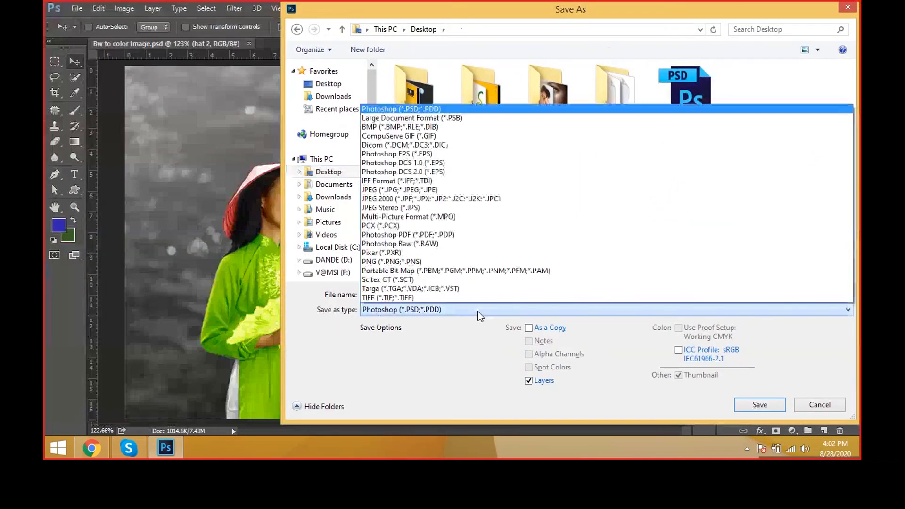
pyautogui.click(477, 193)
pyautogui.click(763, 407)
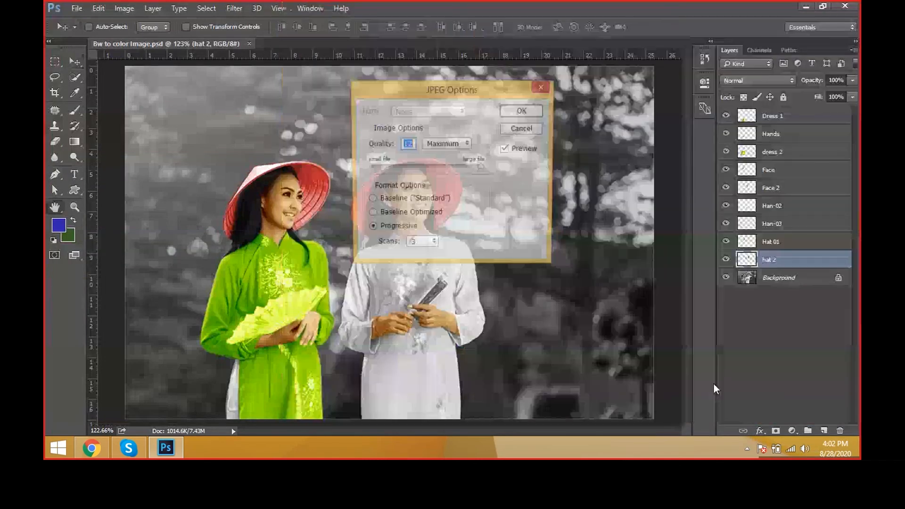
pyautogui.click(526, 114)
pyautogui.hotkey('ctrl', 'w')
# Step: Move the Bw to color Image JPEG to the middle of the desktop and open the original photo in Windows Photo Viewer
pyautogui.click(806, 6)
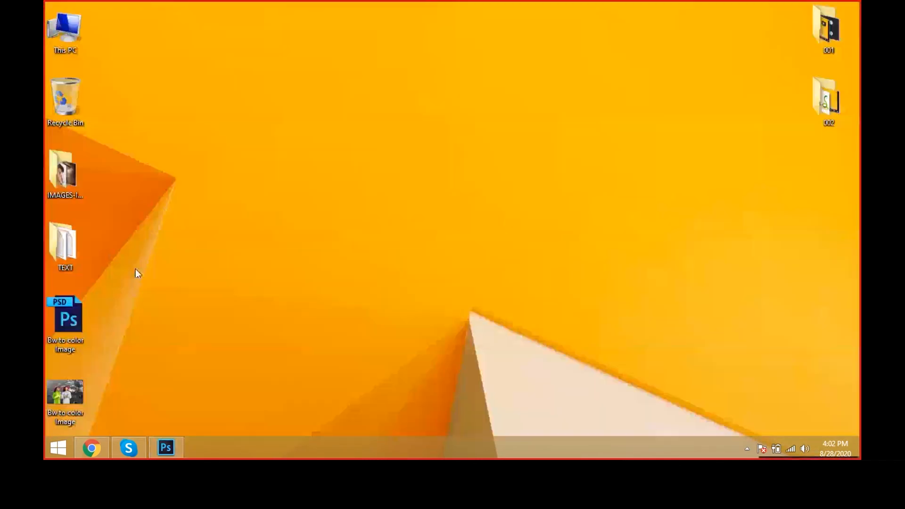
pyautogui.moveTo(65, 392); pyautogui.dragTo(454, 200)
pyautogui.doubleClick(431, 188)
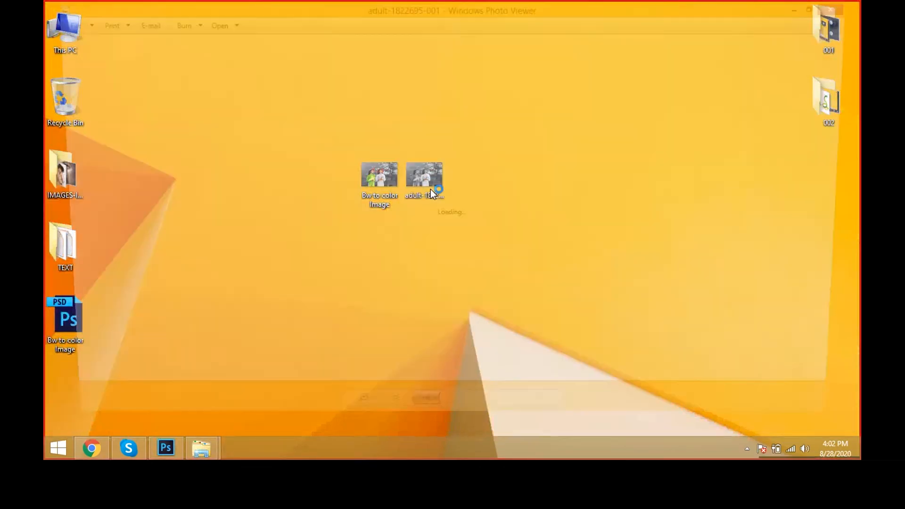
# Step: Compare the original black-and-white photo with the coloured JPEG by flipping between them, and minimise the viewer
pyautogui.press('Right')
pyautogui.press('Right')
pyautogui.press('Right')
pyautogui.press('Right')
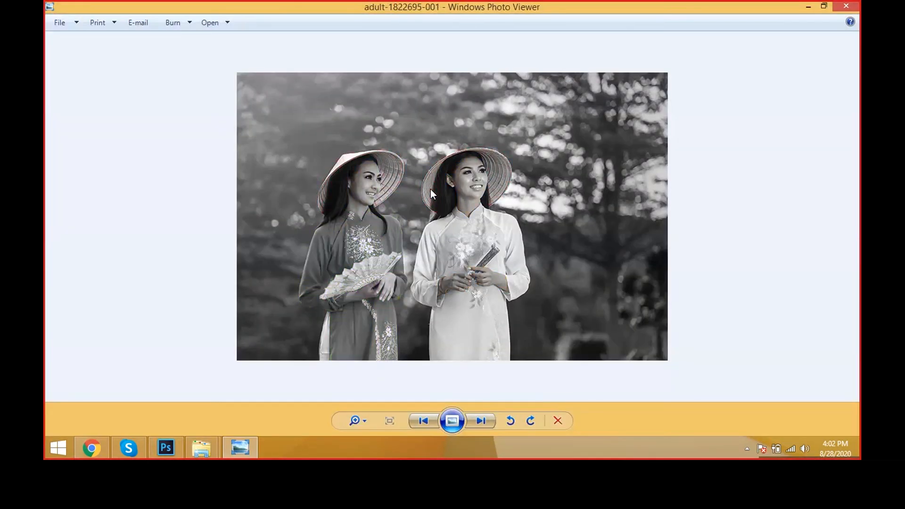
pyautogui.press('Right')
pyautogui.press('Right')
pyautogui.press('Right')
pyautogui.click(801, 4)
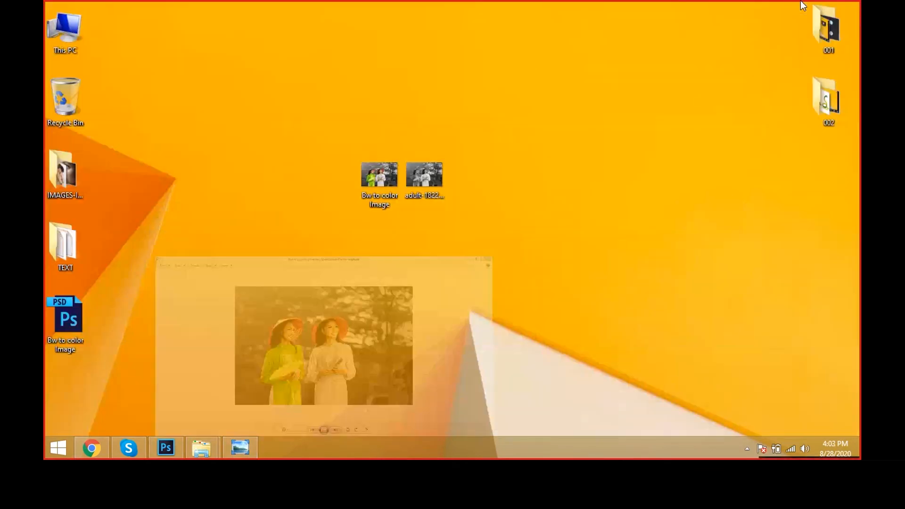
# Step: Open the coloured JPEG and the original black-and-white photo from the desktop together in Photoshop
pyautogui.click(171, 441)
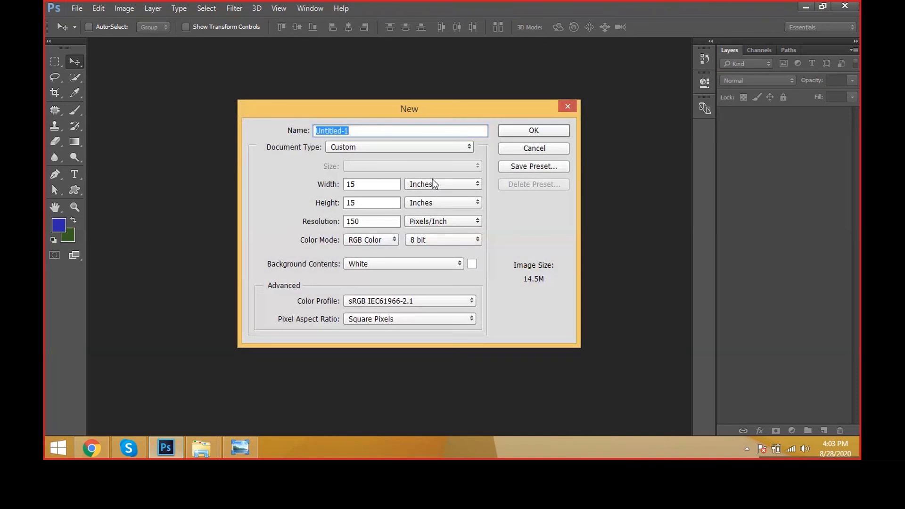
pyautogui.click(542, 151)
pyautogui.press('super+d')
pyautogui.moveTo(471, 258); pyautogui.dragTo(368, 193)
pyautogui.moveTo(368, 193); pyautogui.dragTo(308, 254)
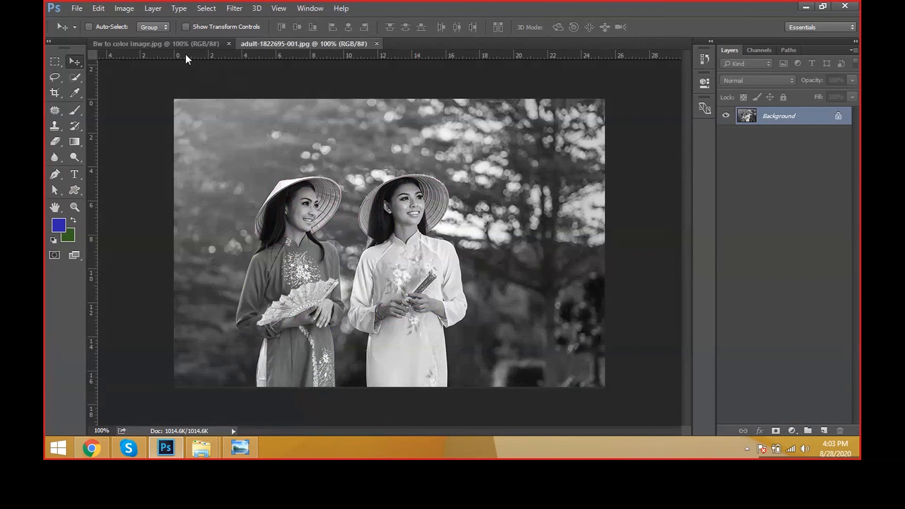
# Step: Crop the original black-and-white photo on both sides to about 16.4 cm wide around the two women
pyautogui.press('c')
pyautogui.moveTo(604, 242); pyautogui.dragTo(552, 243)
pyautogui.moveTo(225, 238); pyautogui.dragTo(250, 238)
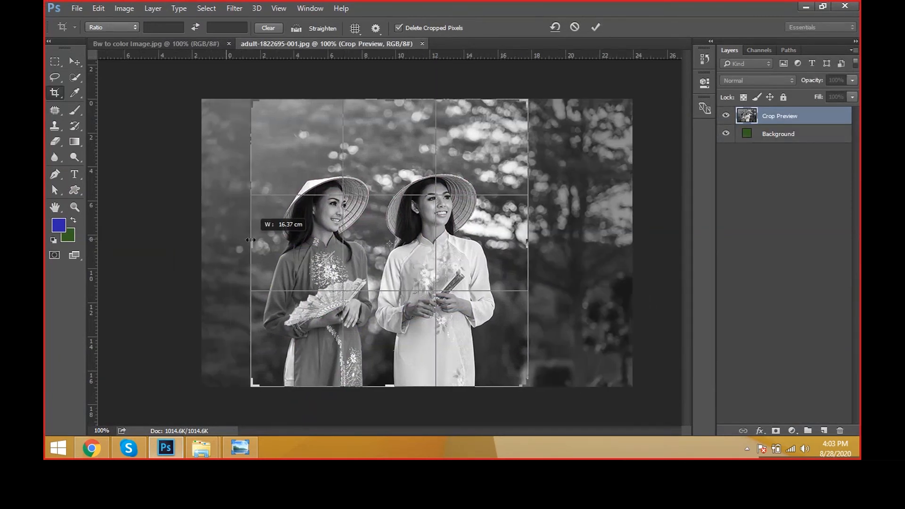
pyautogui.press('Return')
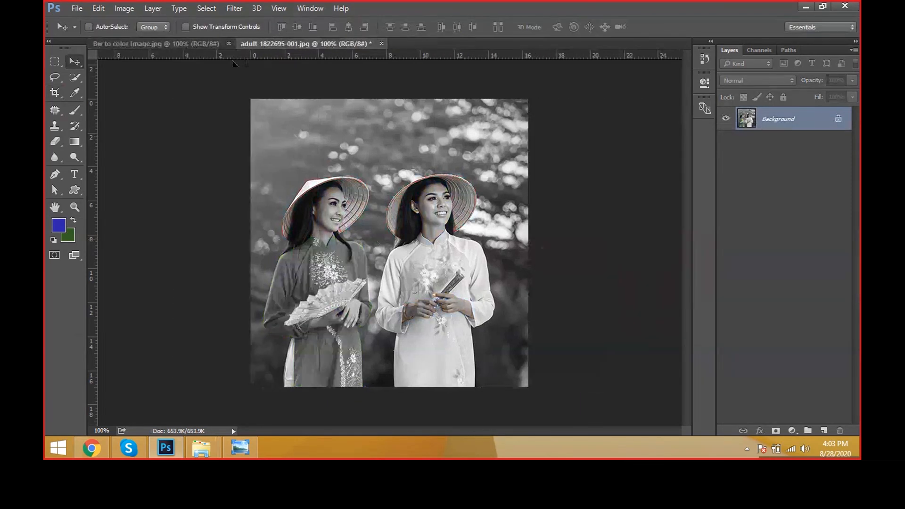
# Step: Copy the cropped black-and-white photo into Bw to color Image.jpg and align it with the canvas's left edge
pyautogui.moveTo(233, 62); pyautogui.dragTo(316, 130)
pyautogui.moveTo(358, 194); pyautogui.dragTo(287, 188)
# Step: Duplicate the Background layer of Bw to color Image.jpg and extend the canvas to the right to about 33 cm wide
pyautogui.click(789, 137)
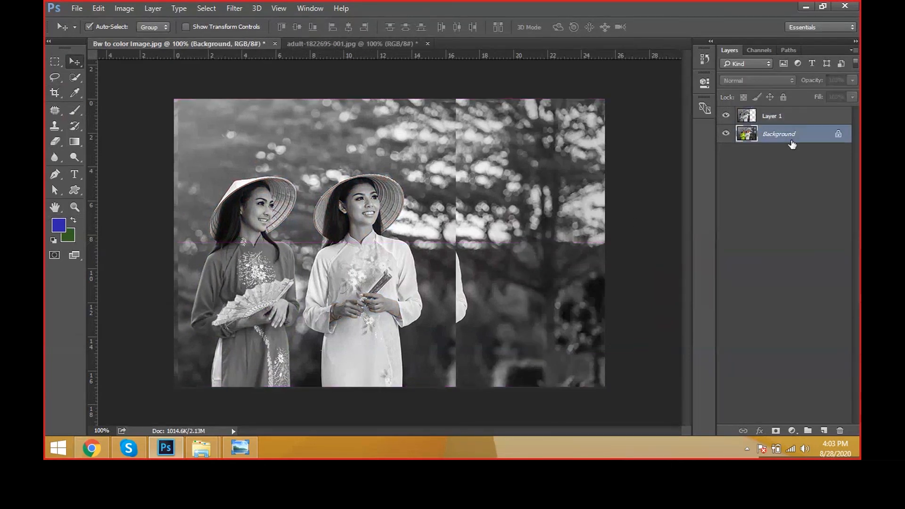
pyautogui.hotkey('ctrl', 'j')
pyautogui.moveTo(535, 256); pyautogui.dragTo(564, 246)
pyautogui.scroll(-2, 420, 239)
pyautogui.press('c')
pyautogui.press('Return')
pyautogui.press('v')
# Step: Move the Background copy to the right so both coloured women stand beside the black-and-white version
pyautogui.rightClick(493, 242)
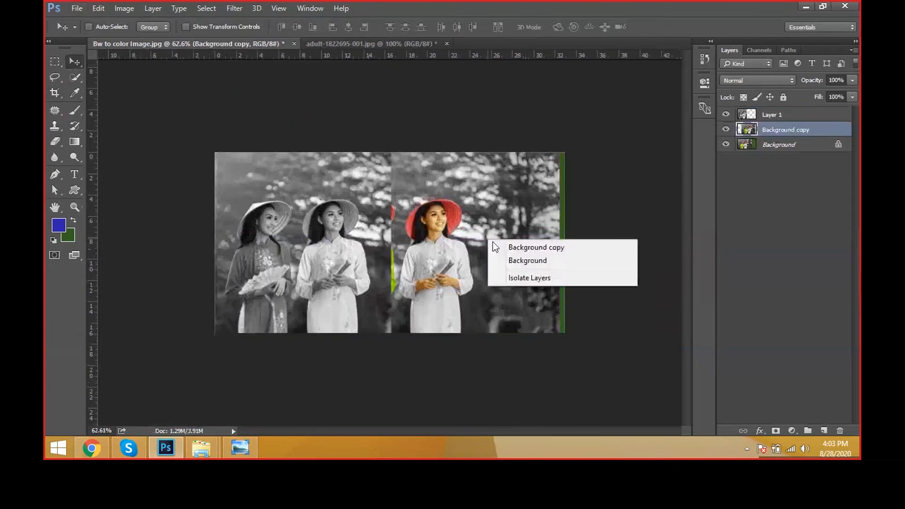
pyautogui.click(500, 244)
pyautogui.moveTo(485, 244); pyautogui.dragTo(553, 243)
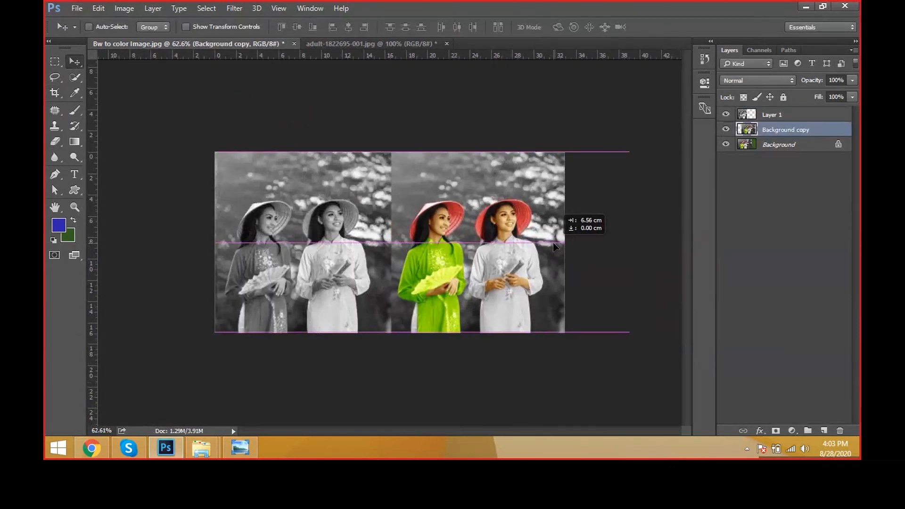
pyautogui.hotkey('ctrl', '0')
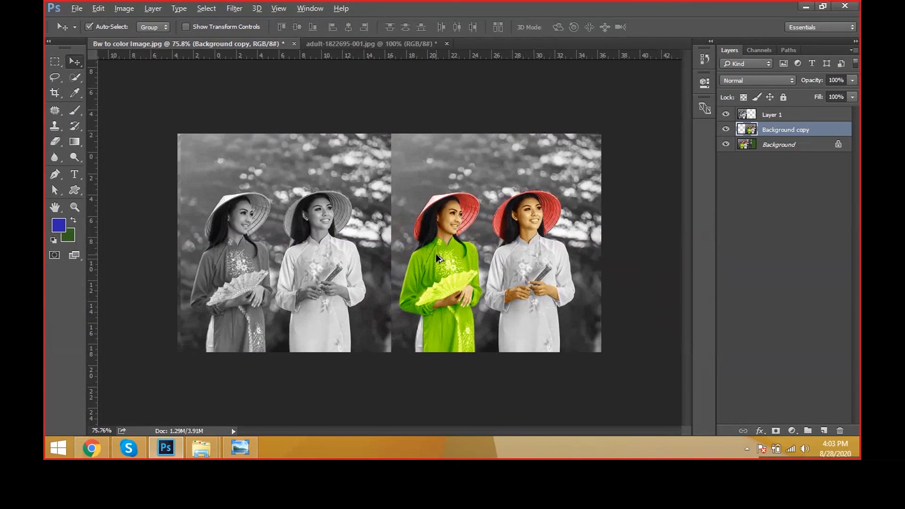
pyautogui.scroll(2, 435, 254)
pyautogui.hotkey('ctrl', '0')
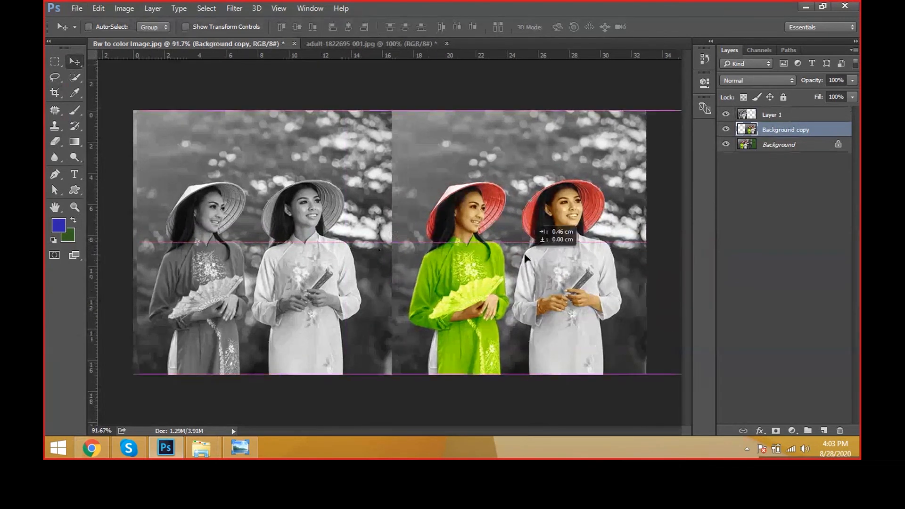
# Step: Save the comparison to the desktop as the JPEG Bw to color Image, replacing the existing file
pyautogui.hotkey('ctrl', 'shift', 's')
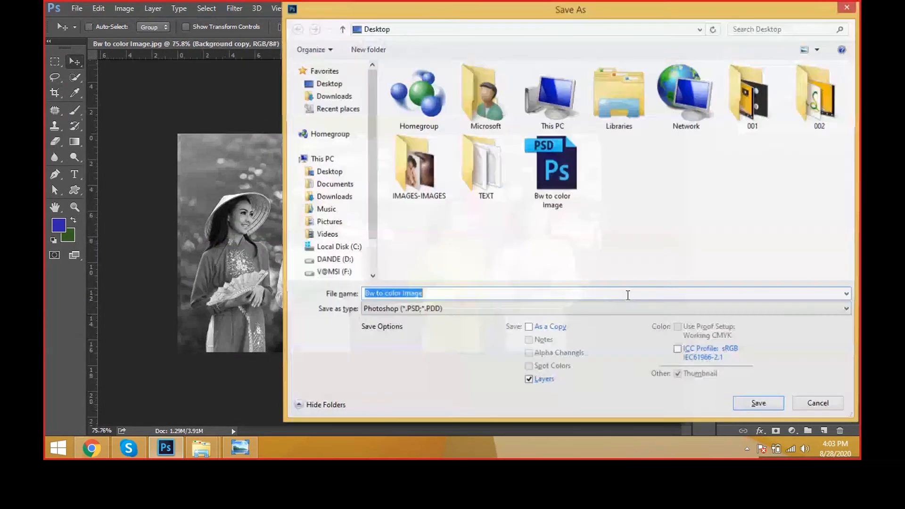
pyautogui.click(493, 310)
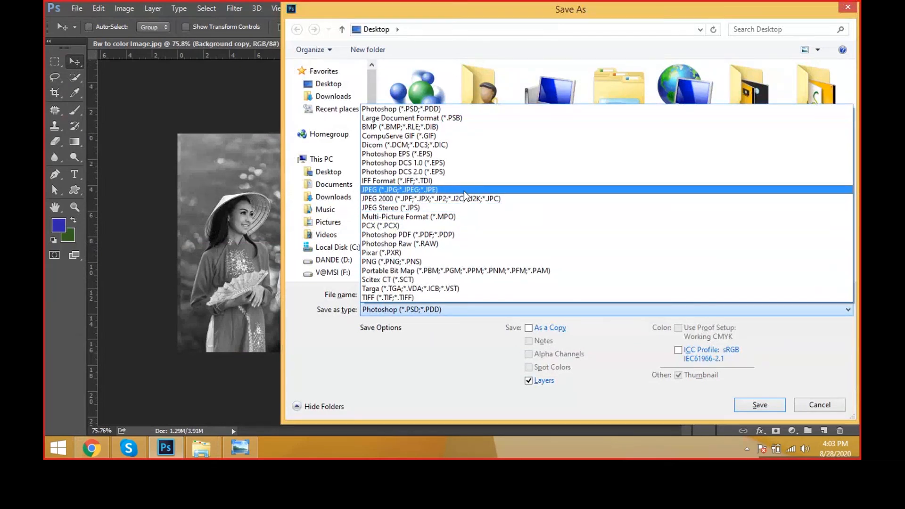
pyautogui.click(464, 190)
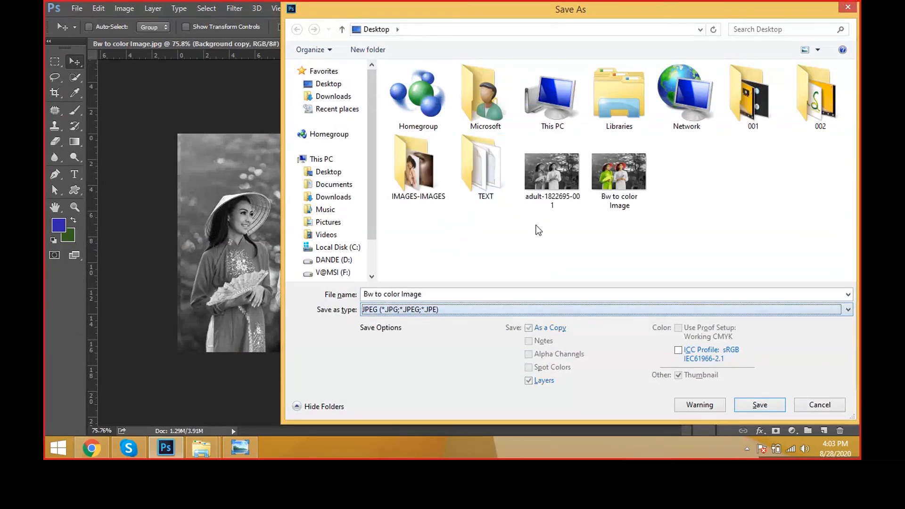
pyautogui.click(771, 408)
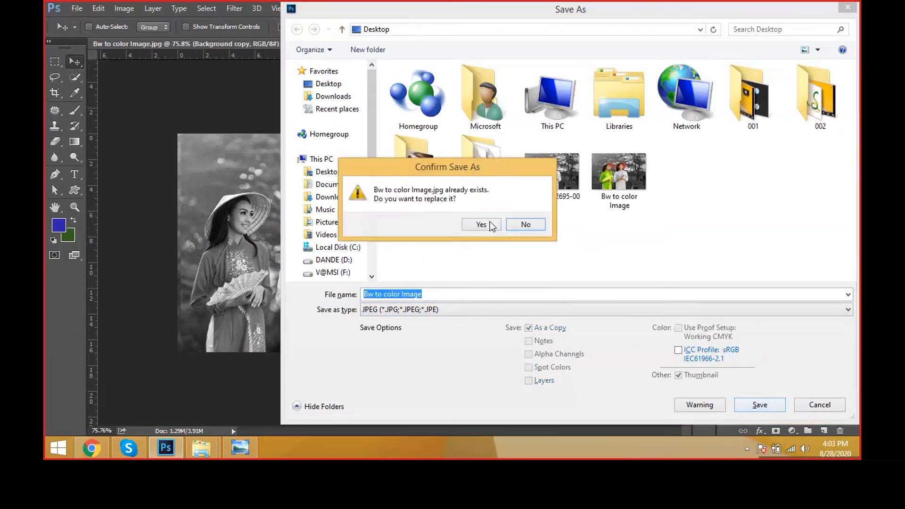
pyautogui.click(487, 223)
pyautogui.press('Return')
# Step: Check the saved comparison JPEG in Windows Photo Viewer and return to the cropped black-and-white photo in Photoshop
pyautogui.press('super+d')
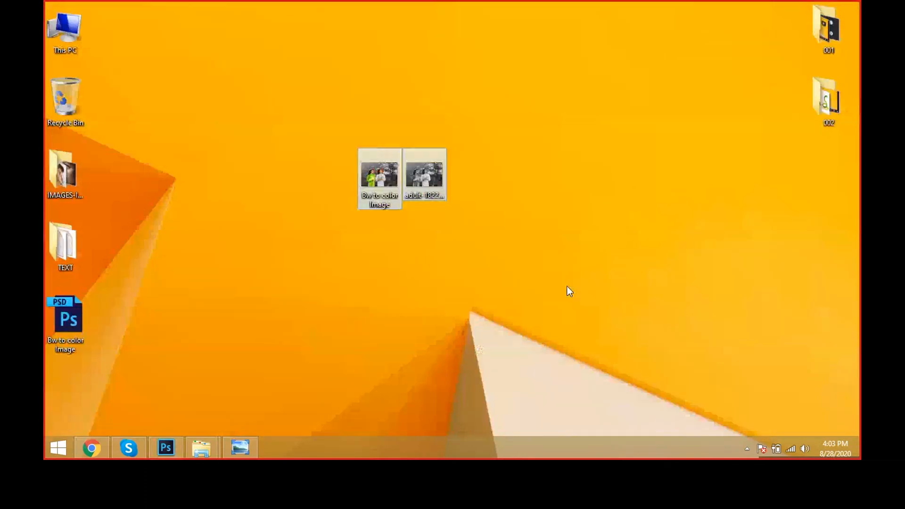
pyautogui.click(434, 259)
pyautogui.doubleClick(77, 395)
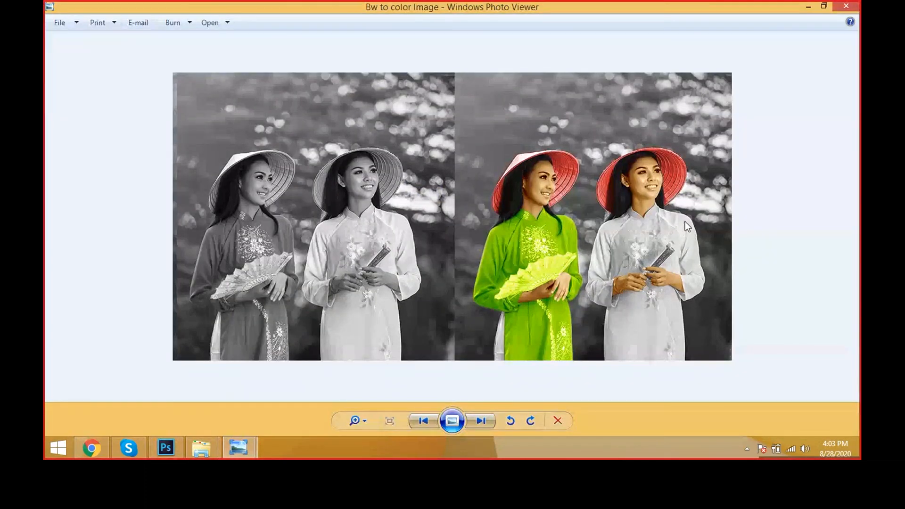
pyautogui.hotkey('alt', 'Tab')
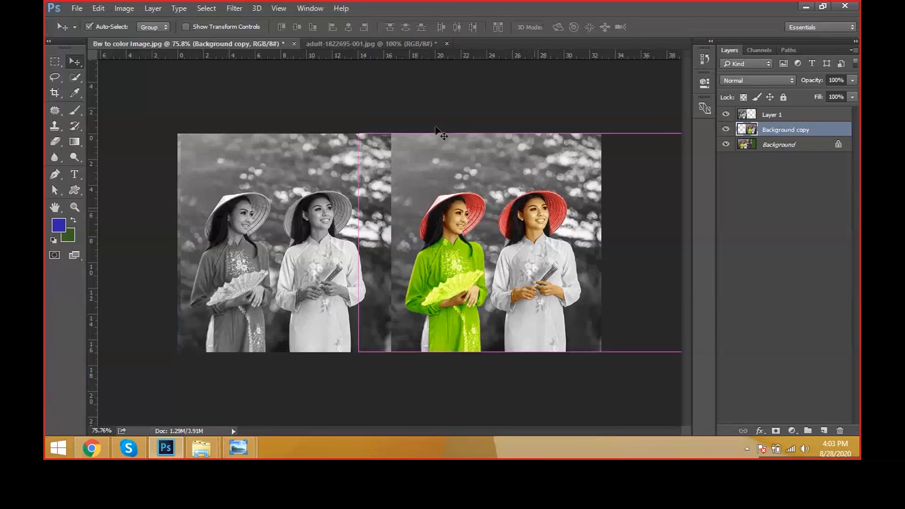
pyautogui.click(369, 44)
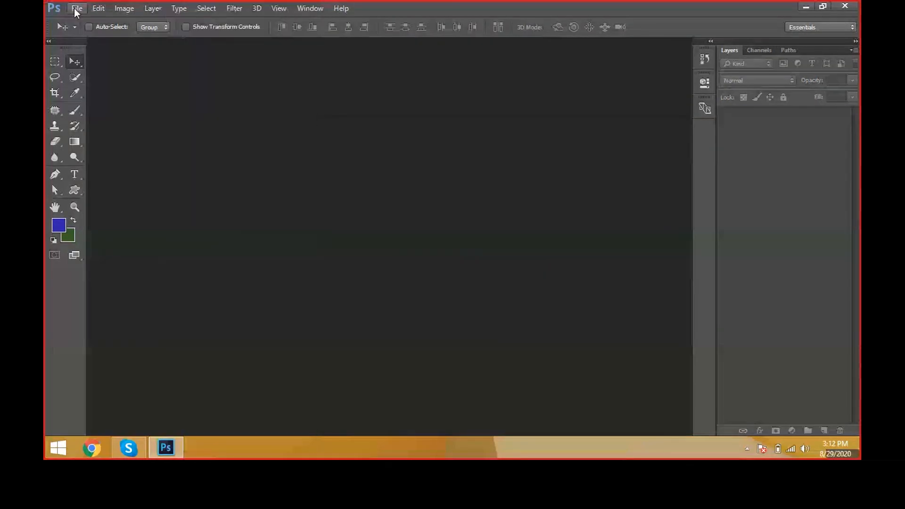
# Step: Create a new white RGB document 10 by 10 inches at 72 pixels/inch
pyautogui.hotkey('ctrl', 'n')
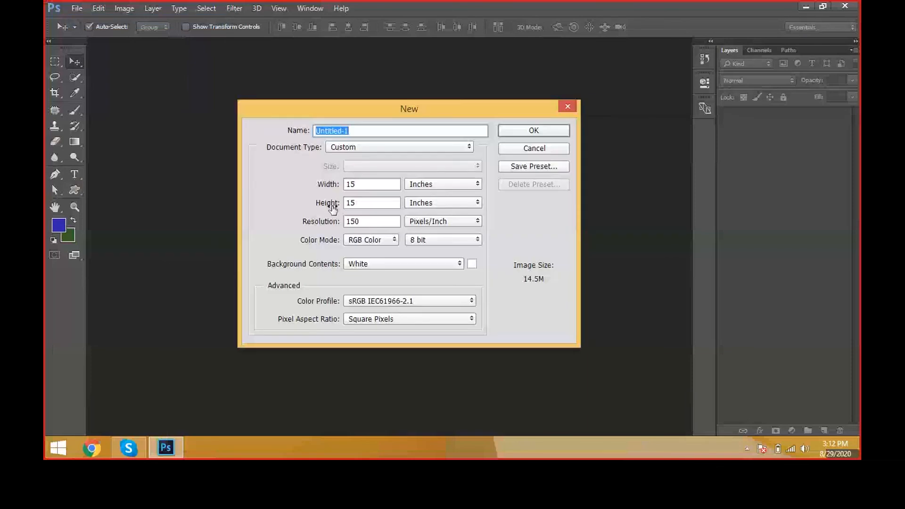
pyautogui.press('Escape')
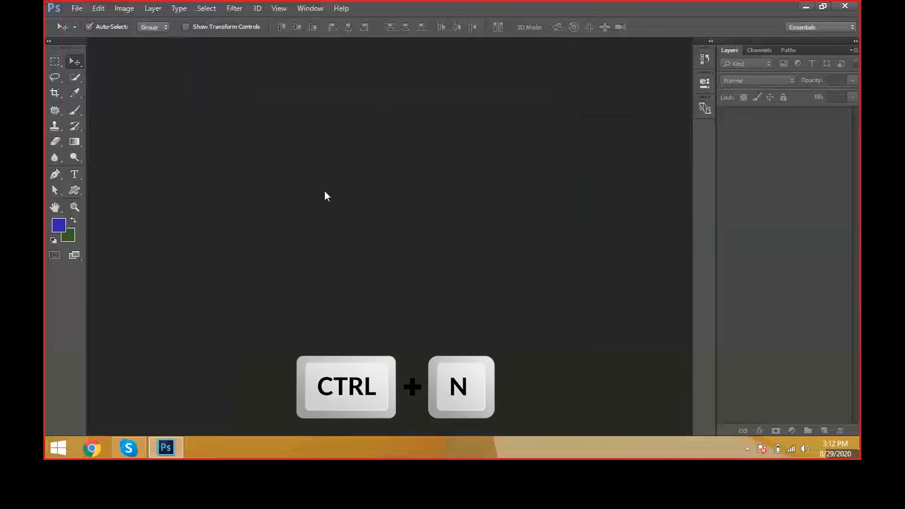
pyautogui.hotkey('ctrl', 'n')
pyautogui.moveTo(370, 185); pyautogui.dragTo(310, 208)
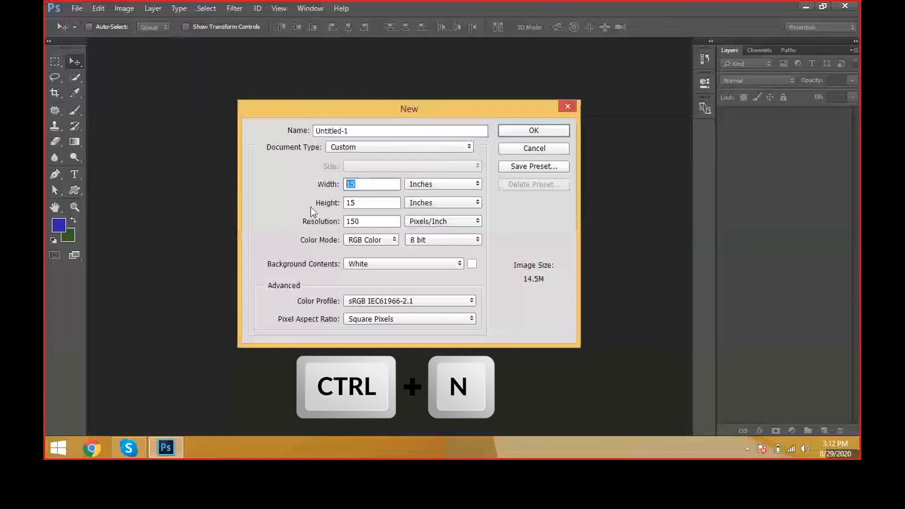
pyautogui.click(412, 185)
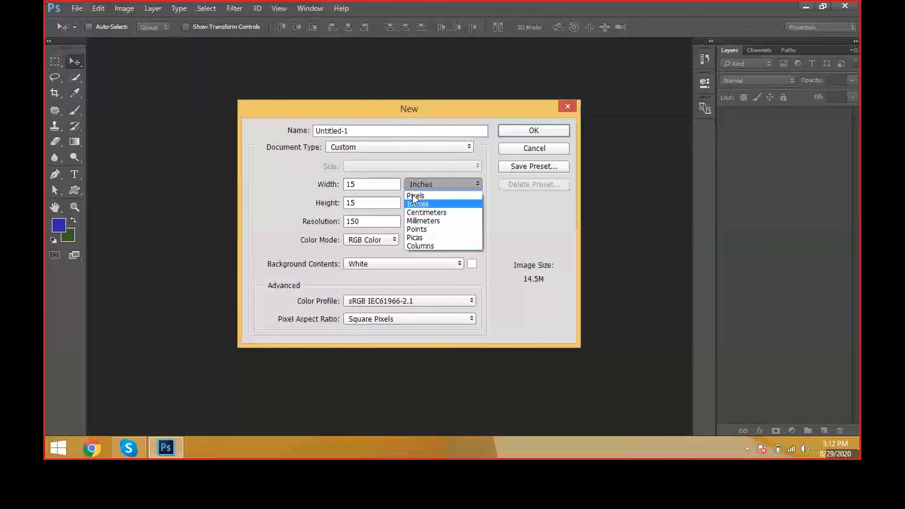
pyautogui.click(419, 205)
pyautogui.moveTo(384, 183); pyautogui.dragTo(335, 165)
pyautogui.write('10')
pyautogui.press('Tab')
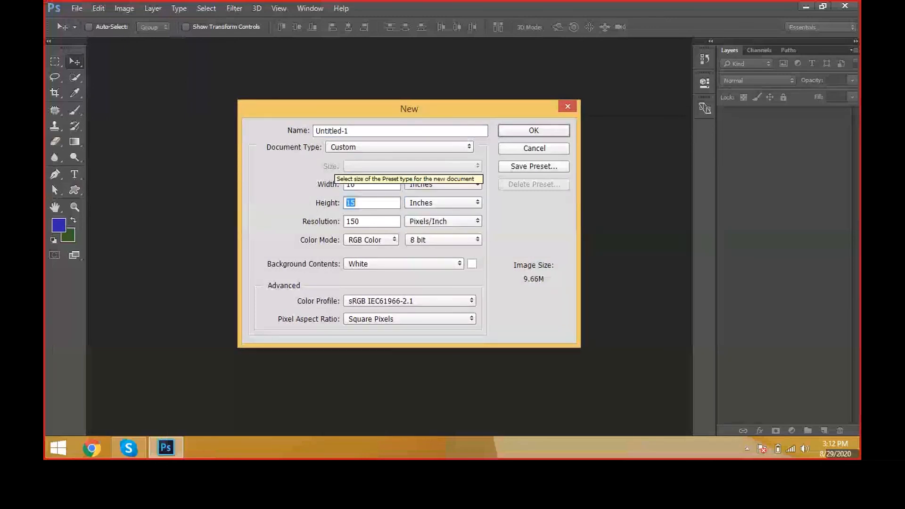
pyautogui.write('10')
pyautogui.moveTo(380, 216); pyautogui.dragTo(300, 222)
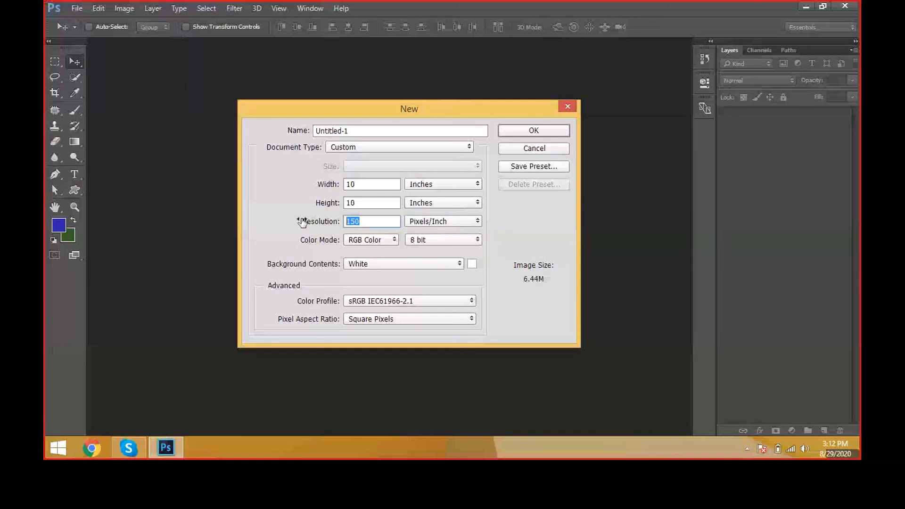
pyautogui.write('72')
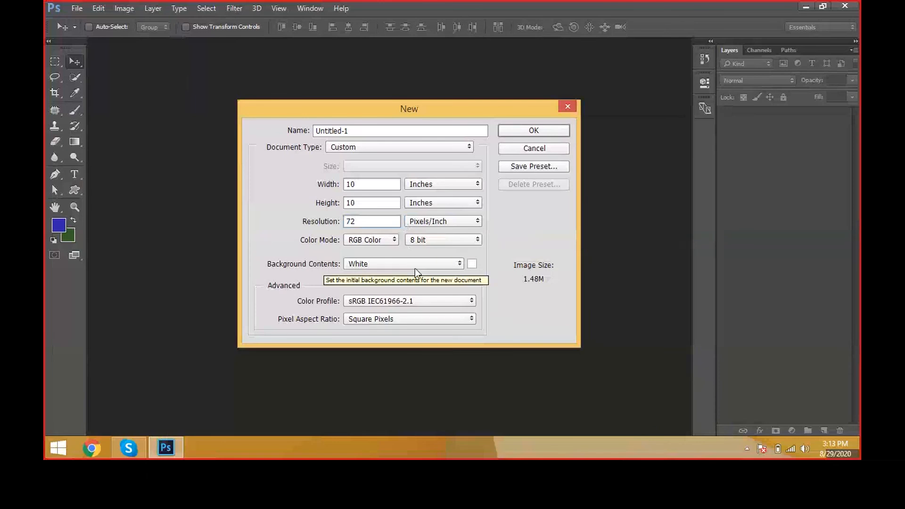
pyautogui.click(550, 133)
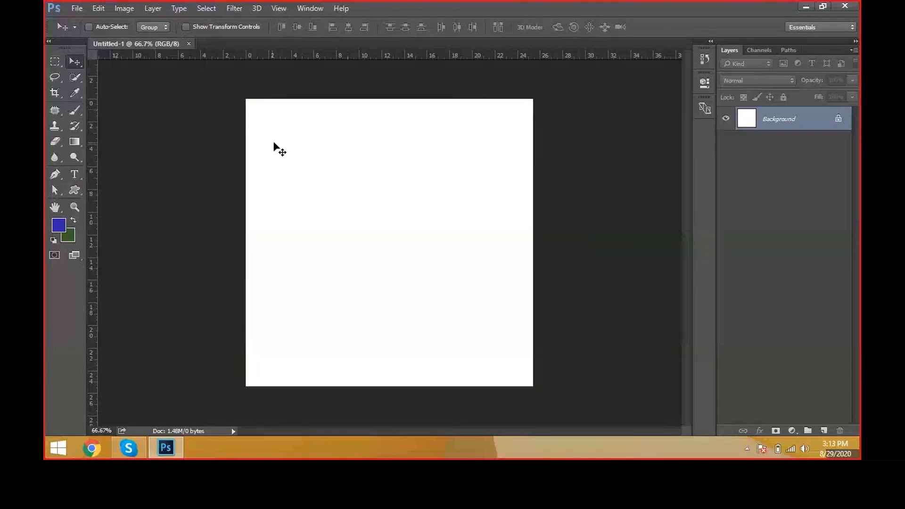
# Step: Add an empty layer above the Background with the default New Layer settings, and delete it
pyautogui.click(149, 7)
pyautogui.moveTo(198, 9)
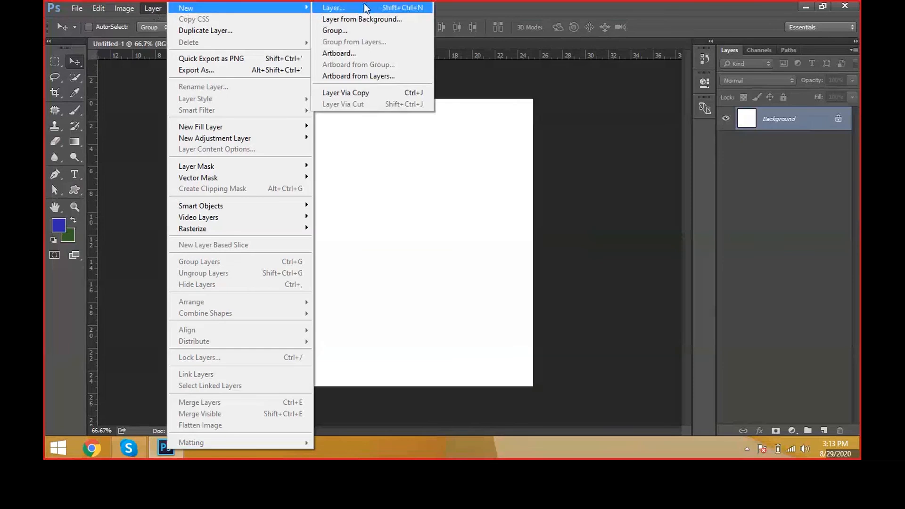
pyautogui.click(595, 196)
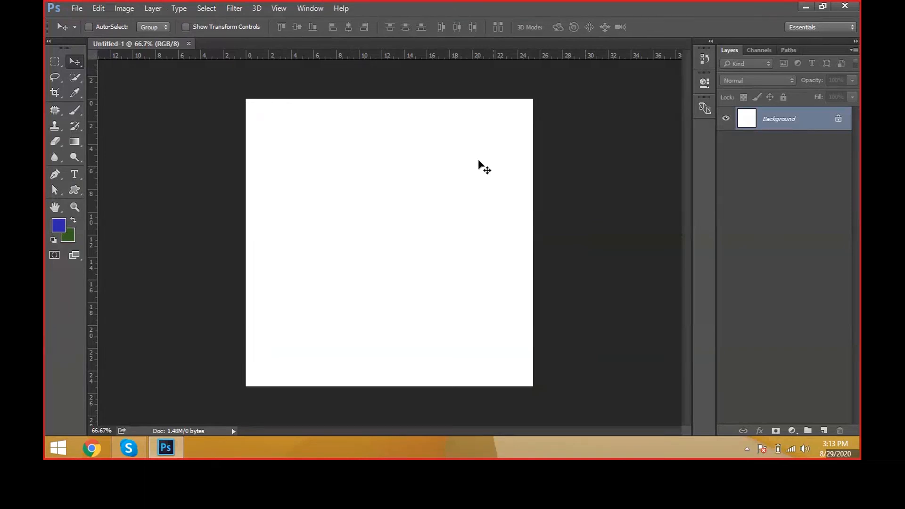
pyautogui.click(153, 8)
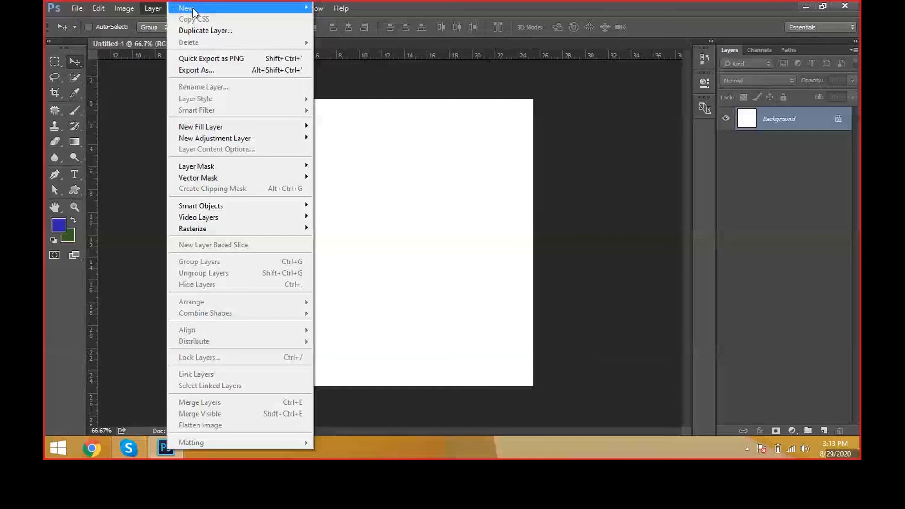
pyautogui.hotkey('ctrl', 'shift', 'n')
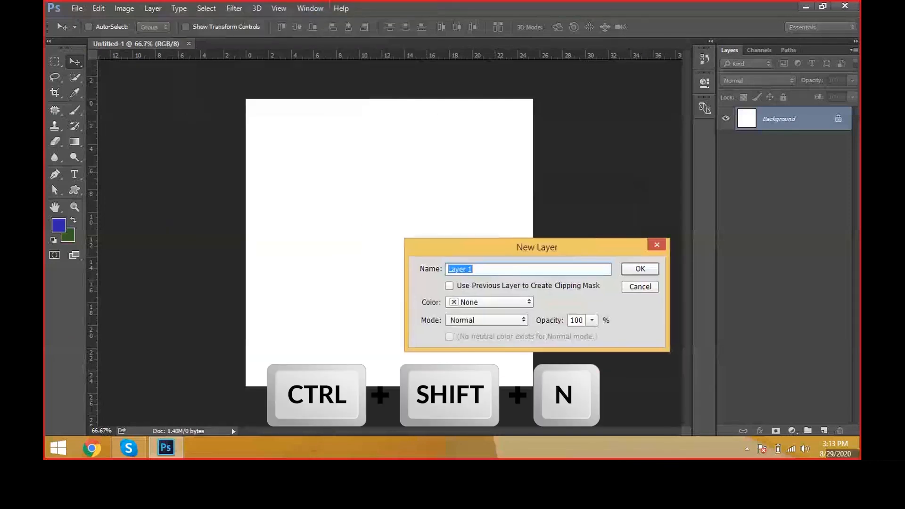
pyautogui.click(653, 273)
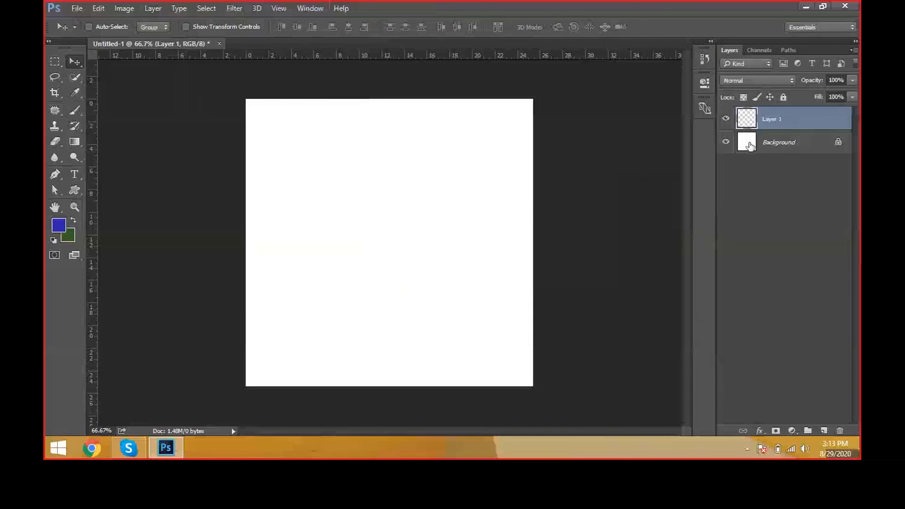
pyautogui.moveTo(750, 124); pyautogui.dragTo(843, 426)
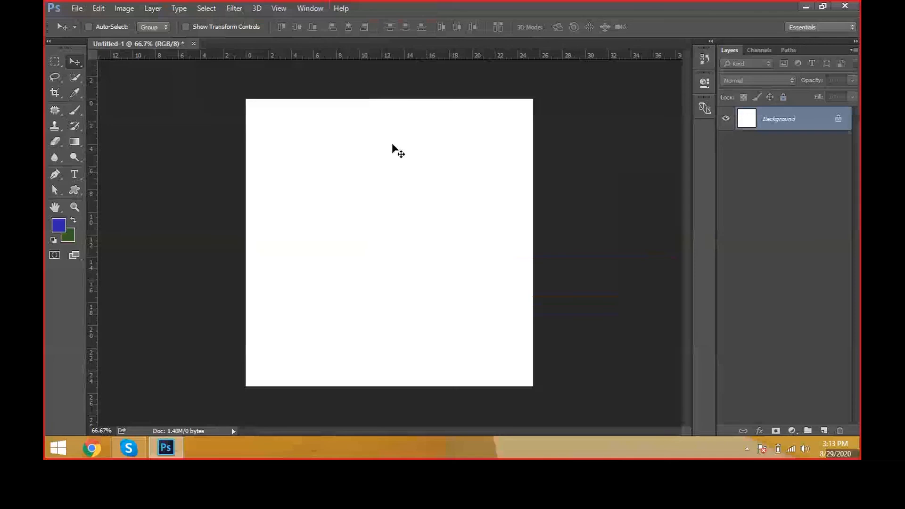
# Step: Add an empty layer directly without the New Layer dialog, and delete it again
pyautogui.press('ctrl')
pyautogui.hotkey('ctrl', 'shift', 'n')
pyautogui.press('Escape')
pyautogui.click(824, 431)
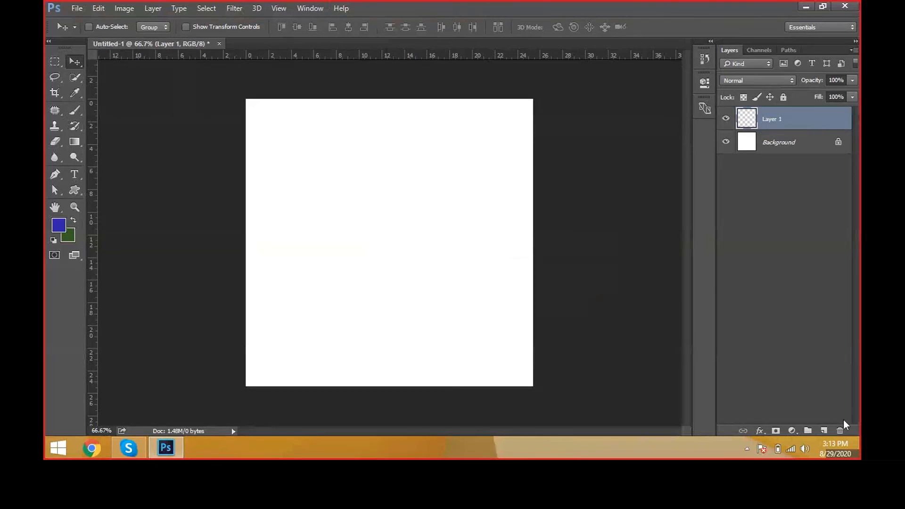
pyautogui.click(840, 430)
pyautogui.click(431, 171)
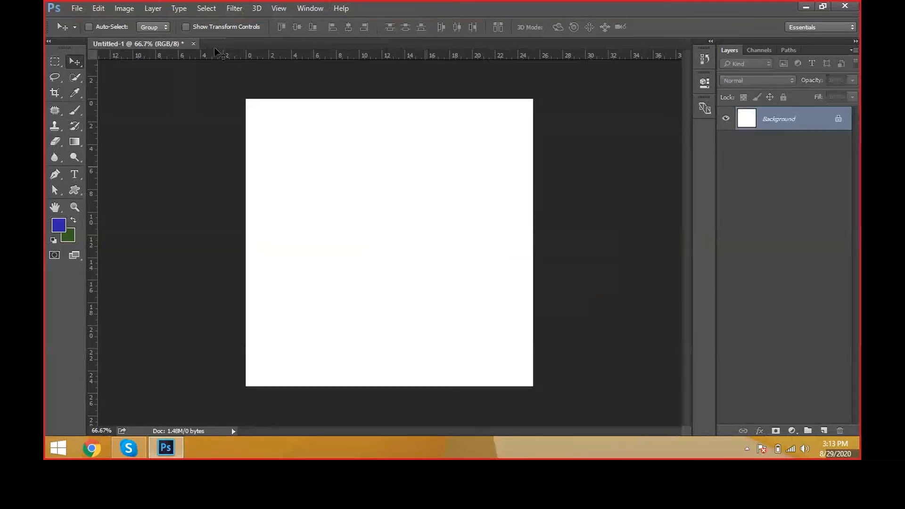
# Step: Convert the locked Background into a regular layer named Layer 0, and undo the conversion
pyautogui.click(150, 9)
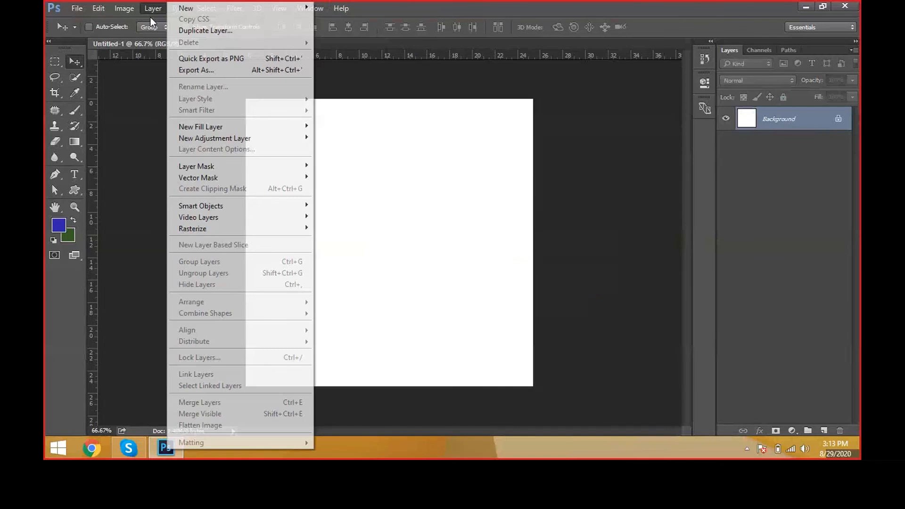
pyautogui.moveTo(185, 13)
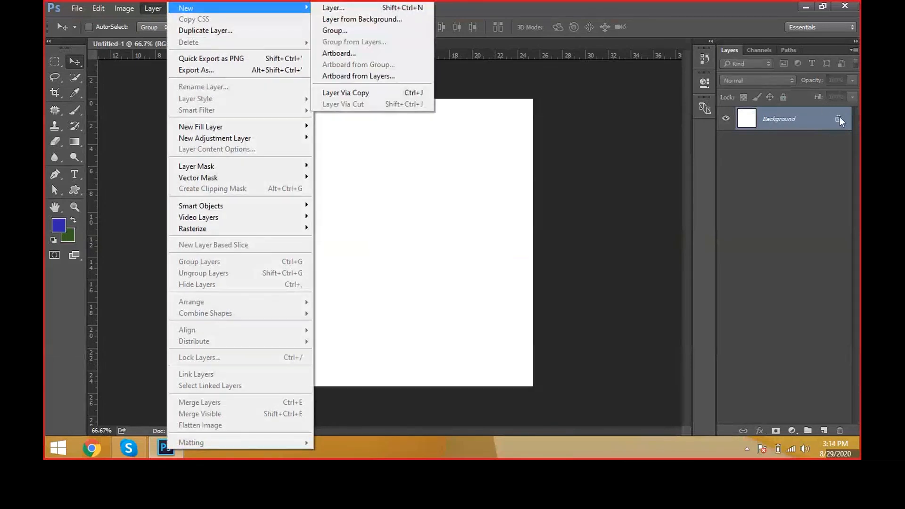
pyautogui.click(400, 20)
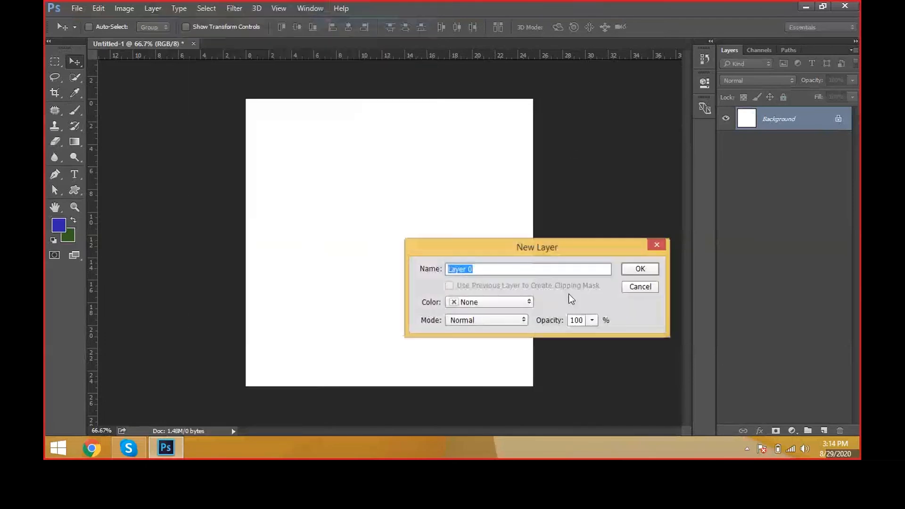
pyautogui.click(640, 268)
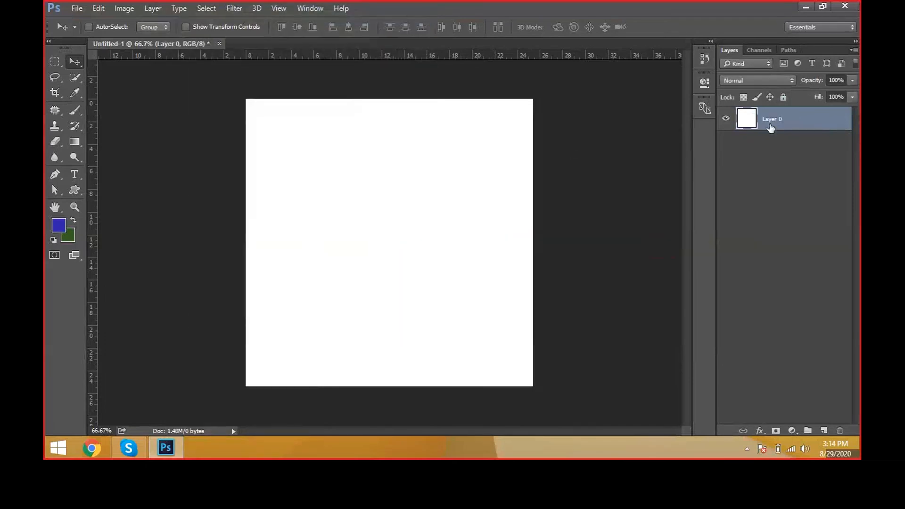
pyautogui.hotkey('ctrl', 'z')
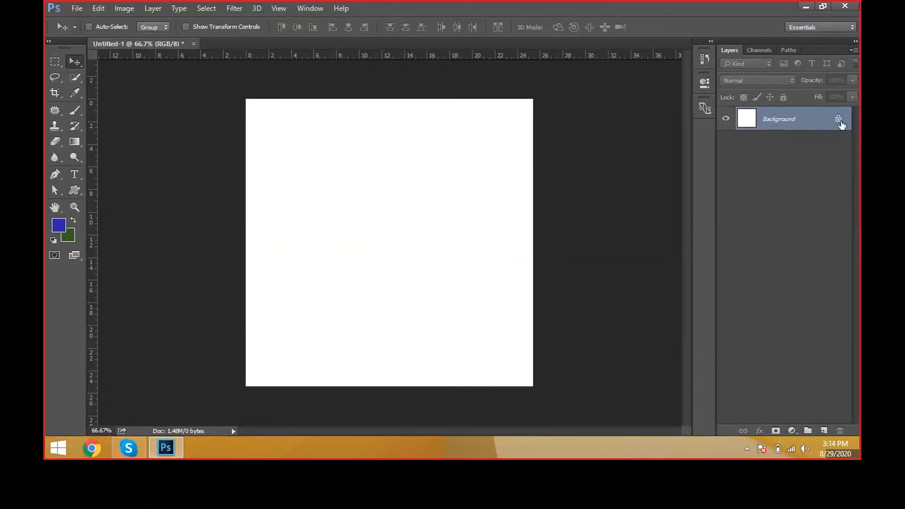
pyautogui.hotkey('ctrl', 'z')
pyautogui.hotkey('ctrl', 'z')
# Step: Convert the locked Background into a regular layer named Layer 0 with the default New Layer settings
pyautogui.doubleClick(806, 124)
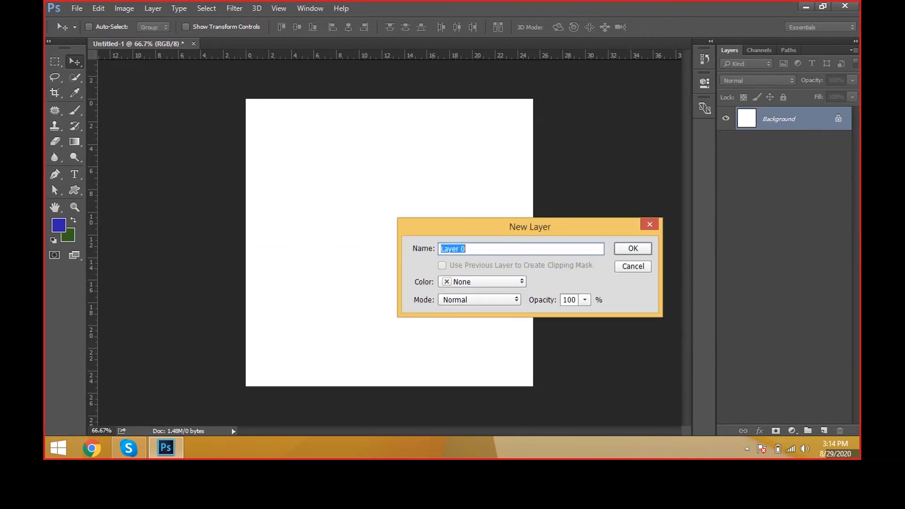
pyautogui.click(640, 198)
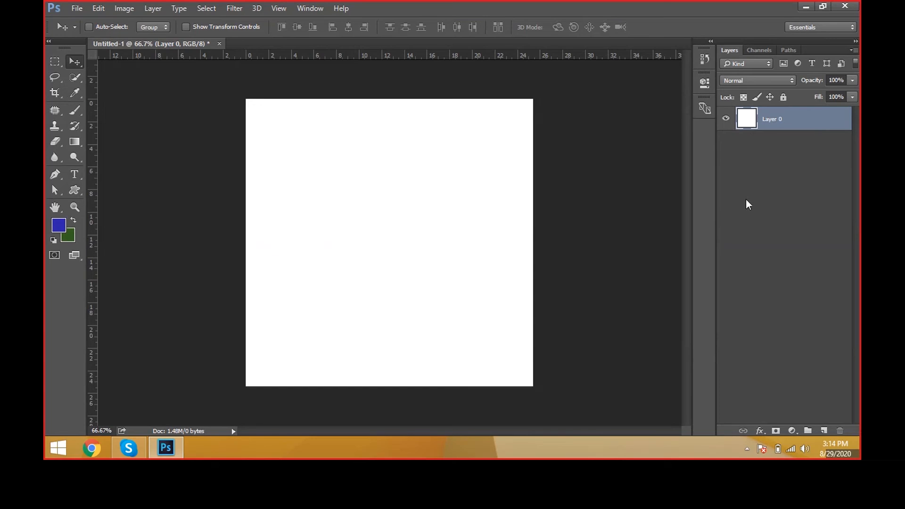
pyautogui.click(152, 6)
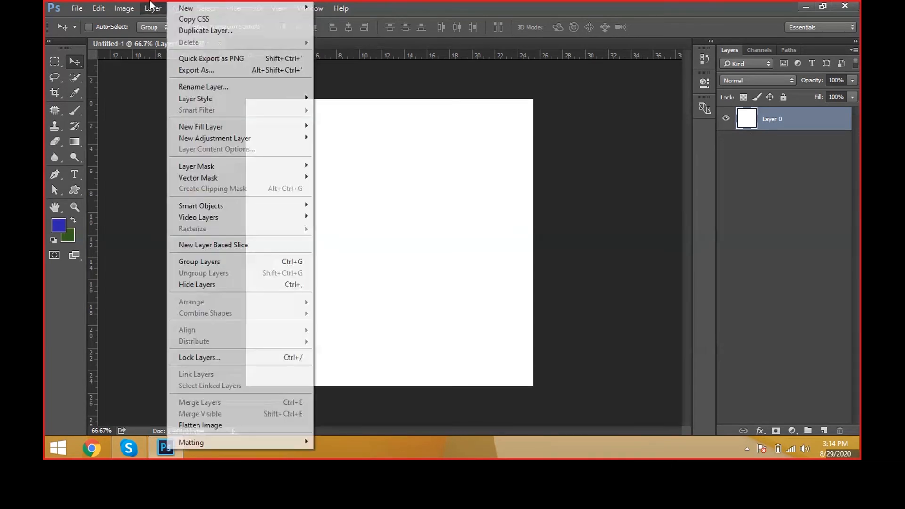
pyautogui.click(576, 297)
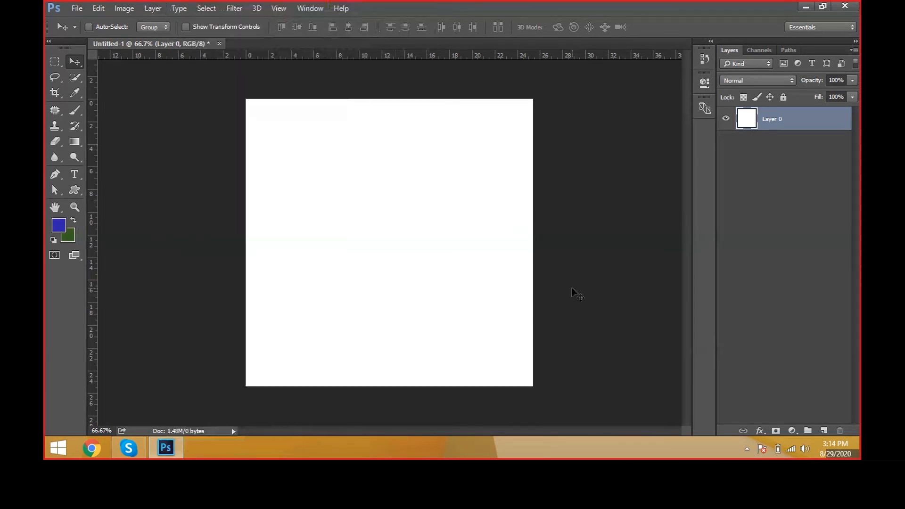
pyautogui.press('m')
pyautogui.moveTo(309, 150); pyautogui.dragTo(426, 225)
pyautogui.press('v')
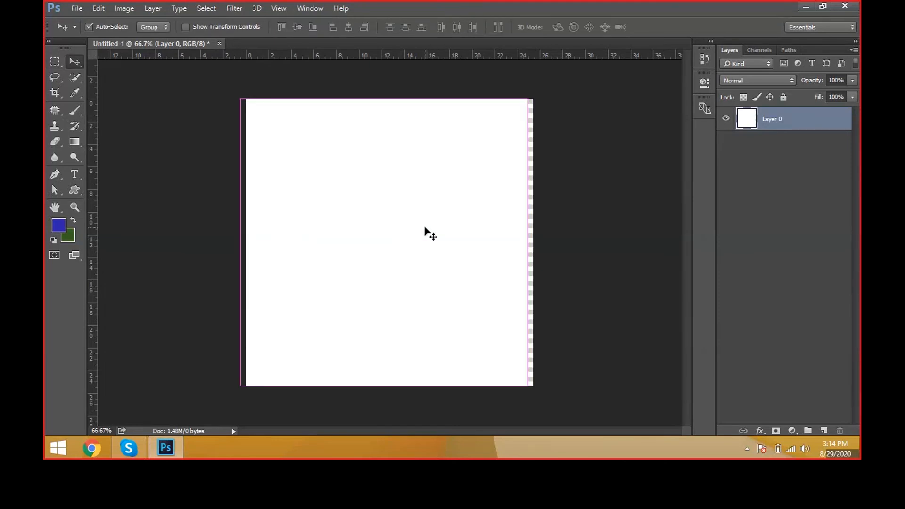
pyautogui.hotkey('ctrl', 'z')
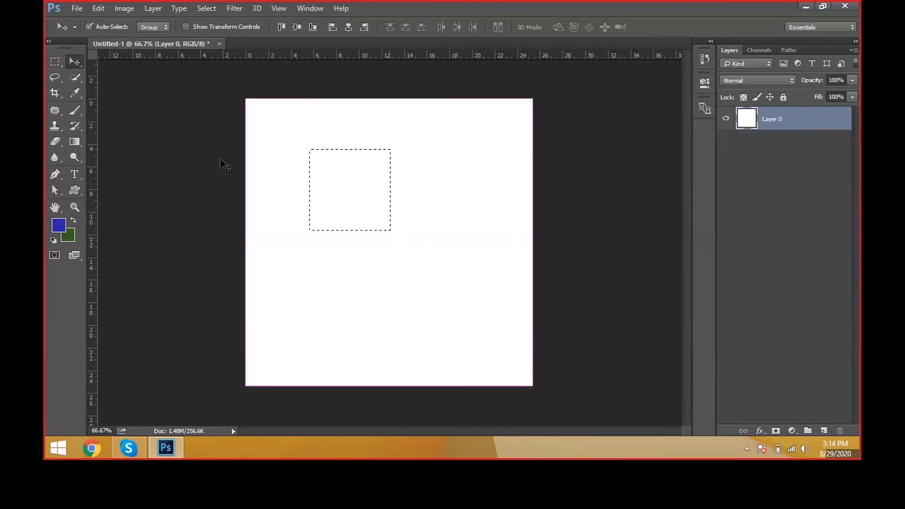
pyautogui.hotkey('ctrl', 'd')
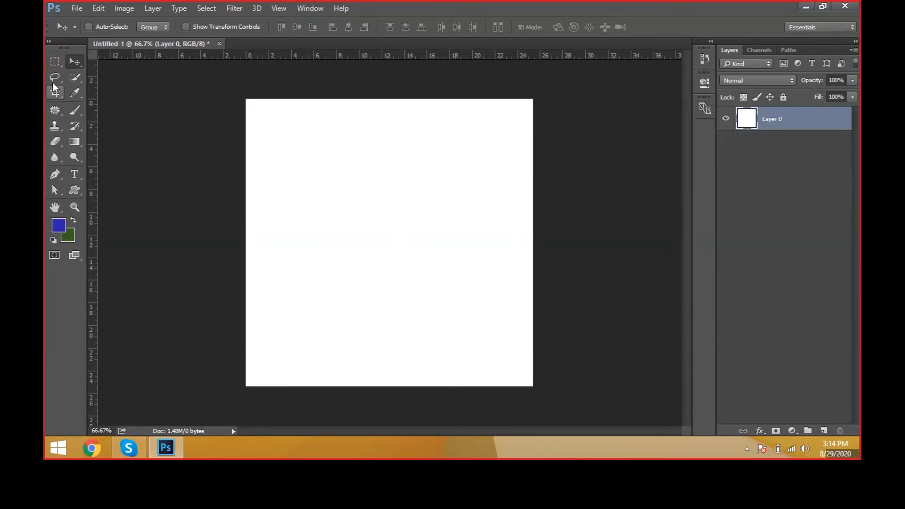
# Step: Draw a rectangular selection in the canvas's upper left and fill it with the blue foreground color on a new layer named Box
pyautogui.moveTo(61, 61); pyautogui.dragTo(97, 64)
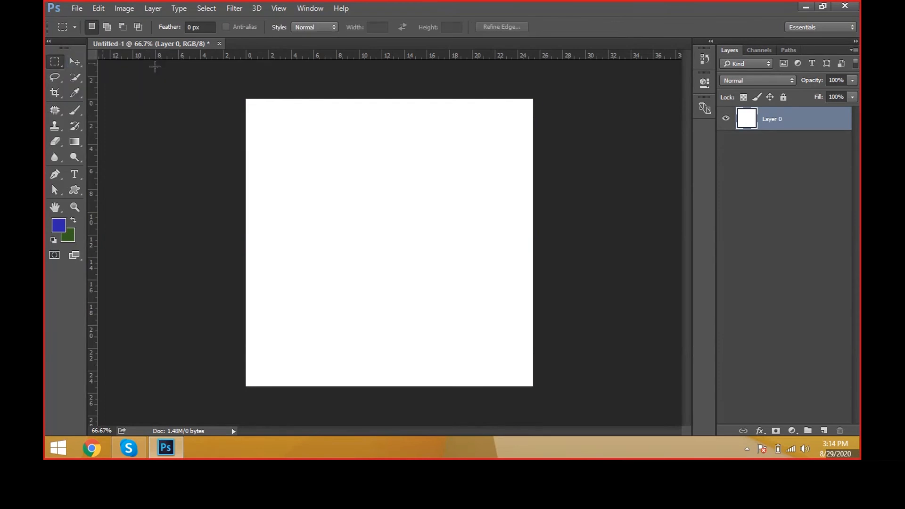
pyautogui.moveTo(279, 141); pyautogui.dragTo(349, 220)
pyautogui.hotkey('ctrl', 'shift', 'n')
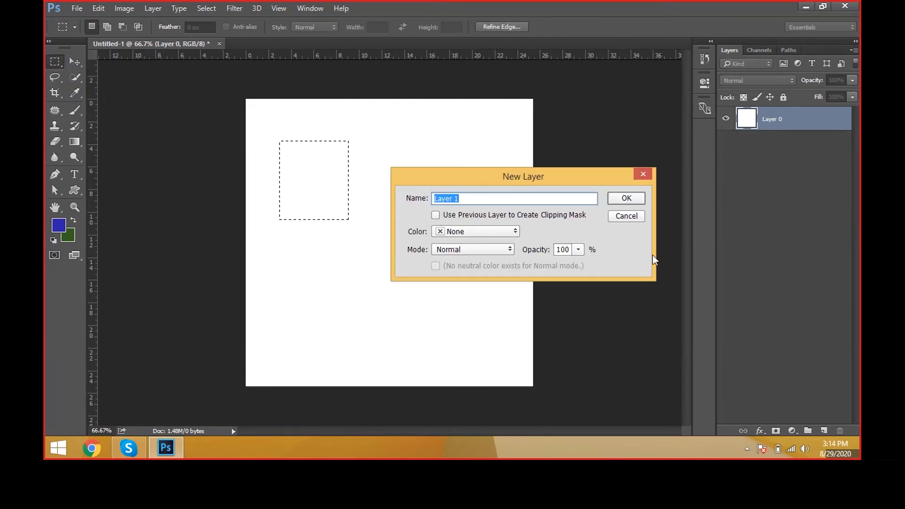
pyautogui.write('Box')
pyautogui.press('Return')
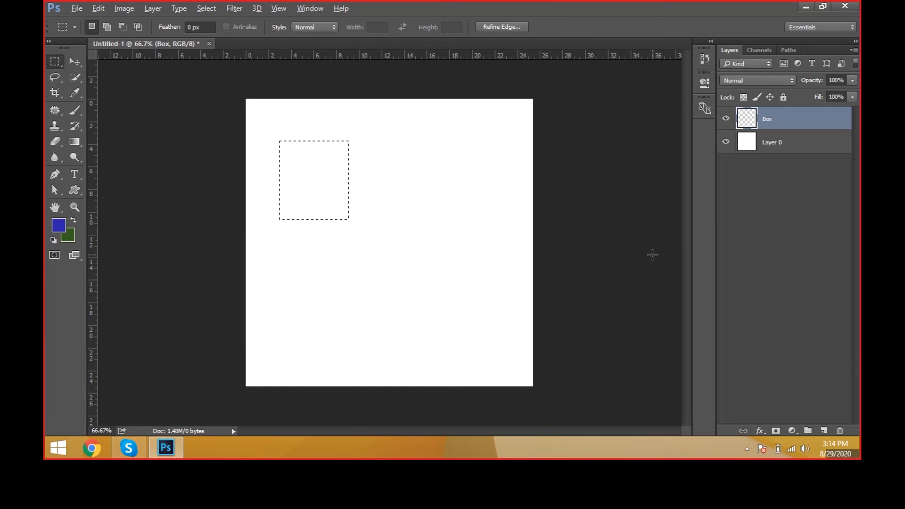
pyautogui.hotkey('alt', 'BackSpace')
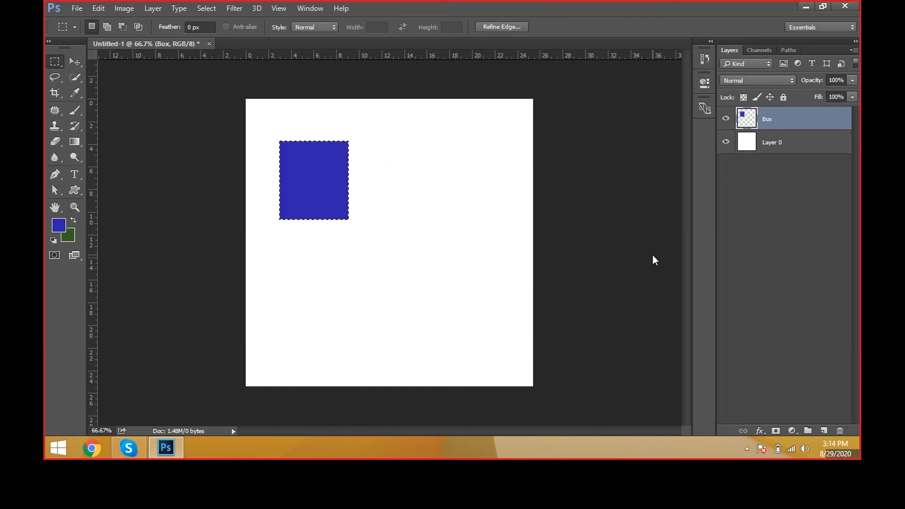
pyautogui.hotkey('ctrl', 'd')
# Step: Duplicate the Box layer, move the copy down and to the right, and recolor only its pixels with the green background color
pyautogui.press('v')
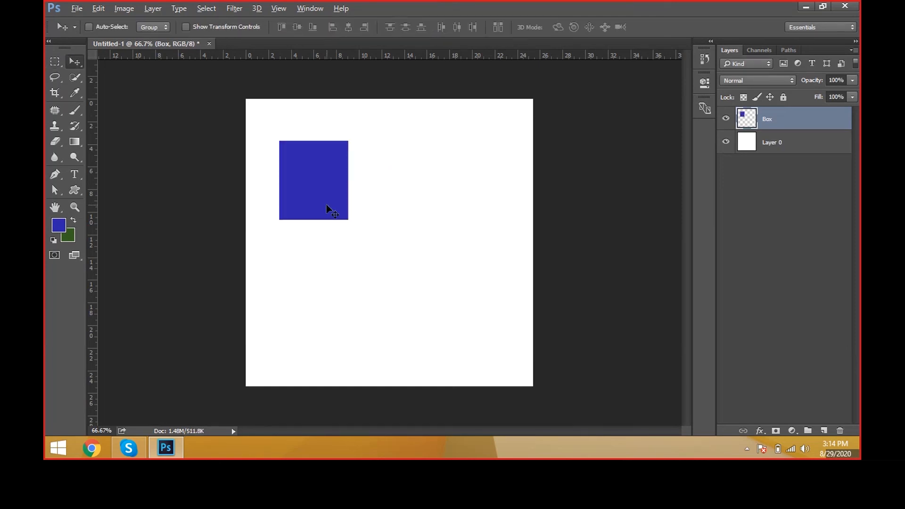
pyautogui.moveTo(326, 204); pyautogui.dragTo(413, 275)
pyautogui.hotkey('ctrl', 'z')
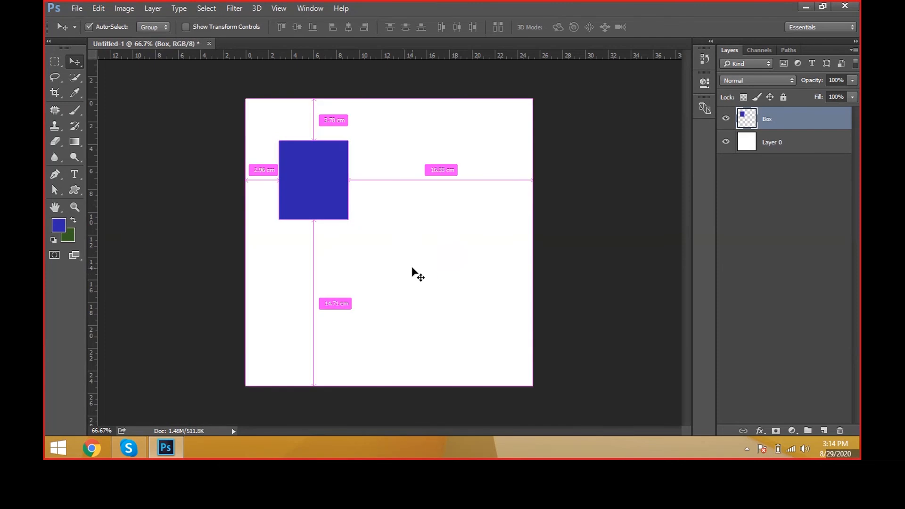
pyautogui.hotkey('ctrl', 'j')
pyautogui.moveTo(335, 182); pyautogui.dragTo(434, 247)
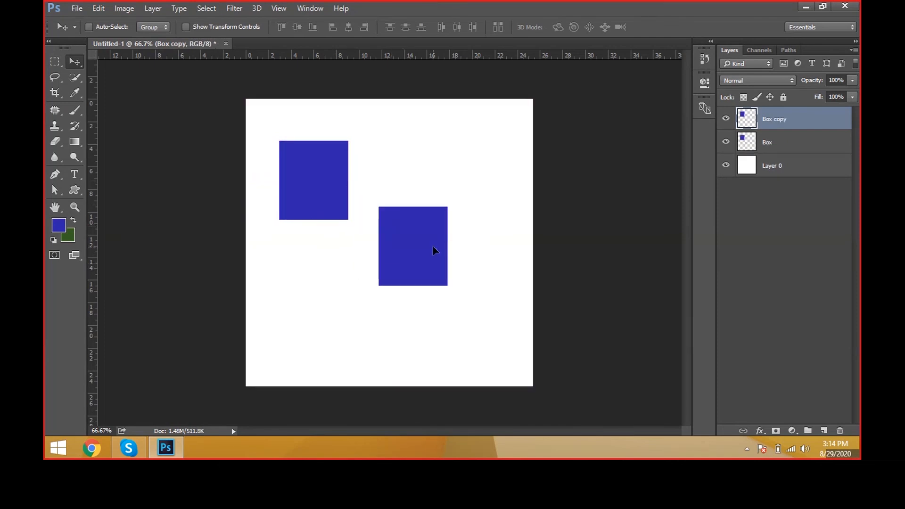
pyautogui.hotkey('ctrl', 'shift', 'BackSpace')
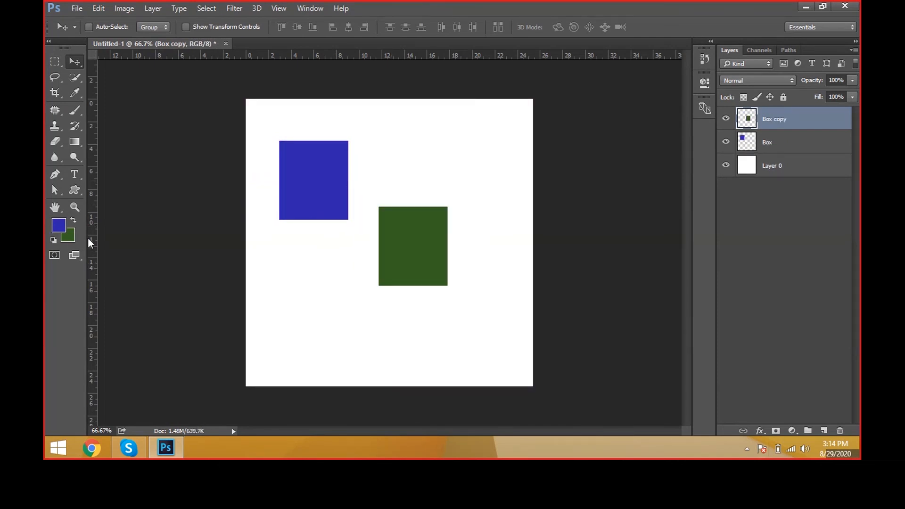
# Step: Duplicate the green box toward the lower part of the canvas and recolor the copy with a magenta foreground color
pyautogui.moveTo(398, 260); pyautogui.dragTo(421, 322)
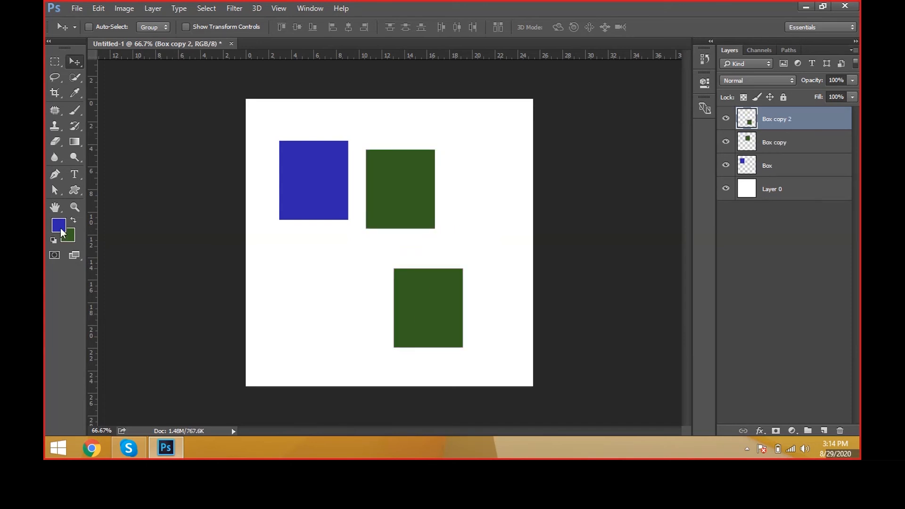
pyautogui.click(61, 231)
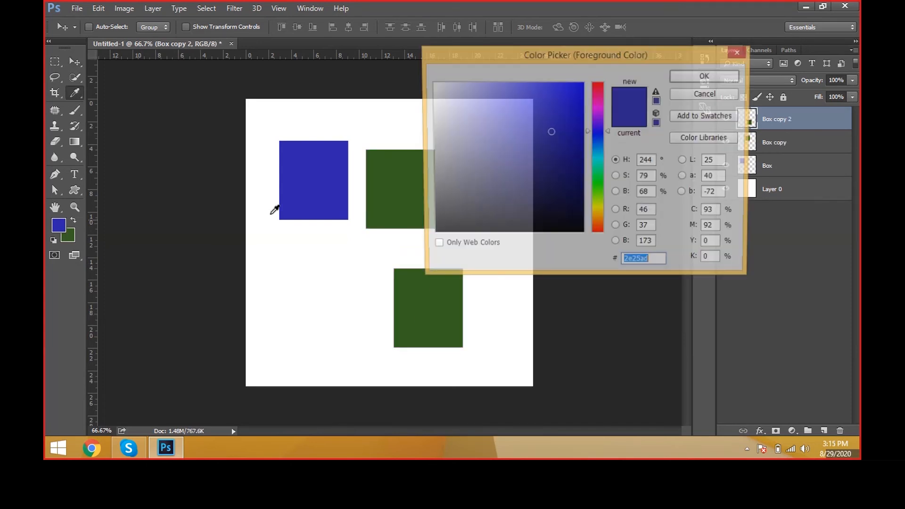
pyautogui.moveTo(600, 132); pyautogui.dragTo(600, 103)
pyautogui.click(583, 88)
pyautogui.click(688, 70)
pyautogui.hotkey('alt', 'BackSpace')
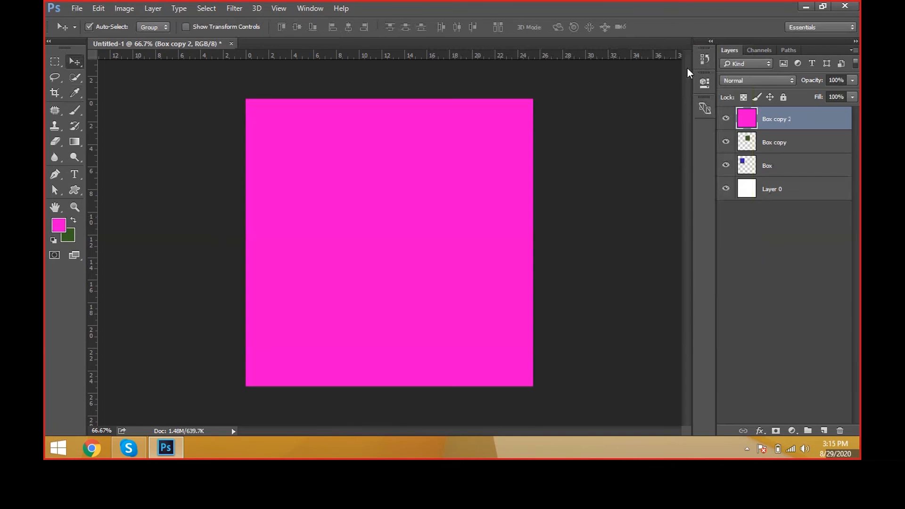
pyautogui.hotkey('ctrl', 'z')
pyautogui.hotkey('alt', 'shift', 'BackSpace')
pyautogui.moveTo(553, 232); pyautogui.dragTo(547, 227)
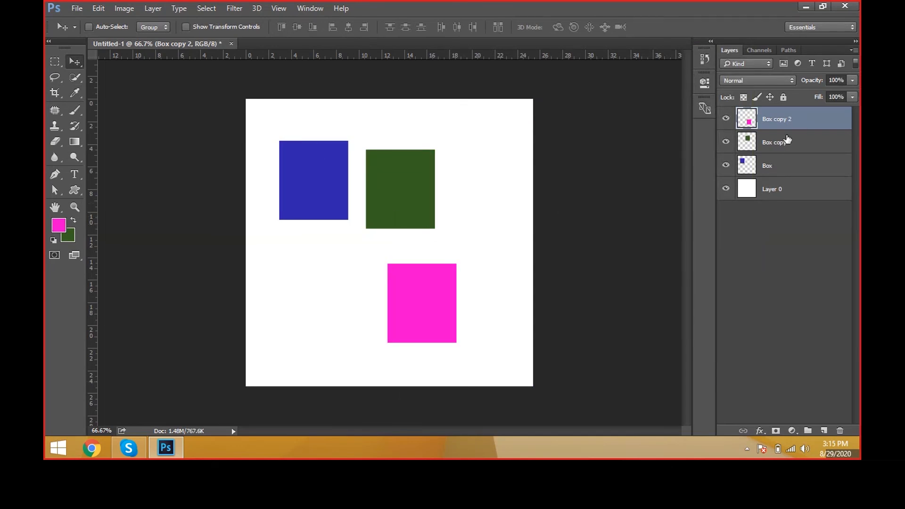
# Step: Select only the white Layer 0 and lock all of its properties
pyautogui.moveTo(246, 140); pyautogui.dragTo(470, 329)
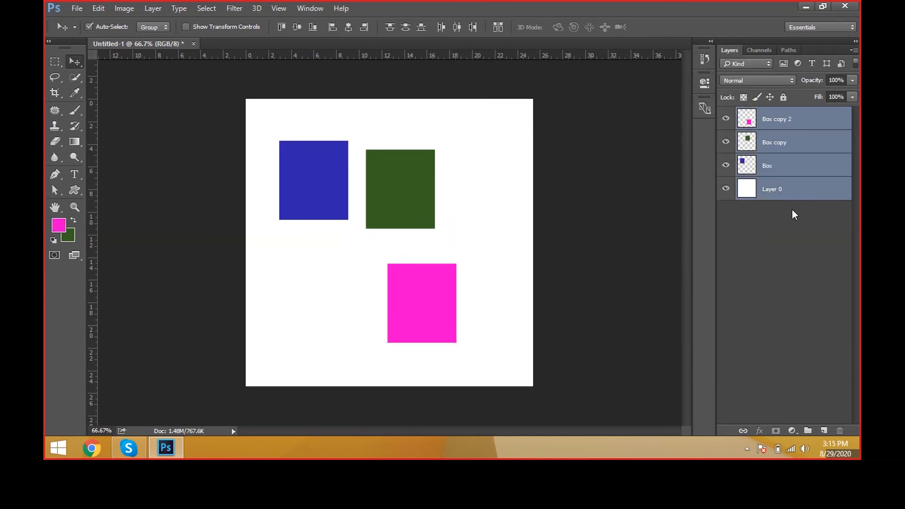
pyautogui.click(820, 199)
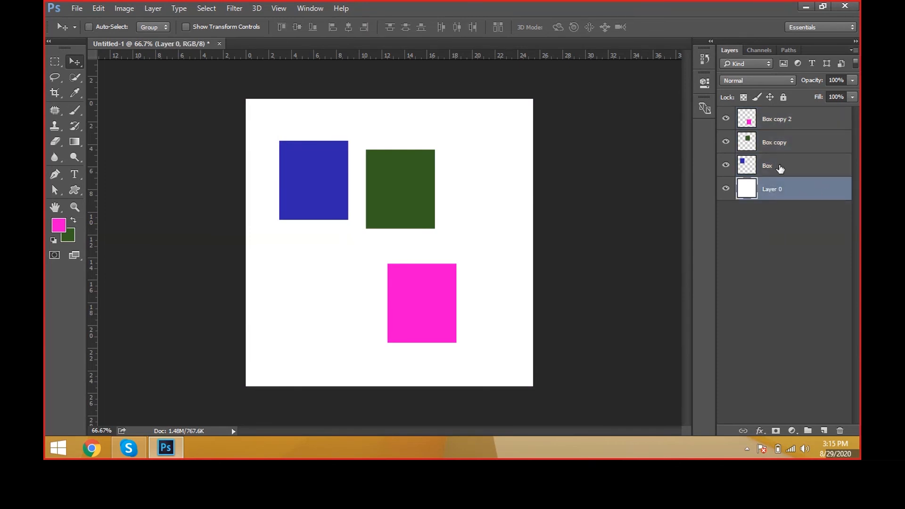
pyautogui.click(783, 98)
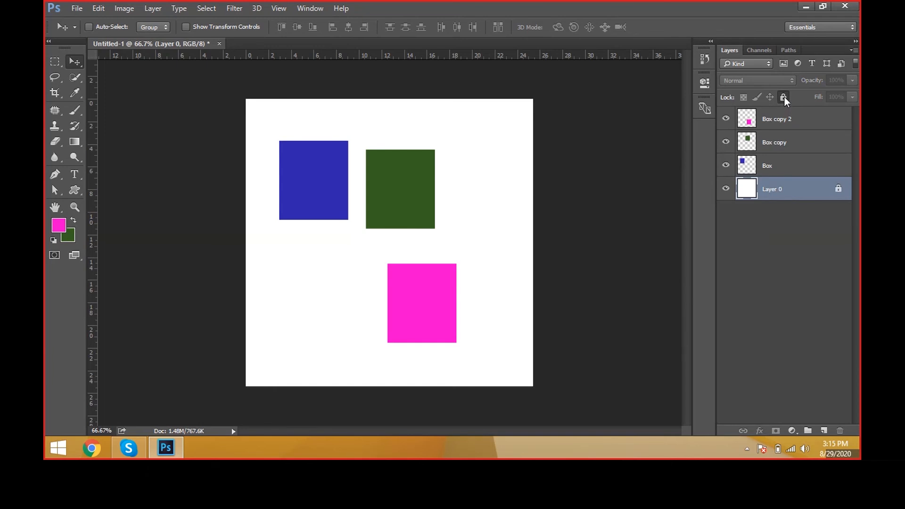
pyautogui.click(783, 97)
pyautogui.click(783, 97)
pyautogui.click(785, 95)
pyautogui.click(787, 94)
pyautogui.click(787, 94)
pyautogui.click(787, 94)
# Step: Group the Box, Box copy and Box copy 2 layers, and move the group slightly to the right and up
pyautogui.click(804, 170)
pyautogui.click(796, 122)
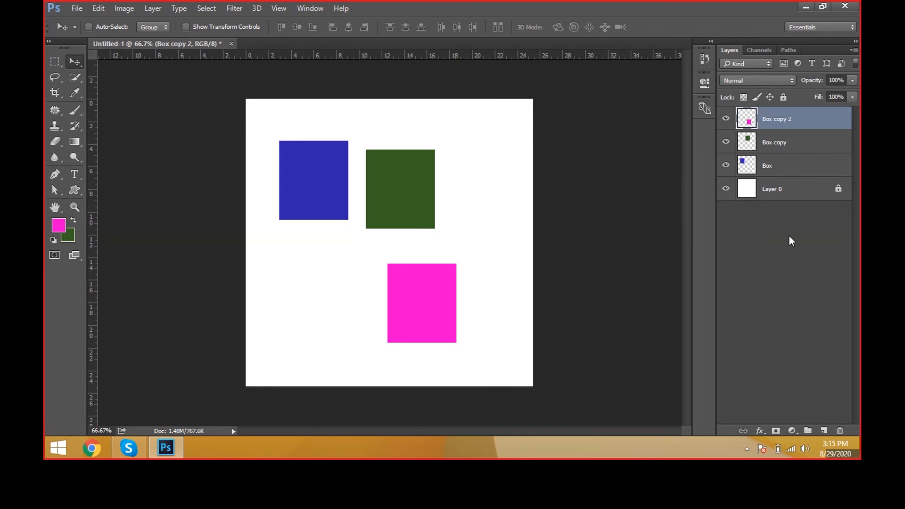
pyautogui.keyDown('shift'); pyautogui.click(797, 177); pyautogui.keyUp('shift')
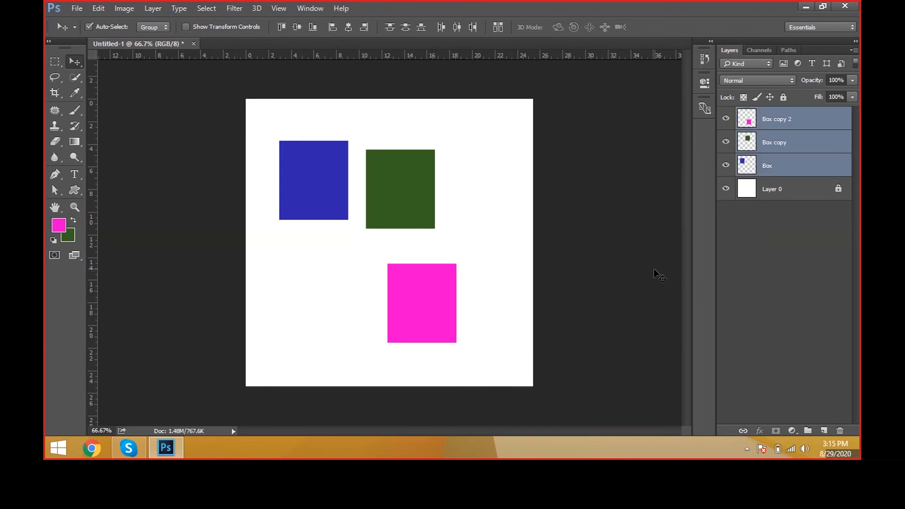
pyautogui.hotkey('ctrl', 'g')
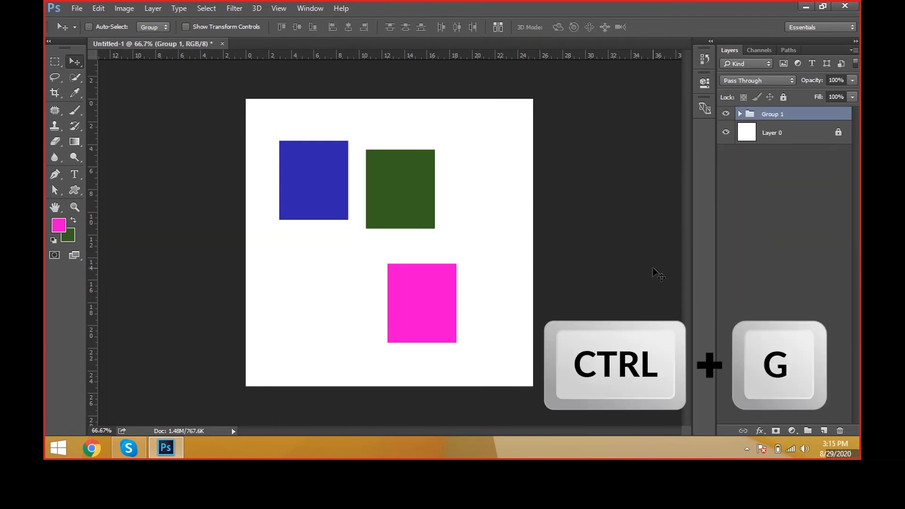
pyautogui.moveTo(367, 181); pyautogui.dragTo(387, 190)
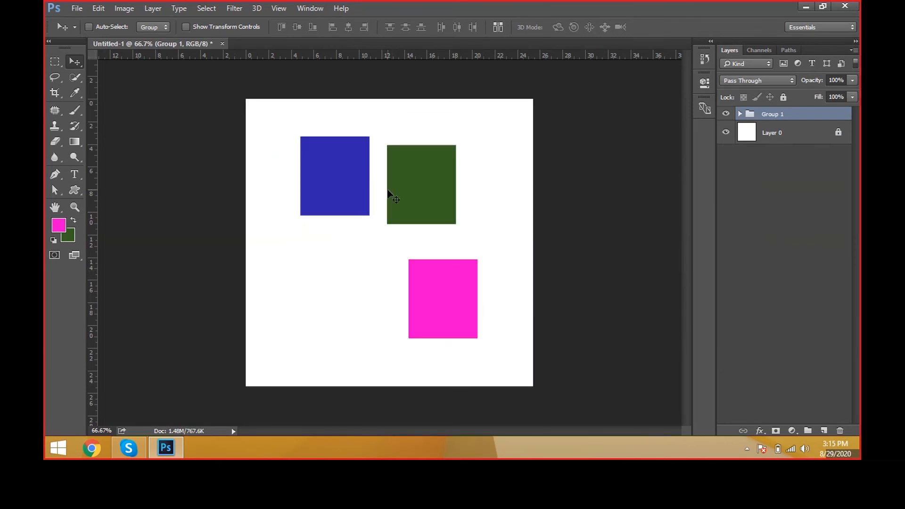
pyautogui.hotkey('ctrl', 't')
pyautogui.moveTo(478, 137)
pyautogui.mouseDown()
pyautogui.moveTo(438, 194)
pyautogui.moveTo(475, 163)
pyautogui.mouseUp()
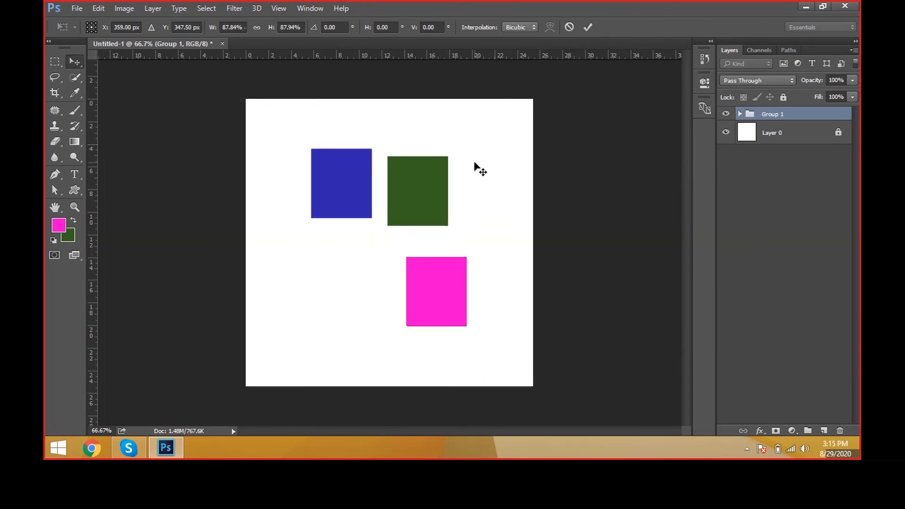
pyautogui.press('Escape')
# Step: Enlarge the group of boxes to about 112% with Free Transform, and scale it down slightly in a second transform
pyautogui.hotkey('ctrl', 't')
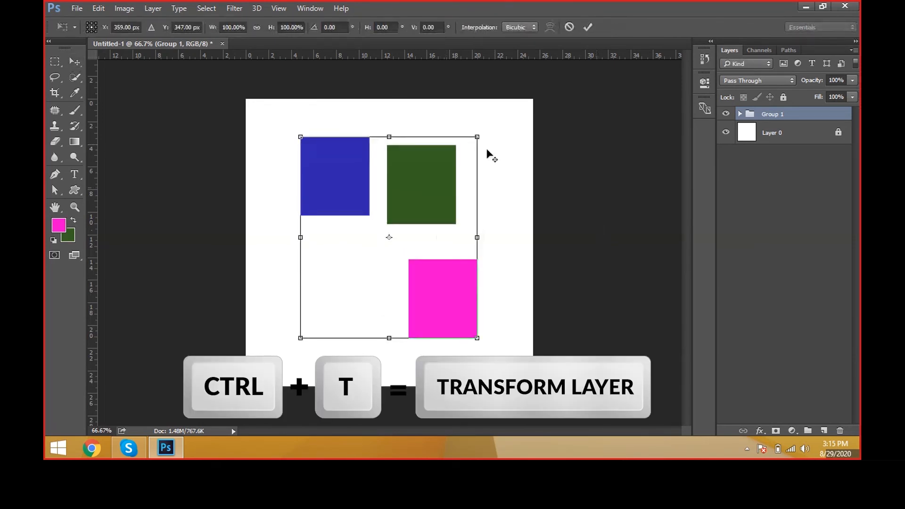
pyautogui.moveTo(485, 148); pyautogui.dragTo(493, 127)
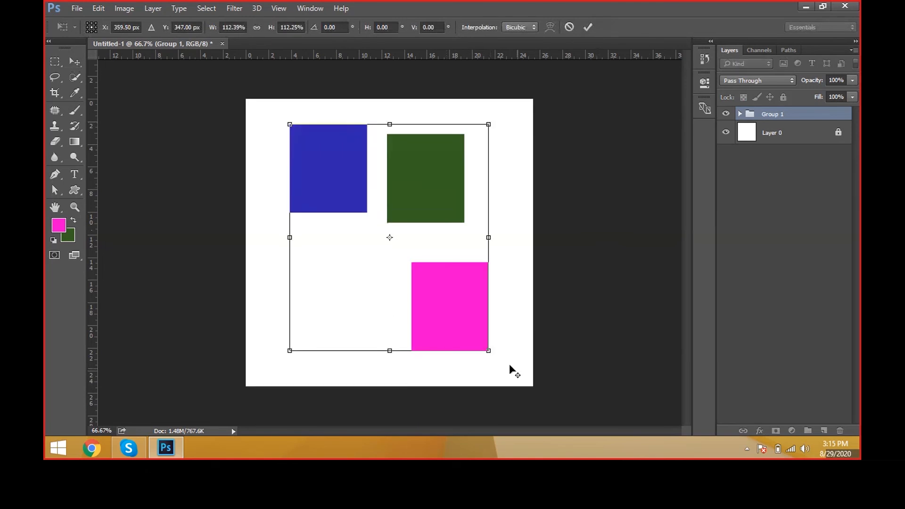
pyautogui.moveTo(491, 347); pyautogui.dragTo(466, 337)
pyautogui.press('Return')
pyautogui.hotkey('ctrl', 't')
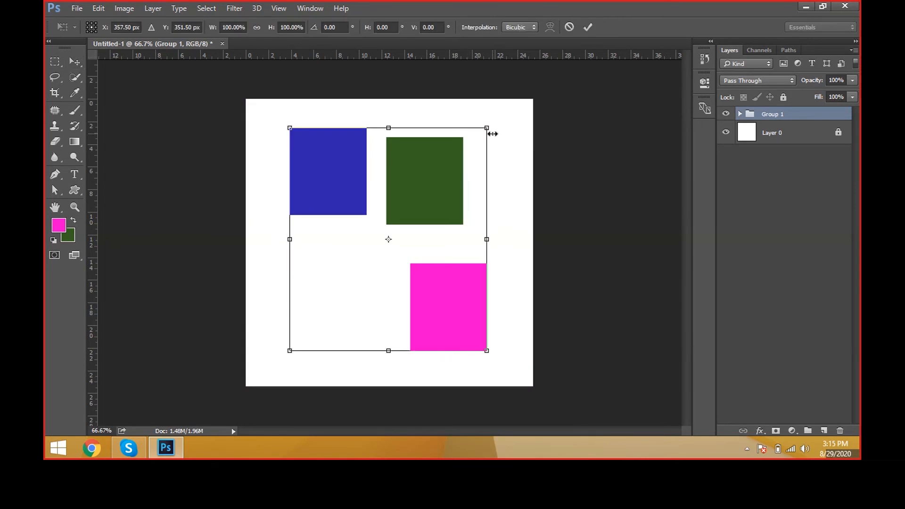
pyautogui.moveTo(491, 130)
pyautogui.mouseDown()
pyautogui.moveTo(462, 171)
pyautogui.moveTo(495, 123)
pyautogui.mouseUp()
pyautogui.press('Return')
# Step: Duplicate Group 1, offset the copy down and to the left of the original boxes, and delete the copied group
pyautogui.click(124, 9)
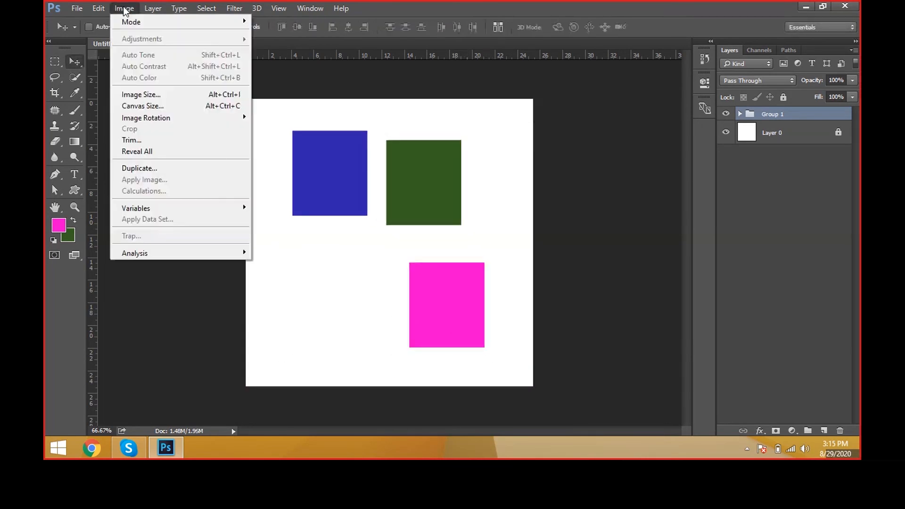
pyautogui.moveTo(153, 9)
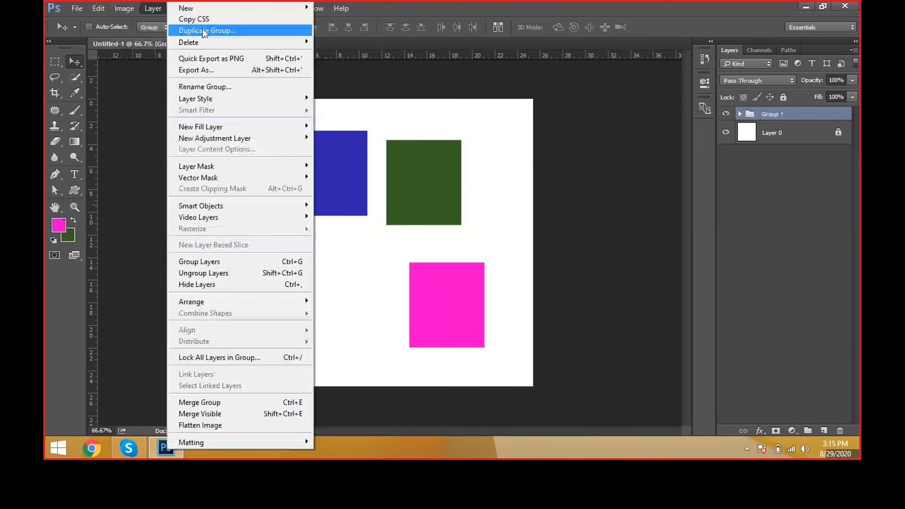
pyautogui.click(193, 30)
pyautogui.click(556, 134)
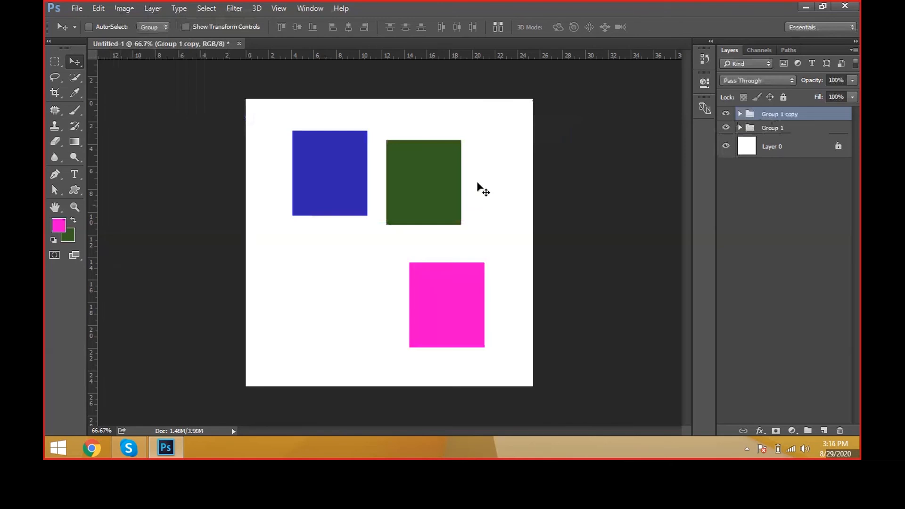
pyautogui.moveTo(478, 183); pyautogui.dragTo(443, 237)
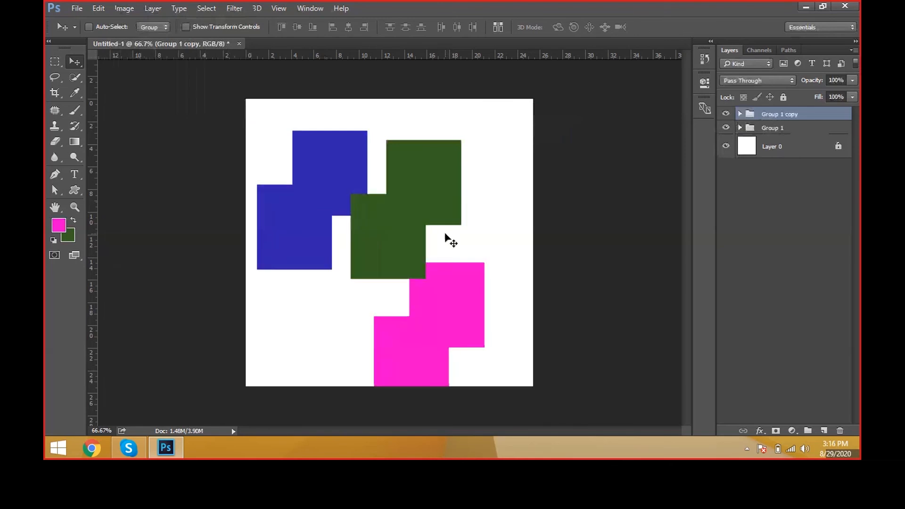
pyautogui.click(840, 431)
pyautogui.click(474, 173)
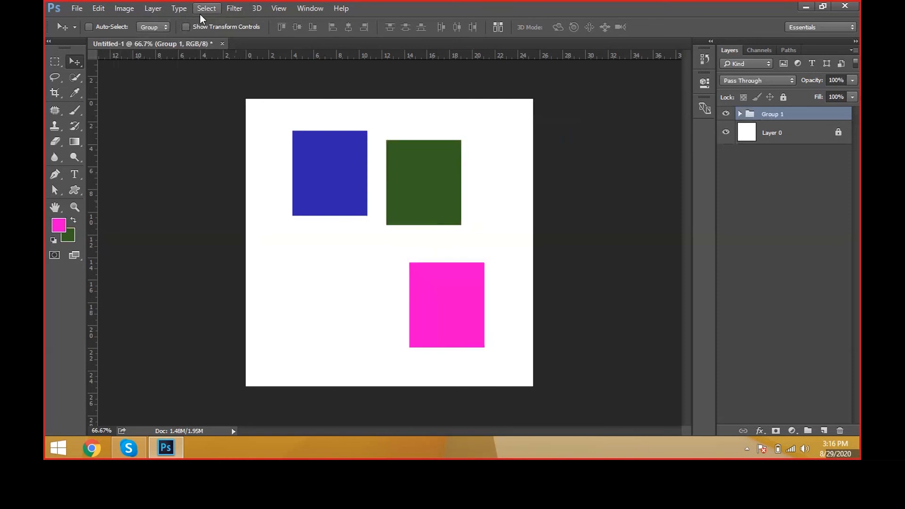
# Step: Duplicate Group 1 seven times and offset the upper copies progressively down and to the left of the original boxes
pyautogui.click(163, 8)
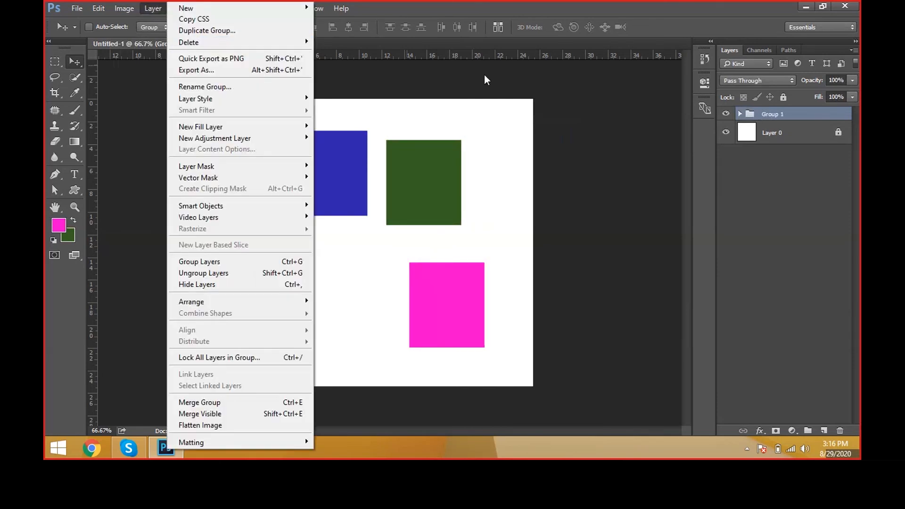
pyautogui.click(484, 75)
pyautogui.click(769, 114)
pyautogui.hotkey('ctrl', 'j')
pyautogui.hotkey('ctrl', 'j')
pyautogui.hotkey('ctrl', 'j')
pyautogui.hotkey('ctrl', 'j')
pyautogui.hotkey('ctrl', 'j')
pyautogui.hotkey('ctrl', 'j')
pyautogui.hotkey('ctrl', 'j')
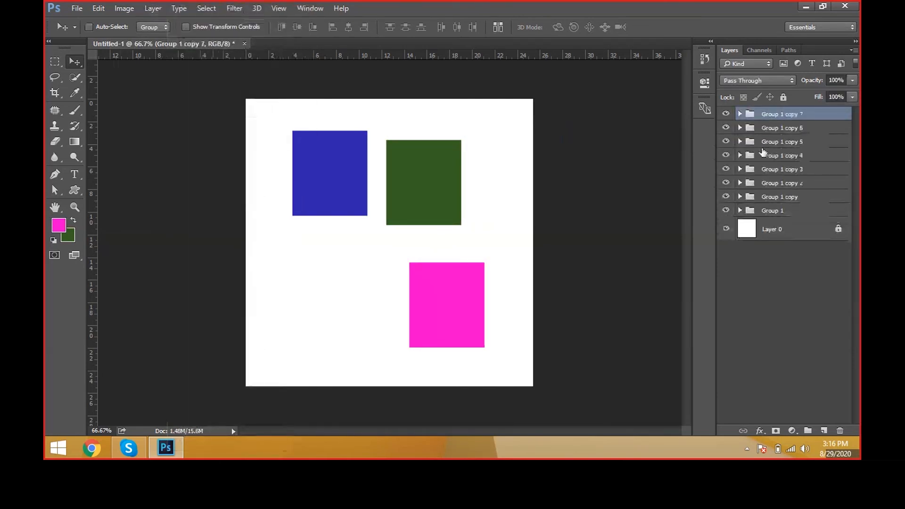
pyautogui.moveTo(552, 233); pyautogui.dragTo(513, 261)
pyautogui.click(789, 129)
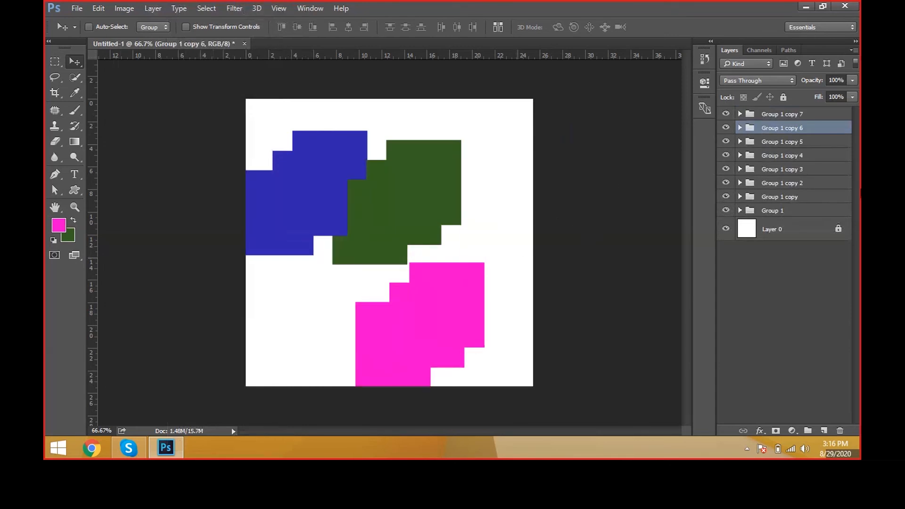
# Step: Delete Group 1 copy 2 through copy 7 together, and delete Group 1 copy along with its contents
pyautogui.click(820, 184)
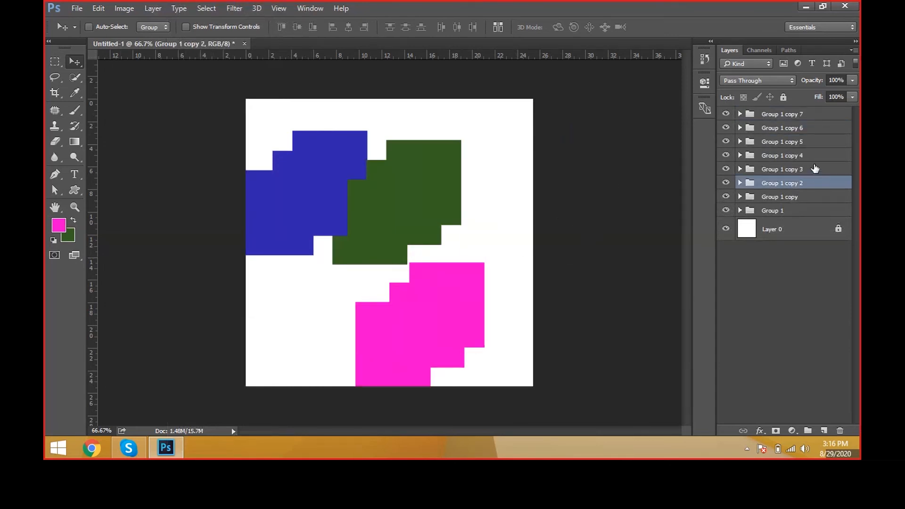
pyautogui.keyDown('shift'); pyautogui.click(815, 118); pyautogui.keyUp('shift')
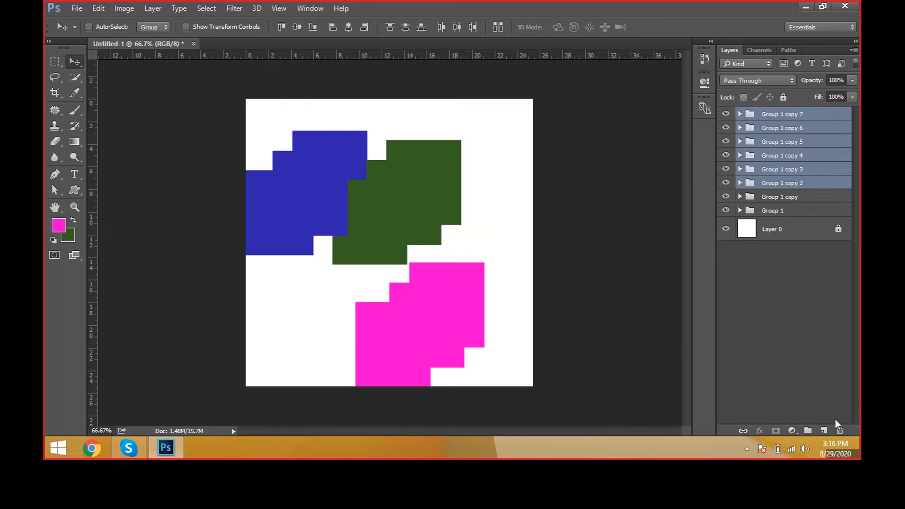
pyautogui.click(840, 431)
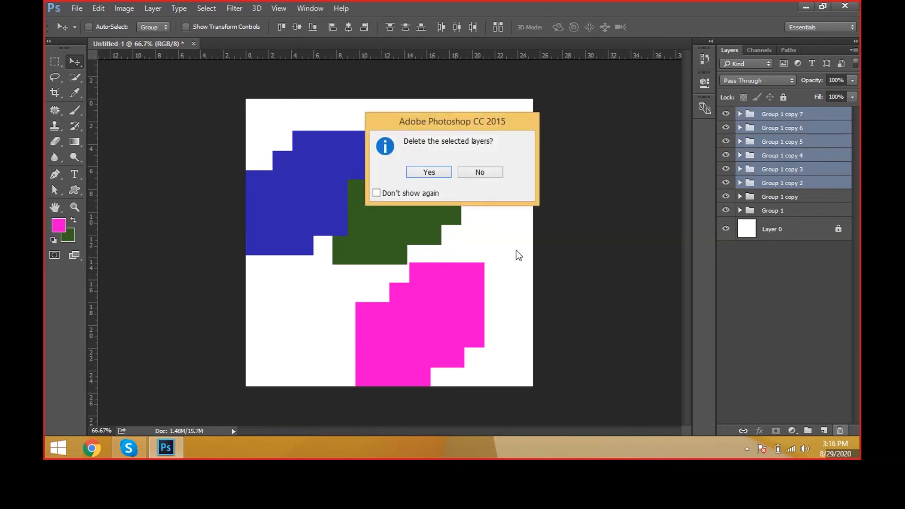
pyautogui.press('Return')
pyautogui.click(840, 431)
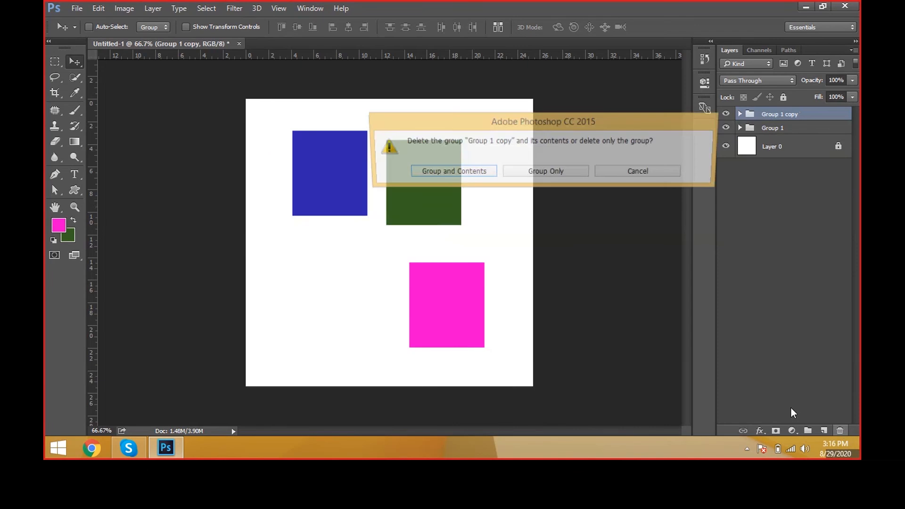
pyautogui.click(490, 170)
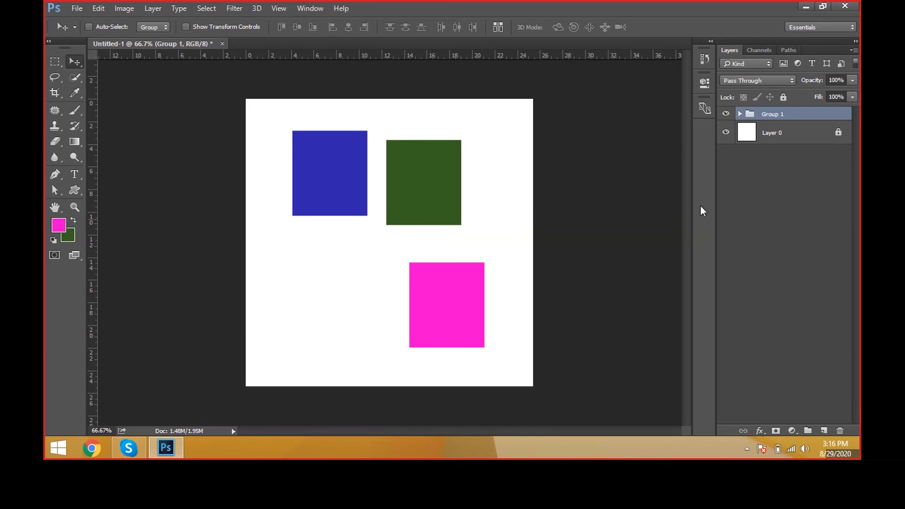
# Step: Ungroup Group 1 into its three box layers, regroup them, and ungroup them once more
pyautogui.click(777, 188)
pyautogui.click(777, 115)
pyautogui.hotkey('ctrl', 'shift', 'g')
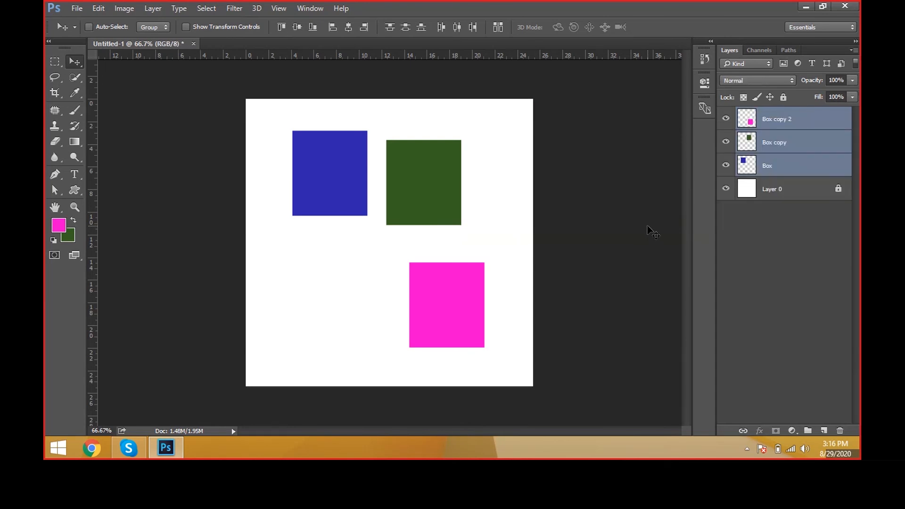
pyautogui.hotkey('ctrl', 'g')
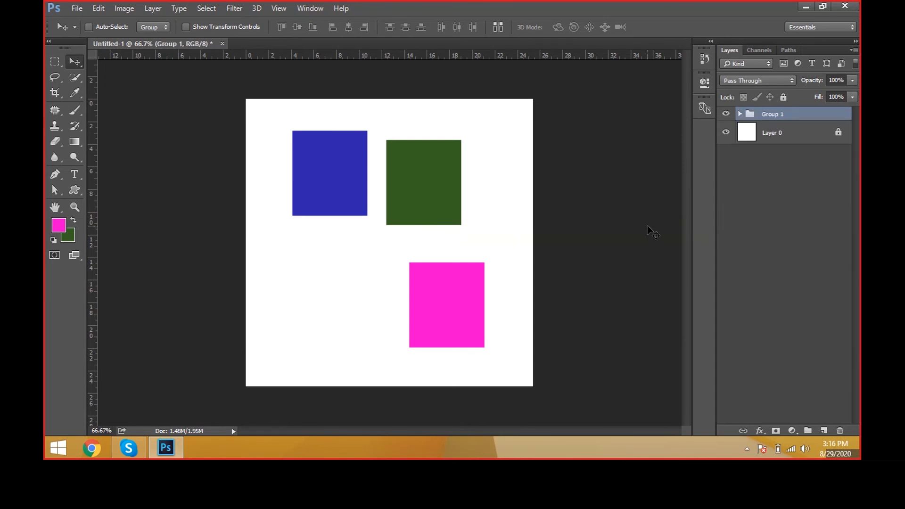
pyautogui.hotkey('ctrl', 'shift', 'g')
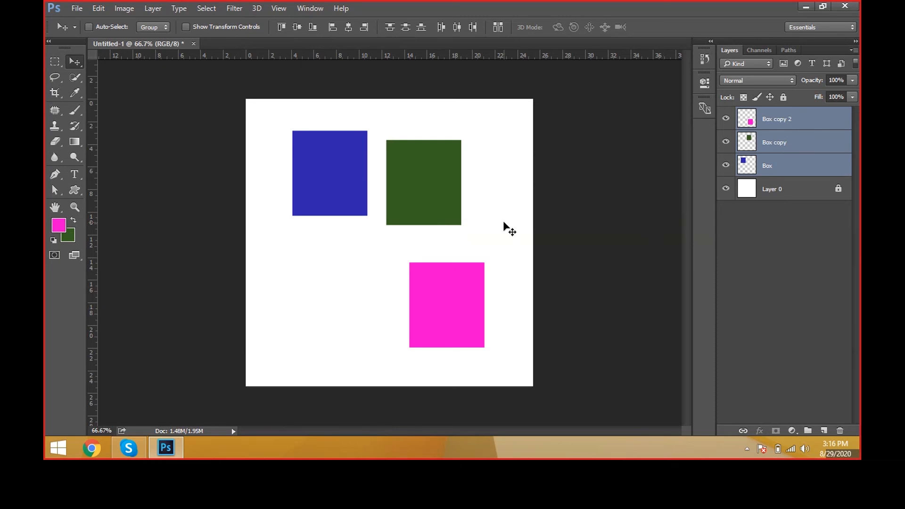
# Step: Delete the three selected box layers and undo it, and repeat the deletion and its undo once more
pyautogui.click(152, 8)
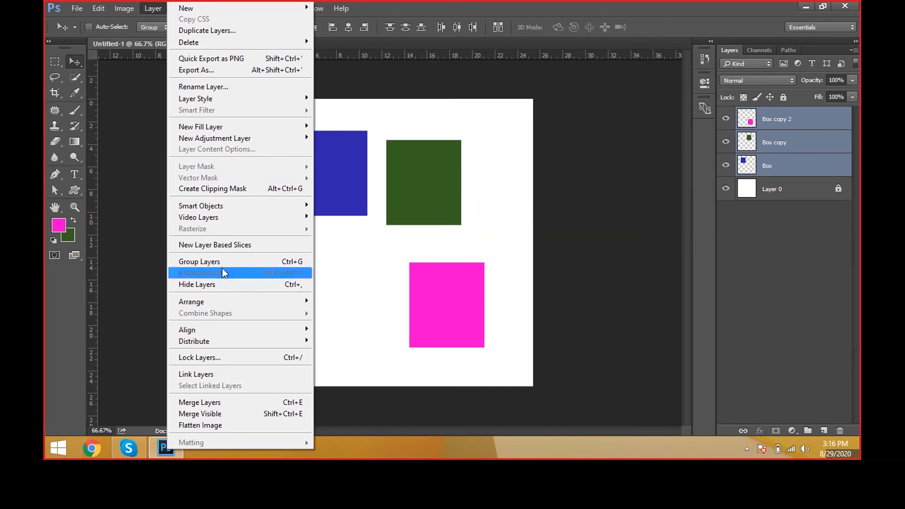
pyautogui.moveTo(293, 42)
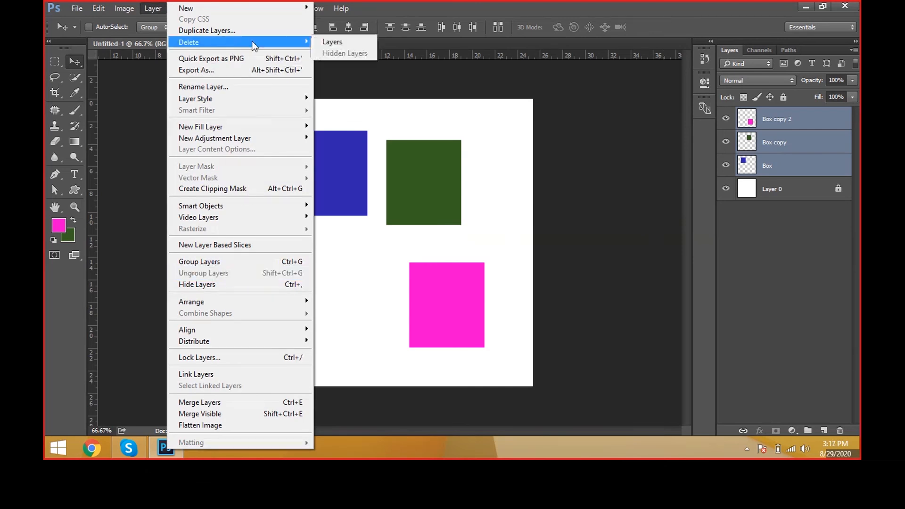
pyautogui.click(330, 42)
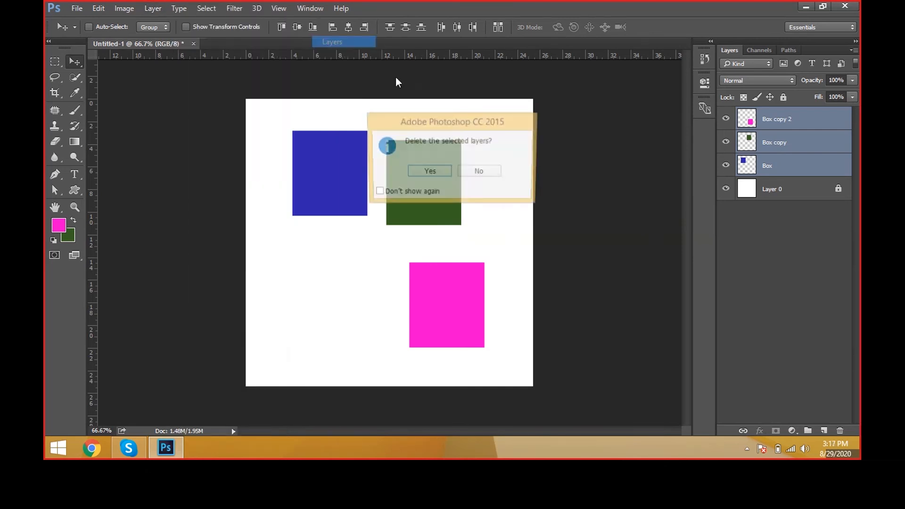
pyautogui.click(433, 174)
pyautogui.hotkey('ctrl', 'z')
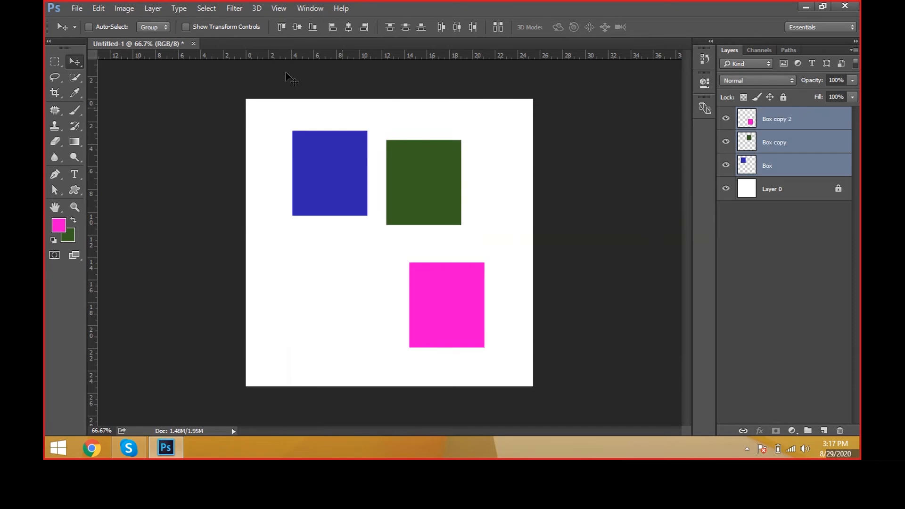
pyautogui.click(164, 9)
pyautogui.click(163, 9)
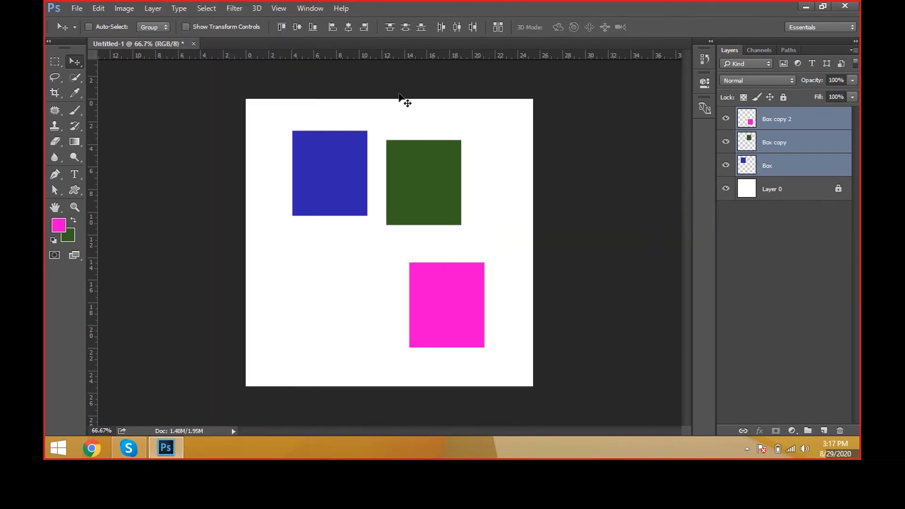
pyautogui.click(842, 432)
pyautogui.click(427, 173)
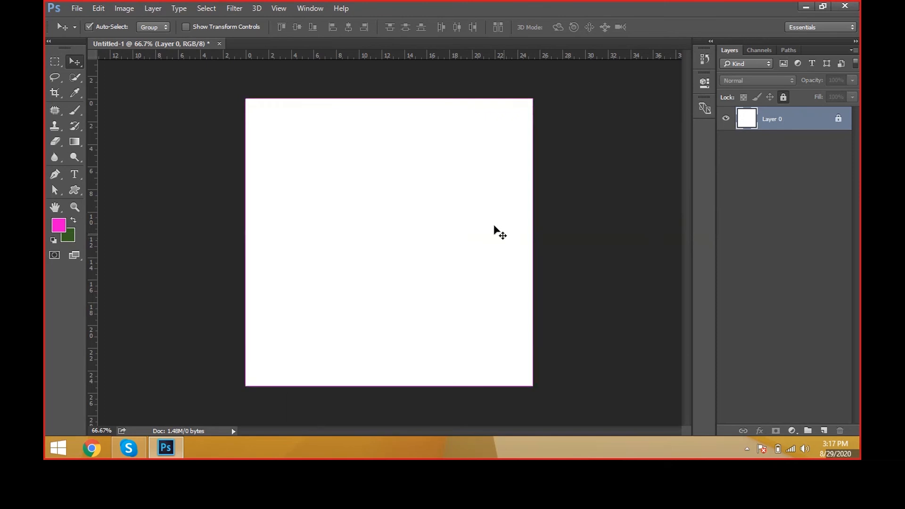
pyautogui.hotkey('ctrl', 'z')
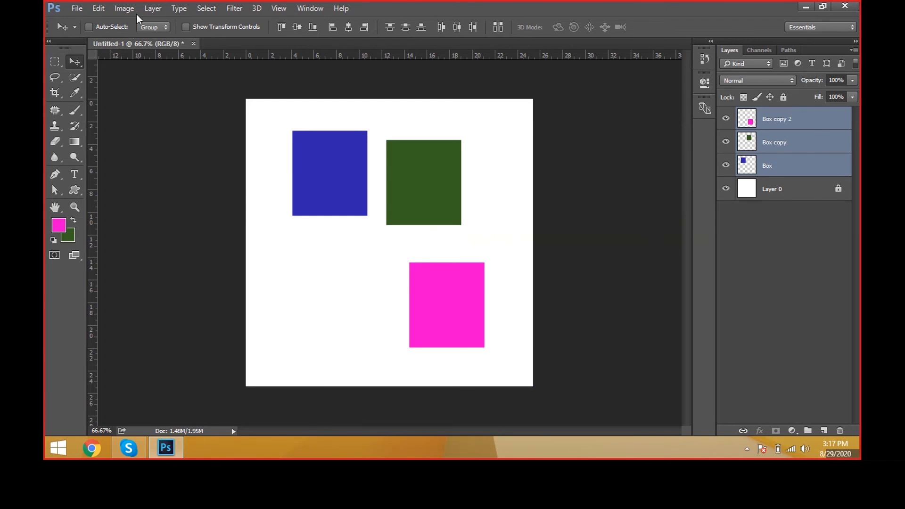
# Step: Rename the Box copy 2 layer as fadsfasfas
pyautogui.click(154, 10)
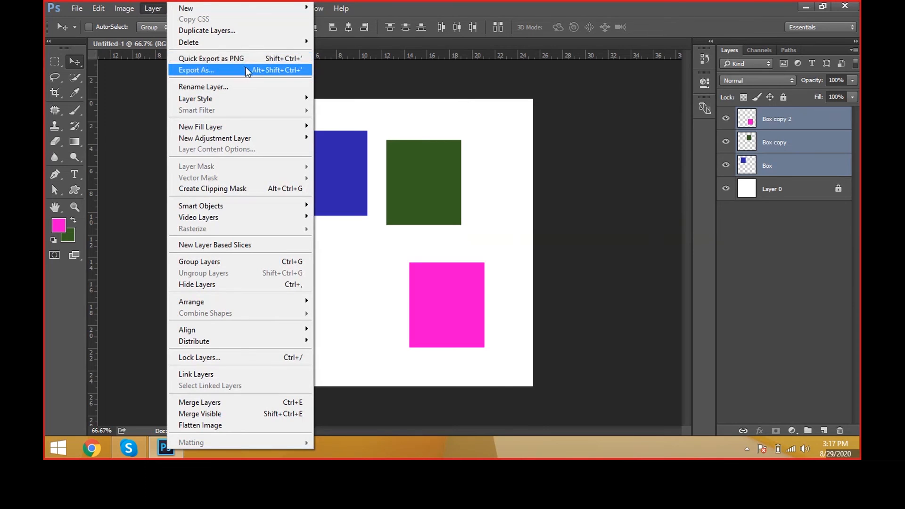
pyautogui.click(250, 87)
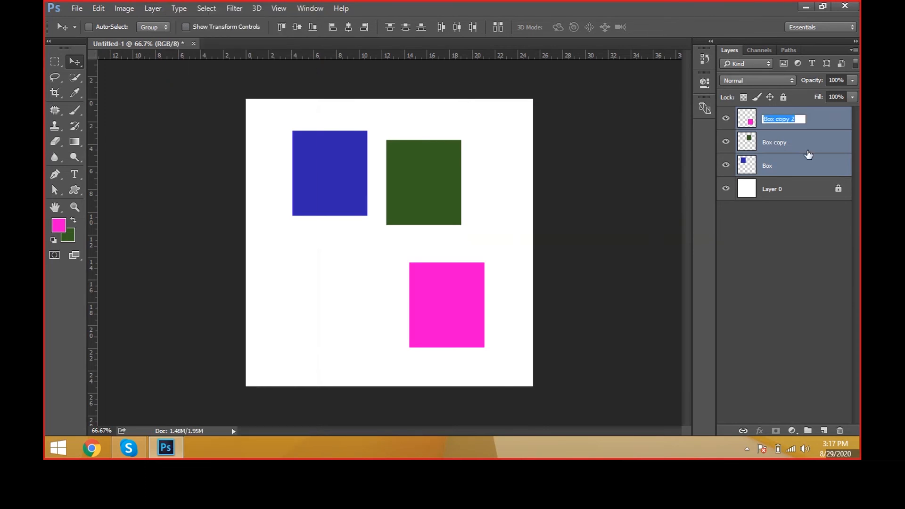
pyautogui.write('fadsfasfas')
pyautogui.press('Return')
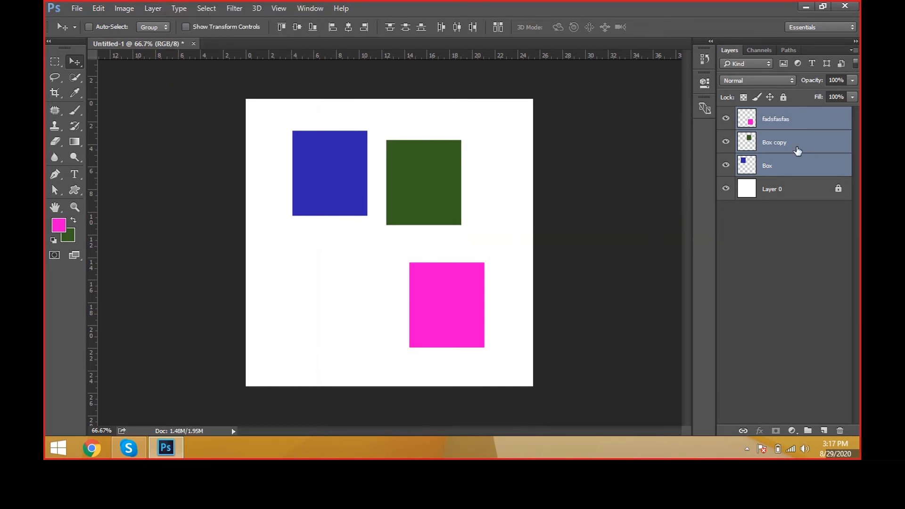
# Step: Select only the fadsfasfas layer with the pink box and open its Layer Style settings
pyautogui.click(152, 8)
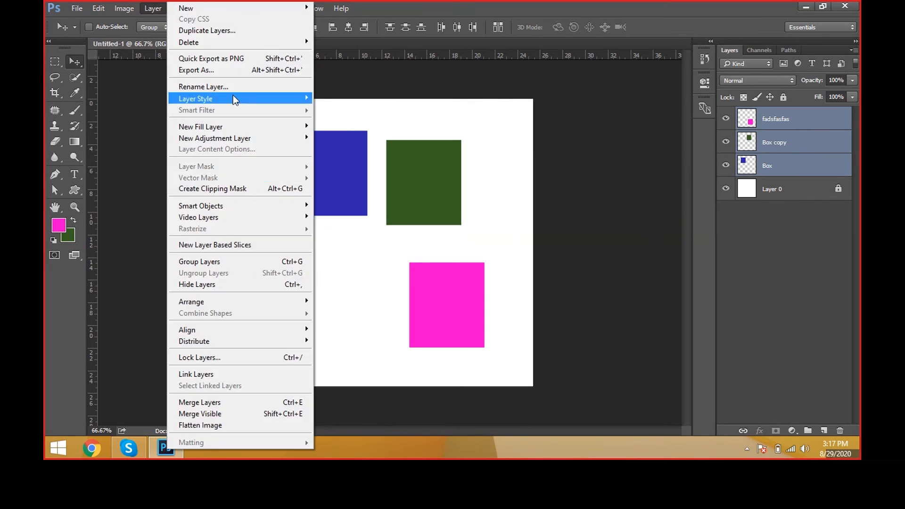
pyautogui.click(431, 154)
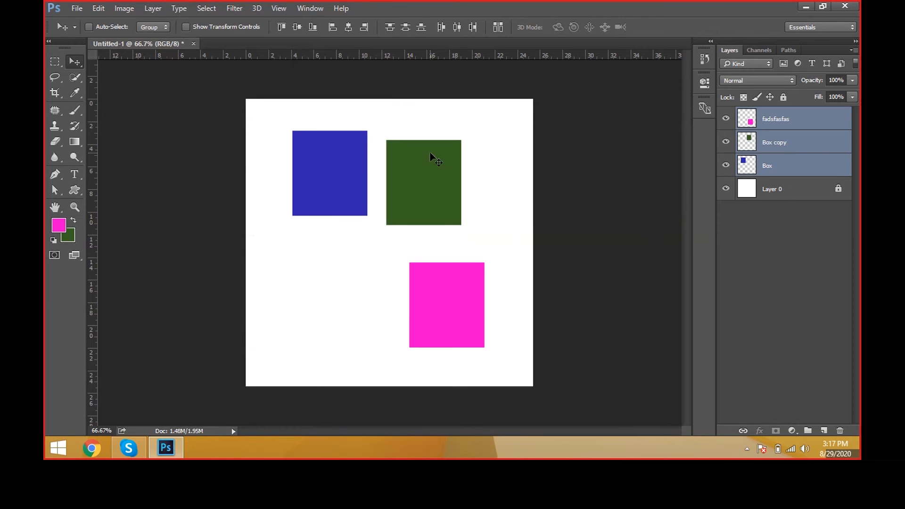
pyautogui.click(824, 165)
pyautogui.click(811, 138)
pyautogui.click(810, 120)
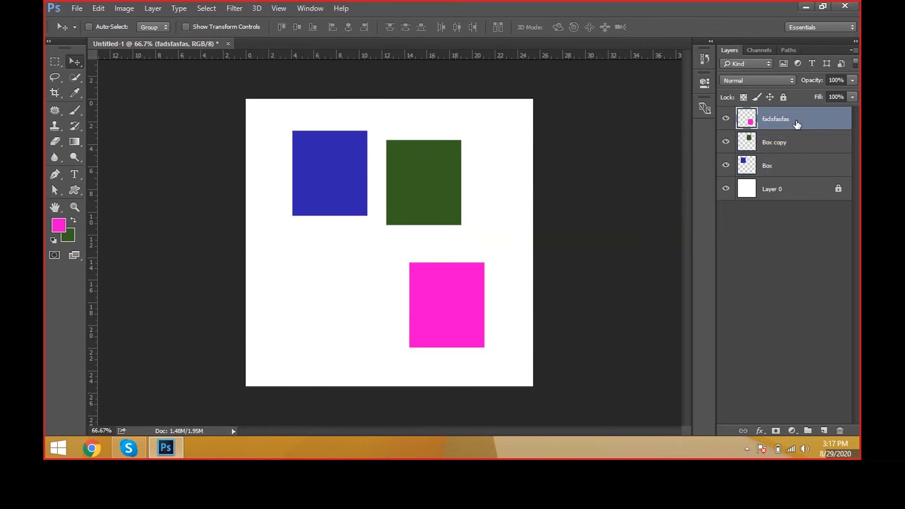
pyautogui.doubleClick(827, 122)
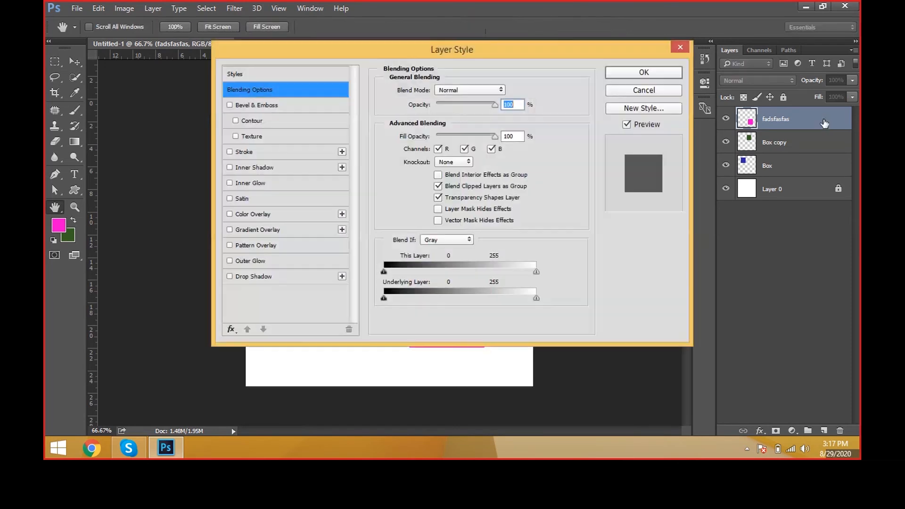
# Step: Add Bevel & Emboss to the pink box with nearly maximum depth, size 32 px and soften 16 px, keeping the canvas uncovered
pyautogui.moveTo(452, 49); pyautogui.dragTo(633, 95)
pyautogui.click(434, 152)
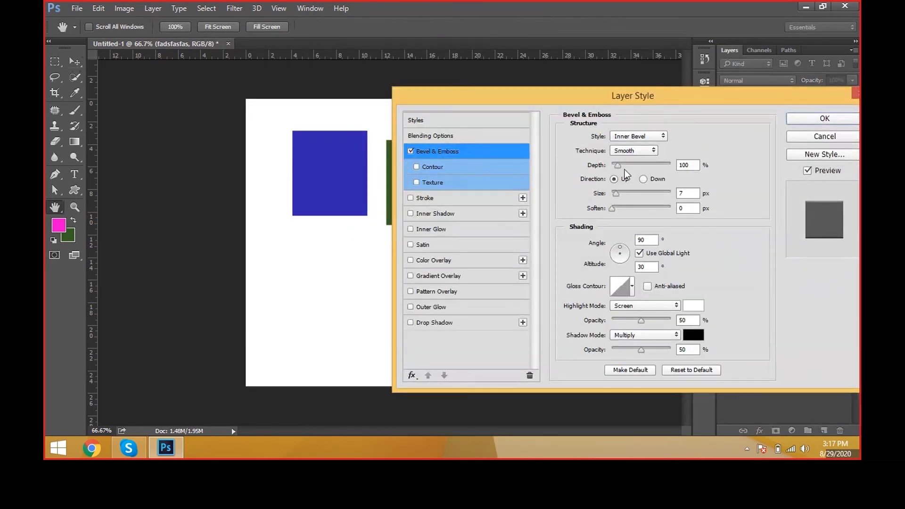
pyautogui.moveTo(618, 165); pyautogui.dragTo(657, 166)
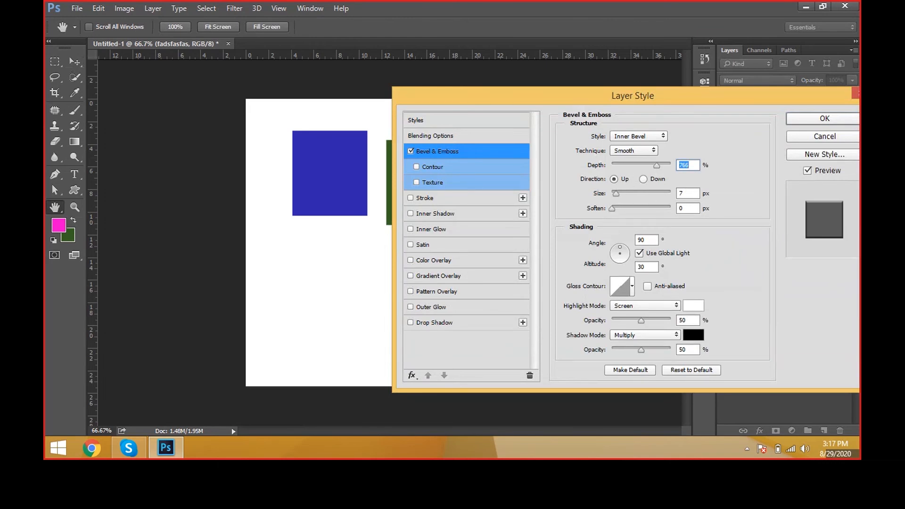
pyautogui.moveTo(633, 95); pyautogui.dragTo(760, 10)
pyautogui.moveTo(745, 109); pyautogui.dragTo(815, 131)
pyautogui.moveTo(784, 79); pyautogui.dragTo(798, 81)
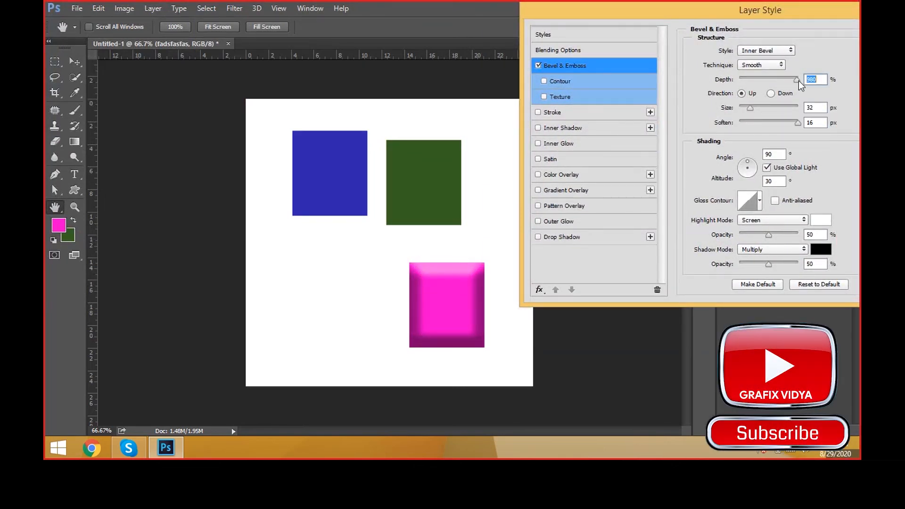
# Step: Enable Contour and Texture for the pink box's bevel, trying several texture patterns and settling on the white grid pattern
pyautogui.click(579, 81)
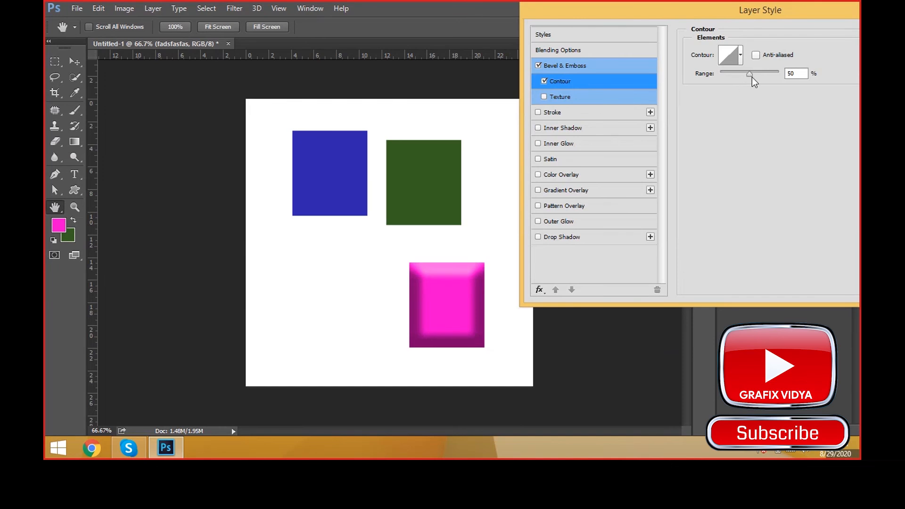
pyautogui.click(586, 96)
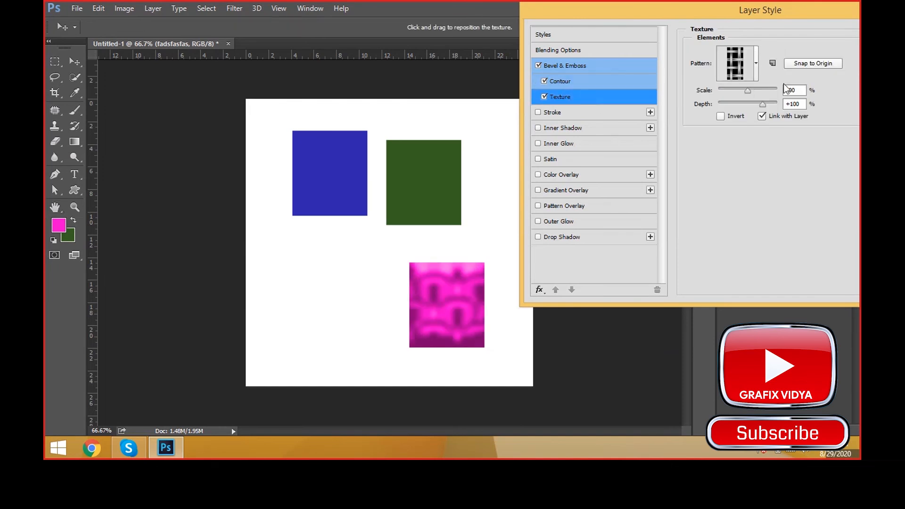
pyautogui.click(756, 68)
pyautogui.click(736, 121)
pyautogui.click(701, 149)
pyautogui.click(674, 138)
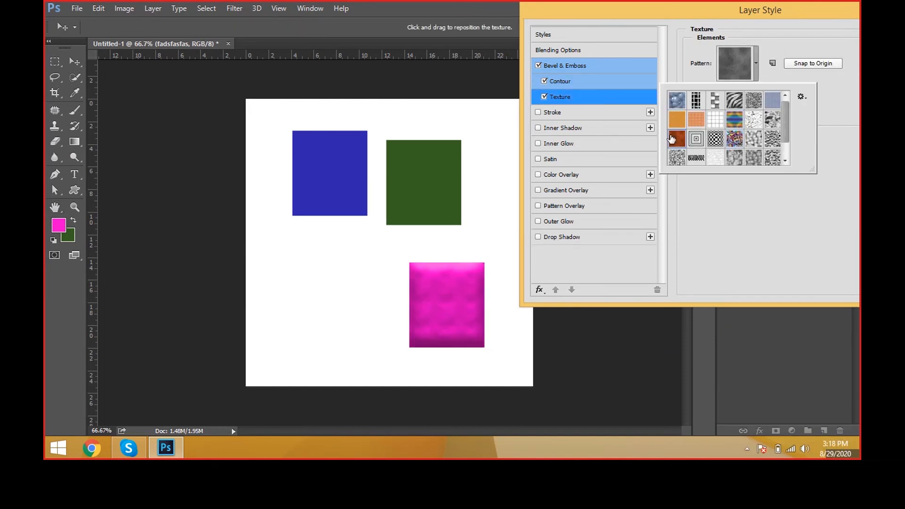
pyautogui.click(674, 121)
pyautogui.click(698, 107)
pyautogui.click(739, 106)
pyautogui.click(739, 138)
pyautogui.click(720, 146)
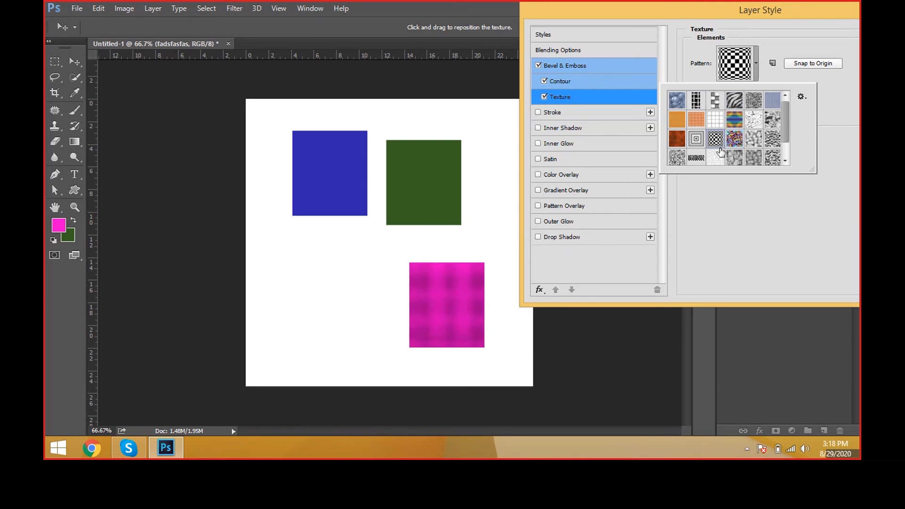
pyautogui.click(712, 161)
pyautogui.click(698, 159)
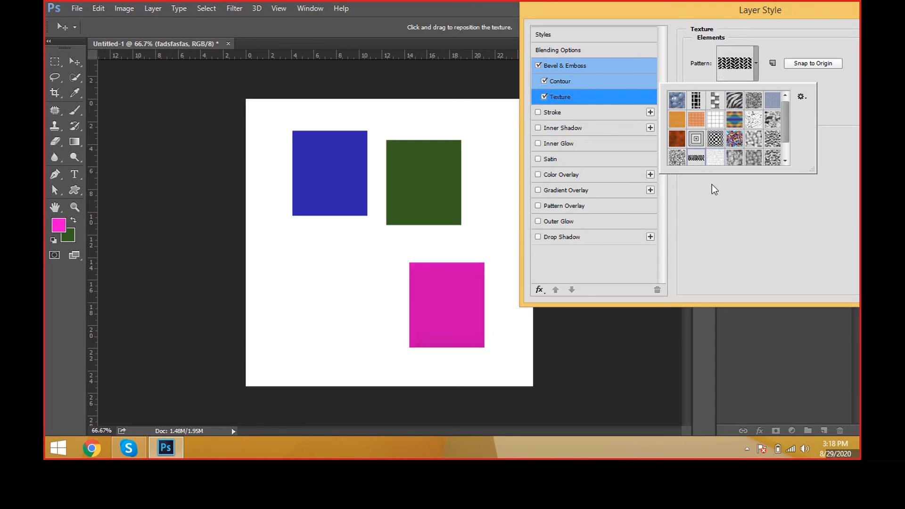
pyautogui.click(717, 121)
# Step: Add an outside Stroke to the pink box, colour it red and set its size to 27 px
pyautogui.click(579, 116)
pyautogui.click(579, 115)
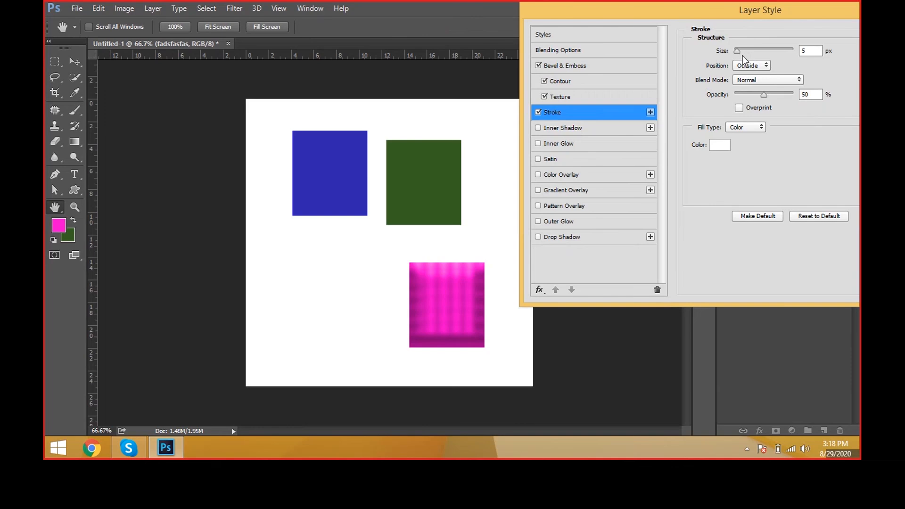
pyautogui.moveTo(743, 55); pyautogui.dragTo(760, 55)
pyautogui.click(720, 146)
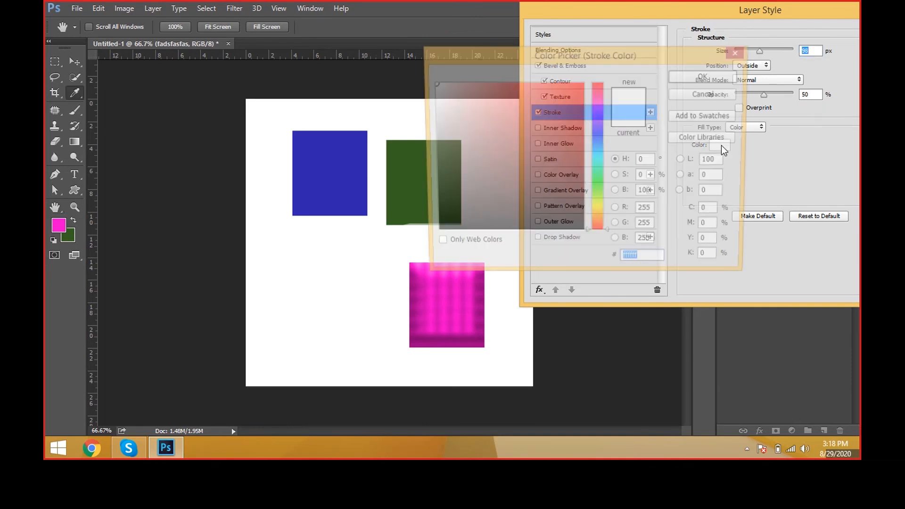
pyautogui.click(707, 75)
pyautogui.moveTo(759, 52); pyautogui.dragTo(745, 56)
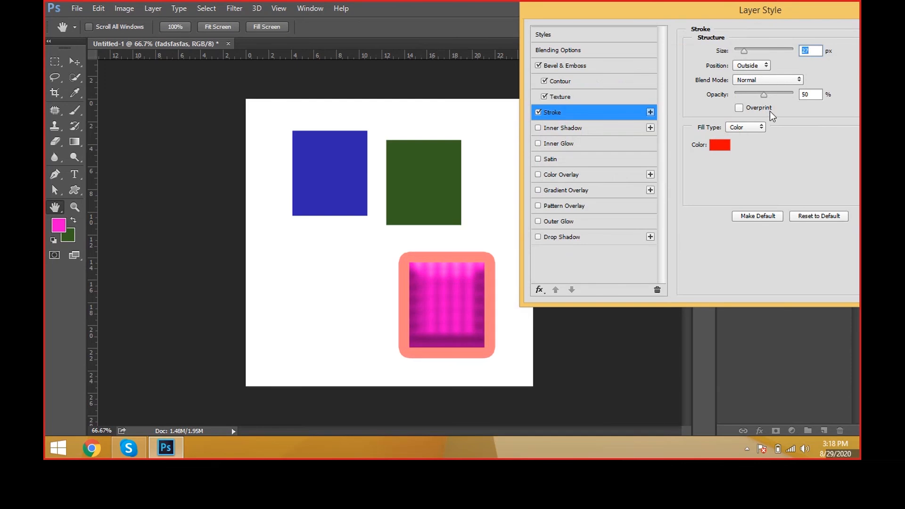
# Step: Raise the stroke's opacity to 100% and add an Inner Shadow with distance 39 px, choke 40% and size 117 px
pyautogui.moveTo(764, 94); pyautogui.dragTo(815, 97)
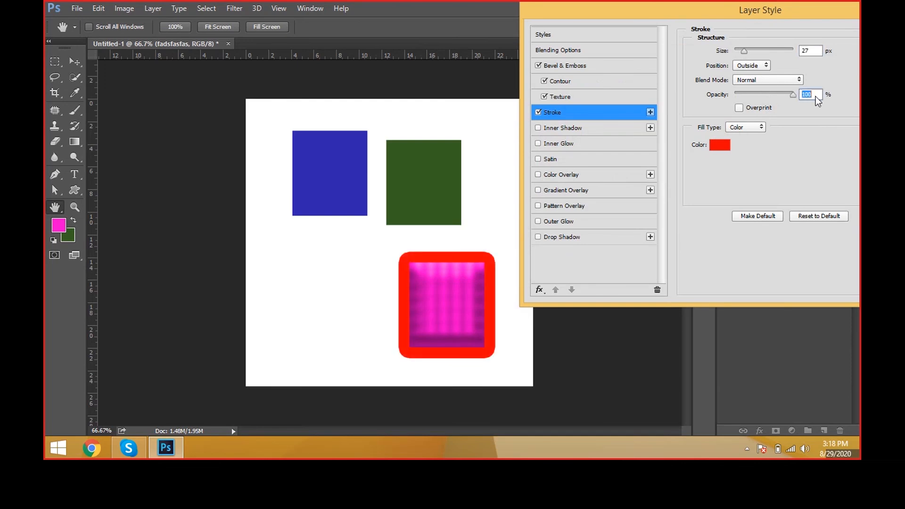
pyautogui.click(592, 131)
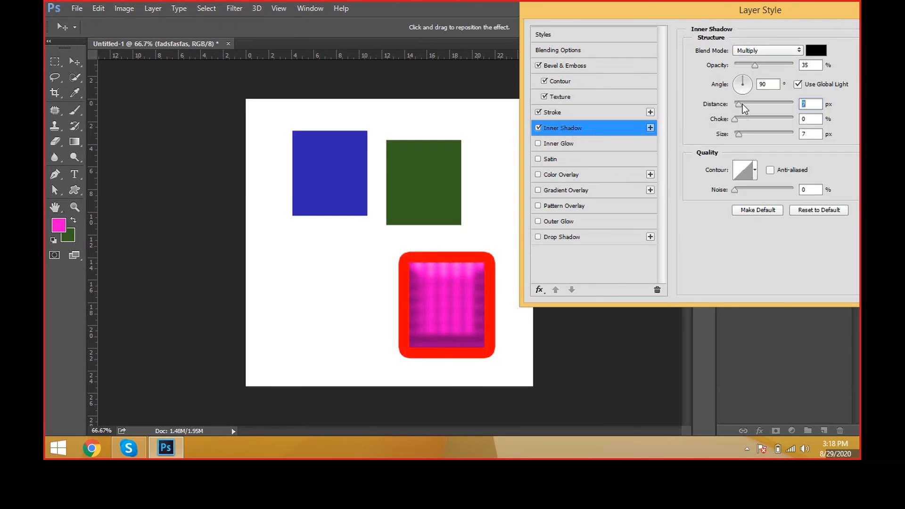
pyautogui.moveTo(743, 104); pyautogui.dragTo(764, 133)
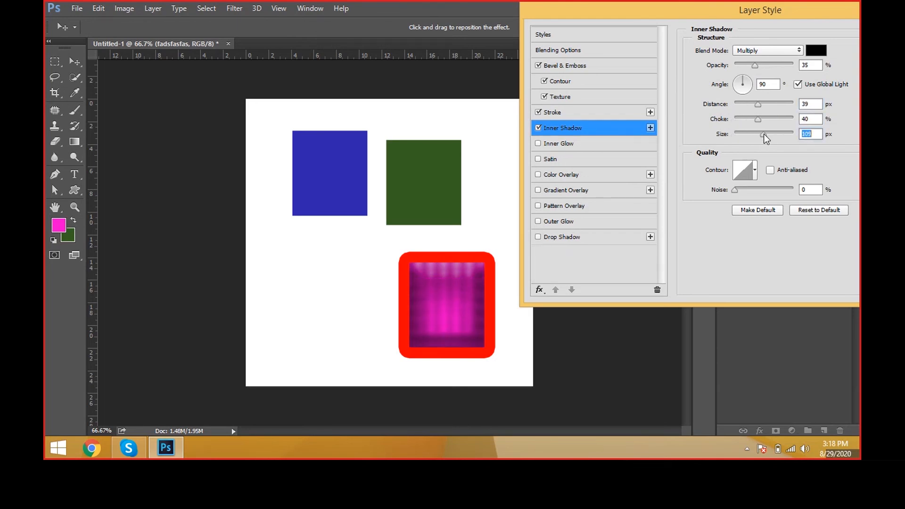
# Step: Try several contours for the pink box's Inner Shadow and settle on the descending rolling-slope contour
pyautogui.click(755, 169)
pyautogui.click(719, 205)
pyautogui.click(746, 204)
pyautogui.click(763, 203)
pyautogui.click(763, 215)
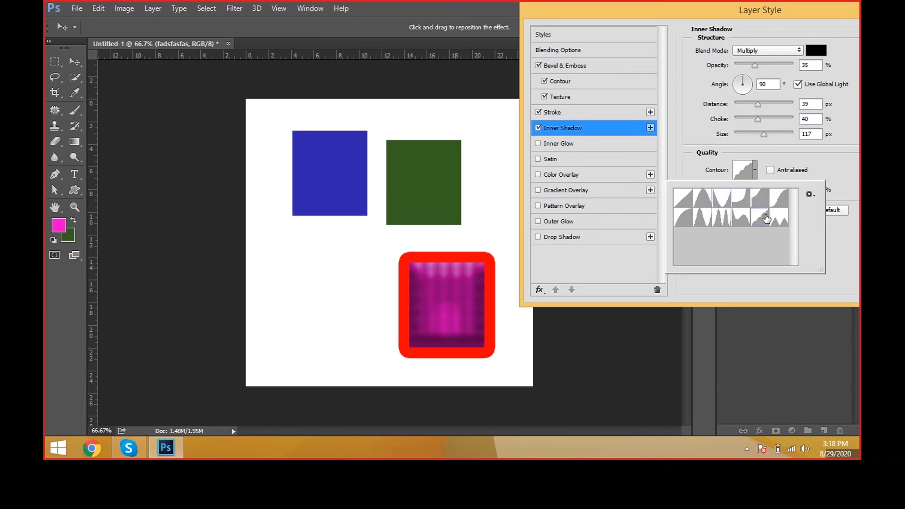
pyautogui.click(742, 218)
pyautogui.click(700, 226)
pyautogui.click(680, 225)
pyautogui.click(697, 201)
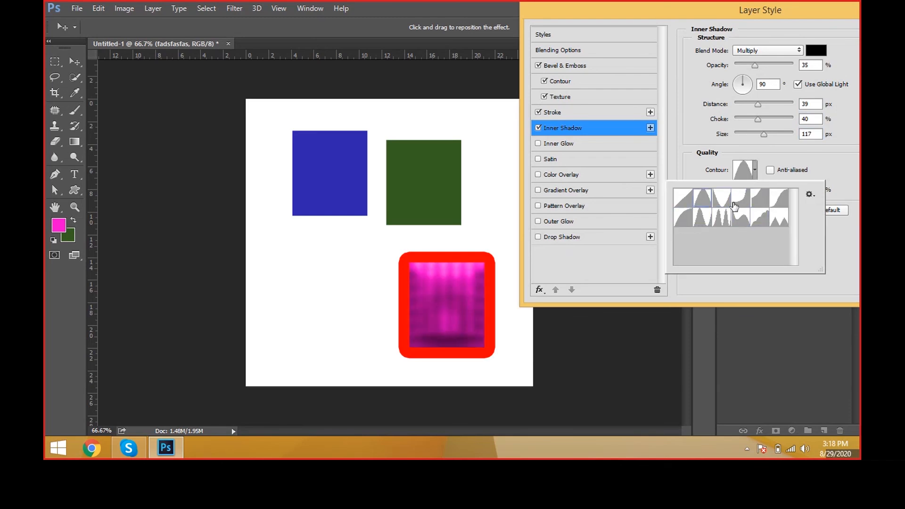
pyautogui.click(747, 217)
pyautogui.click(737, 286)
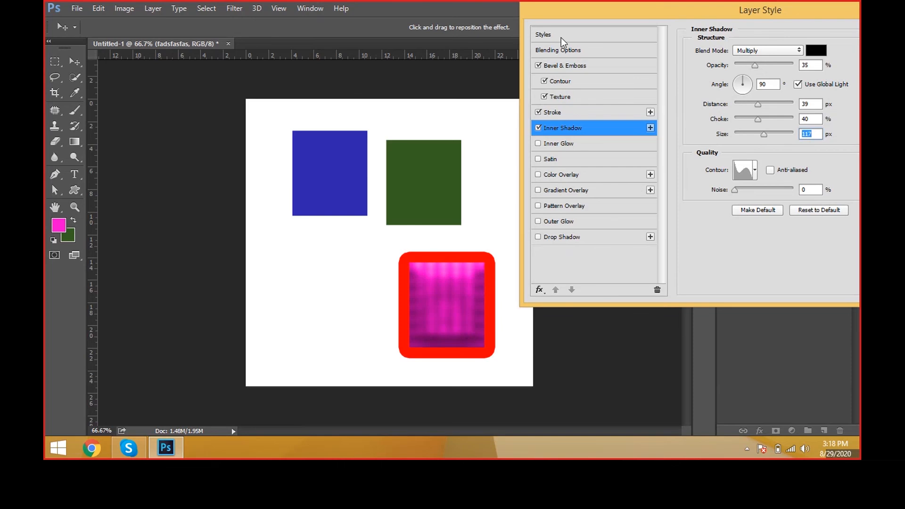
# Step: Add Inner Glow and Satin to the pink box with their default settings, keeping the canvas uncovered
pyautogui.moveTo(643, 12); pyautogui.dragTo(630, 28)
pyautogui.click(553, 160)
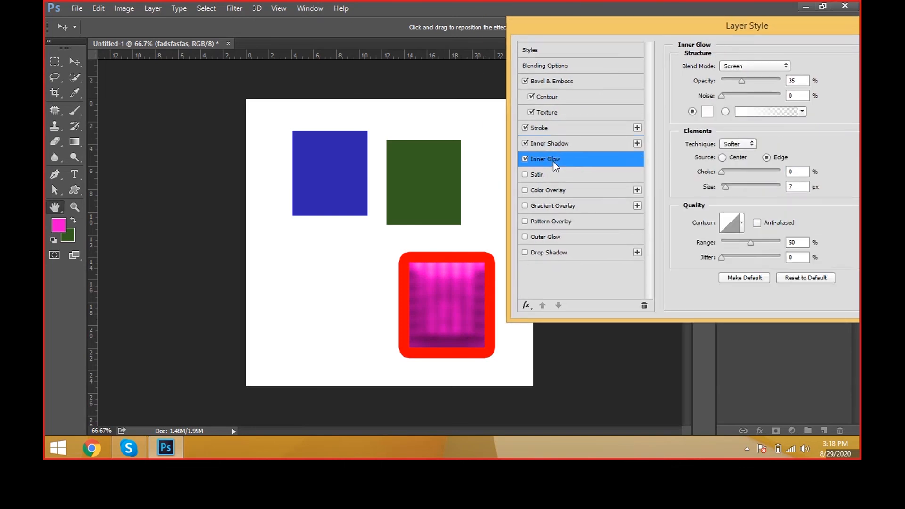
pyautogui.click(551, 177)
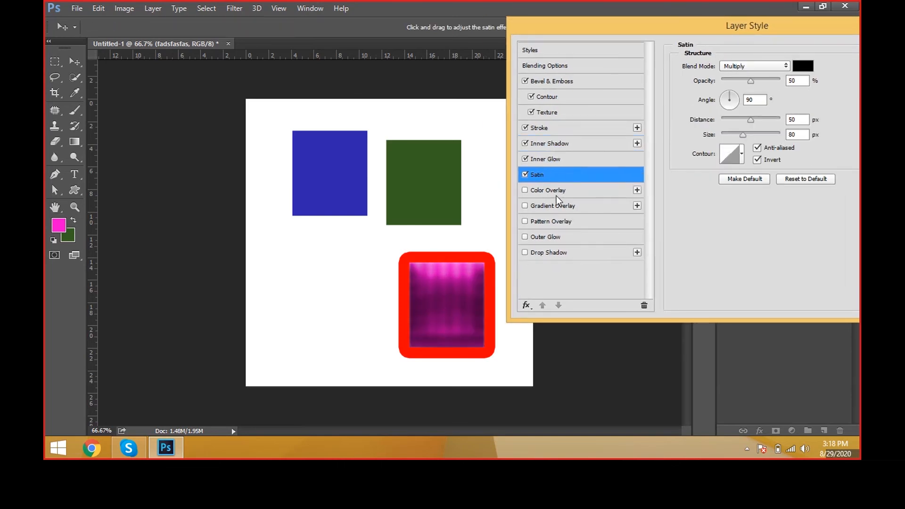
# Step: Add a Color Overlay to the pink box in orange-yellow ffba00
pyautogui.click(561, 190)
pyautogui.click(799, 67)
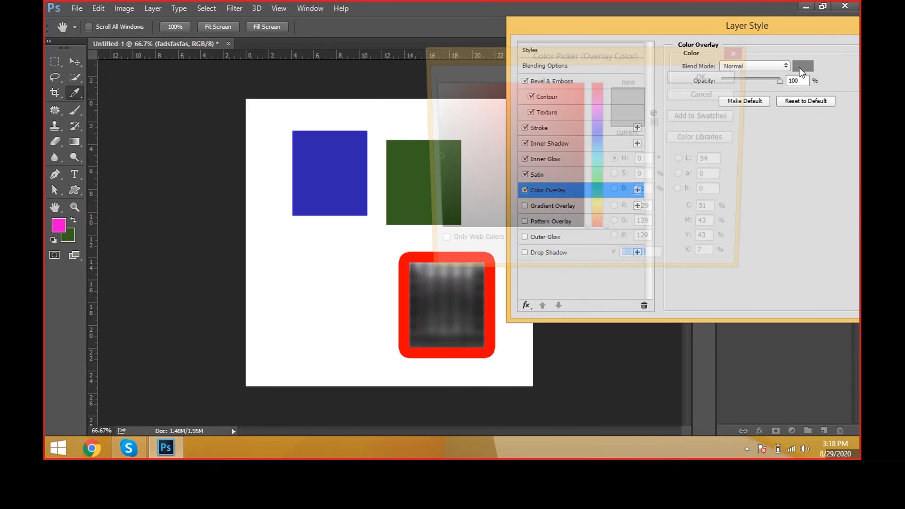
pyautogui.click(582, 84)
pyautogui.moveTo(600, 160); pyautogui.dragTo(602, 217)
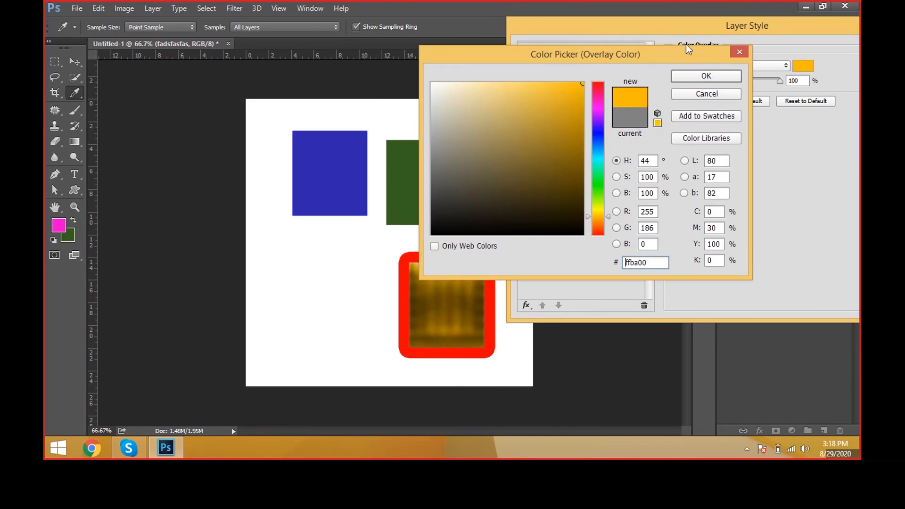
pyautogui.click(715, 72)
# Step: Enable Gradient Overlay on the pink box and turn off all its other effects, including the stroke, bevel and texture
pyautogui.click(597, 208)
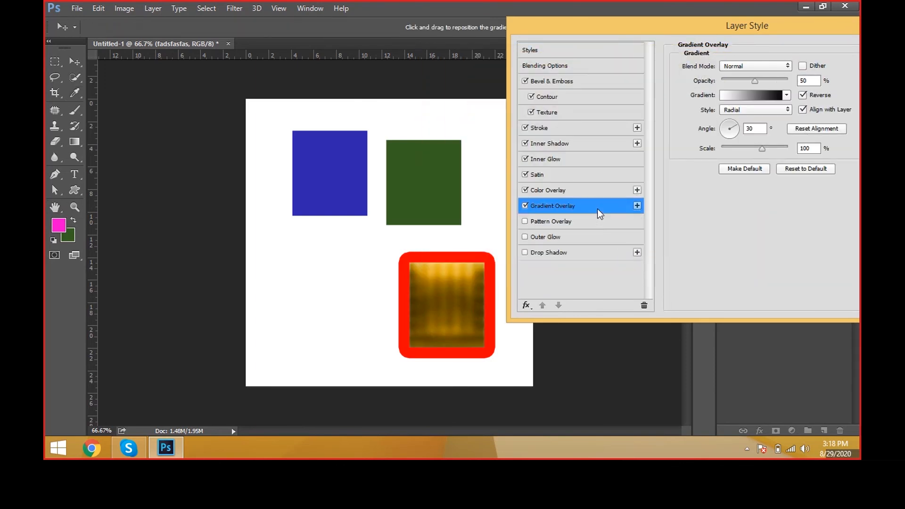
pyautogui.click(525, 190)
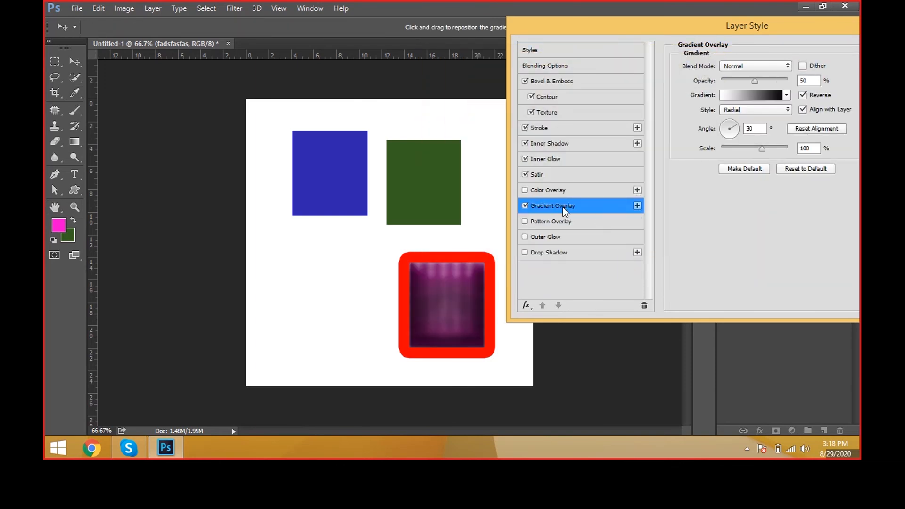
pyautogui.click(525, 175)
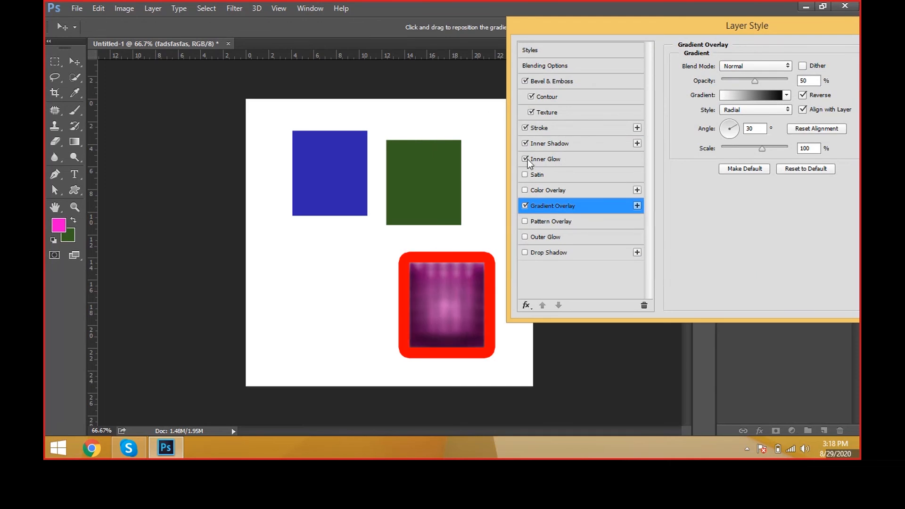
pyautogui.click(525, 159)
pyautogui.click(525, 143)
pyautogui.click(525, 127)
pyautogui.click(530, 113)
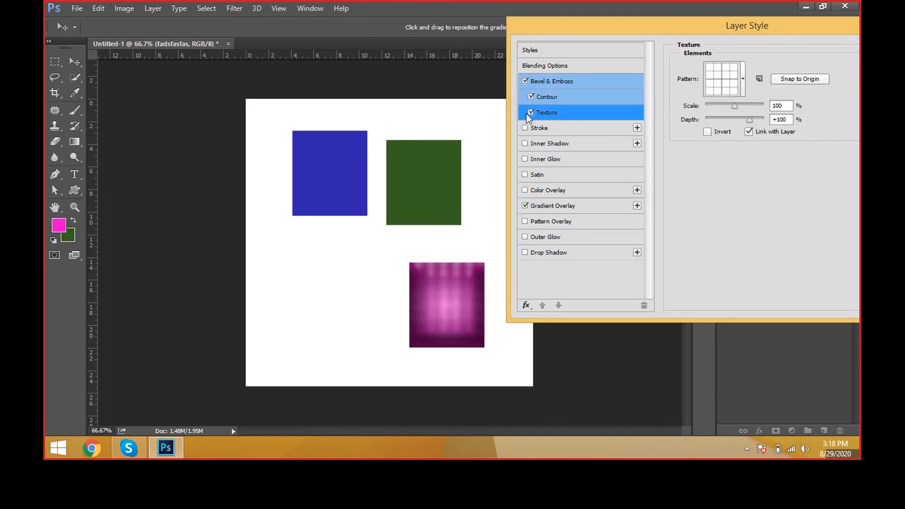
pyautogui.click(530, 113)
pyautogui.click(525, 81)
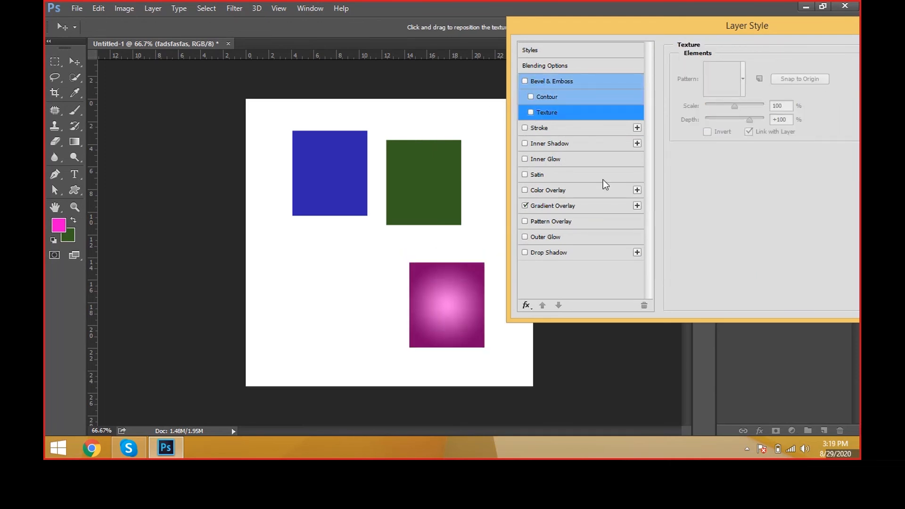
# Step: Try several gradients for the pink box's Gradient Overlay and settle on the transparent rainbow preset
pyautogui.click(559, 206)
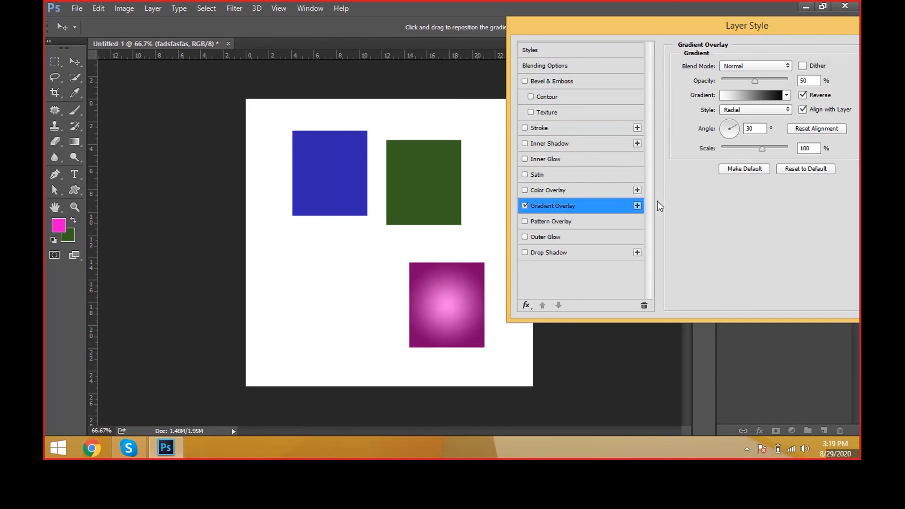
pyautogui.click(785, 96)
pyautogui.click(752, 118)
pyautogui.click(771, 119)
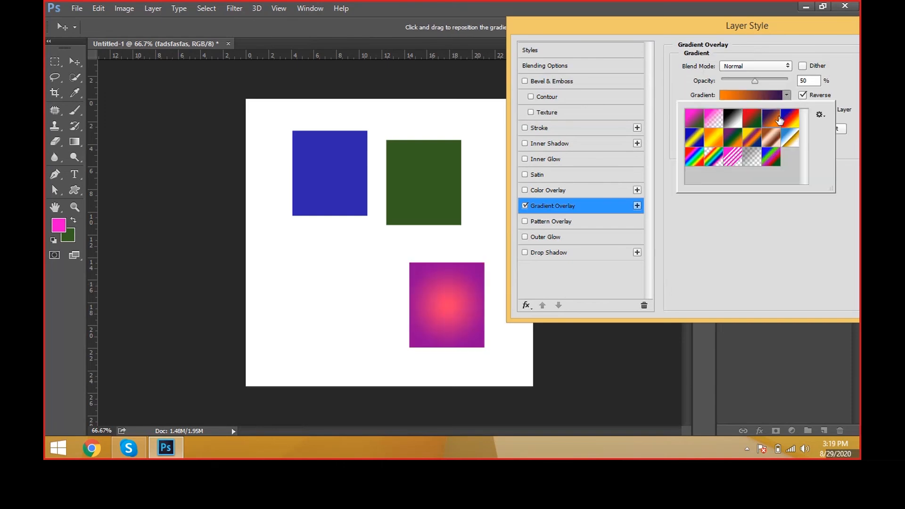
pyautogui.click(750, 159)
pyautogui.click(719, 163)
pyautogui.click(735, 162)
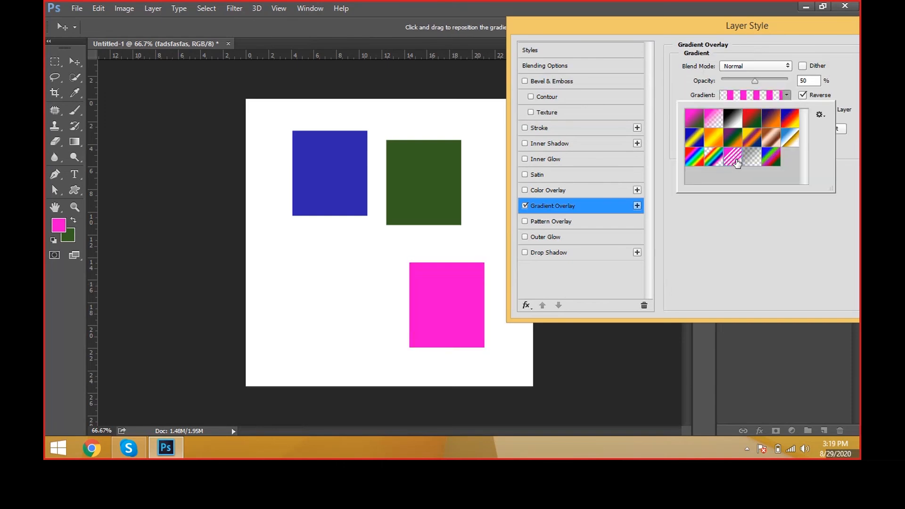
pyautogui.click(713, 163)
pyautogui.click(693, 282)
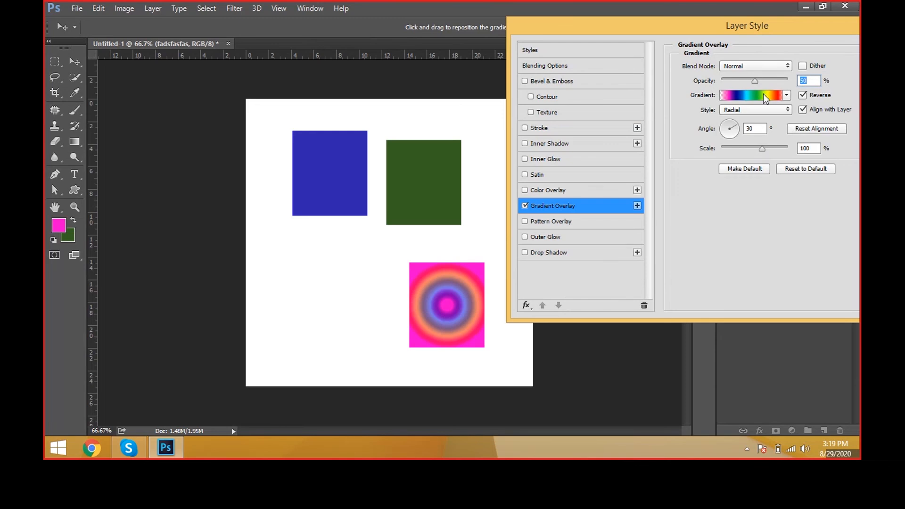
# Step: Set the Gradient Overlay to 100% opacity, Linear style, a 117° angle and 109% scale
pyautogui.moveTo(755, 80); pyautogui.dragTo(791, 83)
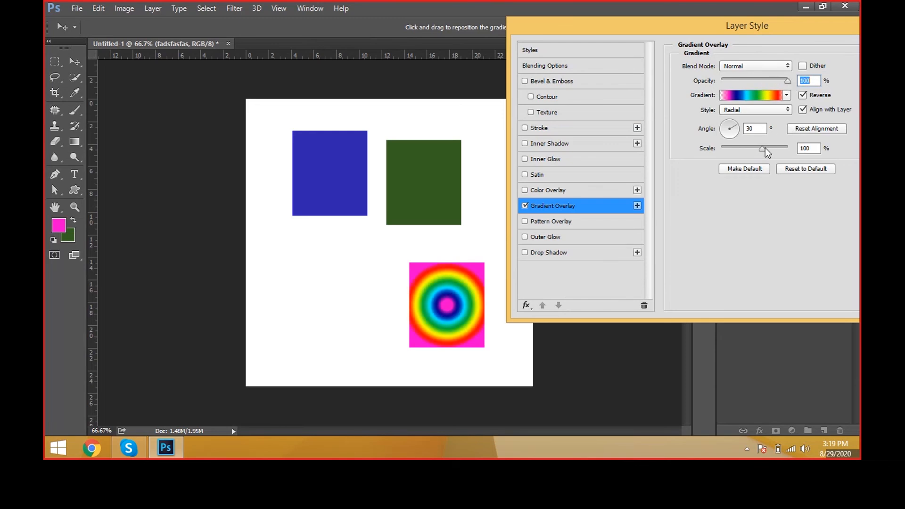
pyautogui.moveTo(763, 148); pyautogui.dragTo(725, 122)
pyautogui.click(754, 109)
pyautogui.click(747, 121)
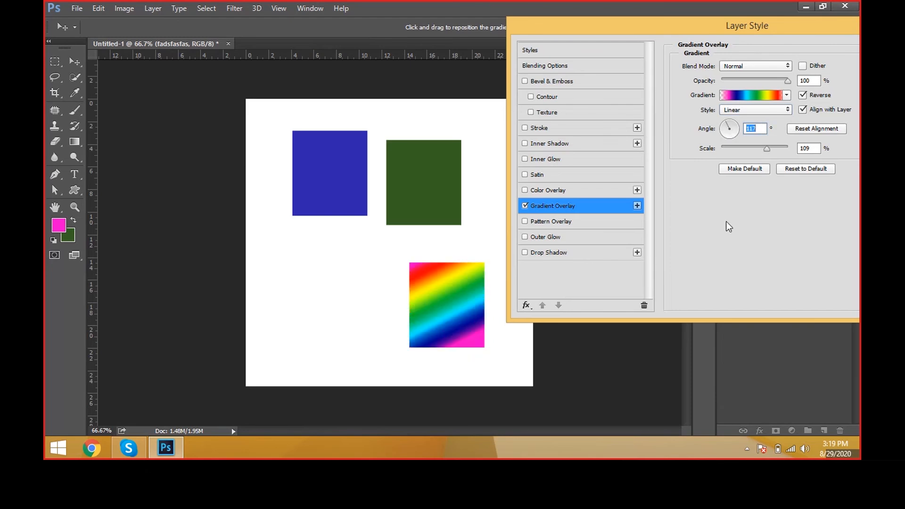
# Step: Re-enable Bevel & Emboss on the box with a slightly larger size and apply the double-peaked Contour after trying others
pyautogui.click(581, 81)
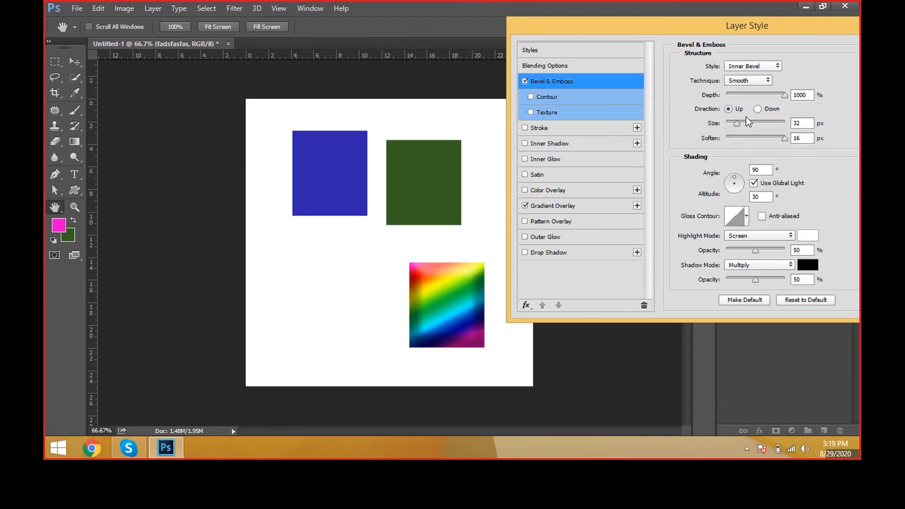
pyautogui.moveTo(737, 124)
pyautogui.mouseDown()
pyautogui.moveTo(753, 126)
pyautogui.moveTo(740, 125)
pyautogui.mouseUp()
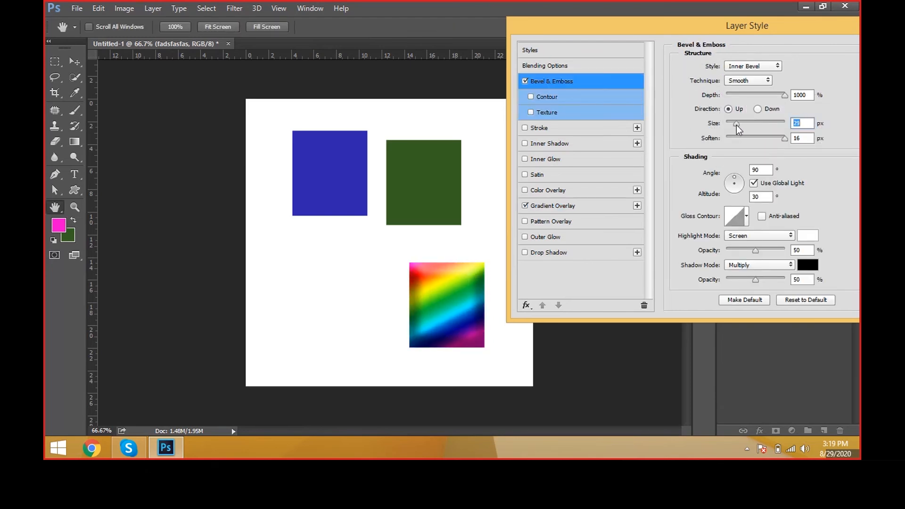
pyautogui.click(553, 93)
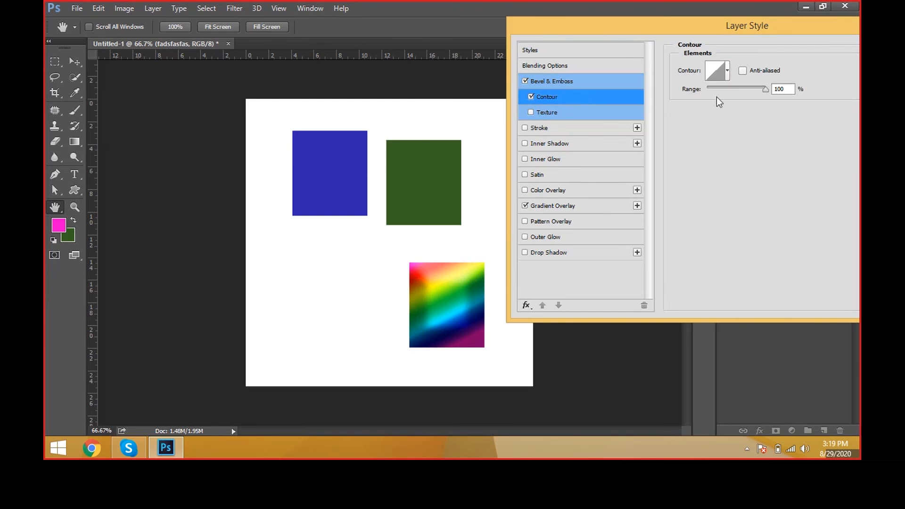
pyautogui.click(727, 70)
pyautogui.click(715, 101)
pyautogui.click(733, 100)
pyautogui.click(733, 118)
pyautogui.click(695, 120)
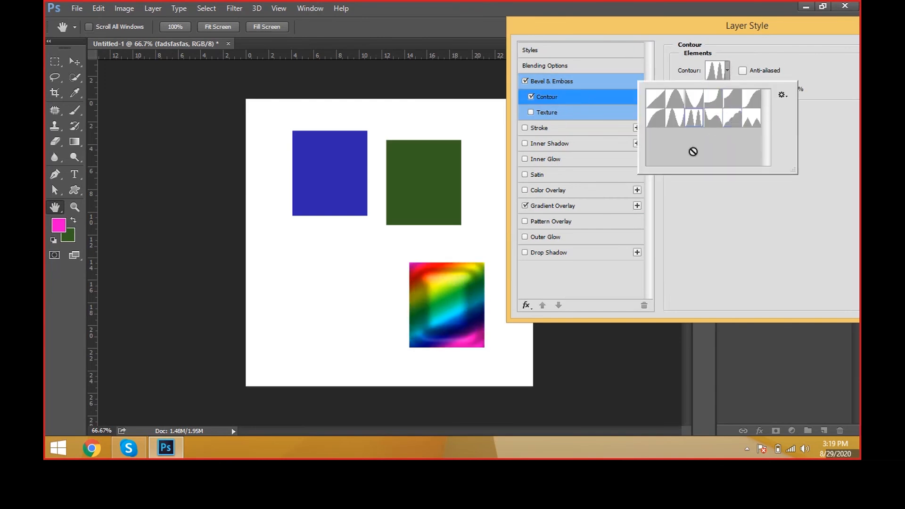
pyautogui.click(728, 234)
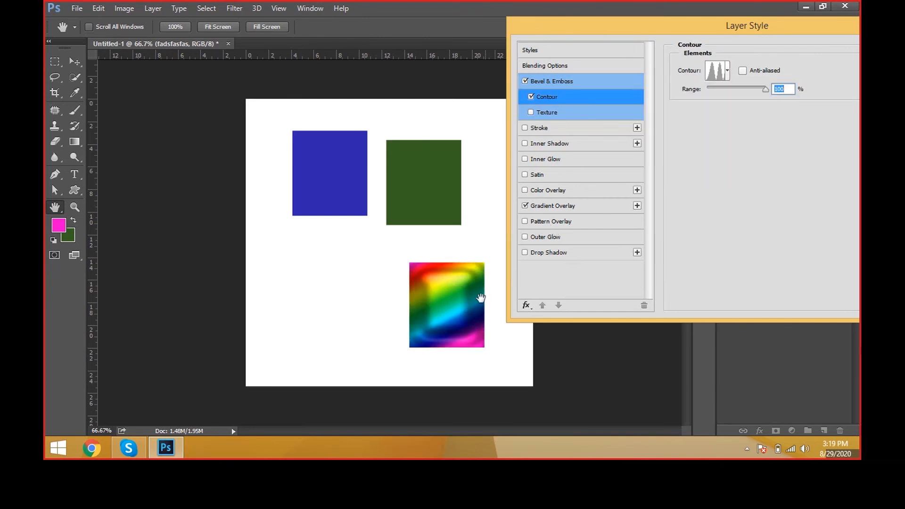
# Step: Replace the Gradient Overlay with a Pattern Overlay, trying several patterns, settling on the orange wood grain and scaling it to 443%
pyautogui.click(525, 206)
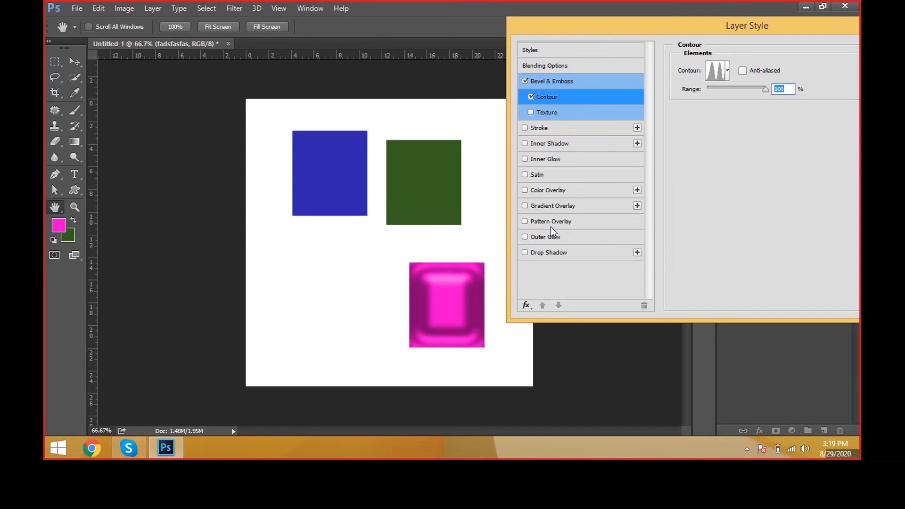
pyautogui.click(551, 227)
pyautogui.click(759, 108)
pyautogui.click(735, 164)
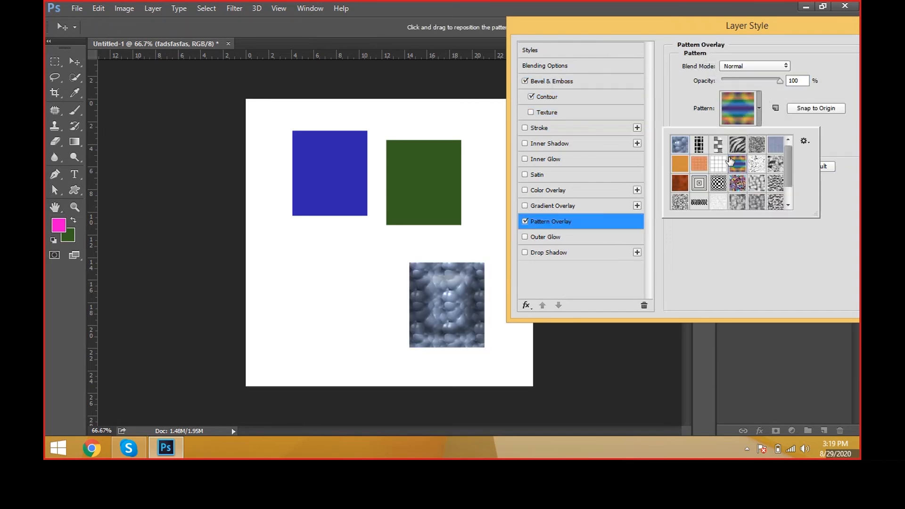
pyautogui.click(717, 186)
pyautogui.click(681, 198)
pyautogui.click(680, 165)
pyautogui.click(700, 149)
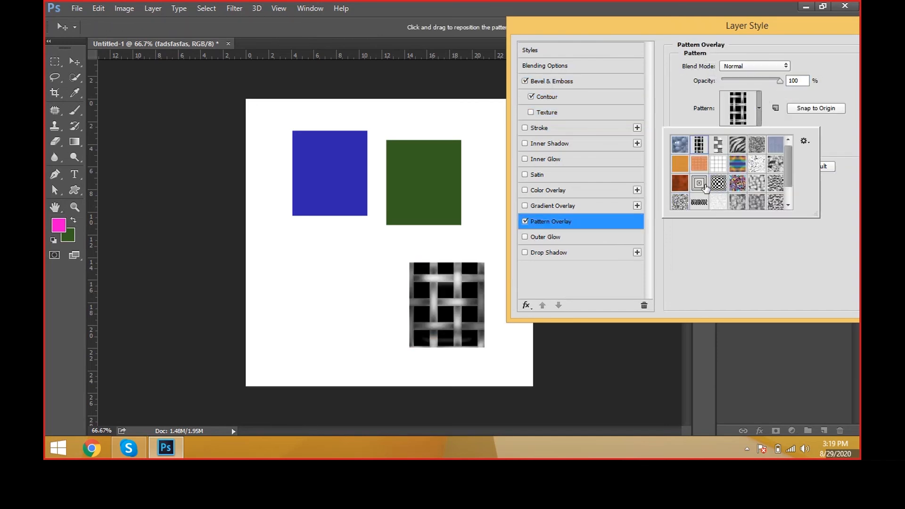
pyautogui.click(700, 184)
pyautogui.click(680, 164)
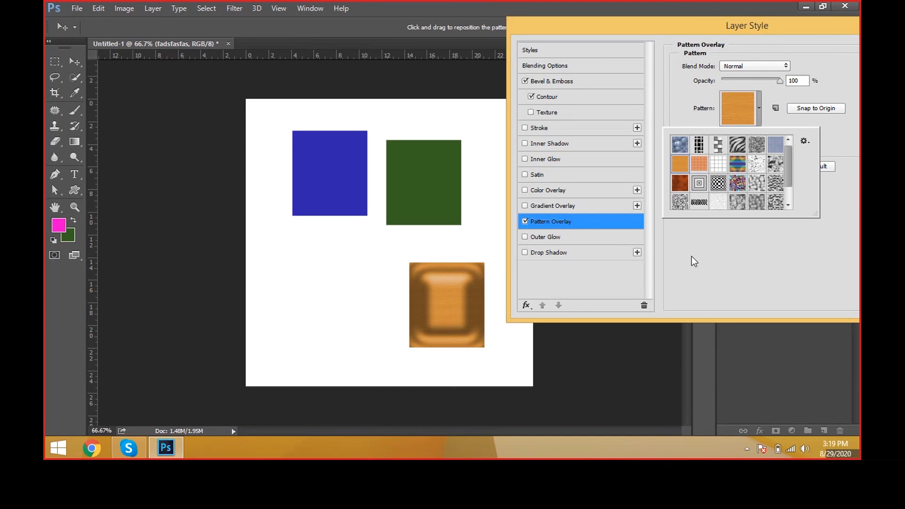
pyautogui.click(690, 302)
pyautogui.moveTo(750, 135); pyautogui.dragTo(762, 135)
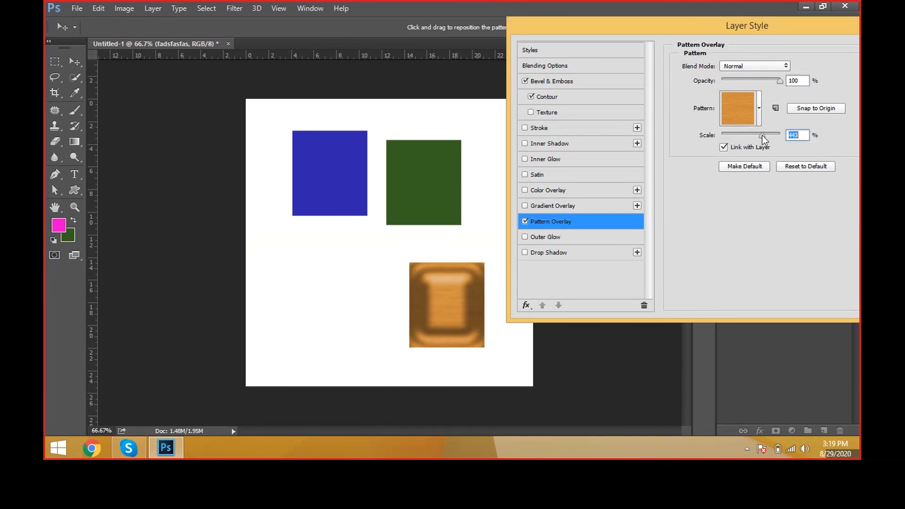
# Step: Add an Outer Glow to the wood-grain box in red, with Normal blend mode, maximum opacity and a larger size
pyautogui.click(561, 241)
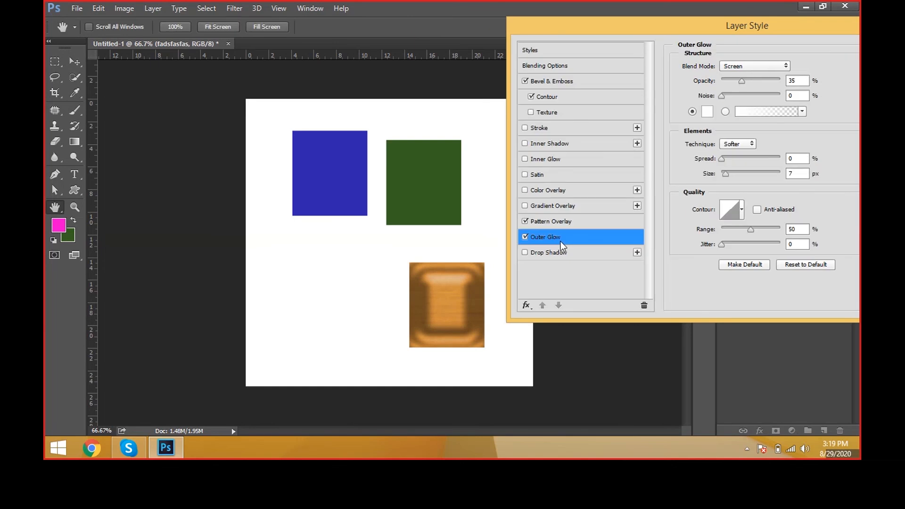
pyautogui.click(711, 114)
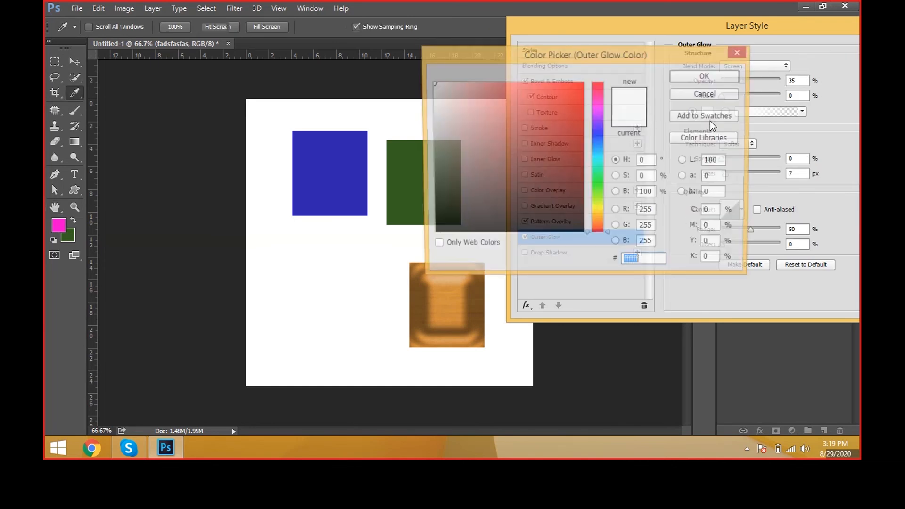
pyautogui.moveTo(582, 91); pyautogui.dragTo(612, 91)
pyautogui.click(706, 76)
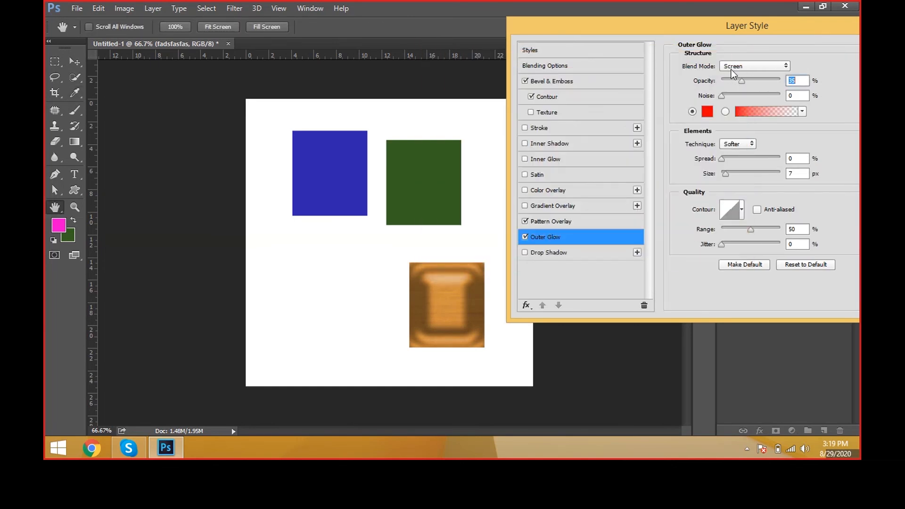
pyautogui.click(731, 70)
pyautogui.click(730, 72)
pyautogui.click(726, 172)
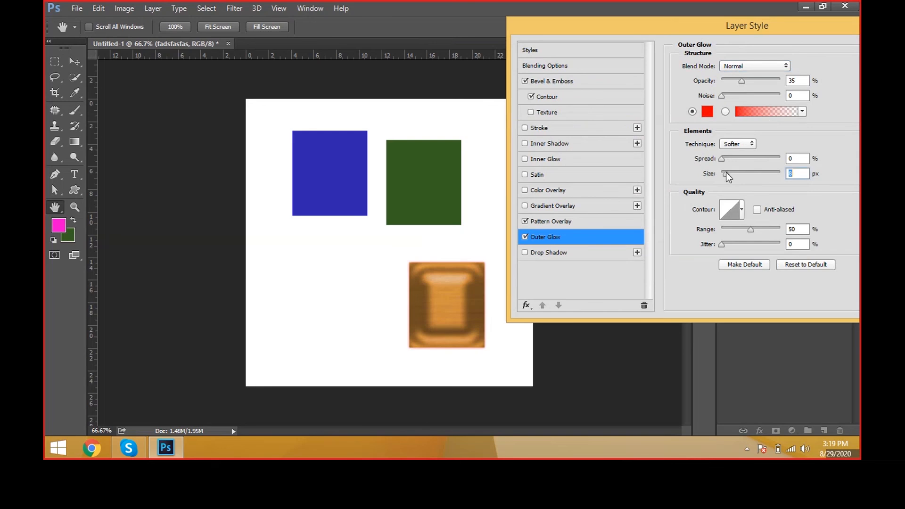
pyautogui.moveTo(726, 171); pyautogui.dragTo(736, 171)
pyautogui.moveTo(742, 81); pyautogui.dragTo(781, 82)
pyautogui.moveTo(733, 173); pyautogui.dragTo(743, 151)
# Step: Add a Drop Shadow to the box with 100% opacity, 75 px distance and 62 px size
pyautogui.click(563, 255)
pyautogui.moveTo(726, 120); pyautogui.dragTo(758, 121)
pyautogui.moveTo(764, 80); pyautogui.dragTo(804, 84)
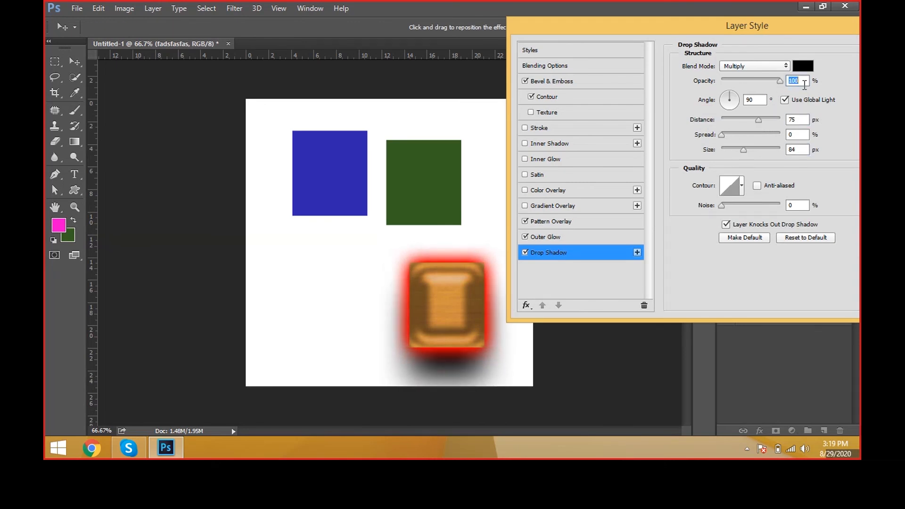
pyautogui.moveTo(743, 150); pyautogui.dragTo(738, 149)
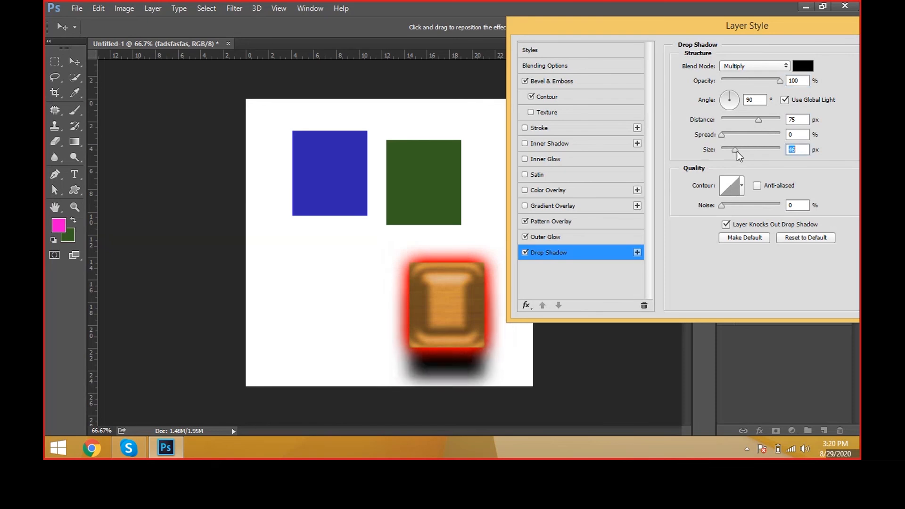
# Step: Try several contours for the Drop Shadow, return to the linear contour and apply the layer style
pyautogui.click(742, 186)
pyautogui.click(707, 232)
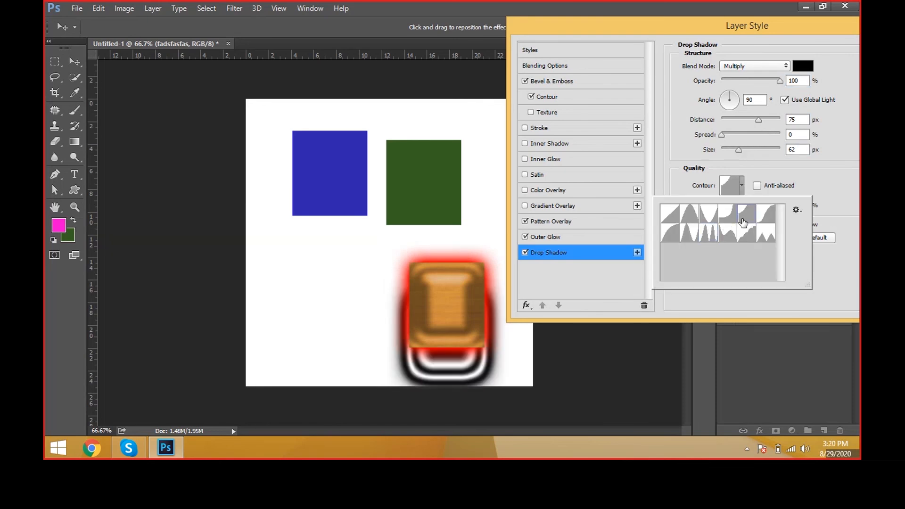
pyautogui.click(747, 232)
pyautogui.click(670, 235)
pyautogui.click(670, 221)
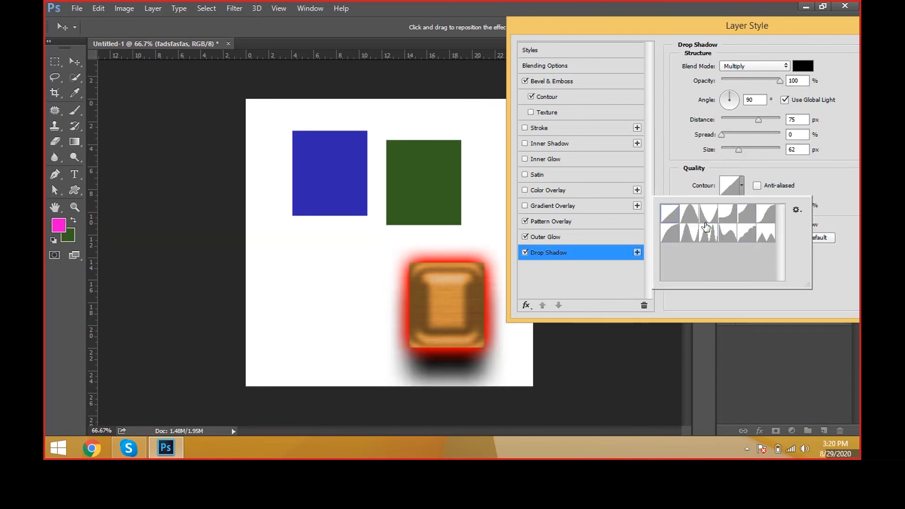
pyautogui.click(733, 216)
pyautogui.click(746, 237)
pyautogui.click(760, 237)
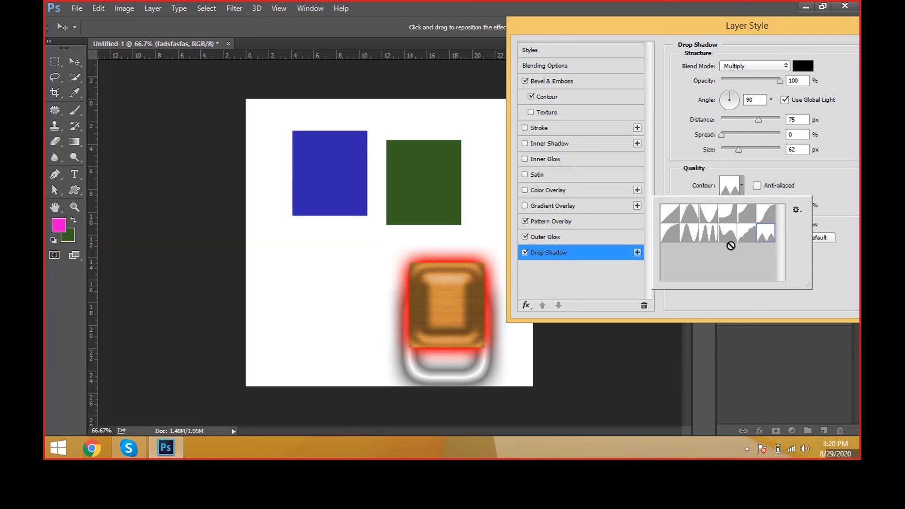
pyautogui.click(707, 238)
pyautogui.click(670, 234)
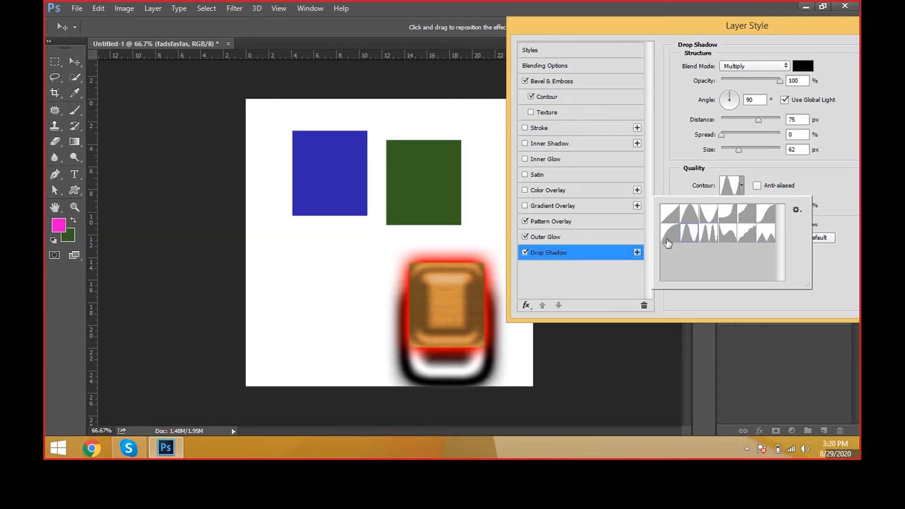
pyautogui.click(670, 214)
pyautogui.click(830, 189)
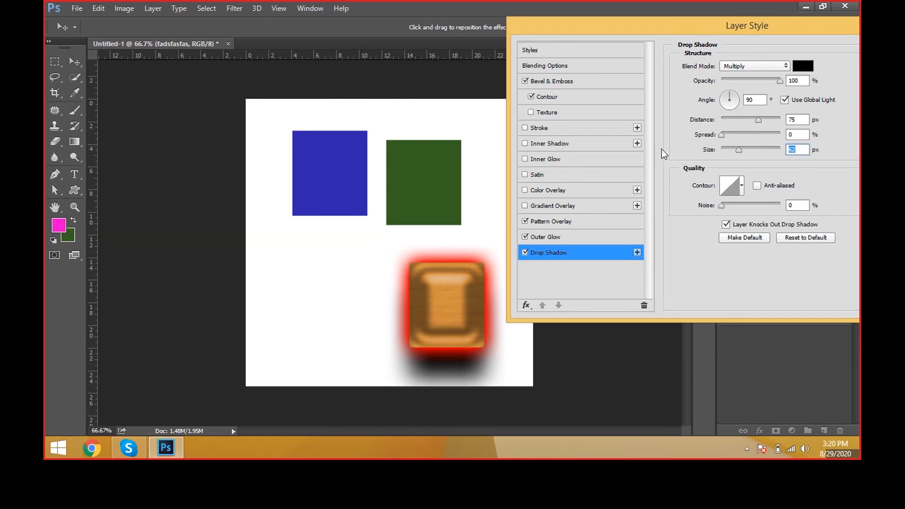
pyautogui.moveTo(580, 32); pyautogui.dragTo(370, 59)
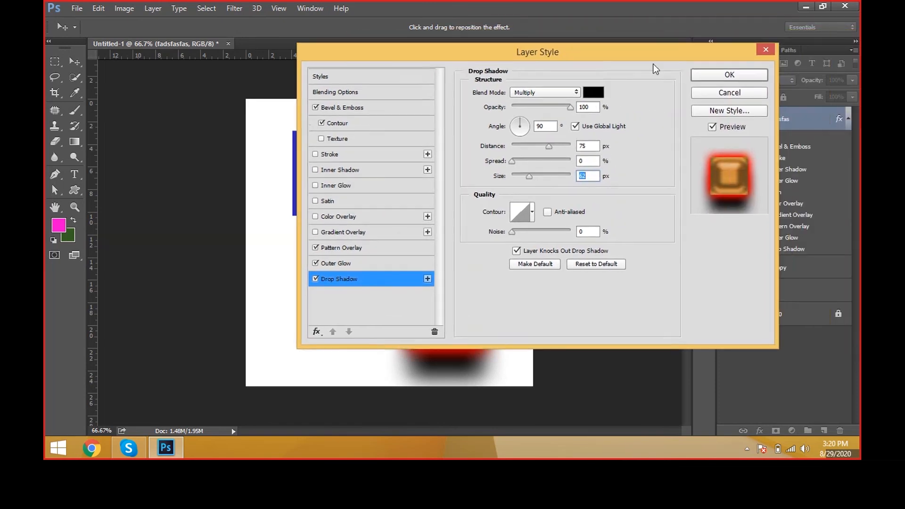
pyautogui.click(728, 75)
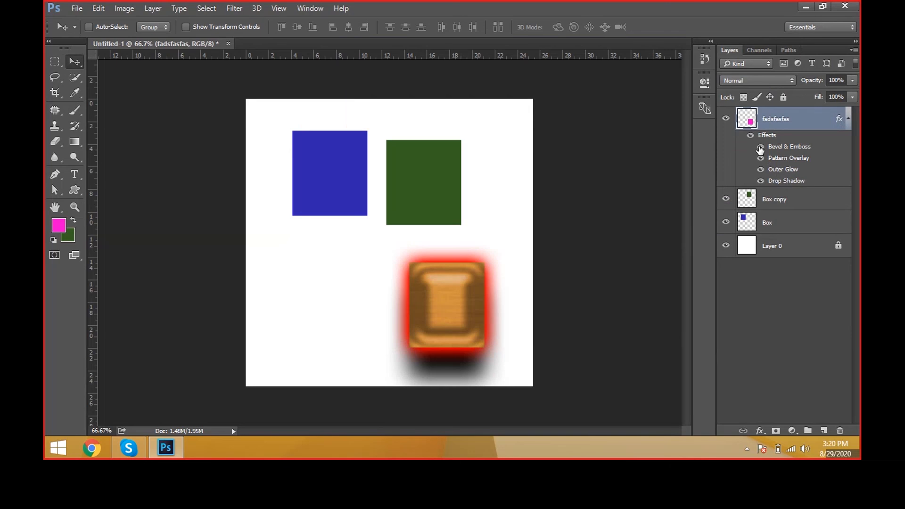
# Step: Hide the Bevel & Emboss, Pattern Overlay, Outer Glow and Drop Shadow effects of the fadsfasfas layer one by one
pyautogui.click(760, 148)
pyautogui.click(760, 148)
pyautogui.click(760, 148)
pyautogui.click(760, 158)
pyautogui.click(761, 169)
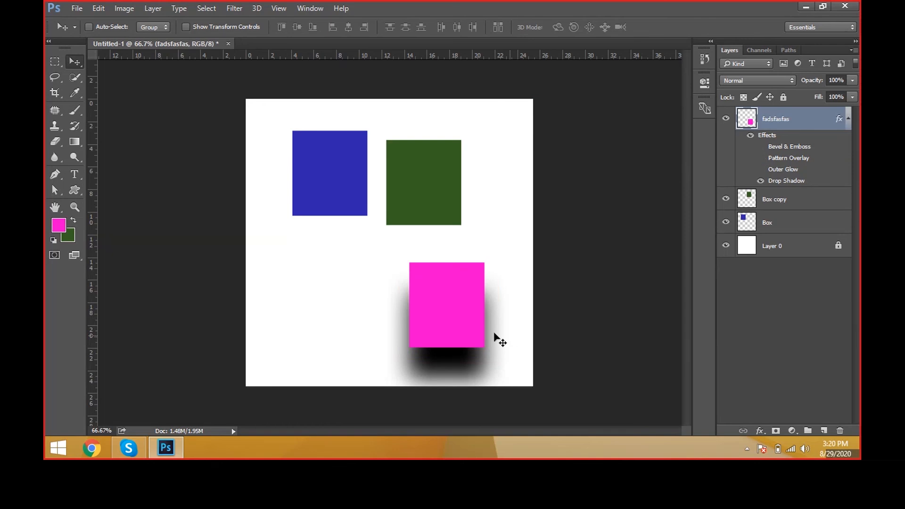
pyautogui.click(760, 181)
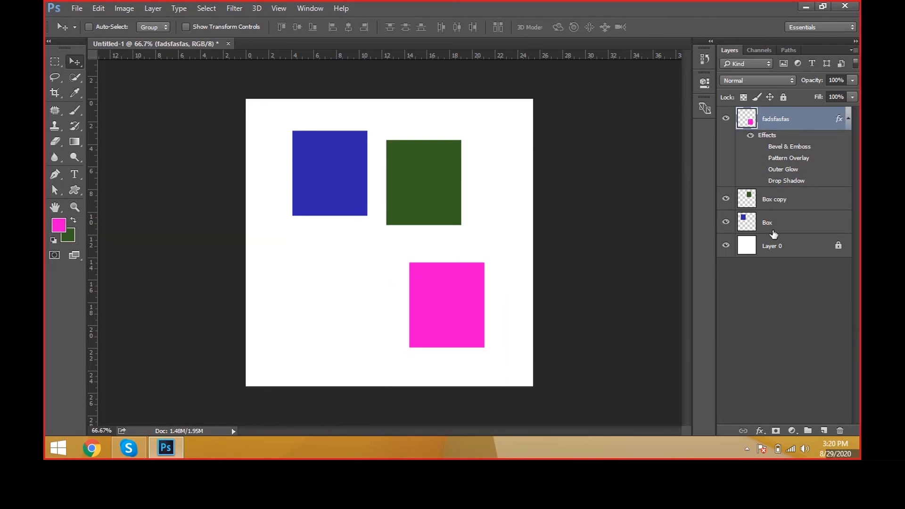
# Step: Show all four effects of the fadsfasfas layer again
pyautogui.click(760, 147)
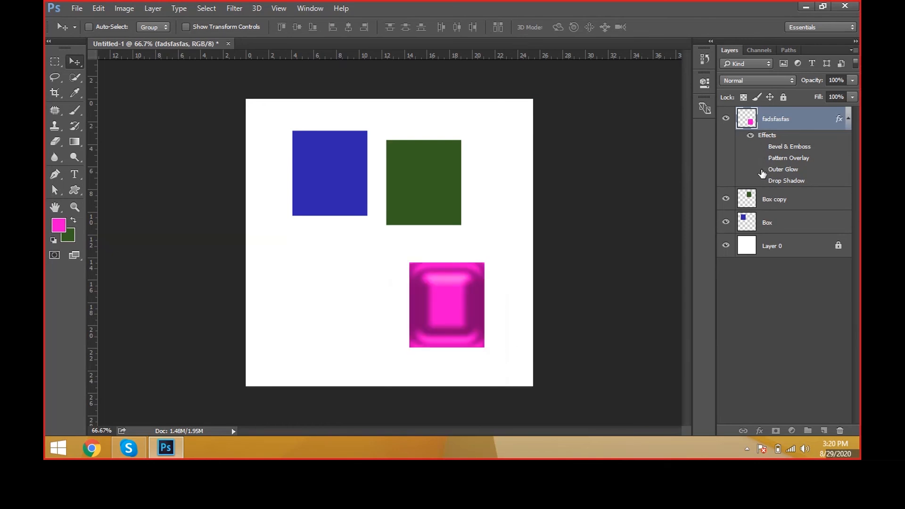
pyautogui.click(761, 158)
pyautogui.moveTo(761, 170); pyautogui.dragTo(760, 181)
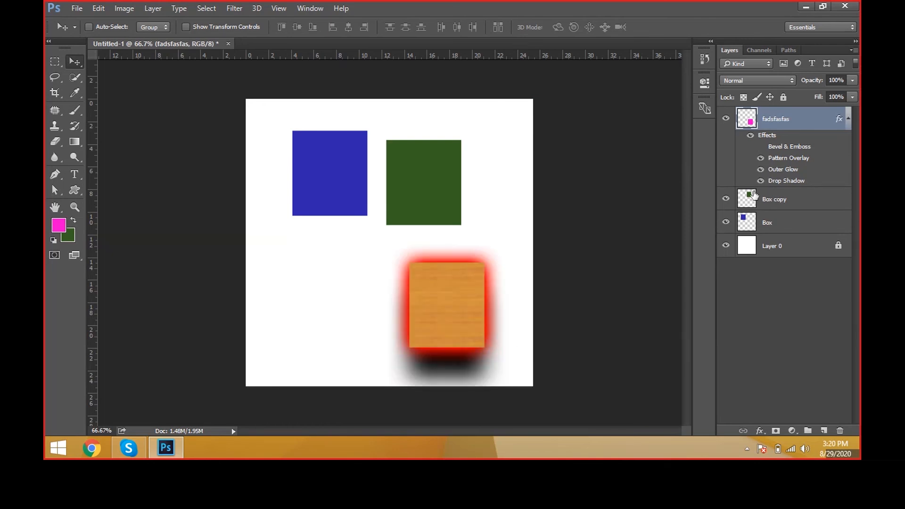
pyautogui.click(760, 146)
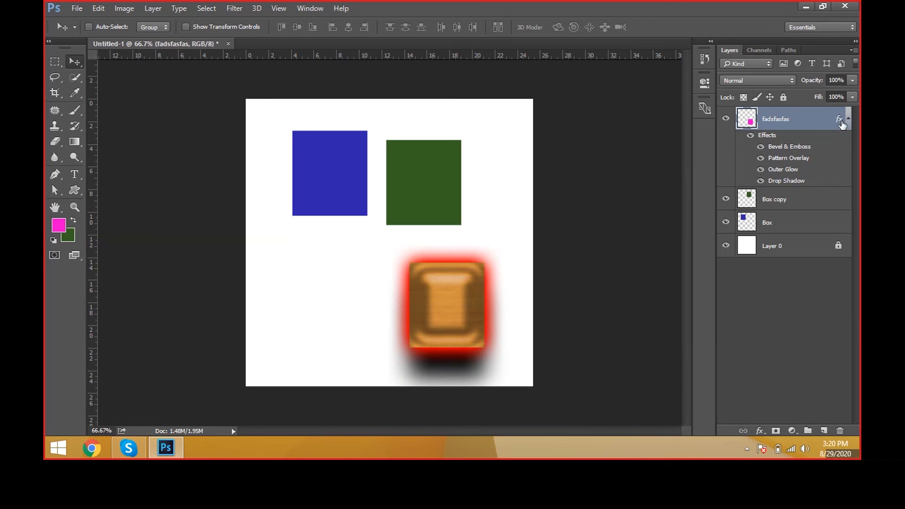
# Step: Clear the layer style from the fadsfasfas layer and move the pink box directly below the blue box
pyautogui.rightClick(814, 125)
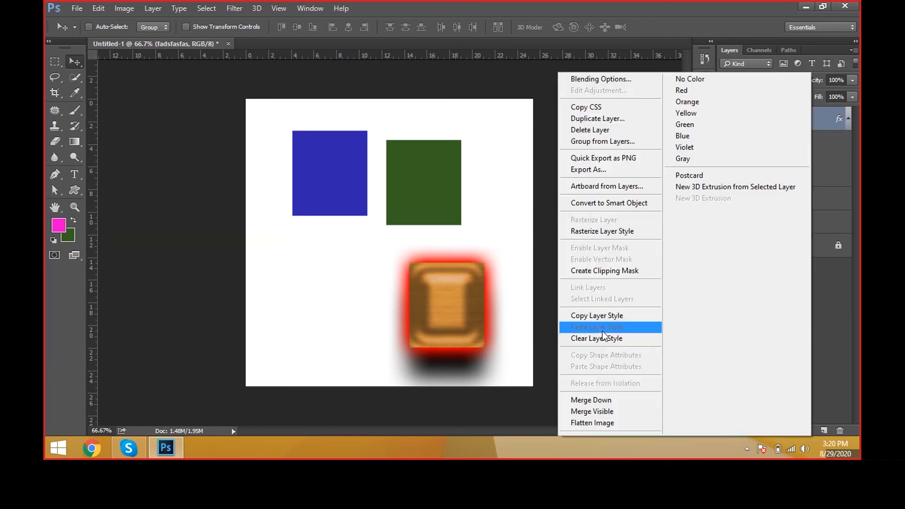
pyautogui.click(616, 341)
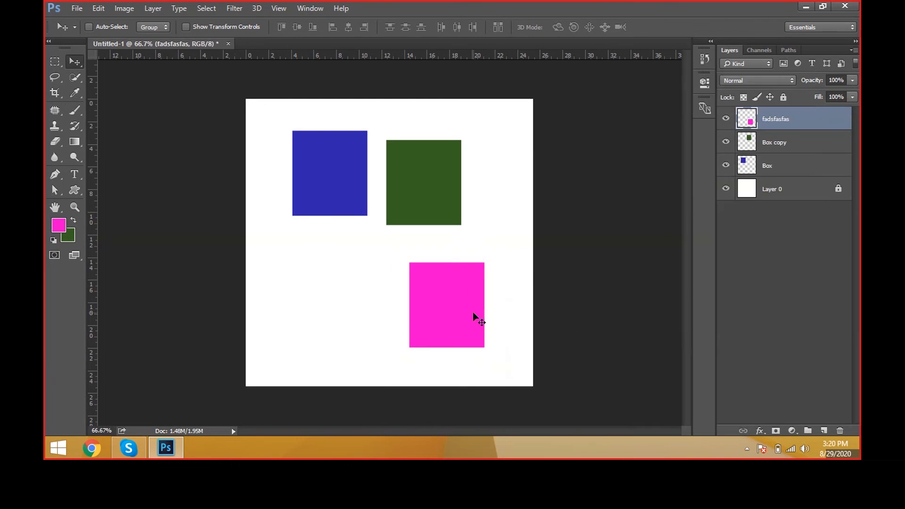
pyautogui.moveTo(434, 302); pyautogui.dragTo(319, 300)
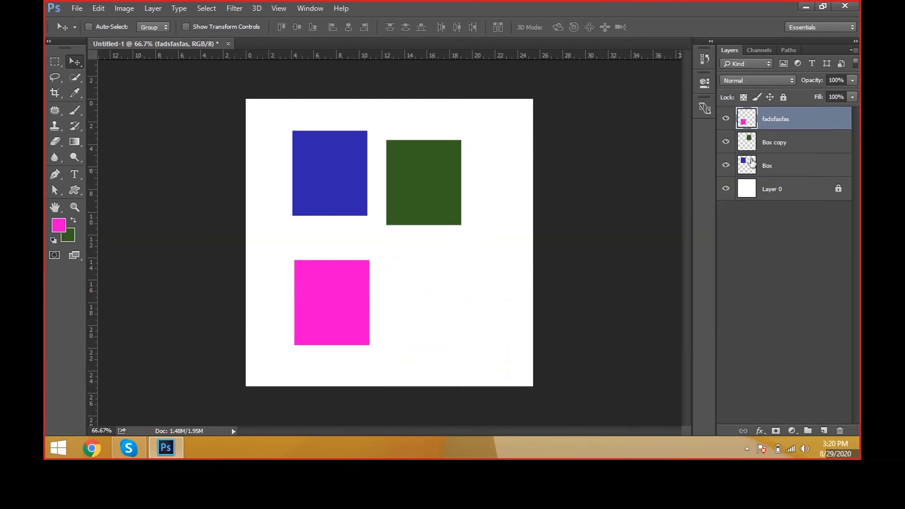
# Step: Add a Drop Shadow to the pink box with 10 px distance, 10 px size and 56% opacity
pyautogui.press('h')
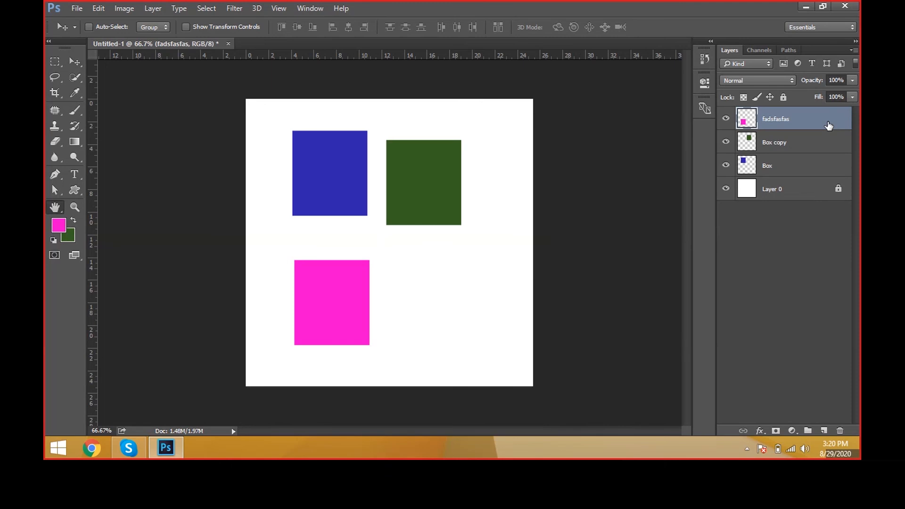
pyautogui.doubleClick(828, 125)
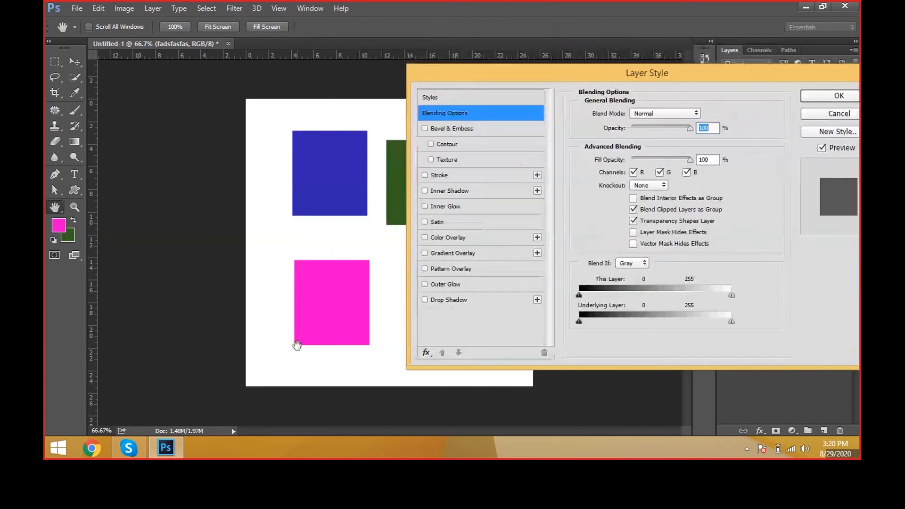
pyautogui.click(448, 300)
pyautogui.moveTo(662, 163); pyautogui.dragTo(627, 167)
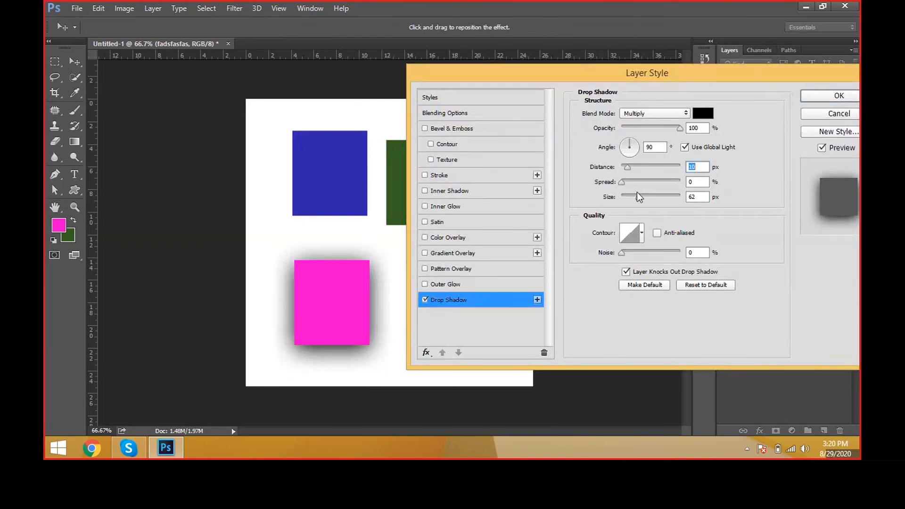
pyautogui.moveTo(639, 197); pyautogui.dragTo(627, 200)
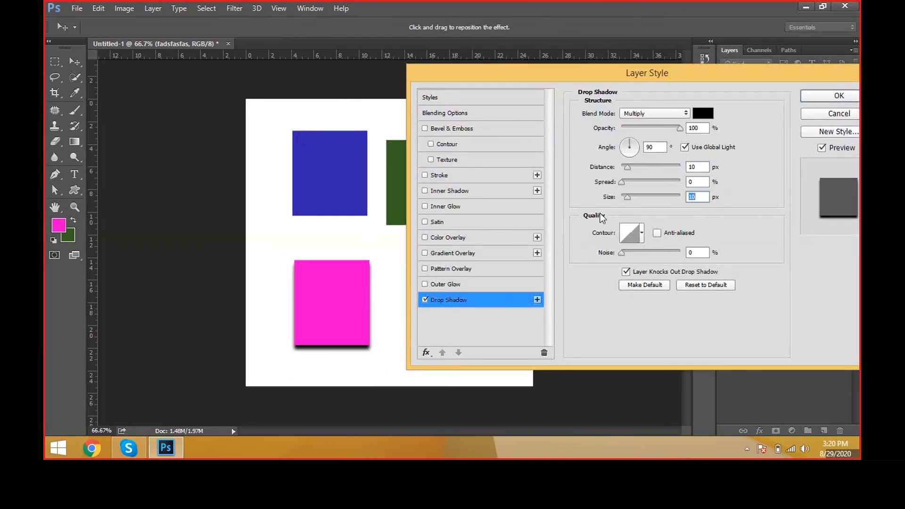
pyautogui.moveTo(678, 127); pyautogui.dragTo(654, 128)
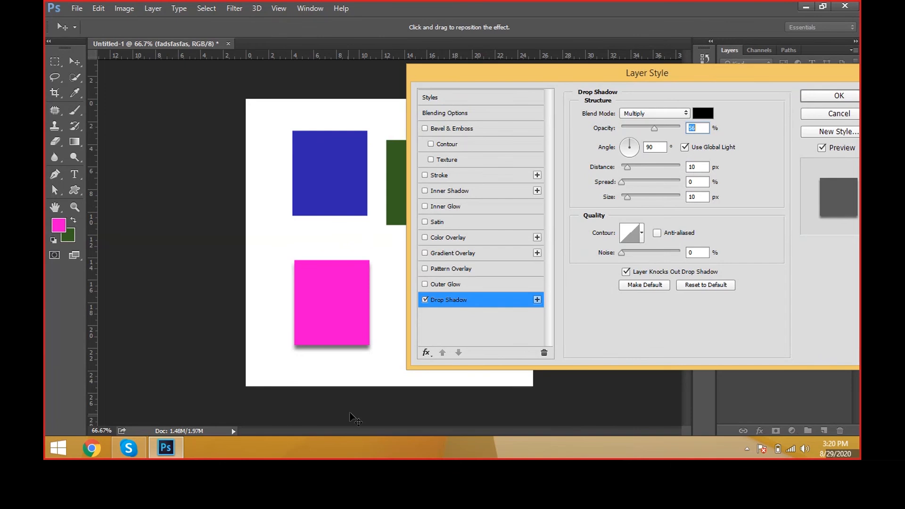
# Step: Adjust the Drop Shadow to a 142° angle, 73% opacity, 10 px distance and 27 px size, apply it, and shift the pink box slightly down-left
pyautogui.moveTo(351, 368); pyautogui.dragTo(353, 370)
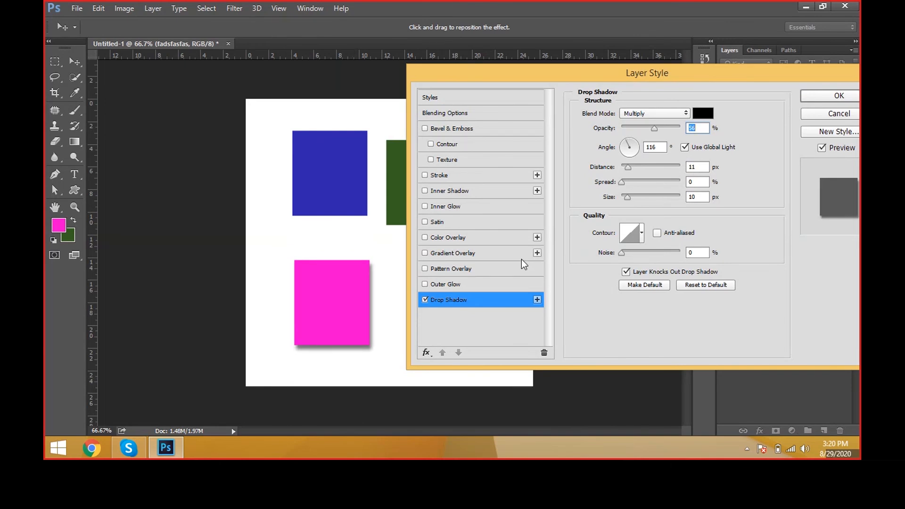
pyautogui.moveTo(637, 152); pyautogui.dragTo(665, 128)
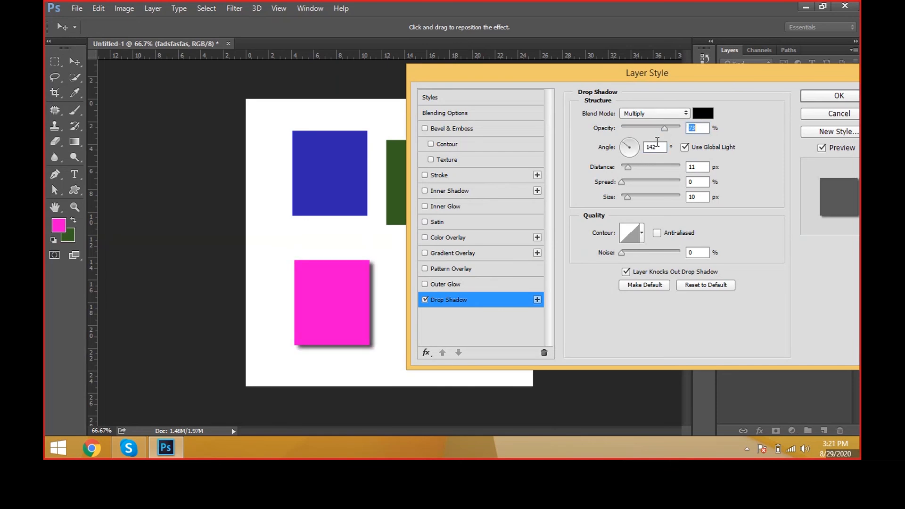
pyautogui.moveTo(625, 166); pyautogui.dragTo(631, 199)
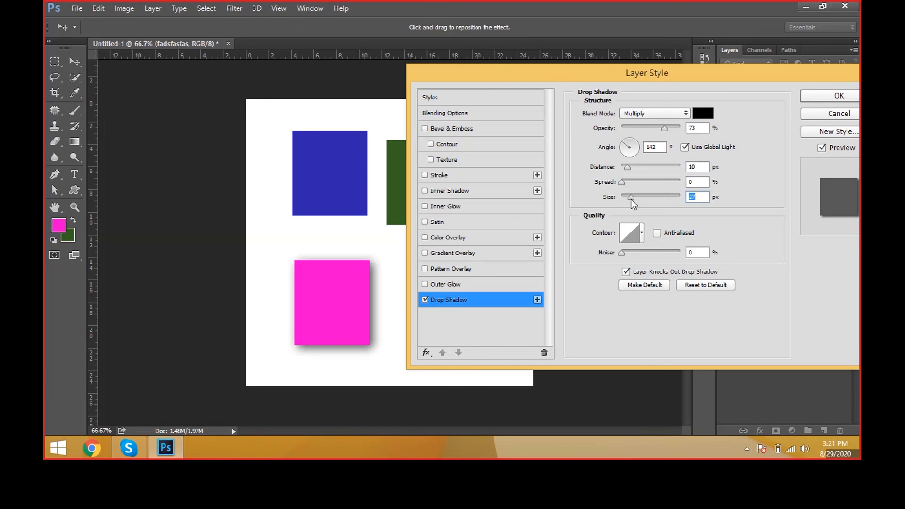
pyautogui.click(818, 100)
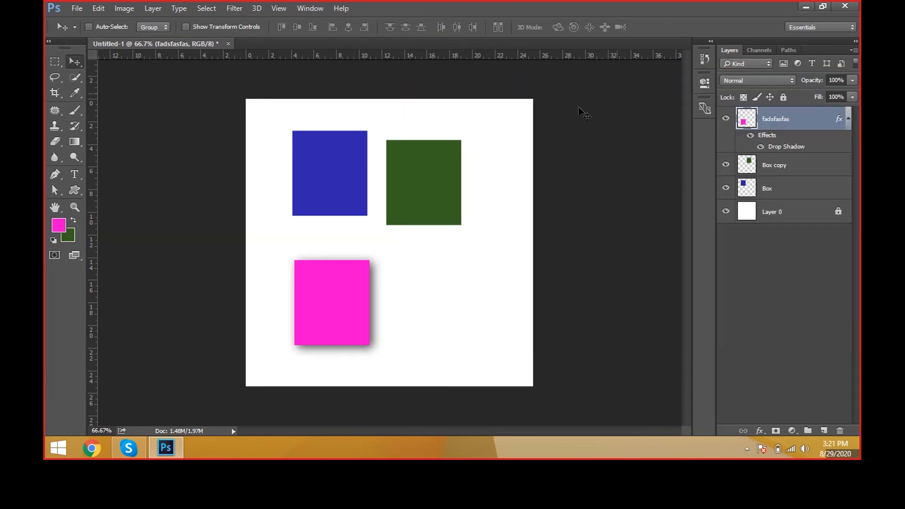
pyautogui.moveTo(424, 293); pyautogui.dragTo(390, 303)
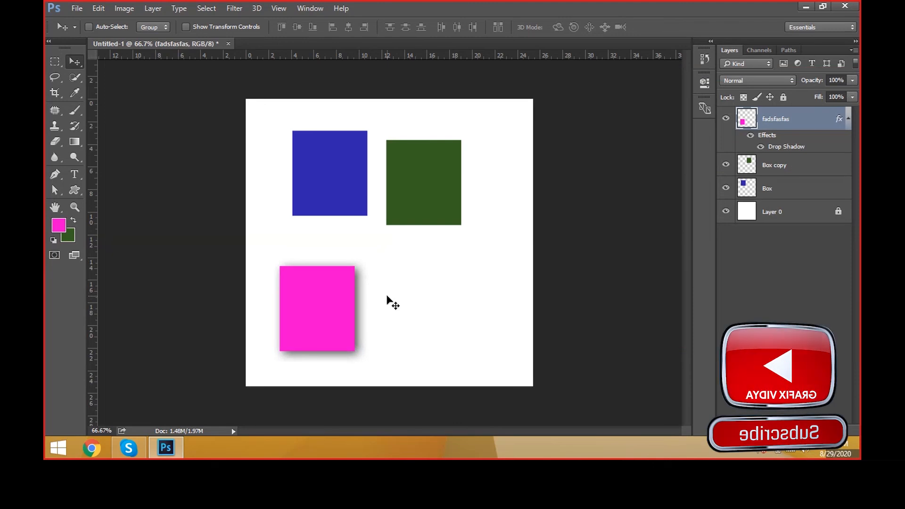
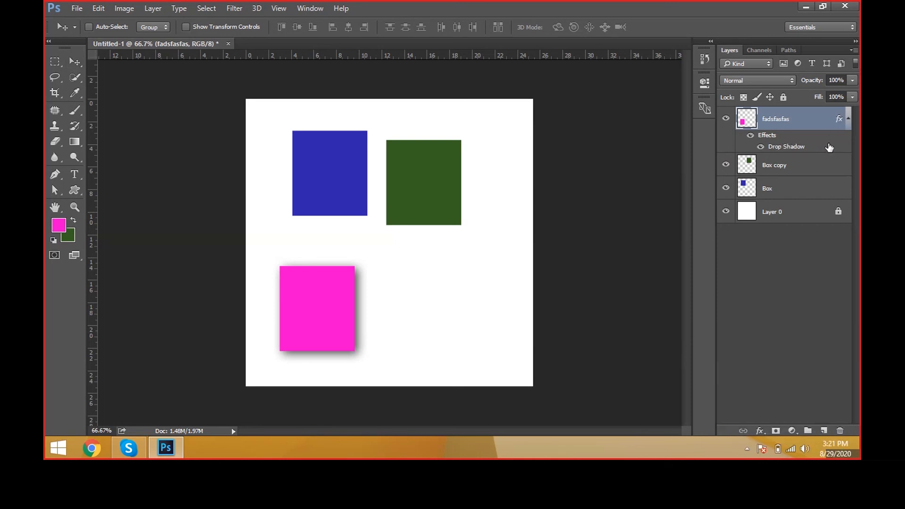
# Step: Review the Drop Shadow settings of the pink box's layer and close them
pyautogui.doubleClick(829, 147)
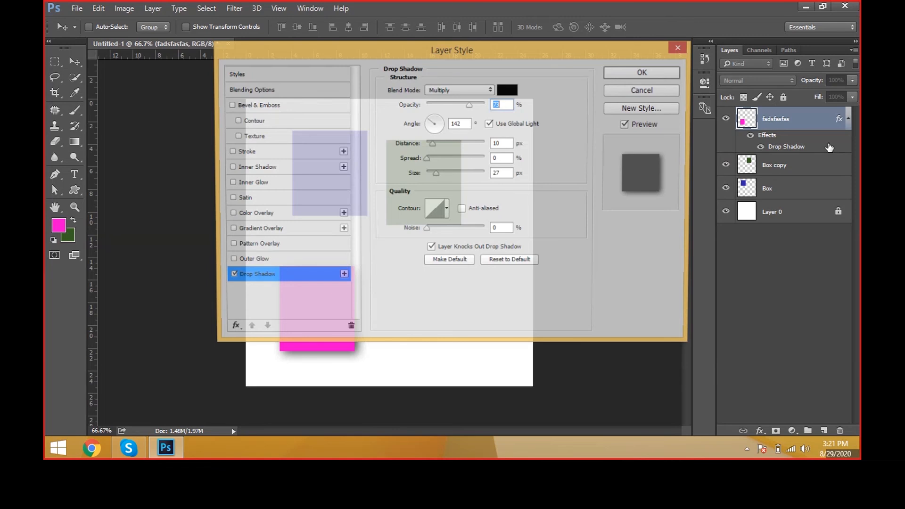
pyautogui.click(397, 146)
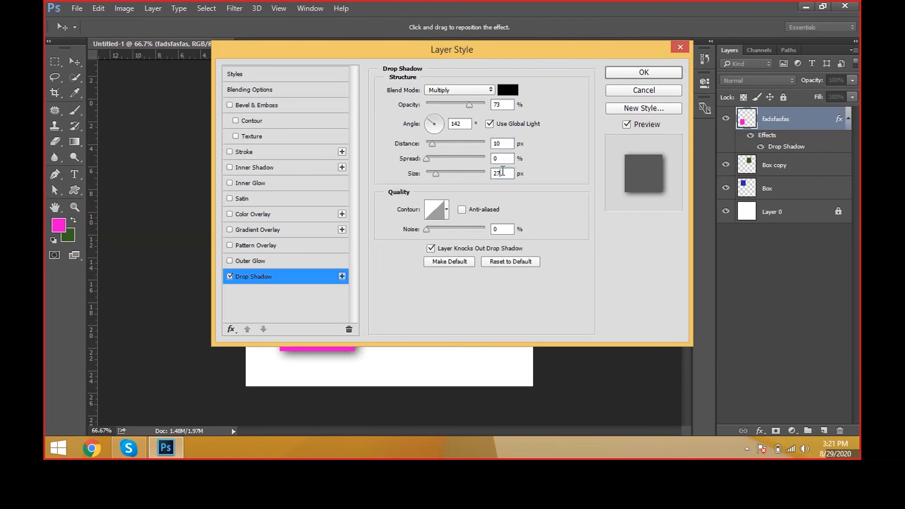
pyautogui.click(498, 104)
pyautogui.press('Tab')
pyautogui.click(634, 73)
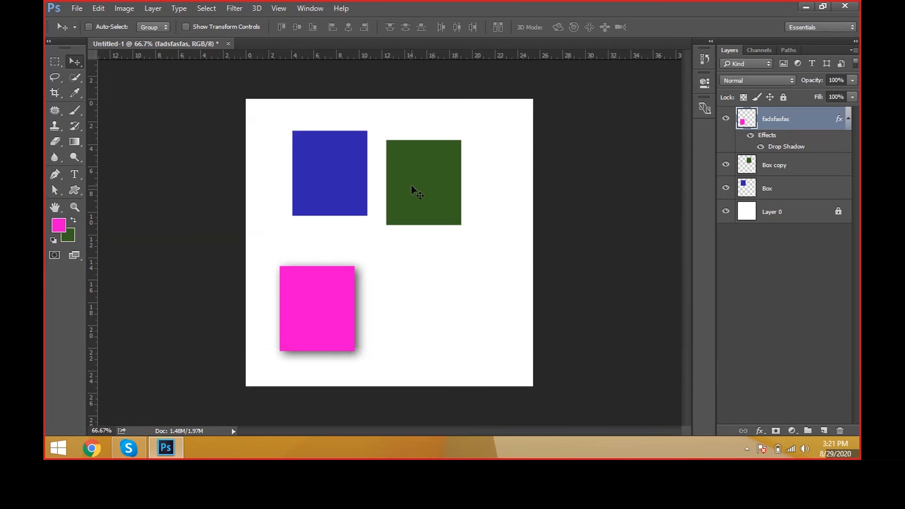
# Step: Select the green box's layer from the canvas and move the box slightly up and to the right
pyautogui.rightClick(411, 185)
pyautogui.click(426, 193)
pyautogui.moveTo(425, 192); pyautogui.dragTo(437, 182)
# Step: Copy the layer style from the pink box's layer to the Box copy layer and nudge the green box right
pyautogui.click(775, 120)
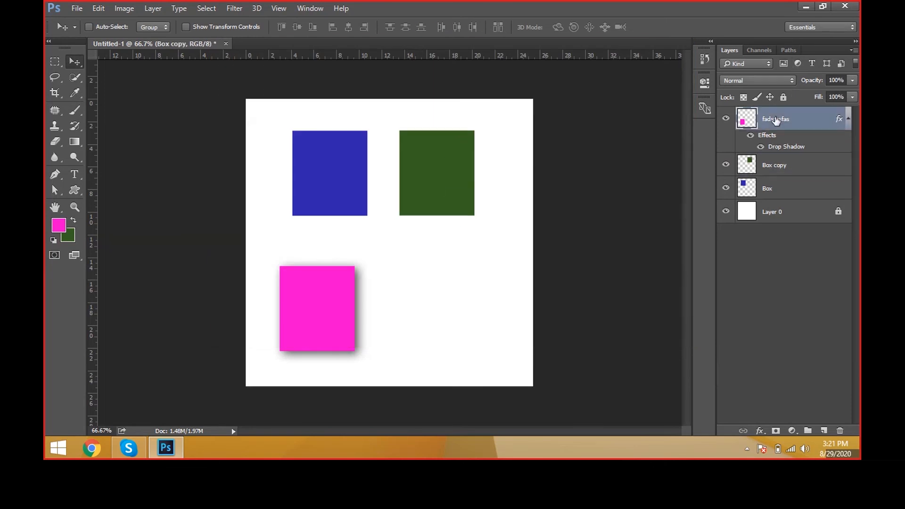
pyautogui.rightClick(775, 120)
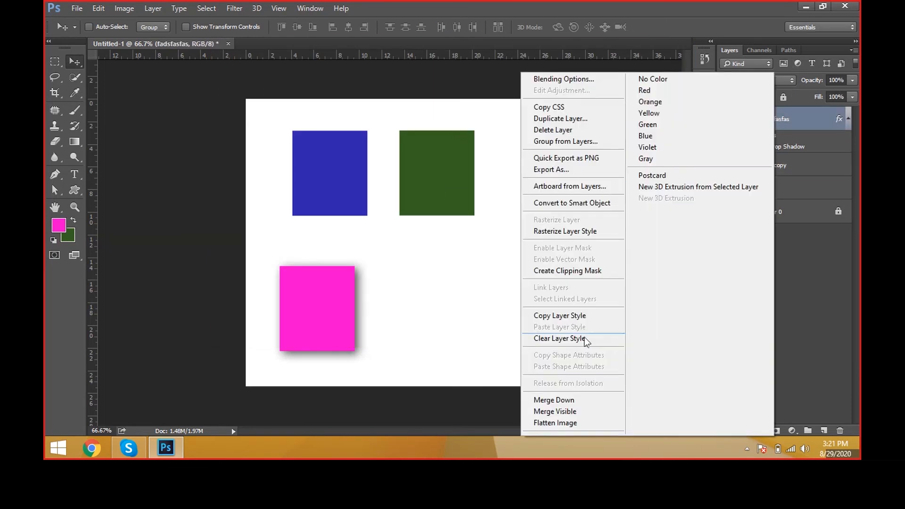
pyautogui.click(588, 317)
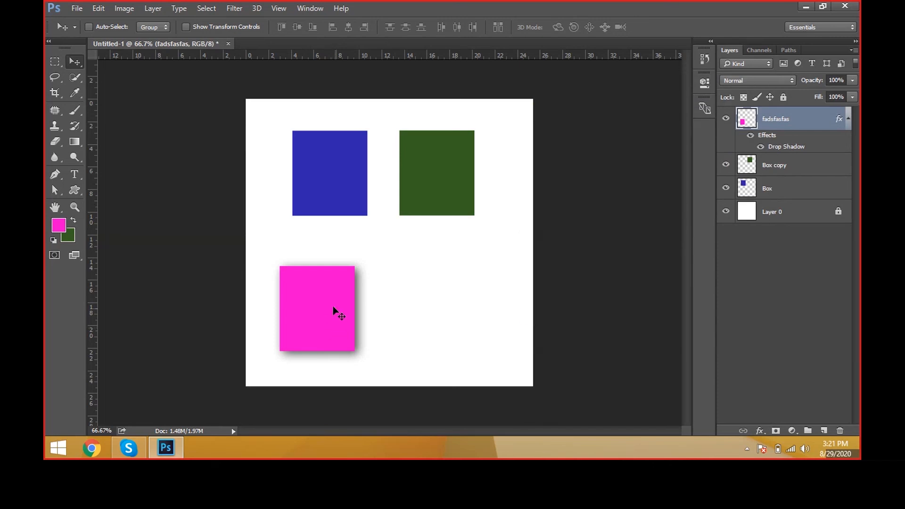
pyautogui.click(836, 173)
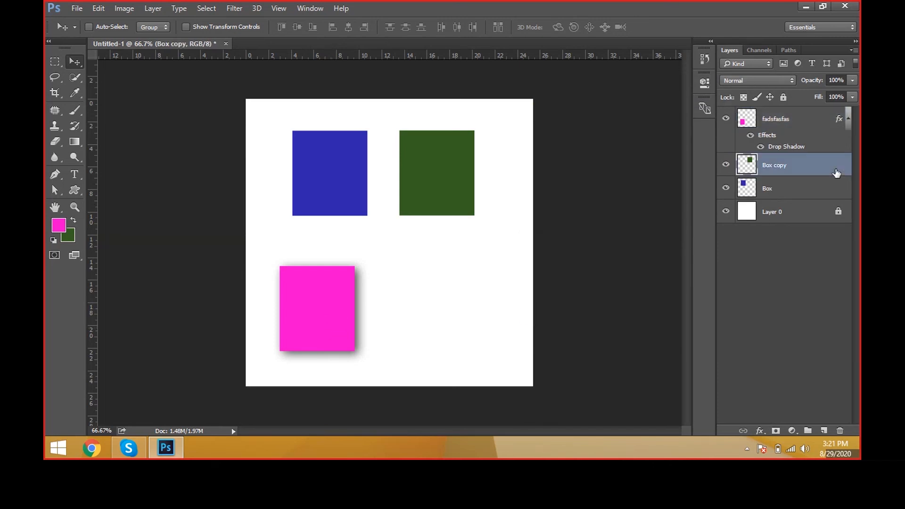
pyautogui.rightClick(836, 173)
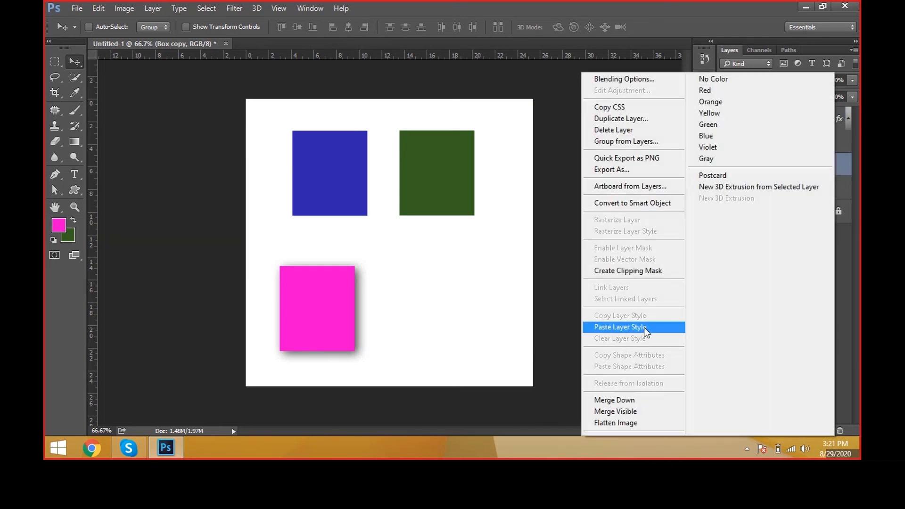
pyautogui.click(644, 328)
pyautogui.moveTo(505, 254); pyautogui.dragTo(515, 255)
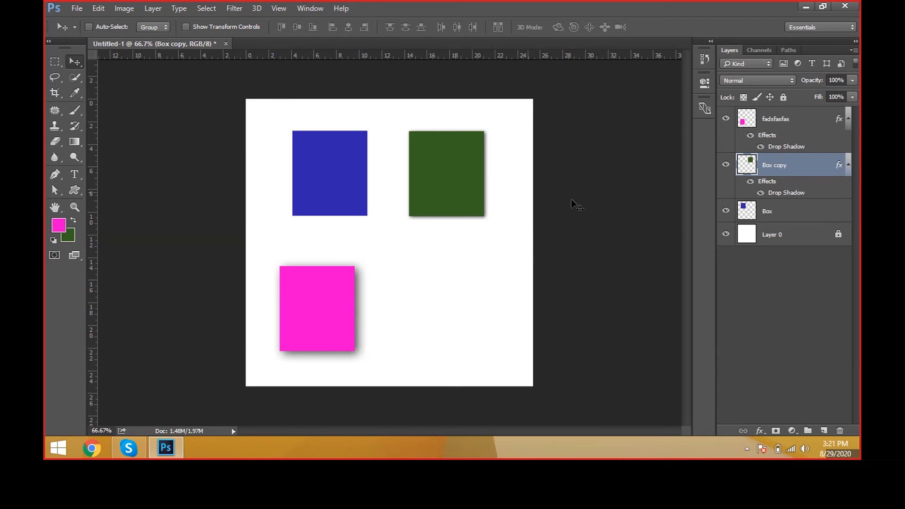
# Step: Add a Gradient Overlay with the blue, white and gold gradient preset to the Box layer
pyautogui.click(819, 211)
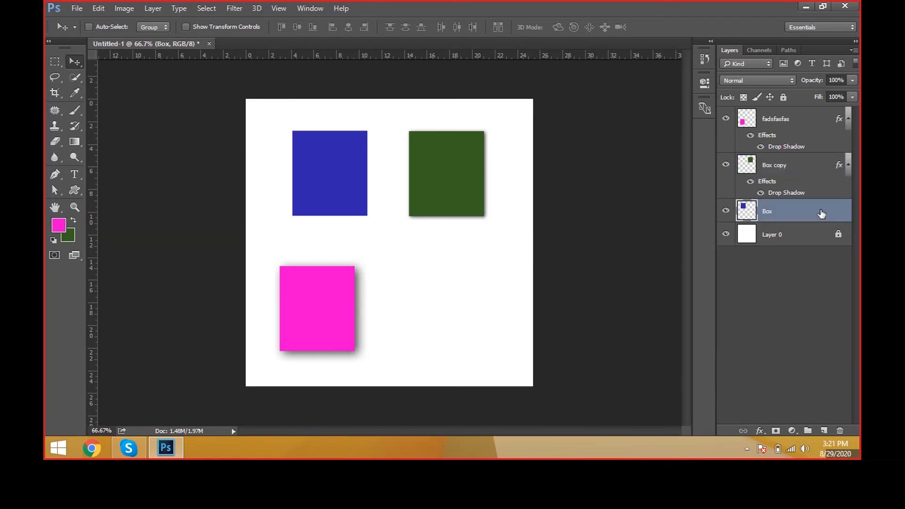
pyautogui.doubleClick(821, 213)
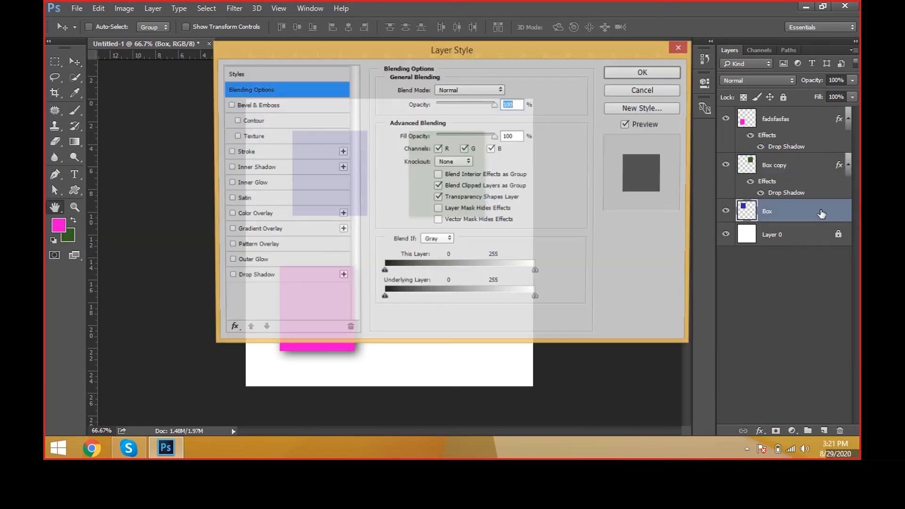
pyautogui.moveTo(499, 69); pyautogui.dragTo(674, 104)
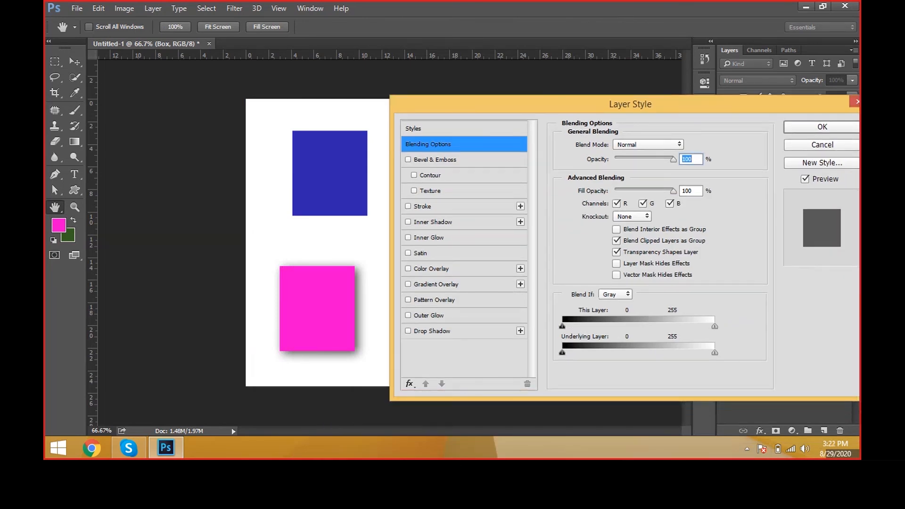
pyautogui.click(436, 284)
pyautogui.click(669, 173)
pyautogui.click(616, 199)
pyautogui.click(634, 198)
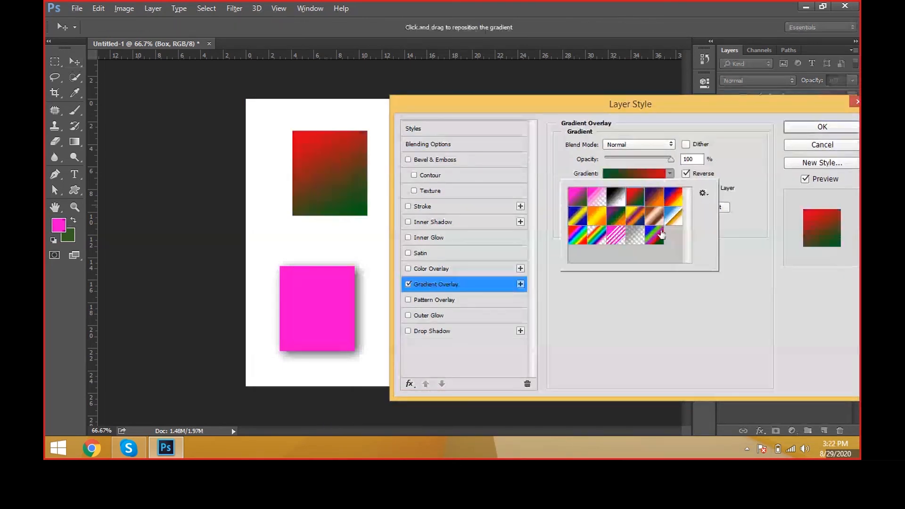
pyautogui.click(544, 298)
pyautogui.click(670, 174)
pyautogui.click(673, 216)
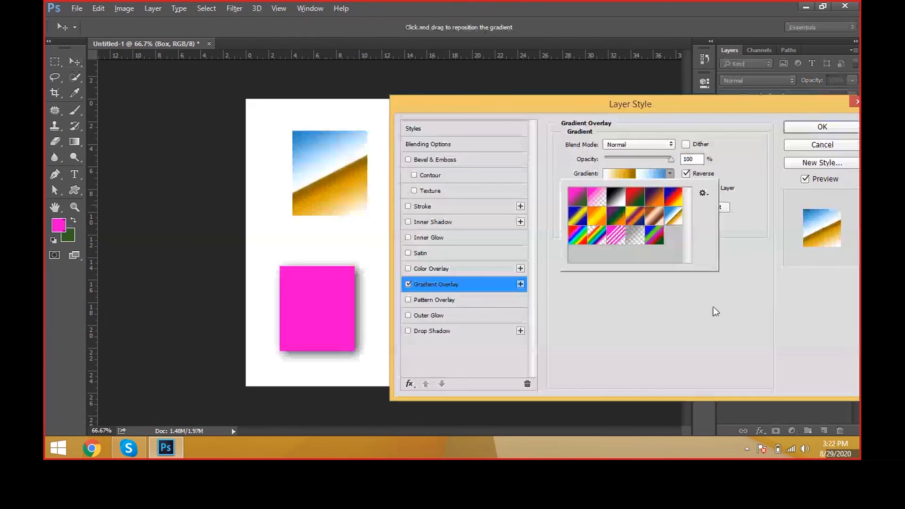
# Step: Add a Drop Shadow and a thin red Stroke to the Box layer
pyautogui.click(474, 333)
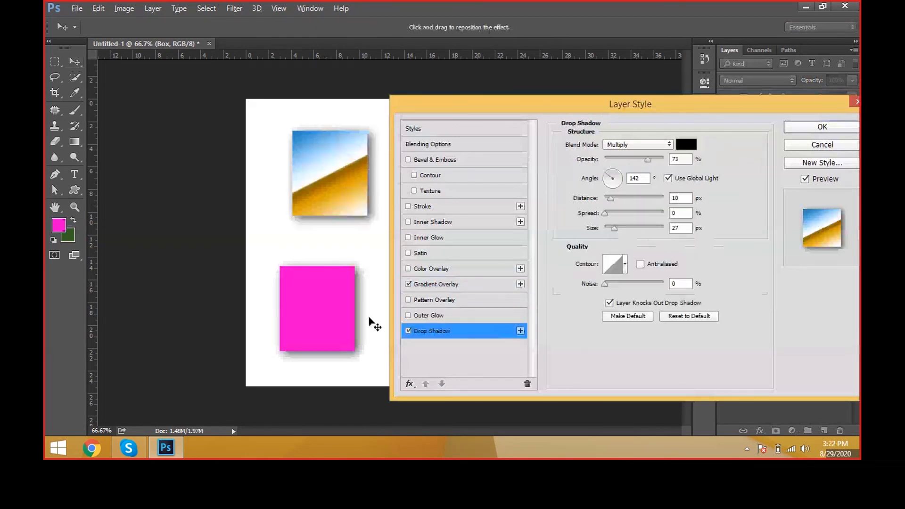
pyautogui.click(443, 207)
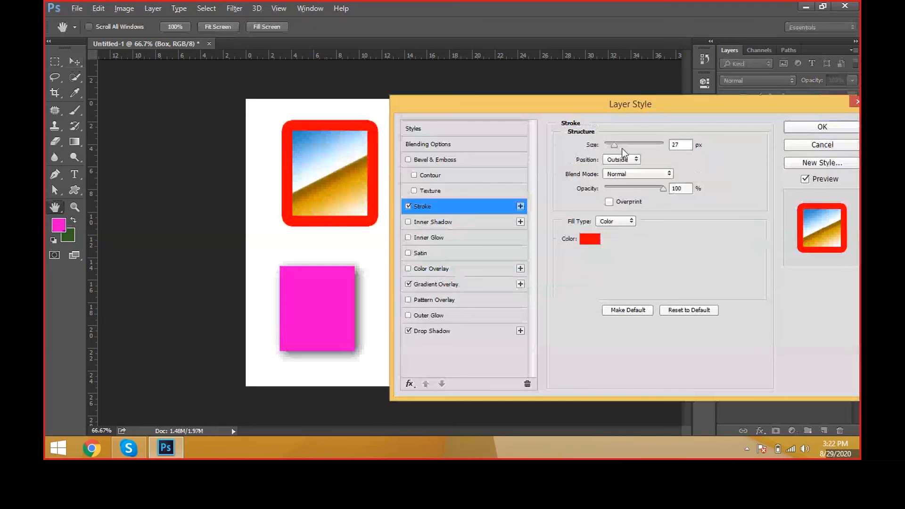
pyautogui.moveTo(621, 148); pyautogui.dragTo(607, 149)
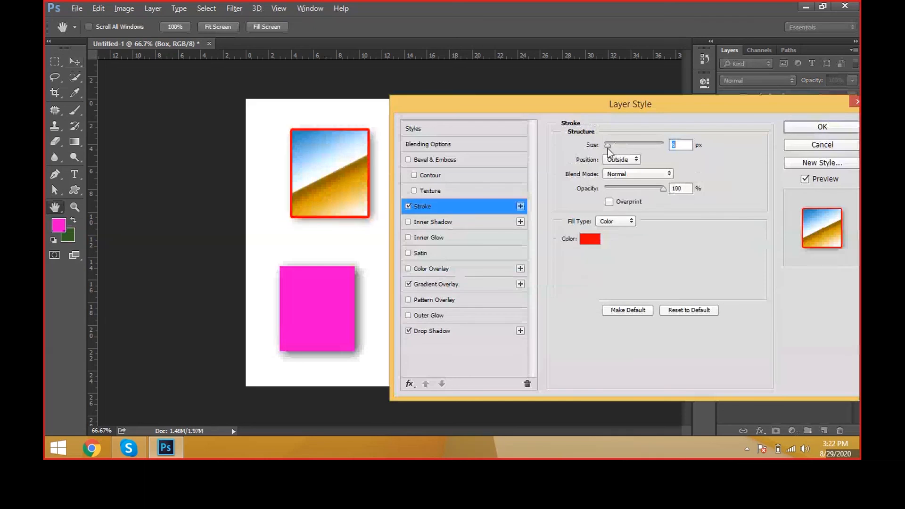
# Step: Try white (ffffff) as the stroke color
pyautogui.click(588, 246)
pyautogui.click(432, 84)
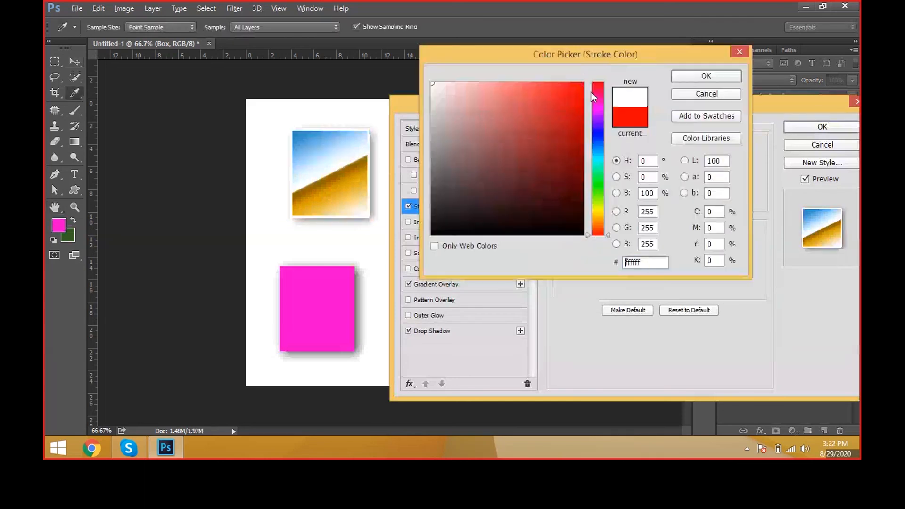
pyautogui.click(689, 77)
# Step: Set the Box layer's stroke color to bright red (ff1800)
pyautogui.click(601, 238)
pyautogui.click(443, 107)
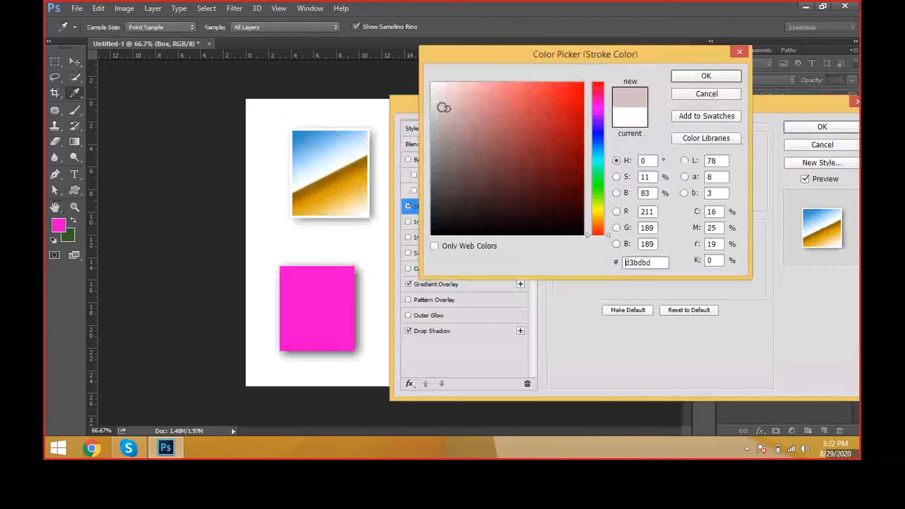
pyautogui.moveTo(442, 108); pyautogui.dragTo(430, 105)
pyautogui.click(597, 225)
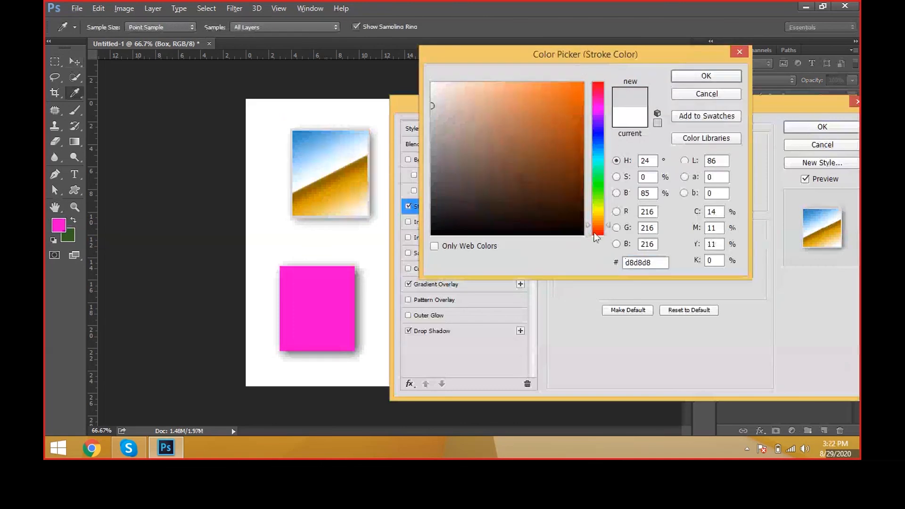
pyautogui.click(583, 83)
pyautogui.moveTo(598, 209); pyautogui.dragTo(599, 233)
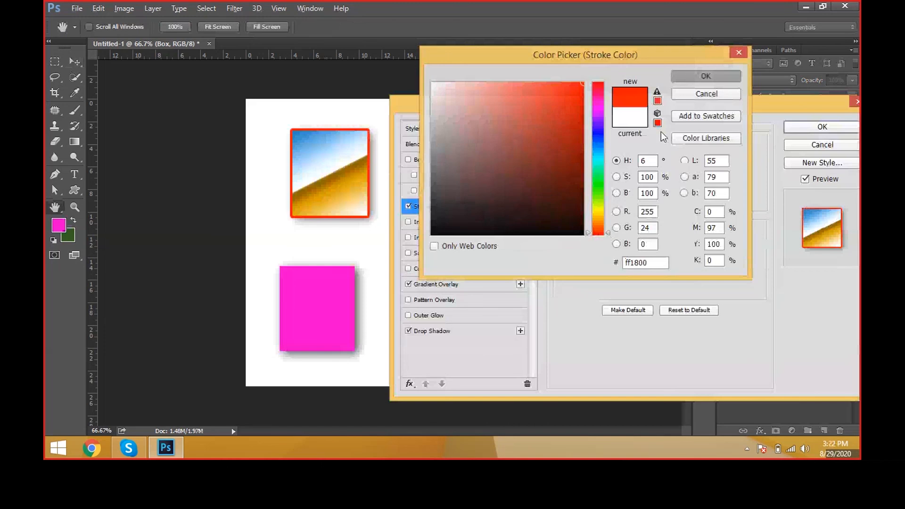
pyautogui.press('Return')
# Step: Try a 3 px stroke with its position set to Center
pyautogui.write('3')
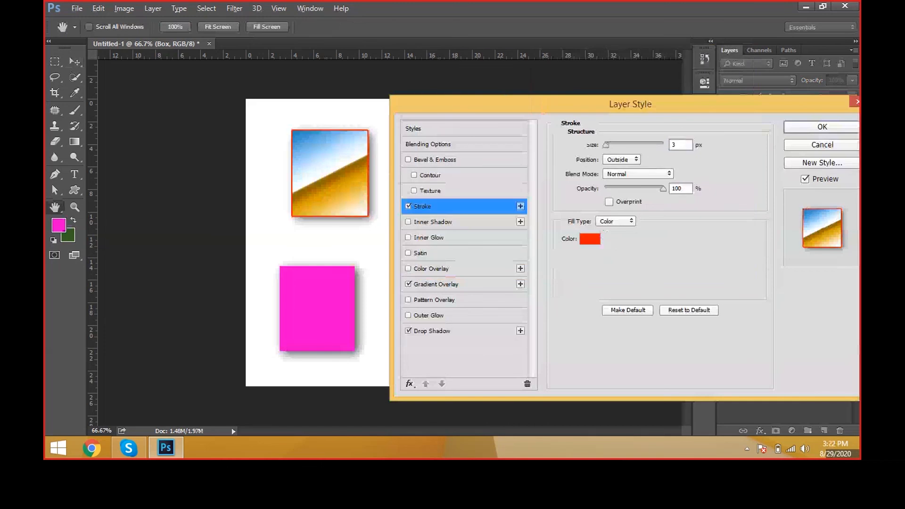
pyautogui.click(622, 159)
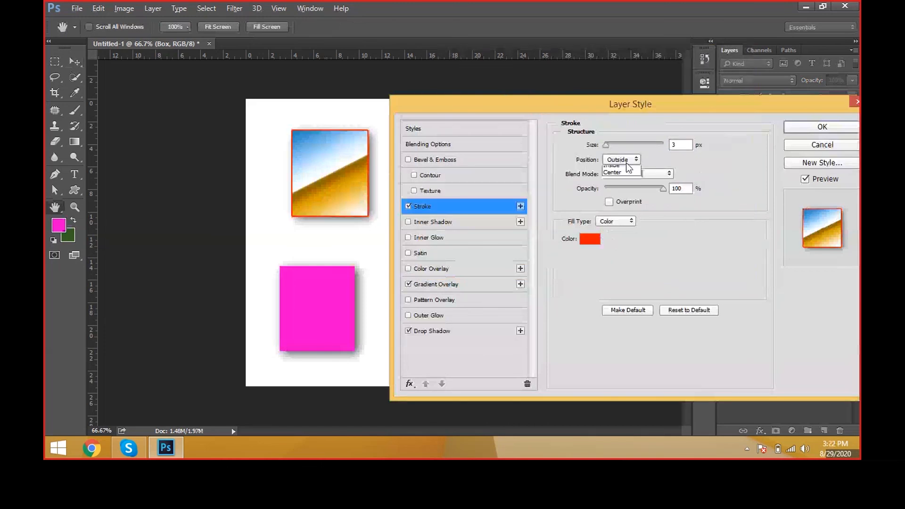
pyautogui.click(624, 173)
pyautogui.click(621, 181)
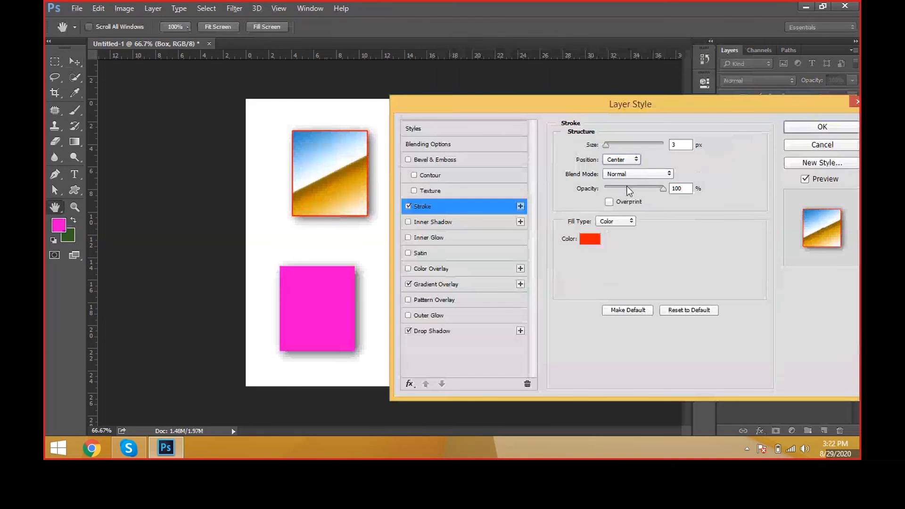
# Step: Set the stroke size to 5 px and its position to Outside
pyautogui.moveTo(682, 145); pyautogui.dragTo(654, 115)
pyautogui.write('5')
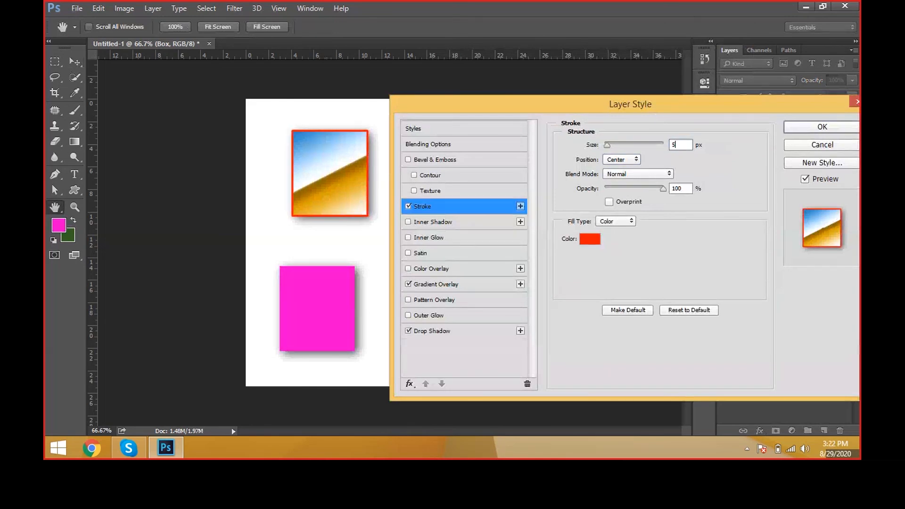
pyautogui.click(622, 171)
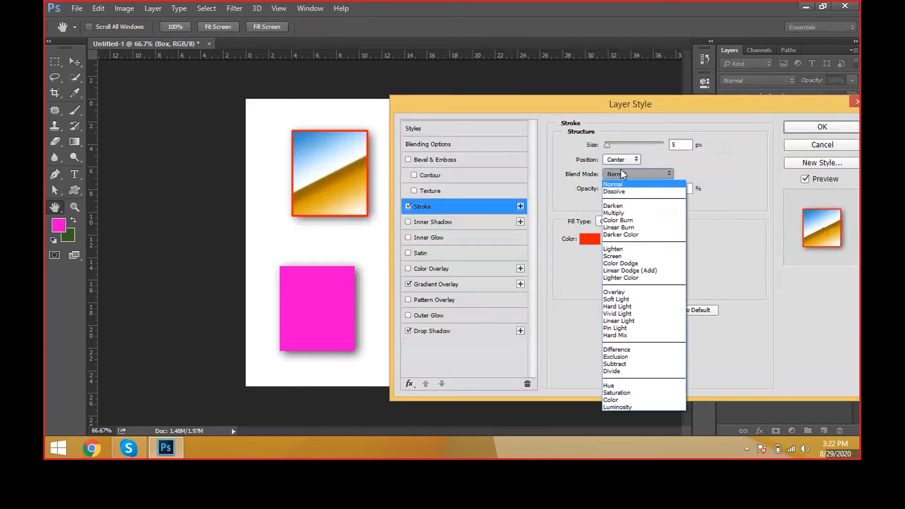
pyautogui.click(621, 161)
pyautogui.click(621, 168)
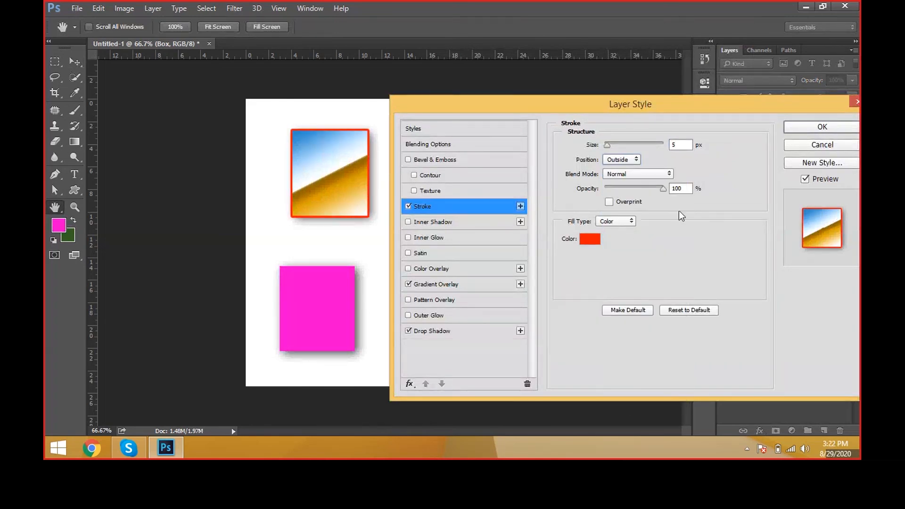
# Step: Try different blend modes on the stroke, including Overlay, Linear Light and Subtract
pyautogui.click(655, 174)
pyautogui.click(642, 213)
pyautogui.click(638, 174)
pyautogui.click(637, 287)
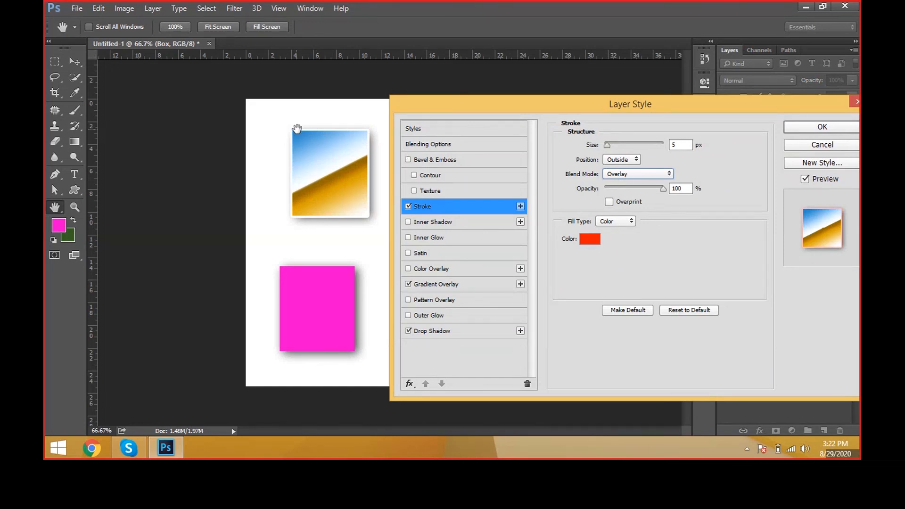
pyautogui.click(626, 174)
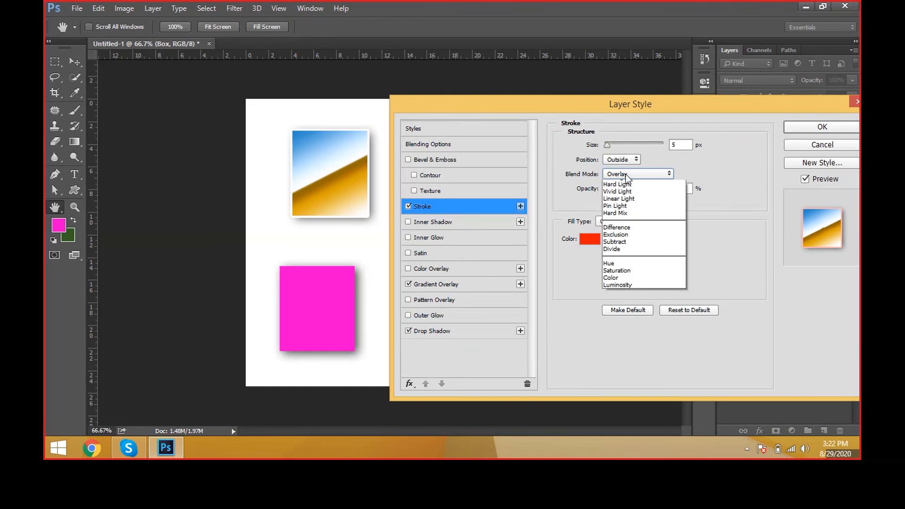
pyautogui.click(618, 320)
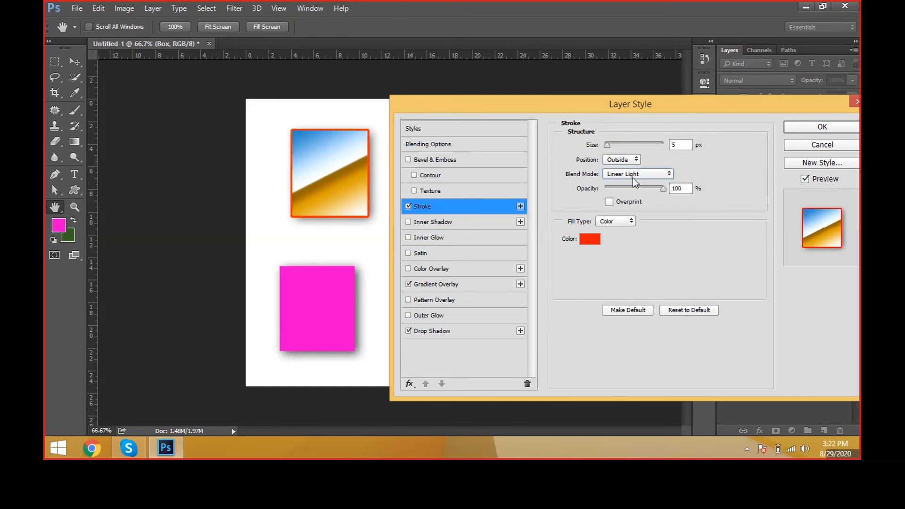
pyautogui.click(633, 177)
pyautogui.click(618, 307)
pyautogui.click(632, 174)
pyautogui.click(617, 363)
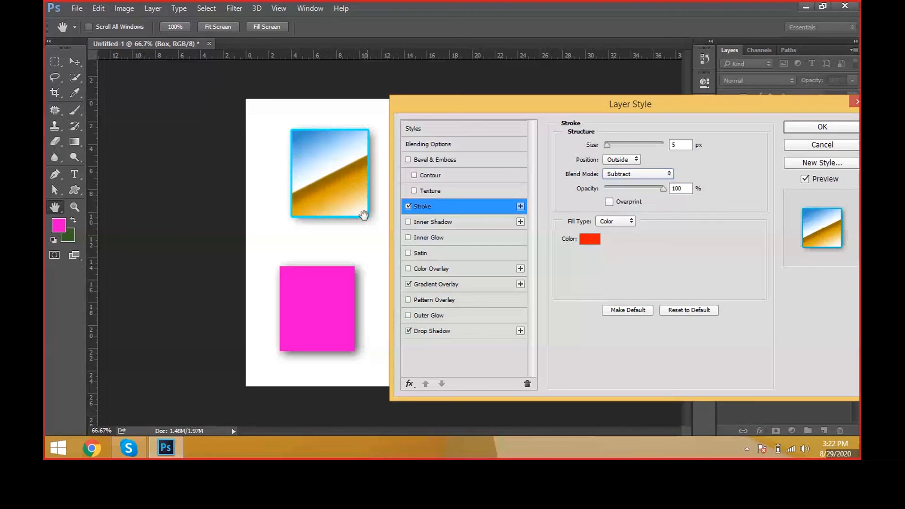
# Step: Set the stroke's blend mode to Normal and apply the layer style to the Box layer
pyautogui.click(634, 173)
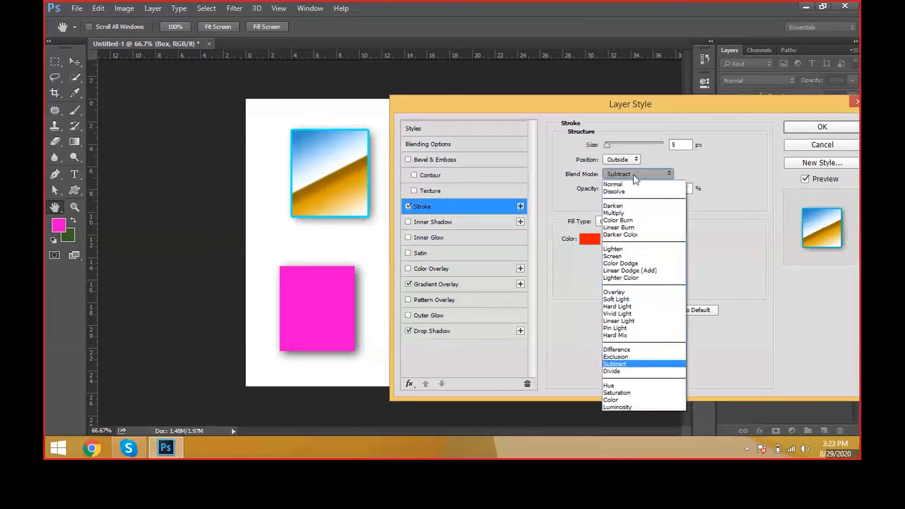
pyautogui.click(632, 184)
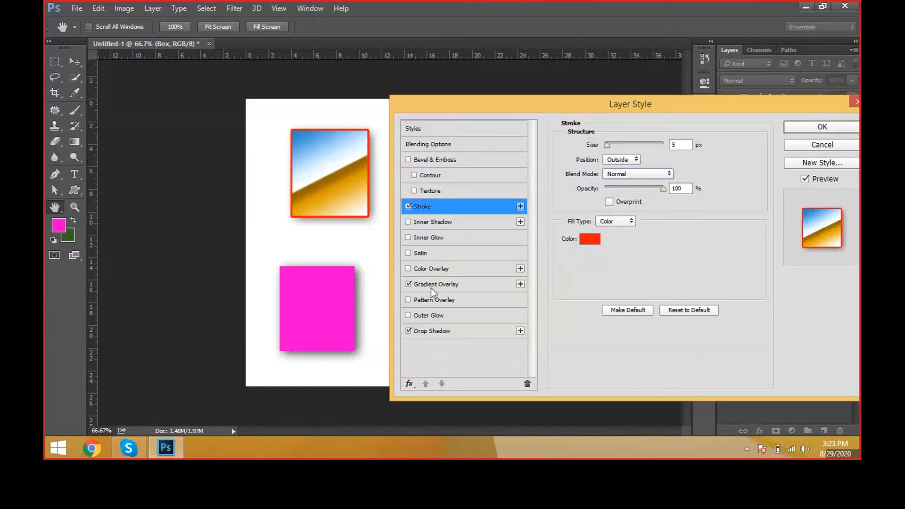
pyautogui.click(828, 126)
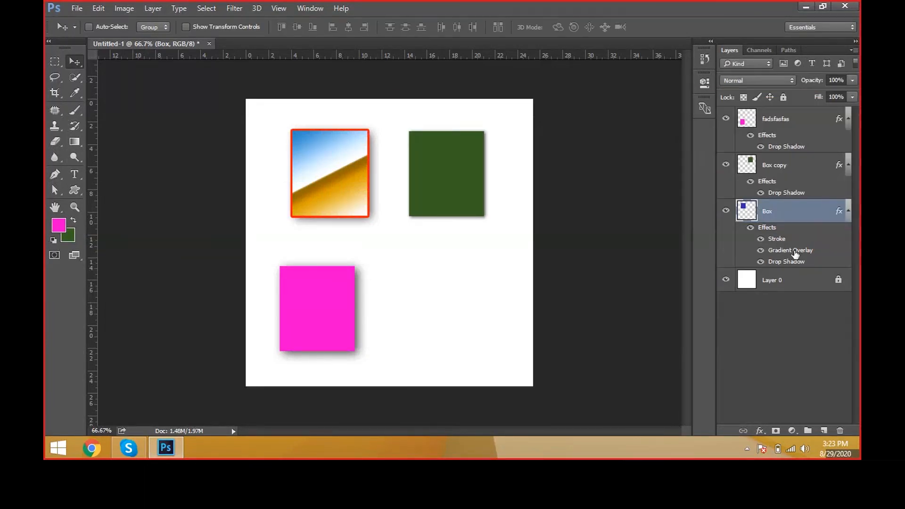
# Step: Copy the layer style of the Box layer and paste it onto the fadsfasfas layer
pyautogui.rightClick(839, 210)
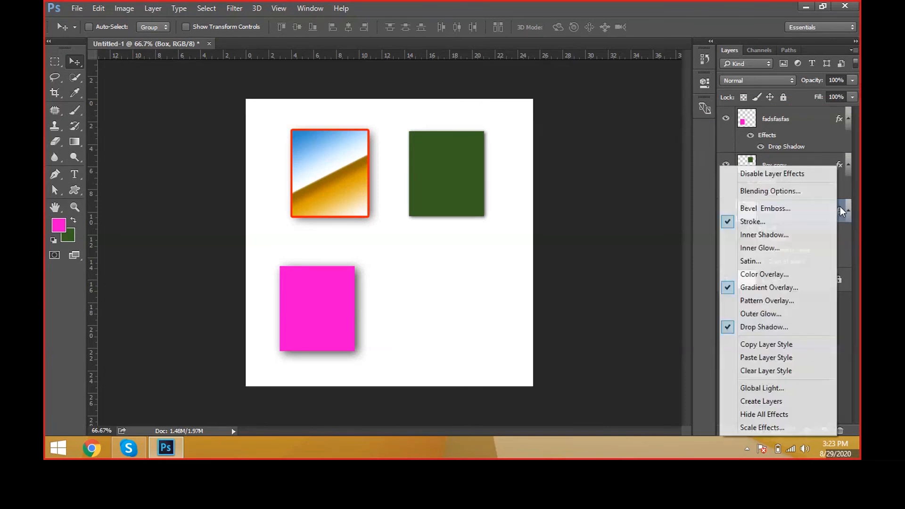
pyautogui.click(781, 343)
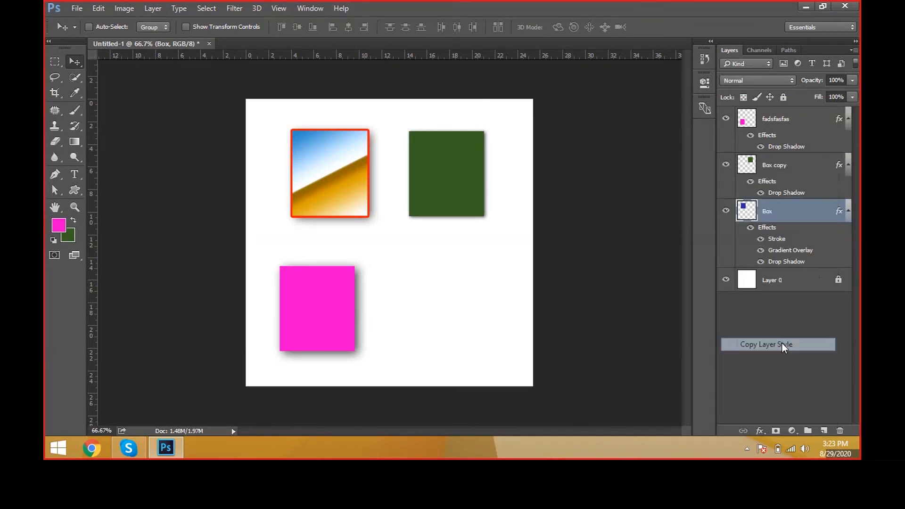
pyautogui.click(813, 130)
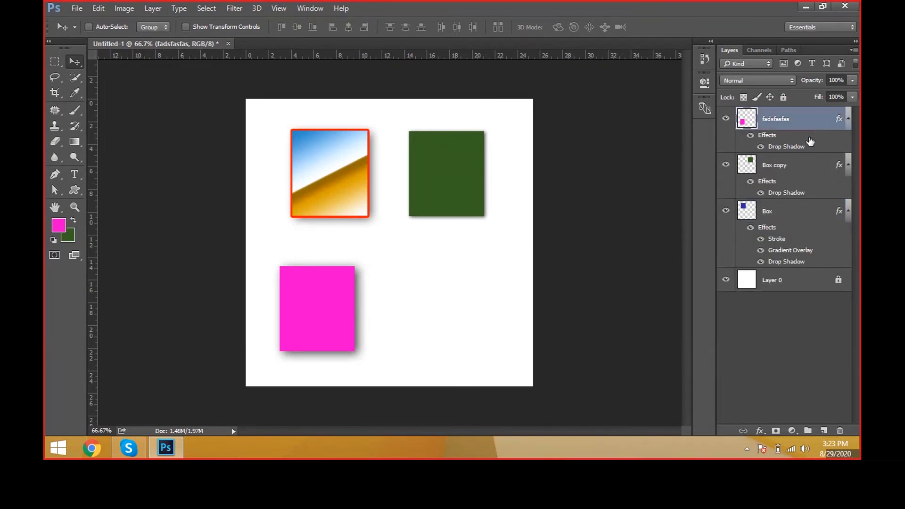
pyautogui.rightClick(811, 140)
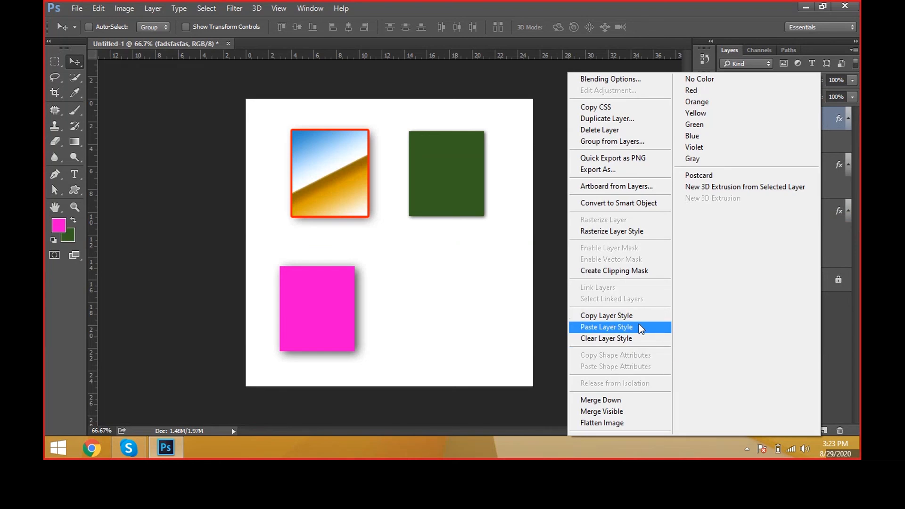
pyautogui.click(641, 327)
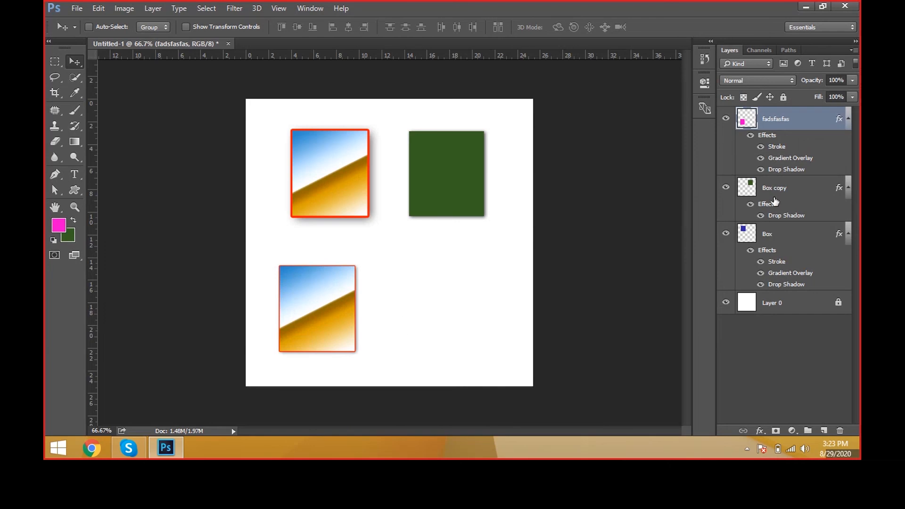
pyautogui.click(825, 184)
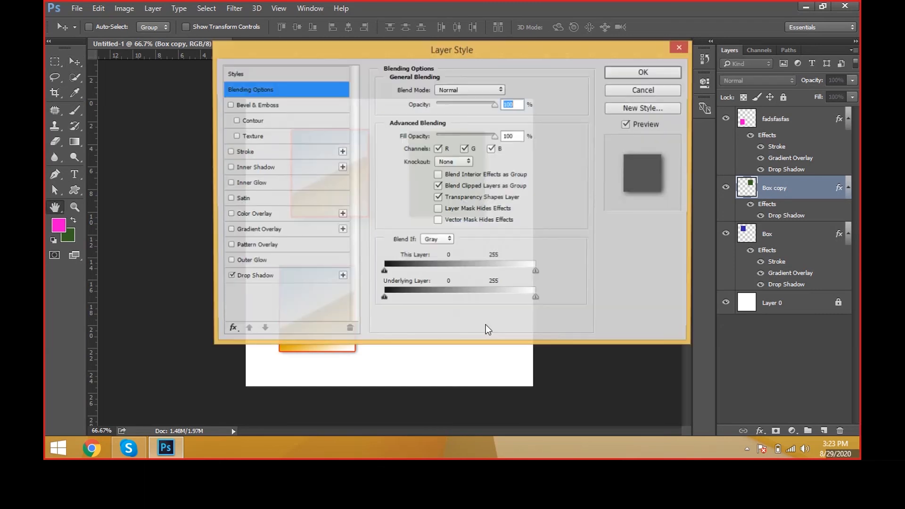
pyautogui.press('Escape')
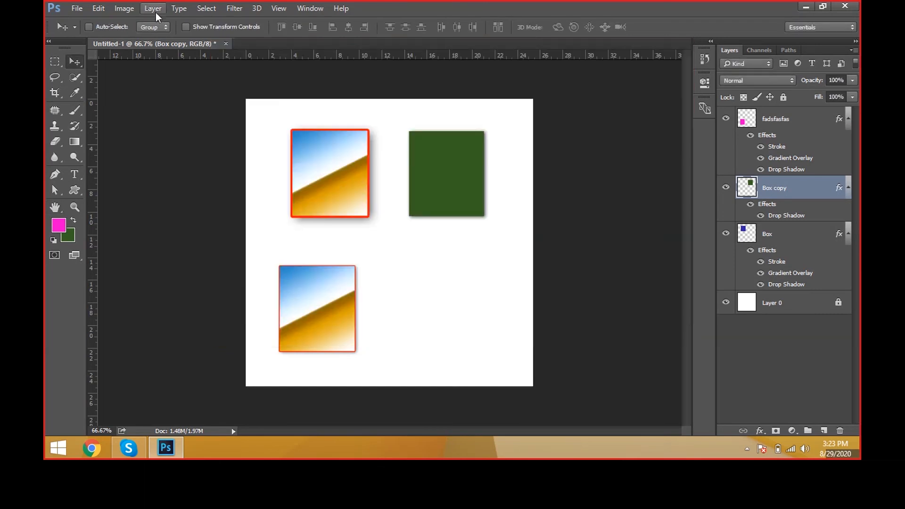
pyautogui.click(154, 11)
pyautogui.moveTo(198, 98)
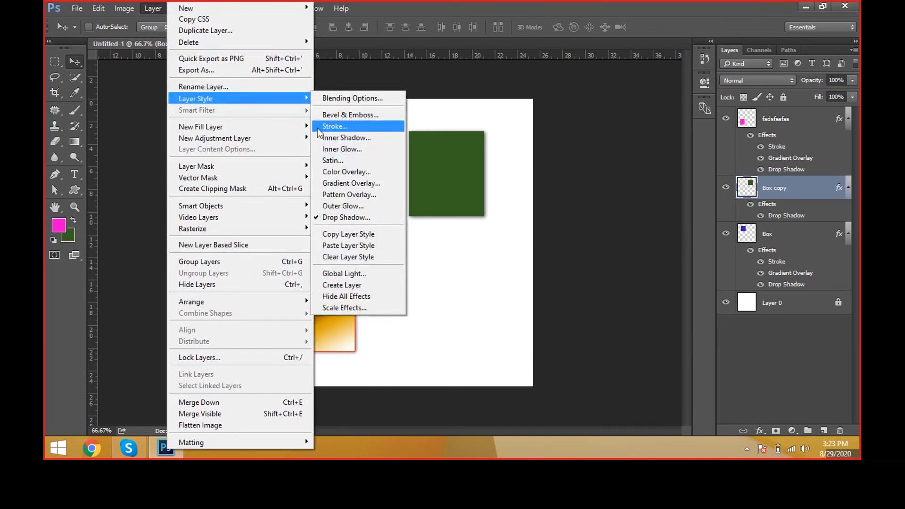
pyautogui.moveTo(304, 127)
pyautogui.click(421, 232)
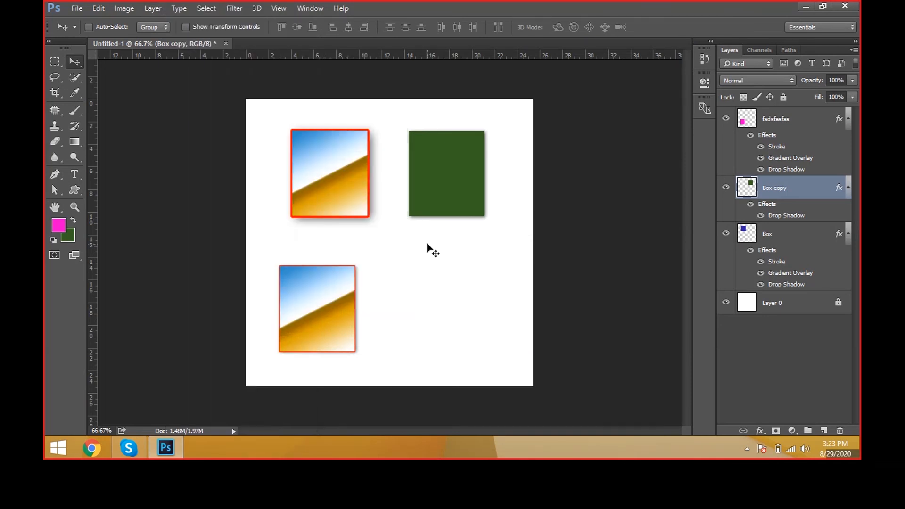
# Step: Create a new 10 x 10 inch RGB document at 72 pixels/inch with a white background
pyautogui.click(83, 8)
pyautogui.click(93, 21)
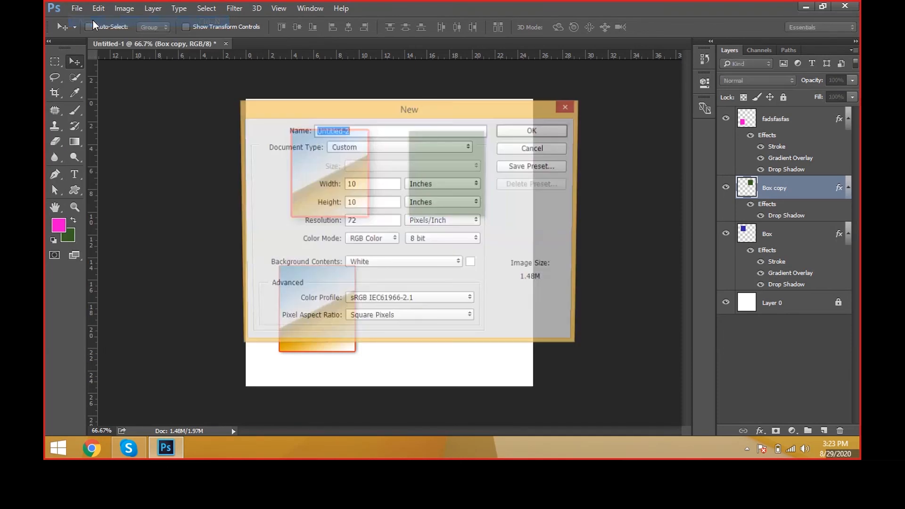
pyautogui.doubleClick(367, 189)
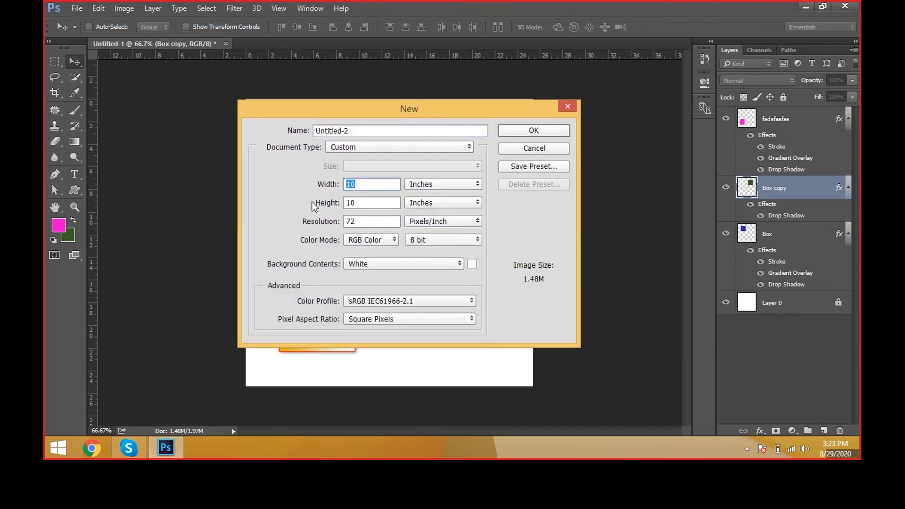
pyautogui.press('Tab')
pyautogui.press('Tab')
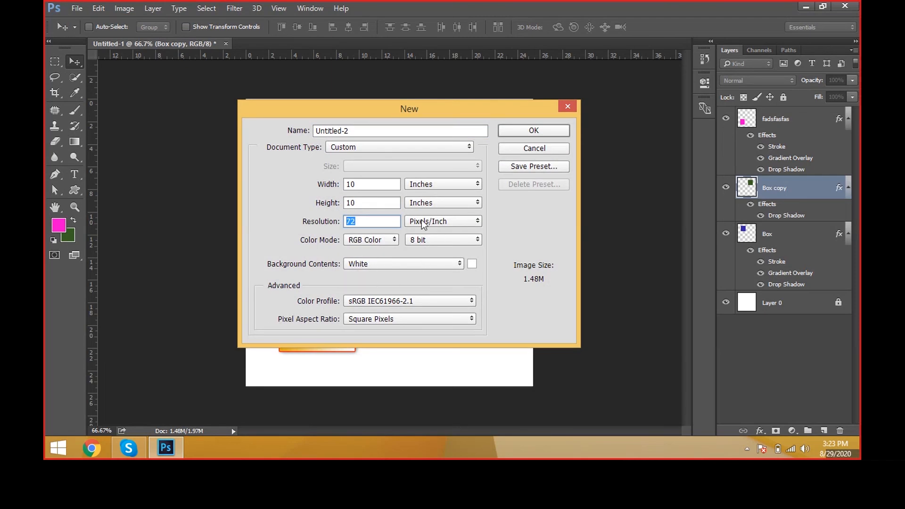
pyautogui.click(532, 128)
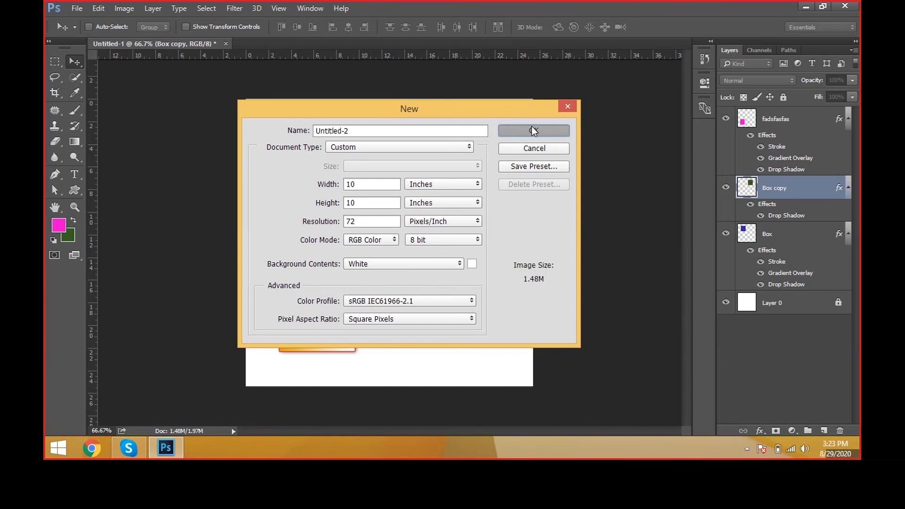
pyautogui.click(203, 46)
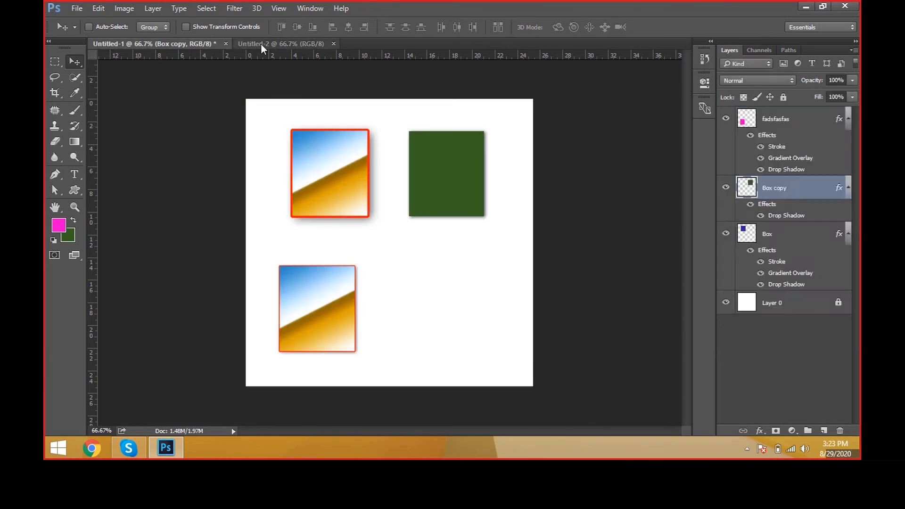
pyautogui.click(261, 44)
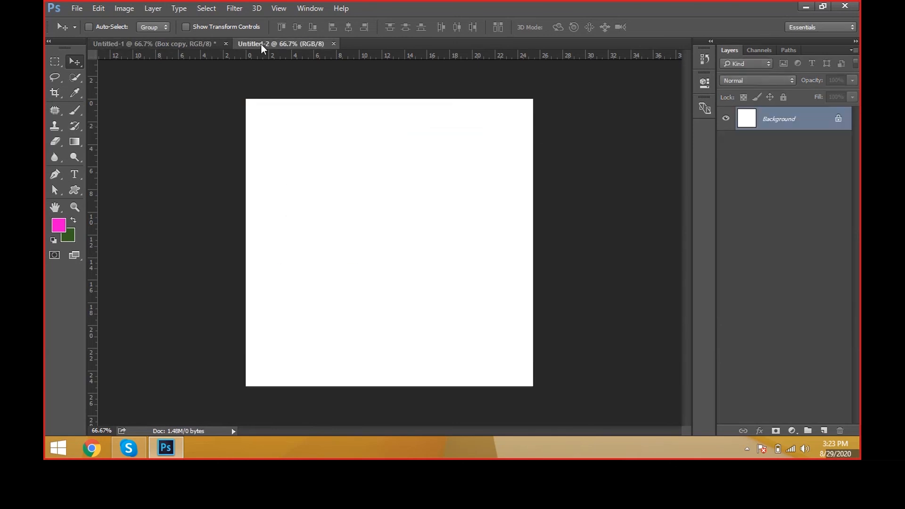
# Step: Add a solid color fill layer in yellow (#fddc00) above the background of the new document
pyautogui.click(147, 8)
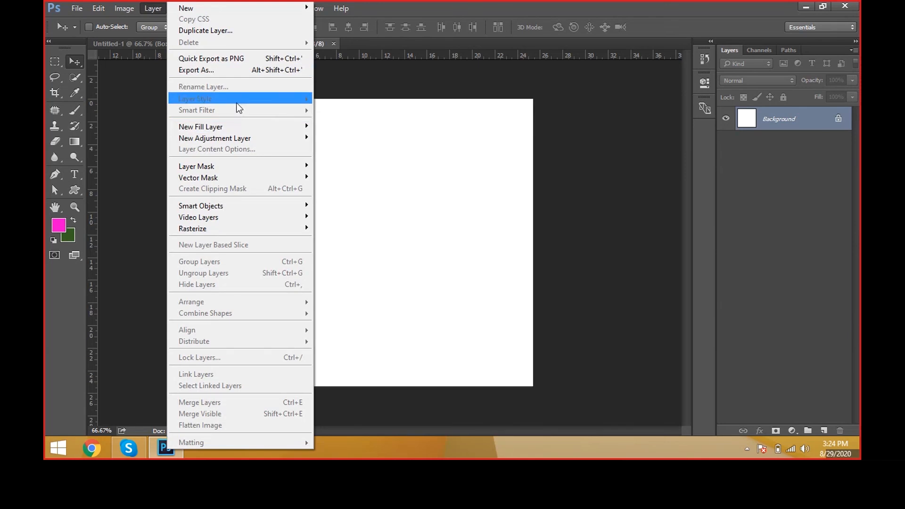
pyautogui.moveTo(238, 127)
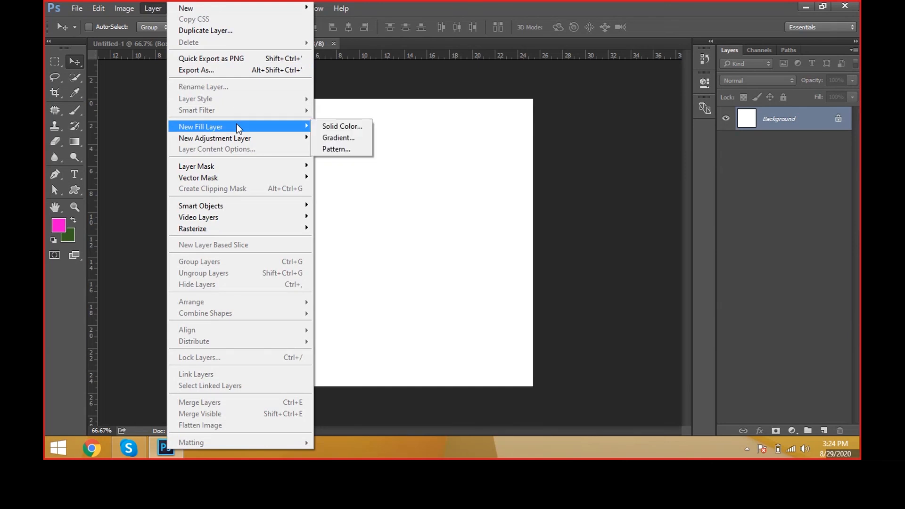
pyautogui.click(343, 126)
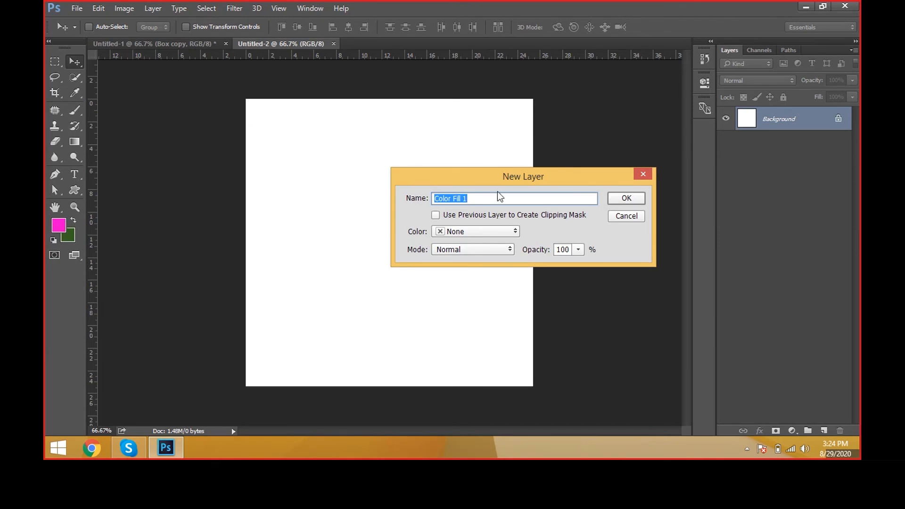
pyautogui.click(631, 199)
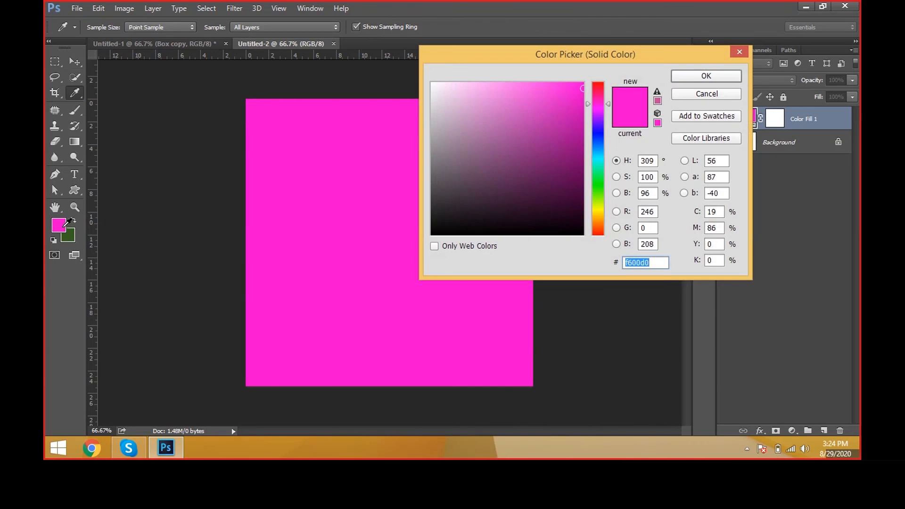
pyautogui.moveTo(597, 156); pyautogui.dragTo(596, 213)
pyautogui.moveTo(584, 95); pyautogui.dragTo(584, 84)
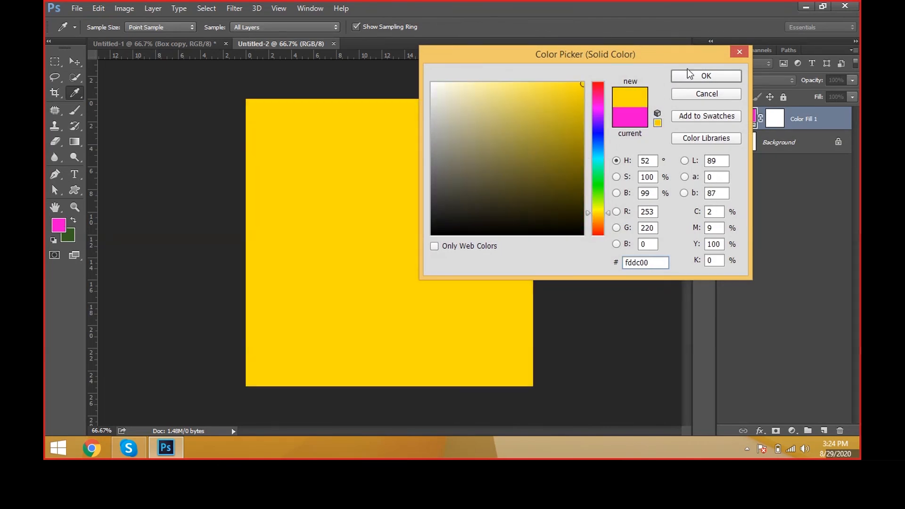
pyautogui.click(690, 75)
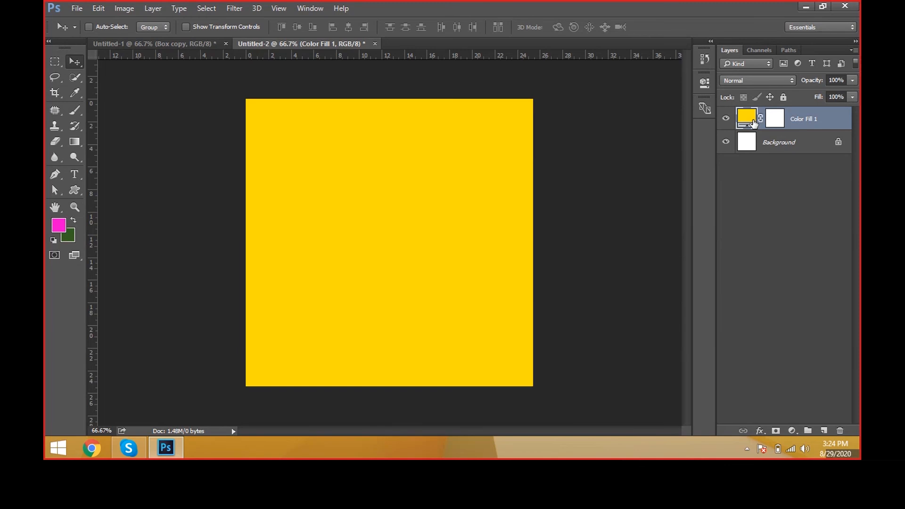
# Step: Change the color of the Color Fill 1 layer to a bright green
pyautogui.doubleClick(752, 121)
pyautogui.moveTo(593, 98); pyautogui.dragTo(597, 176)
pyautogui.click(583, 102)
pyautogui.click(702, 73)
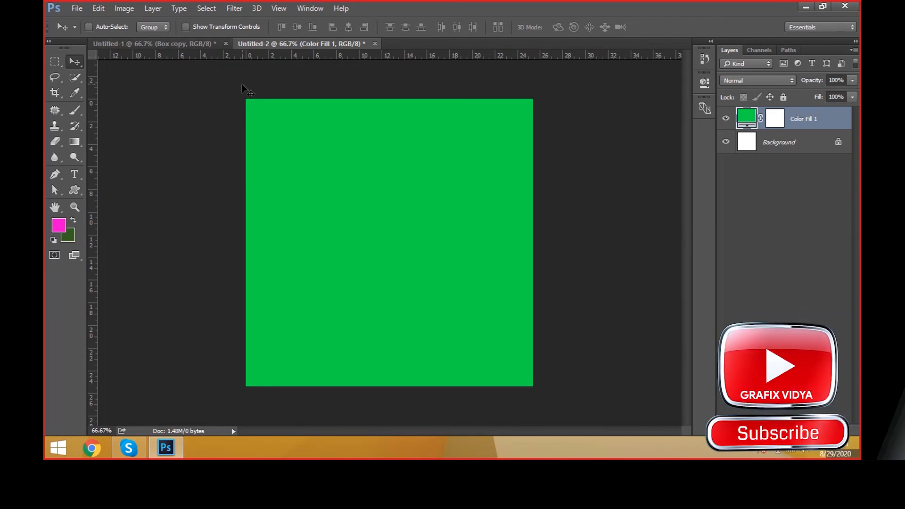
# Step: Add a gradient fill layer above the green color fill, keeping Normal mode and 100% opacity
pyautogui.click(152, 8)
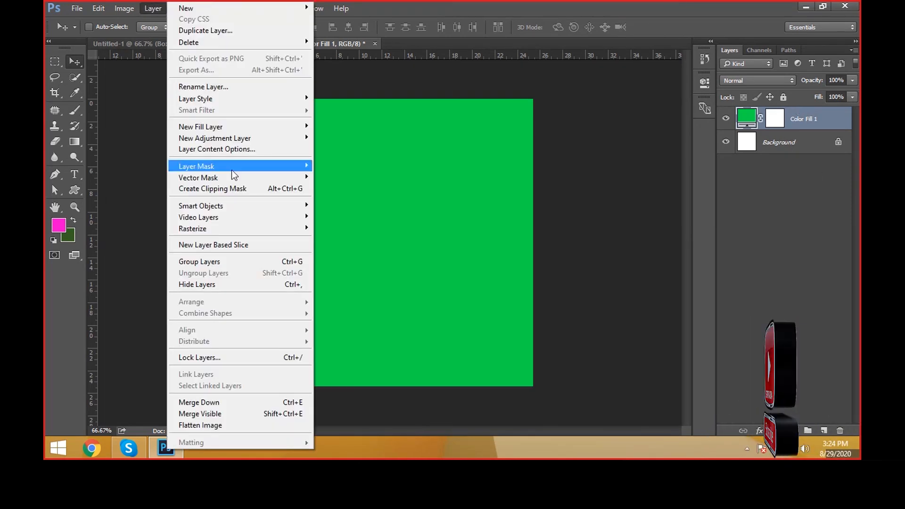
pyautogui.moveTo(236, 126)
pyautogui.click(332, 137)
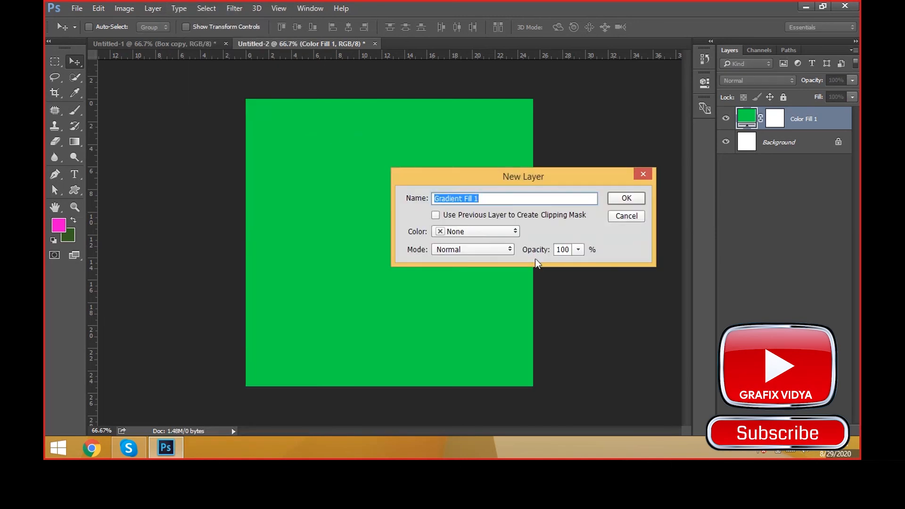
pyautogui.click(615, 200)
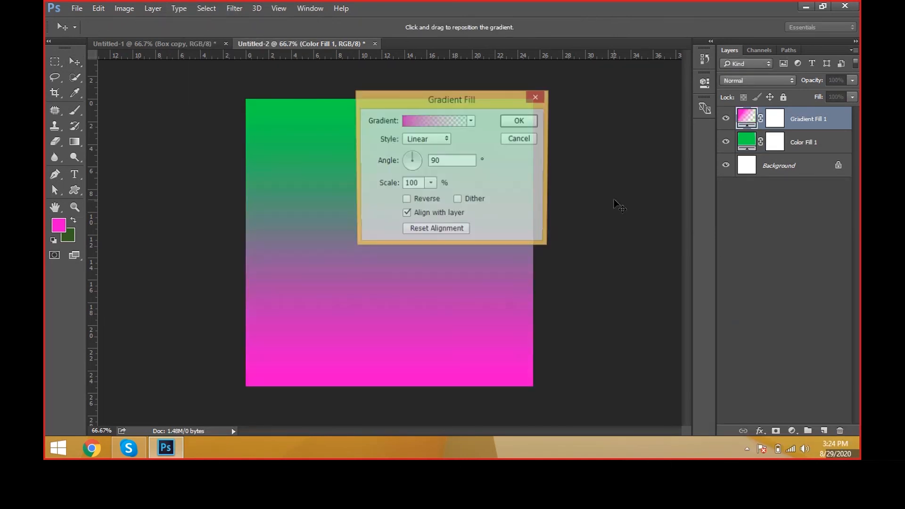
# Step: Examine the color and opacity stops at both ends of the pink-to-transparent gradient in the Gradient Editor
pyautogui.click(610, 130)
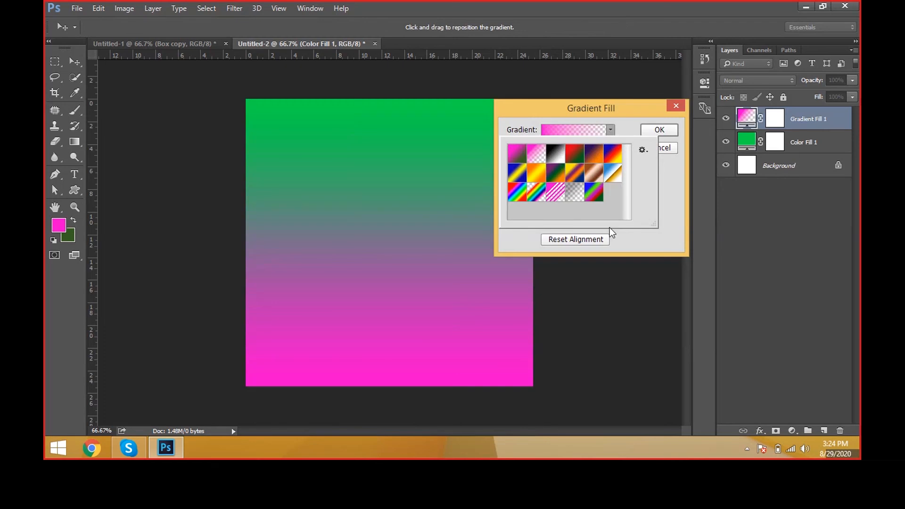
pyautogui.click(555, 131)
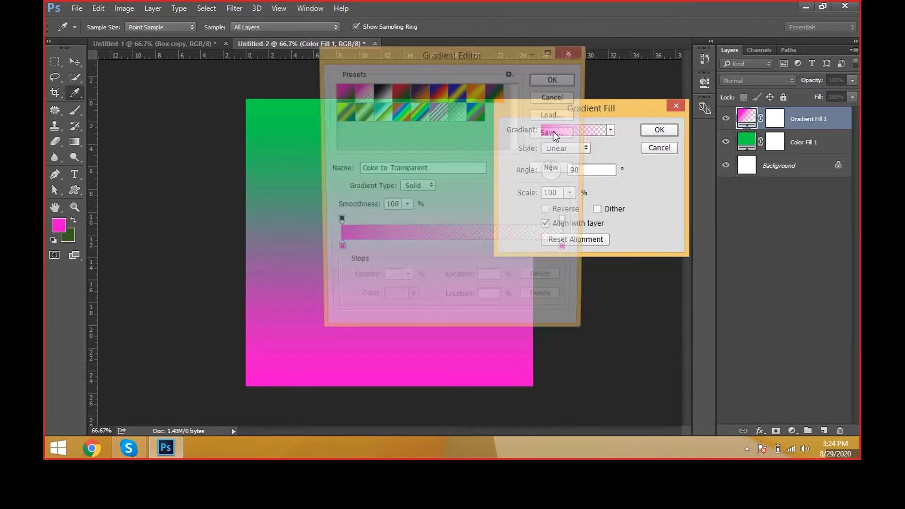
pyautogui.click(337, 252)
pyautogui.click(568, 252)
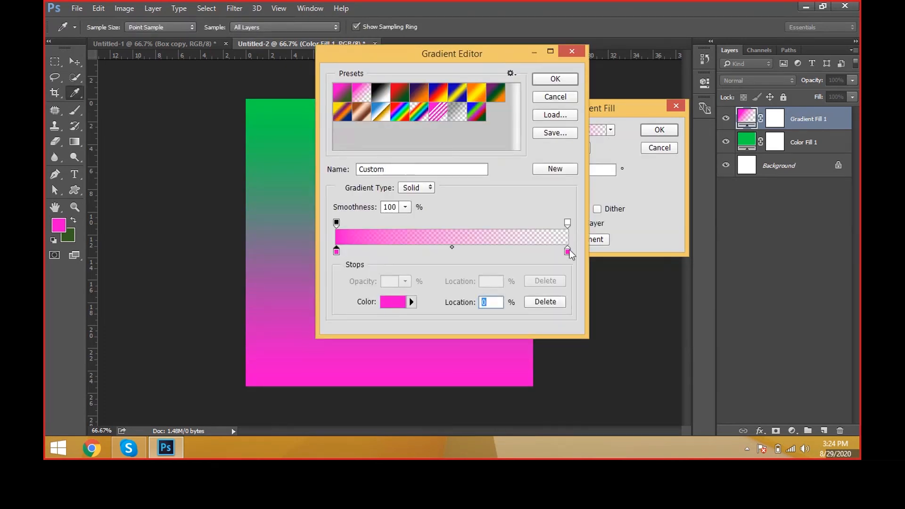
pyautogui.click(567, 223)
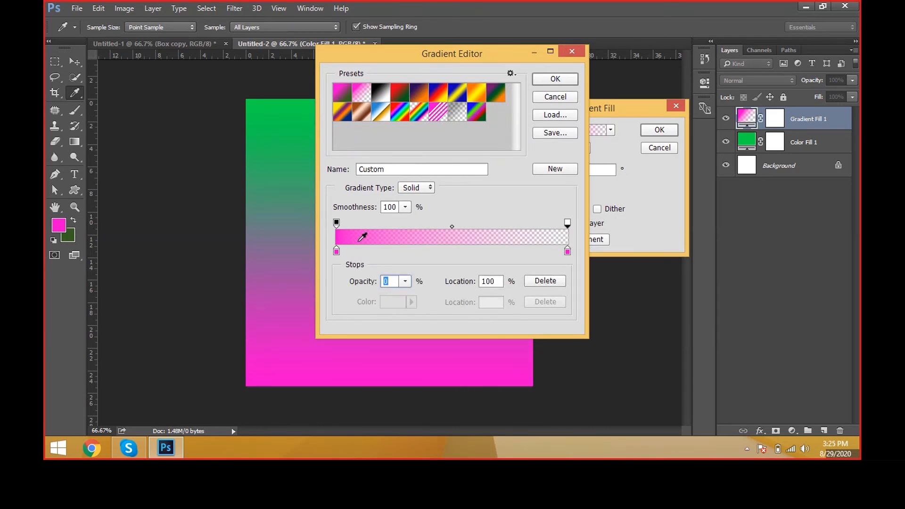
pyautogui.click(337, 223)
pyautogui.click(546, 102)
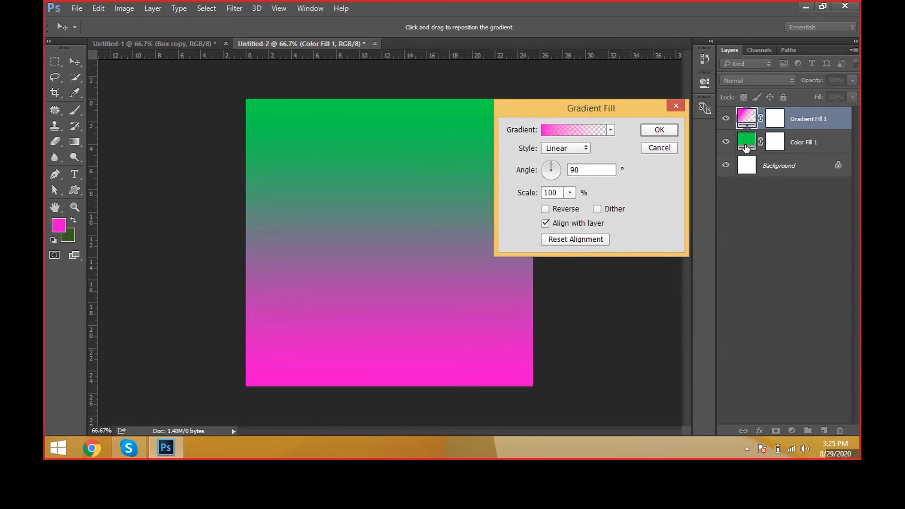
# Step: Try several gradient presets on the fill layer and apply the orange-yellow-orange one
pyautogui.click(611, 131)
pyautogui.click(593, 153)
pyautogui.click(555, 173)
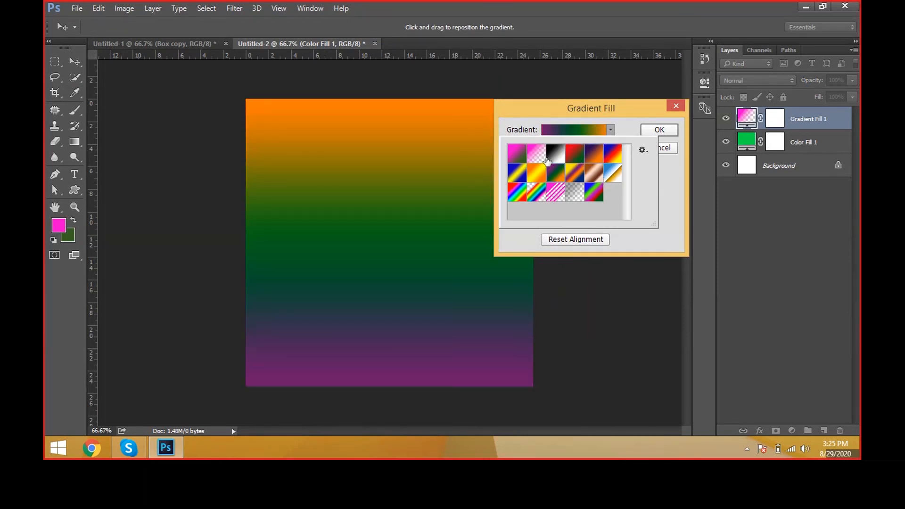
pyautogui.click(546, 161)
pyautogui.click(536, 173)
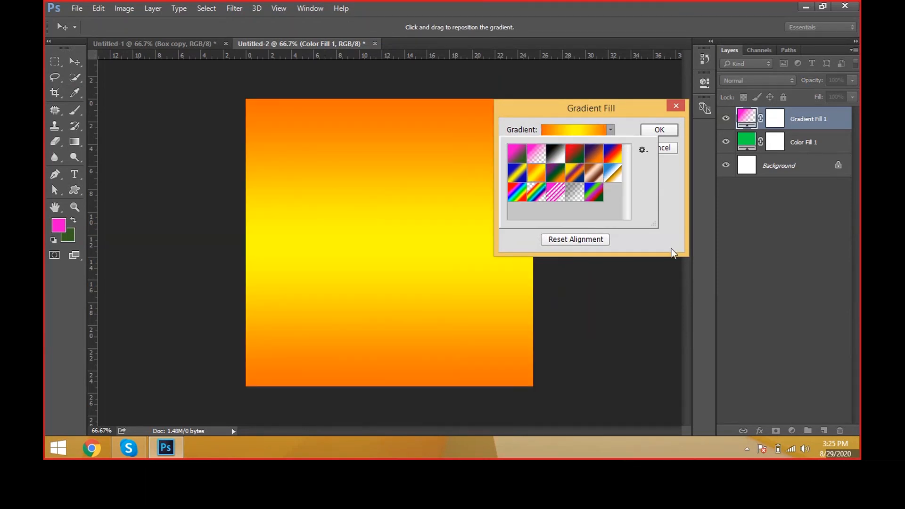
pyautogui.click(672, 125)
pyautogui.click(672, 125)
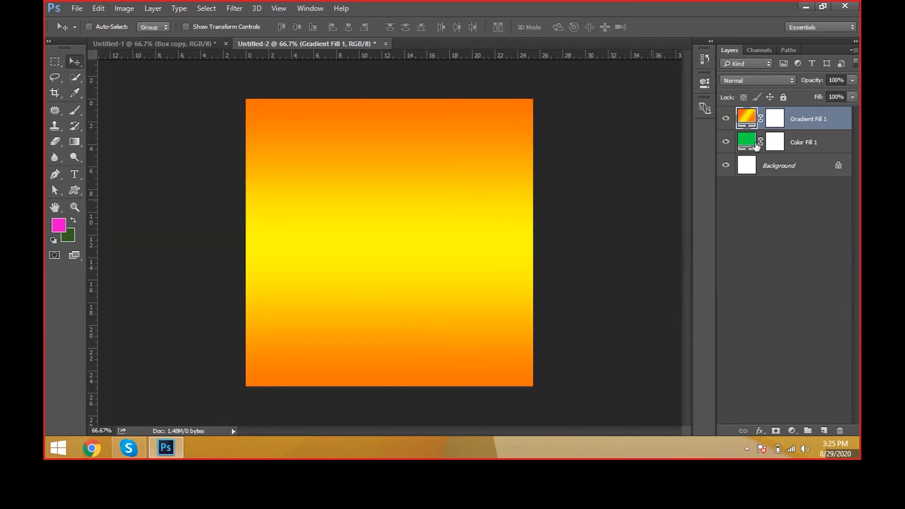
# Step: Change the Gradient Fill 1 layer to the violet-to-orange gradient preset
pyautogui.doubleClick(775, 118)
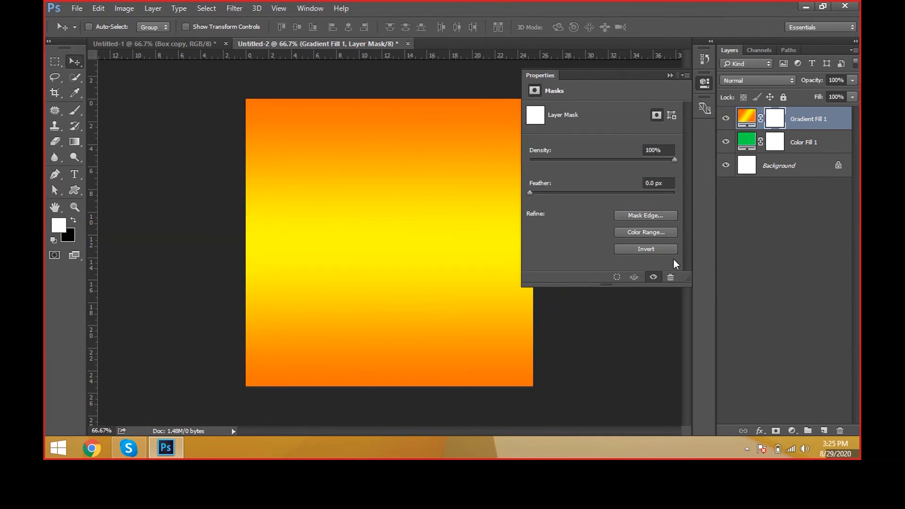
pyautogui.click(669, 75)
pyautogui.doubleClick(739, 120)
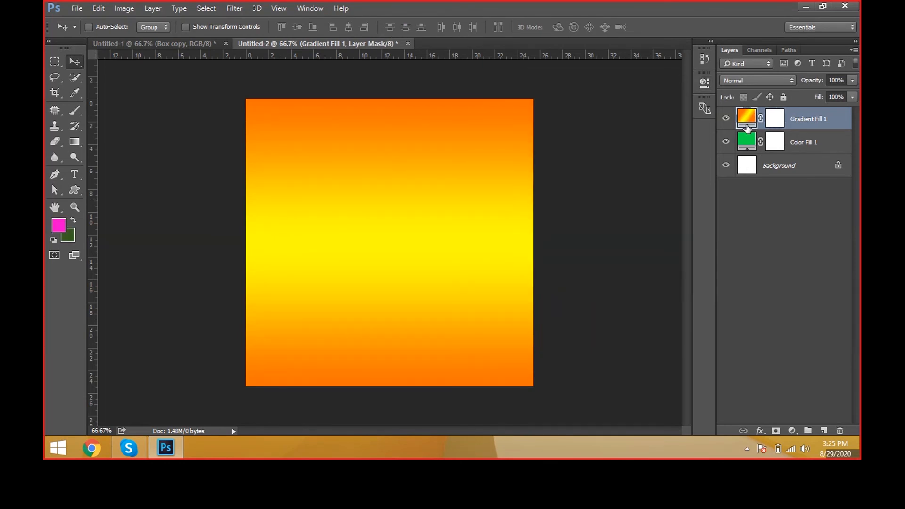
pyautogui.click(610, 130)
pyautogui.click(590, 173)
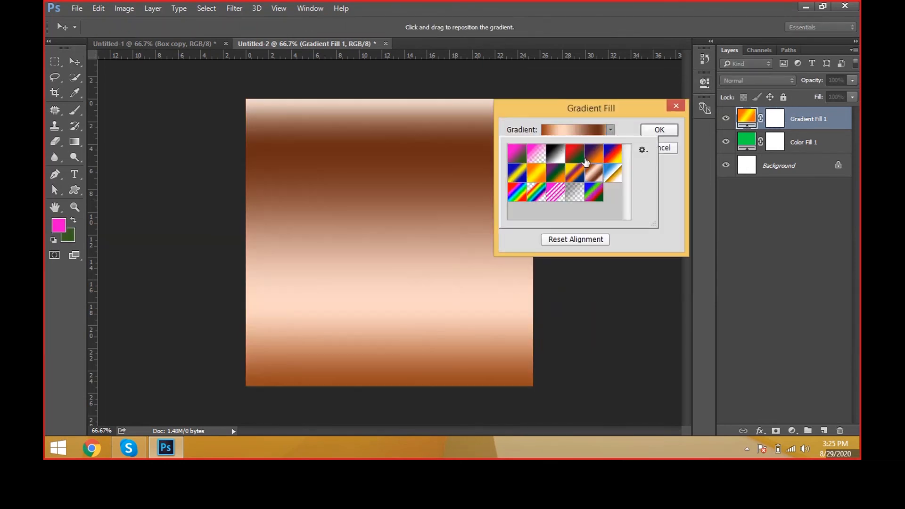
pyautogui.click(593, 155)
pyautogui.click(664, 132)
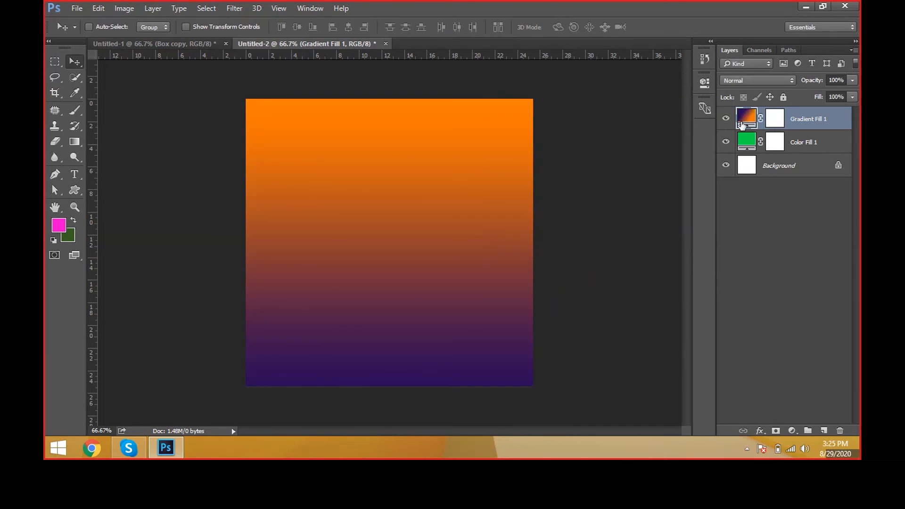
# Step: Set the violet-orange gradient fill's angle to -165.96° and its style to Radial
pyautogui.doubleClick(744, 125)
pyautogui.click(557, 169)
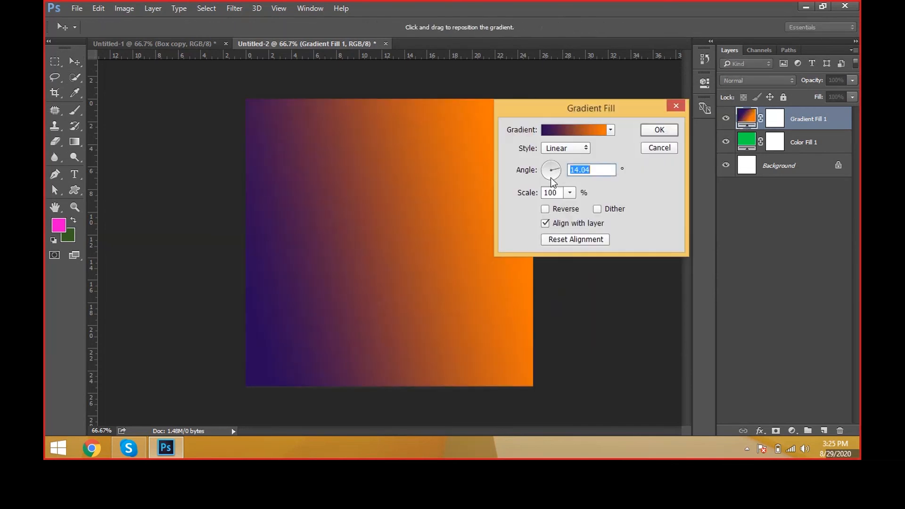
pyautogui.click(549, 174)
pyautogui.click(545, 171)
pyautogui.click(566, 148)
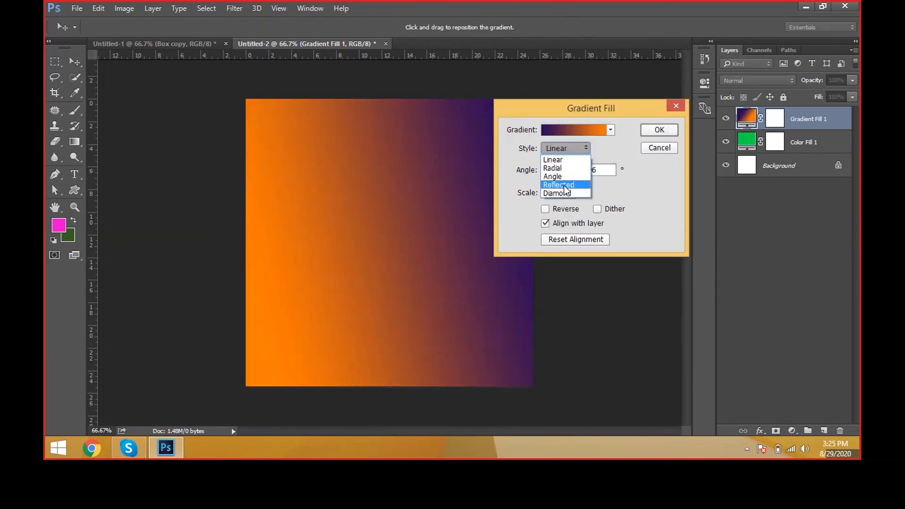
pyautogui.click(566, 185)
pyautogui.click(573, 149)
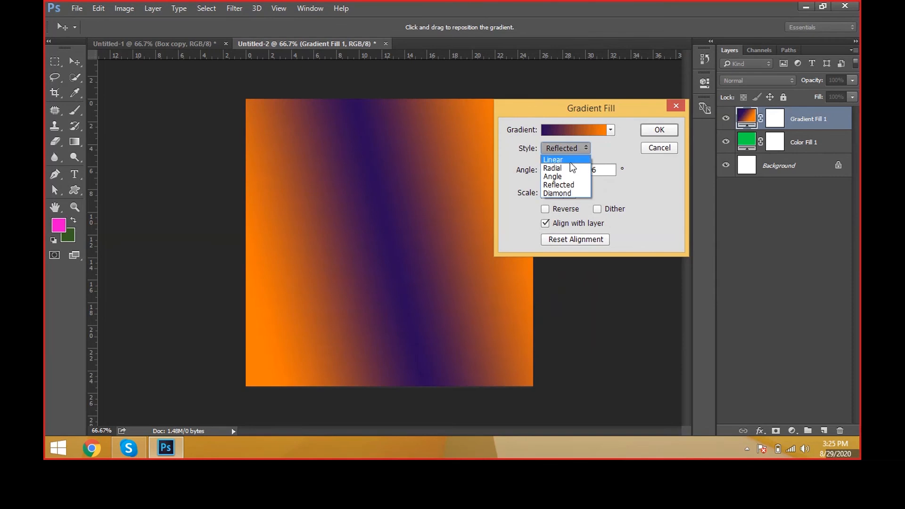
pyautogui.click(569, 163)
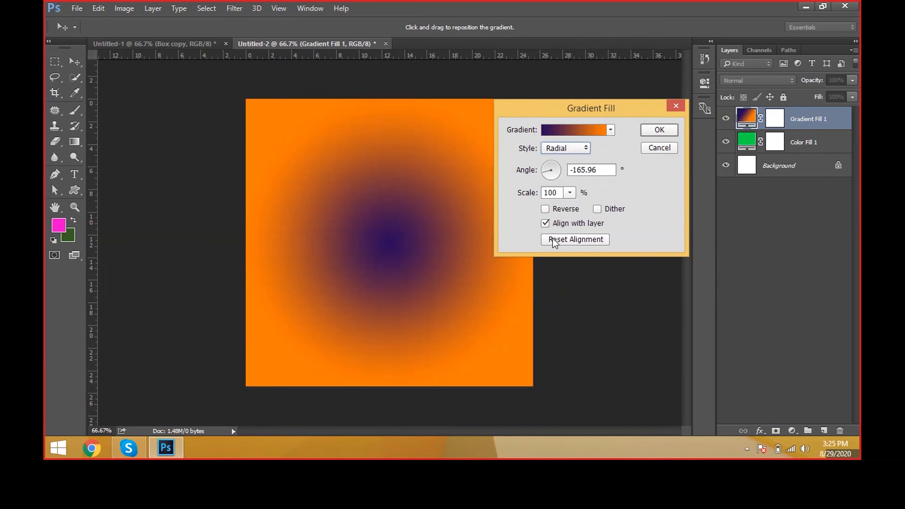
# Step: Reverse the radial gradient so orange sits in the center and violet outside, and apply the fill settings
pyautogui.click(545, 209)
pyautogui.click(547, 211)
pyautogui.click(547, 210)
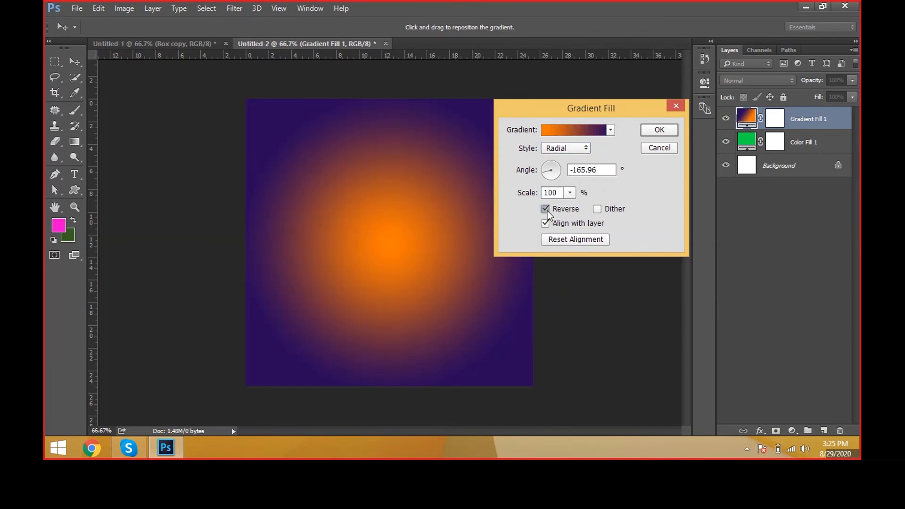
pyautogui.click(547, 210)
pyautogui.click(546, 210)
pyautogui.click(546, 210)
pyautogui.click(545, 210)
pyautogui.click(545, 211)
pyautogui.click(546, 211)
pyautogui.click(648, 126)
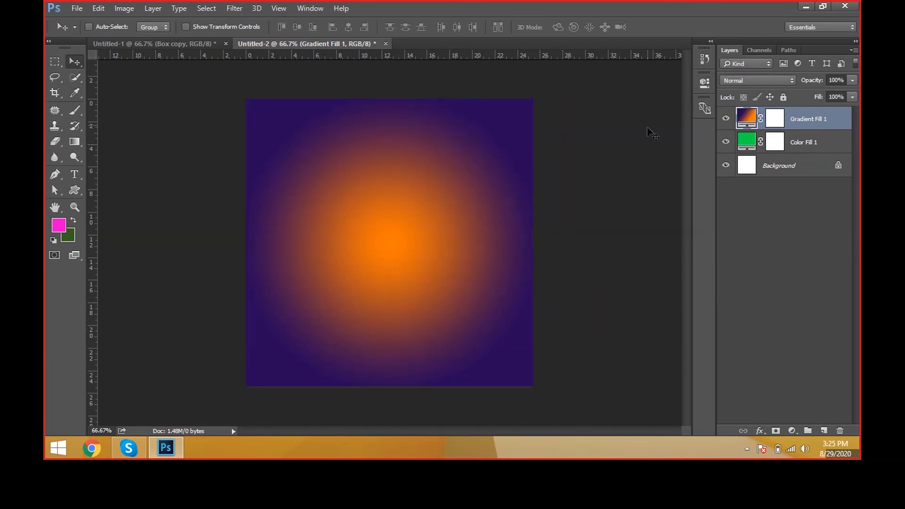
# Step: Add a pattern fill layer above the gradient fill, keeping Normal mode and 100% opacity
pyautogui.click(152, 7)
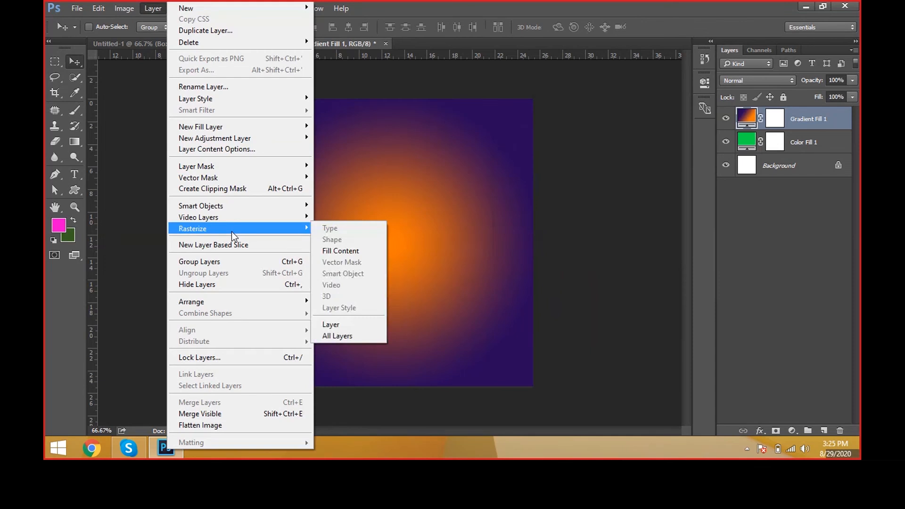
pyautogui.moveTo(260, 138)
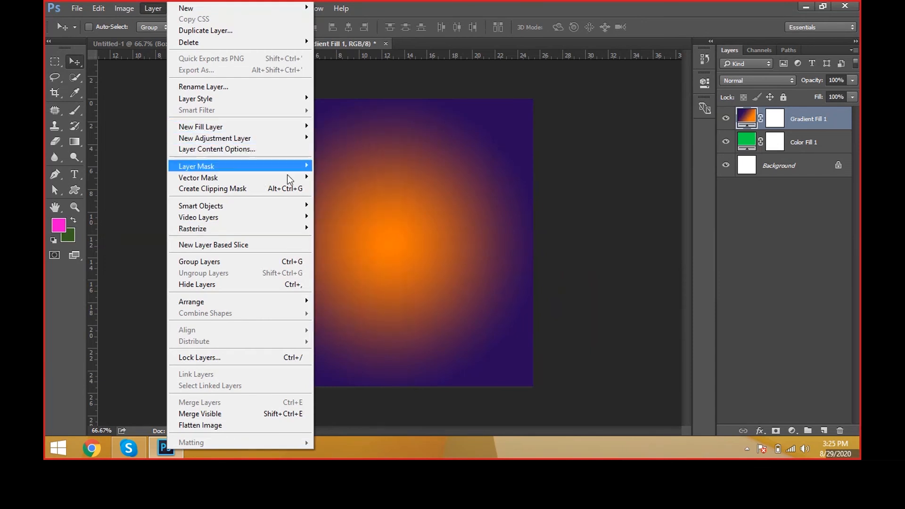
pyautogui.click(328, 183)
pyautogui.click(156, 12)
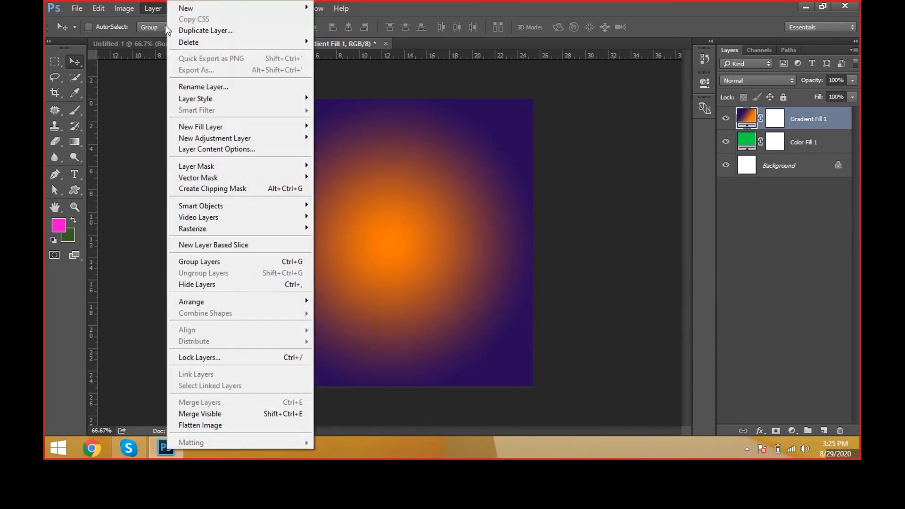
pyautogui.moveTo(264, 126)
pyautogui.click(338, 152)
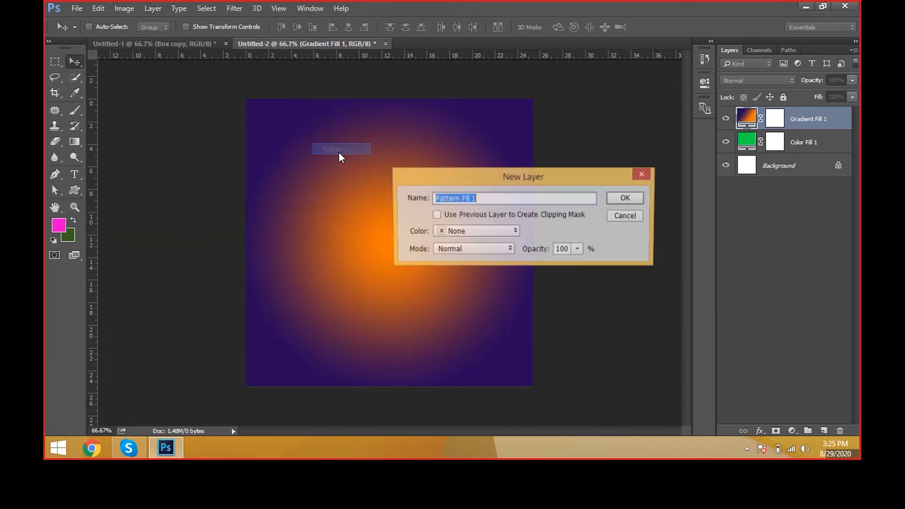
pyautogui.click(626, 198)
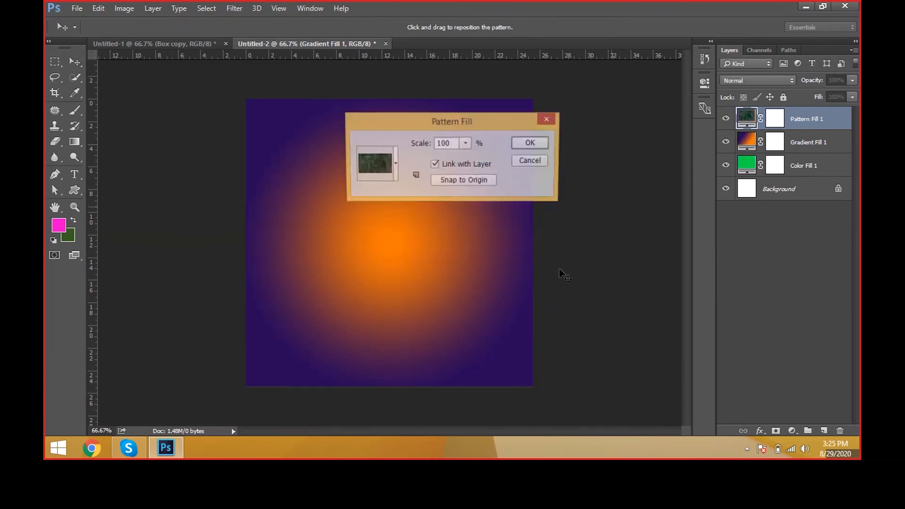
# Step: Try several patterns on the new fill layer and apply the multicolored striped one with orange circles at 100% scale
pyautogui.click(396, 170)
pyautogui.click(394, 203)
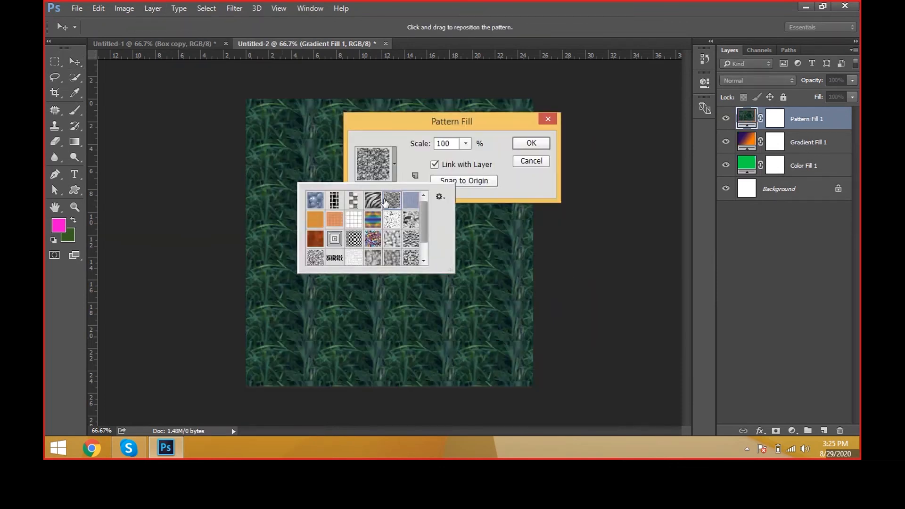
pyautogui.click(396, 225)
pyautogui.click(398, 232)
pyautogui.click(410, 243)
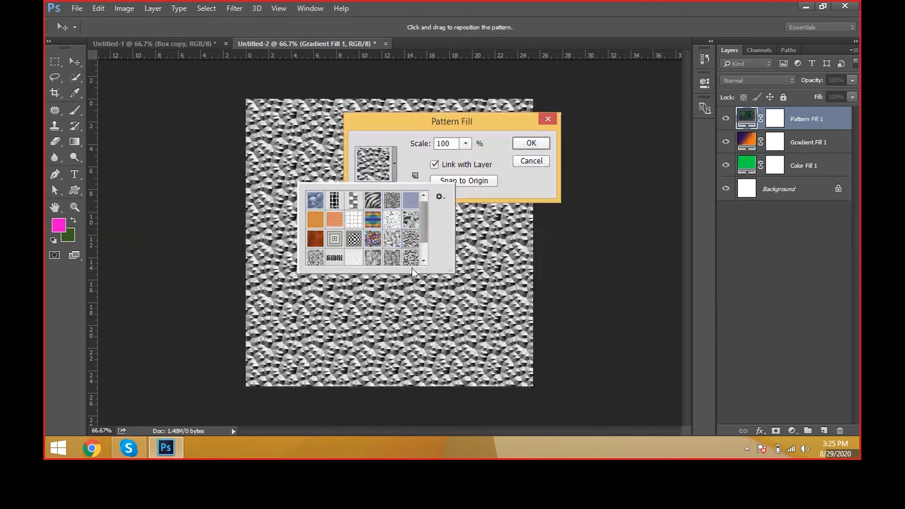
pyautogui.click(380, 263)
pyautogui.click(366, 262)
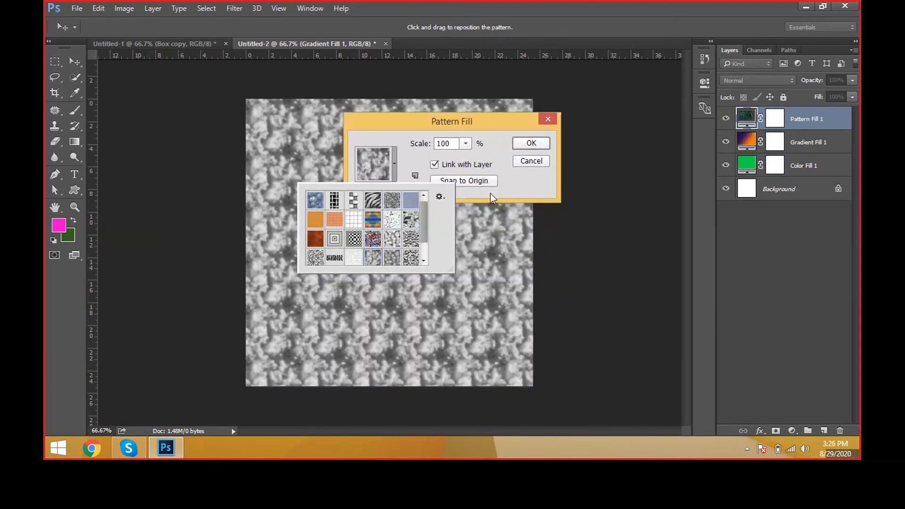
pyautogui.click(370, 239)
pyautogui.doubleClick(373, 219)
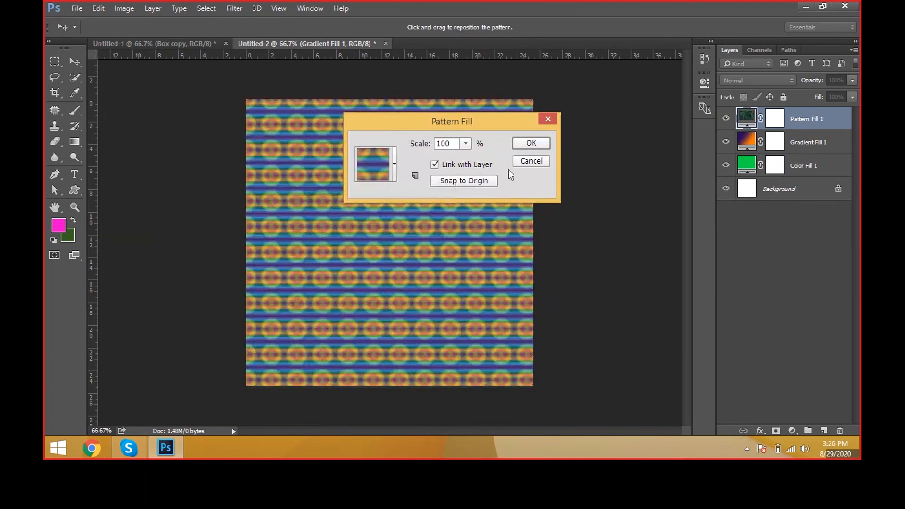
pyautogui.click(531, 144)
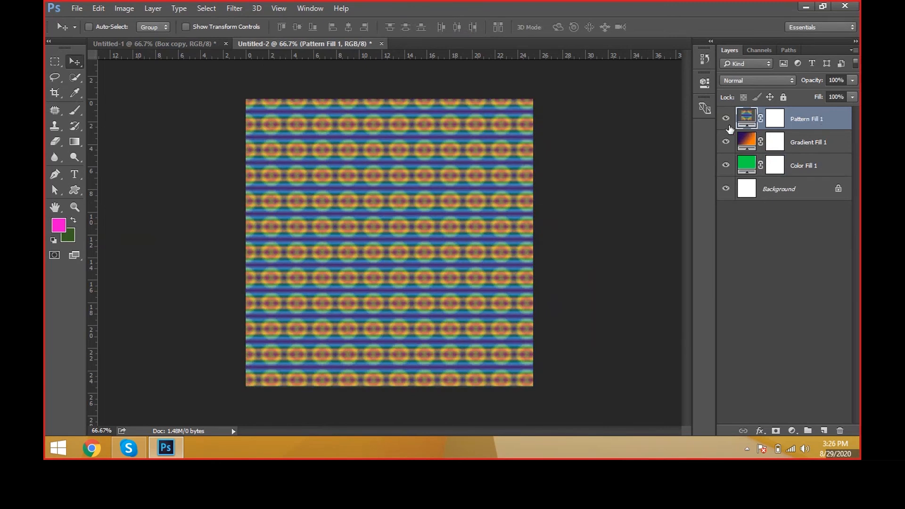
# Step: Hide and show the pattern and gradient fill layers to compare the three fills, leaving all of them visible
pyautogui.click(726, 120)
pyautogui.click(726, 120)
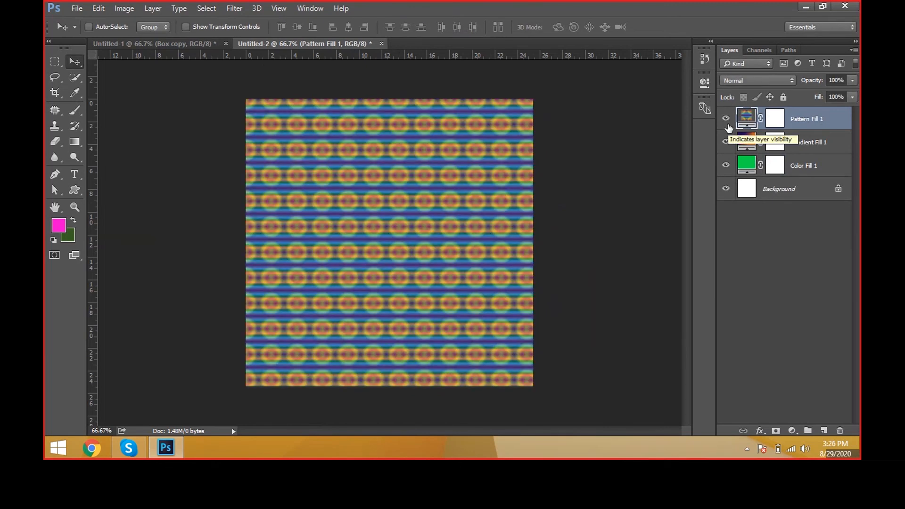
pyautogui.click(726, 120)
pyautogui.click(726, 121)
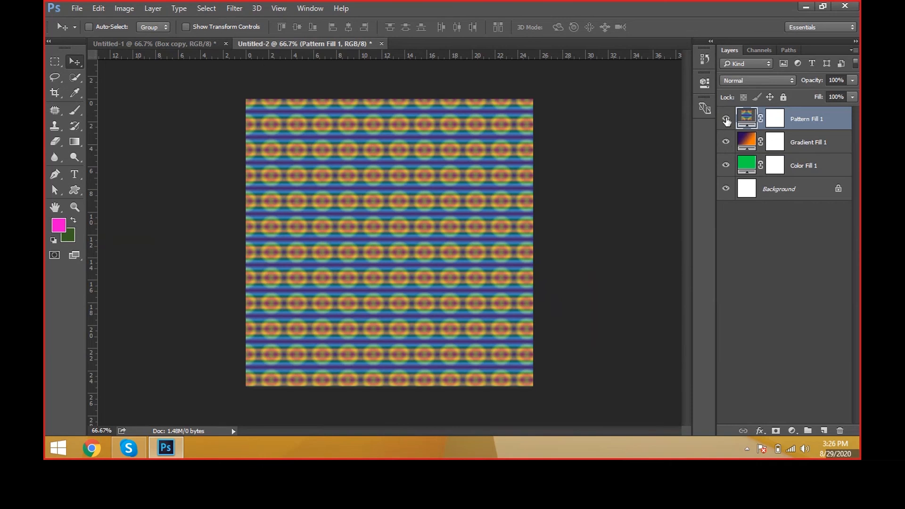
pyautogui.click(727, 120)
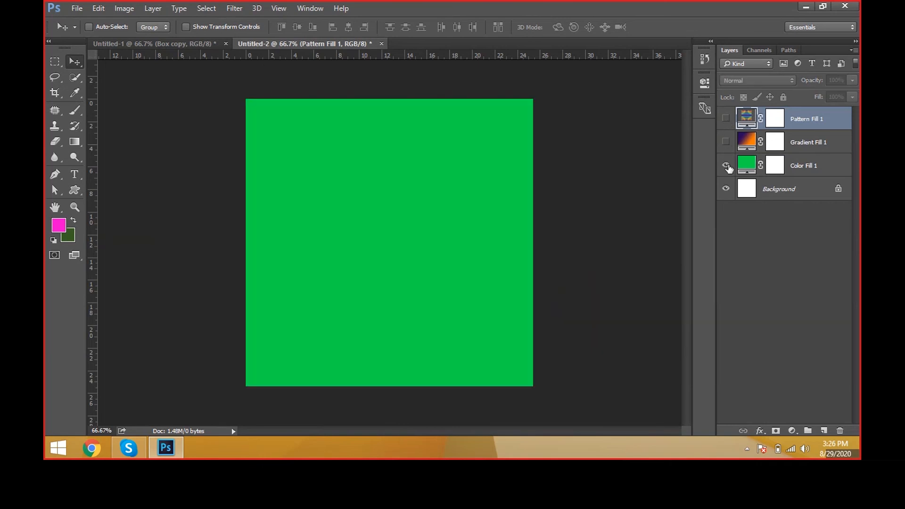
pyautogui.click(751, 170)
pyautogui.click(746, 141)
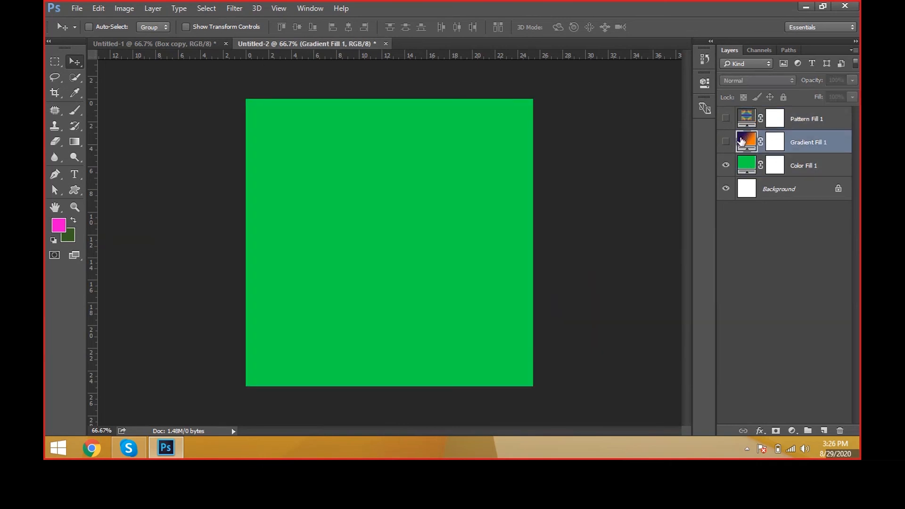
pyautogui.click(726, 141)
pyautogui.click(743, 125)
pyautogui.click(725, 119)
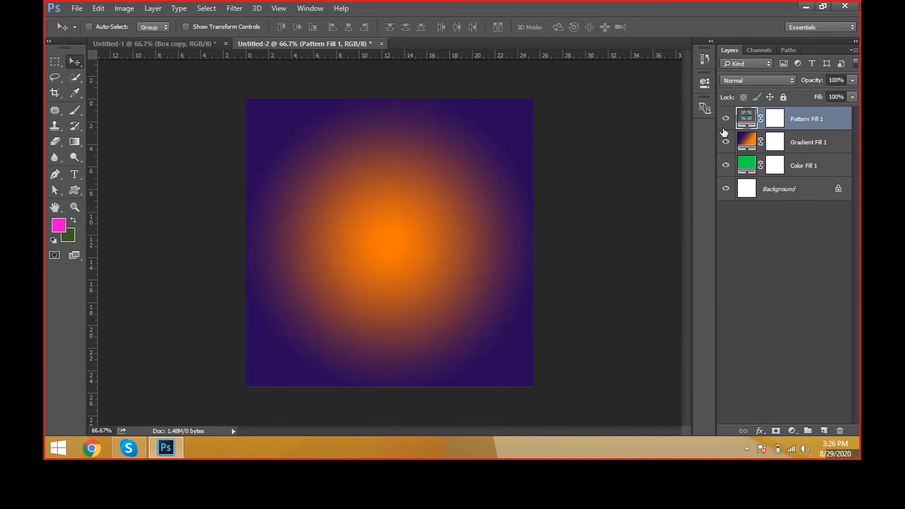
pyautogui.click(139, 8)
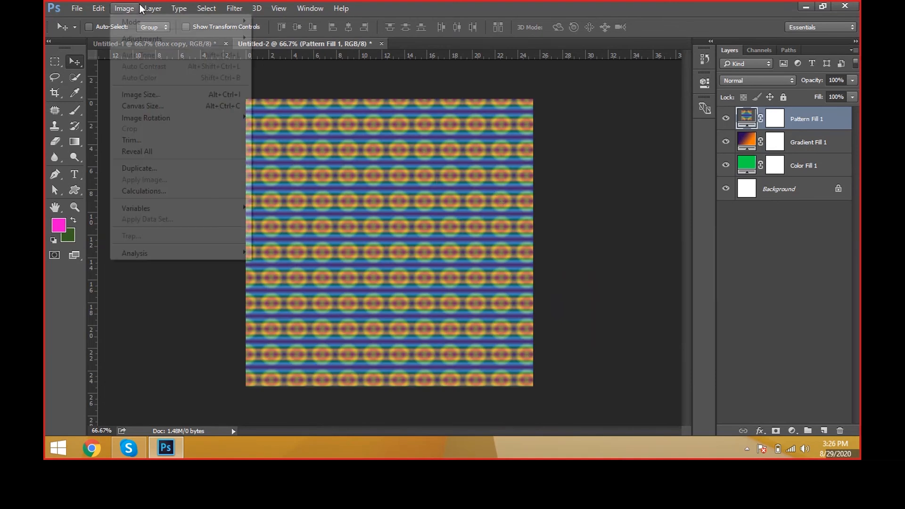
pyautogui.click(151, 8)
pyautogui.click(151, 8)
pyautogui.moveTo(226, 141)
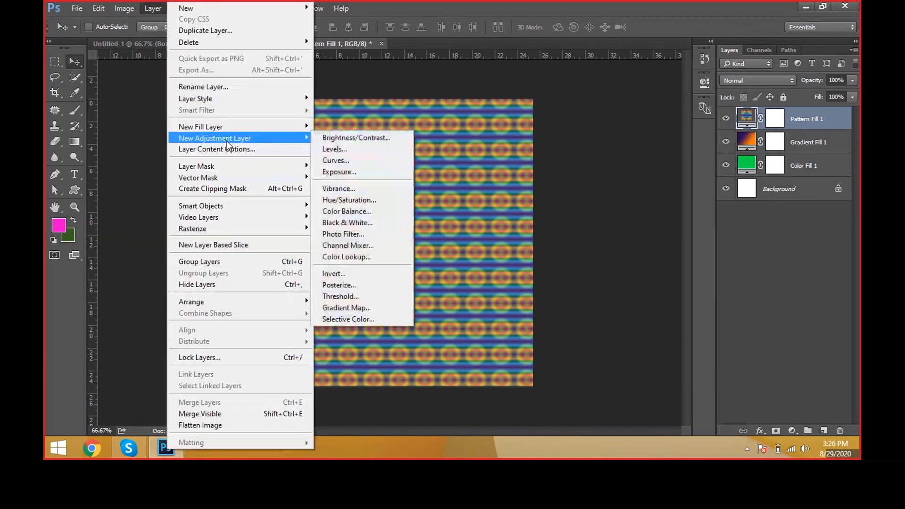
pyautogui.click(523, 161)
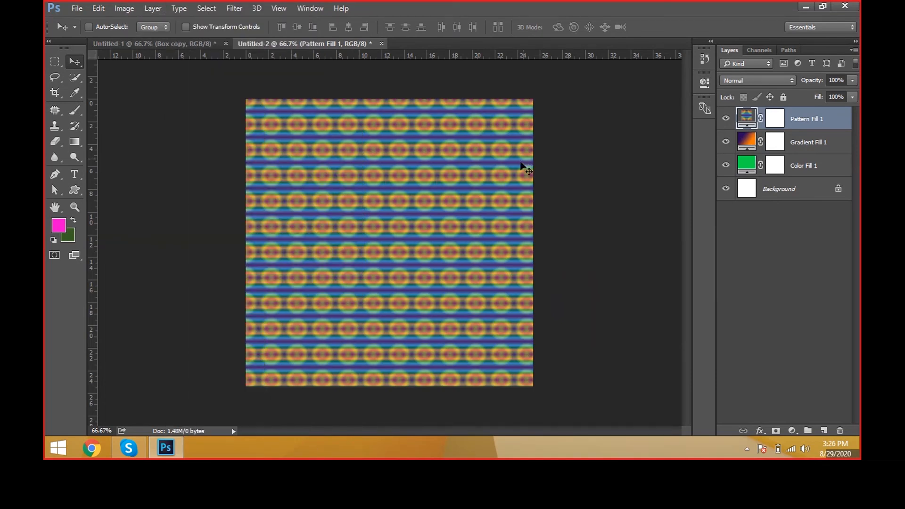
# Step: Open the image portrait-3113948_1920-1 from the IMAGES-IMAGES folder and frame the woman's face and shoulders
pyautogui.click(78, 10)
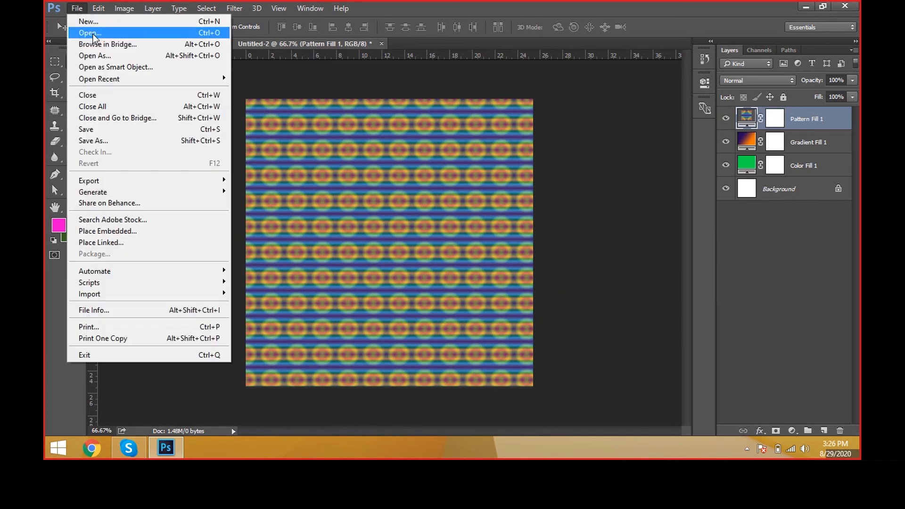
pyautogui.click(92, 34)
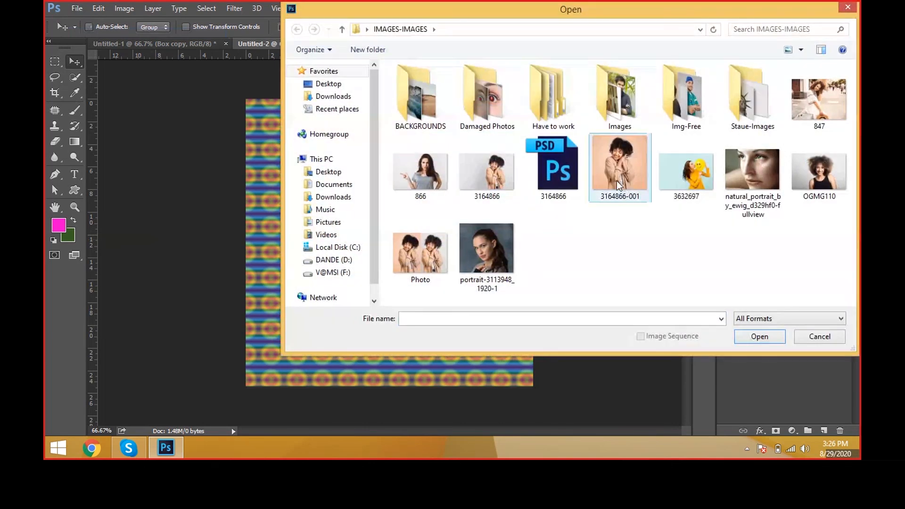
pyautogui.doubleClick(486, 249)
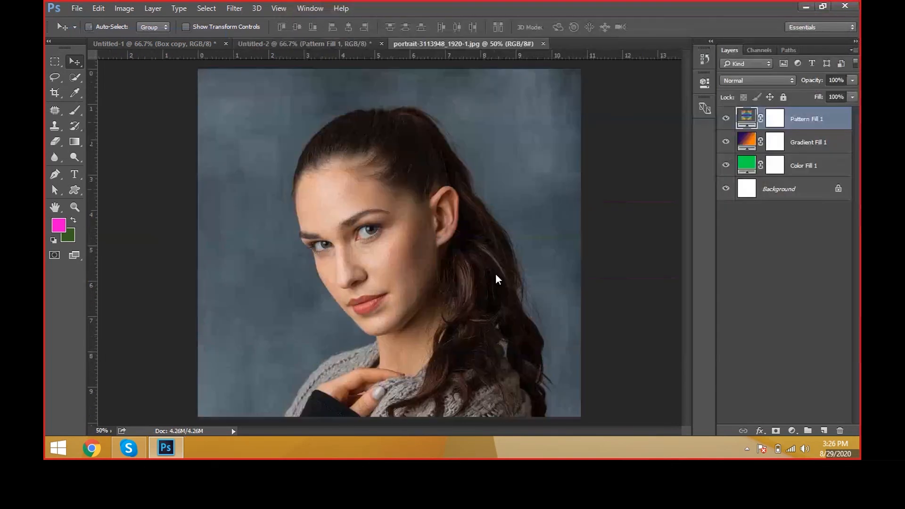
pyautogui.keyDown('ctrl'); pyautogui.click(436, 301); pyautogui.keyUp('ctrl')
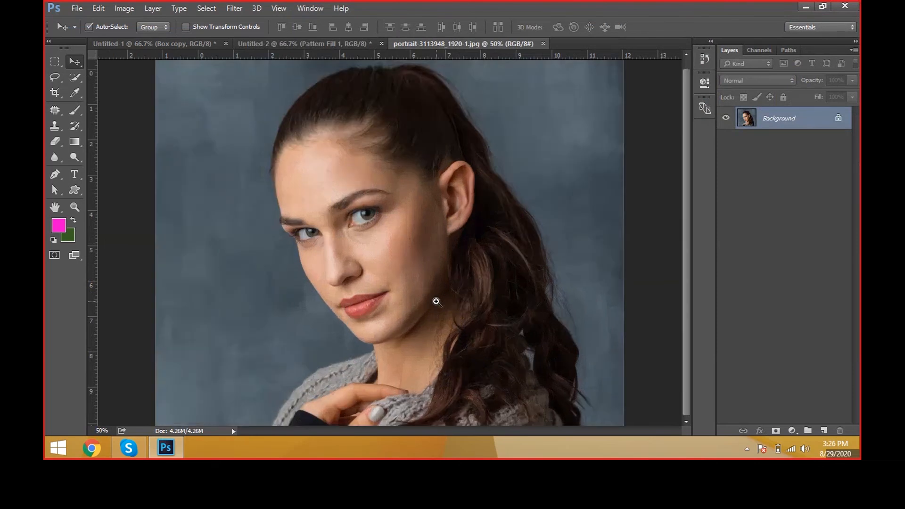
pyautogui.moveTo(451, 302); pyautogui.dragTo(471, 268)
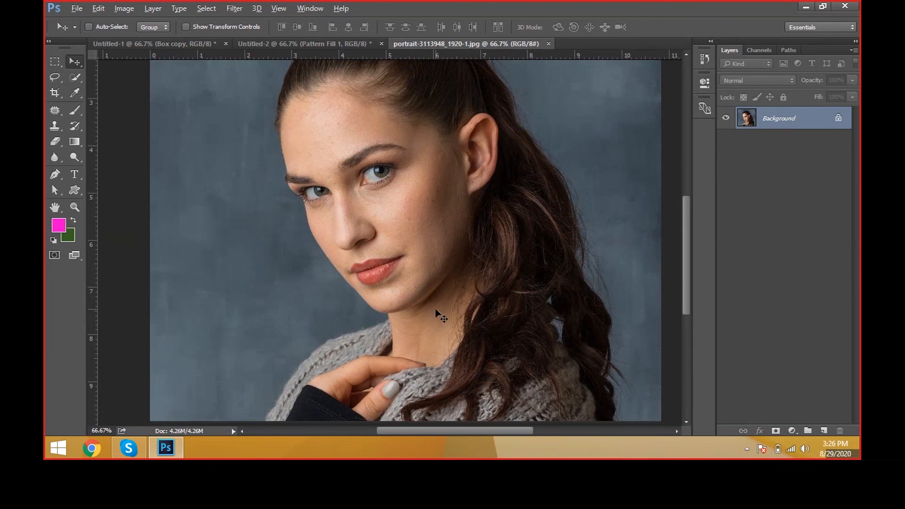
pyautogui.scroll(-1, 434, 308)
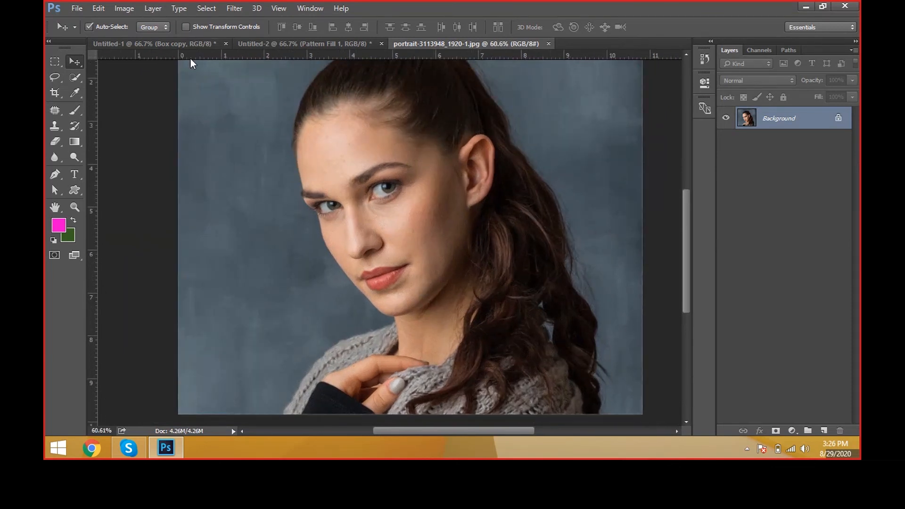
pyautogui.hotkey('ctrl', 'b')
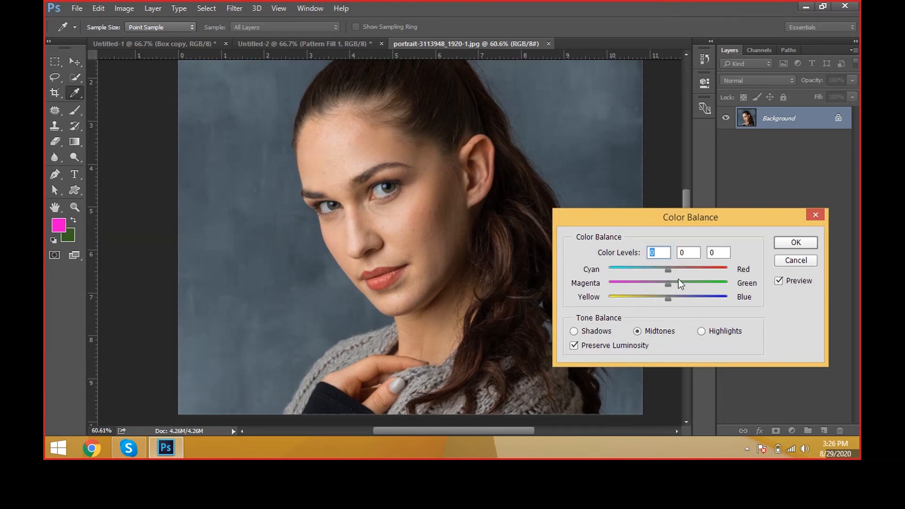
pyautogui.press('Escape')
pyautogui.hotkey('ctrl', 'b')
pyautogui.moveTo(644, 225); pyautogui.dragTo(678, 206)
pyautogui.moveTo(702, 251); pyautogui.dragTo(716, 265)
pyautogui.press('Escape')
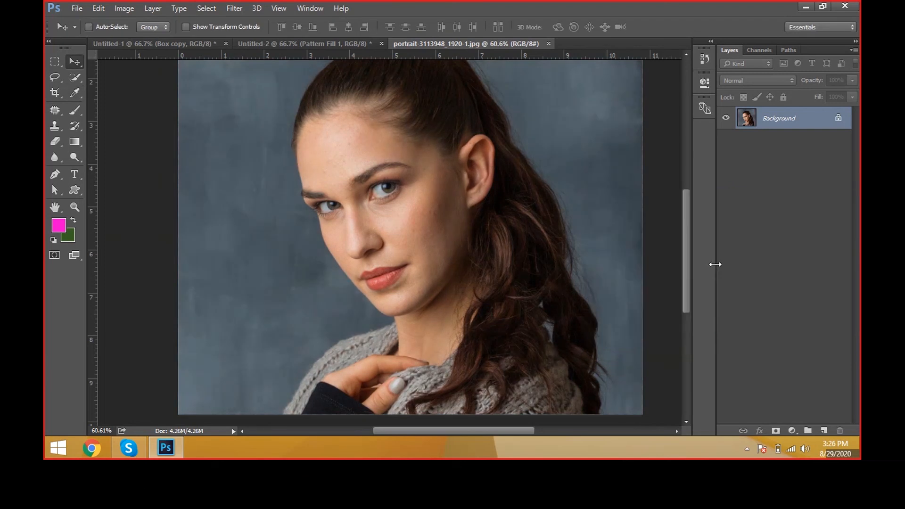
# Step: Use Color Balance on the portrait to shift the midtones strongly toward red and yellow, and adjust the highlights' color levels
pyautogui.hotkey('ctrl', 'b')
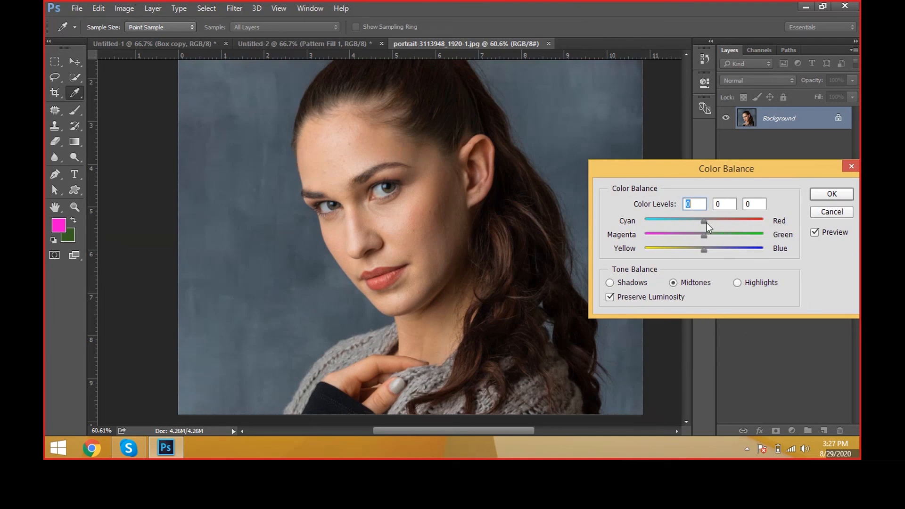
pyautogui.moveTo(706, 223); pyautogui.dragTo(644, 250)
pyautogui.click(647, 285)
pyautogui.click(757, 284)
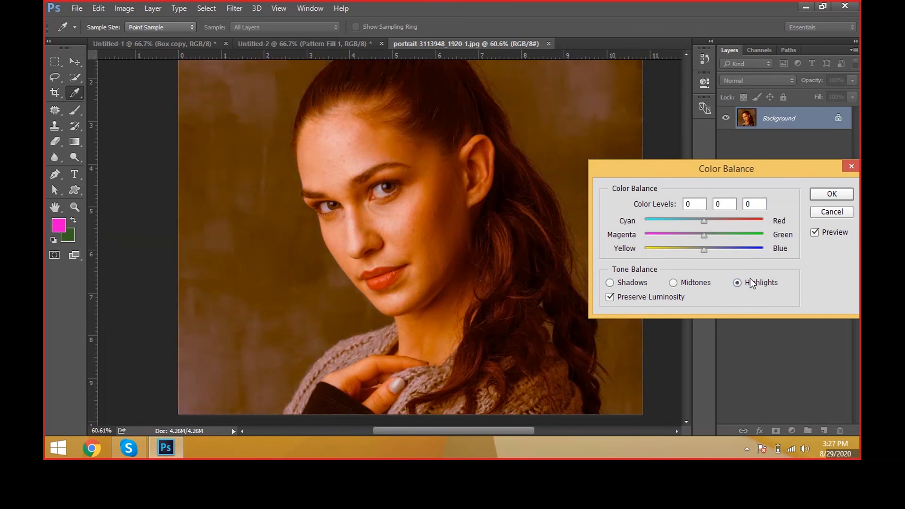
pyautogui.moveTo(703, 234); pyautogui.dragTo(678, 222)
pyautogui.moveTo(704, 250); pyautogui.dragTo(659, 235)
# Step: Set the shadows' color levels to -29, +39 and +86, apply the Color Balance, and fit the image in view
pyautogui.click(632, 283)
pyautogui.moveTo(696, 221); pyautogui.dragTo(728, 236)
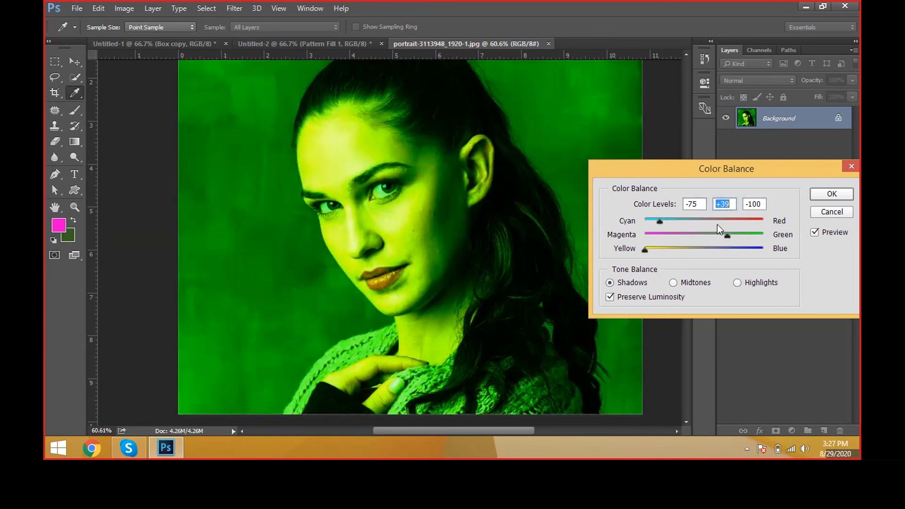
pyautogui.moveTo(660, 220); pyautogui.dragTo(687, 221)
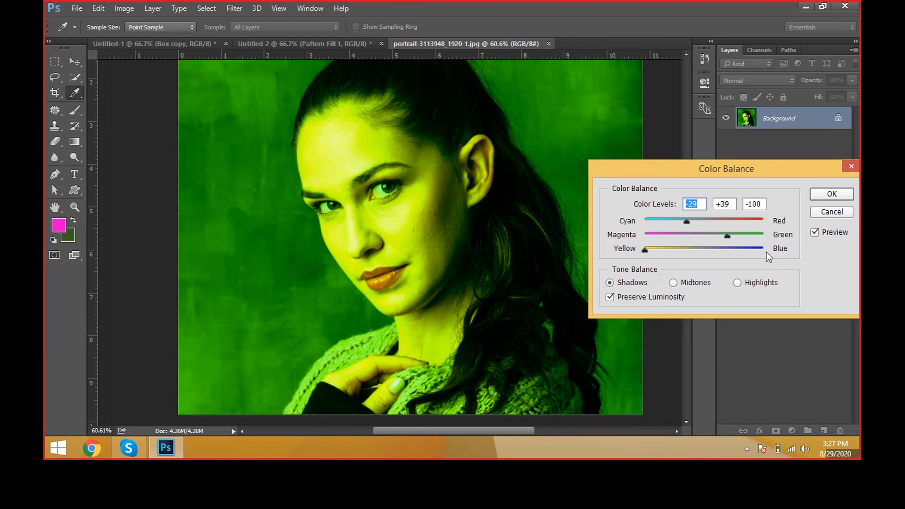
pyautogui.click(754, 250)
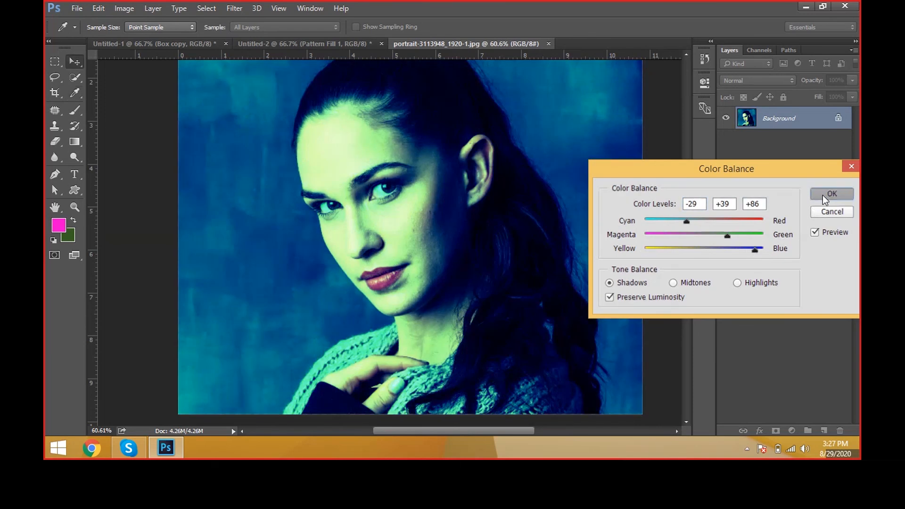
pyautogui.click(824, 195)
pyautogui.press('v')
pyautogui.hotkey('ctrl', '0')
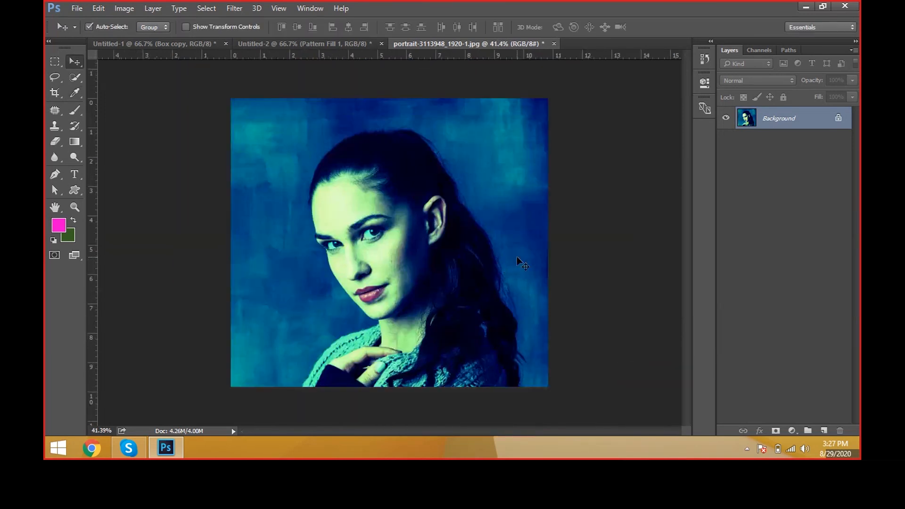
# Step: Reopen Color Balance on the recolored portrait to check whether the applied levels are still editable, and leave it without changes
pyautogui.scroll(1, 517, 256)
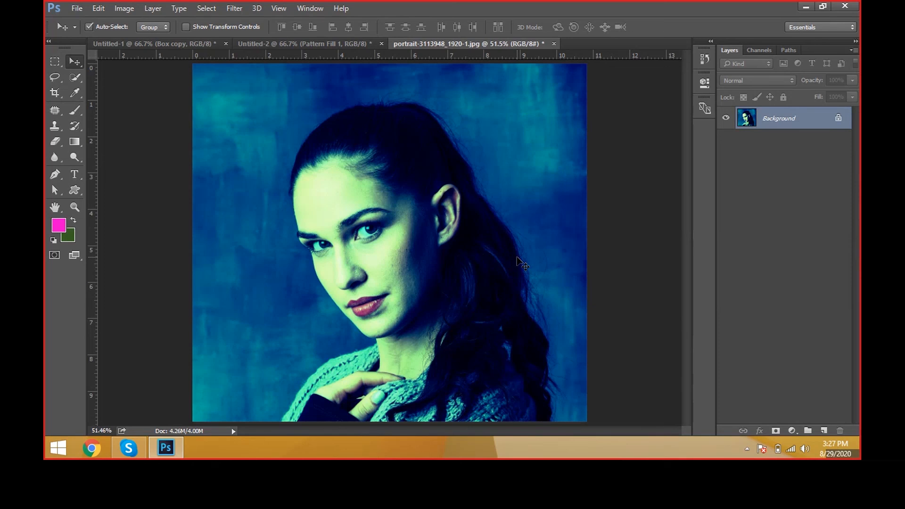
pyautogui.hotkey('ctrl', 'b')
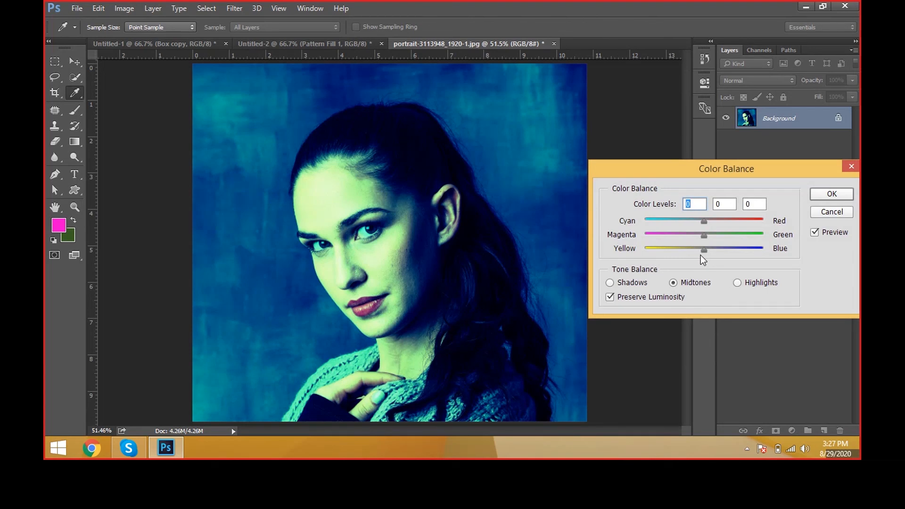
pyautogui.press('Escape')
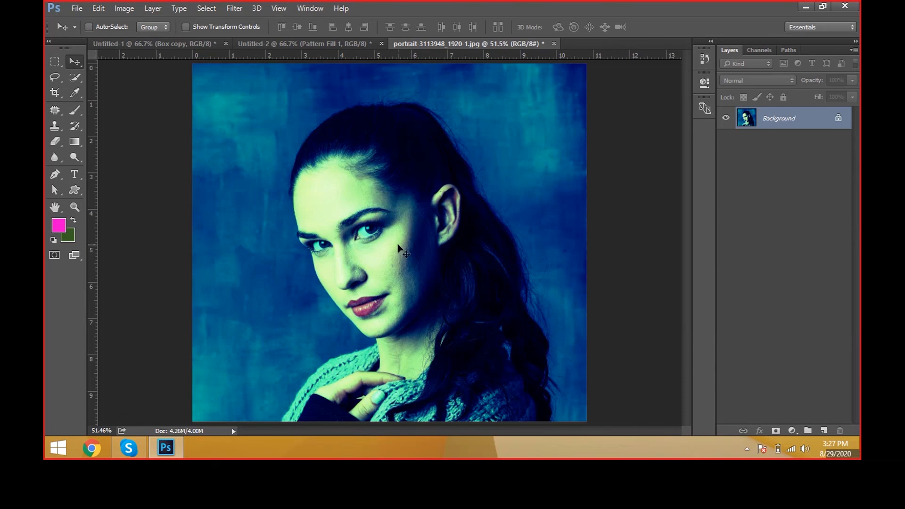
# Step: Open the tB8SSwMPX4s-unsplash photo of the woman in denim from the Images folder and compare it with the recolored portrait
pyautogui.hotkey('ctrl', 'o')
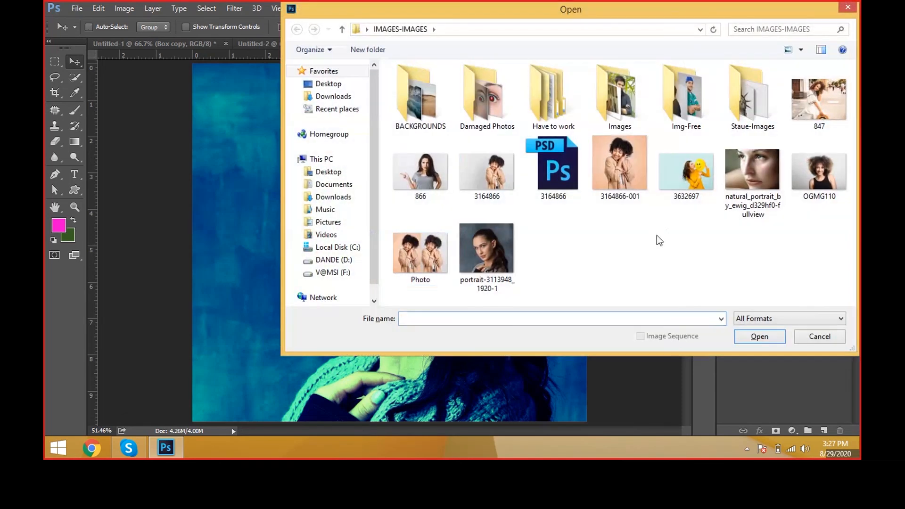
pyautogui.click(819, 100)
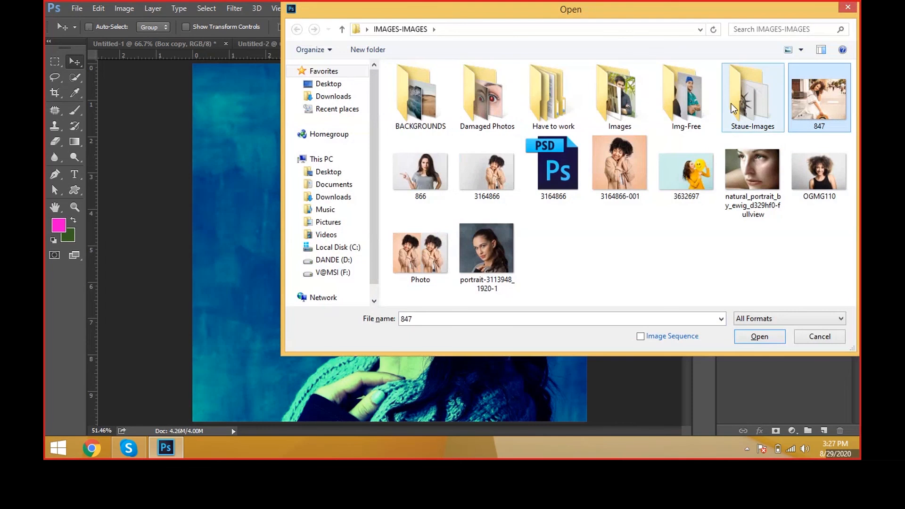
pyautogui.doubleClick(642, 109)
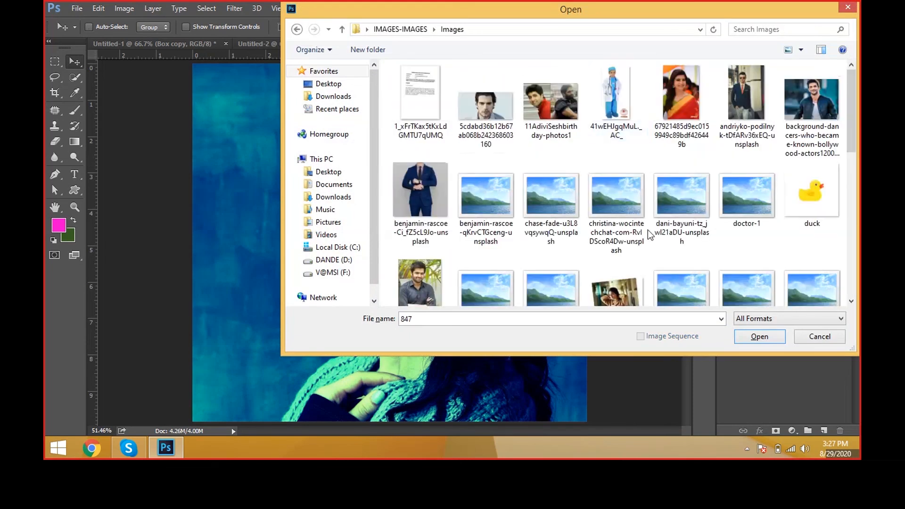
pyautogui.scroll(-2, 648, 230)
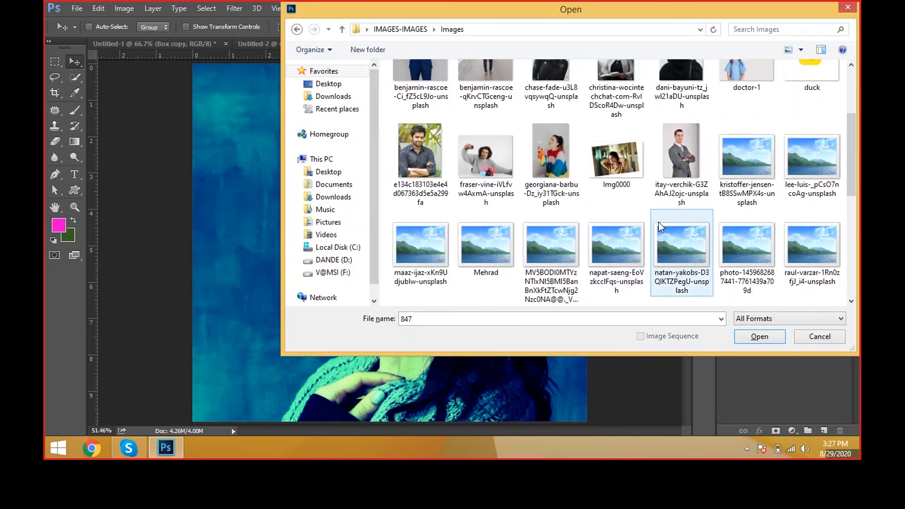
pyautogui.click(571, 181)
pyautogui.click(727, 175)
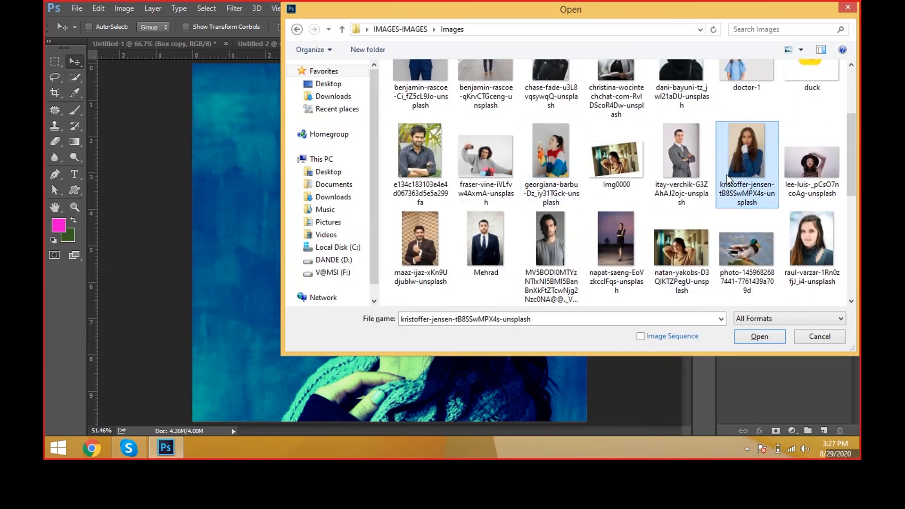
pyautogui.doubleClick(726, 175)
pyautogui.scroll(1, 400, 187)
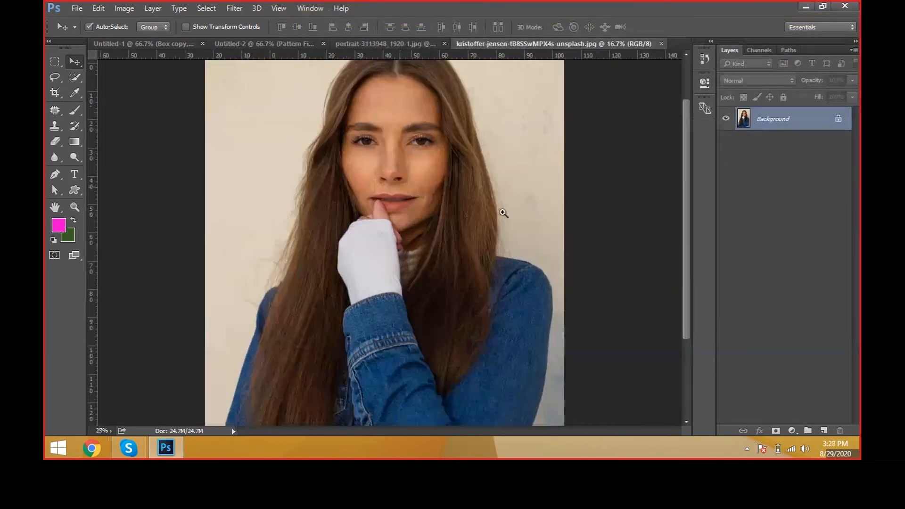
pyautogui.moveTo(565, 237); pyautogui.dragTo(607, 276)
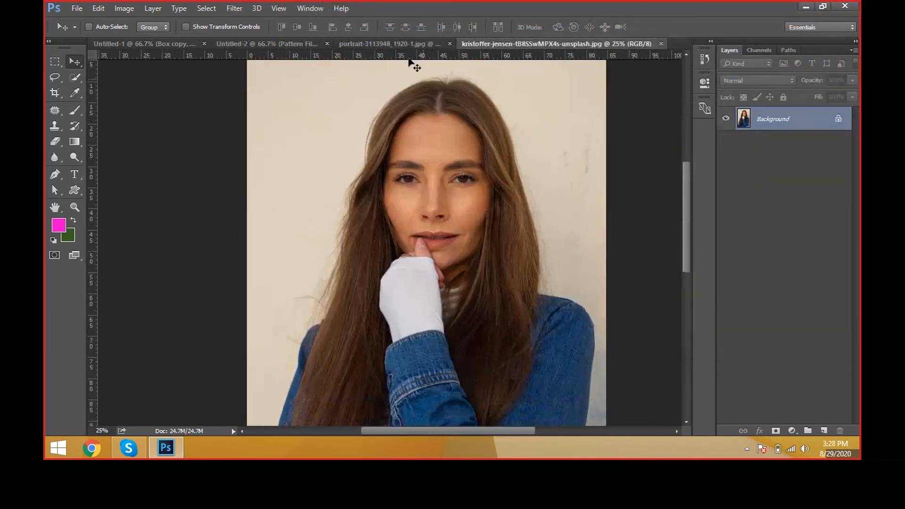
pyautogui.click(400, 46)
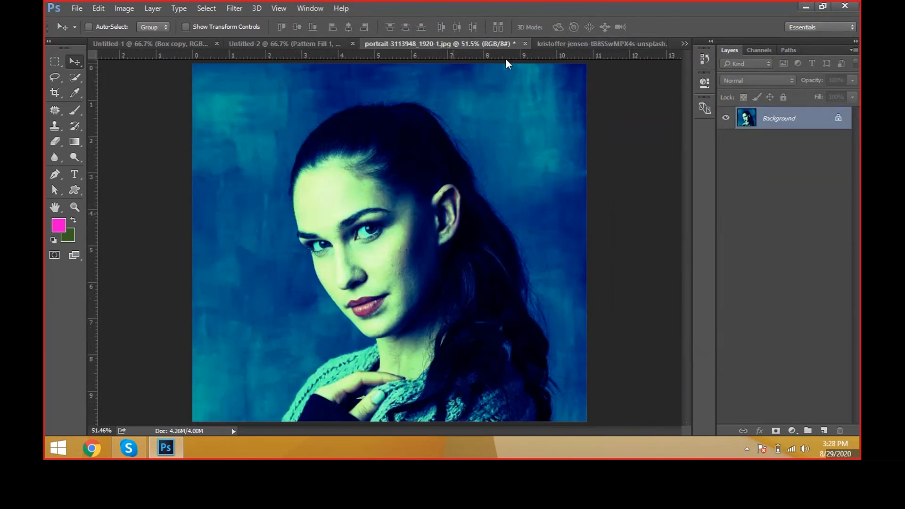
pyautogui.click(562, 43)
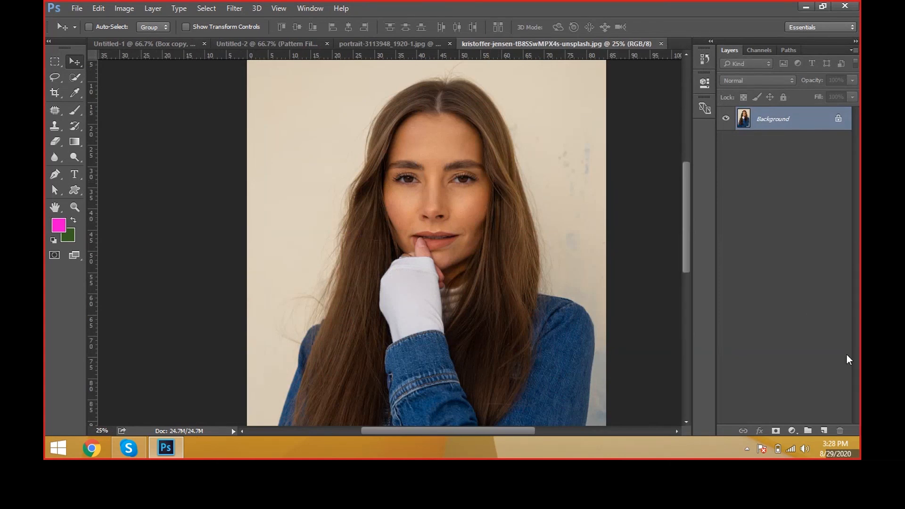
# Step: Add a Color Balance adjustment layer above the Background, keeping the default name, Normal mode and 100% opacity
pyautogui.click(793, 431)
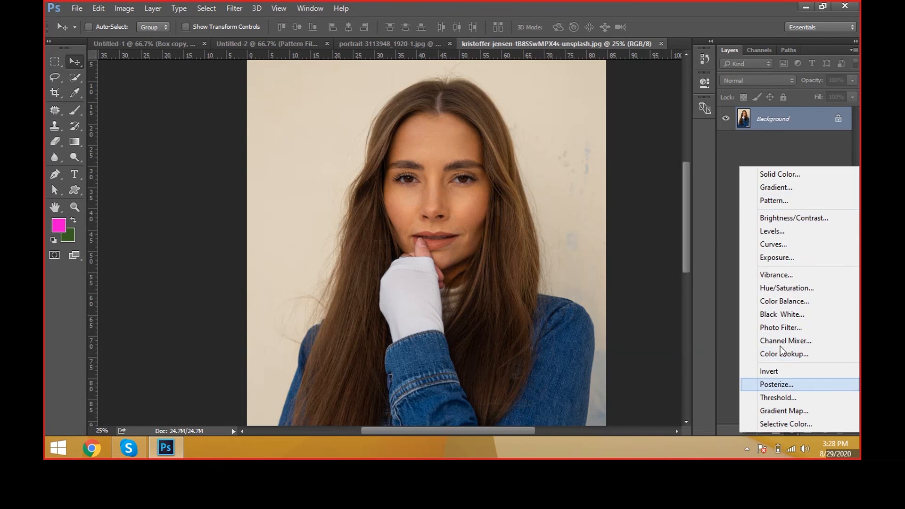
pyautogui.click(153, 8)
pyautogui.click(153, 8)
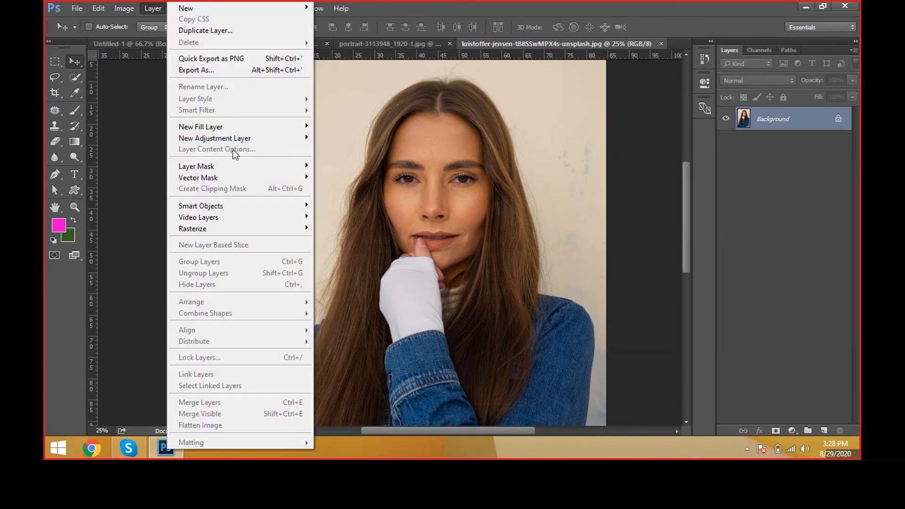
pyautogui.moveTo(233, 136)
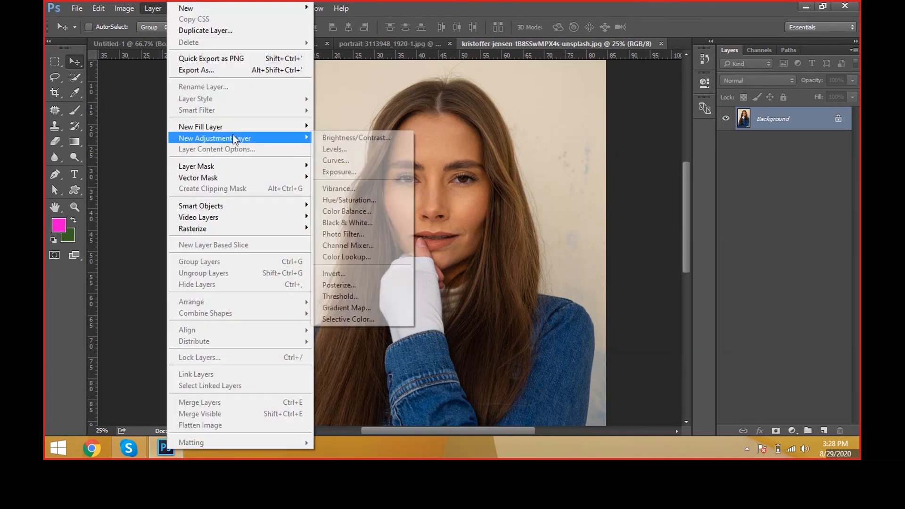
pyautogui.click(369, 214)
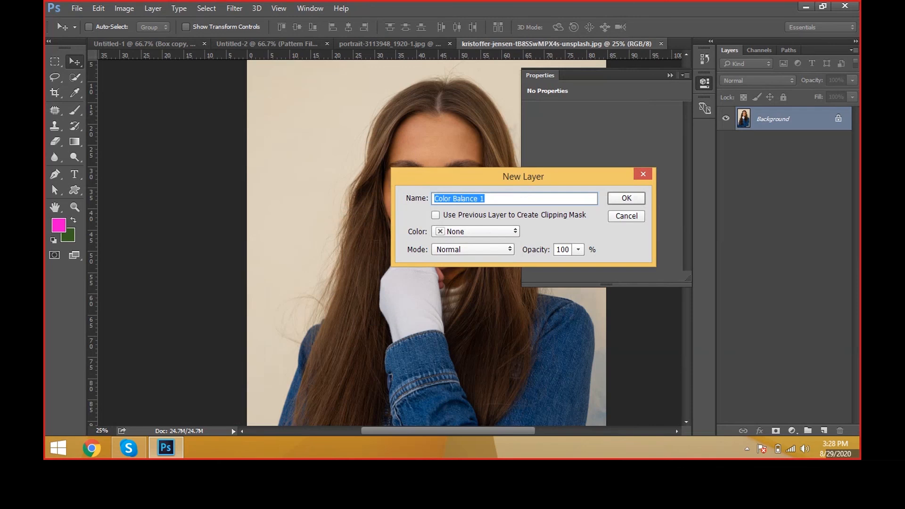
pyautogui.moveTo(523, 176); pyautogui.dragTo(680, 229)
pyautogui.click(783, 250)
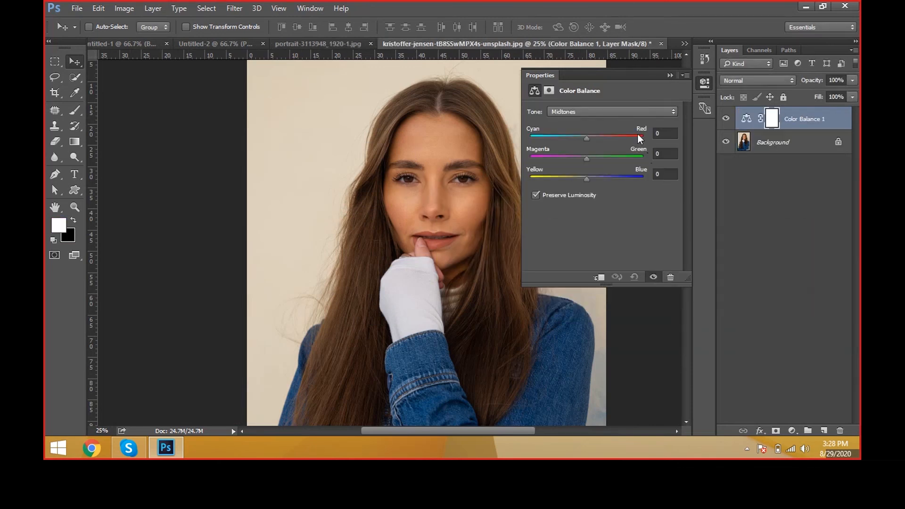
# Step: Shift the adjustment layer's highlights strongly toward red, magenta and blue, keeping Preserve Luminosity on
pyautogui.moveTo(598, 89); pyautogui.dragTo(609, 100)
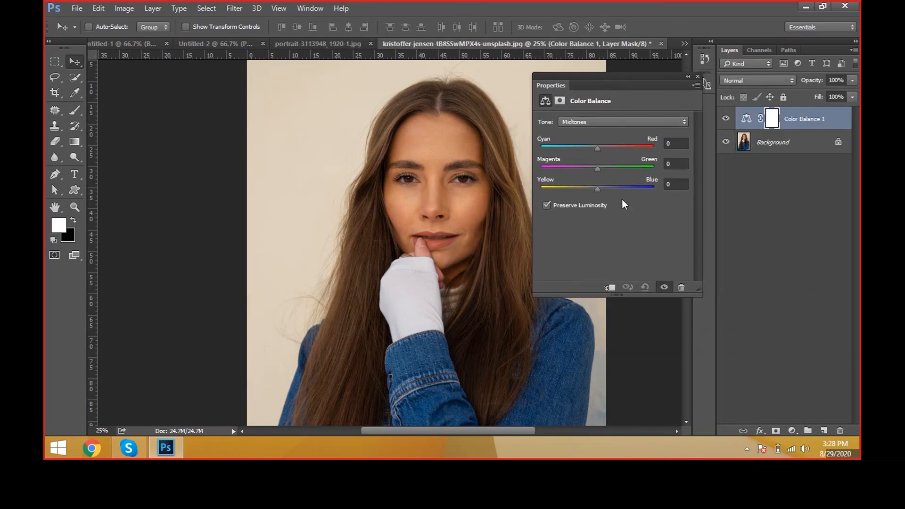
pyautogui.click(603, 123)
pyautogui.click(602, 128)
pyautogui.click(597, 124)
pyautogui.click(598, 143)
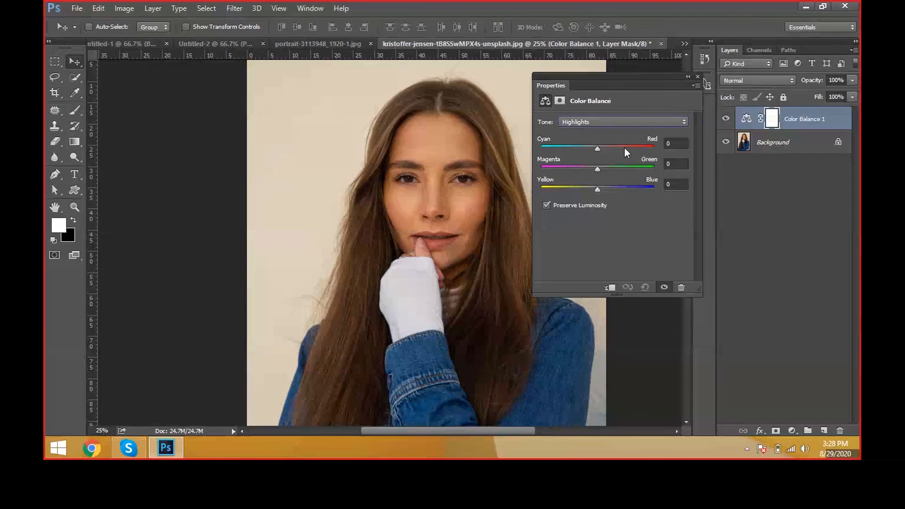
pyautogui.click(650, 147)
pyautogui.click(551, 167)
pyautogui.click(640, 188)
# Step: Set the adjustment layer's shadows to +100 cyan-red, -78 magenta-green and +94 yellow-blue
pyautogui.click(643, 122)
pyautogui.click(624, 129)
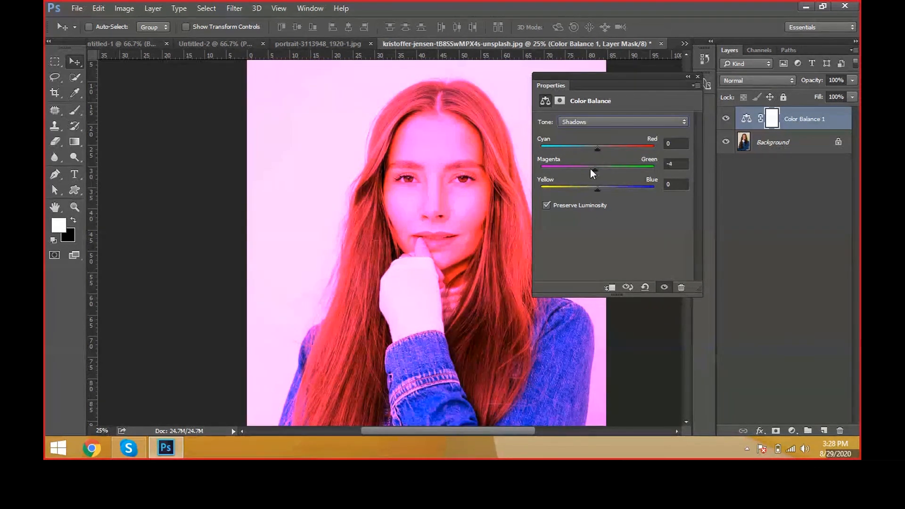
pyautogui.moveTo(590, 169); pyautogui.dragTo(553, 168)
pyautogui.moveTo(597, 189); pyautogui.dragTo(651, 190)
pyautogui.moveTo(628, 149); pyautogui.dragTo(655, 150)
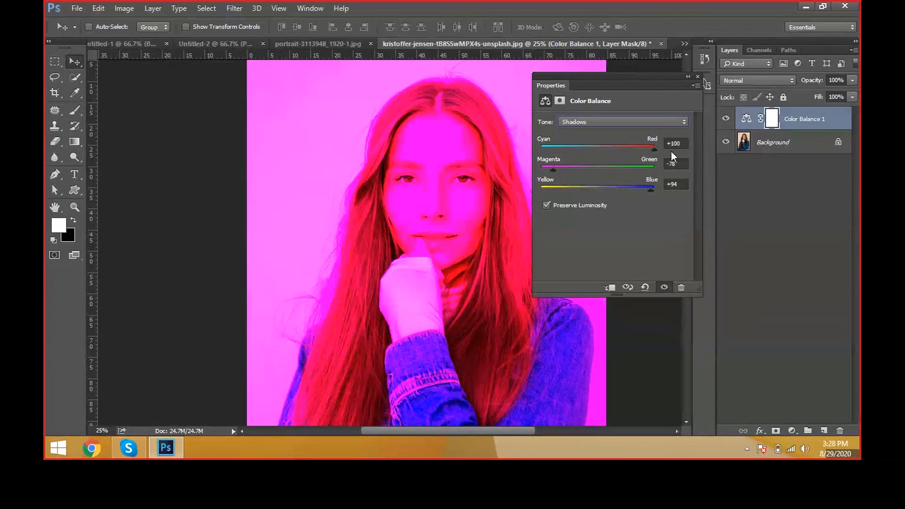
# Step: Set the adjustment layer's midtones to +100 cyan-red, +100 magenta-green and -75 yellow-blue, and close its properties
pyautogui.click(642, 120)
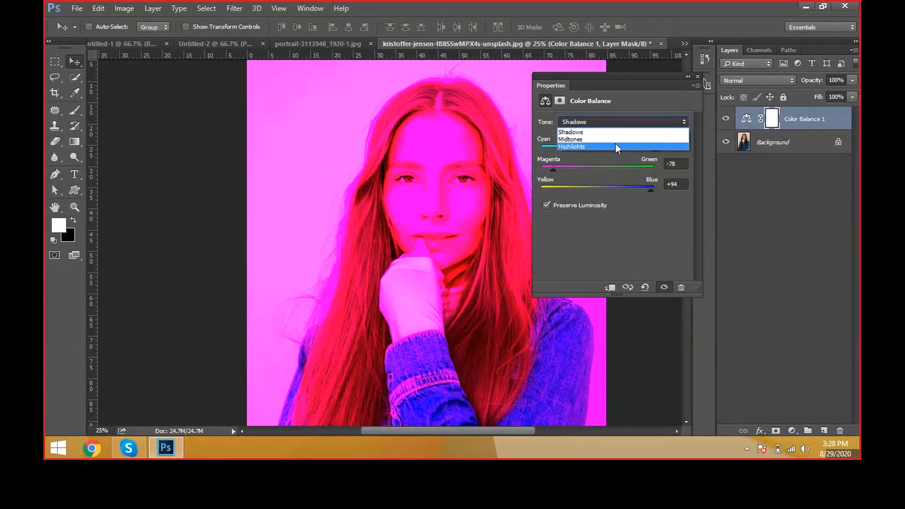
pyautogui.click(615, 143)
pyautogui.moveTo(595, 149); pyautogui.dragTo(657, 169)
pyautogui.moveTo(598, 189); pyautogui.dragTo(555, 188)
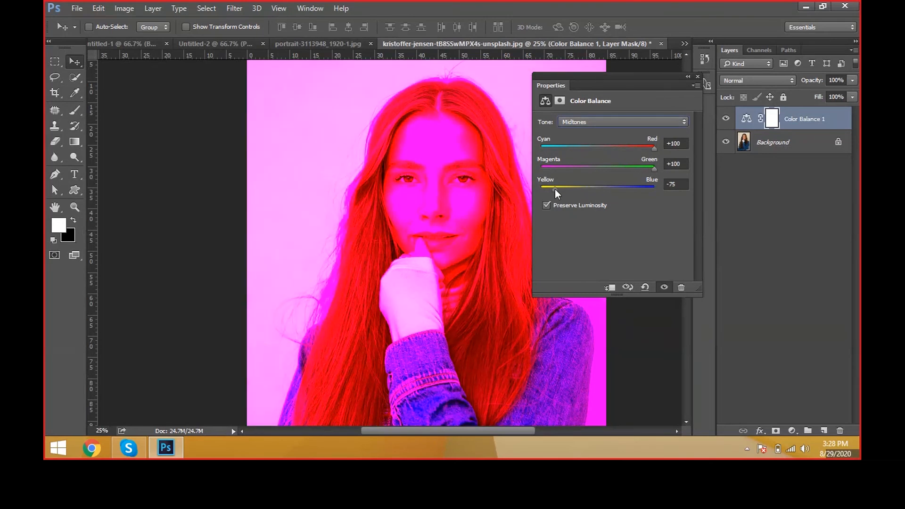
pyautogui.click(697, 78)
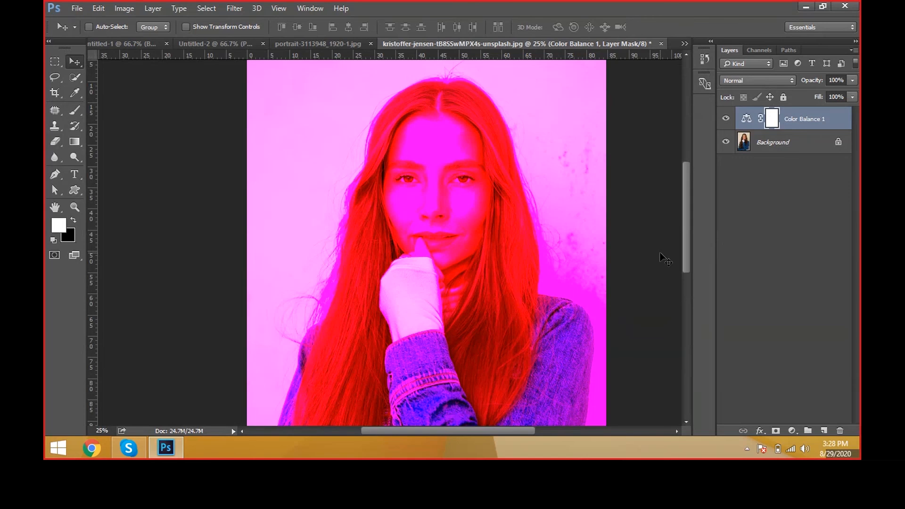
# Step: Compare the directly recolored portrait with the photo that uses an adjustment layer, ending on the portrait
pyautogui.click(338, 45)
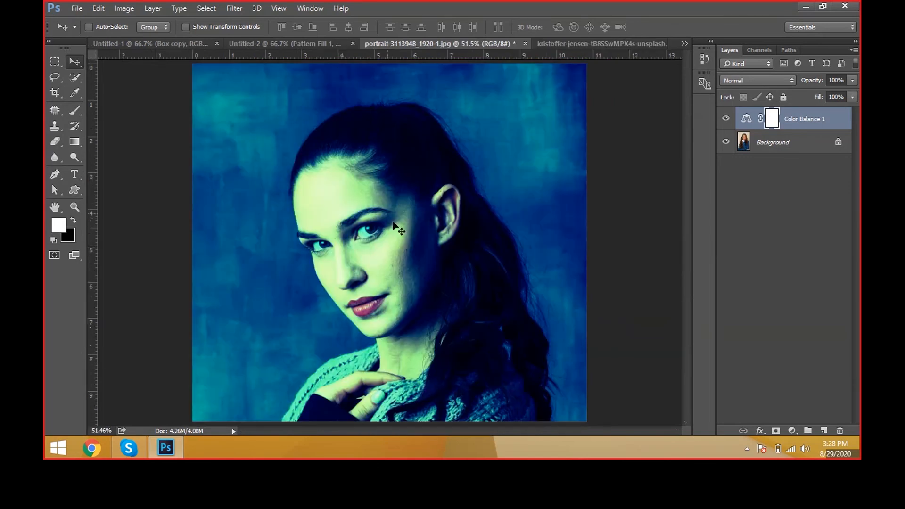
pyautogui.hotkey('ctrl', 'Tab')
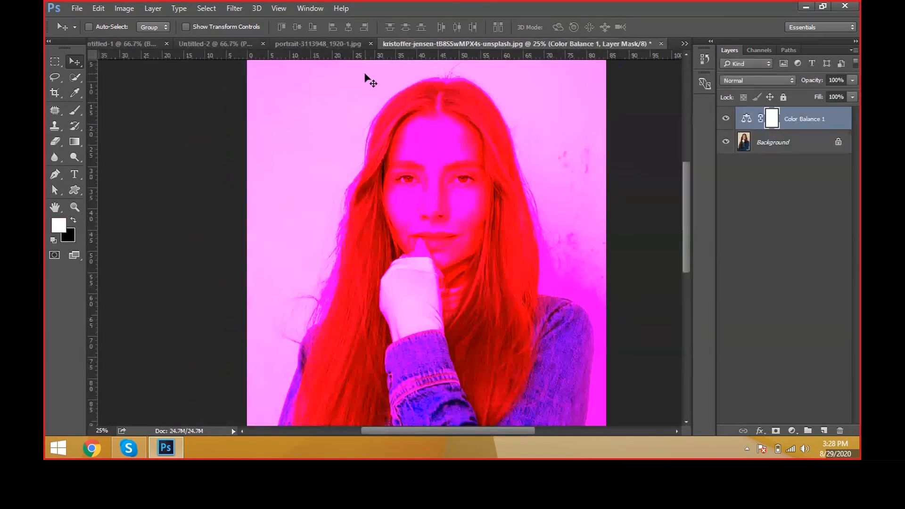
pyautogui.click(328, 45)
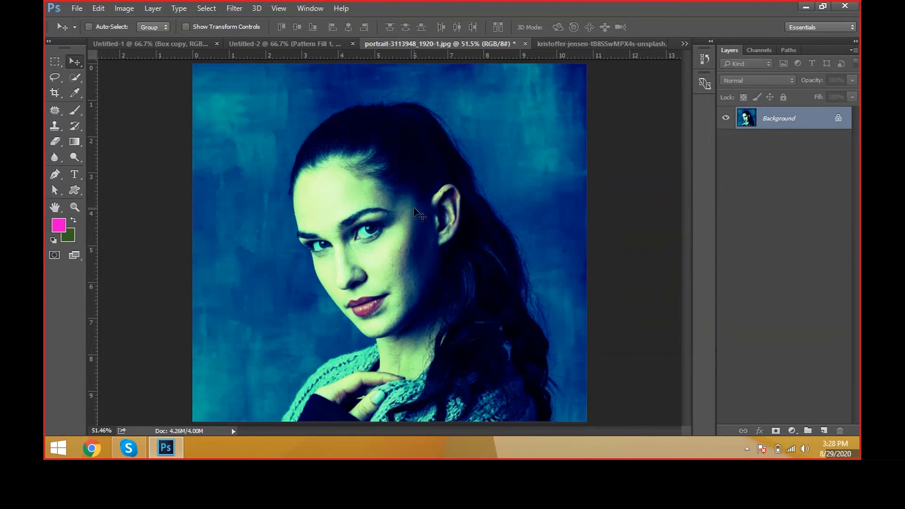
# Step: Reopen the Color Balance adjustment layer's properties on the other photo and set its three midtone values to 0
pyautogui.click(595, 44)
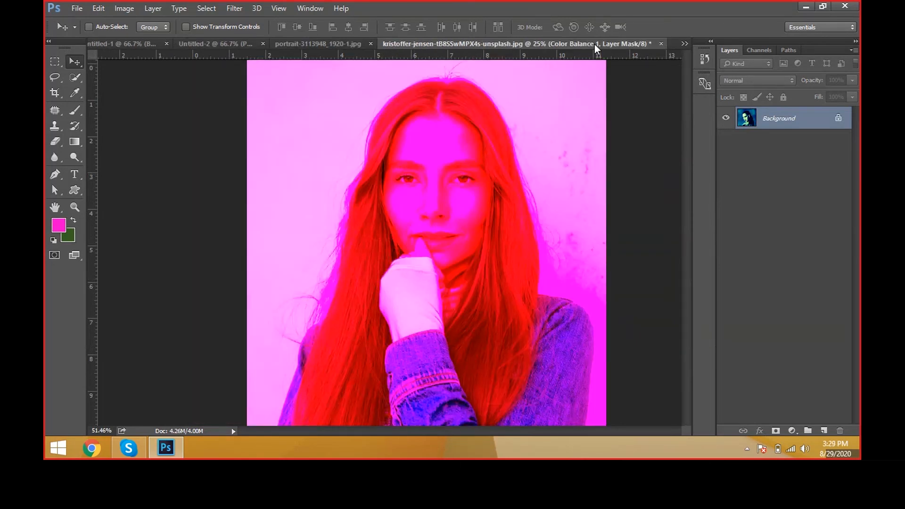
pyautogui.click(152, 8)
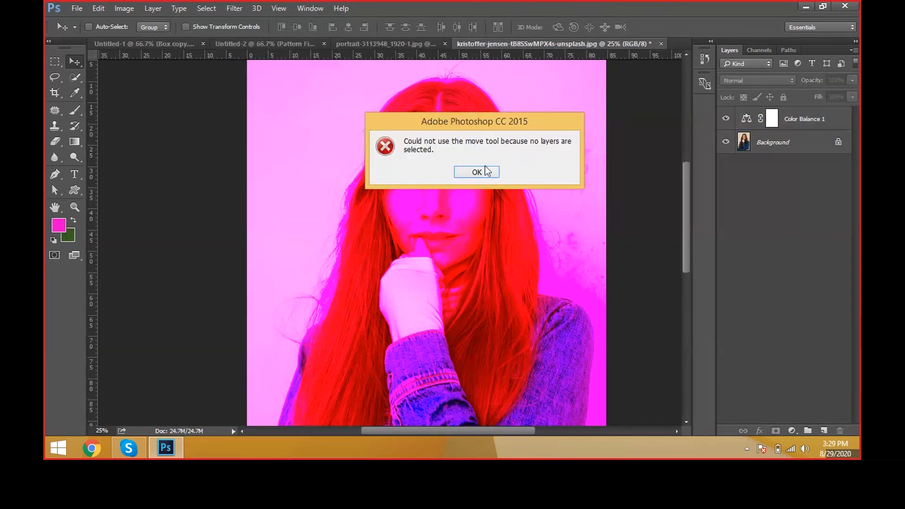
pyautogui.click(484, 168)
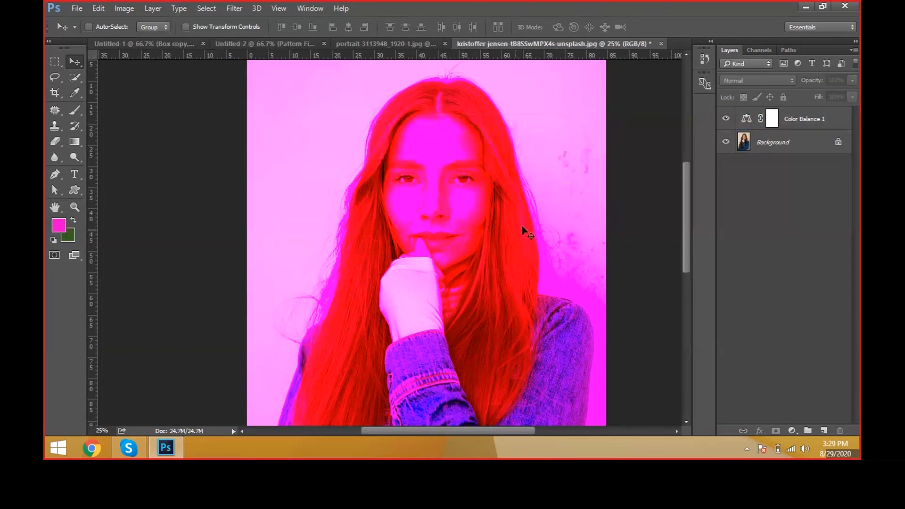
pyautogui.doubleClick(747, 119)
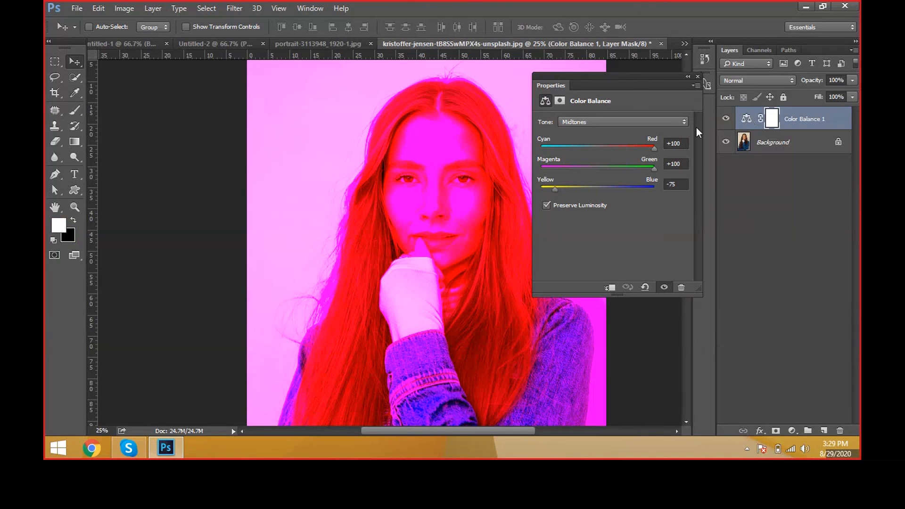
pyautogui.click(653, 147)
pyautogui.write('0')
pyautogui.press('Tab')
pyautogui.write('0')
pyautogui.press('Tab')
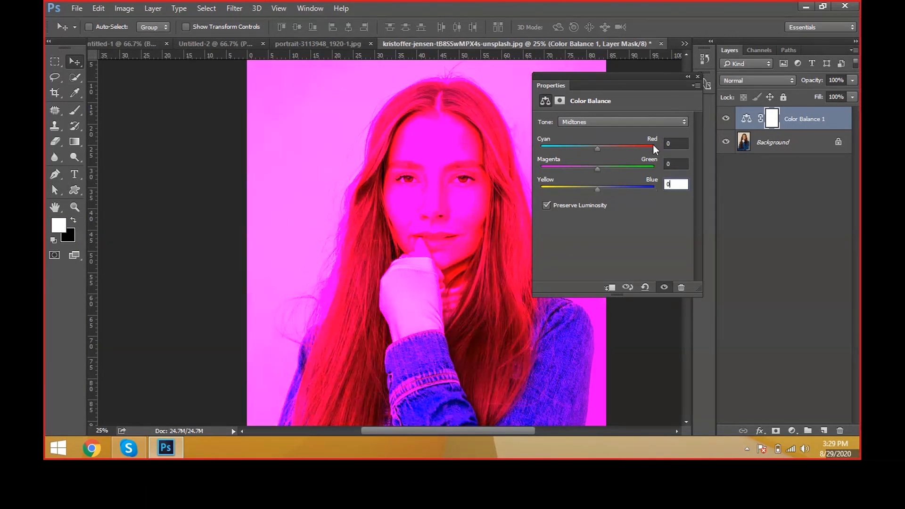
pyautogui.write('0')
pyautogui.press('Tab')
# Step: Reset the Color Balance layer's shadow values to 0
pyautogui.click(610, 123)
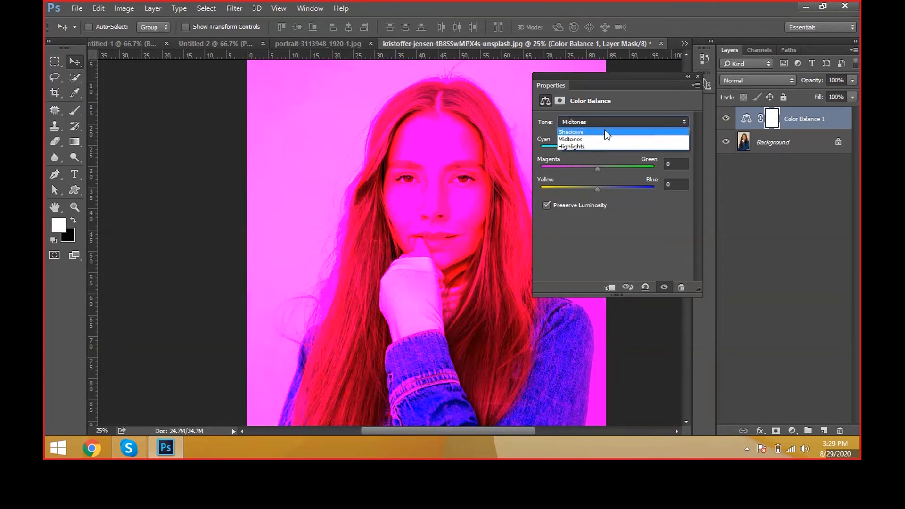
pyautogui.click(609, 135)
pyautogui.write('0')
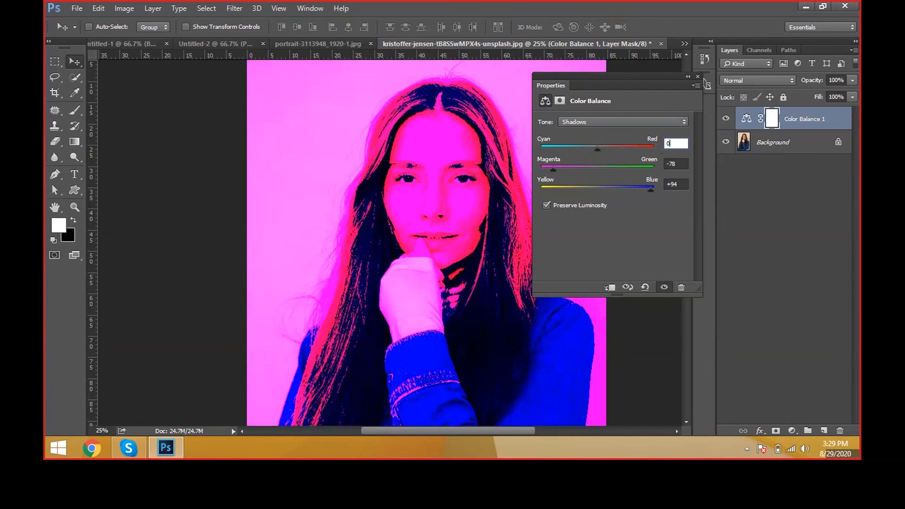
# Step: Set the Color Balance layer's highlights to 0 for cyan-red, magenta-green and yellow-blue
pyautogui.click(613, 122)
pyautogui.click(624, 140)
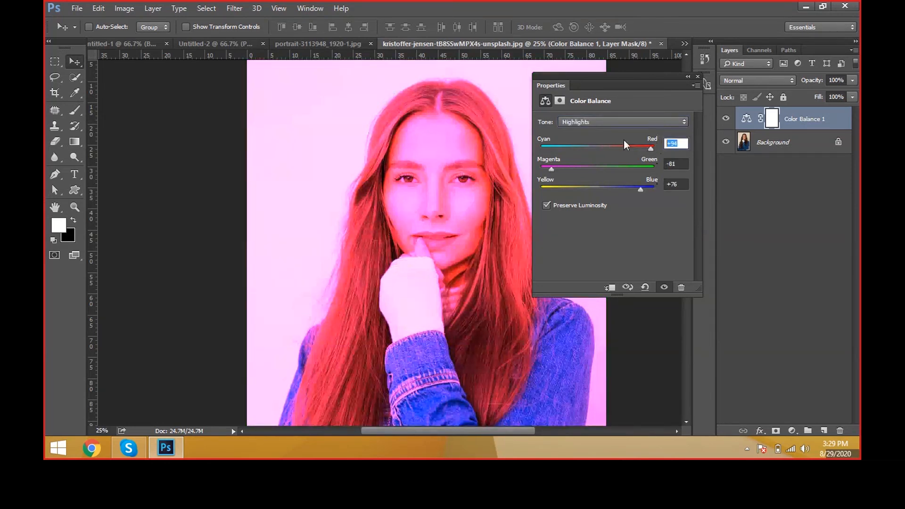
pyautogui.write('0')
pyautogui.press('Tab')
pyautogui.write('0')
pyautogui.press('Tab')
pyautogui.write('0')
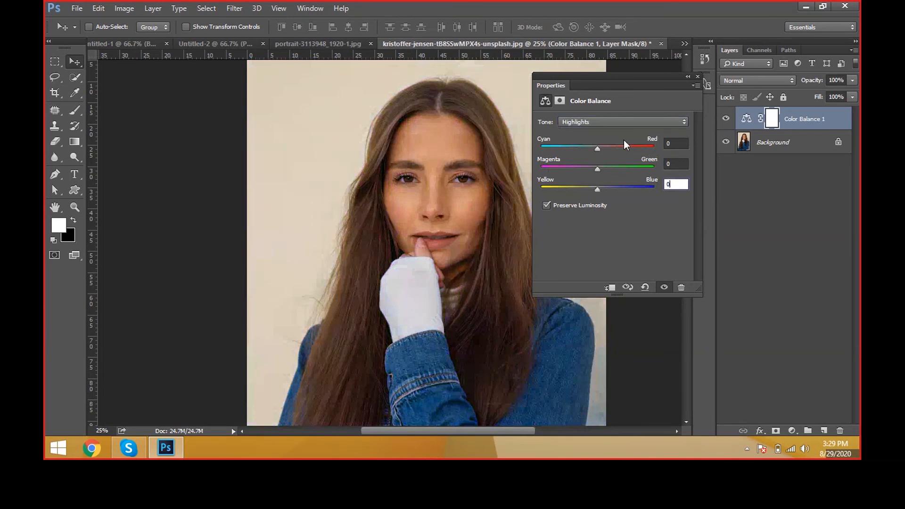
pyautogui.press('Tab')
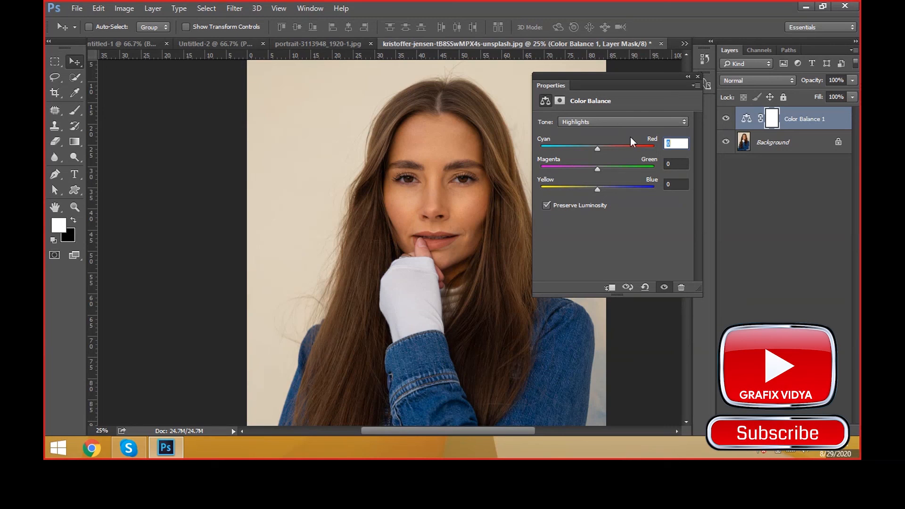
# Step: Add a Brightness/Contrast adjustment layer with brightness 76 and contrast 20, and close its properties
pyautogui.click(749, 122)
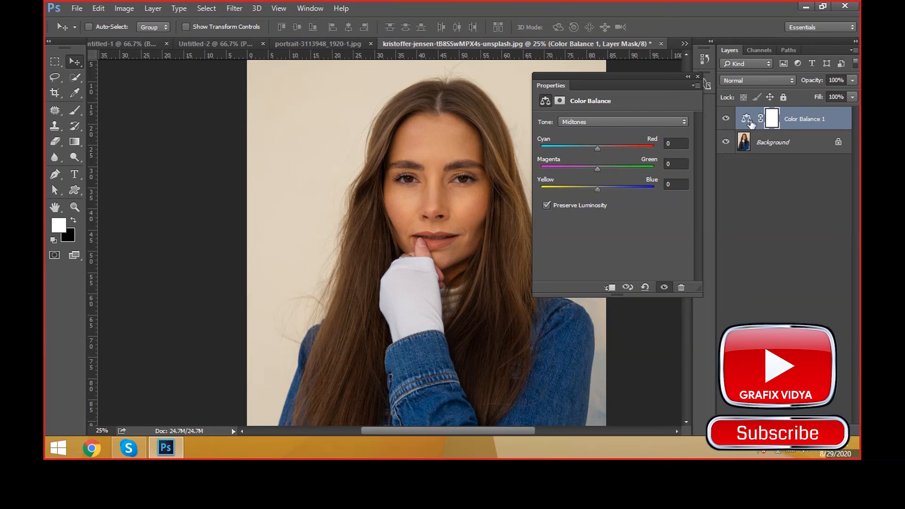
pyautogui.click(124, 8)
pyautogui.moveTo(153, 14)
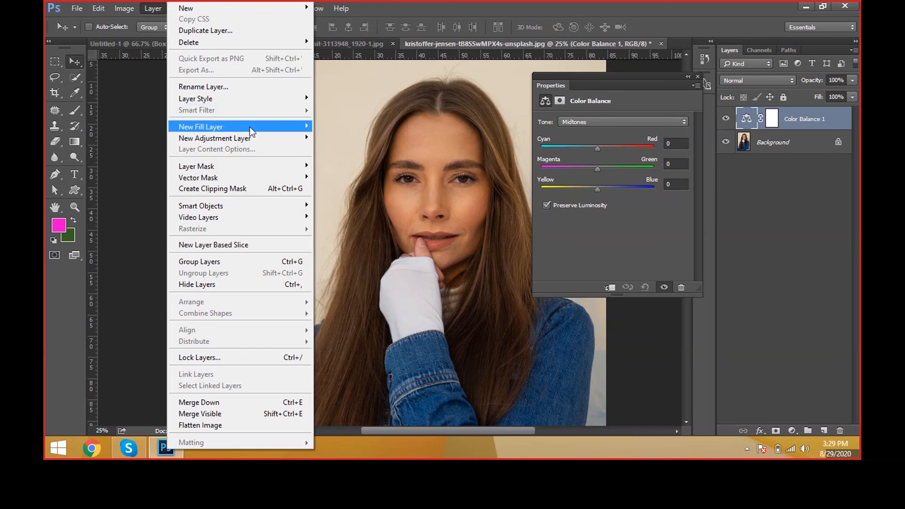
pyautogui.moveTo(250, 138)
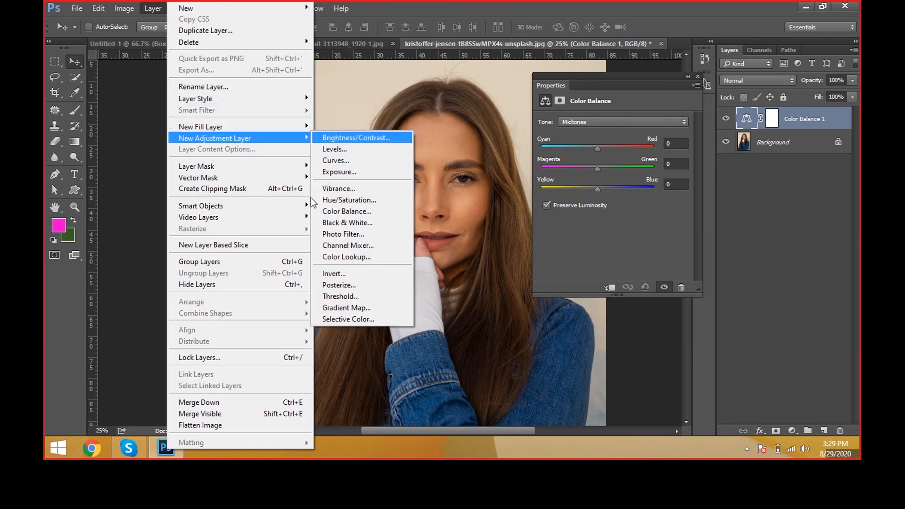
pyautogui.click(356, 141)
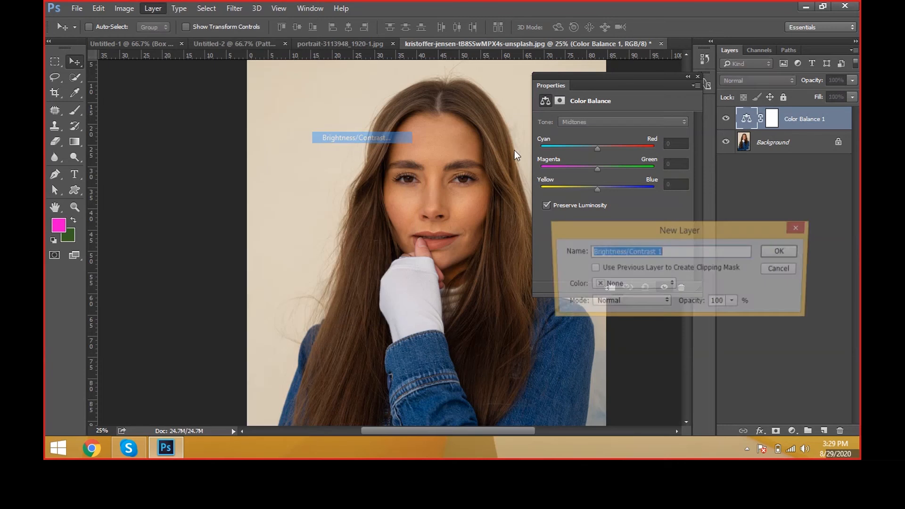
pyautogui.click(772, 251)
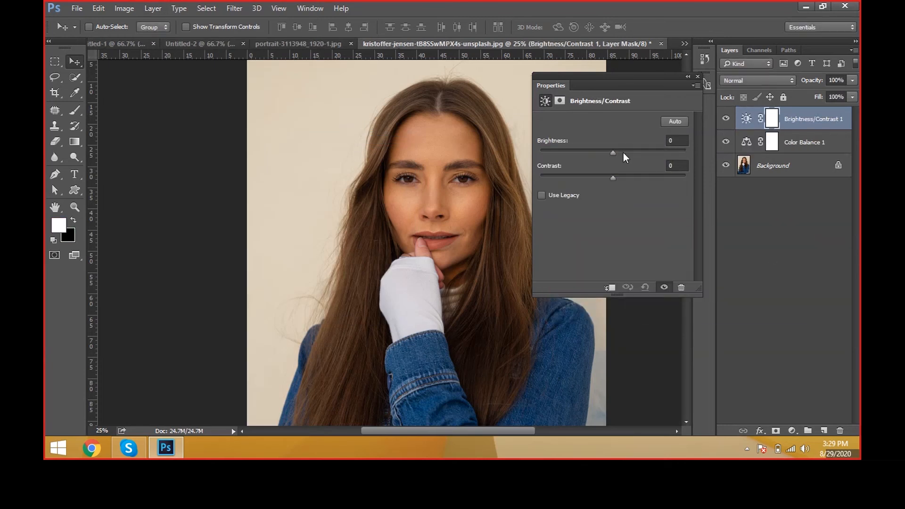
pyautogui.moveTo(623, 153); pyautogui.dragTo(627, 177)
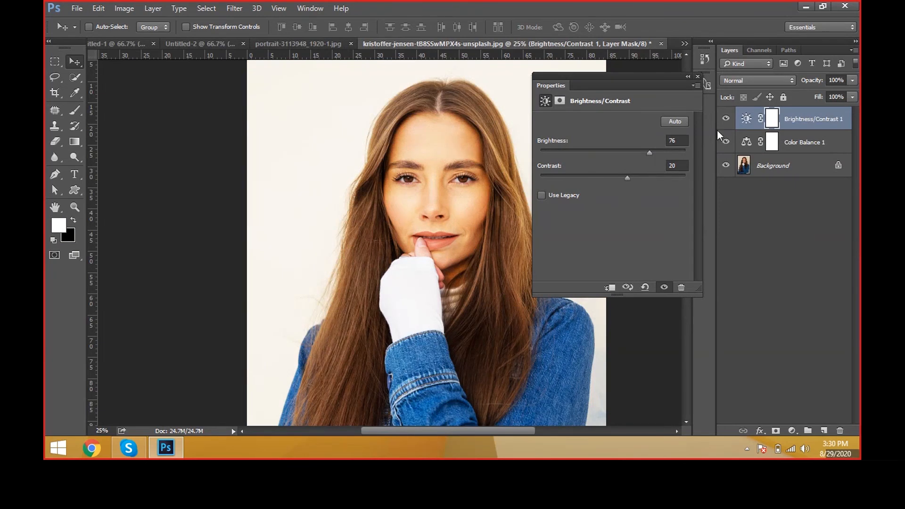
pyautogui.click(779, 229)
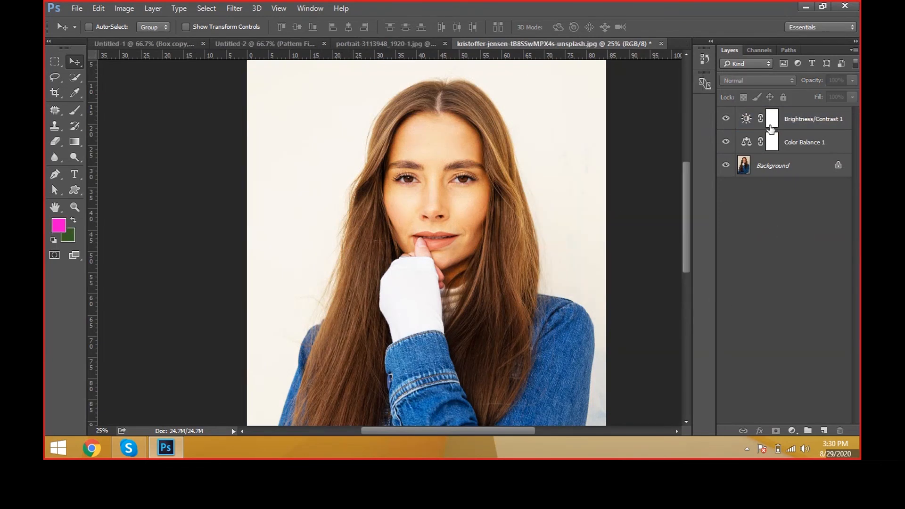
# Step: Reopen the Brightness/Contrast layer's properties, lower the brightness slightly and close them with no layer selected
pyautogui.doubleClick(745, 125)
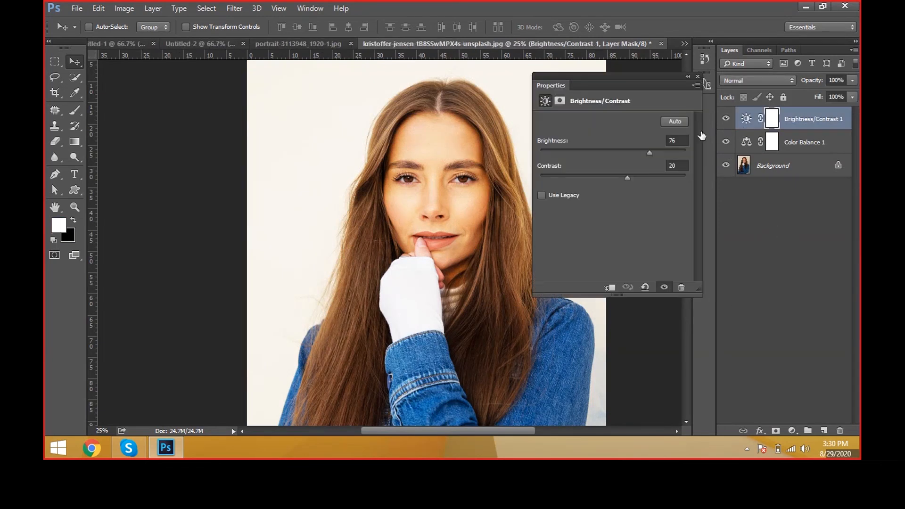
pyautogui.moveTo(641, 150)
pyautogui.mouseDown()
pyautogui.moveTo(630, 151)
pyautogui.moveTo(641, 153)
pyautogui.mouseUp()
pyautogui.click(698, 76)
pyautogui.click(742, 225)
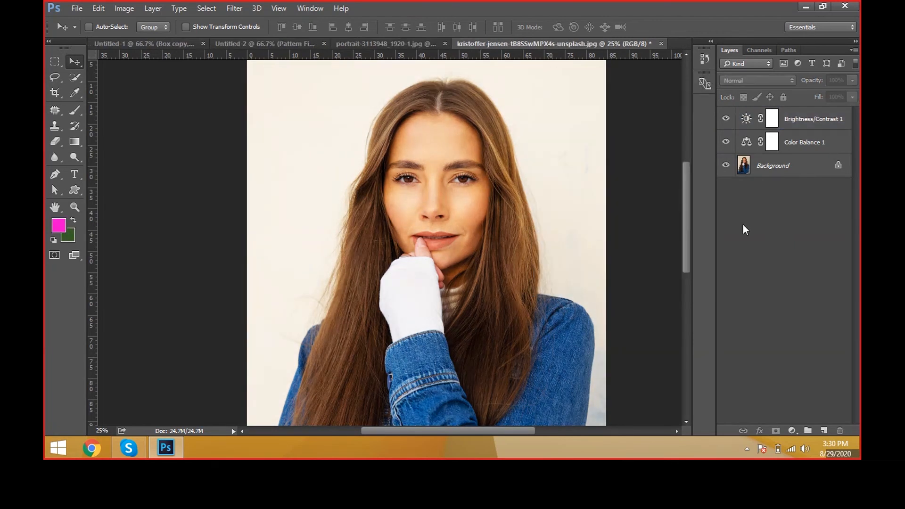
# Step: Hide the Color Balance layer and toggle the Brightness/Contrast layer's visibility to compare the photo with and without it
pyautogui.click(726, 142)
pyautogui.click(726, 119)
pyautogui.click(726, 118)
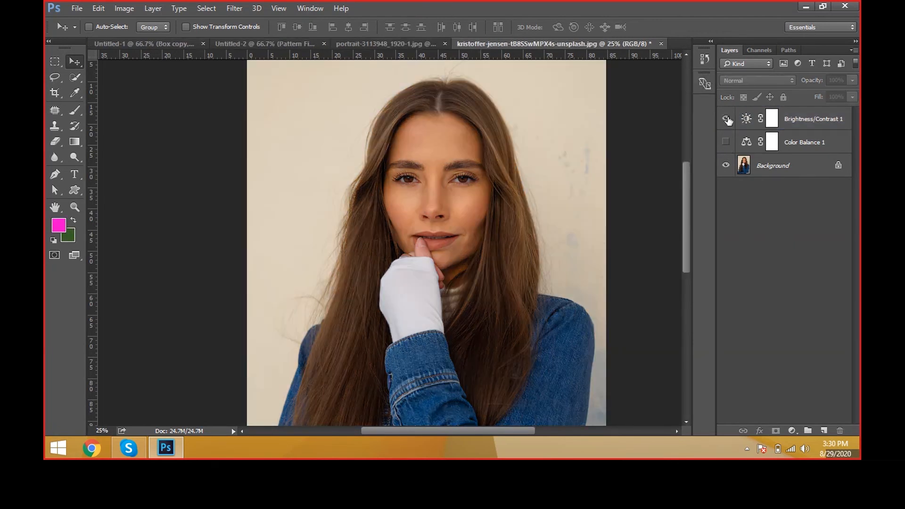
pyautogui.click(726, 119)
pyautogui.click(726, 119)
pyautogui.click(726, 119)
pyautogui.click(726, 119)
pyautogui.click(726, 120)
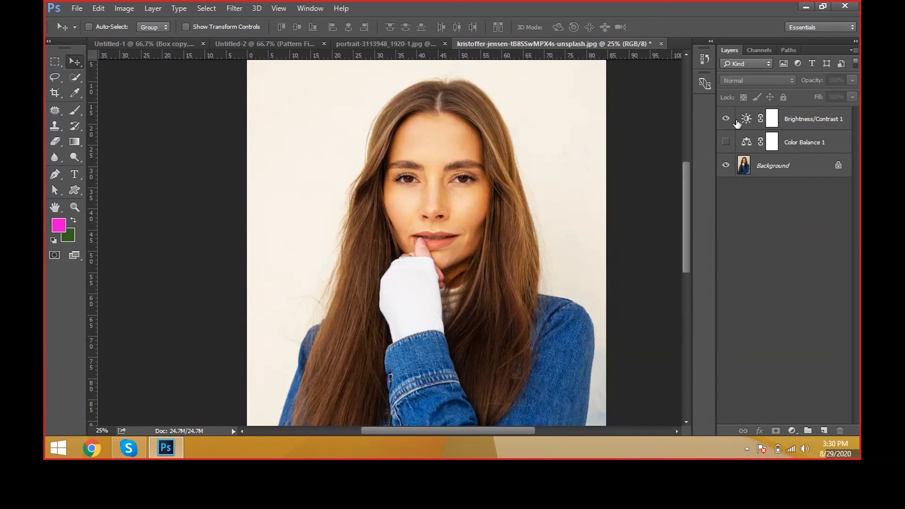
# Step: Delete the Brightness/Contrast and Color Balance adjustment layers together, leaving only the Background
pyautogui.click(807, 150)
pyautogui.keyDown('ctrl'); pyautogui.click(808, 123); pyautogui.keyUp('ctrl')
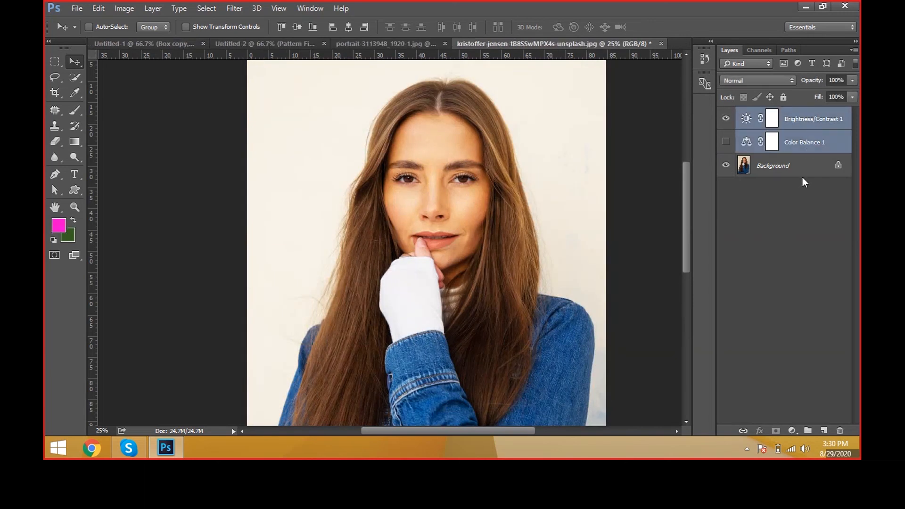
pyautogui.click(840, 431)
pyautogui.click(442, 177)
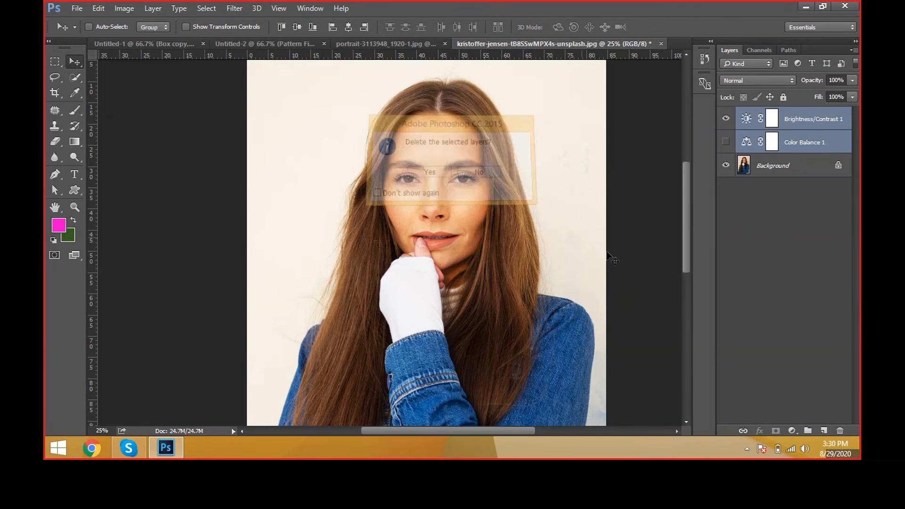
pyautogui.click(844, 432)
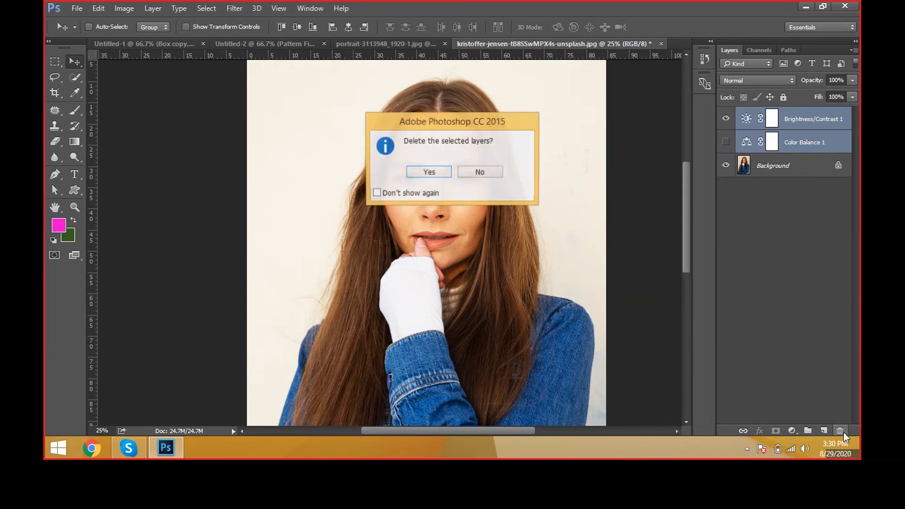
pyautogui.click(429, 172)
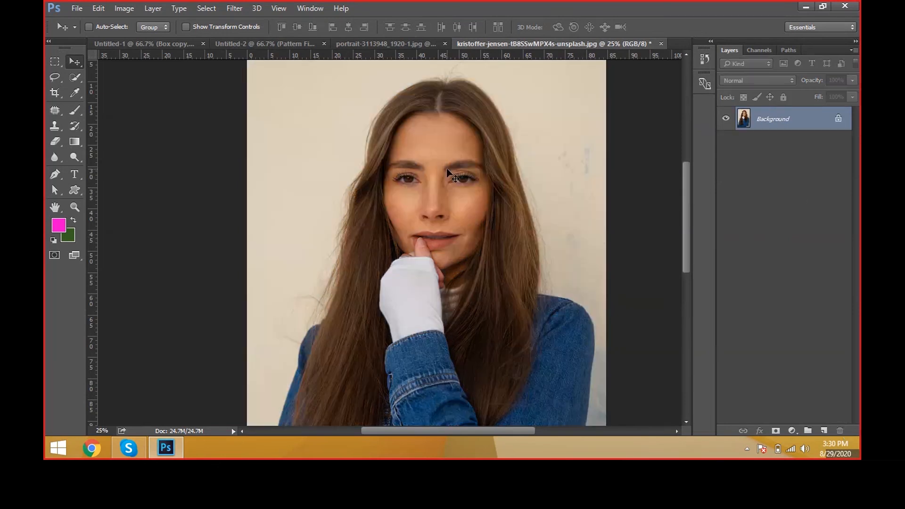
# Step: Apply Brightness/Contrast directly to the Background with brightness 42 and contrast 32, and undo it
pyautogui.click(124, 8)
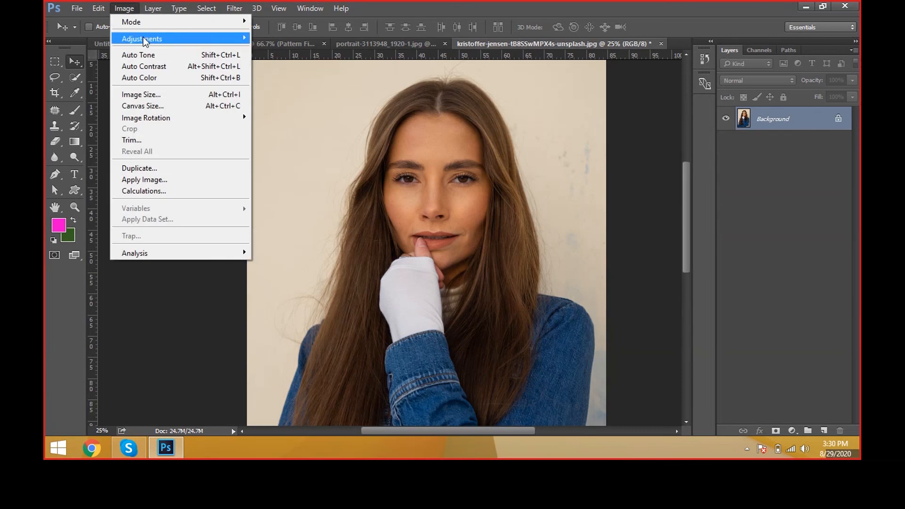
pyautogui.moveTo(146, 41)
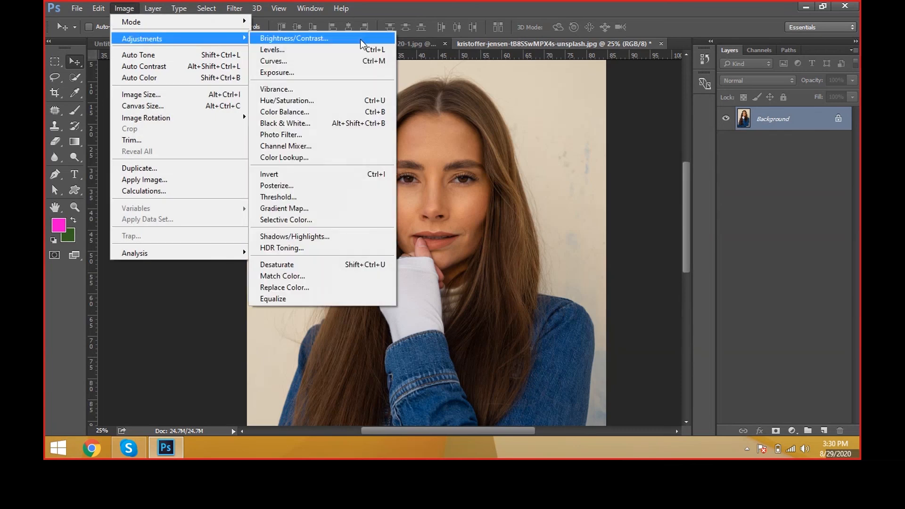
pyautogui.click(361, 40)
pyautogui.moveTo(602, 161); pyautogui.dragTo(611, 161)
pyautogui.click(611, 189)
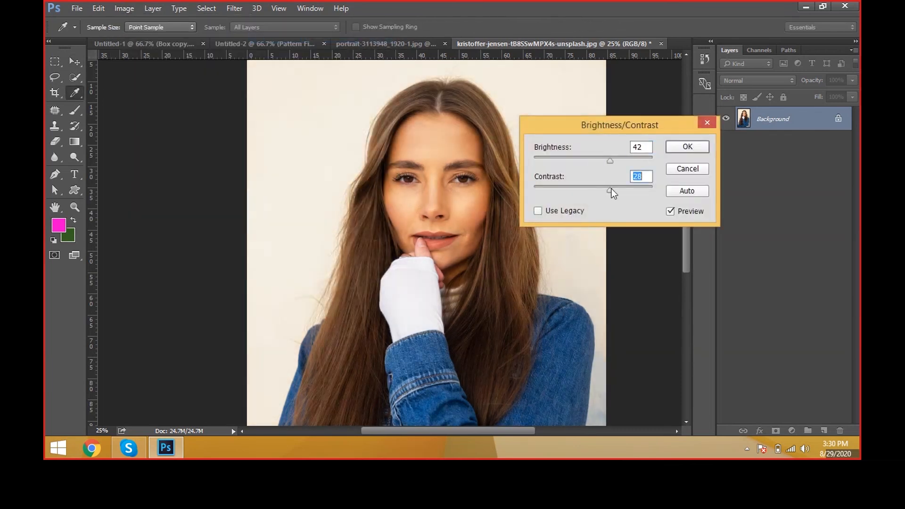
pyautogui.click(701, 148)
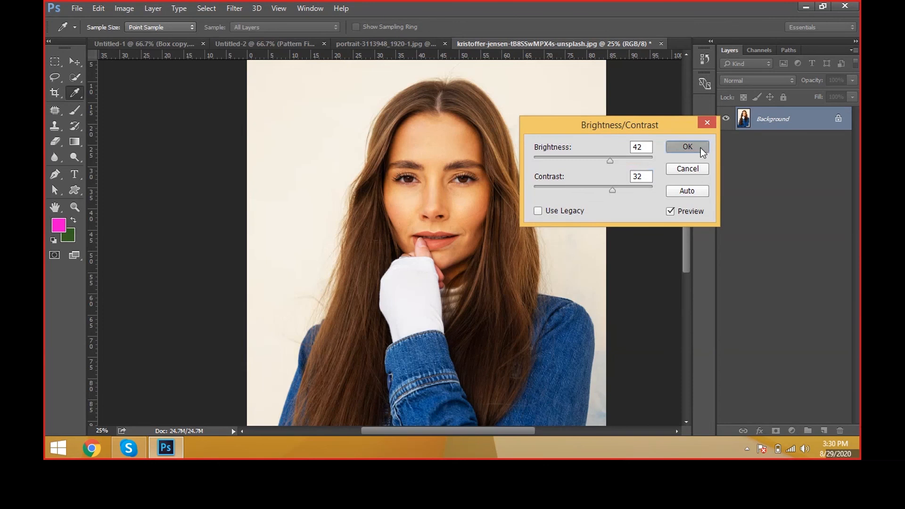
pyautogui.press('v')
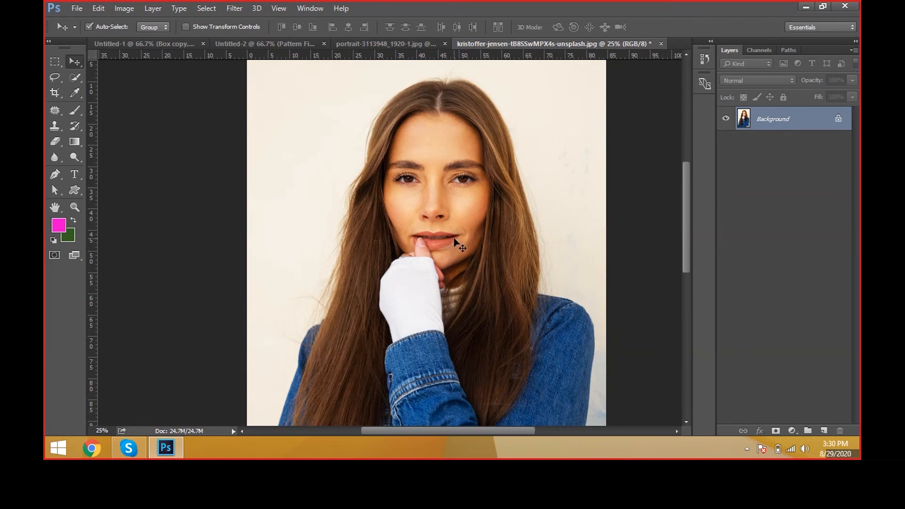
pyautogui.hotkey('ctrl', 'z')
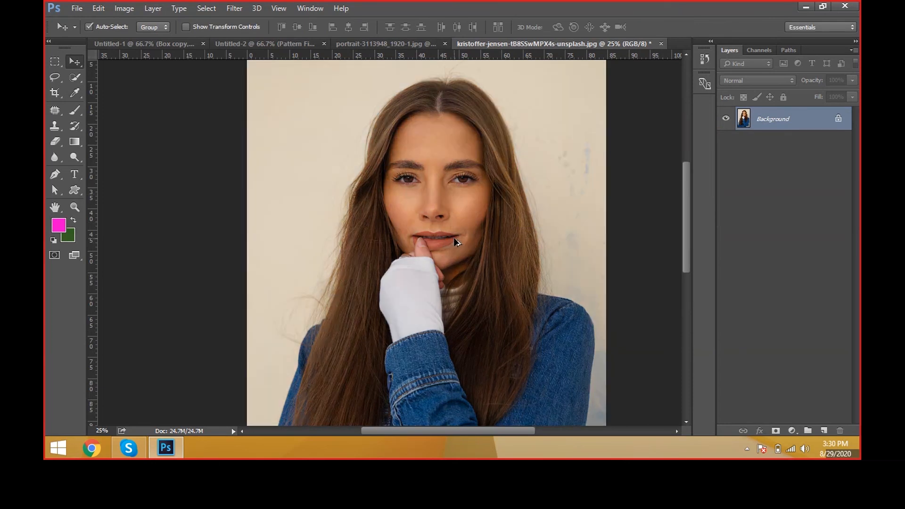
# Step: Add a Brightness/Contrast adjustment layer above the Background with brightness 57 and contrast 26
pyautogui.click(153, 8)
pyautogui.moveTo(213, 137)
pyautogui.click(369, 137)
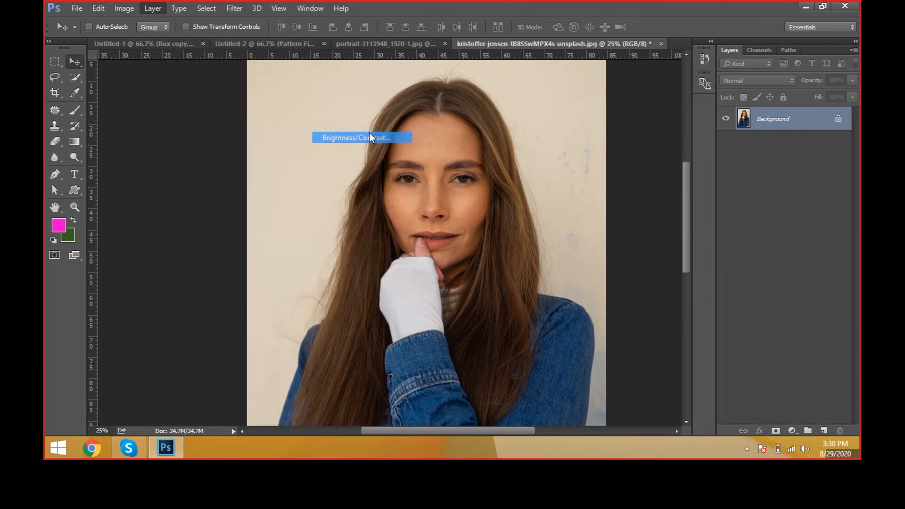
pyautogui.click(791, 250)
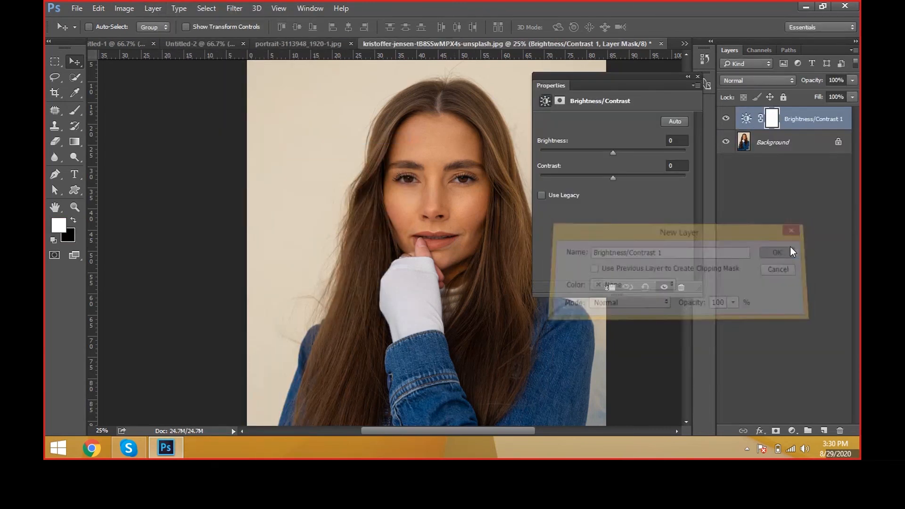
pyautogui.click(624, 151)
pyautogui.click(631, 175)
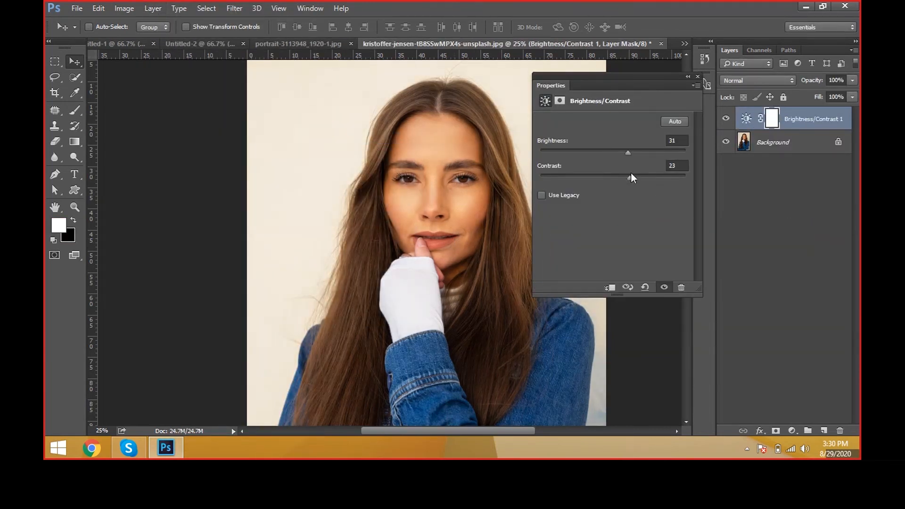
pyautogui.moveTo(626, 151); pyautogui.dragTo(639, 152)
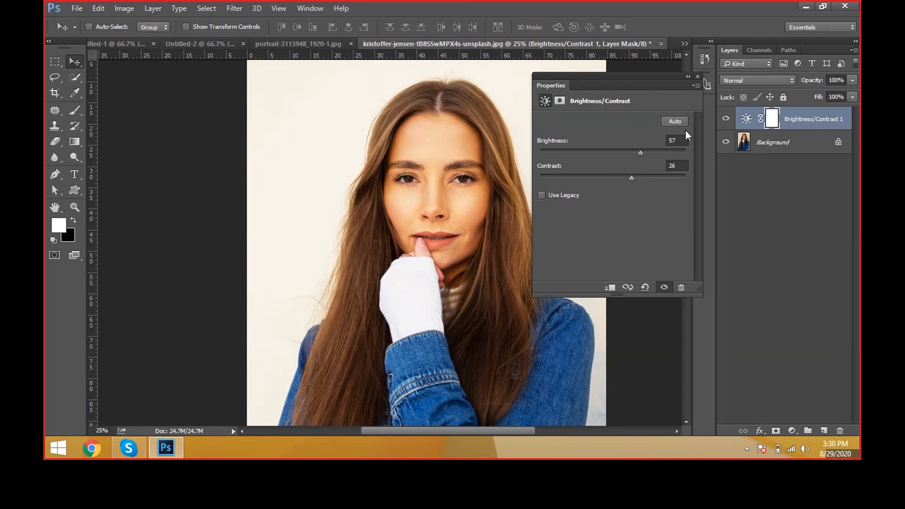
# Step: Reopen the Brightness/Contrast adjustment layer's settings, raise its brightness to 81, and delete the layer so only the Background remains
pyautogui.click(696, 77)
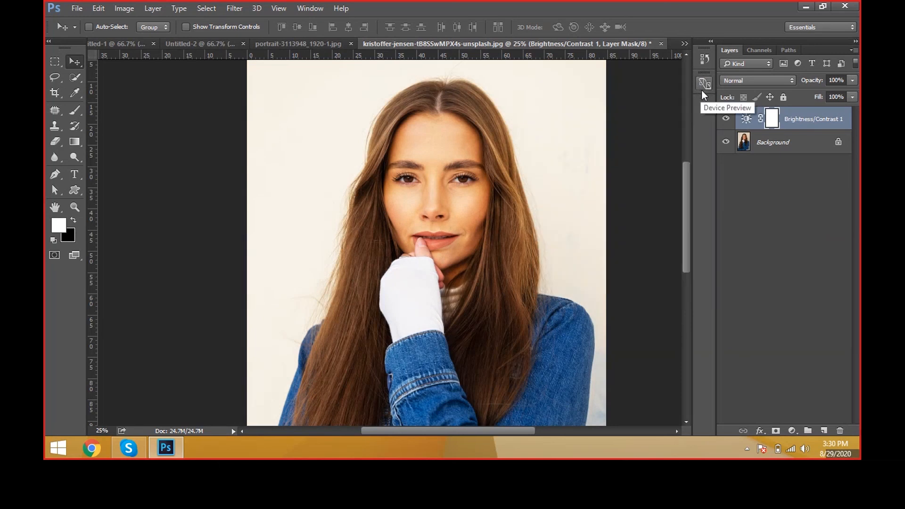
pyautogui.click(749, 118)
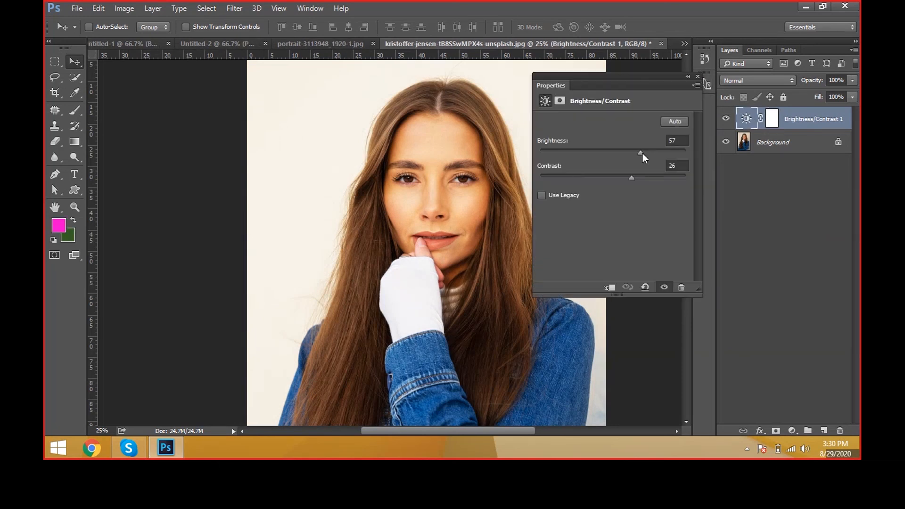
pyautogui.moveTo(643, 154)
pyautogui.mouseDown()
pyautogui.moveTo(669, 149)
pyautogui.moveTo(652, 152)
pyautogui.mouseUp()
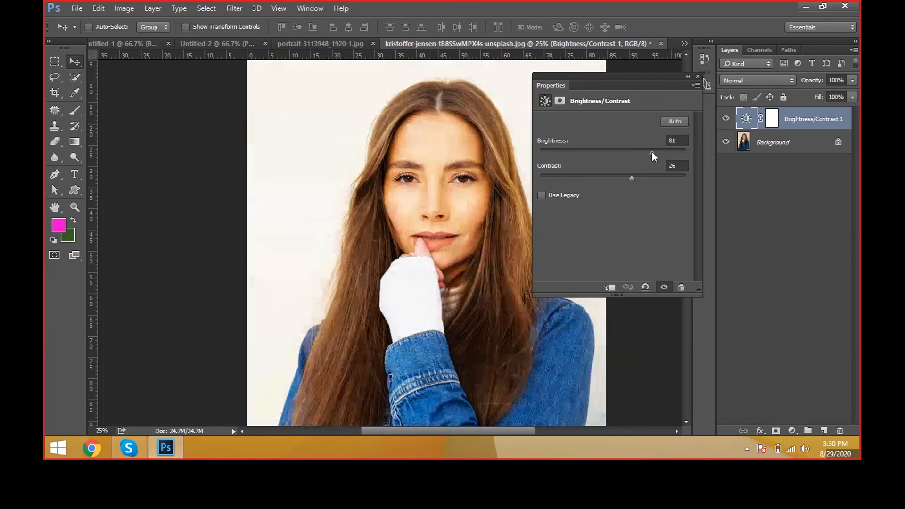
pyautogui.moveTo(807, 127); pyautogui.dragTo(844, 427)
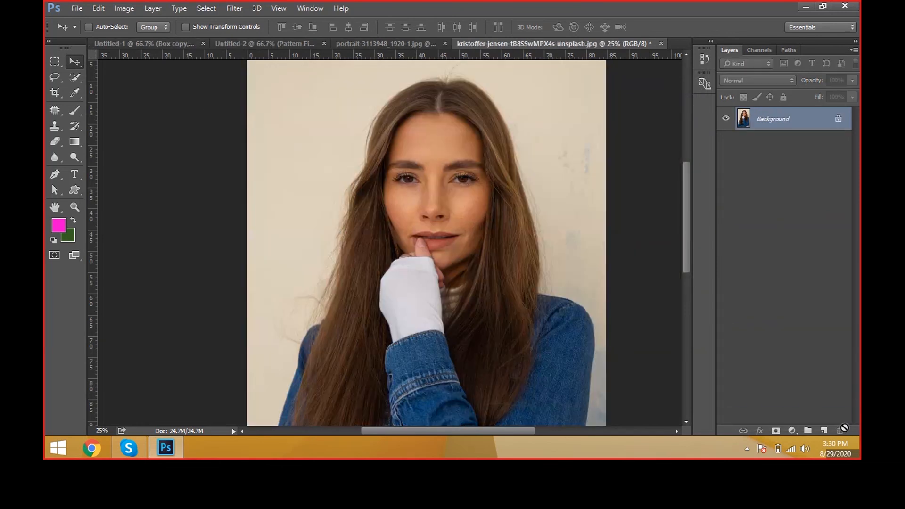
pyautogui.click(152, 8)
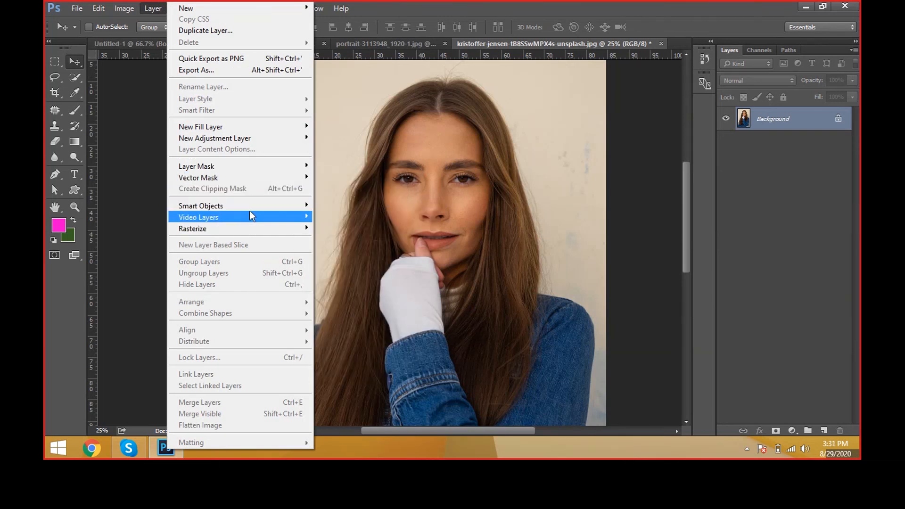
pyautogui.moveTo(250, 211)
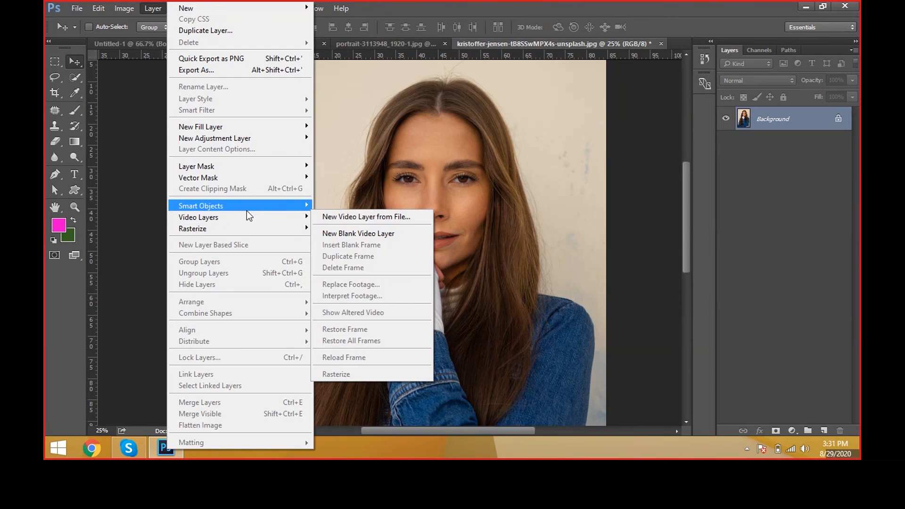
pyautogui.moveTo(249, 229)
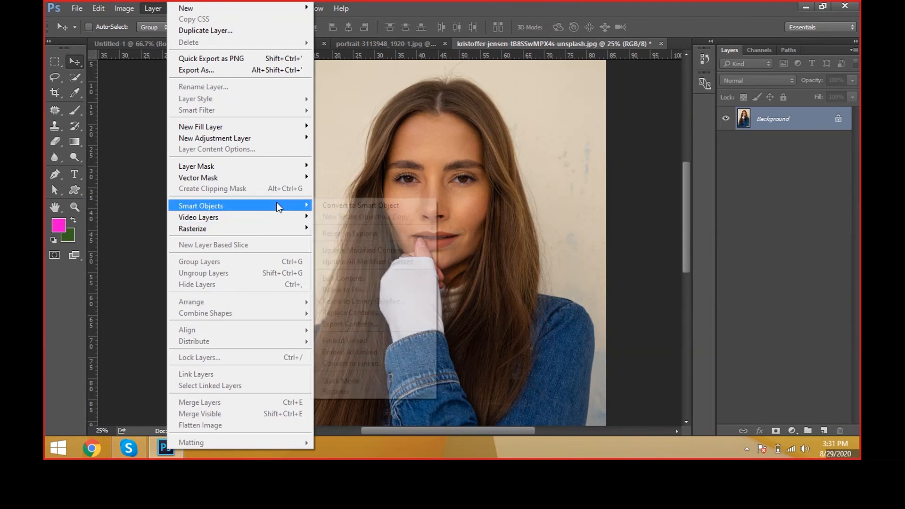
pyautogui.click(511, 223)
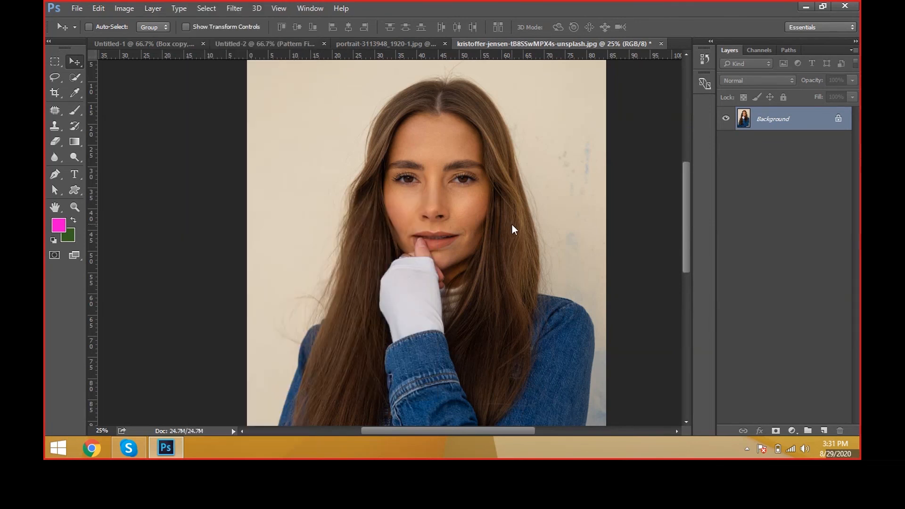
pyautogui.click(124, 8)
pyautogui.moveTo(149, 7)
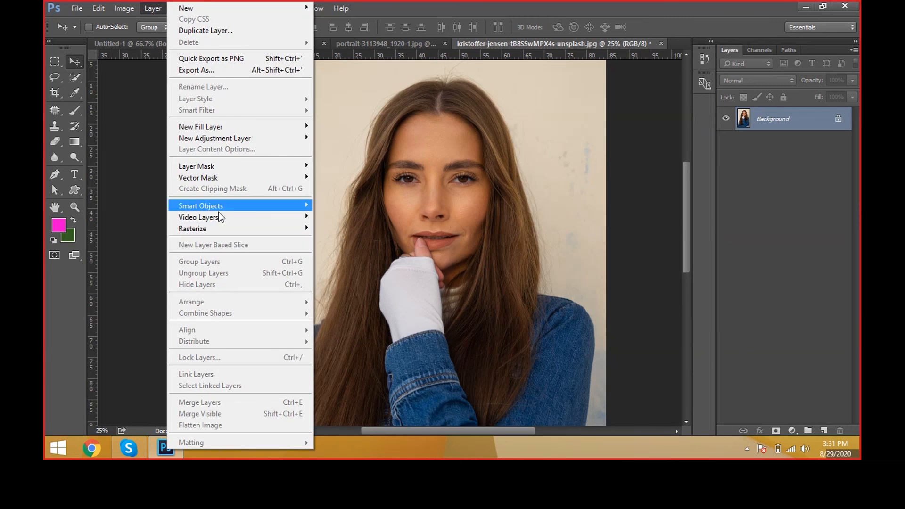
pyautogui.moveTo(214, 222)
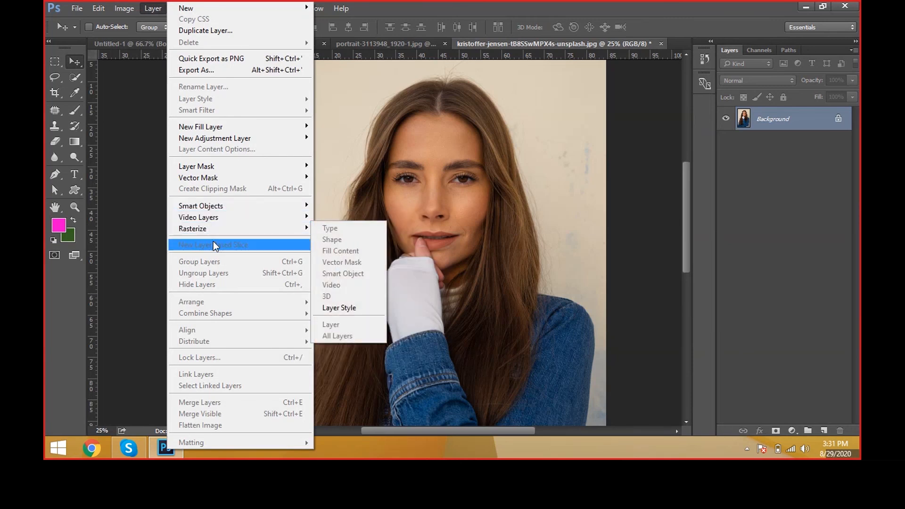
pyautogui.click(220, 271)
# Step: Switch to the Untitled-1 document and group the Box, Box copy and fadsfasfas layers
pyautogui.click(135, 45)
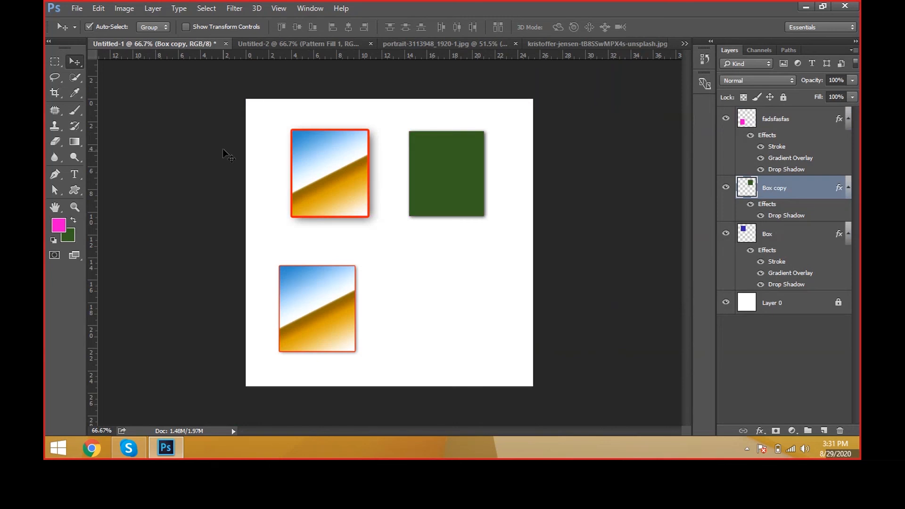
pyautogui.press('ctrl')
pyautogui.click(825, 236)
pyautogui.keyDown('ctrl'); pyautogui.click(828, 190); pyautogui.keyUp('ctrl')
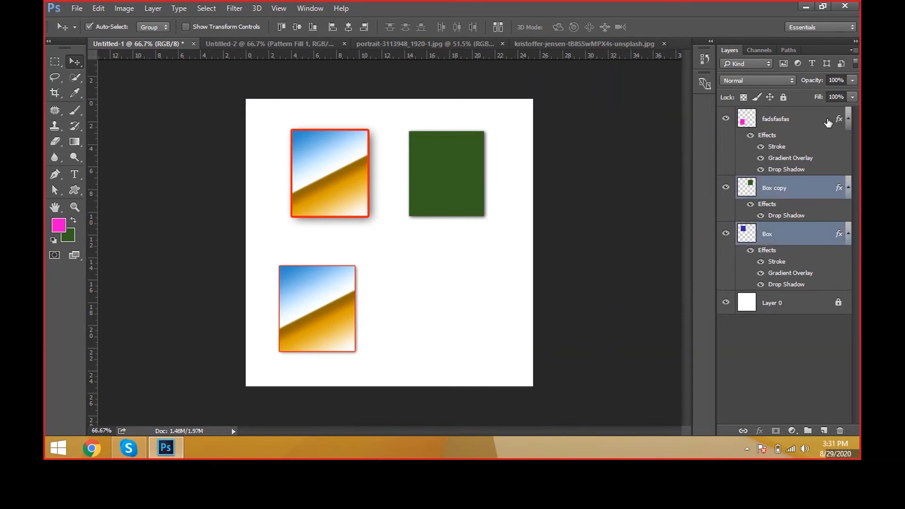
pyautogui.keyDown('ctrl'); pyautogui.click(829, 123); pyautogui.keyUp('ctrl')
pyautogui.hotkey('ctrl', 'g')
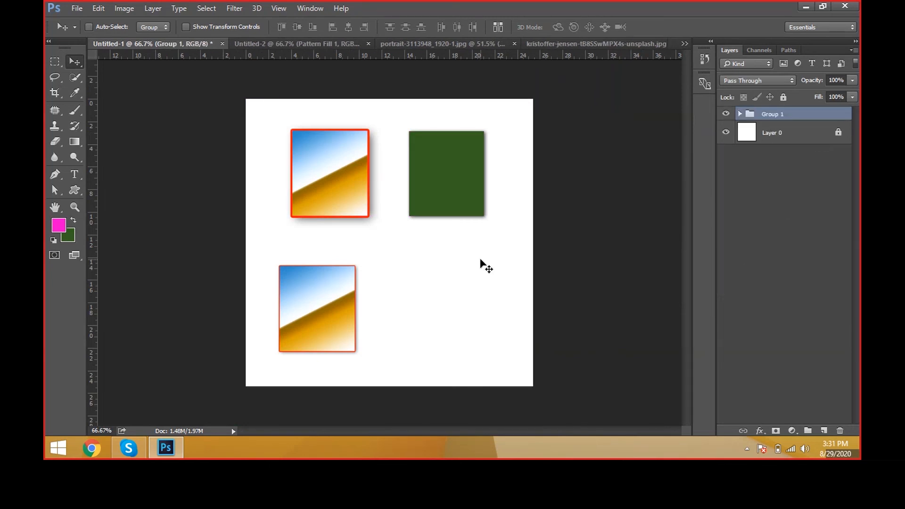
# Step: Scale the grouped boxes down to about 81% width and 78% height, keeping them as one unit within the upper part of the canvas
pyautogui.moveTo(436, 222); pyautogui.dragTo(454, 209)
pyautogui.hotkey('ctrl', 't')
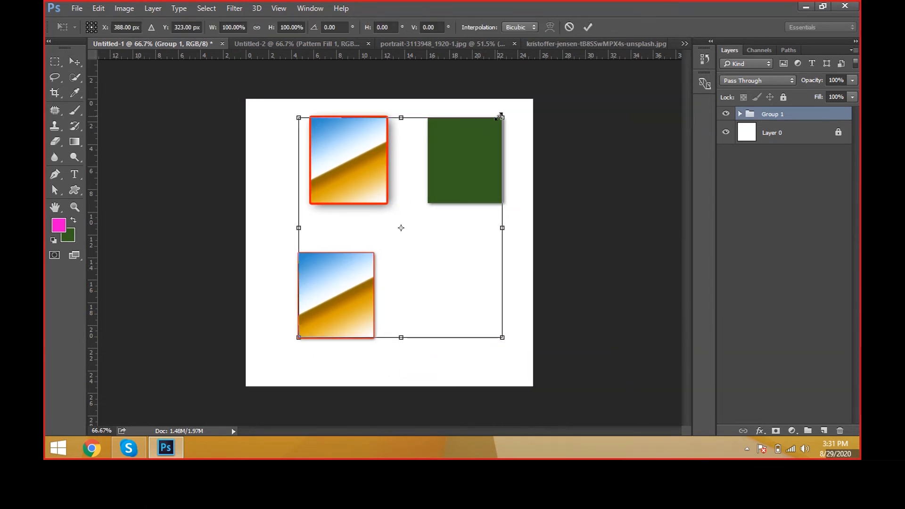
pyautogui.moveTo(503, 117); pyautogui.dragTo(483, 141)
pyautogui.moveTo(464, 183); pyautogui.dragTo(453, 188)
pyautogui.press('Return')
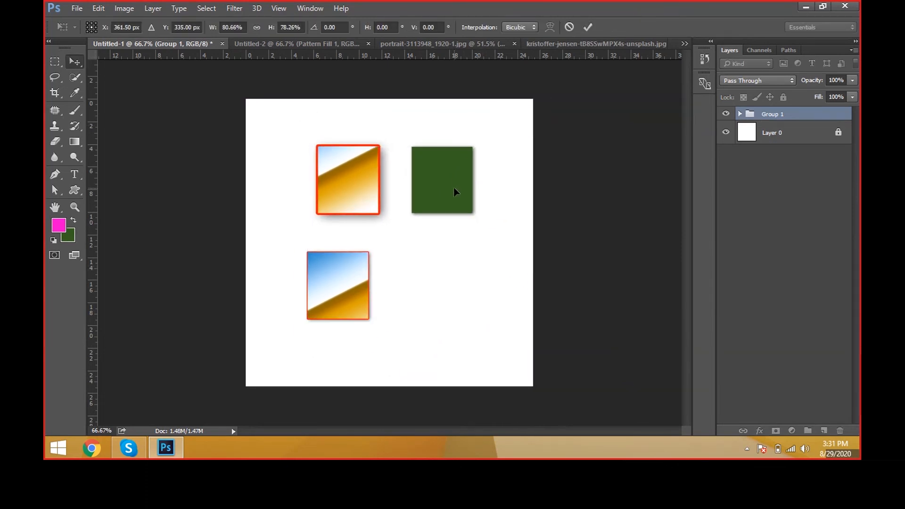
pyautogui.hotkey('ctrl', 't')
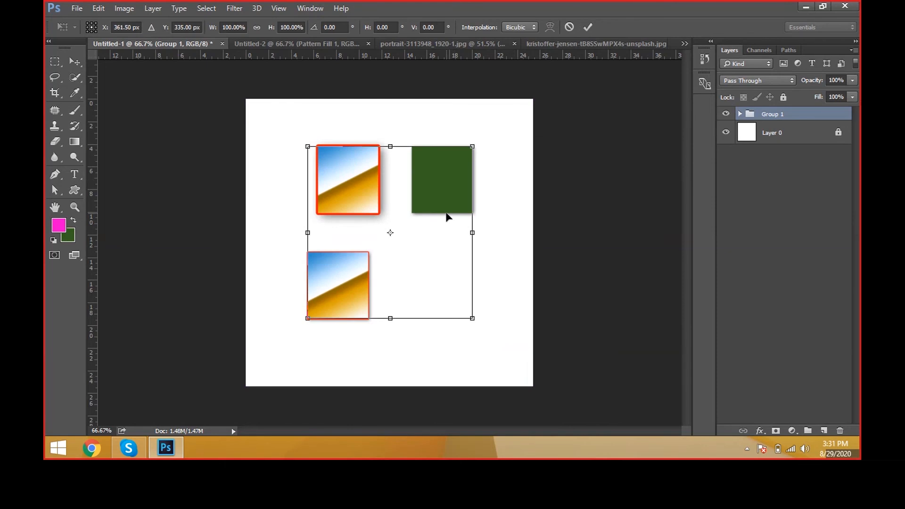
pyautogui.press('Return')
pyautogui.moveTo(447, 216); pyautogui.dragTo(438, 215)
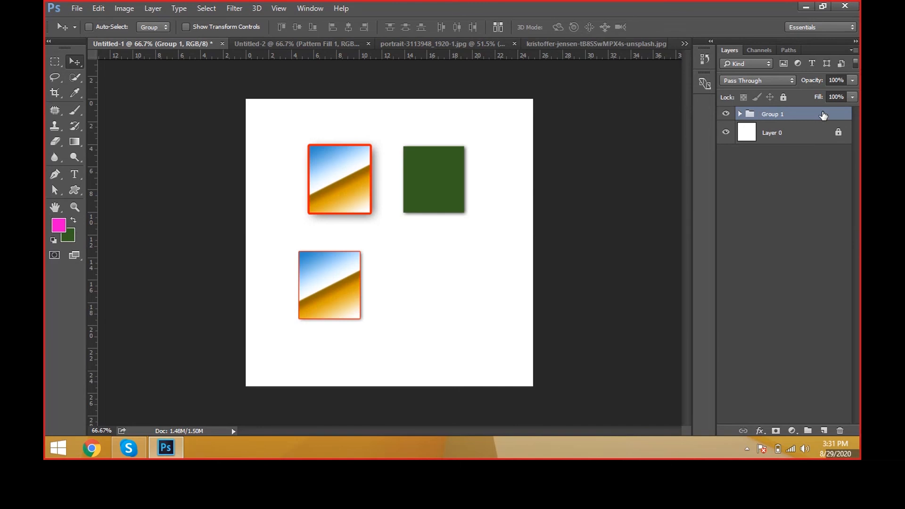
# Step: Ungroup Group 1 back into its three separate box layers
pyautogui.hotkey('ctrl', 'shift', 'g')
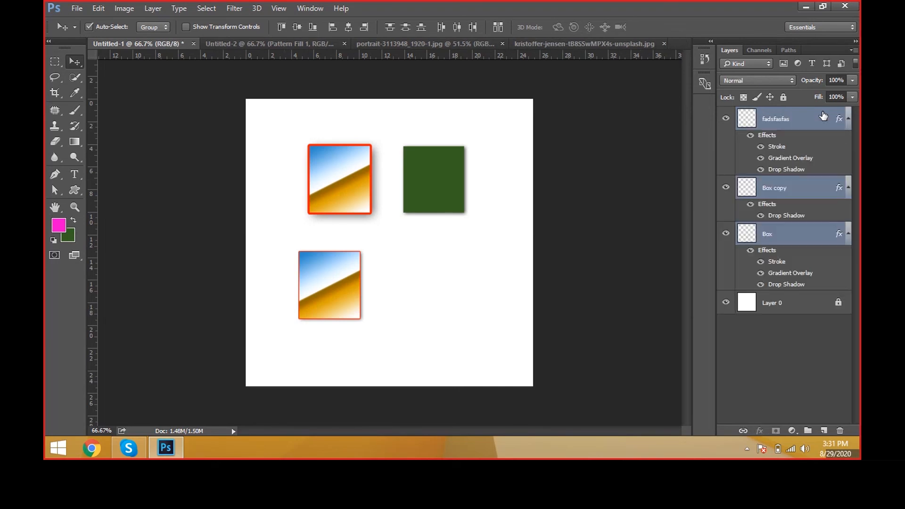
pyautogui.click(152, 8)
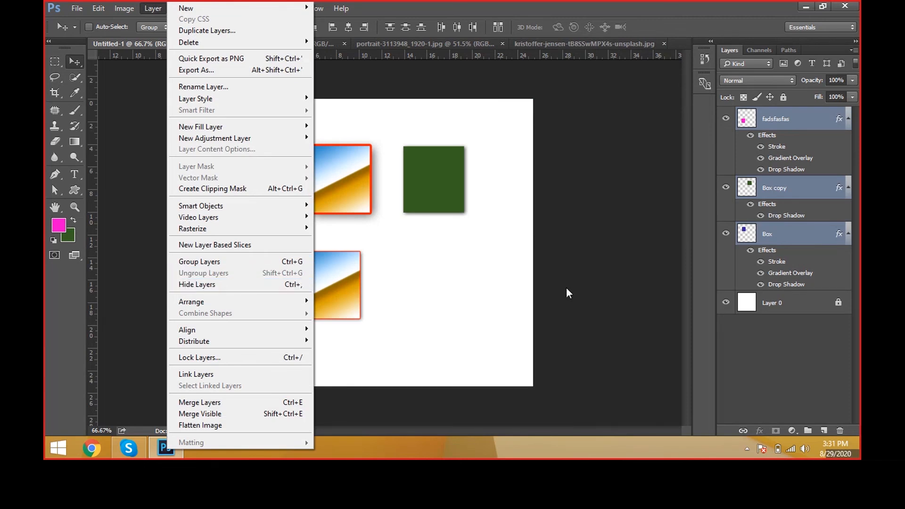
# Step: Hide and show the Box, Box copy and fadsfasfas layers one by one with their individual visibility controls
pyautogui.click(726, 233)
pyautogui.click(725, 187)
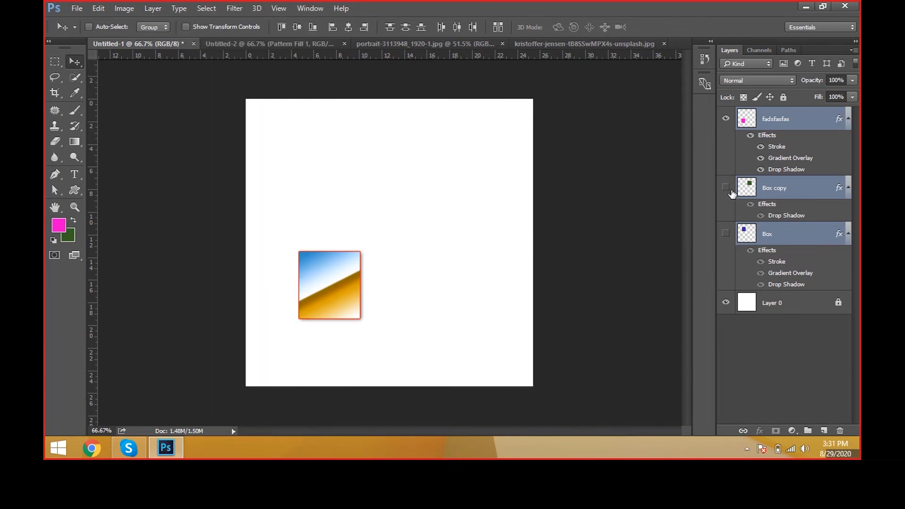
pyautogui.click(726, 119)
pyautogui.click(726, 119)
pyautogui.click(725, 187)
pyautogui.click(725, 233)
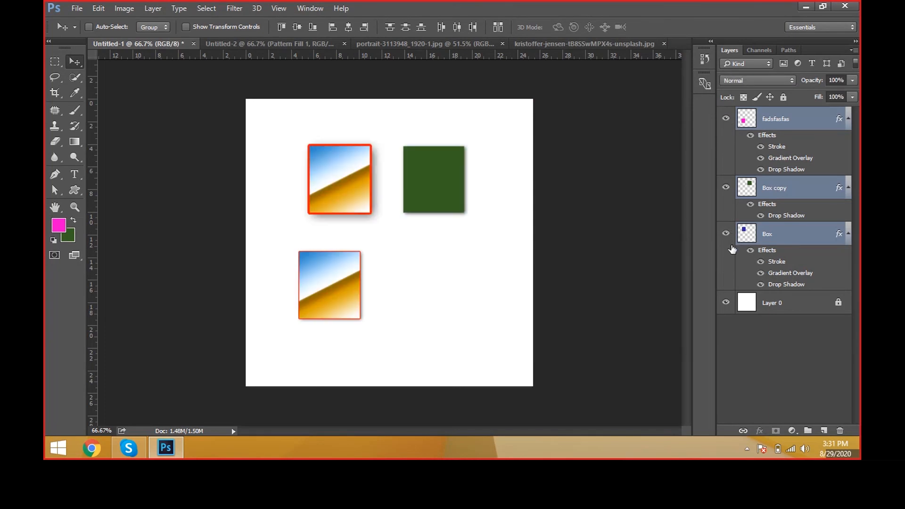
pyautogui.click(726, 233)
pyautogui.click(725, 188)
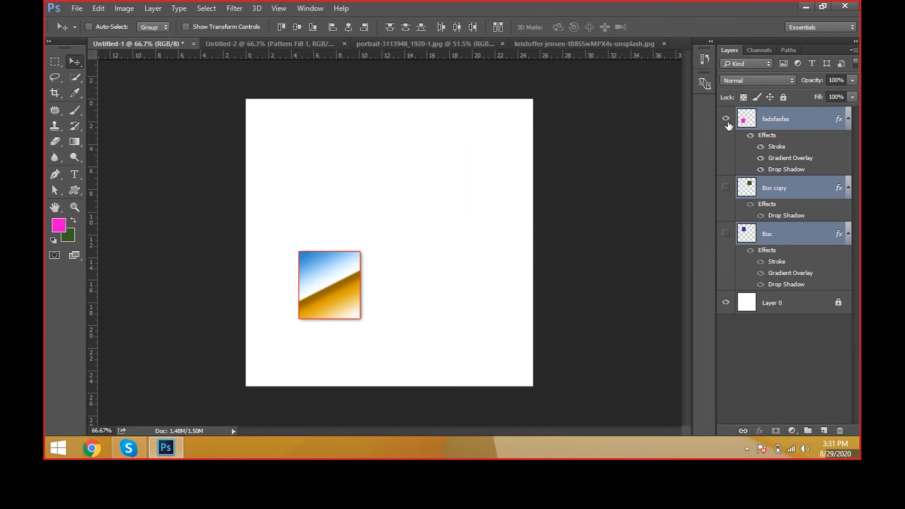
pyautogui.click(725, 118)
pyautogui.click(726, 119)
pyautogui.click(726, 119)
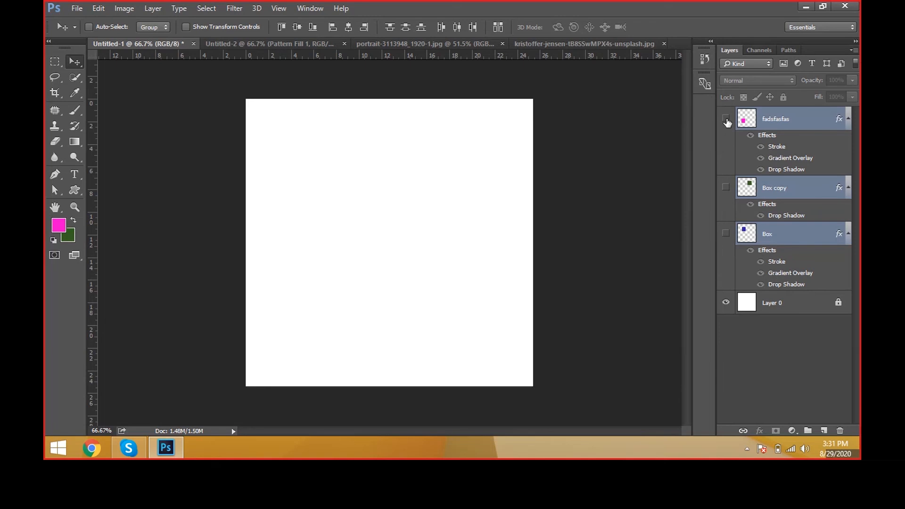
pyautogui.click(726, 118)
pyautogui.click(726, 119)
# Step: Toggle the visibility of the three selected box layers together several times with Hide Layers, leaving them shown
pyautogui.hotkey('ctrl', "'")
pyautogui.hotkey('ctrl', "'")
pyautogui.hotkey('ctrl', ',')
pyautogui.hotkey('ctrl', ',')
pyautogui.hotkey('ctrl', ',')
pyautogui.hotkey('ctrl', ',')
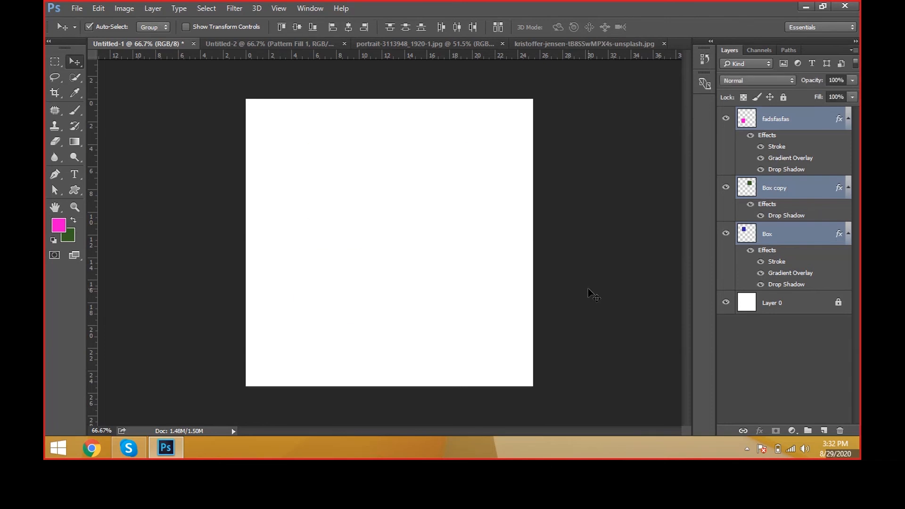
pyautogui.hotkey('ctrl', ',')
pyautogui.hotkey('ctrl', ',')
pyautogui.hotkey('ctrl', ',')
pyautogui.hotkey('ctrl', ',')
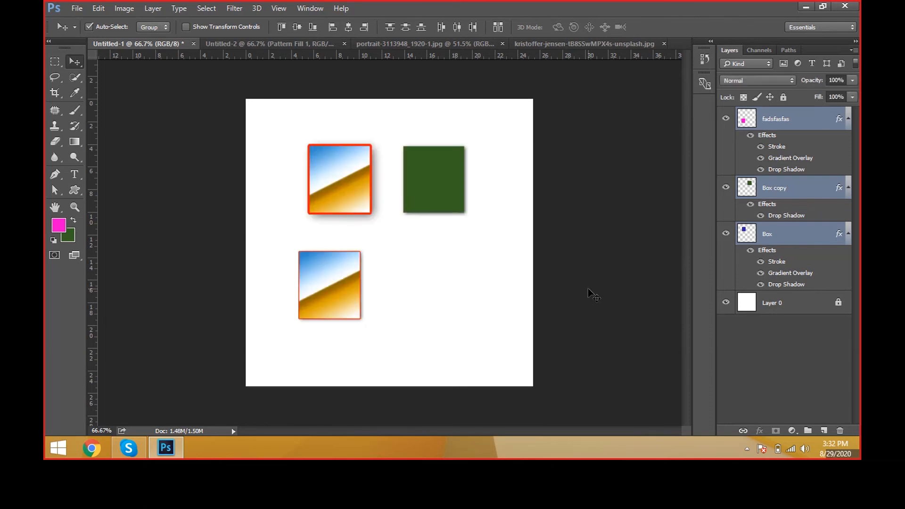
pyautogui.hotkey('ctrl', ',')
pyautogui.hotkey('ctrl', ',')
pyautogui.hotkey('ctrl', ',')
pyautogui.hotkey('ctrl', ',')
pyautogui.hotkey('ctrl', ',')
pyautogui.hotkey('ctrl', ',')
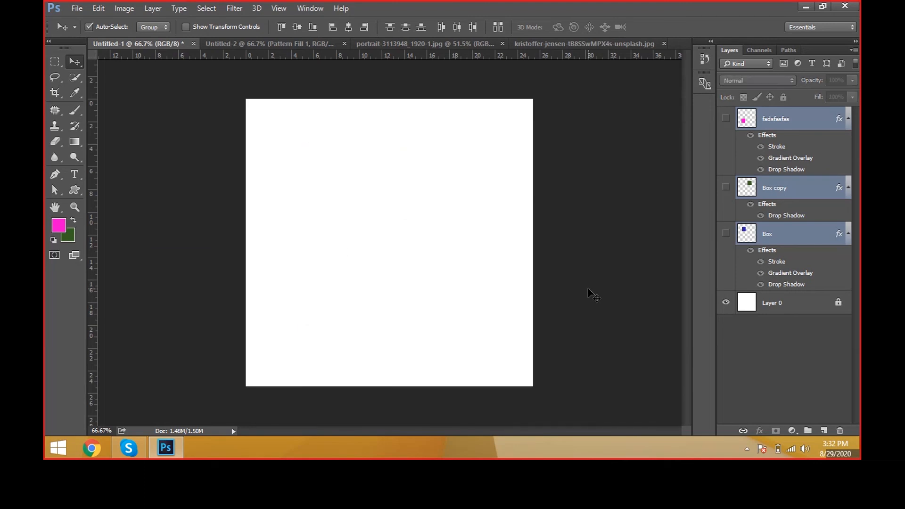
pyautogui.hotkey('ctrl', ',')
pyautogui.hotkey('ctrl', ',')
pyautogui.hotkey('ctrl', ',')
pyautogui.hotkey('ctrl', ',')
pyautogui.hotkey('ctrl', ',')
pyautogui.hotkey('ctrl', ',')
pyautogui.hotkey('ctrl', ',')
pyautogui.hotkey('ctrl', ',')
pyautogui.hotkey('ctrl', ',')
pyautogui.hotkey('ctrl', ',')
pyautogui.hotkey('ctrl', ',')
pyautogui.hotkey('ctrl', ',')
pyautogui.hotkey('ctrl', ',')
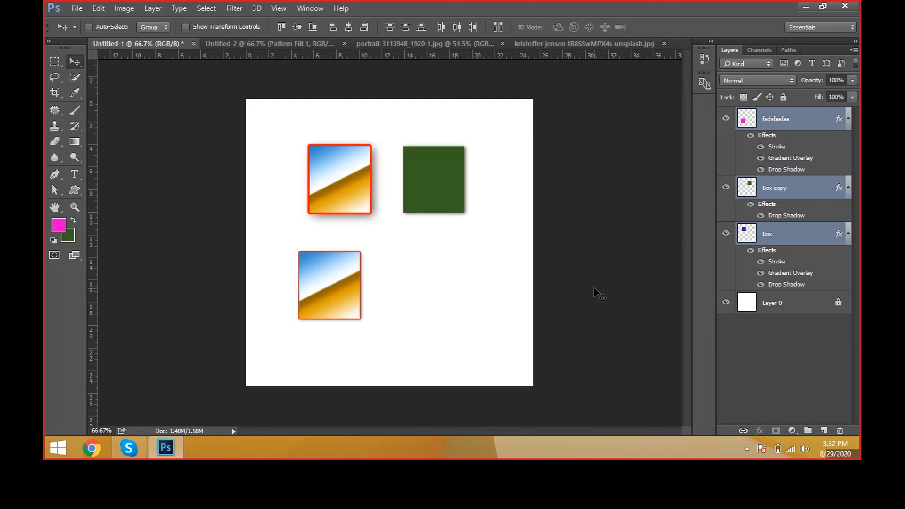
pyautogui.click(163, 6)
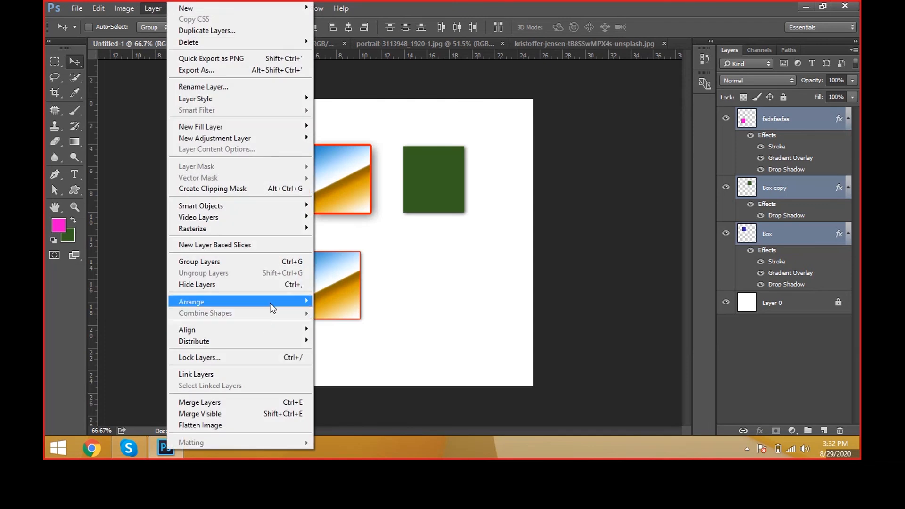
pyautogui.moveTo(270, 305)
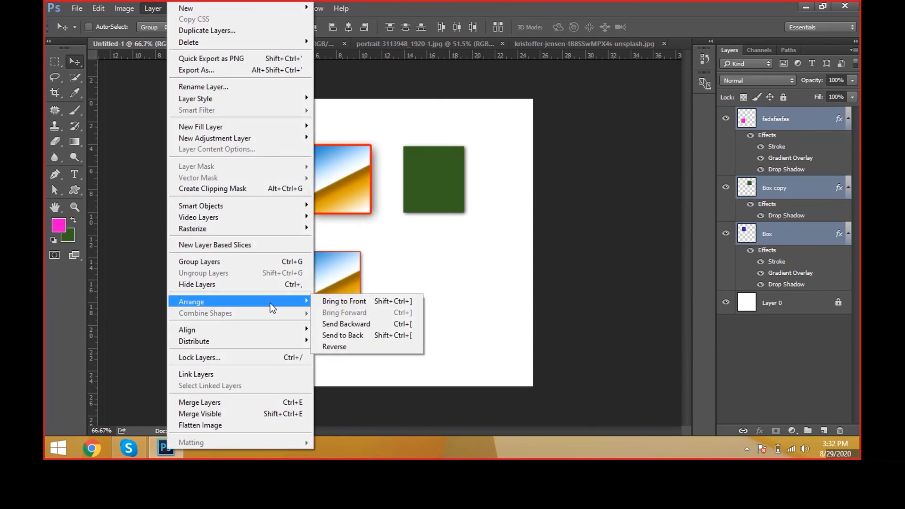
pyautogui.click(386, 281)
# Step: Move the green Box copy square over the Box square, and the fadsfasfas square over the green one, forming an overlapping stack
pyautogui.rightClick(474, 186)
pyautogui.rightClick(443, 189)
pyautogui.click(459, 198)
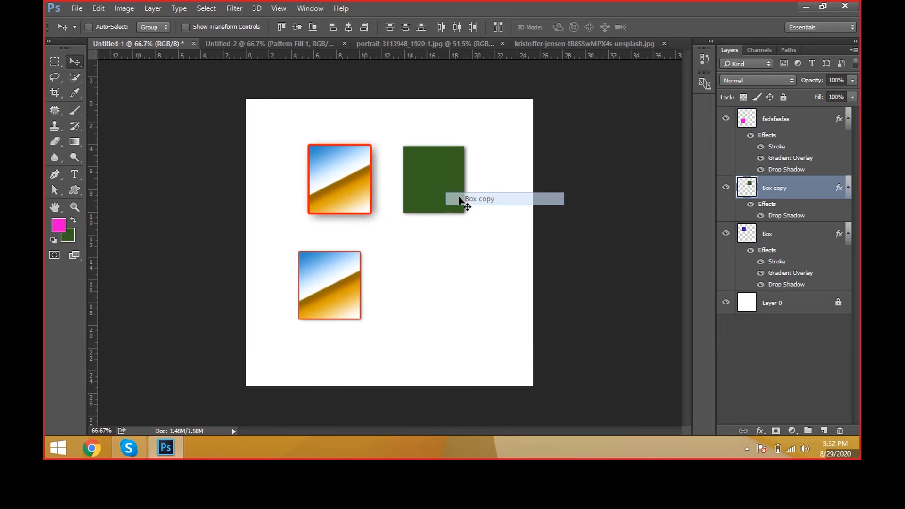
pyautogui.moveTo(459, 198); pyautogui.dragTo(397, 212)
pyautogui.rightClick(352, 267)
pyautogui.click(363, 277)
pyautogui.moveTo(363, 276); pyautogui.dragTo(438, 229)
# Step: Clear the layer style from the fadsfasfas layer
pyautogui.rightClick(829, 124)
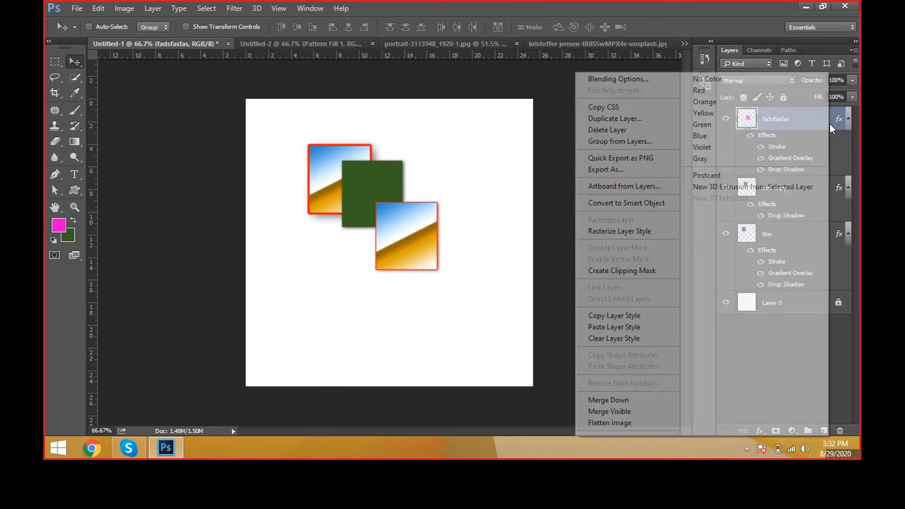
pyautogui.click(615, 337)
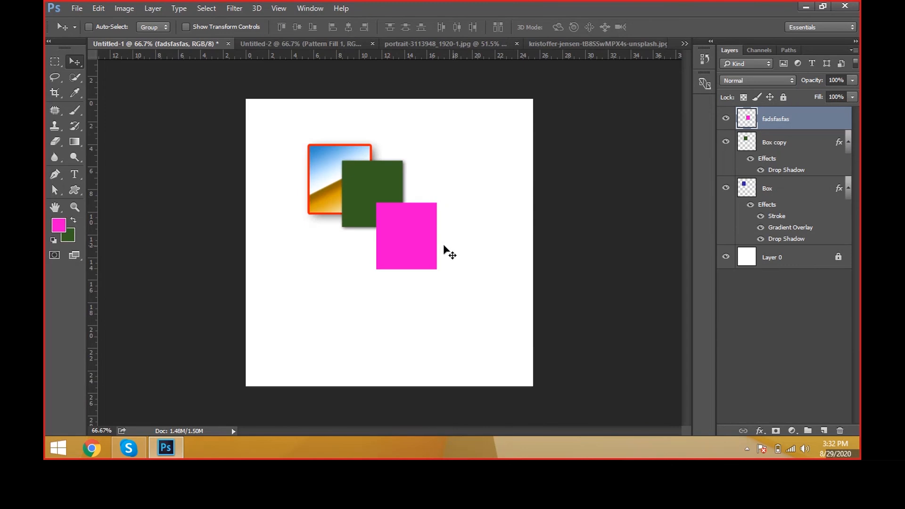
# Step: Move the magenta fadsfasfas square over the other two boxes and enlarge it so it covers parts of both
pyautogui.moveTo(444, 245); pyautogui.dragTo(387, 189)
pyautogui.hotkey('ctrl', 't')
pyautogui.press('Return')
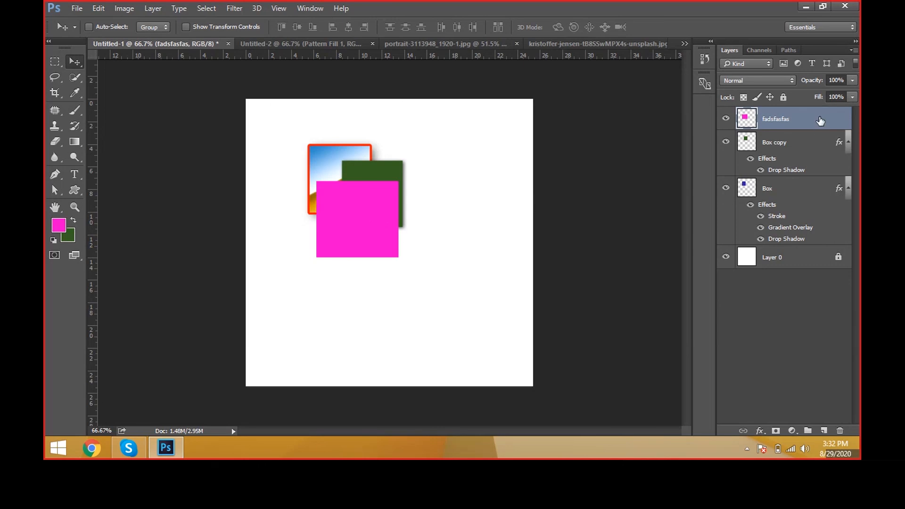
# Step: Reorder the fadsfasfas layer to sit below Box and above Layer 0, and collapse the effects lists of Box and Box copy
pyautogui.moveTo(820, 122); pyautogui.dragTo(814, 235)
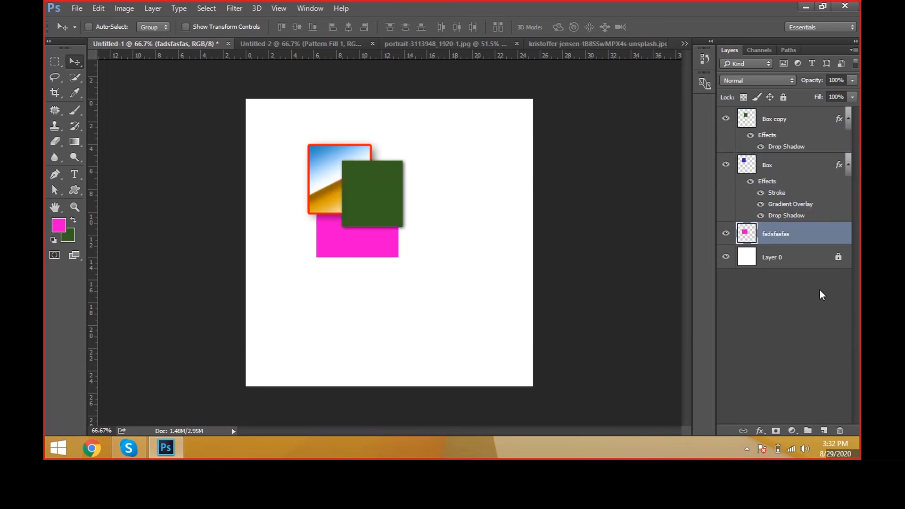
pyautogui.click(848, 166)
pyautogui.click(848, 120)
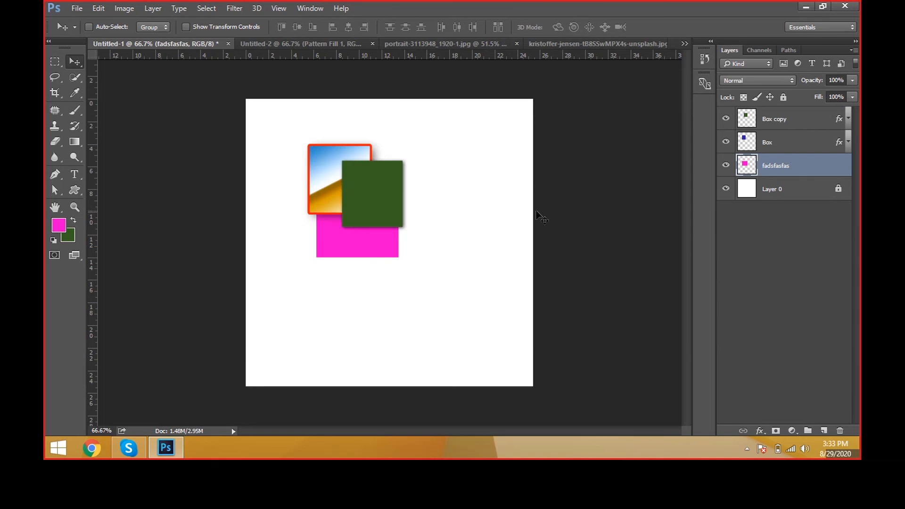
# Step: Step the fadsfasfas layer repeatedly forward and backward between the bottom and top of the box stack, leaving it above Box copy
pyautogui.press('ctrl')
pyautogui.hotkey('ctrl', ']')
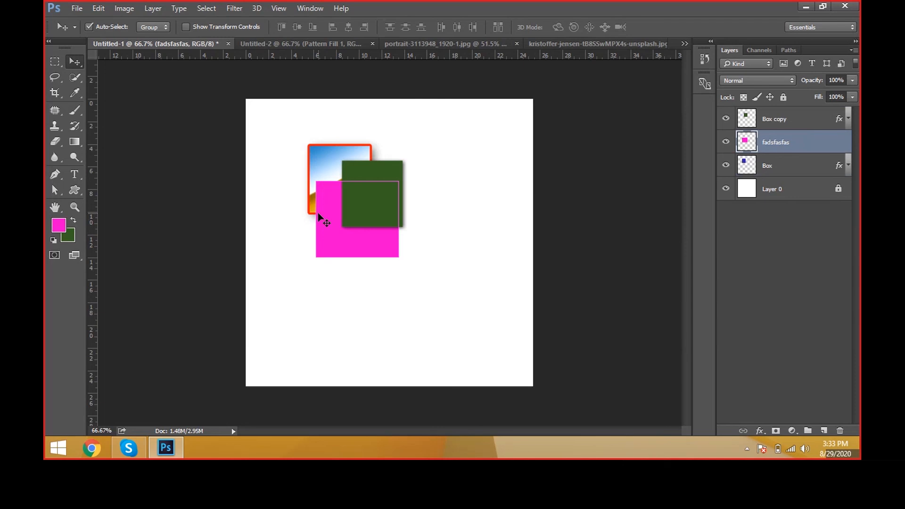
pyautogui.hotkey('ctrl', ']')
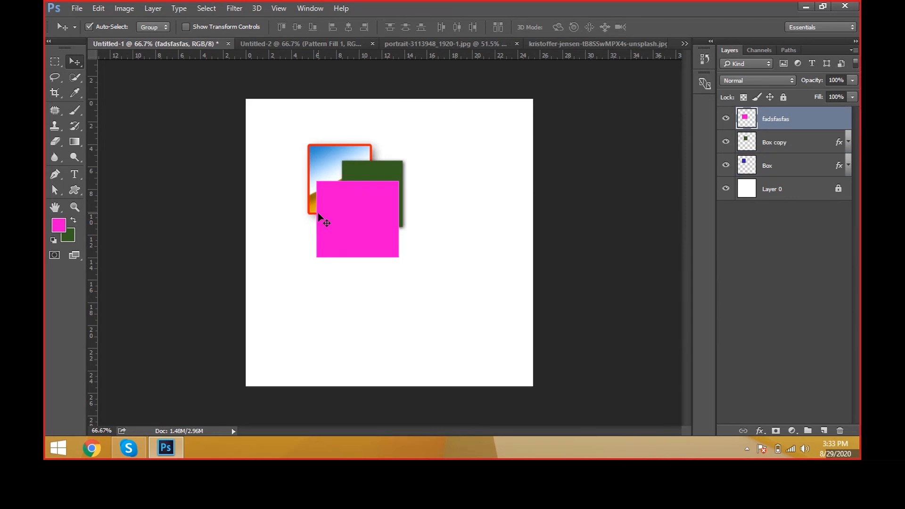
pyautogui.hotkey('ctrl', '[')
pyautogui.hotkey('ctrl', '[')
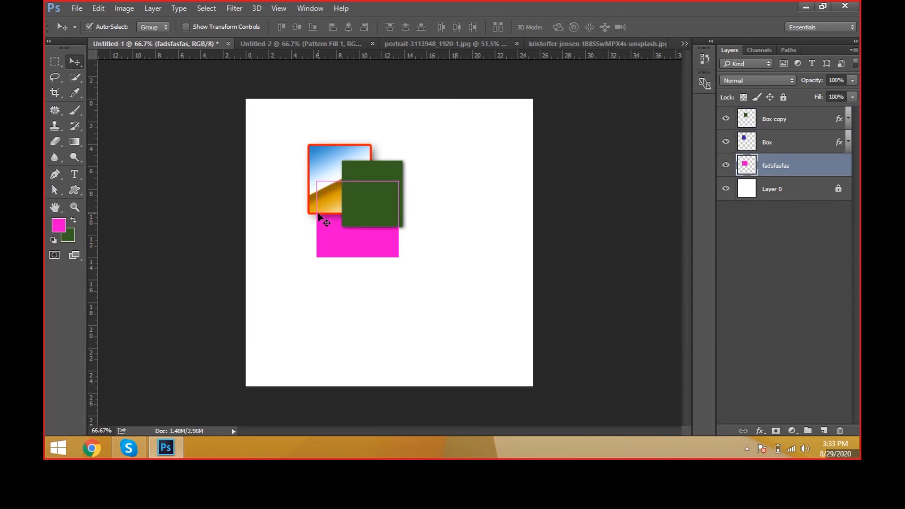
pyautogui.hotkey('ctrl', '[')
pyautogui.hotkey('ctrl', ']')
pyautogui.hotkey('ctrl', ']')
pyautogui.hotkey('ctrl', ']')
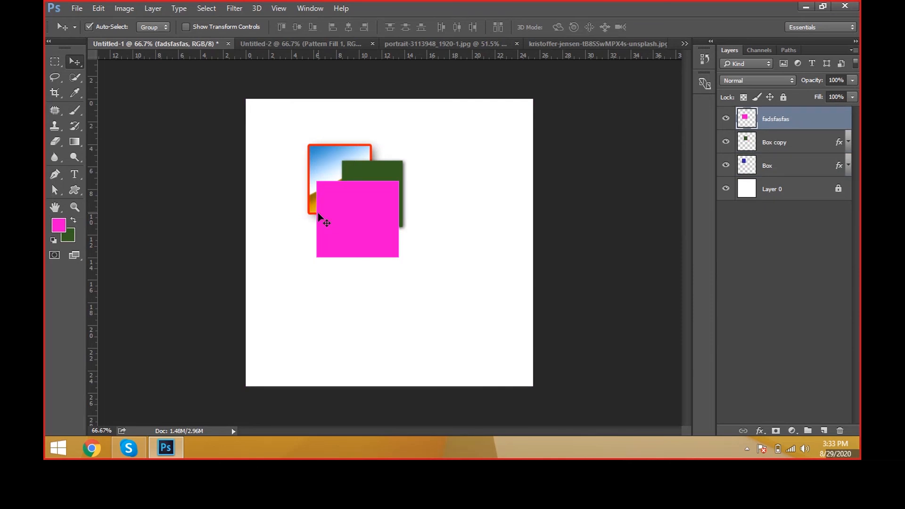
pyautogui.hotkey('ctrl', '[')
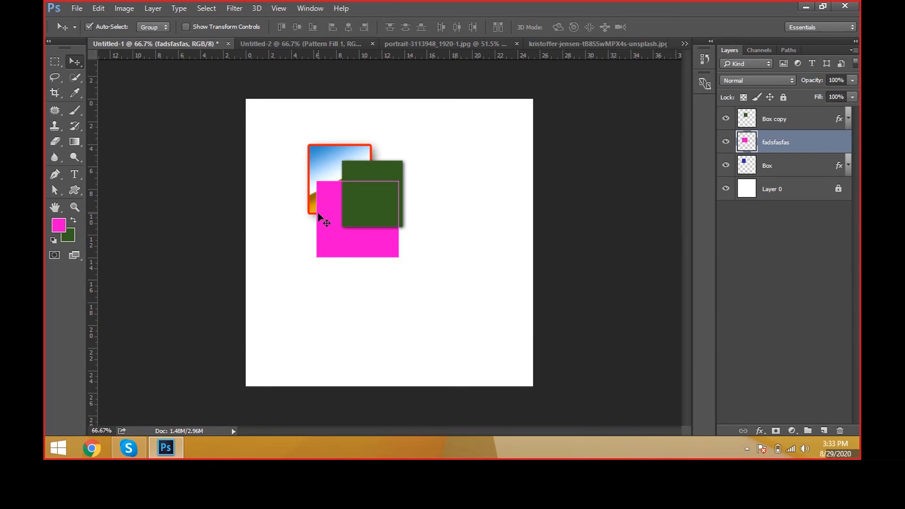
pyautogui.hotkey('ctrl', '[')
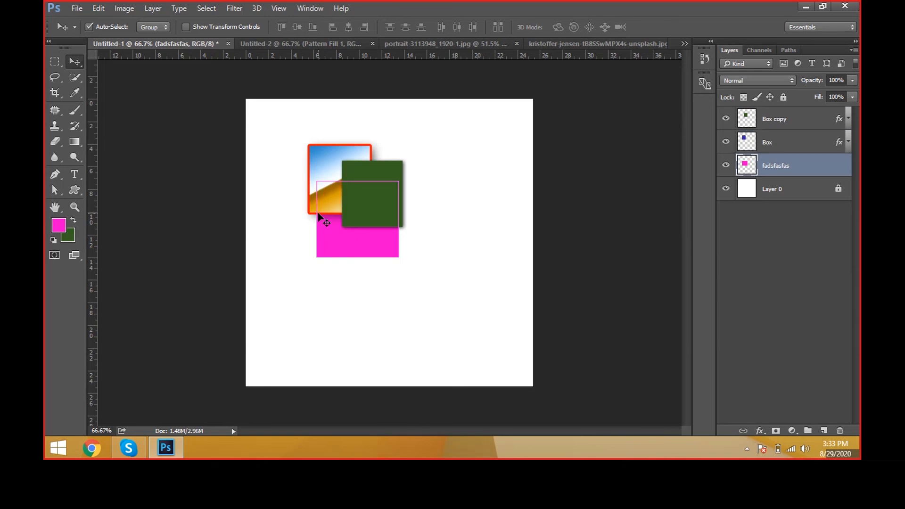
pyautogui.hotkey('ctrl', ']')
pyautogui.hotkey('ctrl', ']')
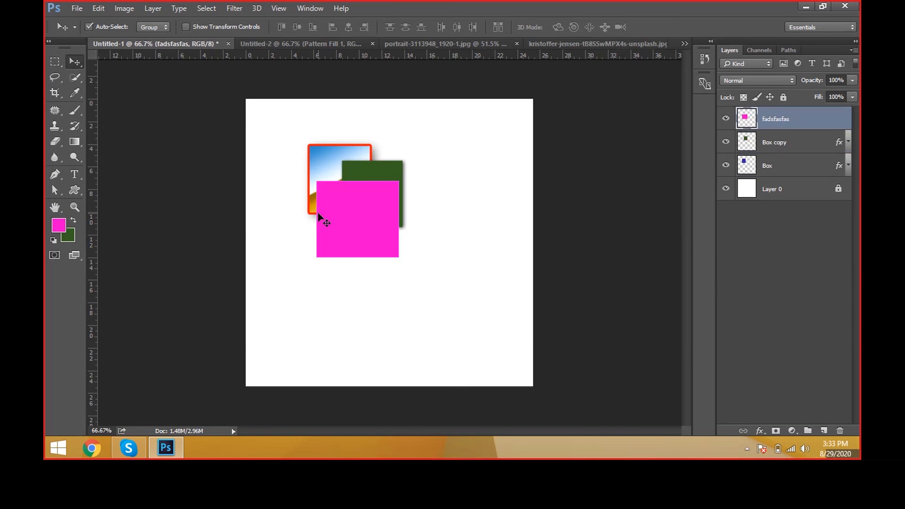
pyautogui.hotkey('ctrl', '[')
pyautogui.hotkey('ctrl', '[')
pyautogui.hotkey('ctrl', ']')
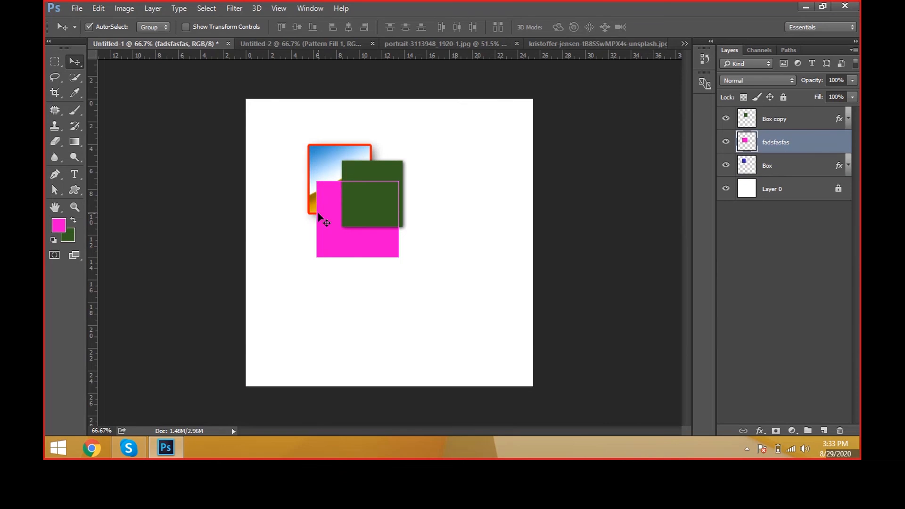
pyautogui.hotkey('ctrl', ']')
pyautogui.hotkey('ctrl', '[')
pyautogui.hotkey('ctrl', '[')
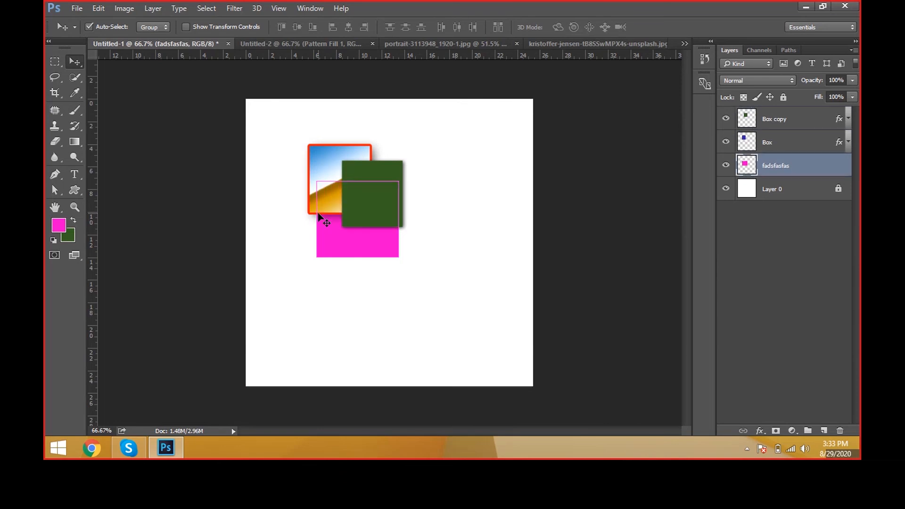
pyautogui.hotkey('ctrl', ']')
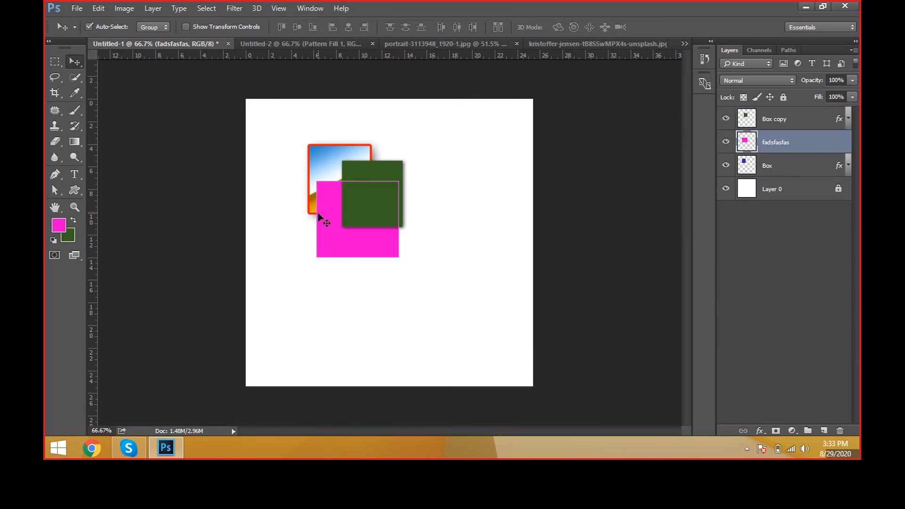
pyautogui.hotkey('ctrl', ']')
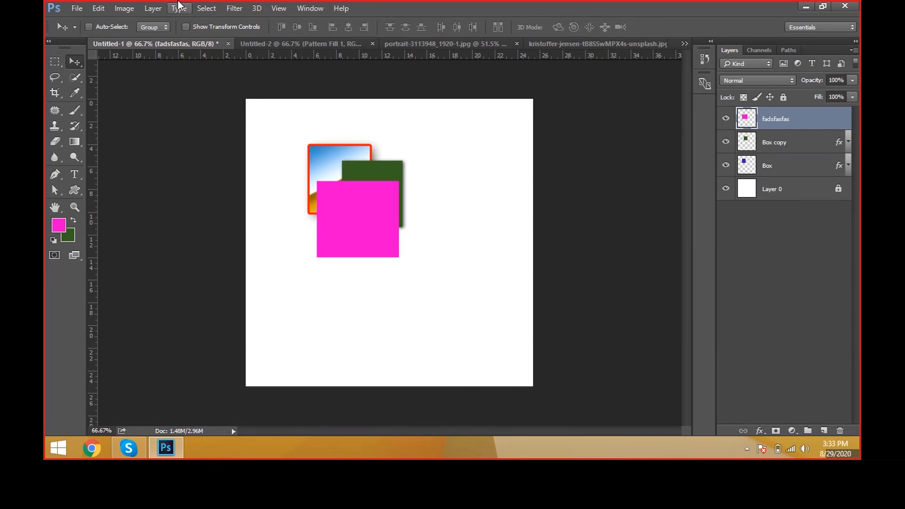
pyautogui.click(156, 7)
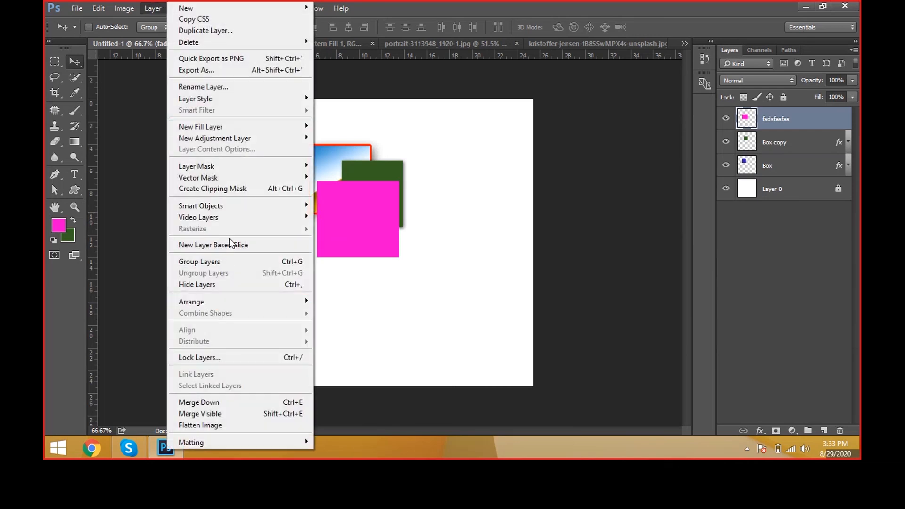
pyautogui.moveTo(252, 302)
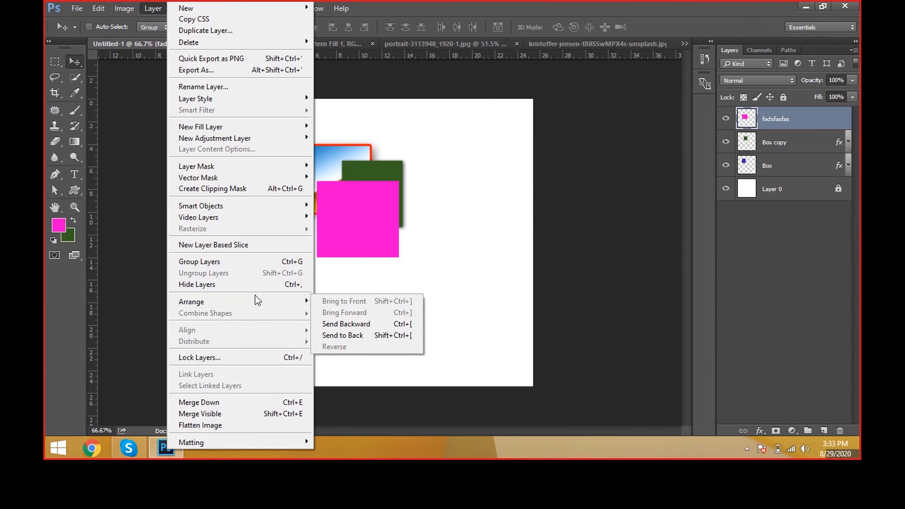
# Step: Duplicate the Box layer twice, then place the upper copy right of the original and above Box copy, with its layer style cleared
pyautogui.click(823, 172)
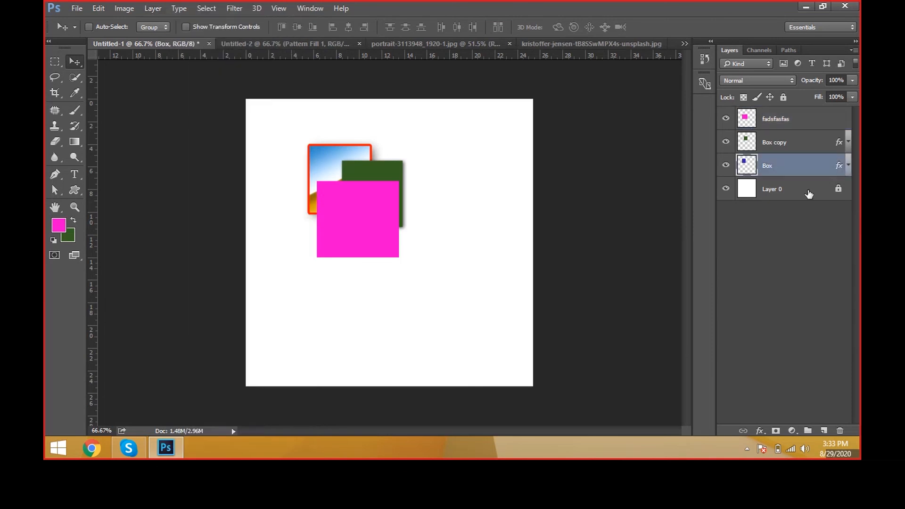
pyautogui.hotkey('ctrl', 'j')
pyautogui.moveTo(383, 225); pyautogui.dragTo(452, 227)
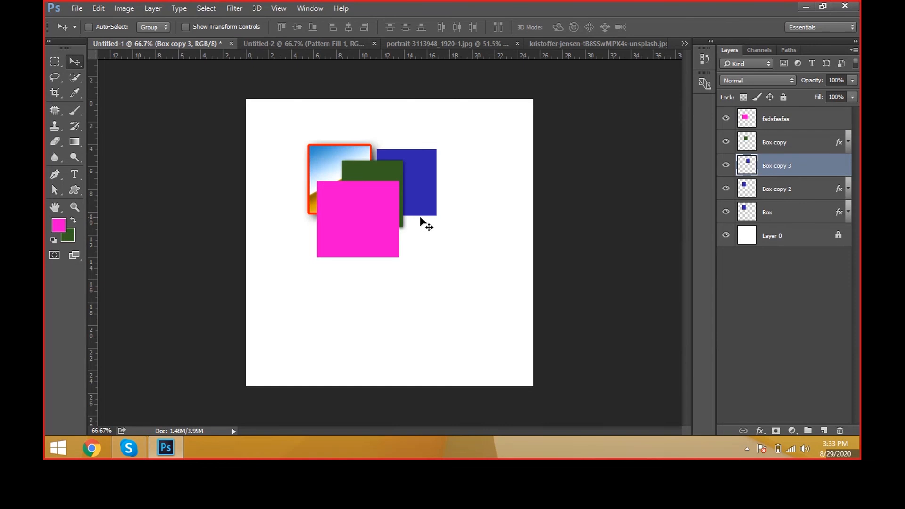
pyautogui.moveTo(424, 222); pyautogui.dragTo(444, 238)
pyautogui.hotkey('ctrl', ']')
# Step: Transform the blue Box copy 3 square into a wide, low rectangle extending right from behind the magenta square
pyautogui.hotkey('ctrl', 't')
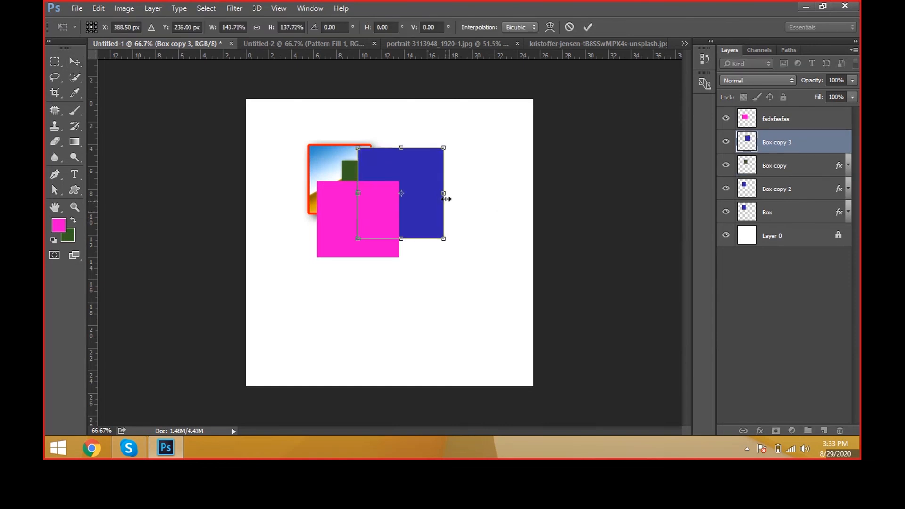
pyautogui.moveTo(446, 193); pyautogui.dragTo(507, 192)
pyautogui.moveTo(434, 149); pyautogui.dragTo(457, 206)
pyautogui.press('Return')
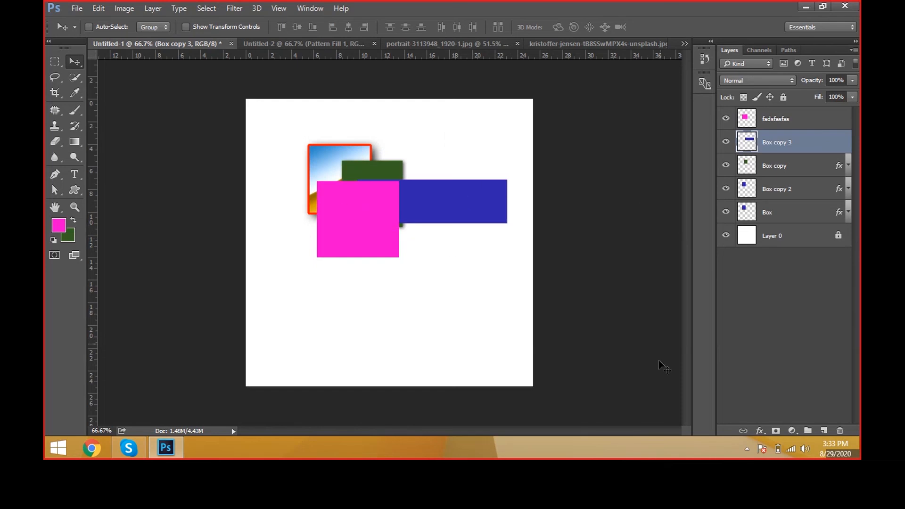
# Step: Duplicate the blue rectangle, fill the copy with bright golden yellow, and move it left so it crosses behind the magenta square
pyautogui.hotkey('ctrl', 'j')
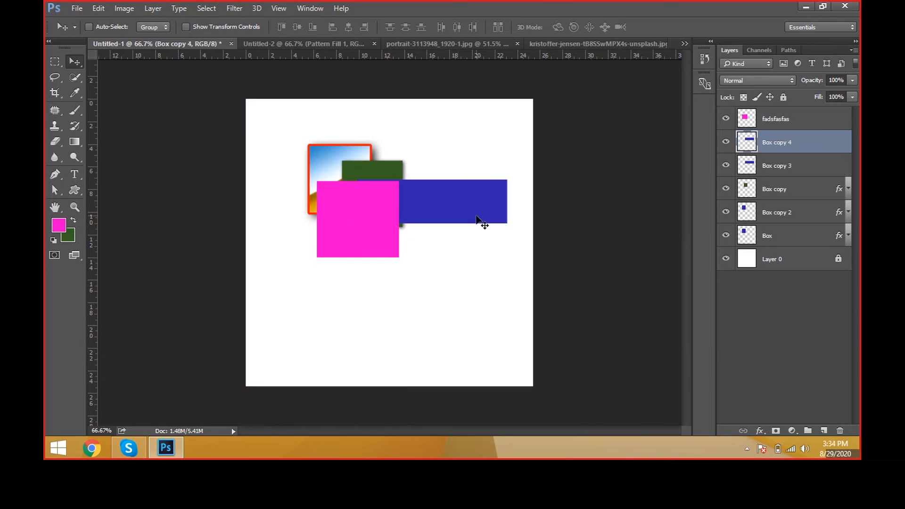
pyautogui.click(58, 228)
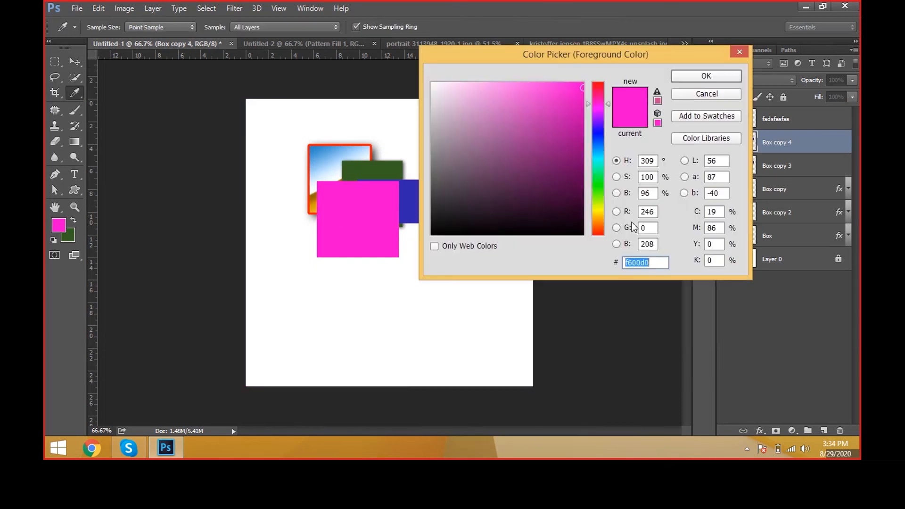
pyautogui.click(598, 193)
pyautogui.click(540, 94)
pyautogui.click(606, 117)
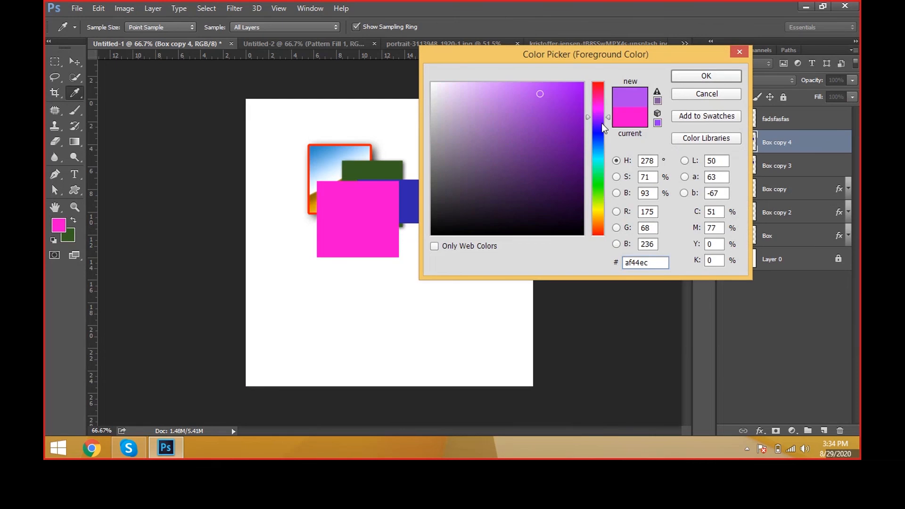
pyautogui.moveTo(601, 123); pyautogui.dragTo(602, 216)
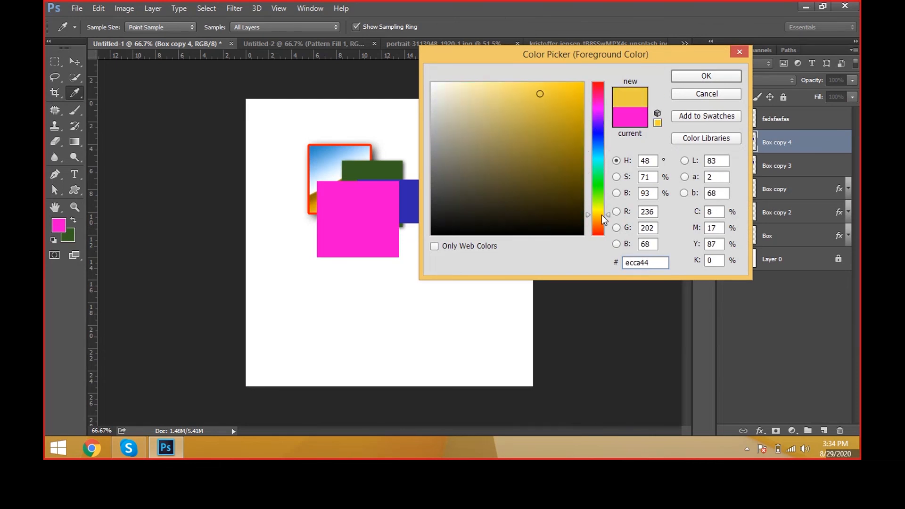
pyautogui.moveTo(541, 134); pyautogui.dragTo(611, 80)
pyautogui.click(705, 79)
pyautogui.hotkey('alt', 'shift', 'BackSpace')
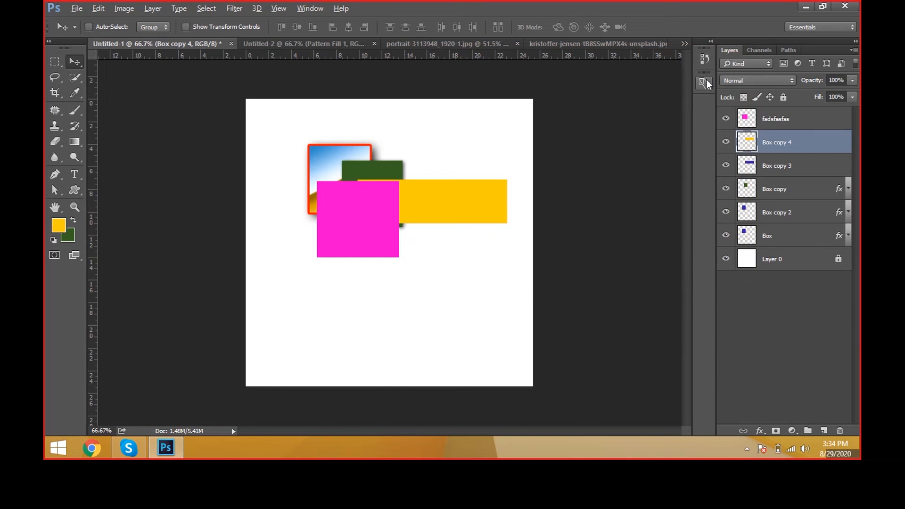
pyautogui.moveTo(512, 217); pyautogui.dragTo(392, 244)
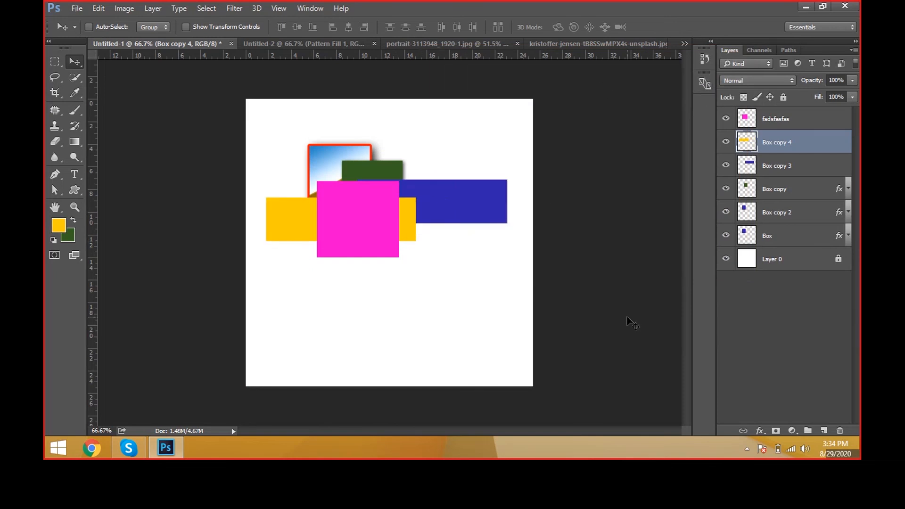
# Step: Reorder the fadsfasfas layer to just above Layer 0 and return it to the top of the stack
pyautogui.click(807, 123)
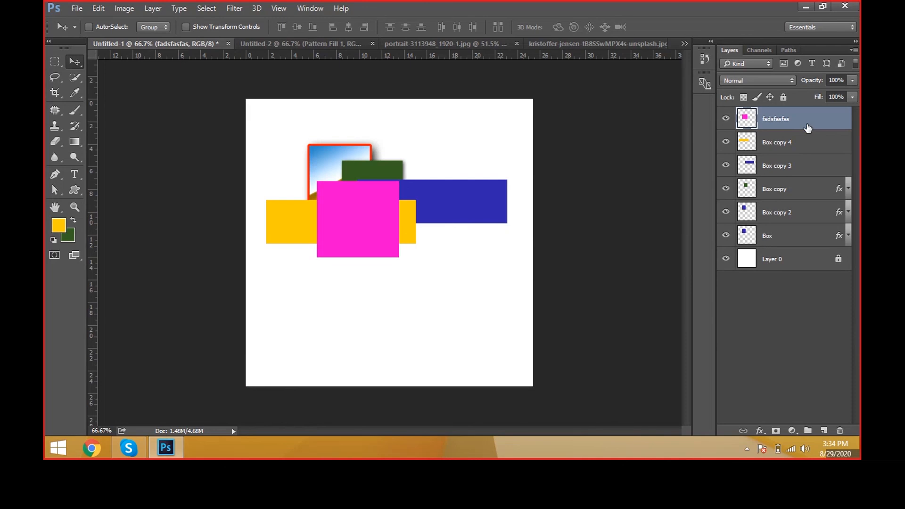
pyautogui.moveTo(826, 123); pyautogui.dragTo(814, 243)
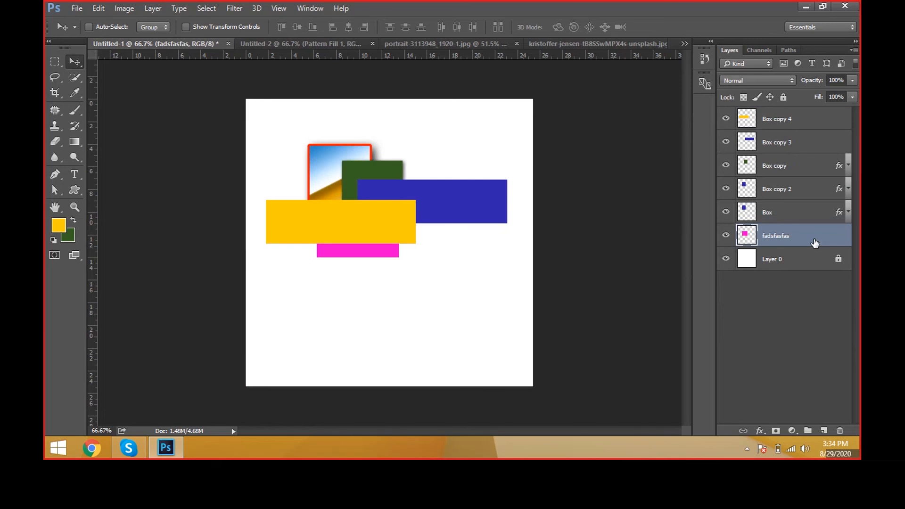
pyautogui.moveTo(815, 242); pyautogui.dragTo(825, 117)
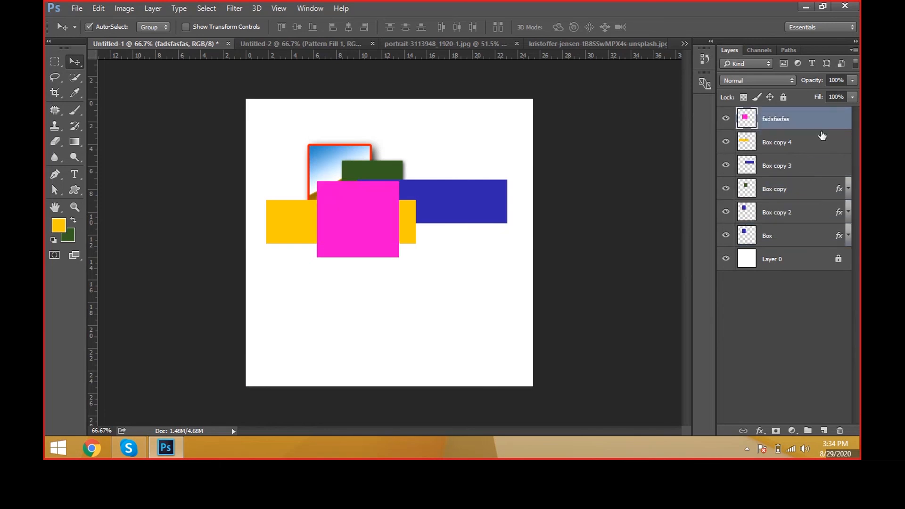
# Step: Send the fadsfasfas layer backward one level at a time to just above Layer 0 and bring it forward to the top, twice
pyautogui.hotkey('ctrl', '[')
pyautogui.hotkey('ctrl', '[')
pyautogui.hotkey('ctrl', '[')
pyautogui.hotkey('ctrl', '[')
pyautogui.hotkey('ctrl', '[')
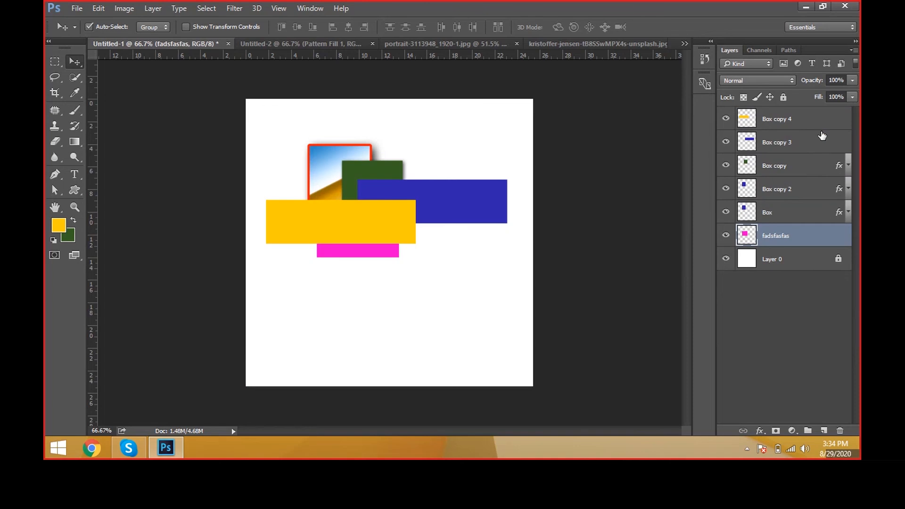
pyautogui.hotkey('ctrl', ']')
pyautogui.hotkey('ctrl', ']')
pyautogui.hotkey('ctrl', ']')
pyautogui.hotkey('ctrl', ']')
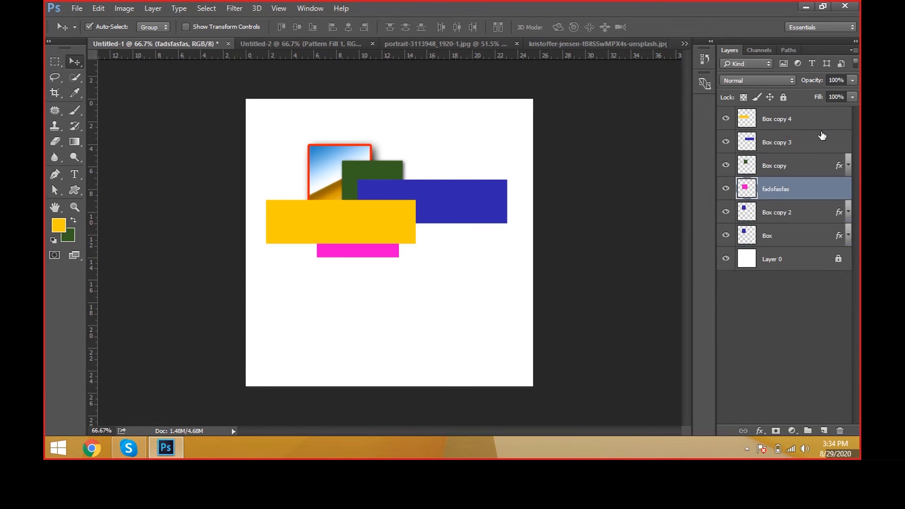
pyautogui.hotkey('ctrl', ']')
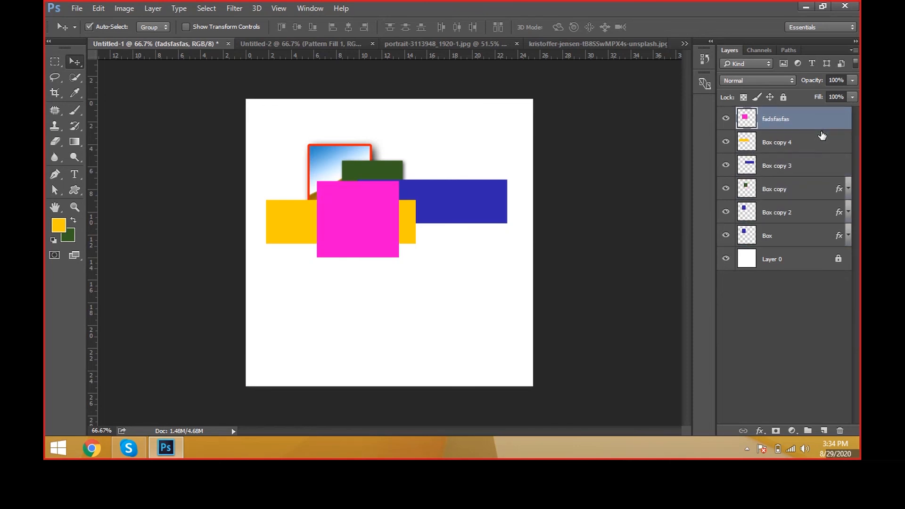
pyautogui.hotkey('ctrl', '[')
pyautogui.hotkey('ctrl', '[')
pyautogui.hotkey('ctrl', '[')
pyautogui.hotkey('ctrl', '[')
pyautogui.hotkey('ctrl', '[')
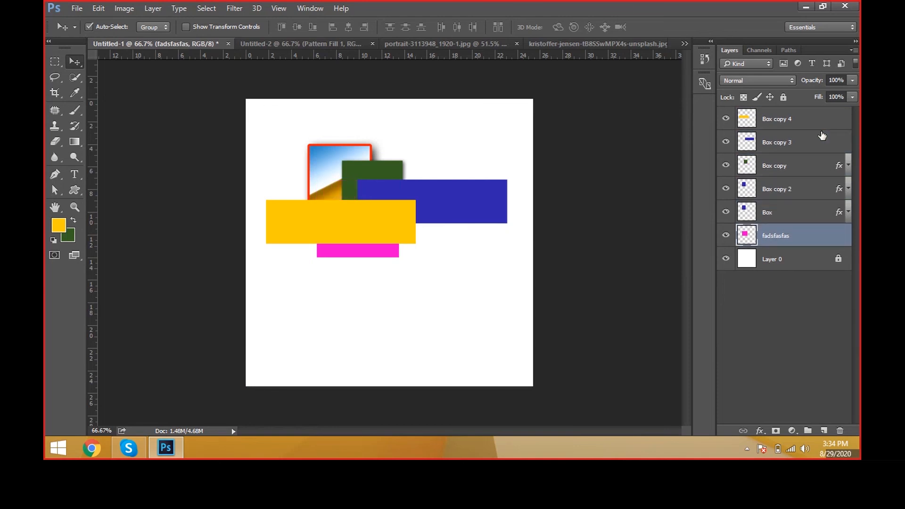
pyautogui.hotkey('ctrl', ']')
pyautogui.hotkey('ctrl', ']')
pyautogui.hotkey('ctrl', ']')
pyautogui.hotkey('ctrl', ']')
pyautogui.hotkey('ctrl', ']')
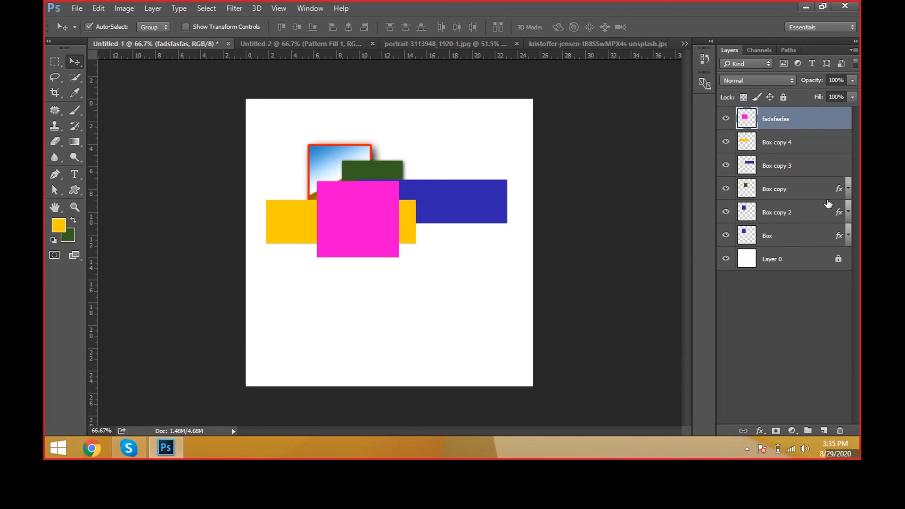
# Step: Send the fadsfasfas layer to the very back, behind Layer 0, and delete Layer 0
pyautogui.hotkey('ctrl', 'shift', '[')
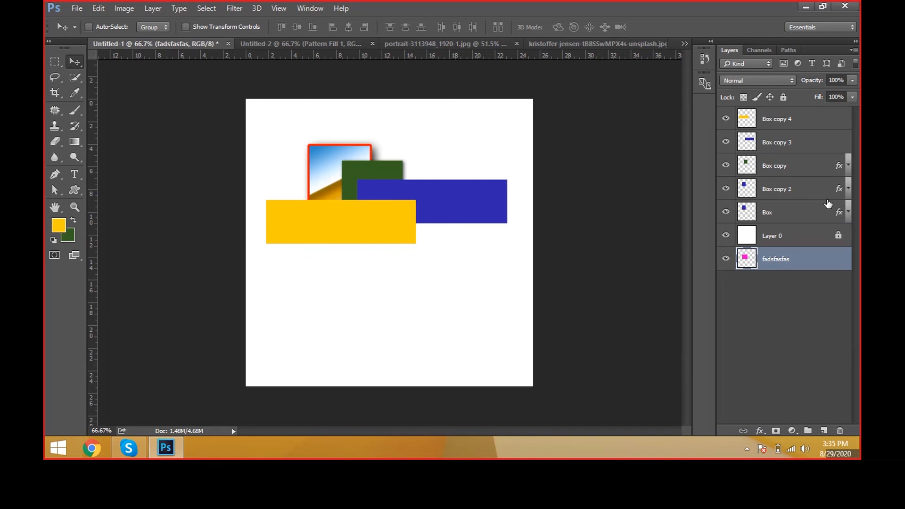
pyautogui.click(837, 243)
pyautogui.press('Delete')
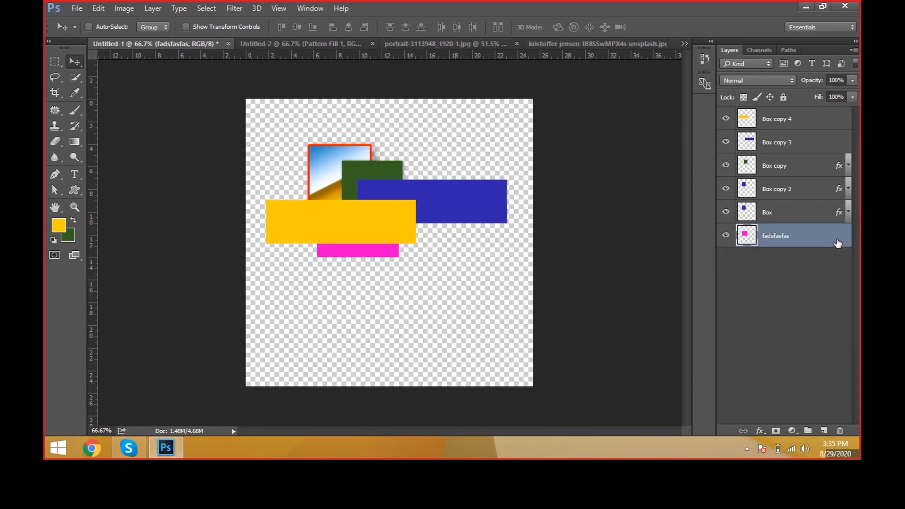
# Step: Shift the magenta square slightly down and left, and bring its fadsfasfas layer to the front of all layers
pyautogui.moveTo(408, 284)
pyautogui.mouseDown()
pyautogui.moveTo(408, 307)
pyautogui.moveTo(409, 281)
pyautogui.moveTo(405, 297)
pyautogui.mouseUp()
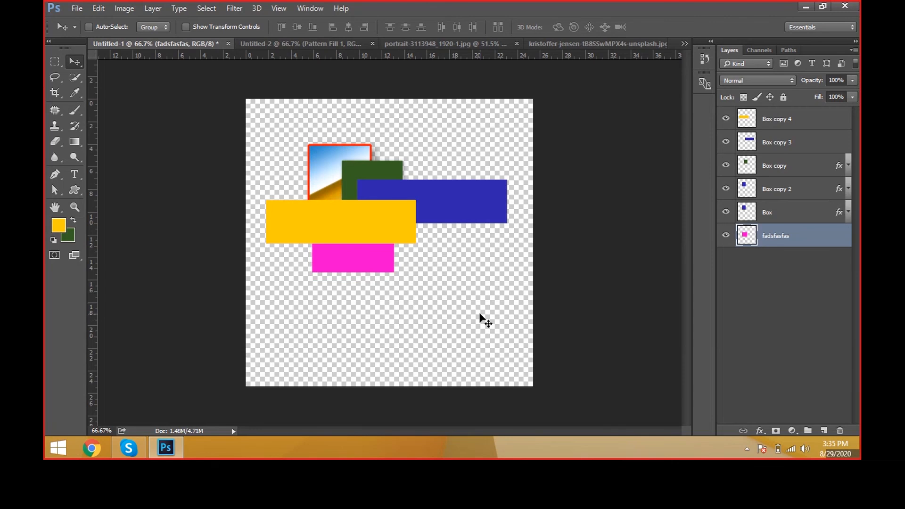
pyautogui.hotkey('ctrl', 'shift', ']')
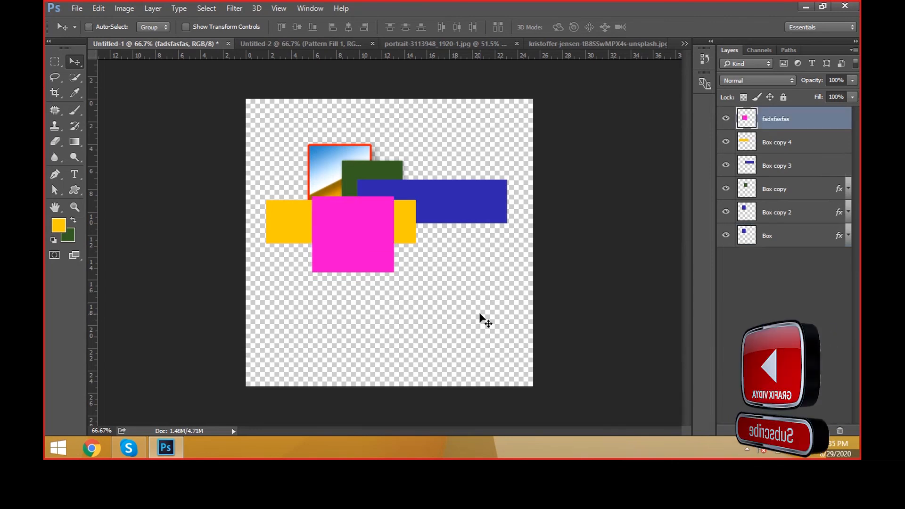
# Step: Send the fadsfasfas layer to the back of the stack and bring it to the front again, twice
pyautogui.hotkey('ctrl', 'shift', '[')
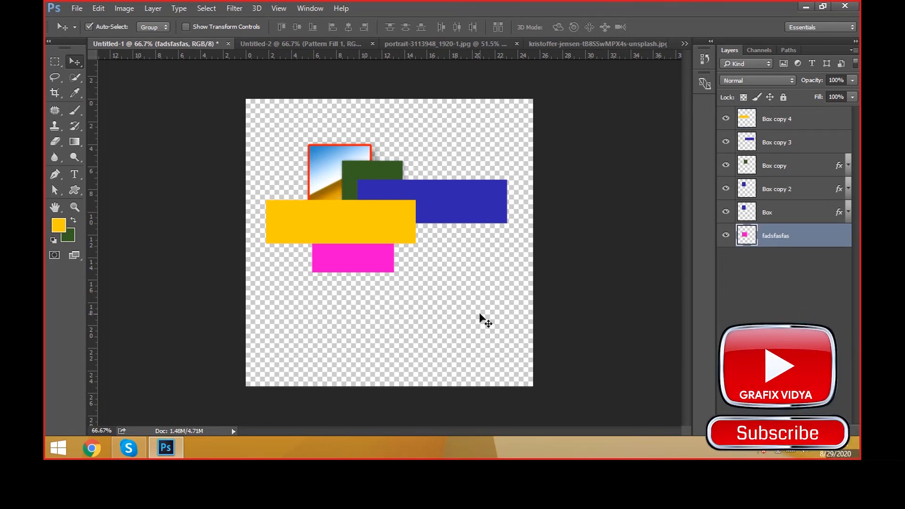
pyautogui.hotkey('ctrl', 'shift', ']')
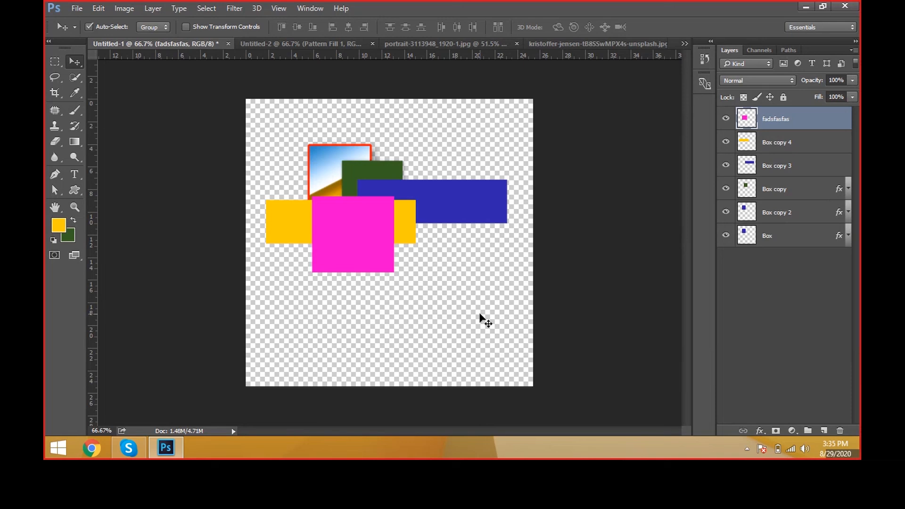
pyautogui.hotkey('ctrl', 'shift', '[')
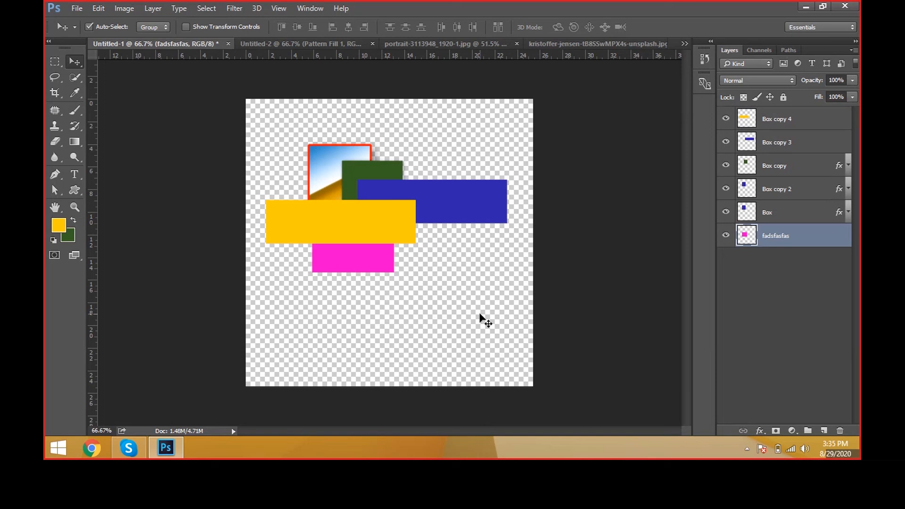
pyautogui.hotkey('ctrl', 'shift', ']')
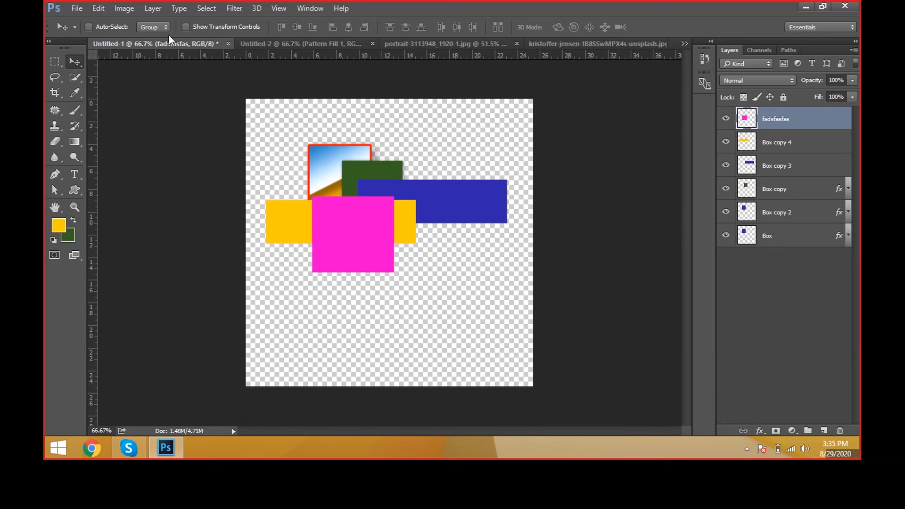
pyautogui.click(152, 9)
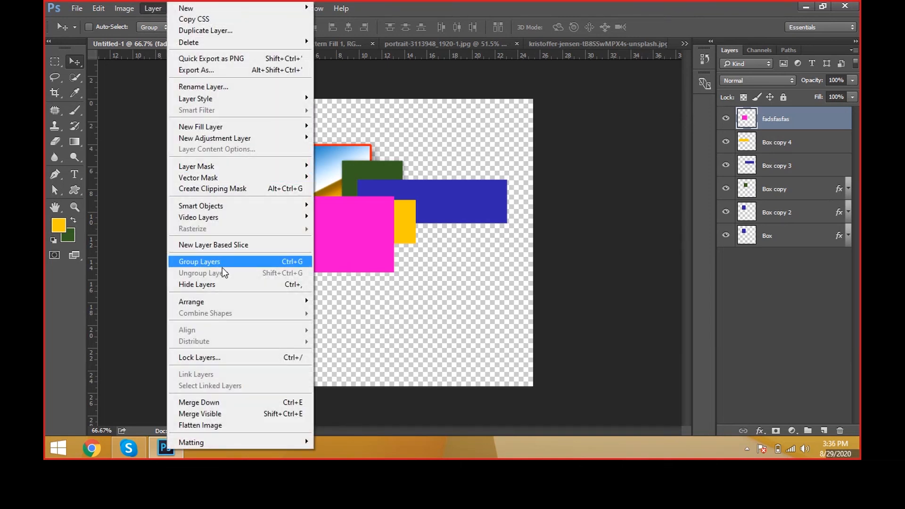
pyautogui.moveTo(222, 300)
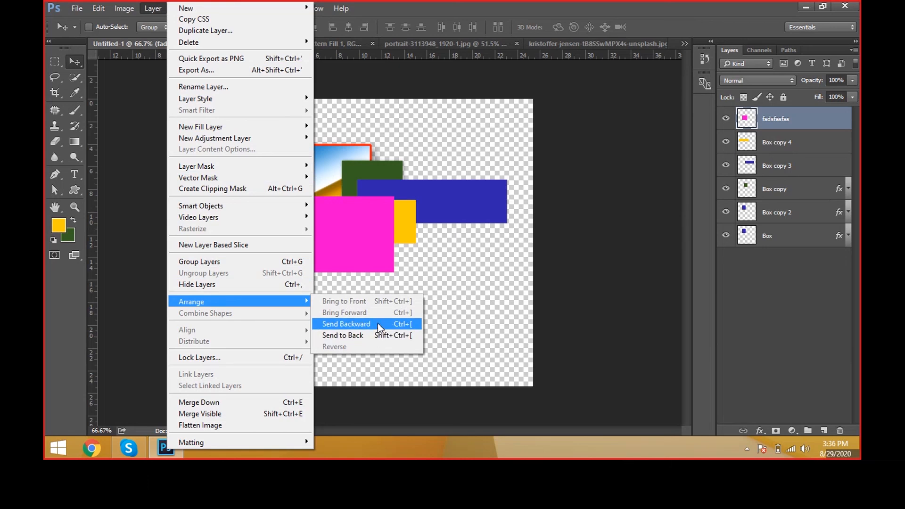
pyautogui.click(488, 338)
# Step: Create a 10 × 10 inch, 72 pixels/inch RGB document with a white background and add a yellow-filled upright rectangle on a new layer
pyautogui.hotkey('ctrl', 'n')
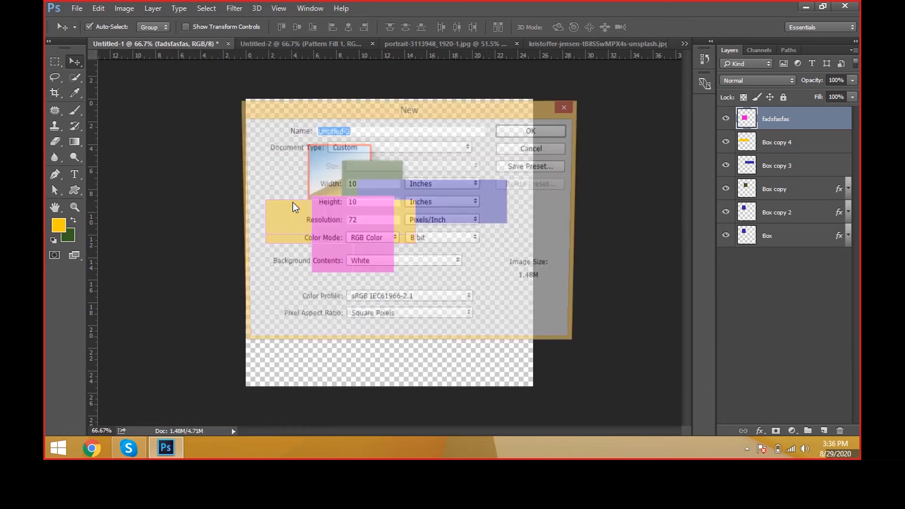
pyautogui.press('Return')
pyautogui.click(55, 61)
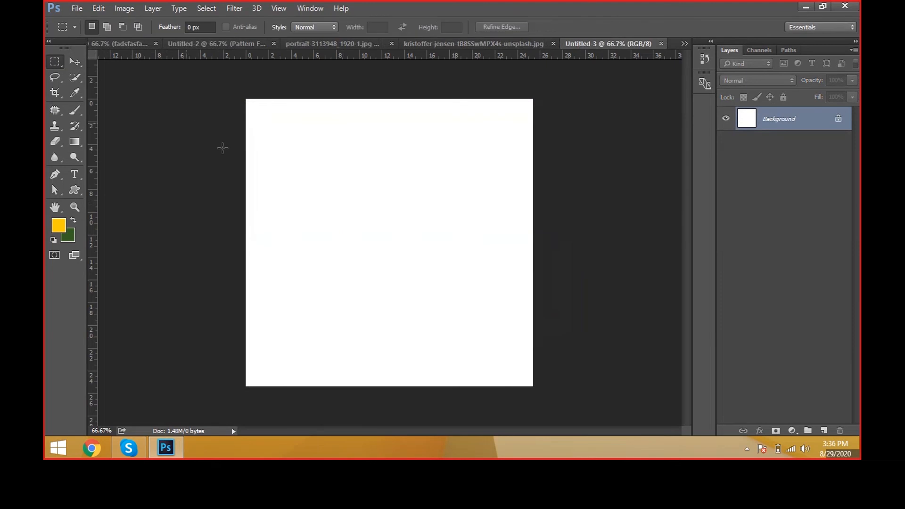
pyautogui.moveTo(255, 167); pyautogui.dragTo(380, 247)
pyautogui.hotkey('ctrl', 'shift', 'n')
pyautogui.press('Return')
pyautogui.hotkey('alt', 'BackSpace')
# Step: Duplicate the yellow rectangle twice to the right, filling the first copy with dark green and the second with blue (#0033c4)
pyautogui.press('v')
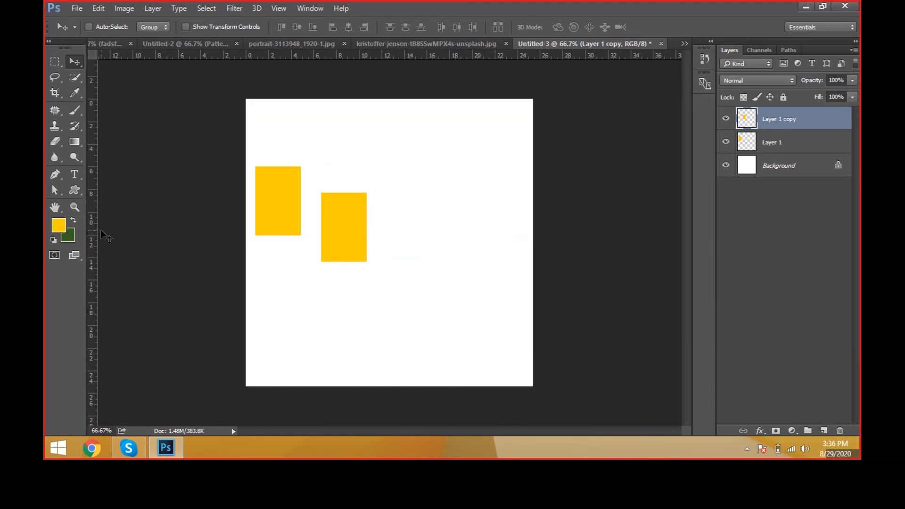
pyautogui.hotkey('ctrl', 'BackSpace')
pyautogui.moveTo(409, 306); pyautogui.dragTo(479, 269)
pyautogui.click(58, 225)
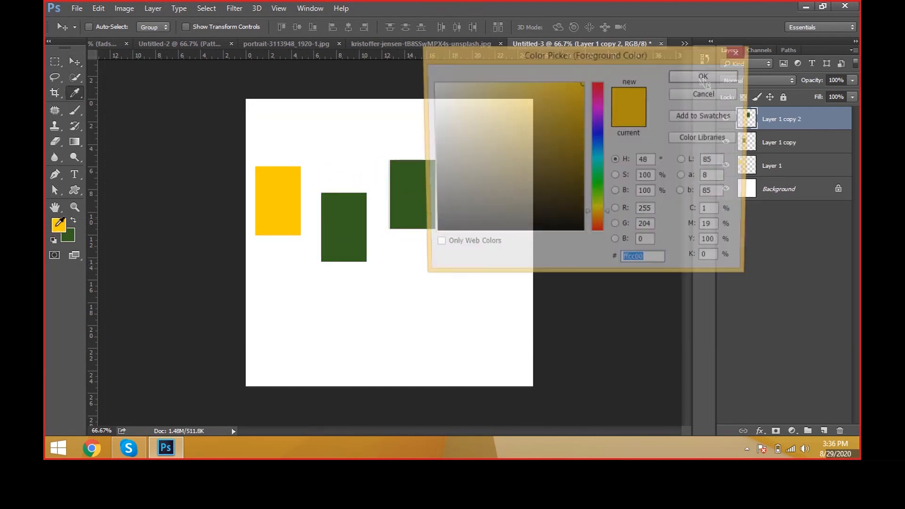
pyautogui.click(582, 122)
pyautogui.click(599, 140)
pyautogui.click(690, 79)
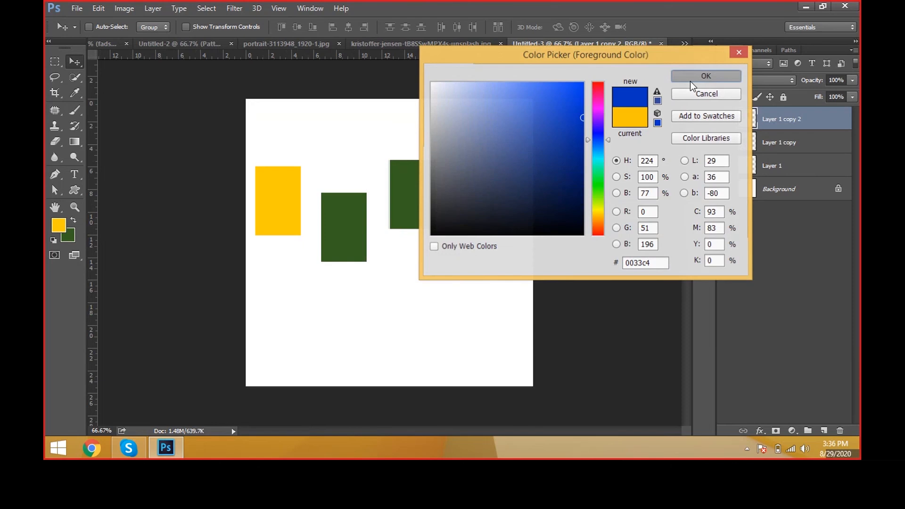
pyautogui.hotkey('alt', 'BackSpace')
# Step: Duplicate the blue rectangle, move the copy to the lower right, and fill it with bright green (#05c400)
pyautogui.hotkey('ctrl', 'j')
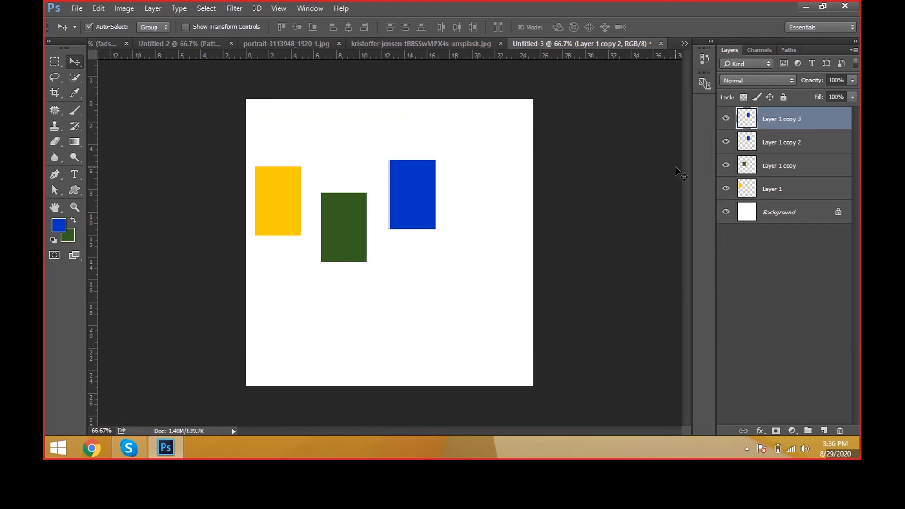
pyautogui.moveTo(584, 193); pyautogui.dragTo(625, 239)
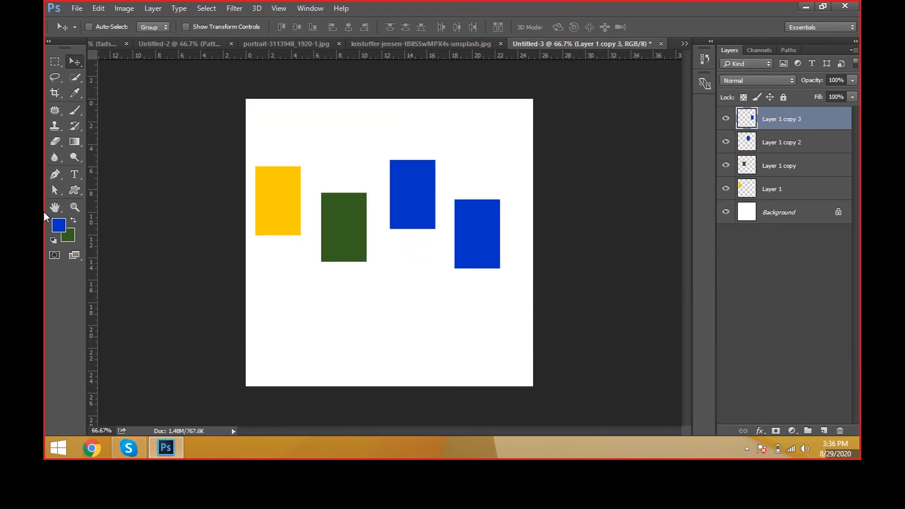
pyautogui.click(58, 225)
pyautogui.click(599, 171)
pyautogui.moveTo(598, 171); pyautogui.dragTo(598, 184)
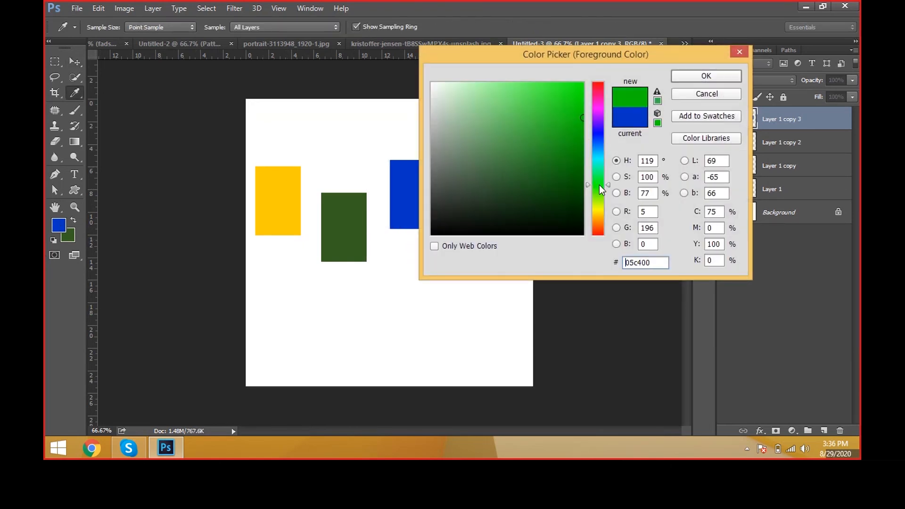
pyautogui.click(697, 76)
pyautogui.hotkey('alt', 'BackSpace')
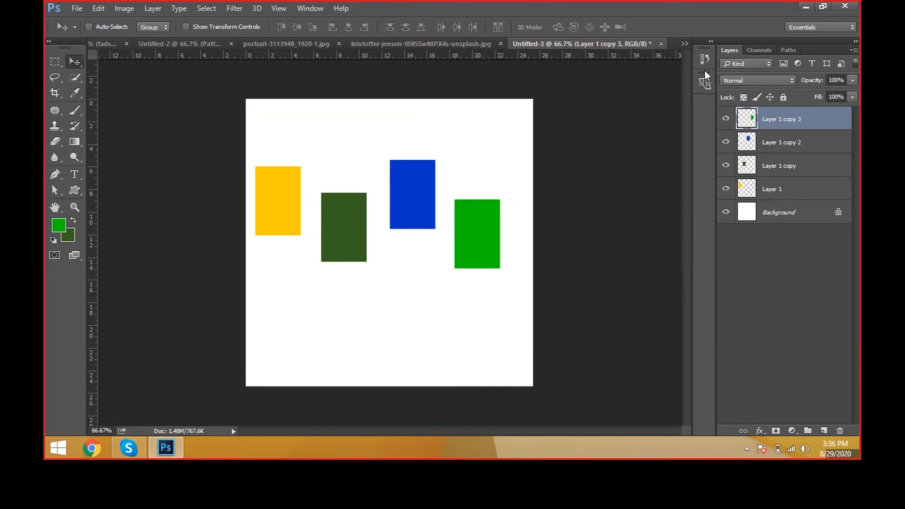
# Step: Change the fill of the rightmost rectangle to magenta (#c40081)
pyautogui.click(53, 229)
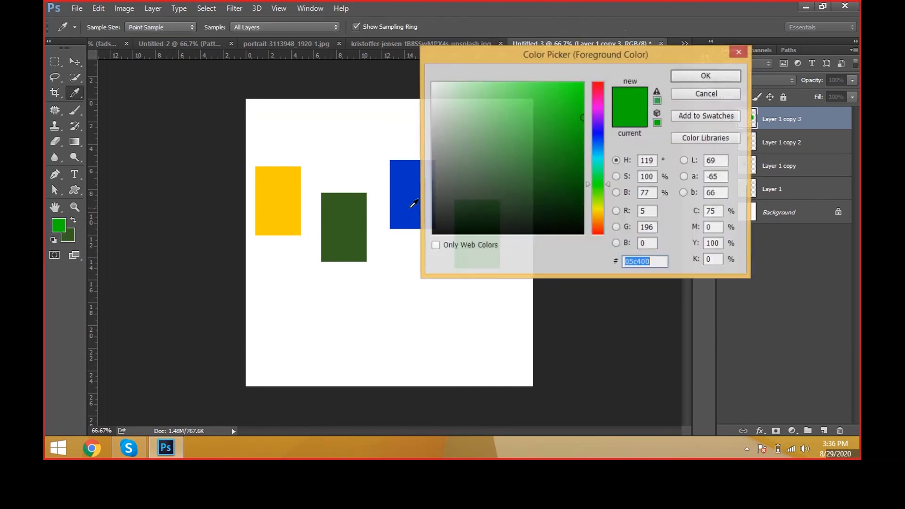
pyautogui.moveTo(602, 158); pyautogui.dragTo(609, 98)
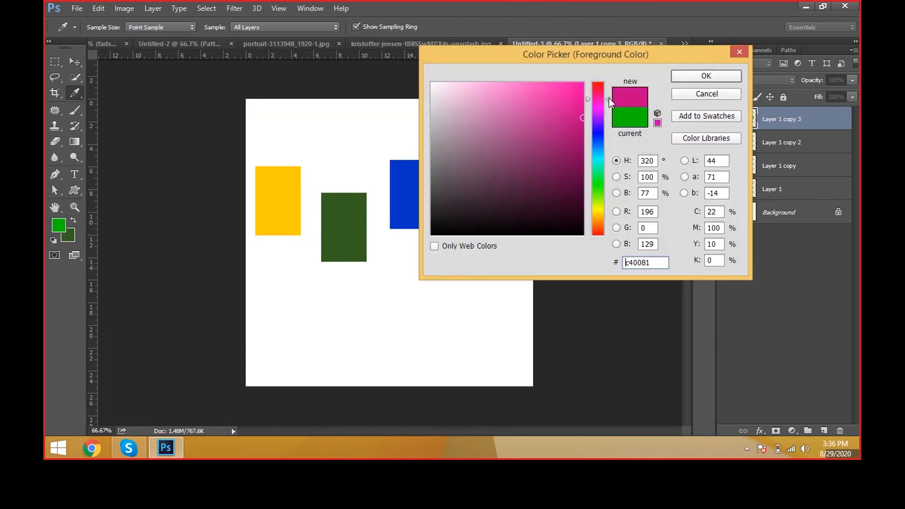
pyautogui.click(711, 76)
pyautogui.hotkey('alt', 'BackSpace')
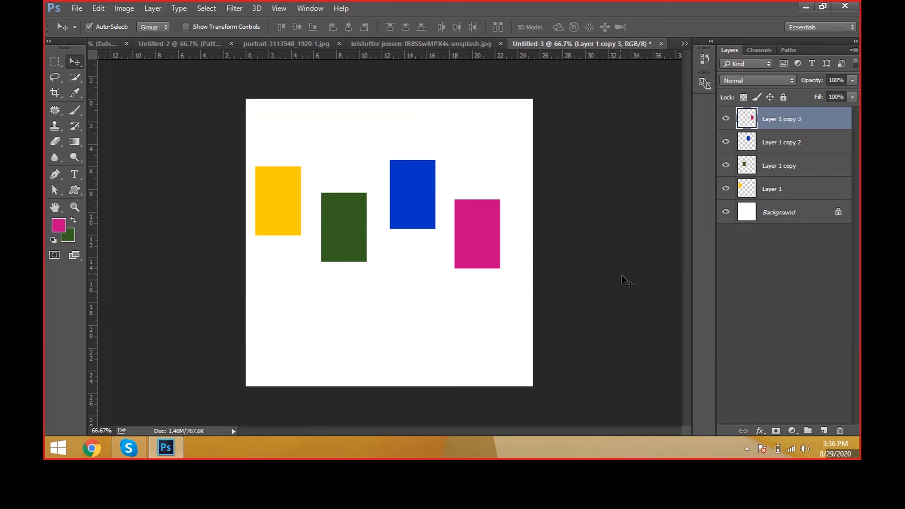
# Step: Select the four rectangle layers and scale them down together into small, nearly square boxes
pyautogui.keyDown('shift'); pyautogui.click(787, 194); pyautogui.keyUp('shift')
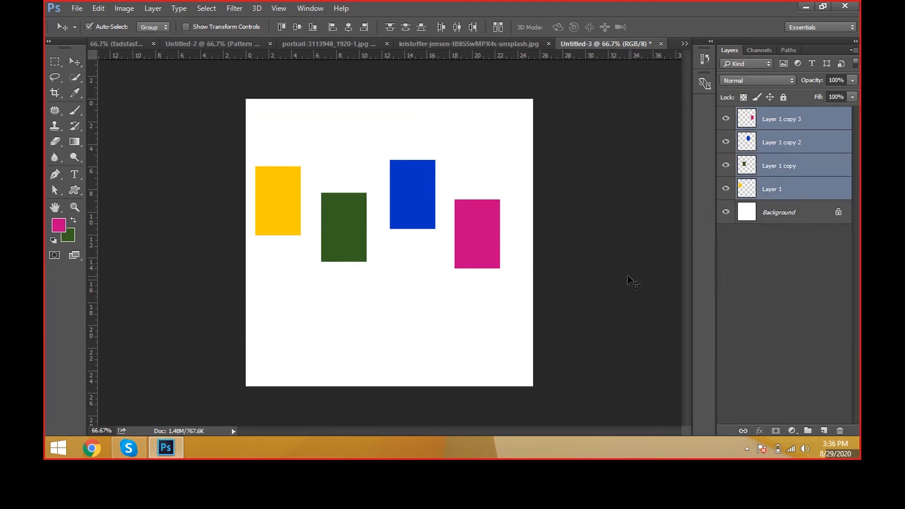
pyautogui.hotkey('ctrl', 't')
pyautogui.moveTo(499, 159); pyautogui.dragTo(484, 201)
pyautogui.press('Return')
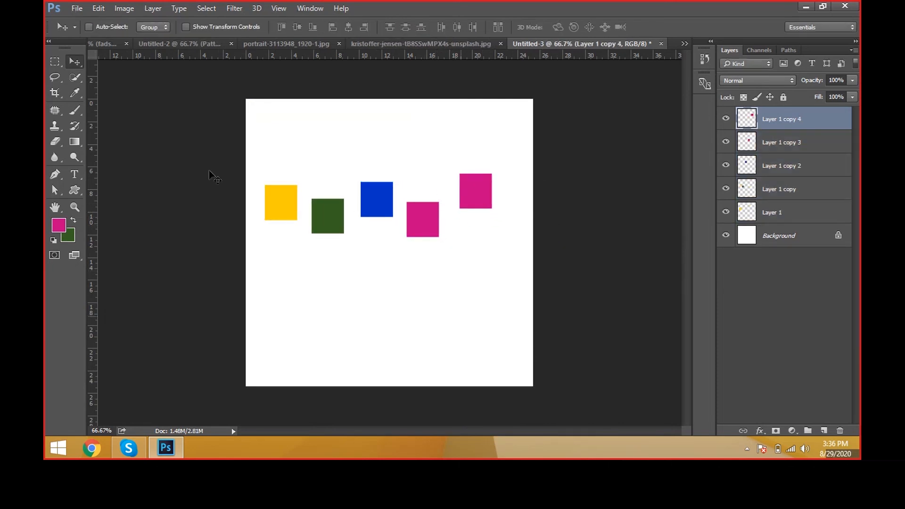
# Step: Duplicate the magenta box to the upper right and fill the copy with olive (#959e00)
pyautogui.click(58, 226)
pyautogui.click(597, 208)
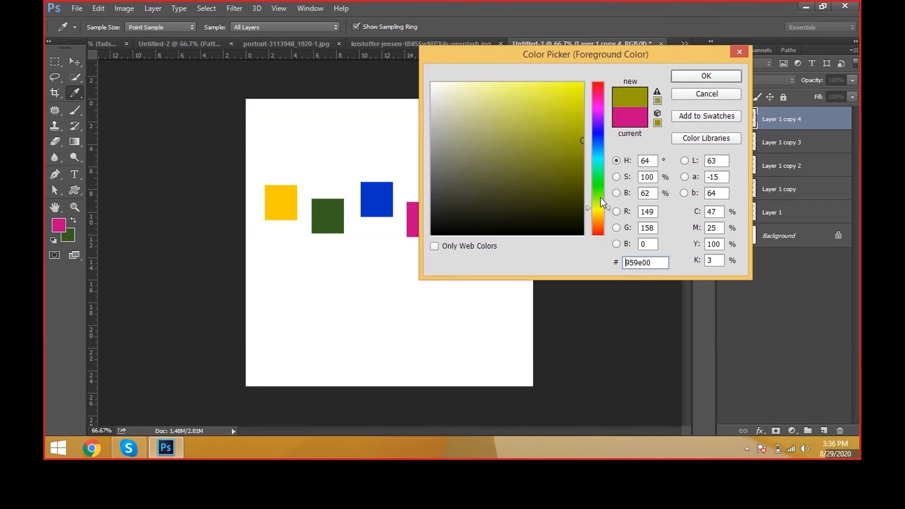
pyautogui.click(706, 76)
pyautogui.hotkey('alt', 'shift', 'BackSpace')
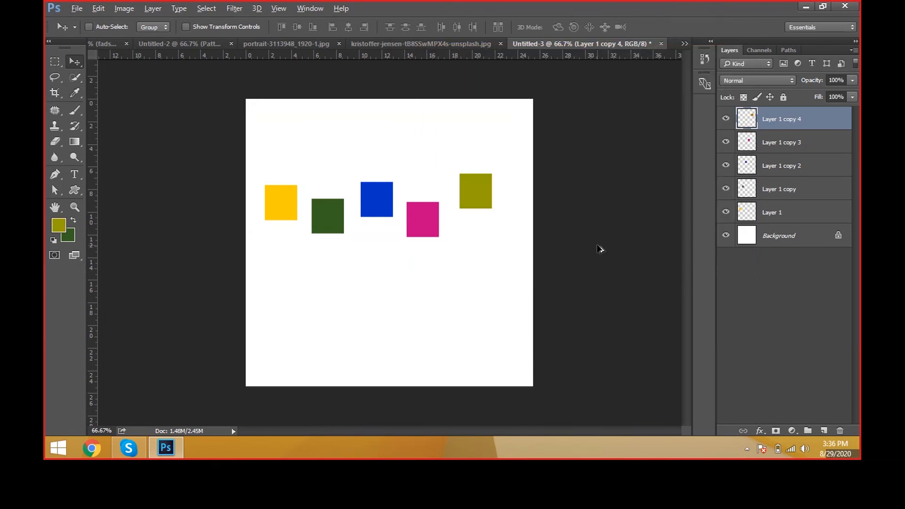
# Step: Duplicate the olive box to the page's right edge, fill the copy with near-black (#010306), and shift it slightly down
pyautogui.moveTo(600, 251); pyautogui.dragTo(641, 288)
pyautogui.click(58, 225)
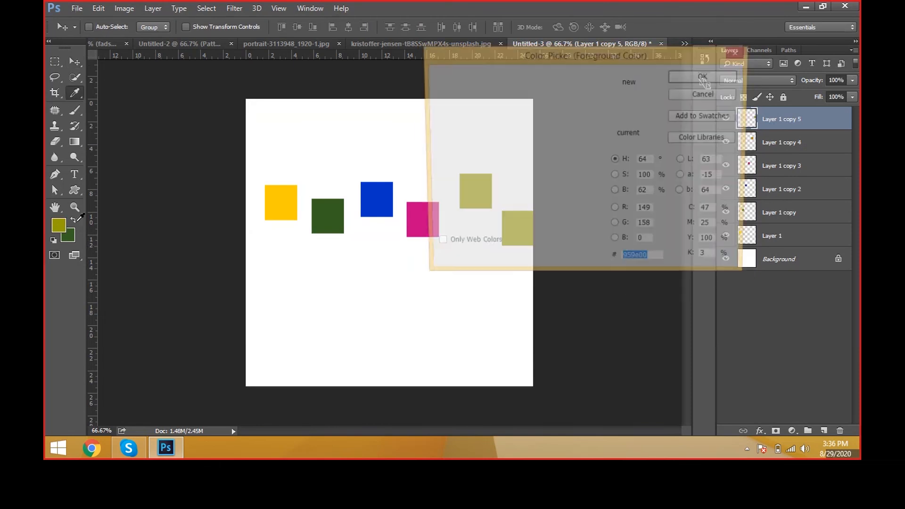
pyautogui.click(569, 231)
pyautogui.moveTo(598, 208); pyautogui.dragTo(601, 144)
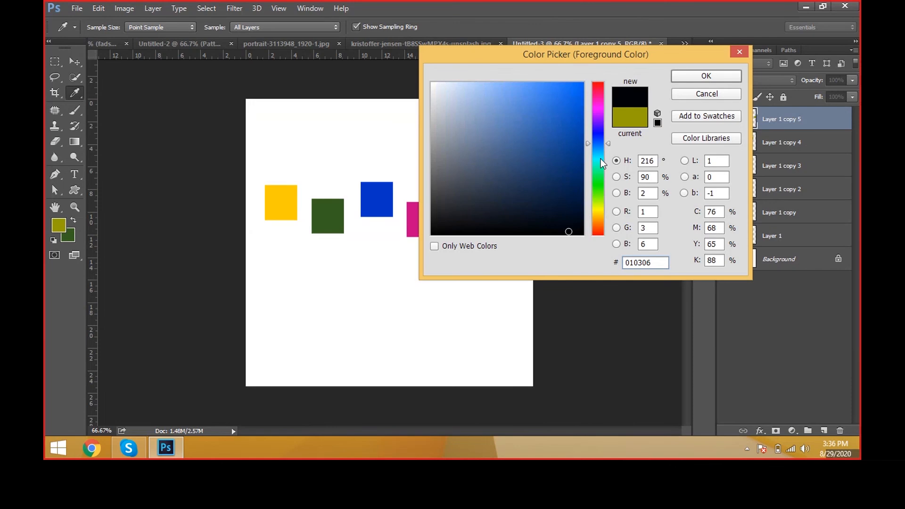
pyautogui.press('Return')
pyautogui.press('v')
pyautogui.hotkey('alt', 'shift', 'BackSpace')
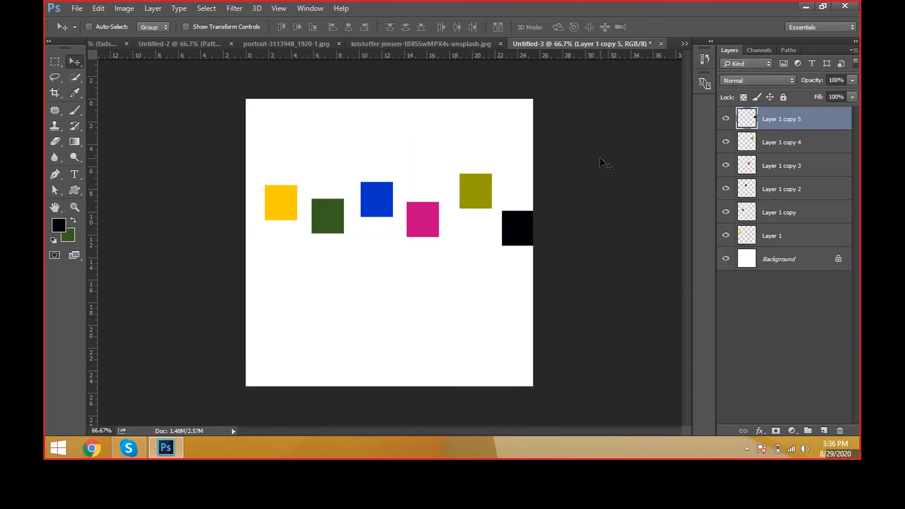
pyautogui.moveTo(603, 169); pyautogui.dragTo(601, 182)
# Step: Select all six box layers from Layer 1 to Layer 1 copy 5 and align their top edges
pyautogui.moveTo(644, 145); pyautogui.dragTo(144, 253)
pyautogui.click(781, 238)
pyautogui.keyDown('ctrl'); pyautogui.click(783, 213); pyautogui.keyUp('ctrl')
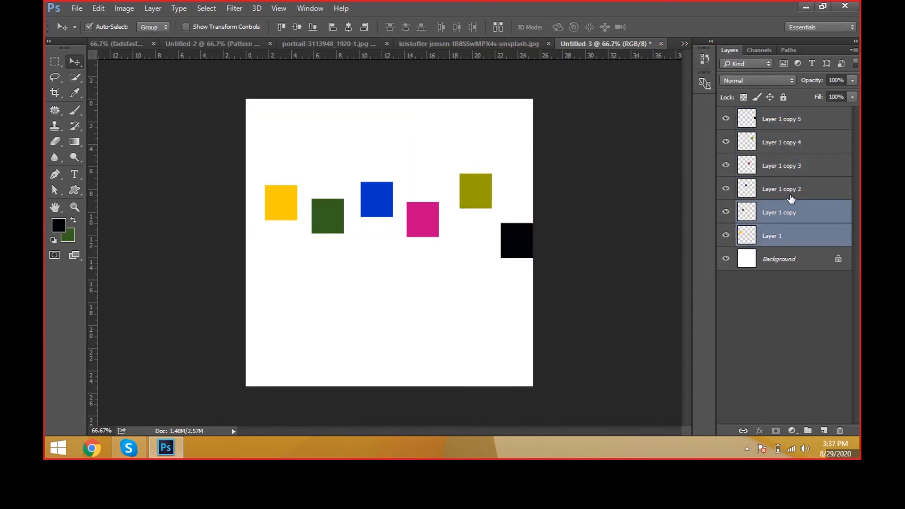
pyautogui.keyDown('ctrl'); pyautogui.click(790, 196); pyautogui.keyUp('ctrl')
pyautogui.keyDown('ctrl'); pyautogui.click(795, 170); pyautogui.keyUp('ctrl')
pyautogui.keyDown('ctrl'); pyautogui.click(800, 144); pyautogui.keyUp('ctrl')
pyautogui.click(802, 124)
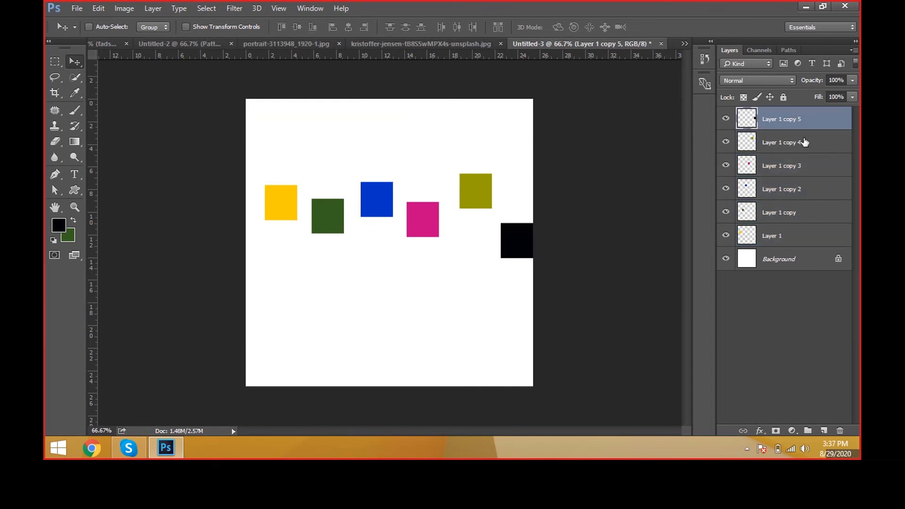
pyautogui.keyDown('shift'); pyautogui.click(804, 230); pyautogui.keyUp('shift')
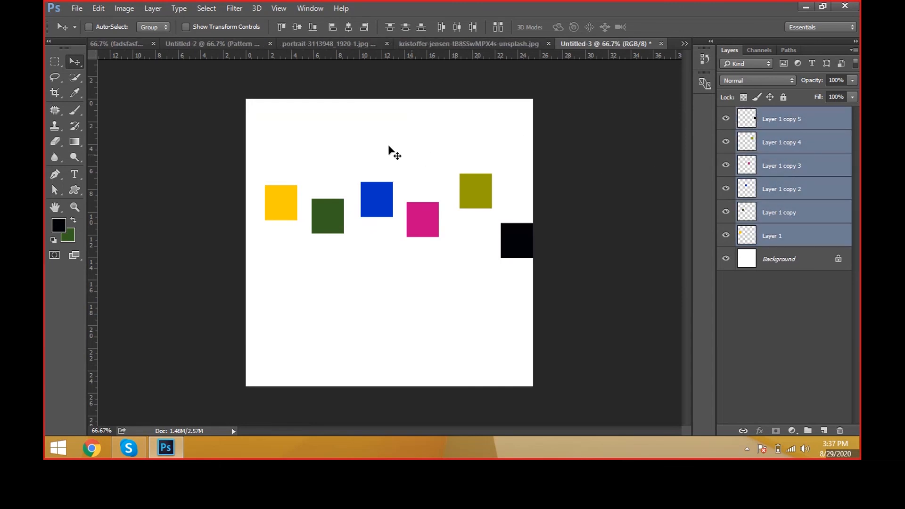
pyautogui.click(283, 27)
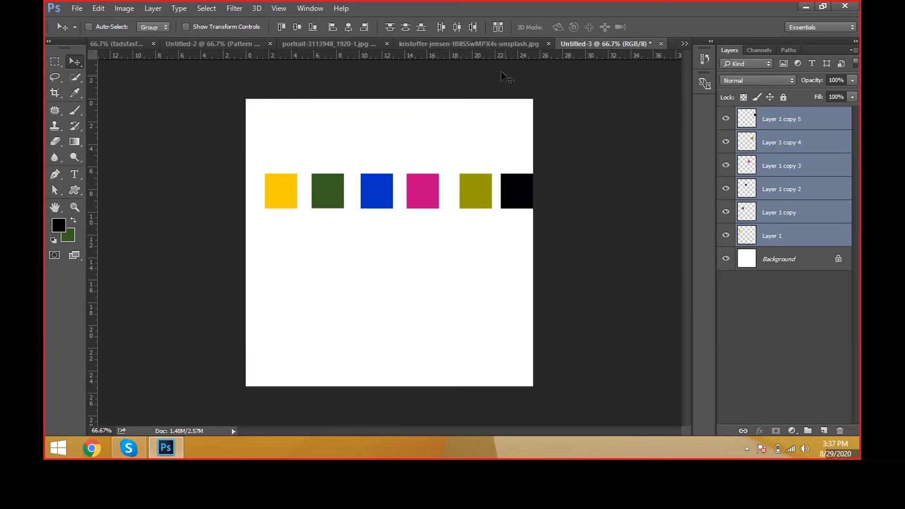
# Step: Distribute the six boxes evenly by horizontal centers, and scale the row down slightly while placing it nearer the page's upper edge
pyautogui.click(457, 28)
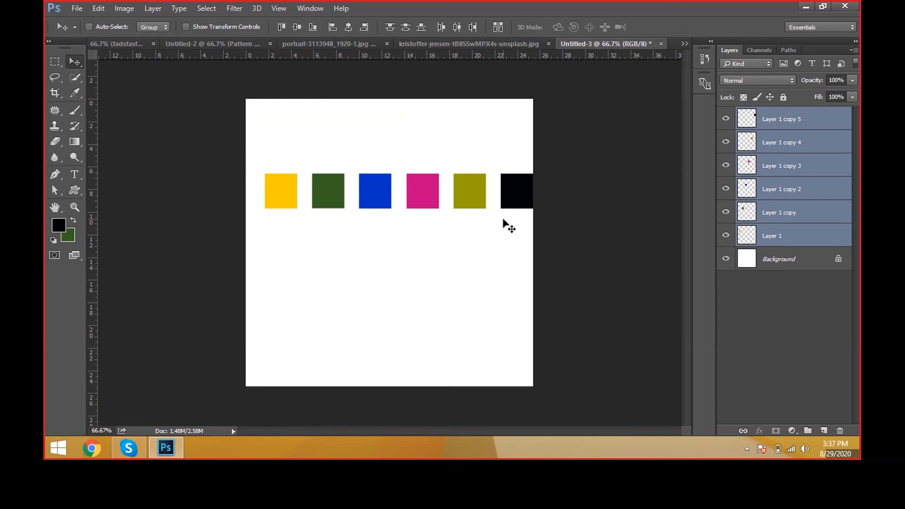
pyautogui.hotkey('ctrl', 't')
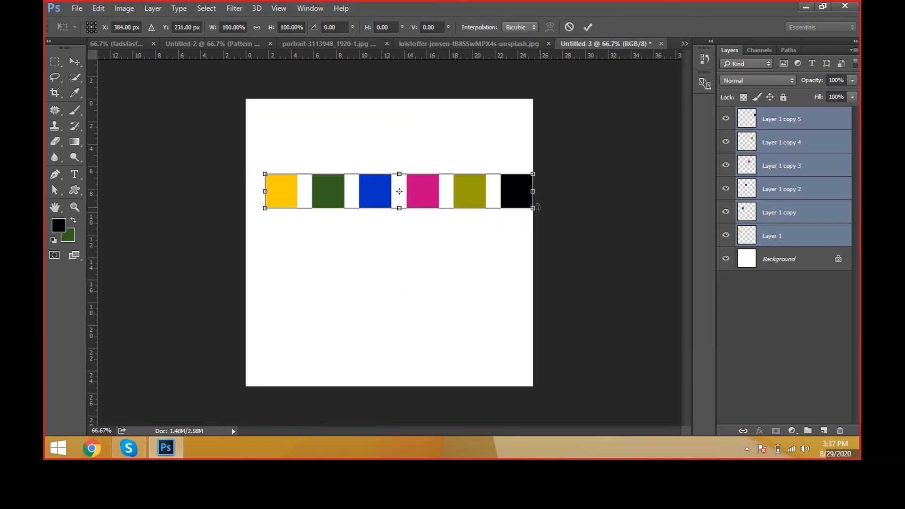
pyautogui.moveTo(535, 208); pyautogui.dragTo(493, 150)
pyautogui.press('Return')
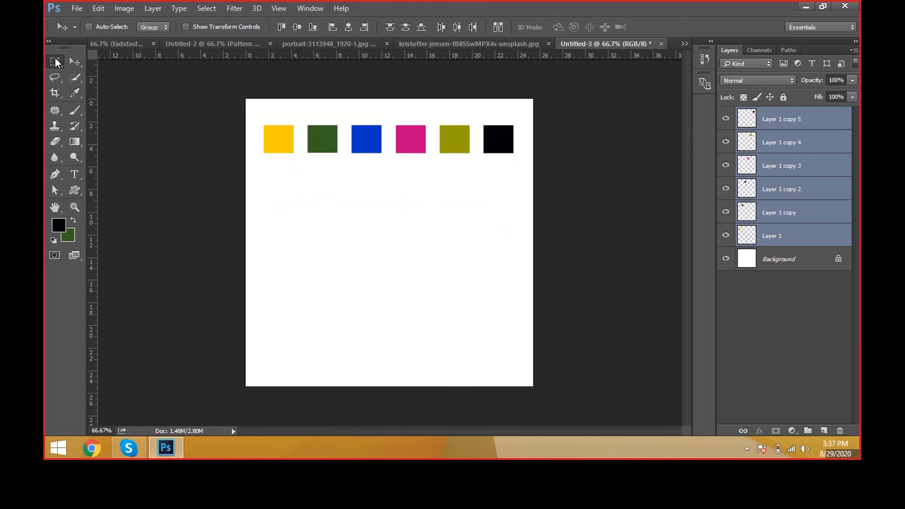
# Step: Draw a large circle below the box row, fill it near-black on a new layer, and shift it slightly down and right
pyautogui.rightClick(56, 61)
pyautogui.click(103, 69)
pyautogui.moveTo(322, 189); pyautogui.dragTo(462, 359)
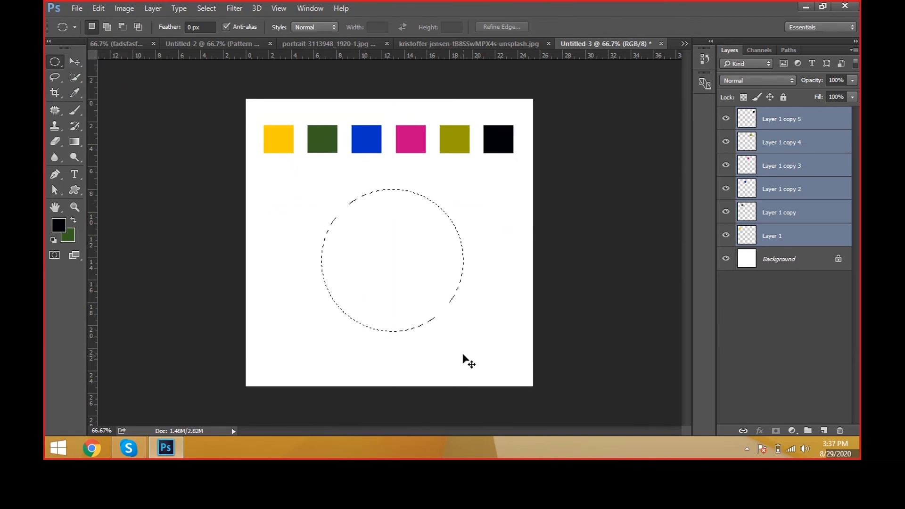
pyautogui.hotkey('ctrl', 'shift', 'n')
pyautogui.press('Return')
pyautogui.hotkey('alt', 'BackSpace')
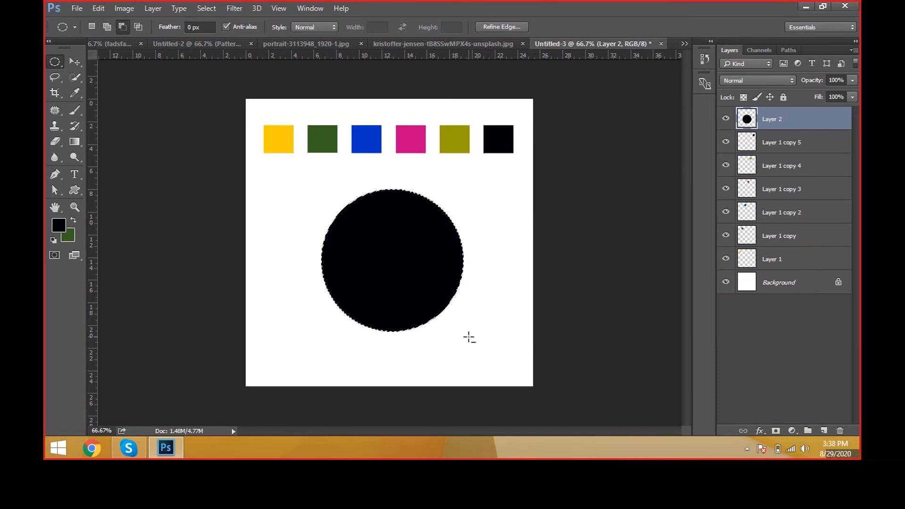
pyautogui.hotkey('ctrl', 'd')
pyautogui.press('v')
pyautogui.moveTo(450, 296)
pyautogui.mouseDown()
pyautogui.moveTo(468, 327)
pyautogui.moveTo(461, 303)
pyautogui.mouseUp()
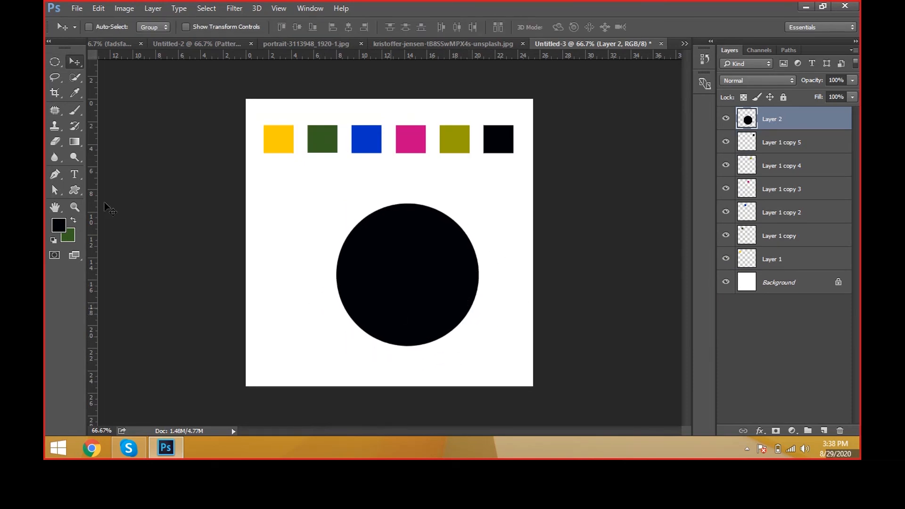
# Step: Recolor the circle bright blue (#0d6eff) and shift it slightly left
pyautogui.click(59, 226)
pyautogui.click(576, 83)
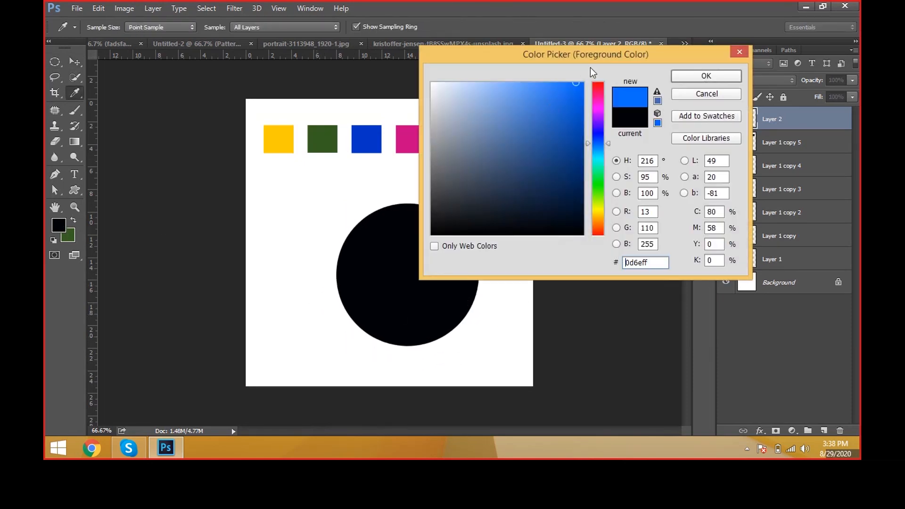
pyautogui.press('Return')
pyautogui.hotkey('alt', 'shift', 'BackSpace')
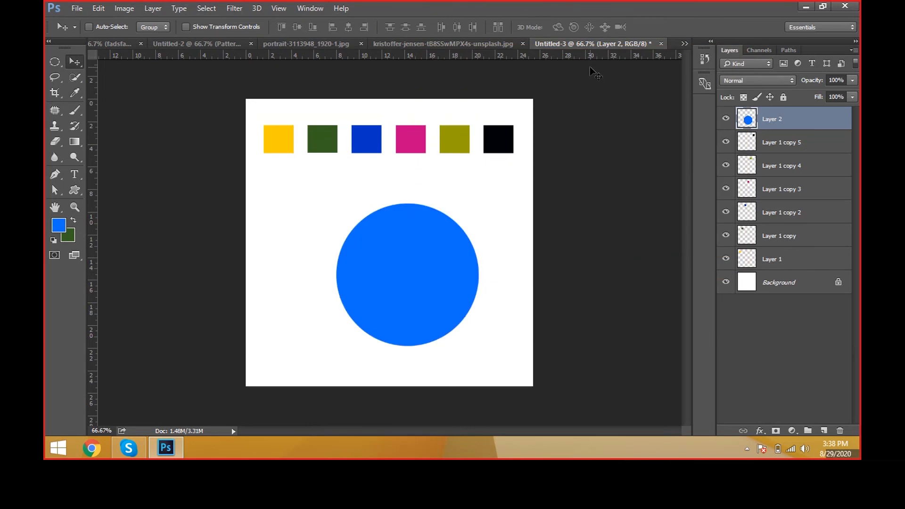
pyautogui.moveTo(537, 276); pyautogui.dragTo(526, 276)
# Step: Reorder the circle's layer to sit directly above the Background, below all box layers, and nudge the yellow box and circle
pyautogui.rightClick(279, 142)
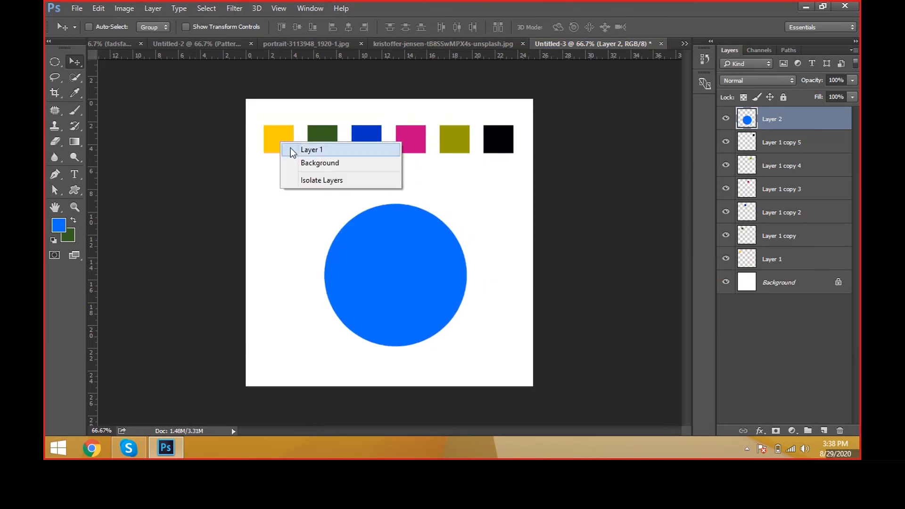
pyautogui.click(290, 148)
pyautogui.moveTo(288, 142)
pyautogui.mouseDown()
pyautogui.moveTo(299, 157)
pyautogui.moveTo(299, 146)
pyautogui.mouseUp()
pyautogui.moveTo(786, 121); pyautogui.dragTo(778, 267)
pyautogui.moveTo(294, 151)
pyautogui.mouseDown()
pyautogui.moveTo(303, 155)
pyautogui.moveTo(291, 144)
pyautogui.mouseUp()
pyautogui.moveTo(351, 241); pyautogui.dragTo(387, 272)
pyautogui.rightClick(305, 144)
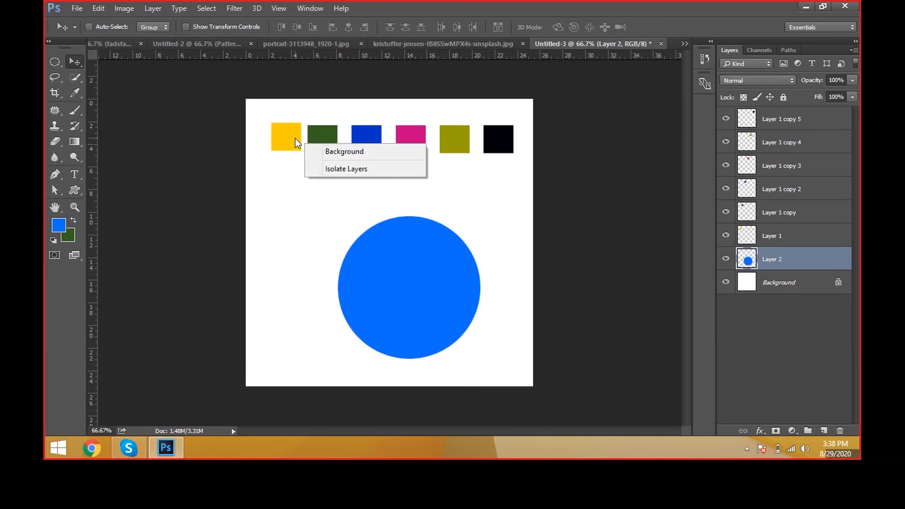
pyautogui.click(776, 259)
# Step: Move the yellow box from the row onto the circle, leaving it over the circle's right edge
pyautogui.click(796, 243)
pyautogui.moveTo(273, 156); pyautogui.dragTo(419, 286)
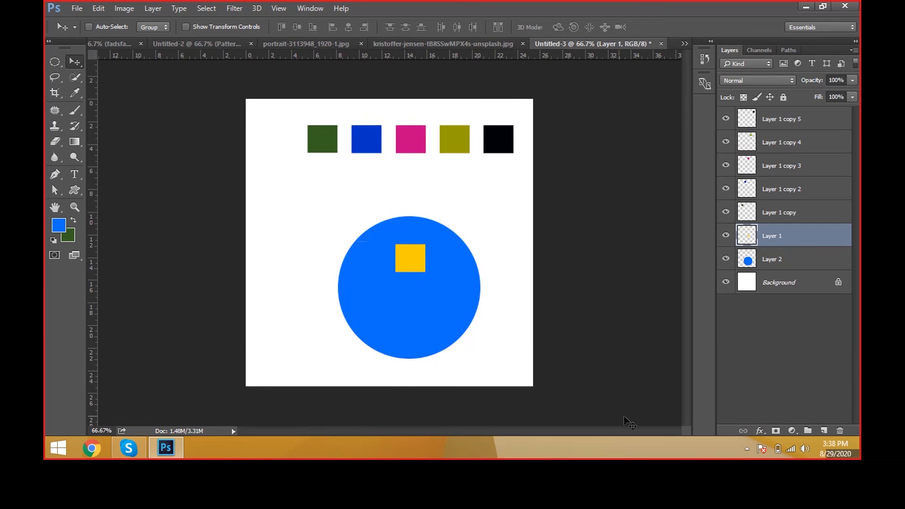
pyautogui.moveTo(475, 301); pyautogui.dragTo(399, 336)
pyautogui.moveTo(395, 292); pyautogui.dragTo(527, 294)
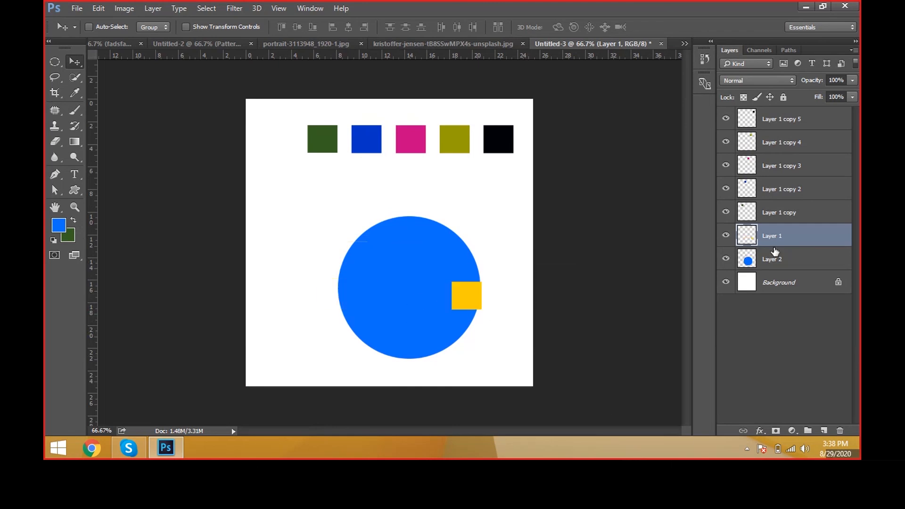
# Step: Select the yellow box and circle layers, align their vertical and horizontal centers, and finish by aligning their top edges
pyautogui.click(780, 261)
pyautogui.click(784, 238)
pyautogui.click(781, 261)
pyautogui.keyDown('shift'); pyautogui.click(781, 238); pyautogui.keyUp('shift')
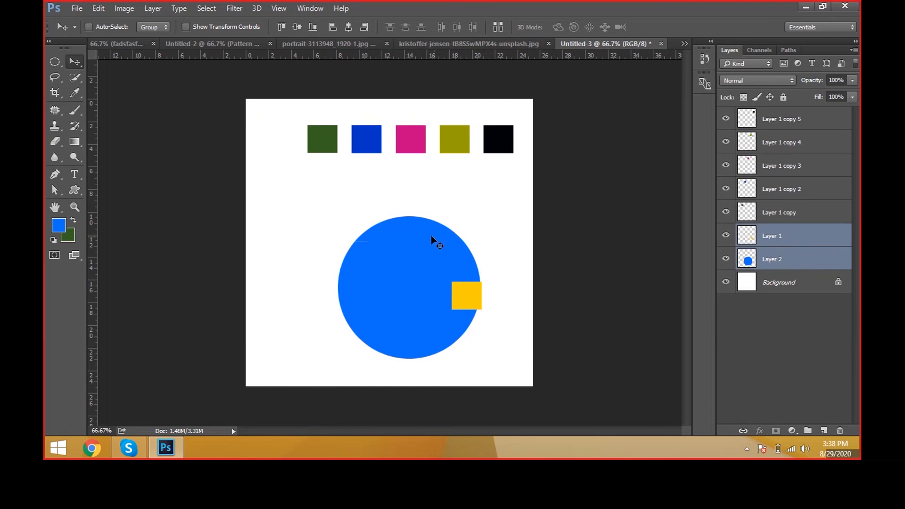
pyautogui.click(298, 32)
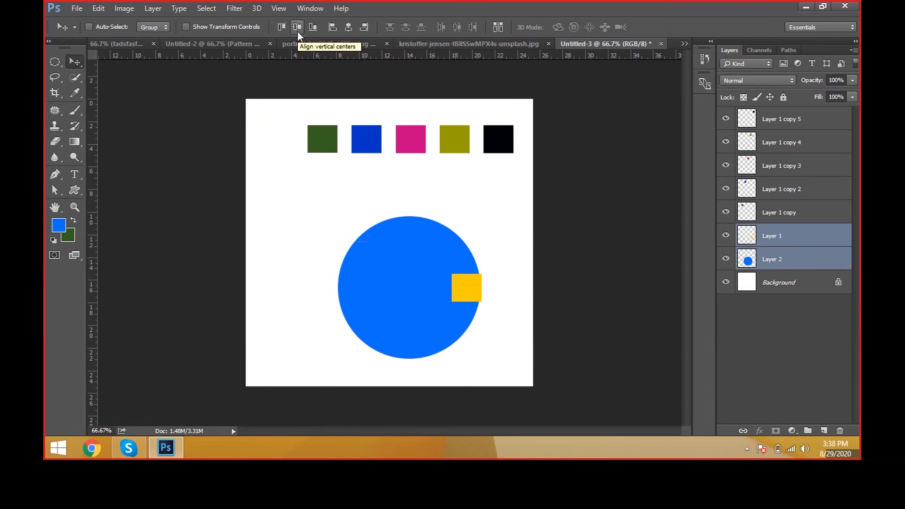
pyautogui.click(347, 29)
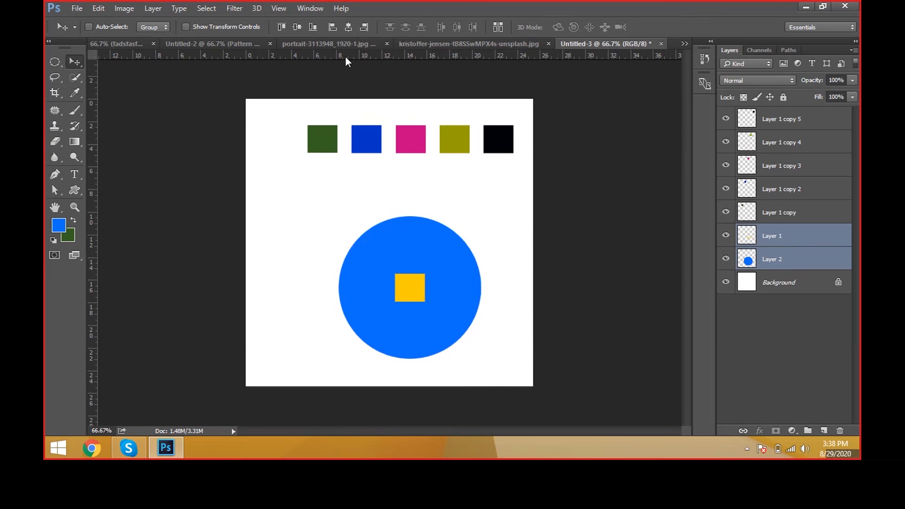
pyautogui.scroll(1, 390, 278)
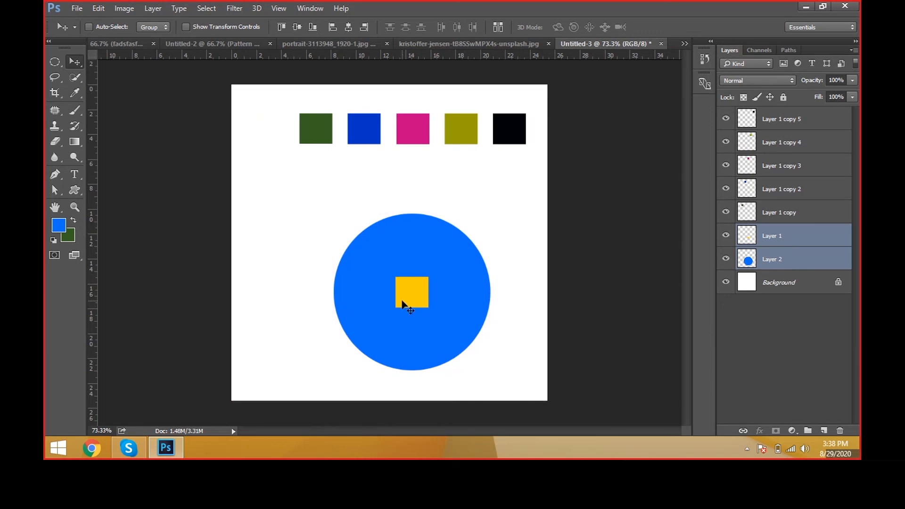
pyautogui.click(281, 27)
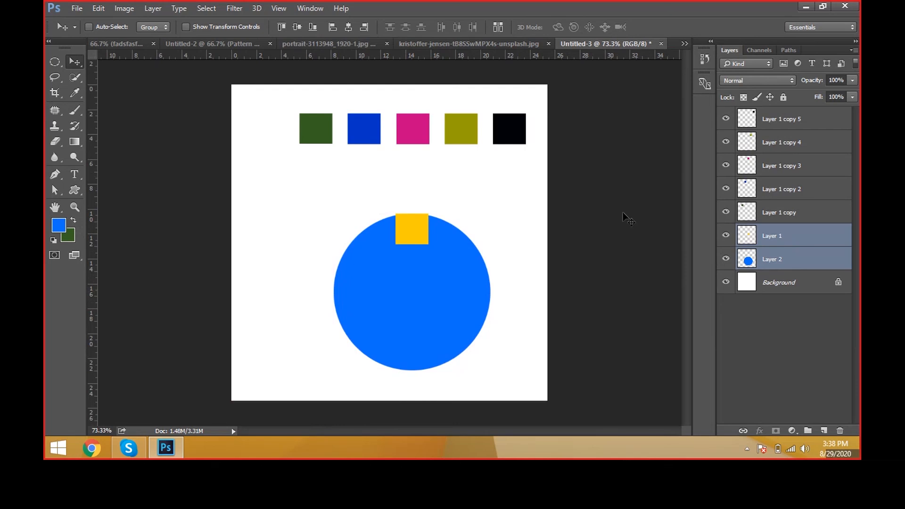
# Step: Select the magenta box layer with the circle layer and align them by right edges, bottom edges, and vertical centers
pyautogui.click(813, 220)
pyautogui.rightClick(367, 126)
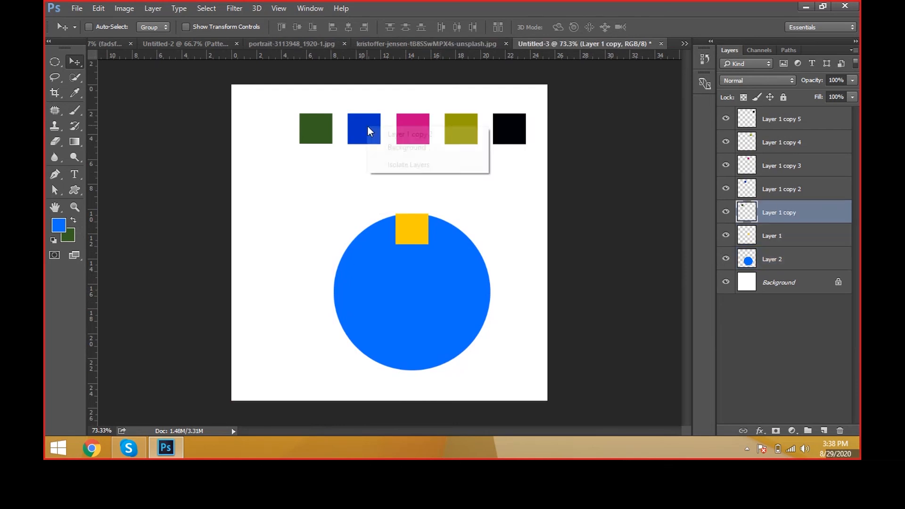
pyautogui.click(394, 133)
pyautogui.rightClick(460, 127)
pyautogui.rightClick(422, 129)
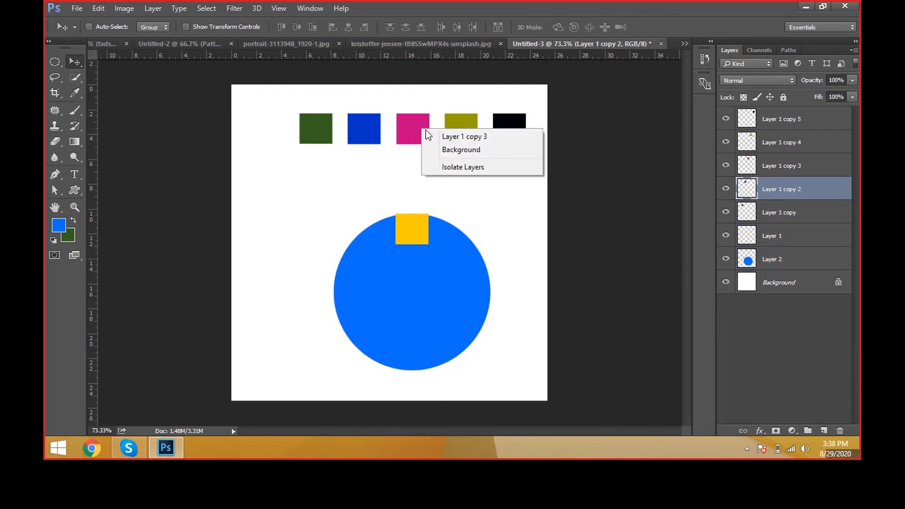
pyautogui.click(488, 137)
pyautogui.press('ctrl')
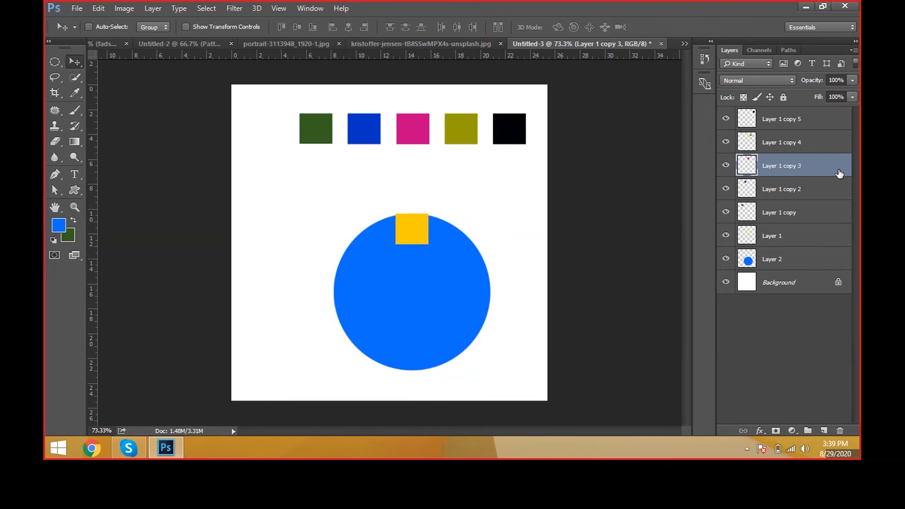
pyautogui.keyDown('ctrl'); pyautogui.click(828, 267); pyautogui.keyUp('ctrl')
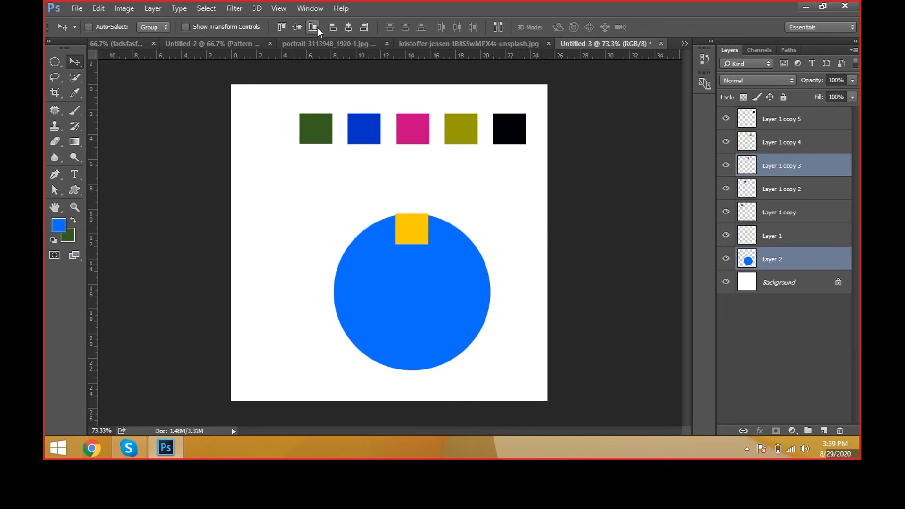
pyautogui.click(363, 31)
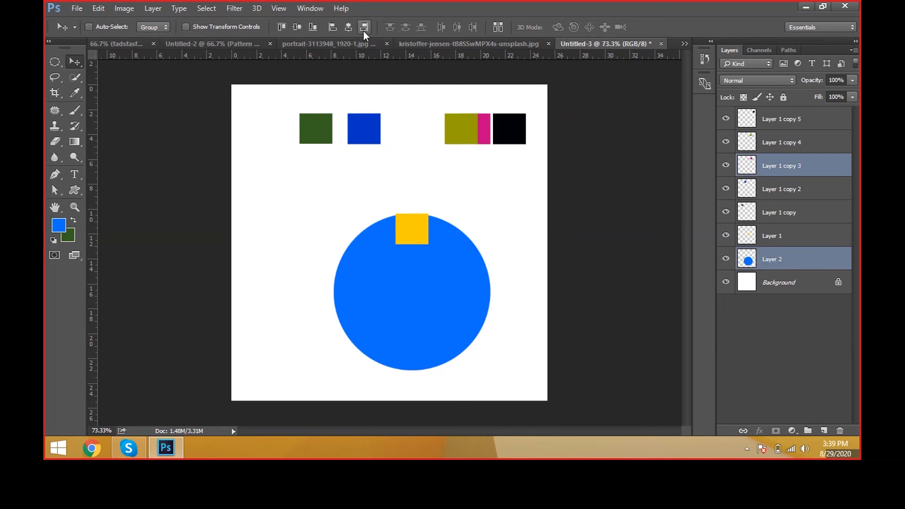
pyautogui.click(313, 30)
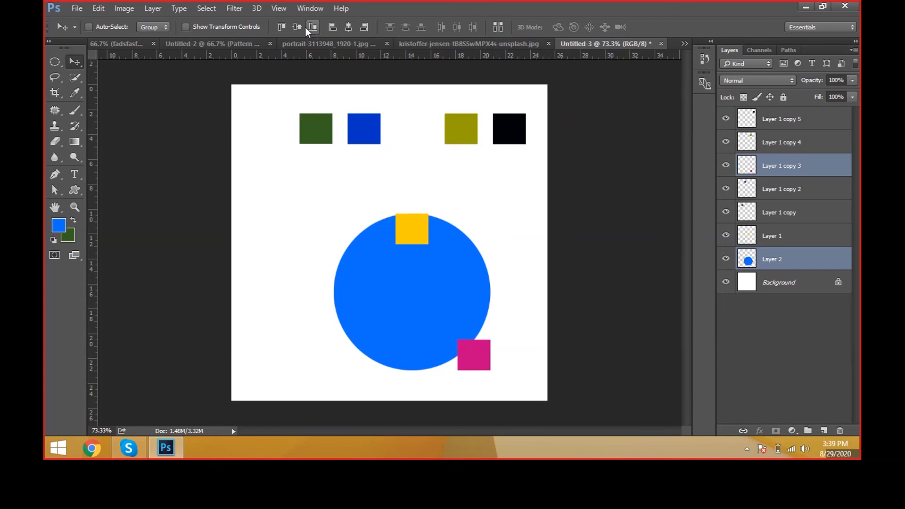
pyautogui.click(298, 27)
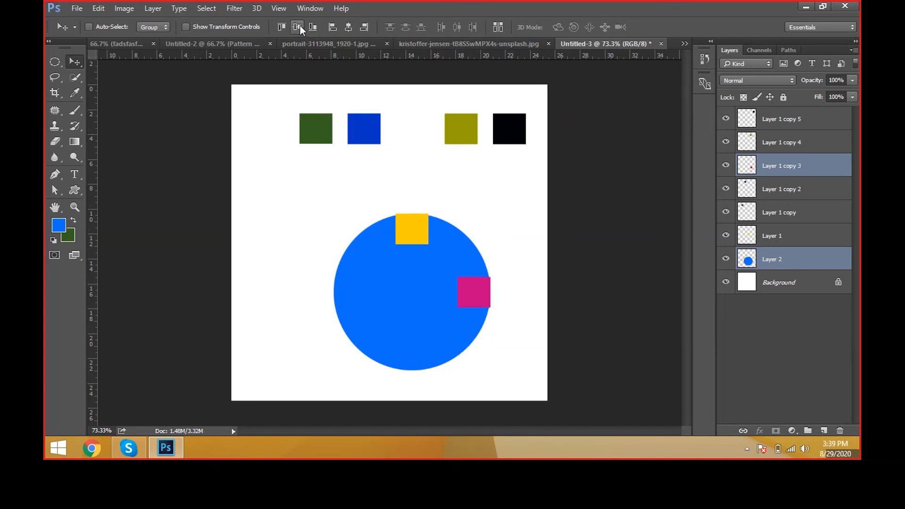
# Step: Cycle the magenta box through the circle's left, right, center and top alignments, ending with horizontal centers and bottom edges aligned
pyautogui.click(333, 27)
pyautogui.click(363, 28)
pyautogui.click(349, 29)
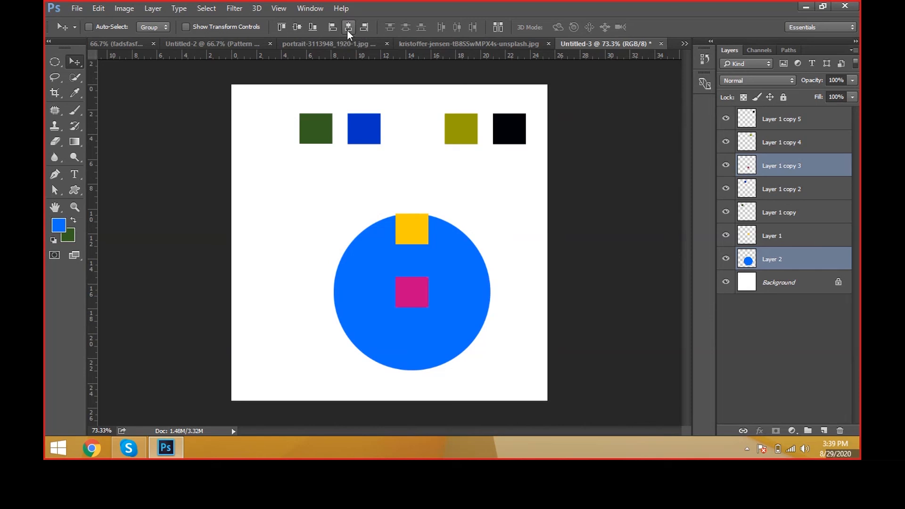
pyautogui.click(364, 28)
pyautogui.click(331, 29)
pyautogui.click(347, 28)
pyautogui.click(287, 27)
pyautogui.click(298, 27)
pyautogui.click(314, 26)
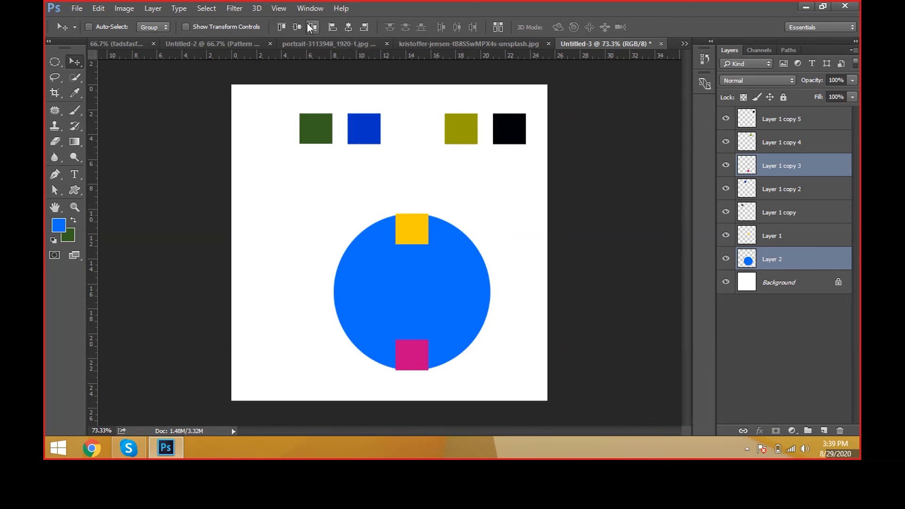
pyautogui.click(153, 8)
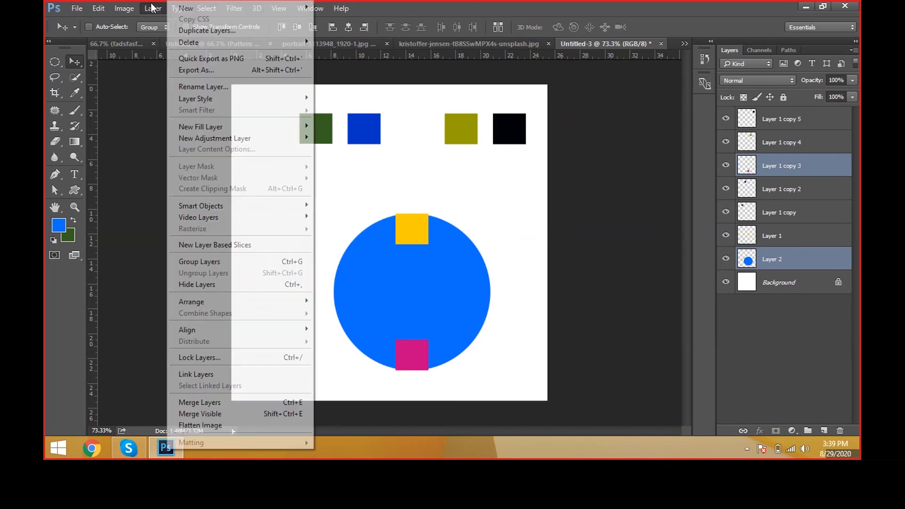
pyautogui.moveTo(228, 329)
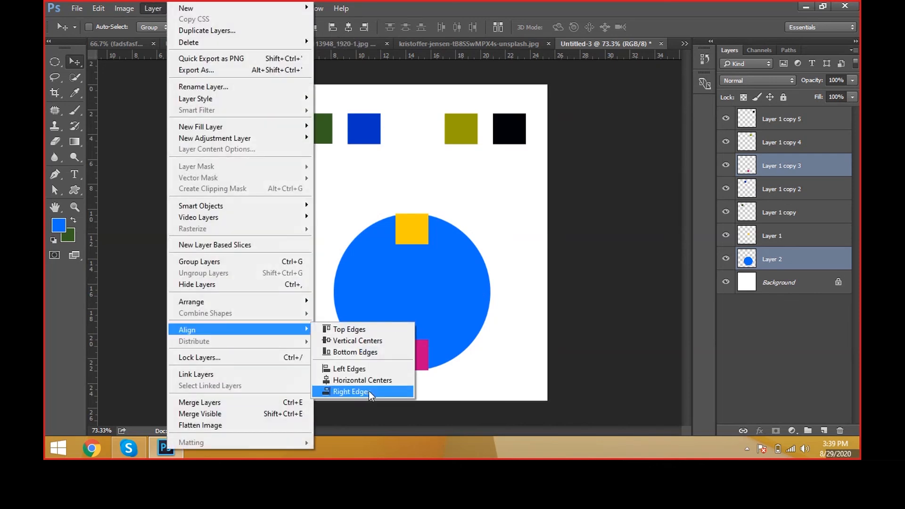
pyautogui.click(468, 209)
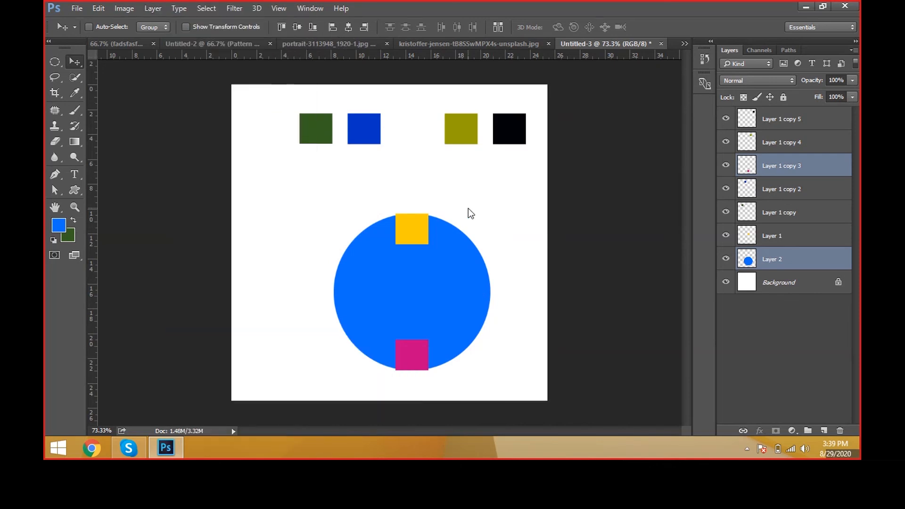
# Step: Scatter the row: move the olive box down toward the circle, the blue box up, and the near-black box slightly left
pyautogui.rightClick(447, 139)
pyautogui.click(454, 145)
pyautogui.moveTo(461, 141); pyautogui.dragTo(421, 191)
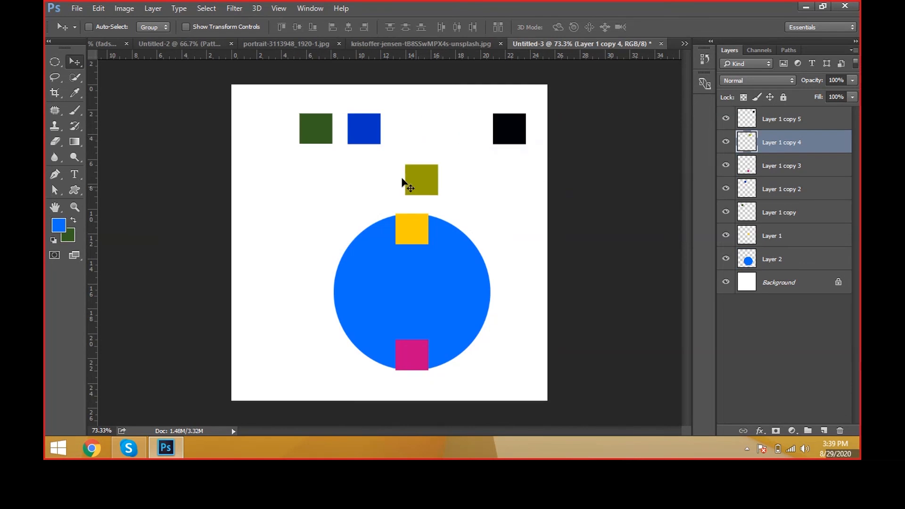
pyautogui.moveTo(361, 140); pyautogui.dragTo(406, 114)
pyautogui.rightClick(369, 128)
pyautogui.click(378, 134)
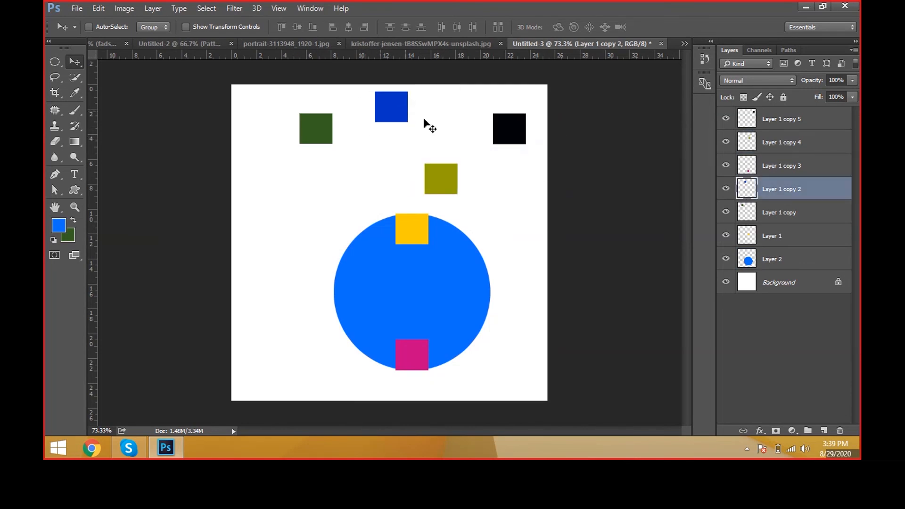
pyautogui.rightClick(508, 134)
pyautogui.click(518, 142)
pyautogui.moveTo(517, 140); pyautogui.dragTo(495, 143)
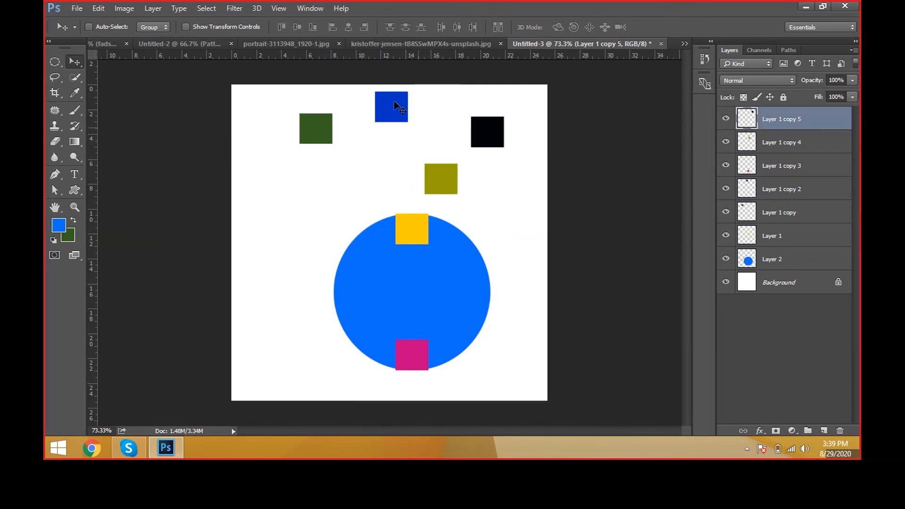
# Step: Add the olive, blue and green boxes to the near-black box's selection, and undo the accidental move
pyautogui.keyDown('ctrl'); pyautogui.keyDown('shift'); pyautogui.click(445, 177); pyautogui.keyUp('shift'); pyautogui.keyUp('ctrl')
pyautogui.keyDown('ctrl'); pyautogui.keyDown('shift'); pyautogui.click(391, 119); pyautogui.keyUp('shift'); pyautogui.keyUp('ctrl')
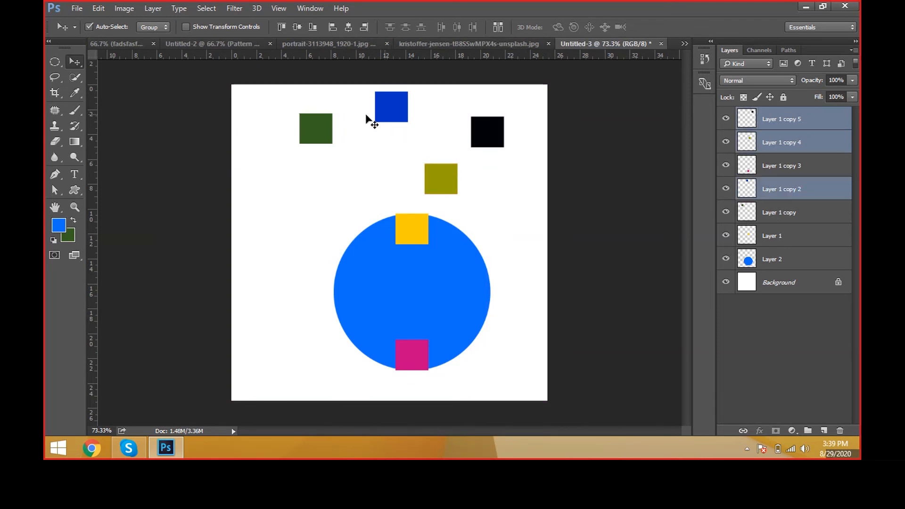
pyautogui.keyDown('ctrl'); pyautogui.keyDown('shift'); pyautogui.click(330, 137); pyautogui.keyUp('shift'); pyautogui.keyUp('ctrl')
pyautogui.moveTo(417, 146); pyautogui.dragTo(440, 141)
pyautogui.hotkey('ctrl', 'z')
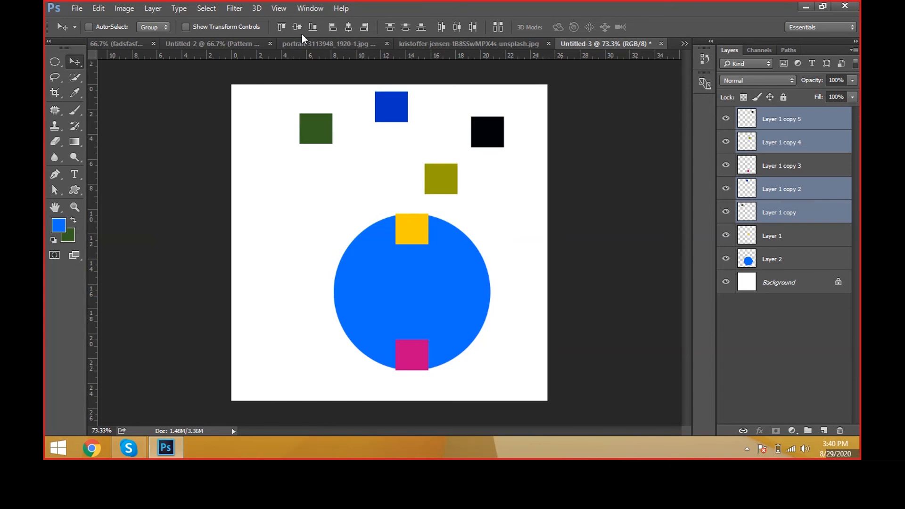
# Step: Try top-edge alignment on the four selected boxes, undo it, and instead align their vertical centers and distribute their horizontal centers
pyautogui.click(281, 27)
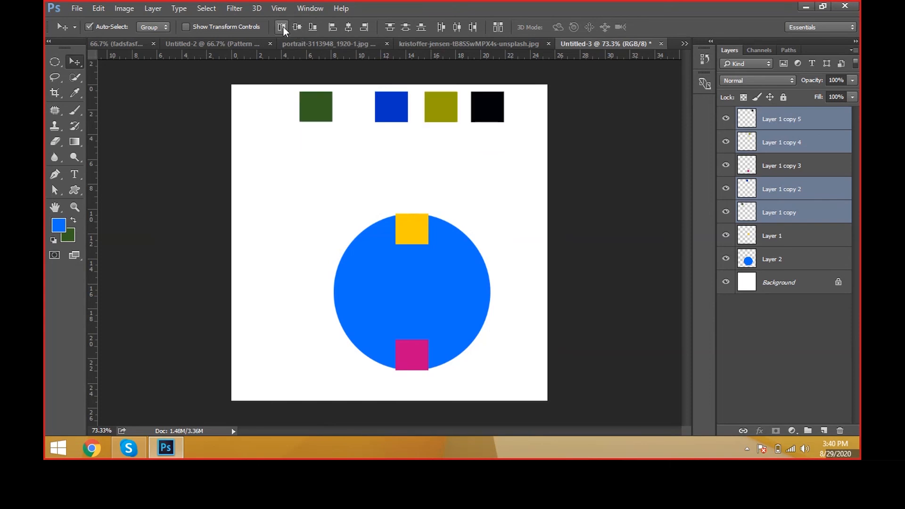
pyautogui.hotkey('ctrl', 'z')
pyautogui.click(302, 29)
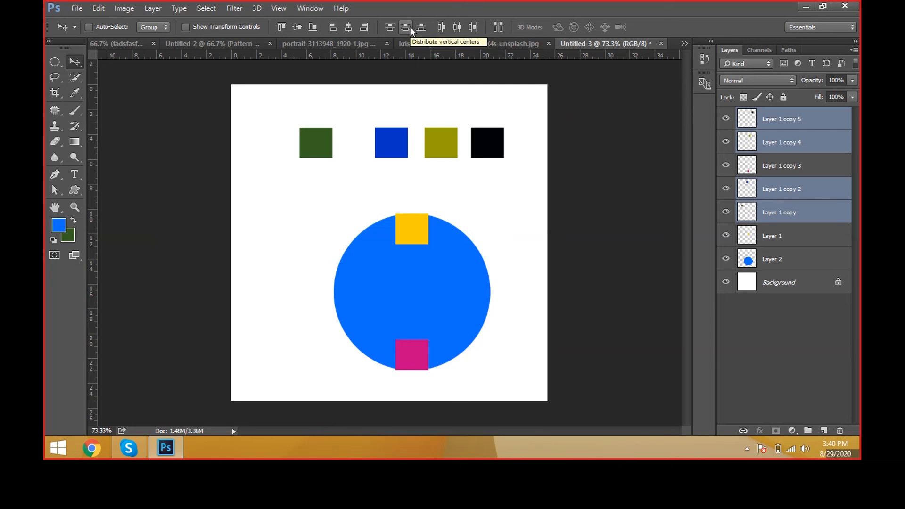
pyautogui.click(456, 28)
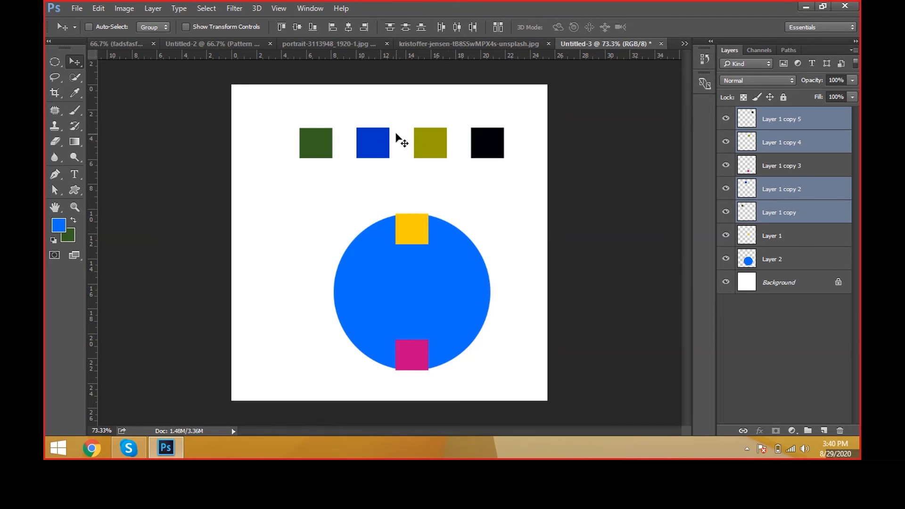
# Step: Group the four selected box layers, toggle the group's visibility off and on, and ungroup them
pyautogui.hotkey('ctrl', 'g')
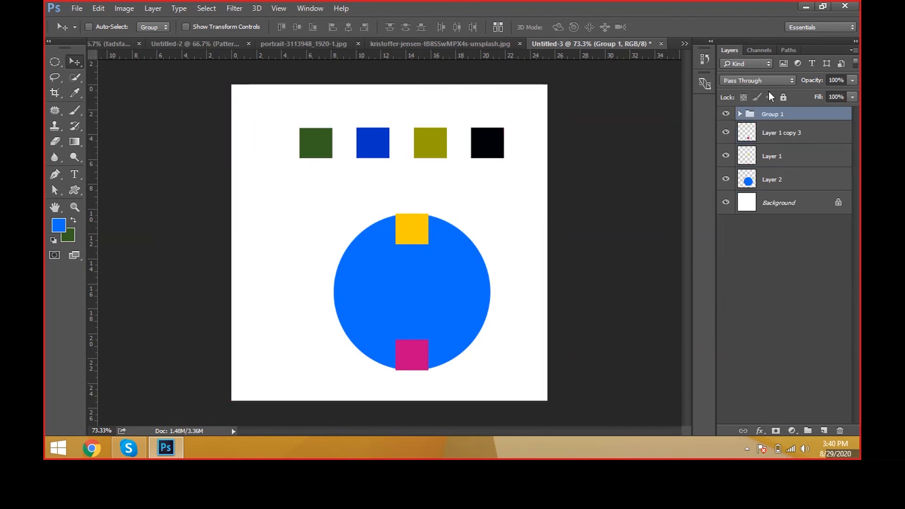
pyautogui.click(726, 115)
pyautogui.click(727, 117)
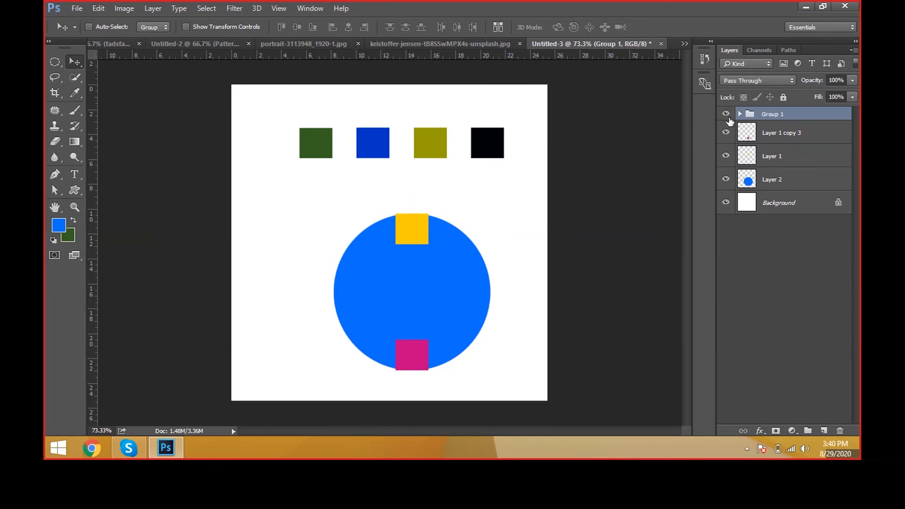
pyautogui.hotkey('ctrl', 'shift', 'g')
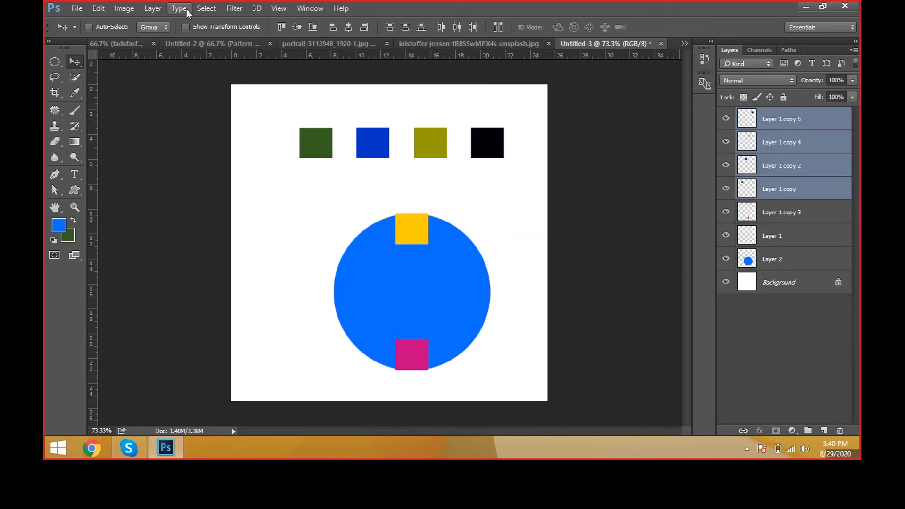
# Step: Toggle the lock on the four selected box layers several times, leaving all four locked
pyautogui.click(150, 8)
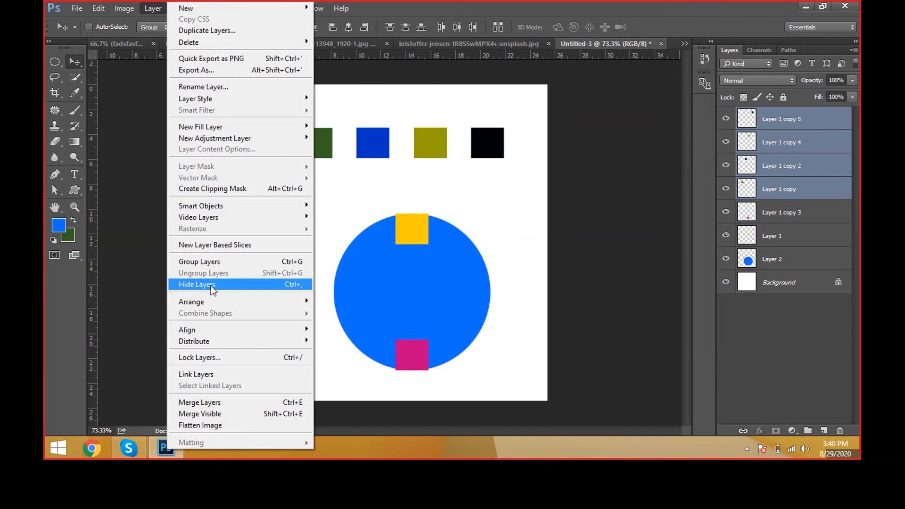
pyautogui.click(460, 299)
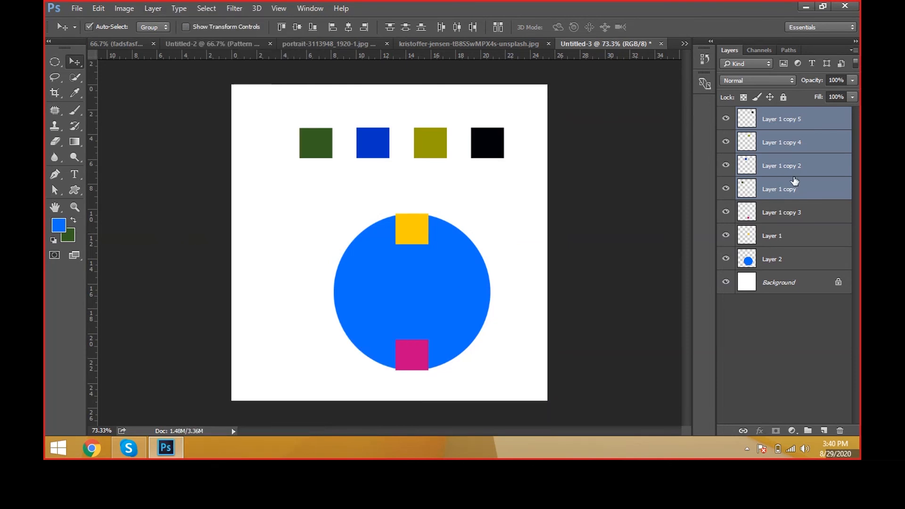
pyautogui.hotkey('ctrl', '/')
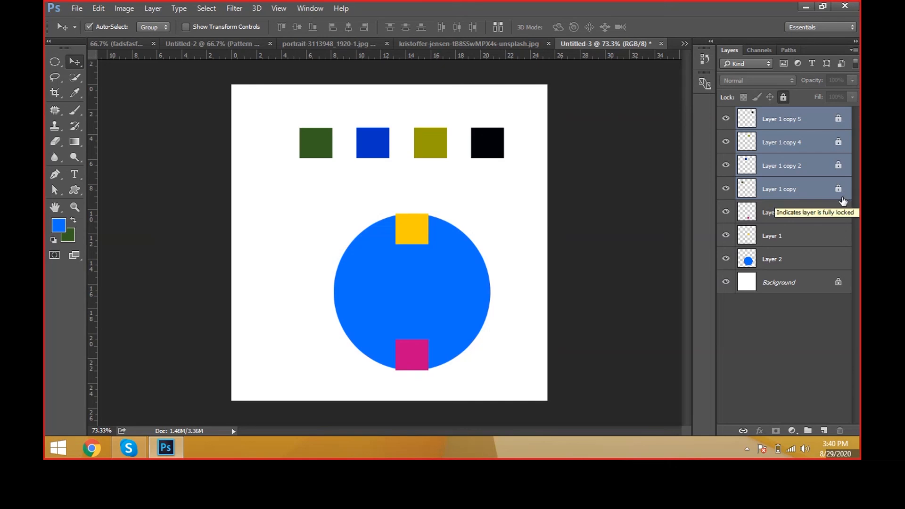
pyautogui.hotkey('ctrl', '/')
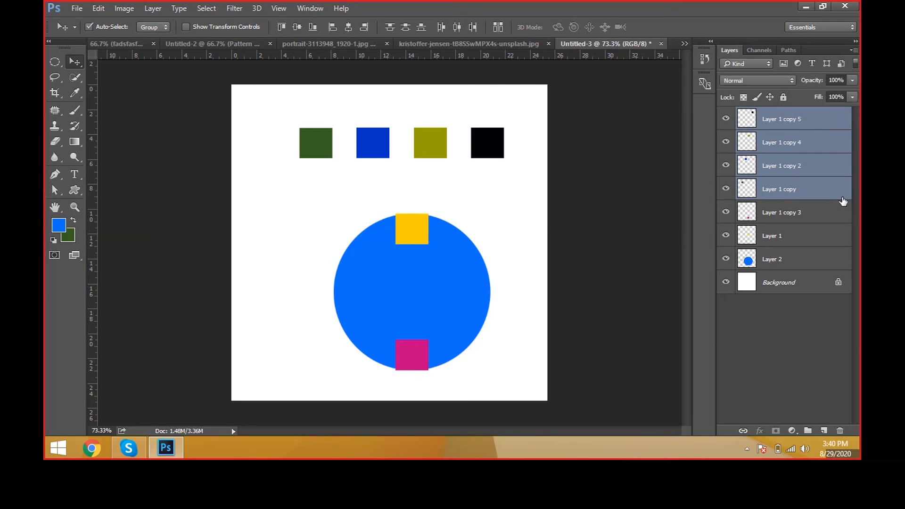
pyautogui.hotkey('ctrl', '/')
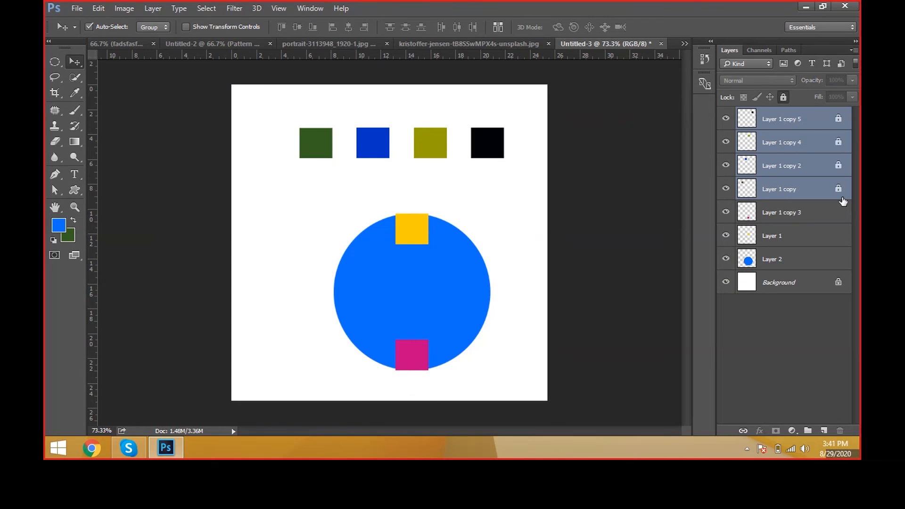
pyautogui.hotkey('ctrl', '/')
pyautogui.hotkey('ctrl', '/')
pyautogui.hotkey('ctrl', '/')
pyautogui.hotkey('ctrl', '/')
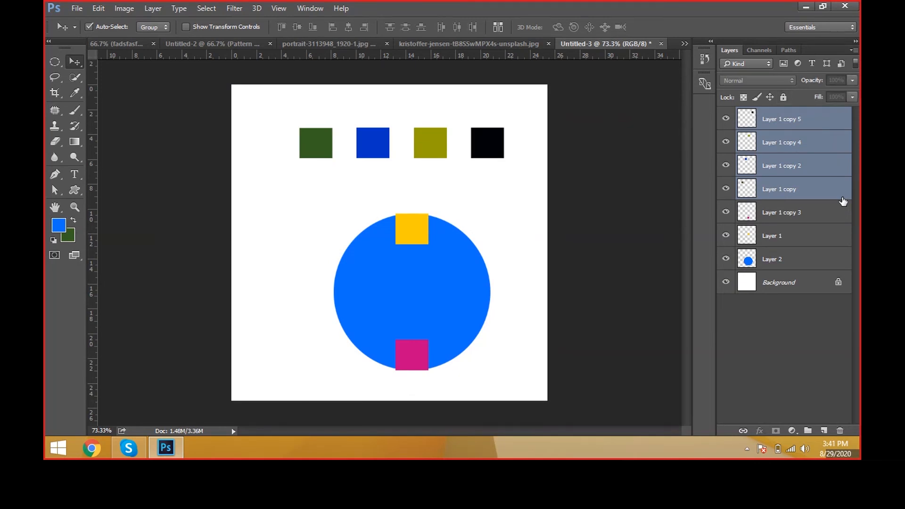
pyautogui.hotkey('ctrl', '/')
pyautogui.hotkey('ctrl', '/')
pyautogui.hotkey('ctrl', '/')
pyautogui.hotkey('ctrl', '/')
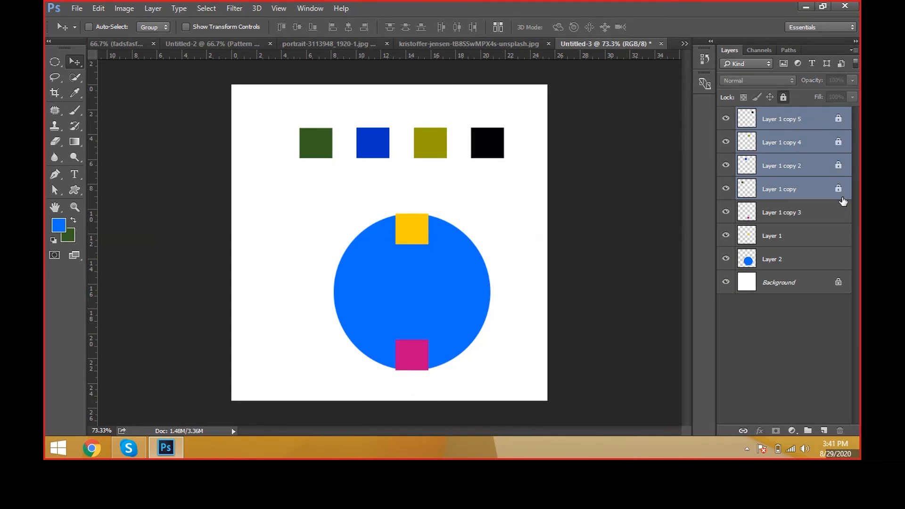
# Step: Try several times to move the locked row of boxes with the Move tool, dismissing each warning
pyautogui.click(521, 147)
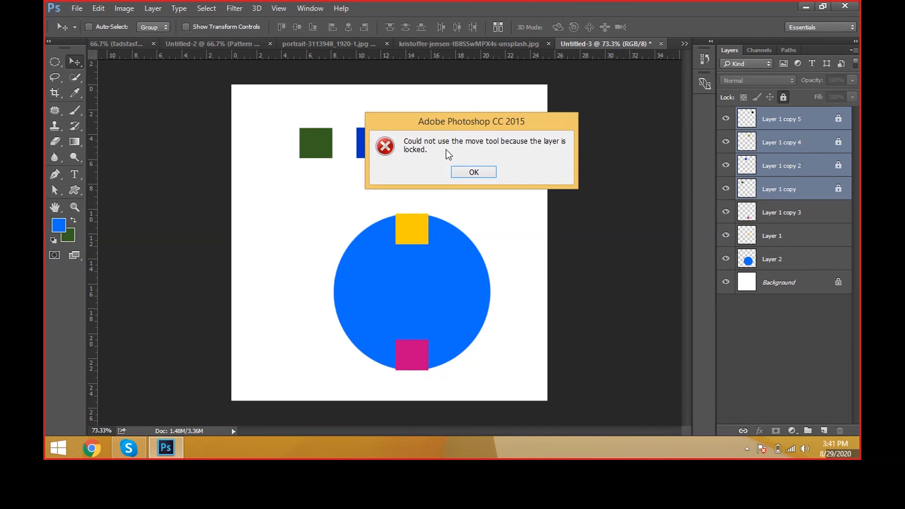
pyautogui.click(457, 173)
pyautogui.click(507, 145)
pyautogui.click(474, 172)
pyautogui.click(531, 142)
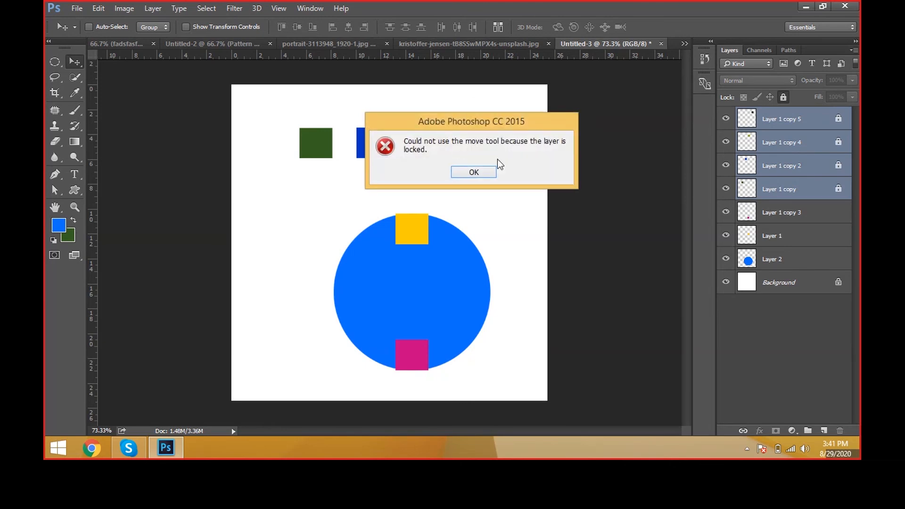
pyautogui.click(473, 173)
pyautogui.press('ctrl')
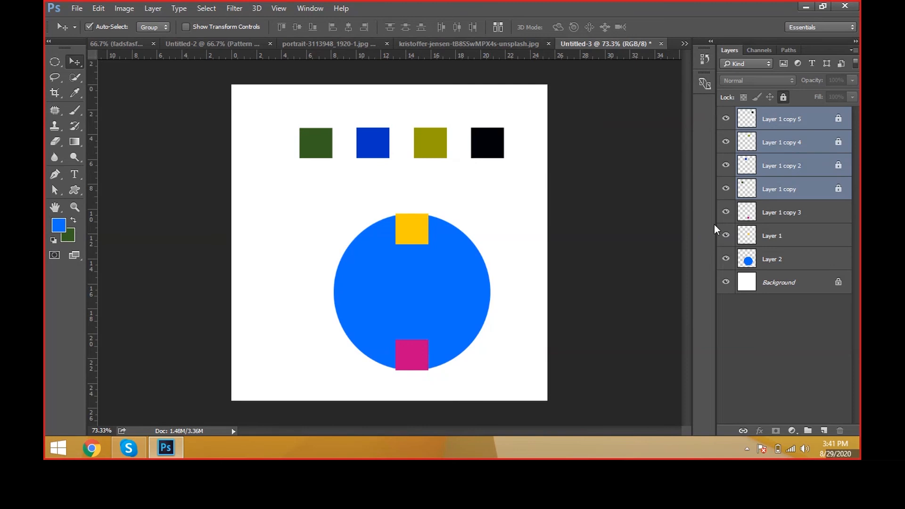
# Step: Unlock the four box layers and move the row slightly left
pyautogui.hotkey('ctrl', '/')
pyautogui.moveTo(453, 182); pyautogui.dragTo(399, 165)
pyautogui.click(153, 8)
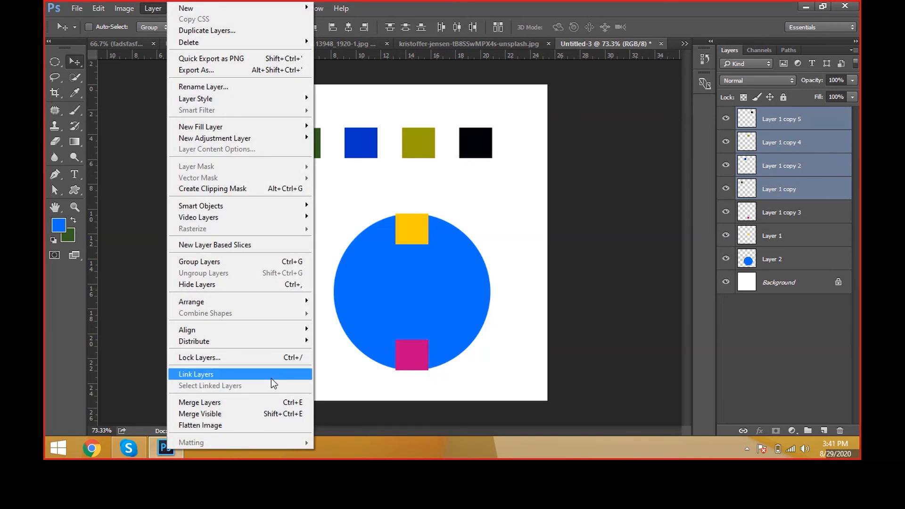
pyautogui.click(271, 377)
# Step: Group the layers from Layer 1 copy through Layer 1 copy 5 and shift the grouped row slightly up and right
pyautogui.click(775, 184)
pyautogui.keyDown('shift'); pyautogui.click(790, 127); pyautogui.keyUp('shift')
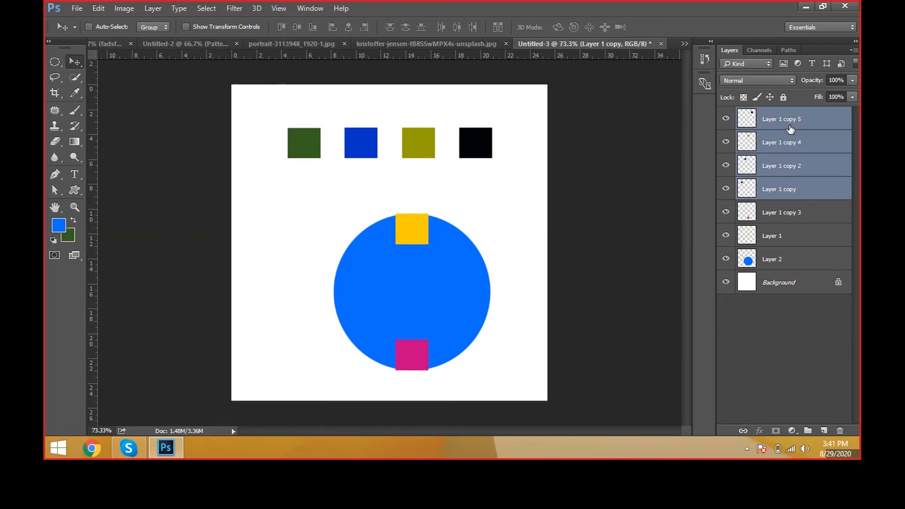
pyautogui.hotkey('ctrl', 'g')
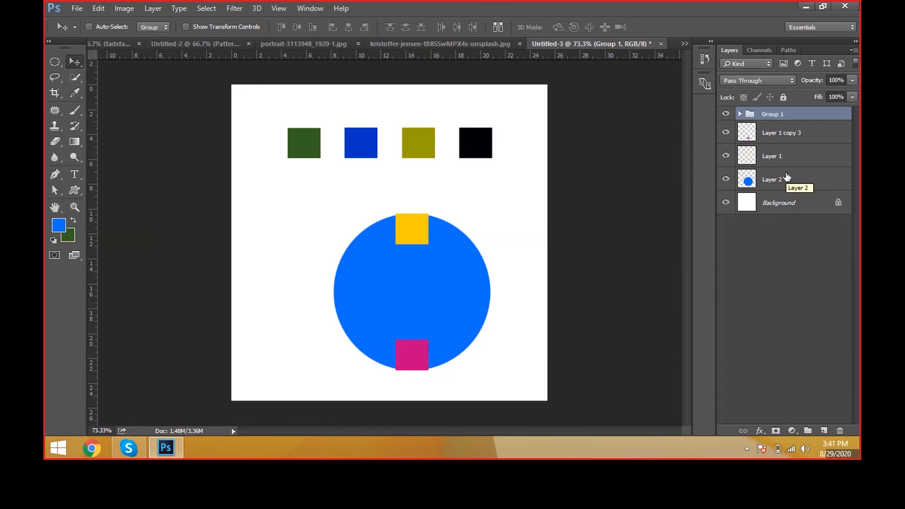
pyautogui.moveTo(467, 218)
pyautogui.mouseDown()
pyautogui.moveTo(485, 188)
pyautogui.moveTo(495, 238)
pyautogui.moveTo(481, 209)
pyautogui.mouseUp()
pyautogui.moveTo(490, 164); pyautogui.dragTo(479, 164)
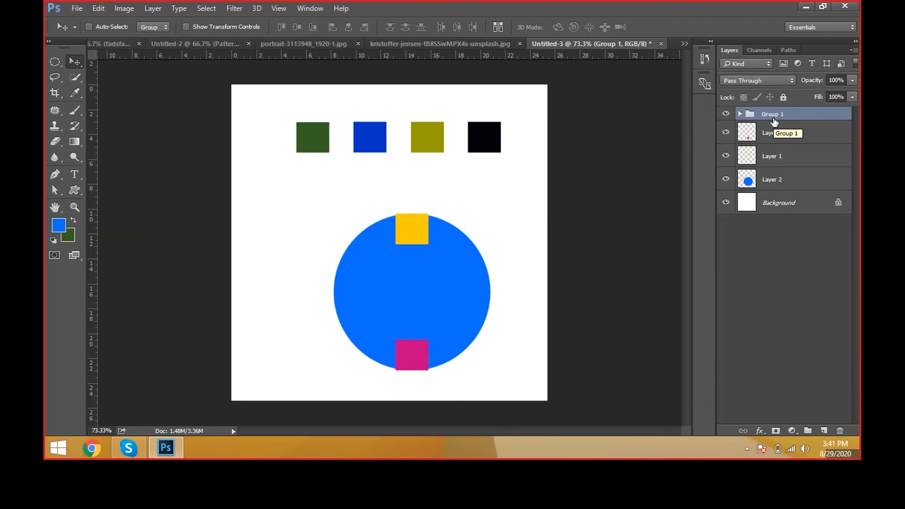
pyautogui.moveTo(475, 187); pyautogui.dragTo(471, 184)
# Step: Toggle the visibility of Layer 1 copy 3 and check Layer 1 to identify which boxes they hold
pyautogui.click(764, 134)
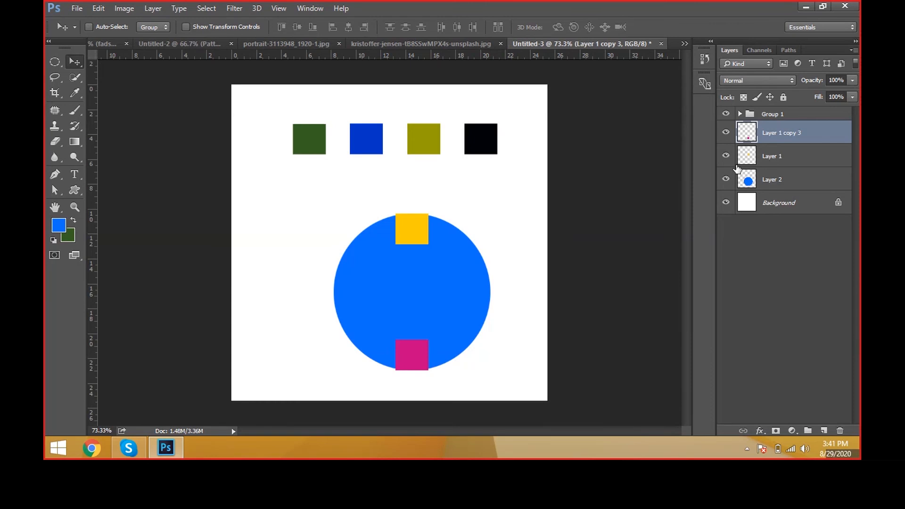
pyautogui.click(726, 133)
pyautogui.click(725, 132)
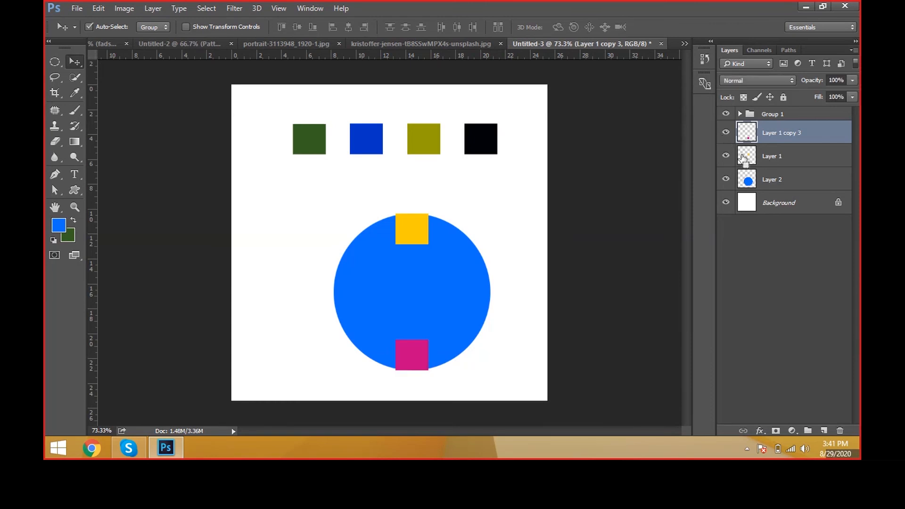
pyautogui.keyDown('ctrl'); pyautogui.click(779, 158); pyautogui.keyUp('ctrl')
pyautogui.click(726, 155)
pyautogui.click(726, 156)
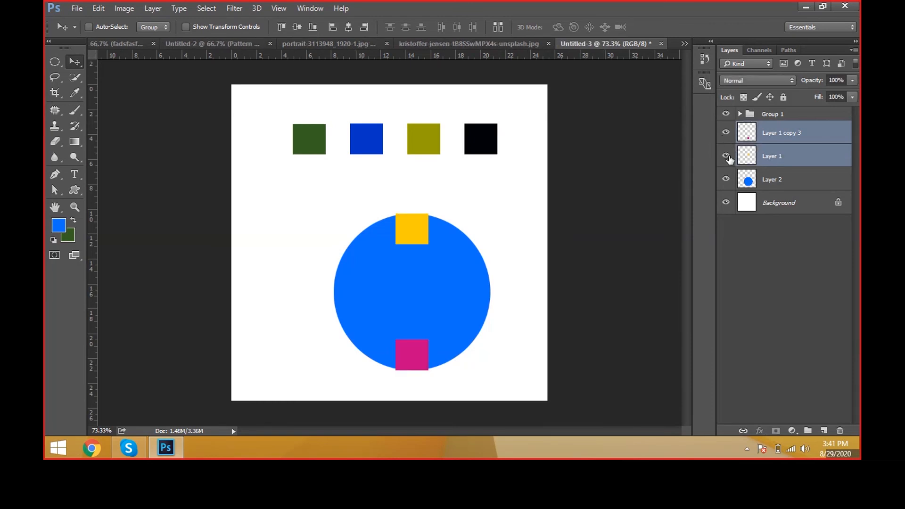
pyautogui.click(774, 155)
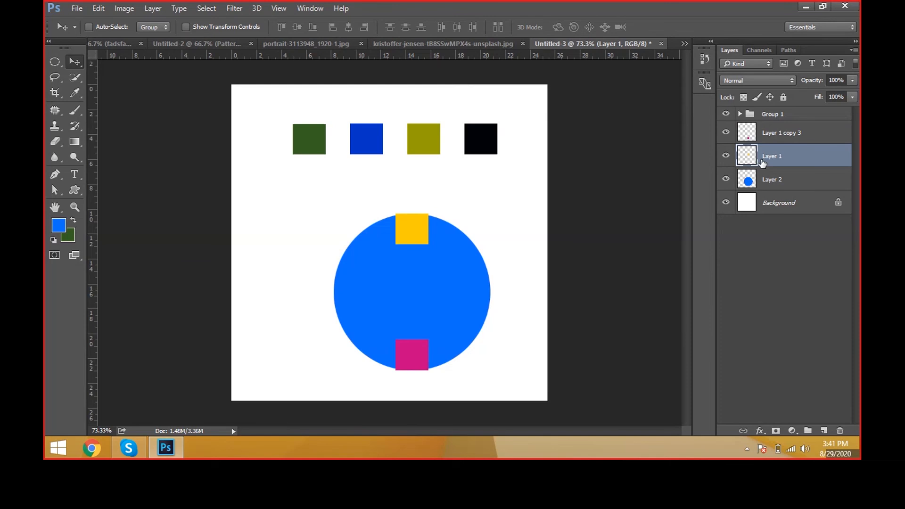
# Step: Select Layer 1 copy 3 and Layer 2, try moving them together, undo the move, and link the two layers
pyautogui.click(764, 139)
pyautogui.keyDown('ctrl'); pyautogui.click(763, 181); pyautogui.keyUp('ctrl')
pyautogui.moveTo(538, 297); pyautogui.dragTo(616, 273)
pyautogui.hotkey('ctrl', 'z')
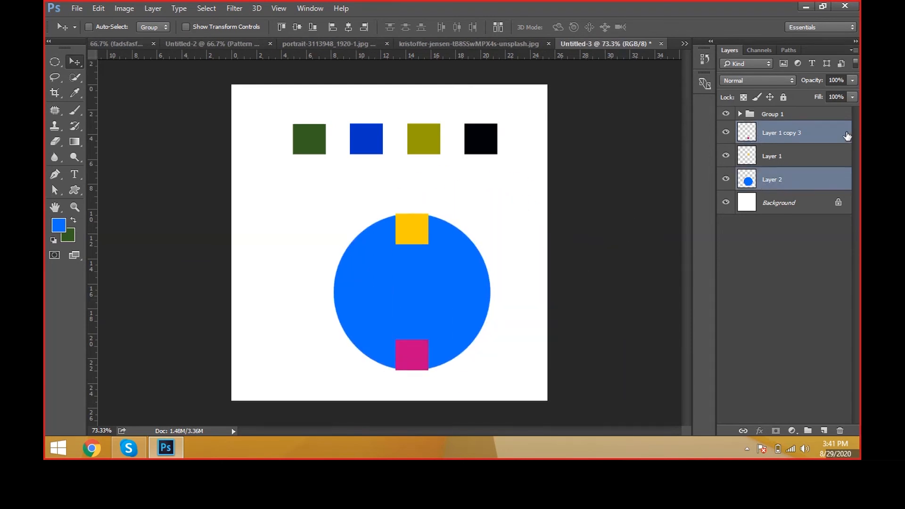
pyautogui.click(744, 431)
# Step: With only Layer 2 selected, test moving the linked circle and magenta box, leaving them slightly right of and above their starting position
pyautogui.click(811, 186)
pyautogui.moveTo(592, 333); pyautogui.dragTo(651, 334)
pyautogui.hotkey('ctrl', 'z')
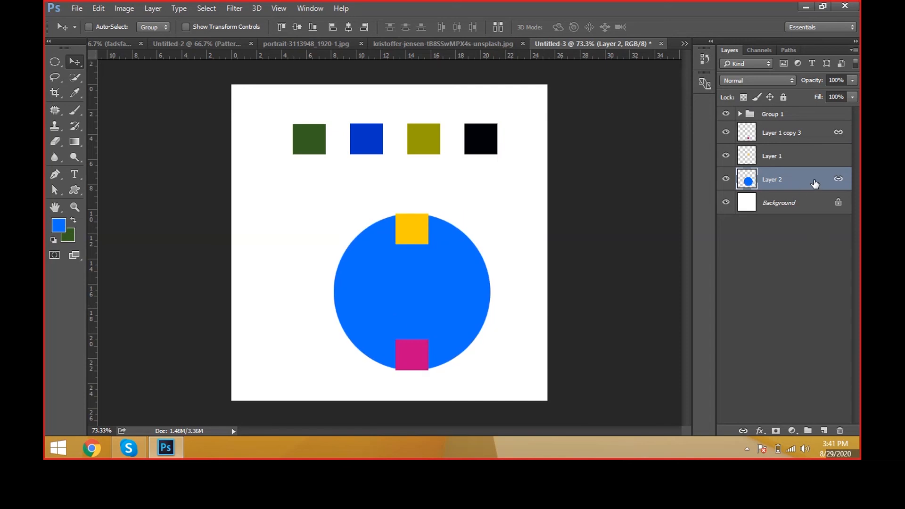
pyautogui.moveTo(499, 309); pyautogui.dragTo(569, 301)
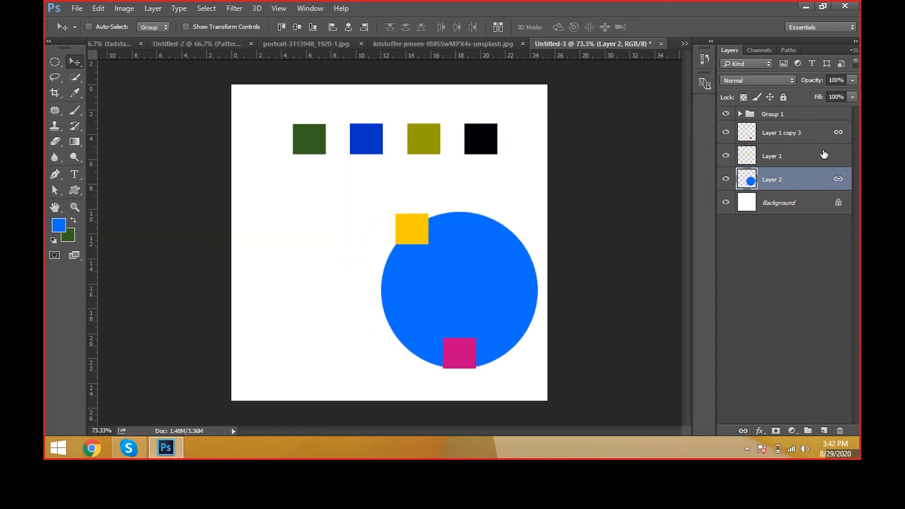
pyautogui.moveTo(637, 311); pyautogui.dragTo(589, 314)
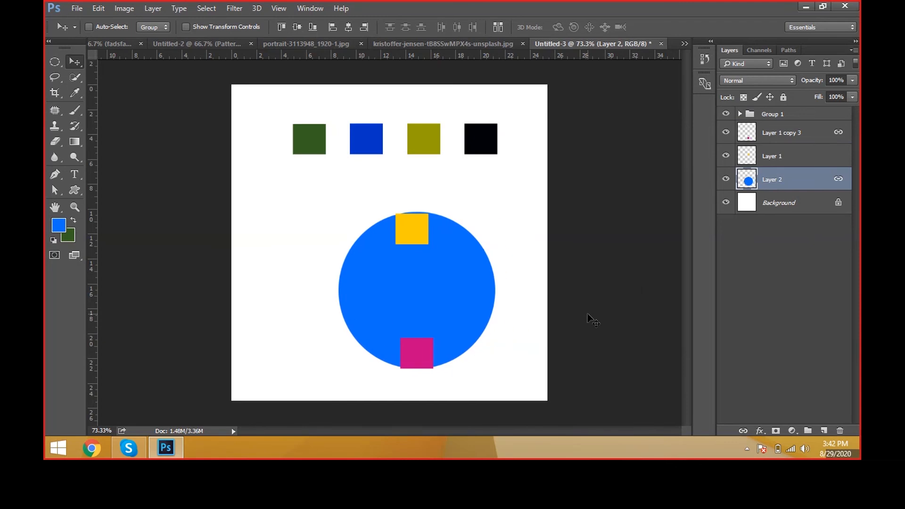
# Step: Scale the linked circle and magenta box proportionally about their center to 67.51%
pyautogui.hotkey('ctrl', 't')
pyautogui.moveTo(498, 215); pyautogui.dragTo(480, 250)
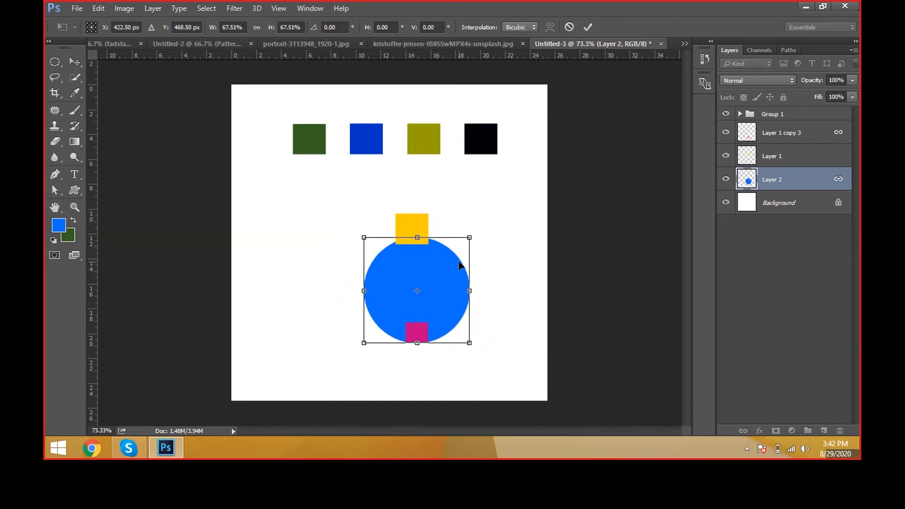
pyautogui.press('Return')
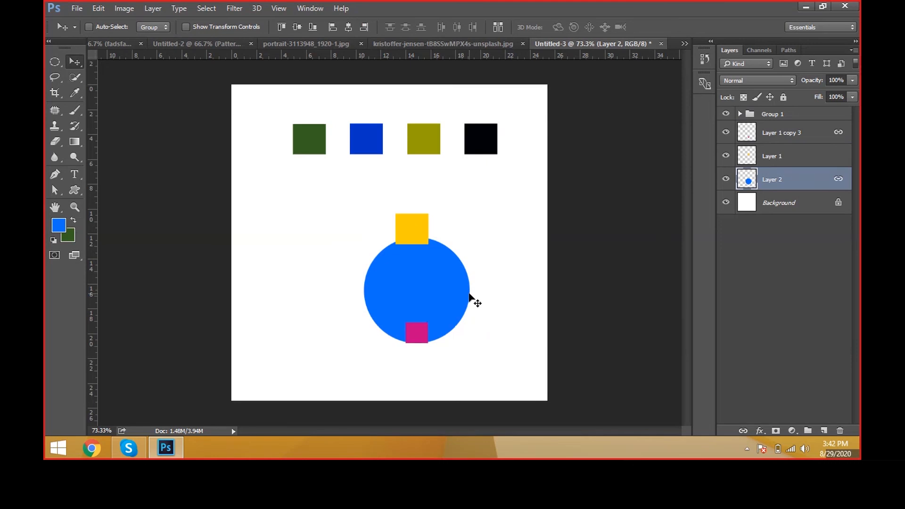
# Step: Select Layer 1 copy 3 together with Layer 2 and unlink the two layers
pyautogui.keyDown('ctrl'); pyautogui.click(833, 139); pyautogui.keyUp('ctrl')
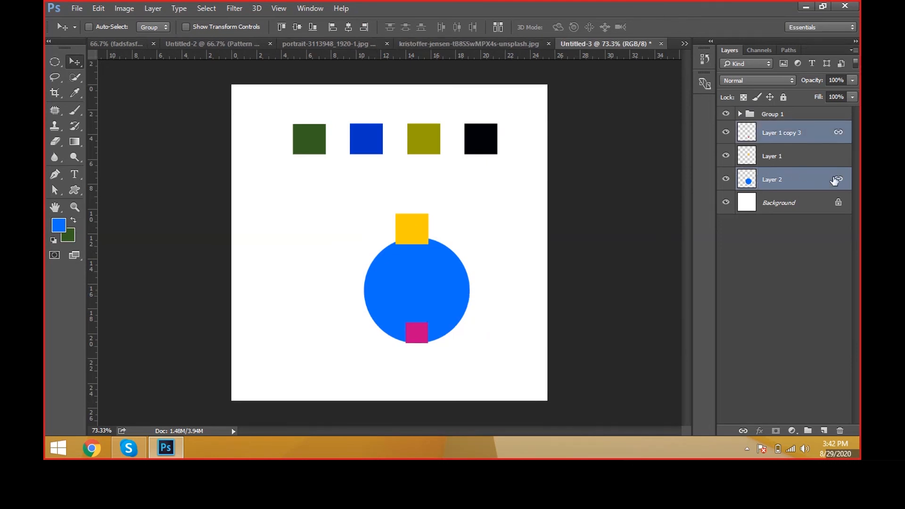
pyautogui.click(744, 431)
pyautogui.click(743, 431)
pyautogui.click(156, 10)
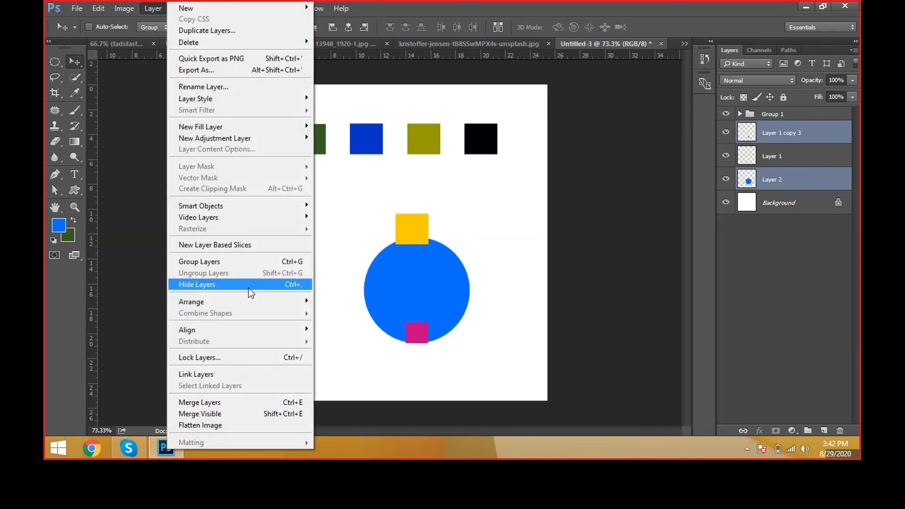
pyautogui.click(290, 400)
# Step: Select Group 1 and move its row of four boxes slightly to the right
pyautogui.click(779, 126)
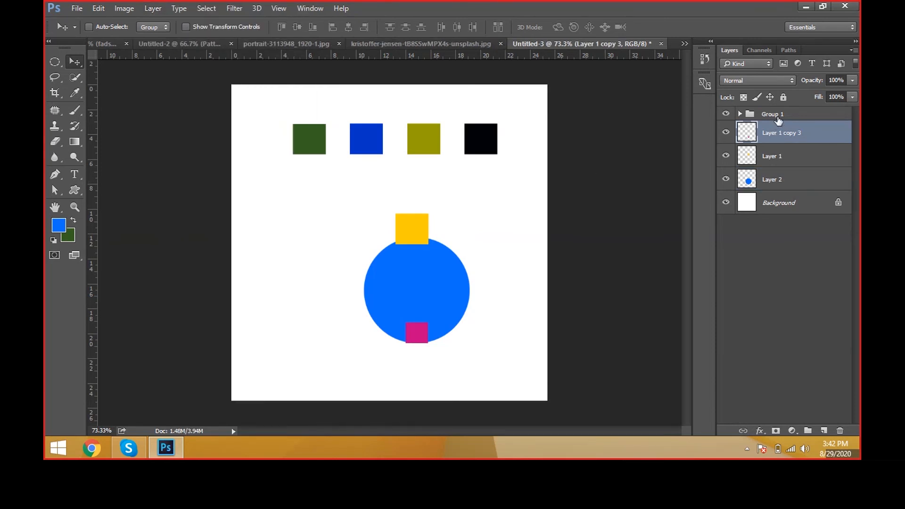
pyautogui.click(776, 114)
pyautogui.moveTo(476, 179); pyautogui.dragTo(499, 178)
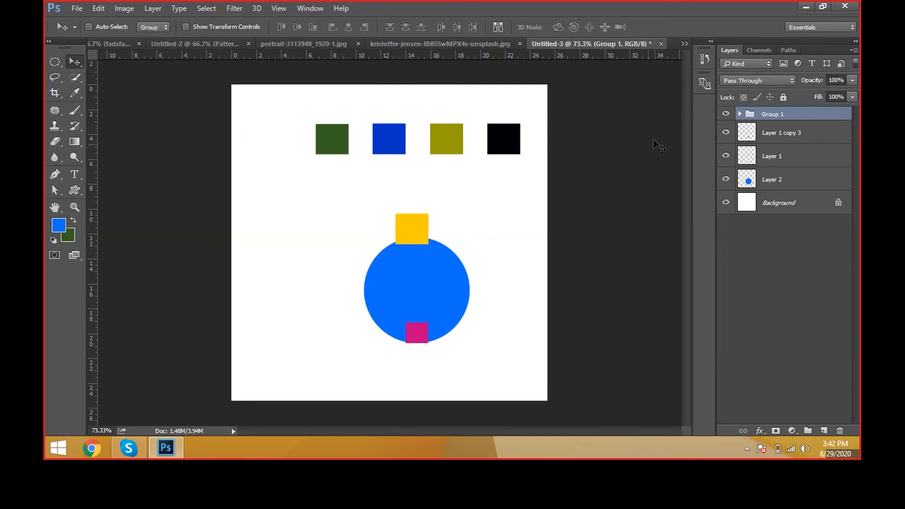
# Step: Expand Group 1, toggle the visibility of Layer 1 copy 2 and Layer 1 copy off and on, and collapse the group
pyautogui.click(739, 115)
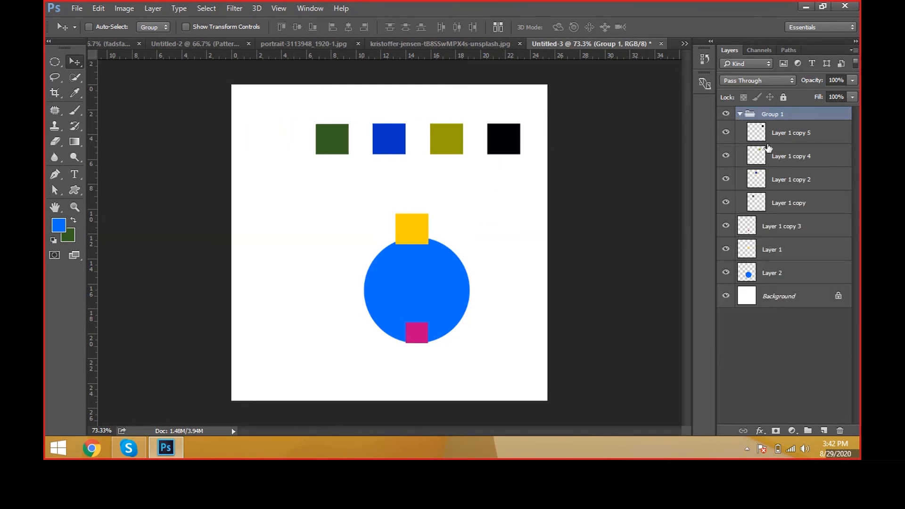
pyautogui.click(780, 162)
pyautogui.click(780, 178)
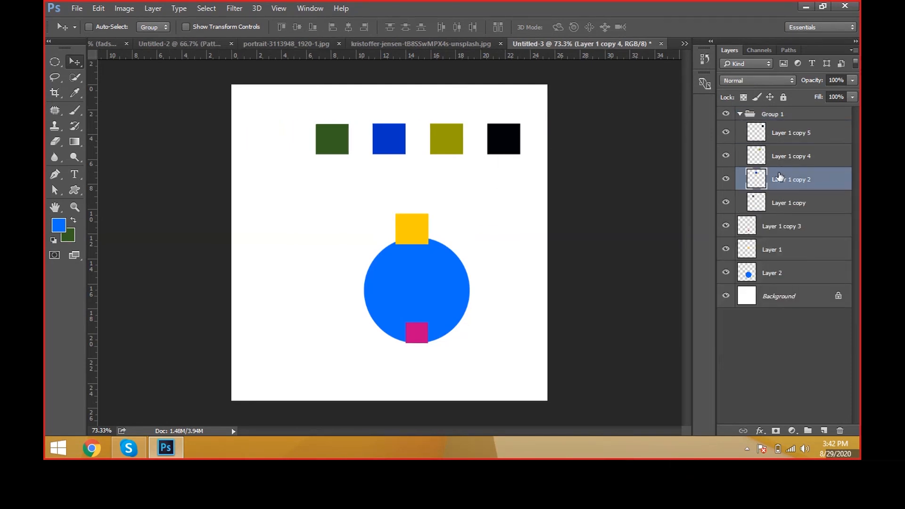
pyautogui.click(726, 181)
pyautogui.click(726, 180)
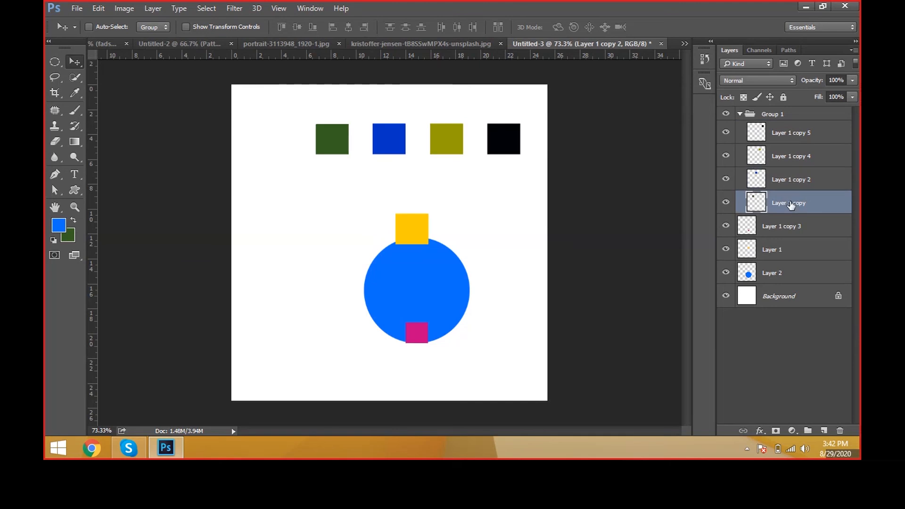
pyautogui.click(768, 203)
pyautogui.click(725, 202)
pyautogui.click(724, 203)
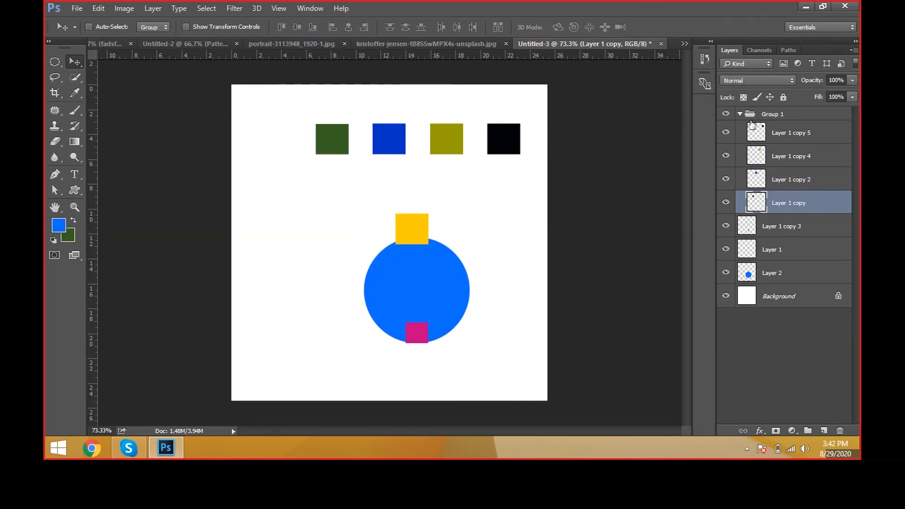
pyautogui.click(739, 114)
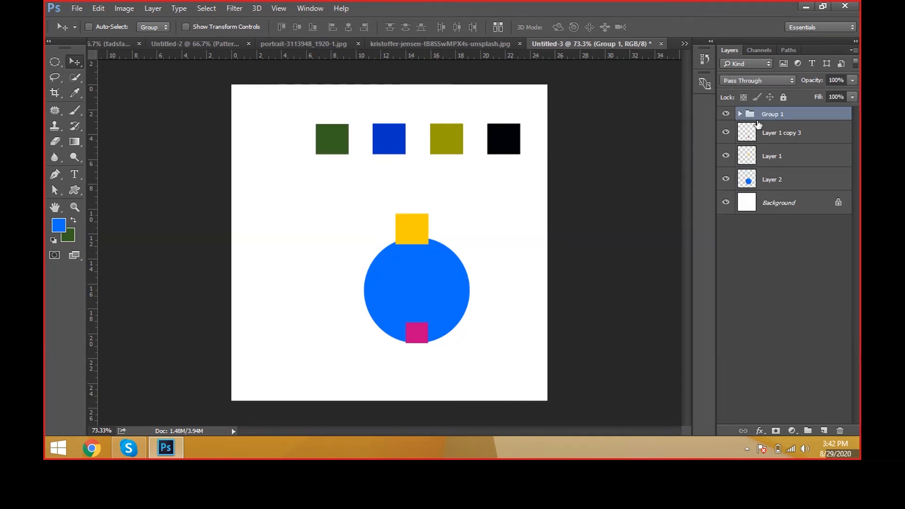
# Step: Ungroup Group 1 and select only the Layer 1 copy layer
pyautogui.rightClick(759, 117)
pyautogui.click(793, 120)
pyautogui.hotkey('ctrl', 'shift', 'g')
pyautogui.click(796, 189)
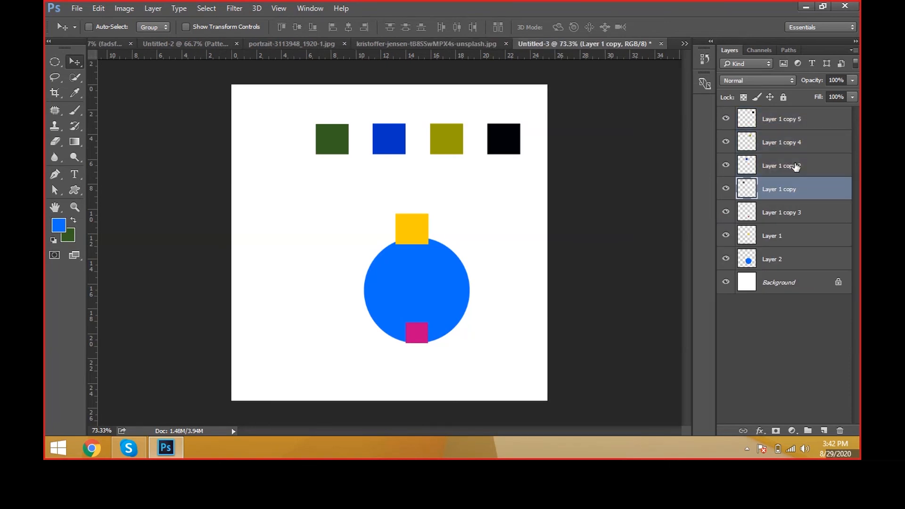
# Step: Select Layer 1 copy 2 together with Layer 1 copy and merge the two layers
pyautogui.keyDown('ctrl'); pyautogui.click(796, 166); pyautogui.keyUp('ctrl')
pyautogui.moveTo(627, 201); pyautogui.dragTo(591, 208)
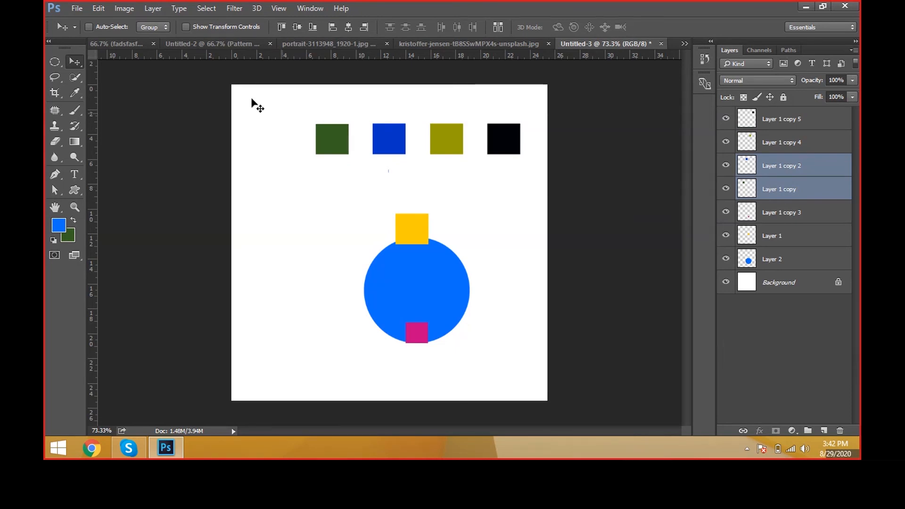
pyautogui.click(152, 9)
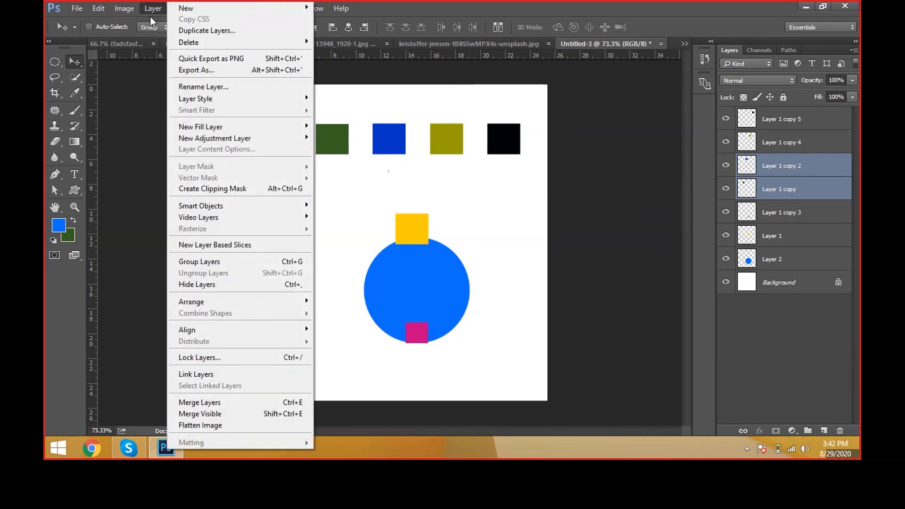
pyautogui.click(249, 404)
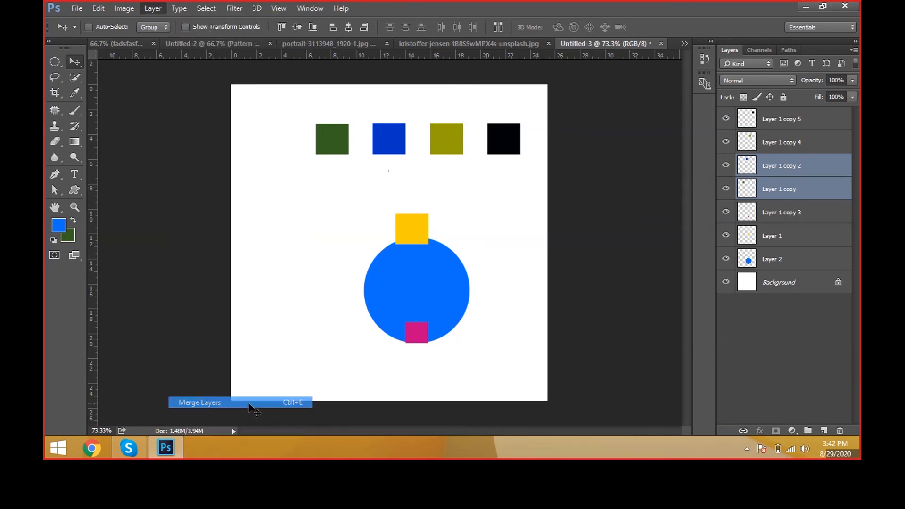
# Step: Toggle the visibility of the merged Layer 1 copy 2 off and on several times, leaving it shown
pyautogui.click(726, 165)
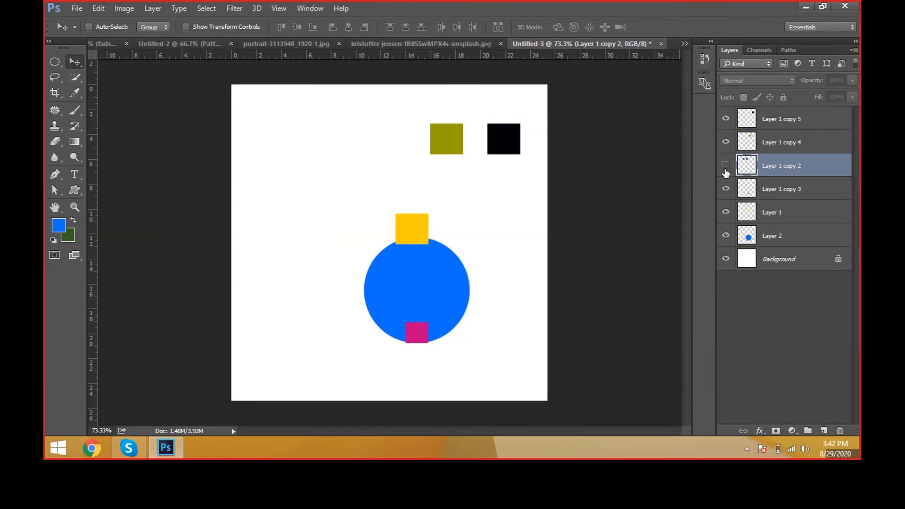
pyautogui.click(726, 166)
pyautogui.click(726, 166)
pyautogui.click(726, 166)
pyautogui.click(726, 170)
pyautogui.click(726, 166)
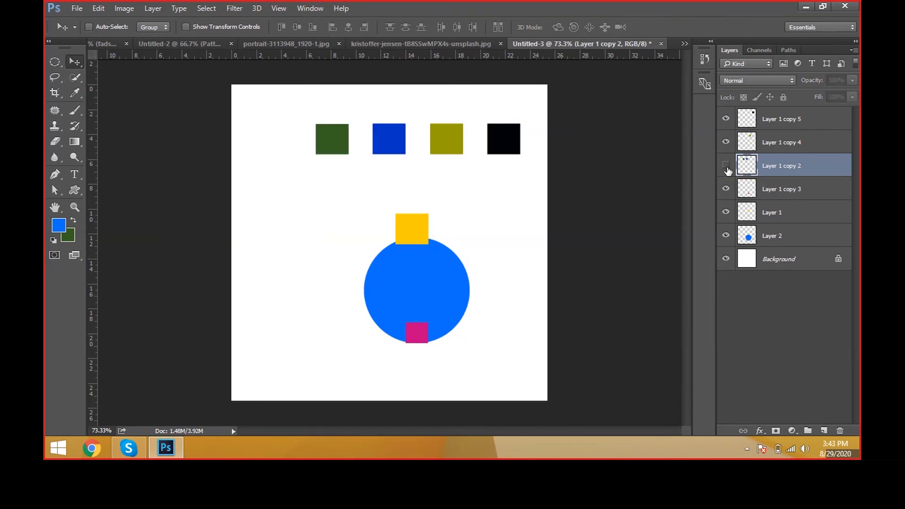
pyautogui.click(726, 166)
pyautogui.click(726, 166)
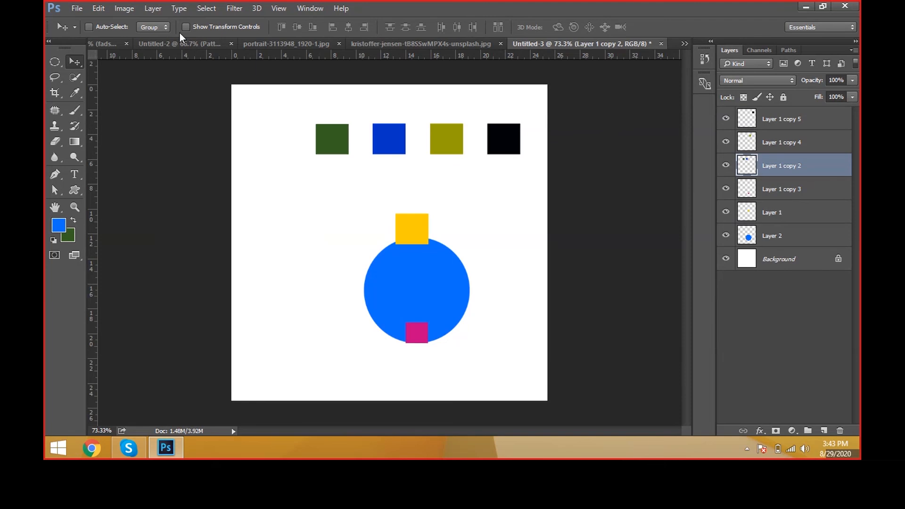
# Step: Merge all visible layers and try to move the row of boxes with the Move tool
pyautogui.click(153, 8)
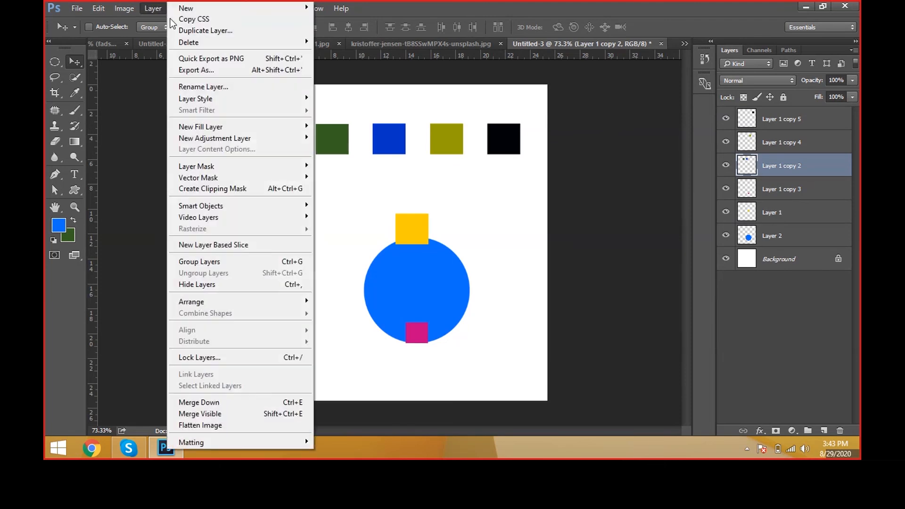
pyautogui.click(293, 414)
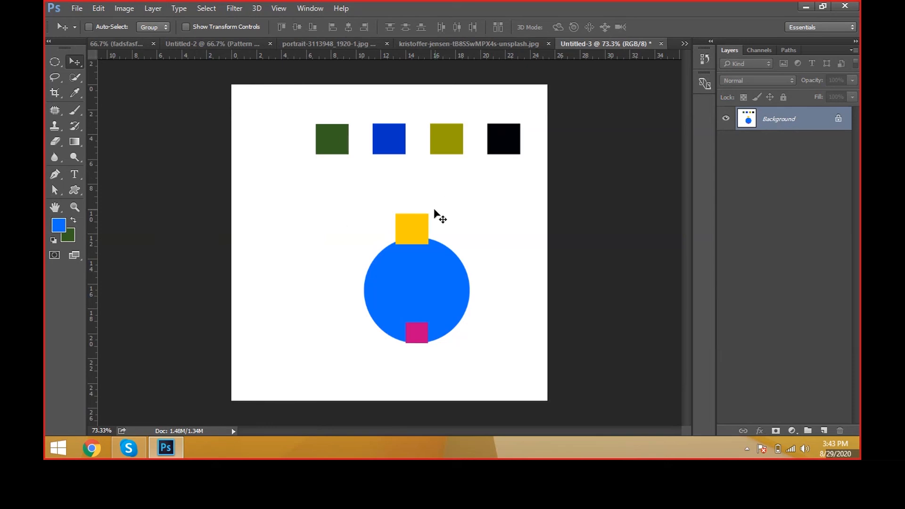
pyautogui.click(444, 170)
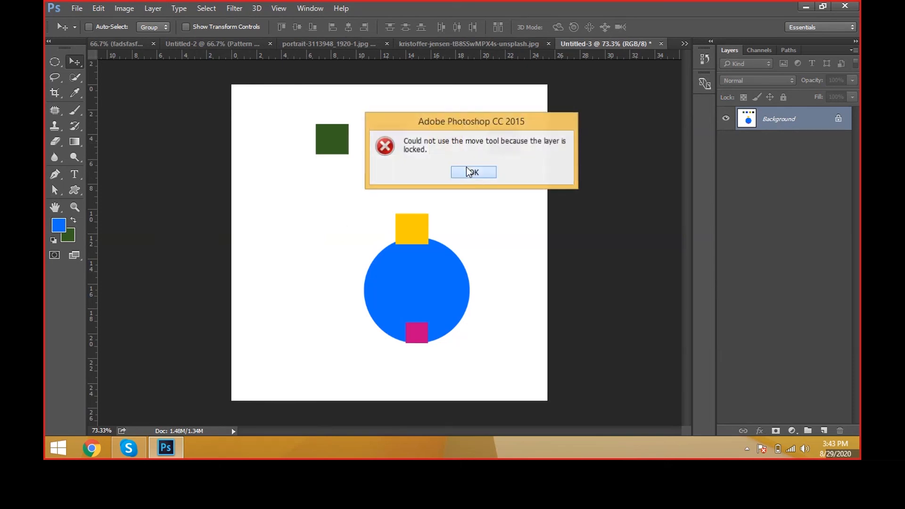
pyautogui.click(468, 171)
pyautogui.click(426, 154)
pyautogui.click(473, 172)
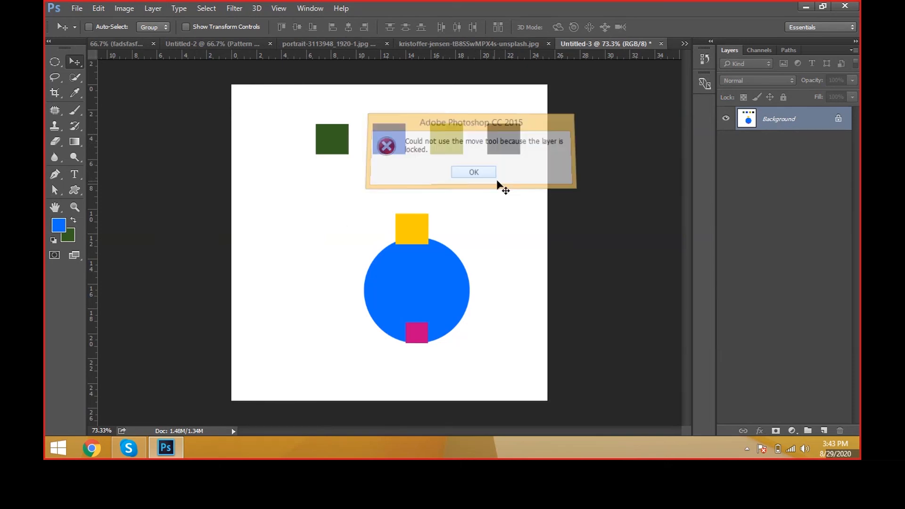
pyautogui.click(393, 177)
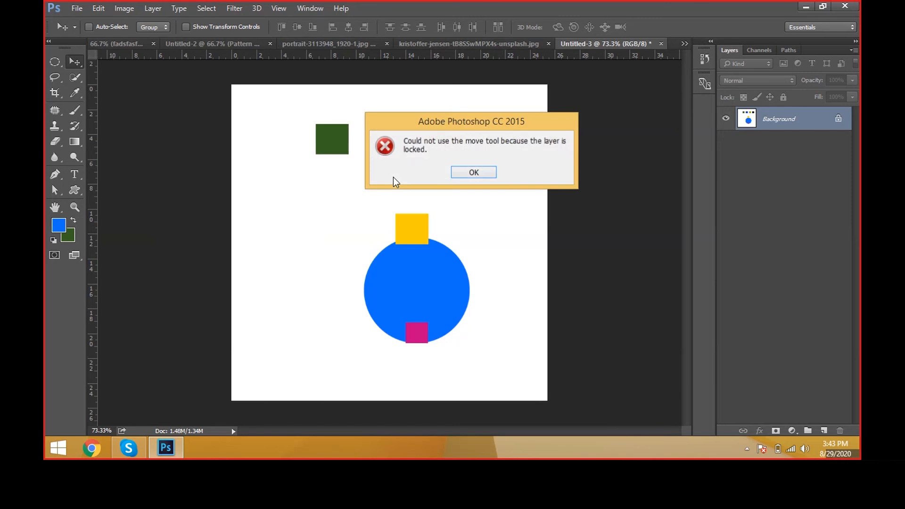
pyautogui.click(493, 176)
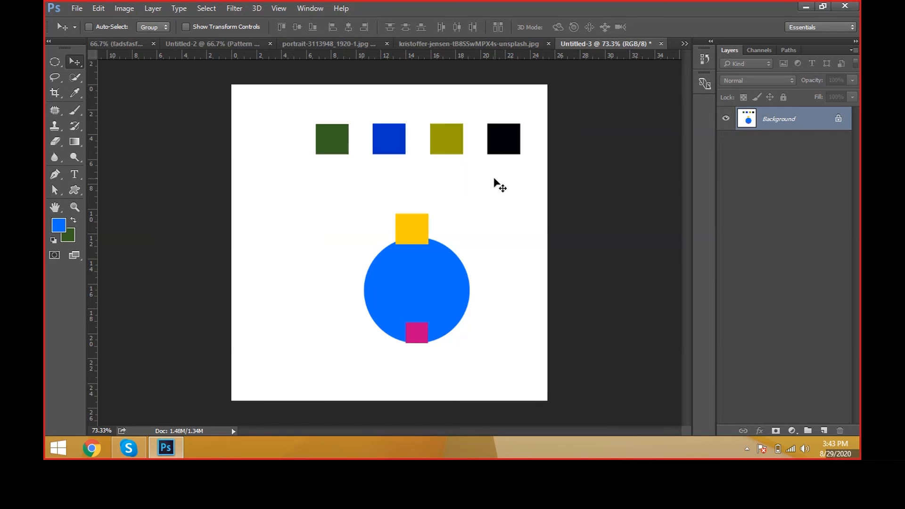
# Step: Undo the layer merges to bring back the separate box and circle layers
pyautogui.click(161, 6)
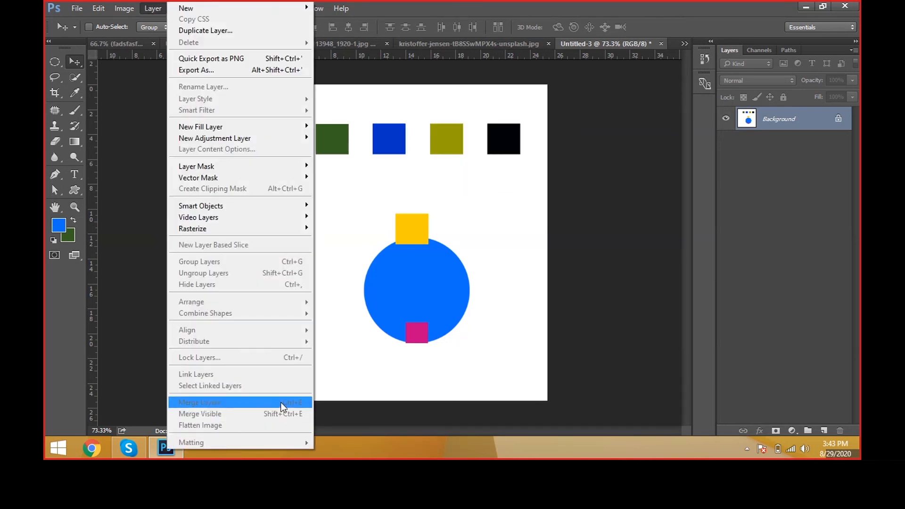
pyautogui.click(368, 347)
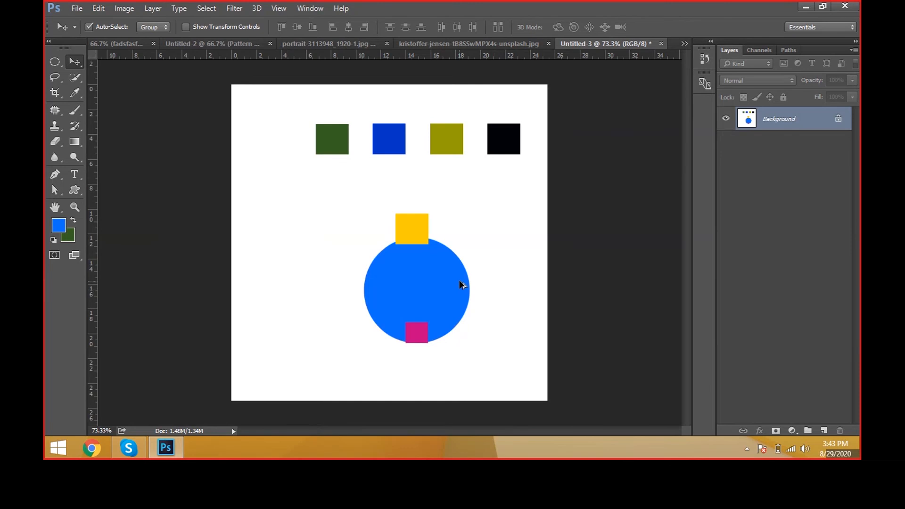
pyautogui.hotkey('ctrl', 'z')
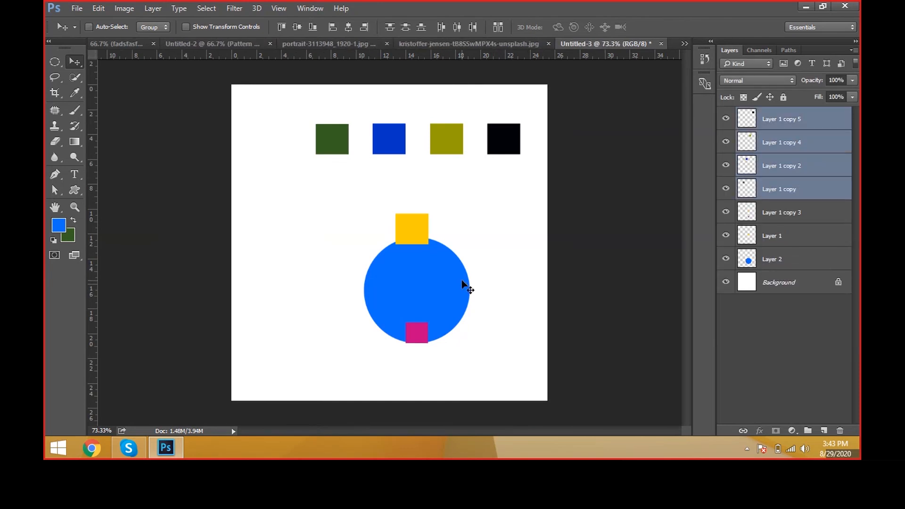
# Step: Select Layer 1 copy and step the selection up through the box layers to Layer 1 copy 5
pyautogui.click(800, 193)
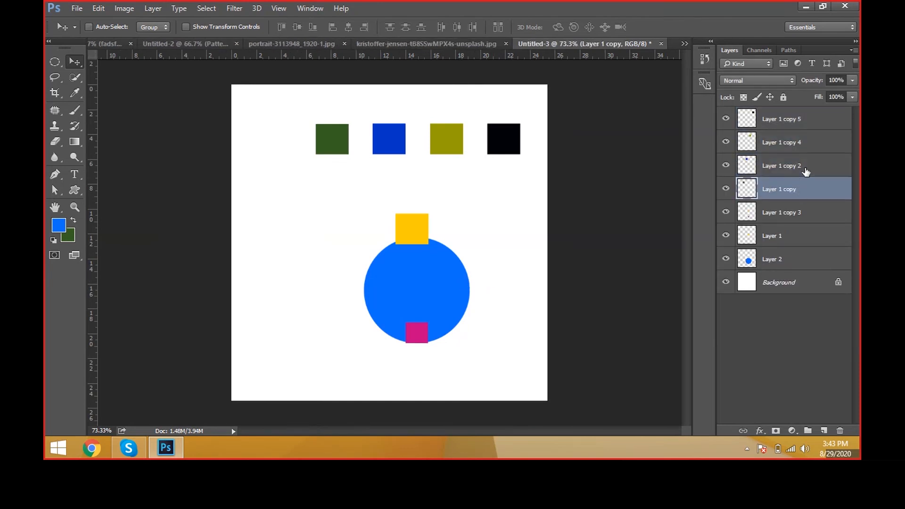
pyautogui.hotkey('alt', ']')
pyautogui.hotkey('alt', ']')
pyautogui.hotkey('alt', ']')
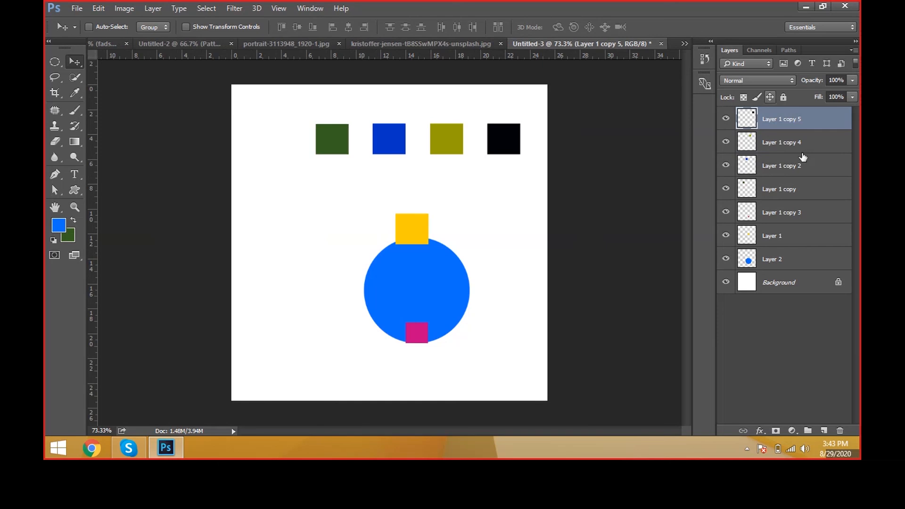
# Step: Flatten the image into a single background layer and undo the flattening
pyautogui.click(149, 7)
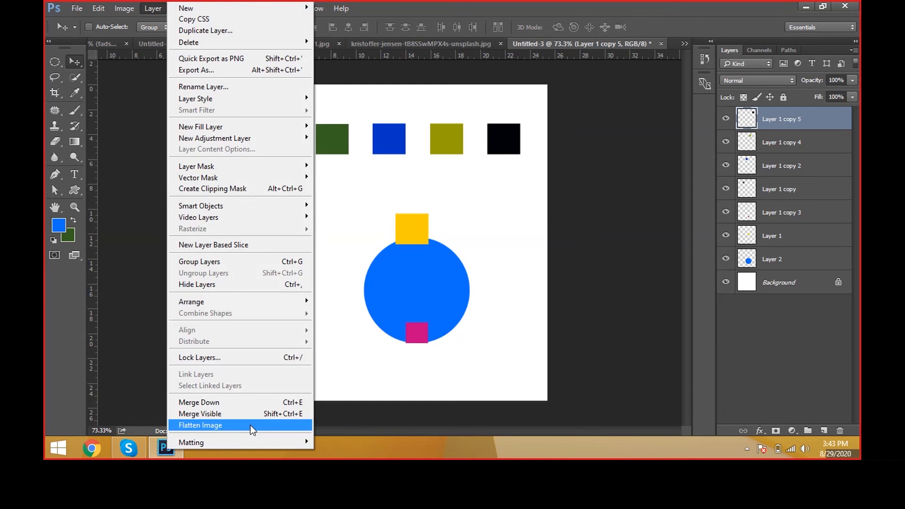
pyautogui.click(152, 15)
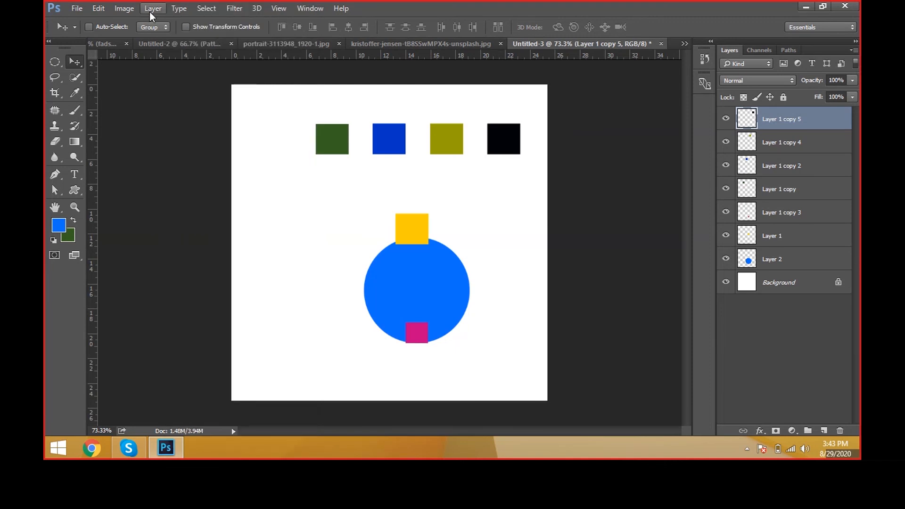
pyautogui.click(149, 14)
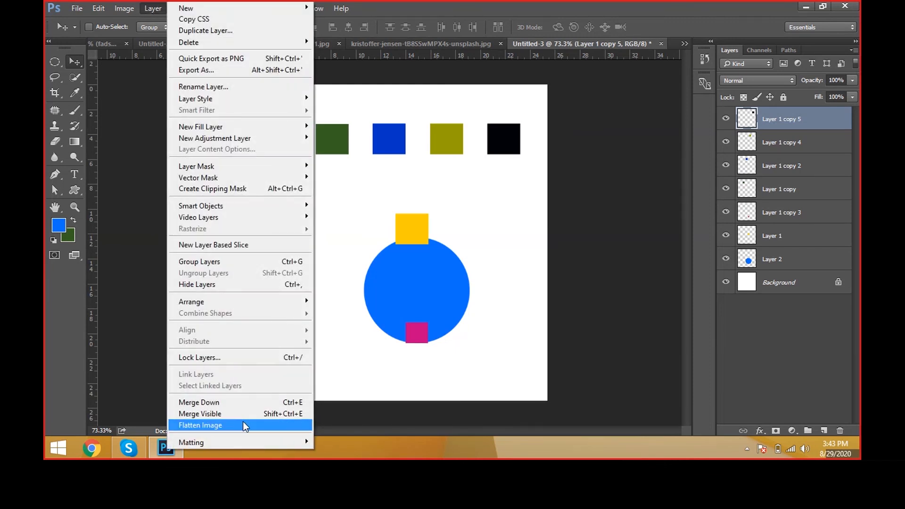
pyautogui.click(245, 424)
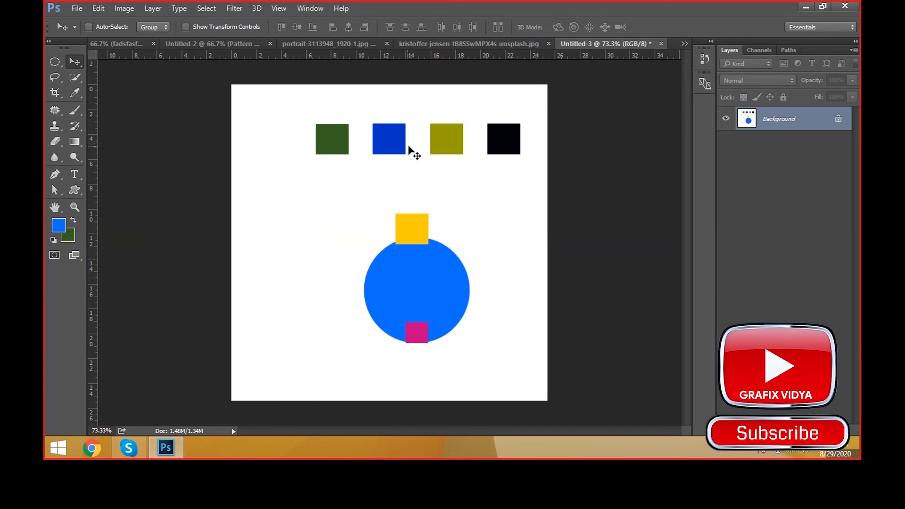
pyautogui.hotkey('ctrl', 'z')
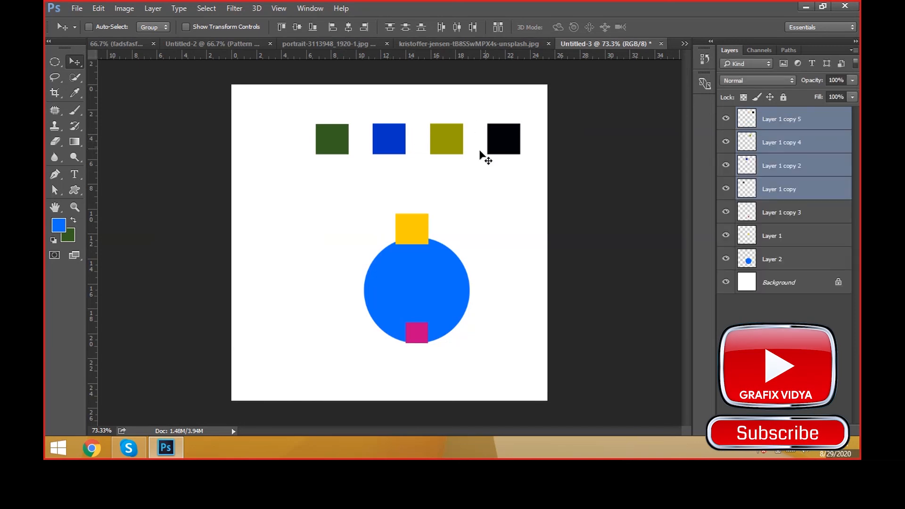
# Step: Fully lock the four selected box layers and unlock them again
pyautogui.click(783, 98)
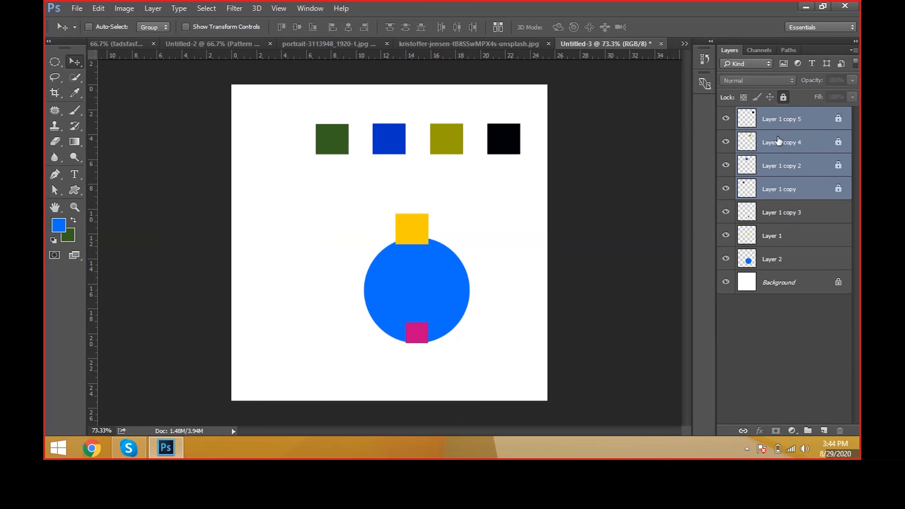
pyautogui.click(783, 97)
pyautogui.moveTo(726, 119)
pyautogui.mouseDown()
pyautogui.moveTo(734, 195)
pyautogui.moveTo(727, 121)
pyautogui.mouseUp()
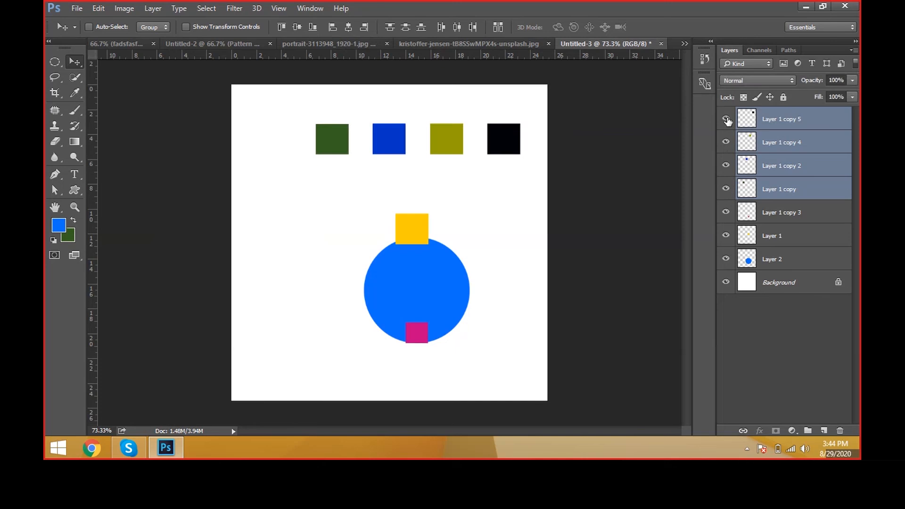
# Step: Delete the four selected box layers and undo the deletion
pyautogui.click(839, 430)
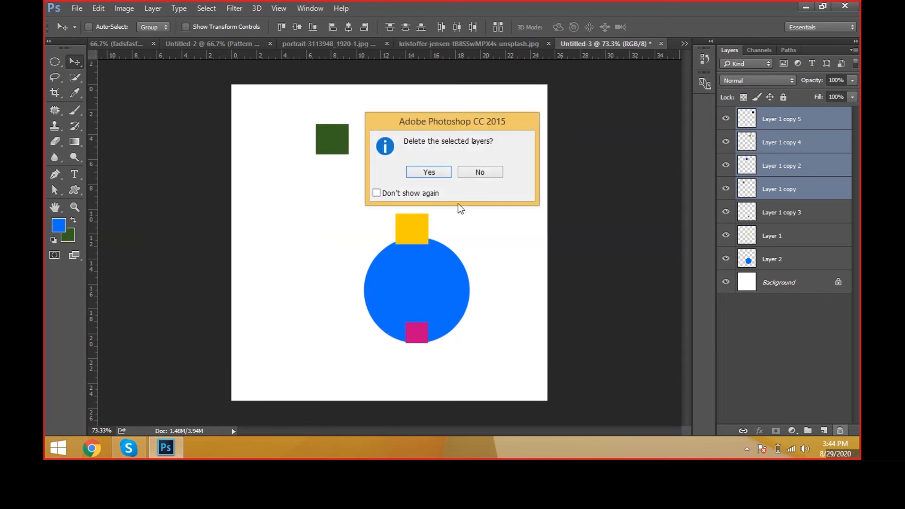
pyautogui.click(429, 172)
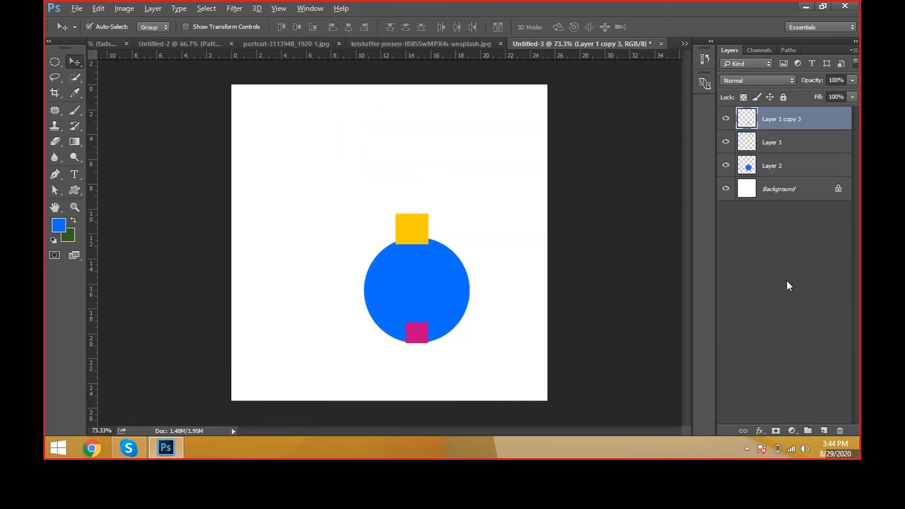
pyautogui.hotkey('ctrl', 'z')
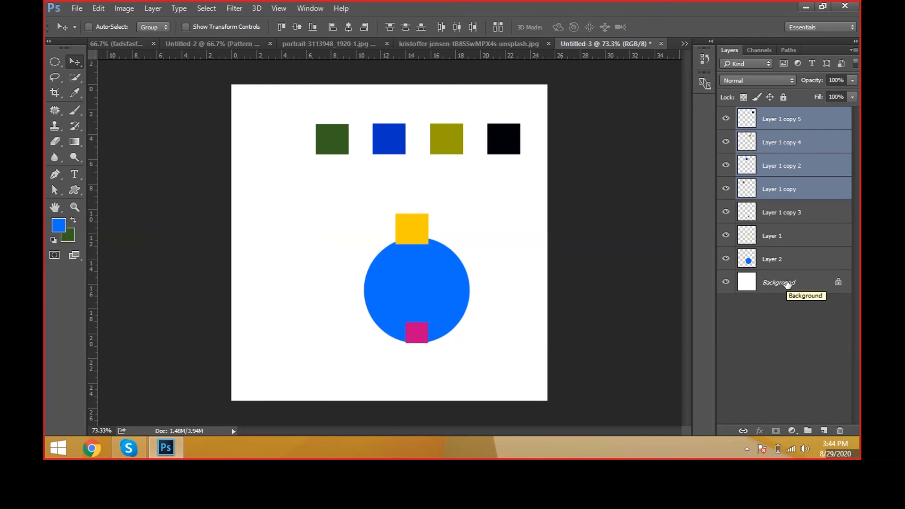
pyautogui.click(154, 11)
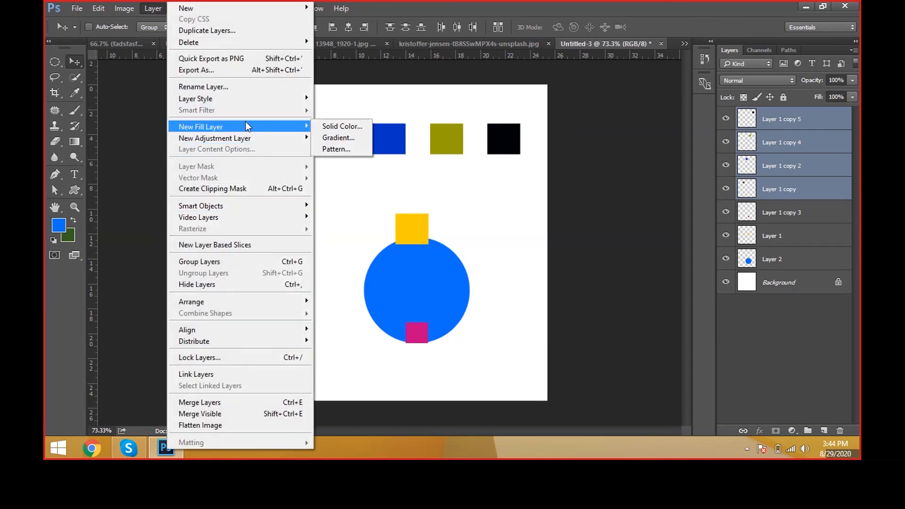
pyautogui.moveTo(255, 138)
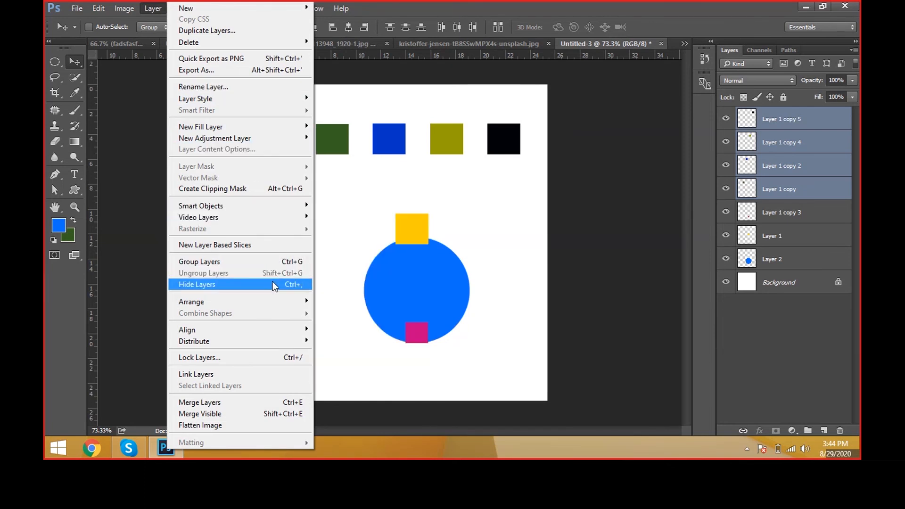
pyautogui.moveTo(275, 301)
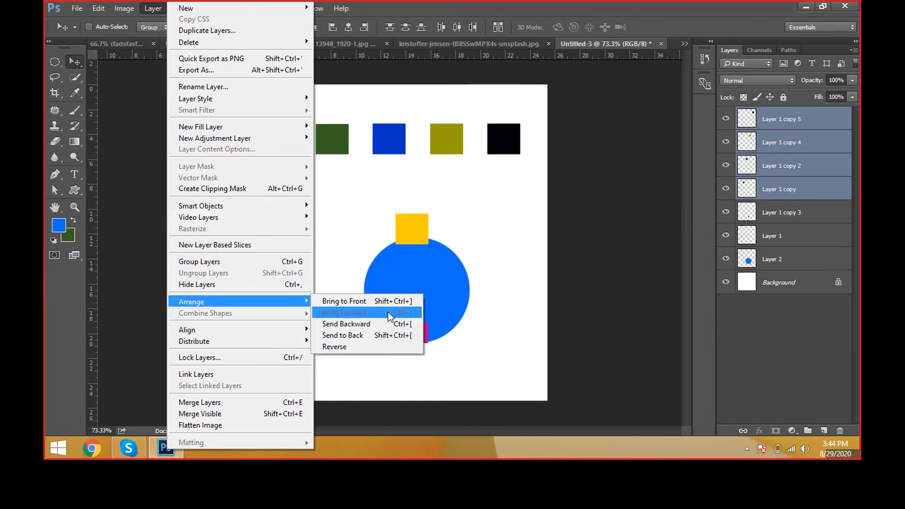
pyautogui.moveTo(297, 342)
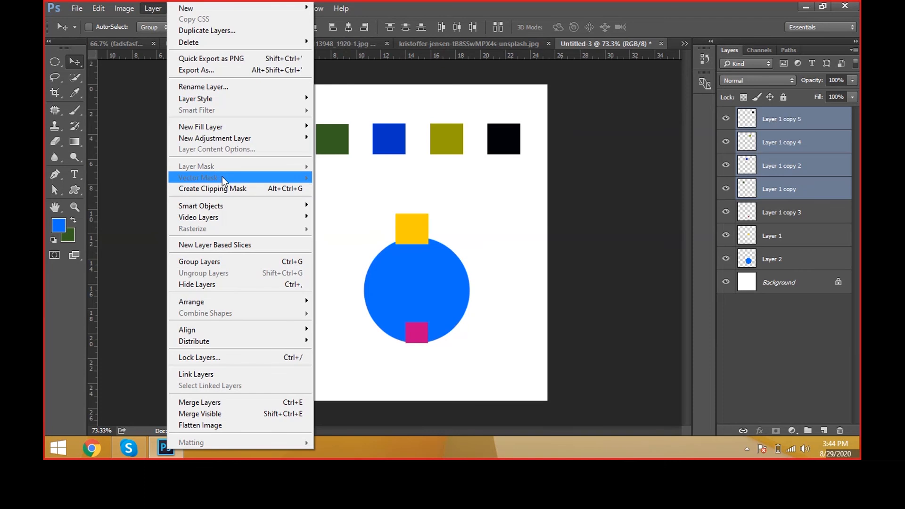
pyautogui.click(360, 178)
pyautogui.hotkey('ctrl', 'n')
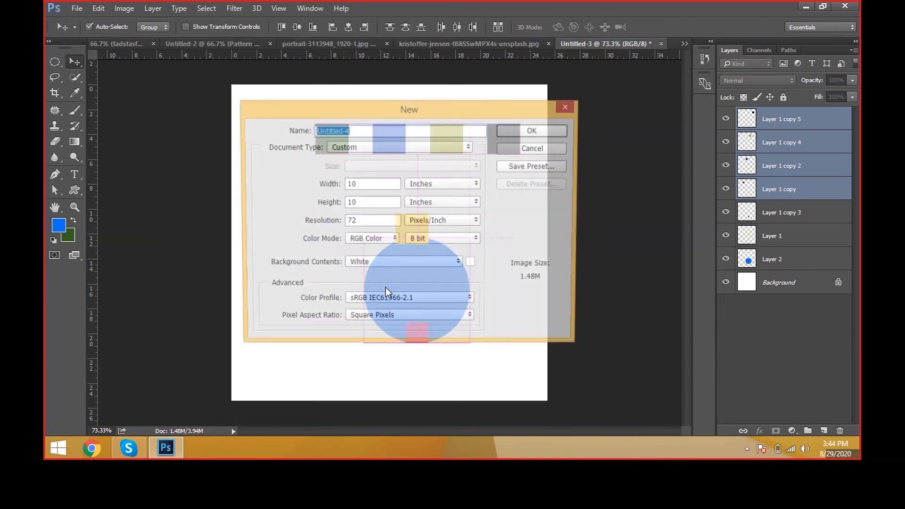
pyautogui.press('Escape')
# Step: Launch Notepad with a blank note
pyautogui.press('super+r')
pyautogui.write('notepad')
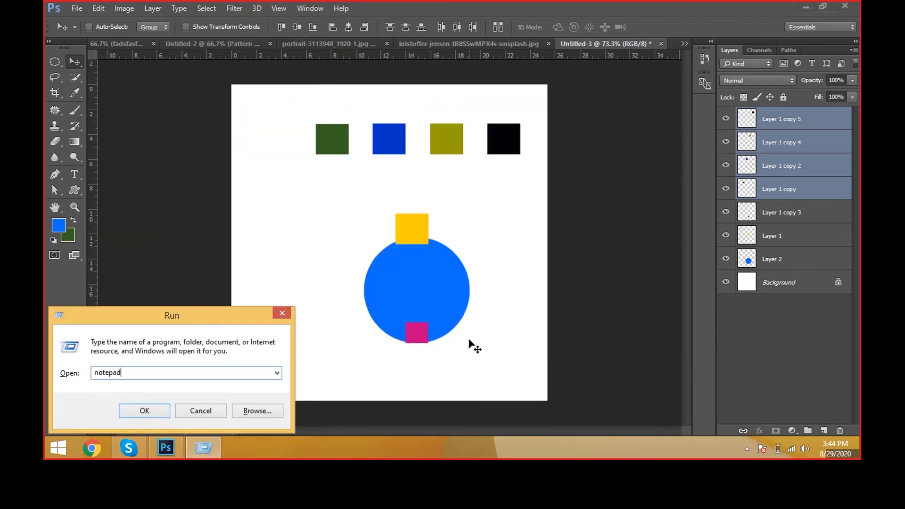
pyautogui.press('Return')
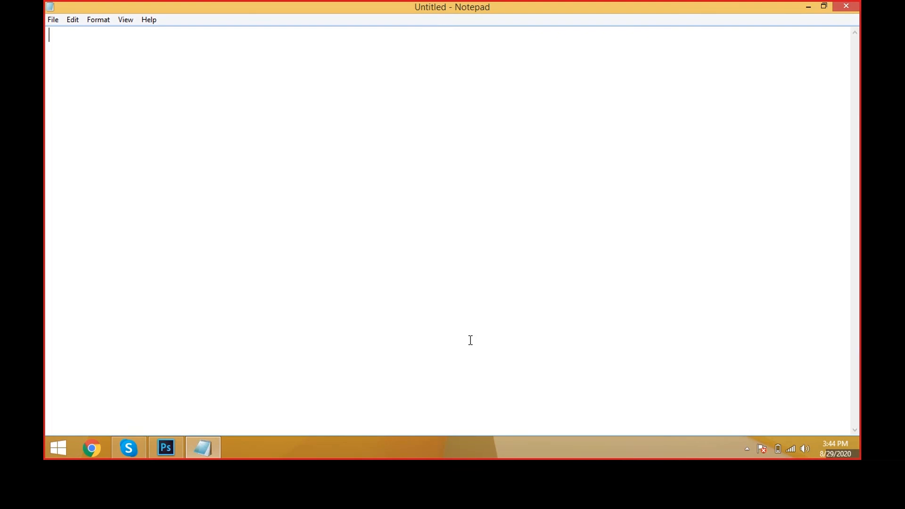
# Step: Write the heading "2 Types of Masking" in the blank note and leave an empty line below it
pyautogui.write('T')
pyautogui.write(' Tyoes')
pyautogui.press('BackSpace')
pyautogui.press('BackSpace')
pyautogui.press('BackSpace')
pyautogui.write('pes of Masking')
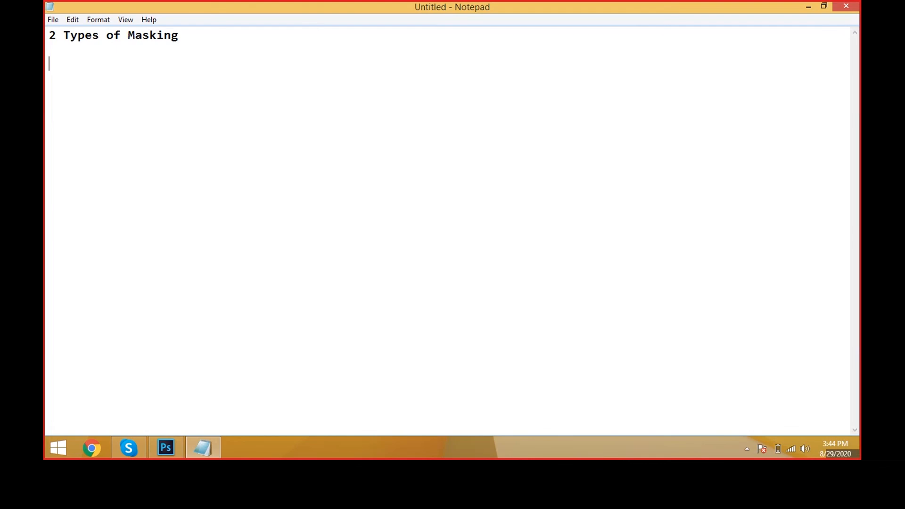
pyautogui.write(' Layer Masking ')
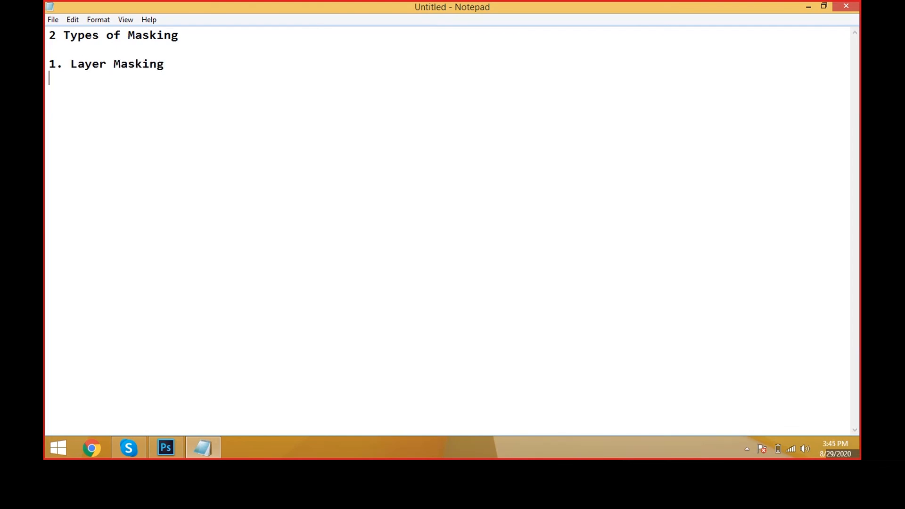
pyautogui.write('2. clipping Mask')
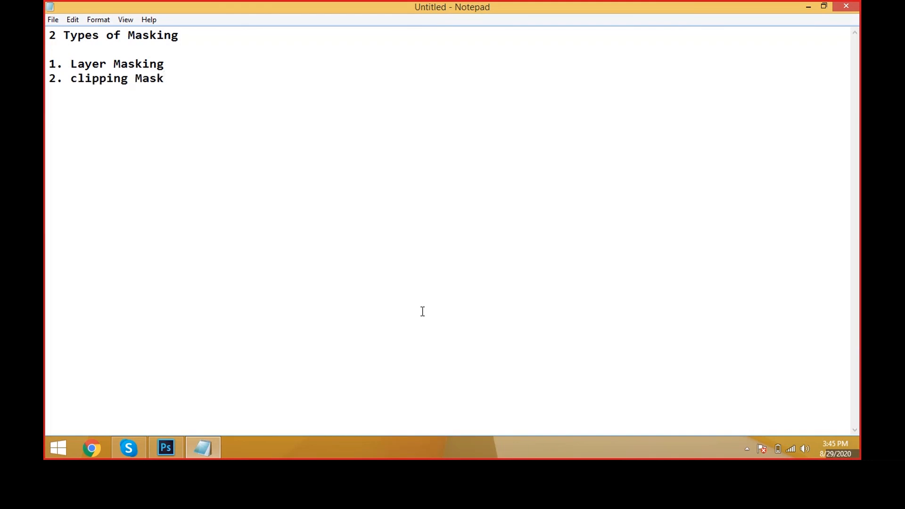
# Step: Change the first list item to "Layer & Vector Masking"
pyautogui.click(110, 65)
pyautogui.write('& Vect')
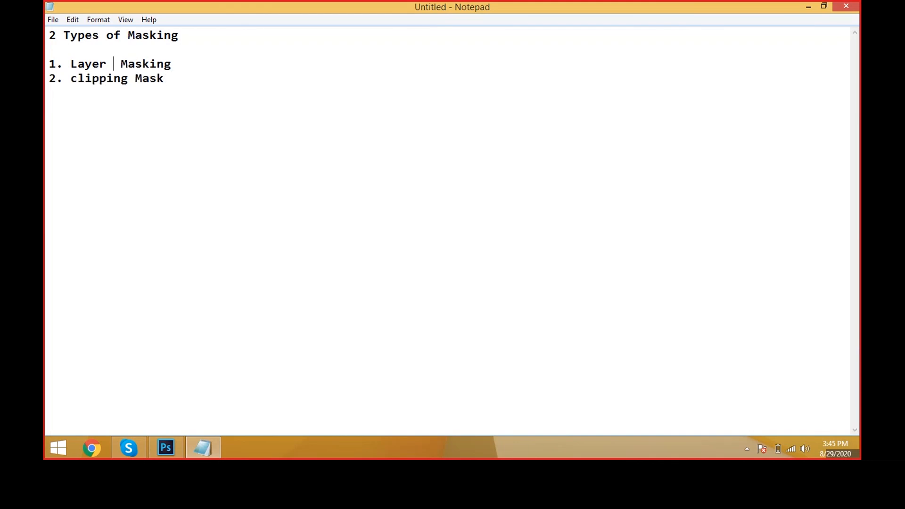
pyautogui.write('or')
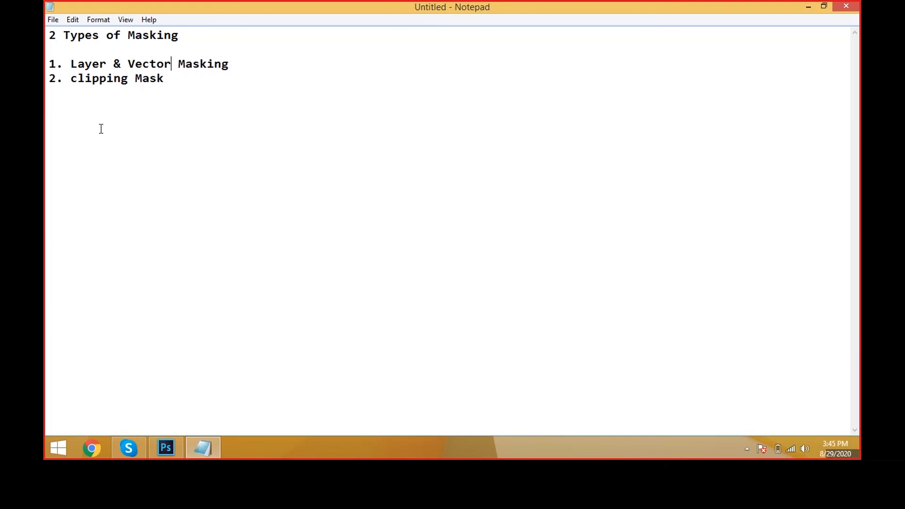
pyautogui.moveTo(49, 52); pyautogui.dragTo(170, 95)
pyautogui.click(339, 91)
# Step: Switch to Photoshop and create a new white RGB document, 10 by 10 inches at 72 pixels/inch
pyautogui.hotkey('alt', 'Tab')
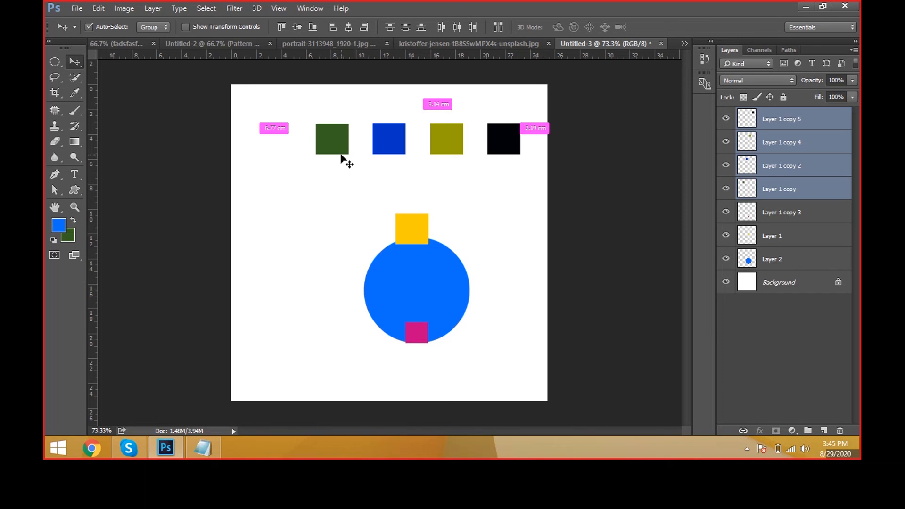
pyautogui.hotkey('ctrl', 'n')
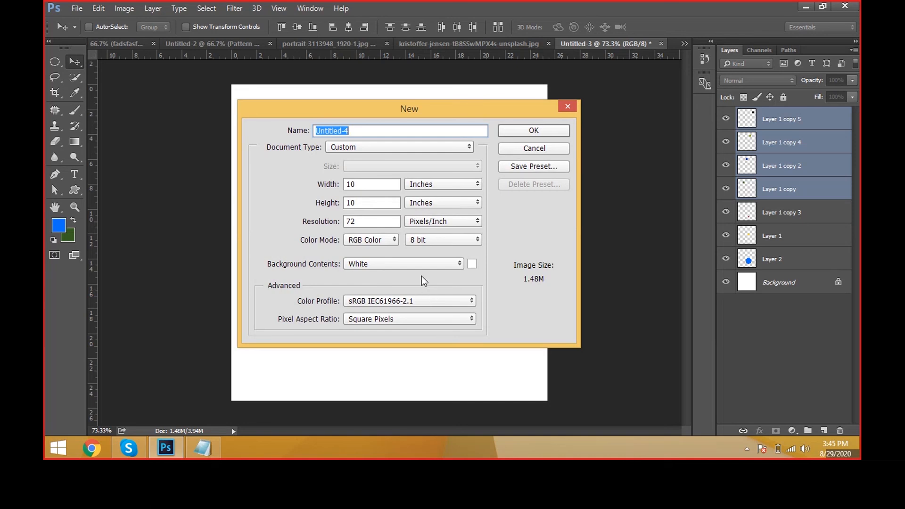
pyautogui.click(372, 184)
pyautogui.moveTo(372, 184); pyautogui.dragTo(342, 187)
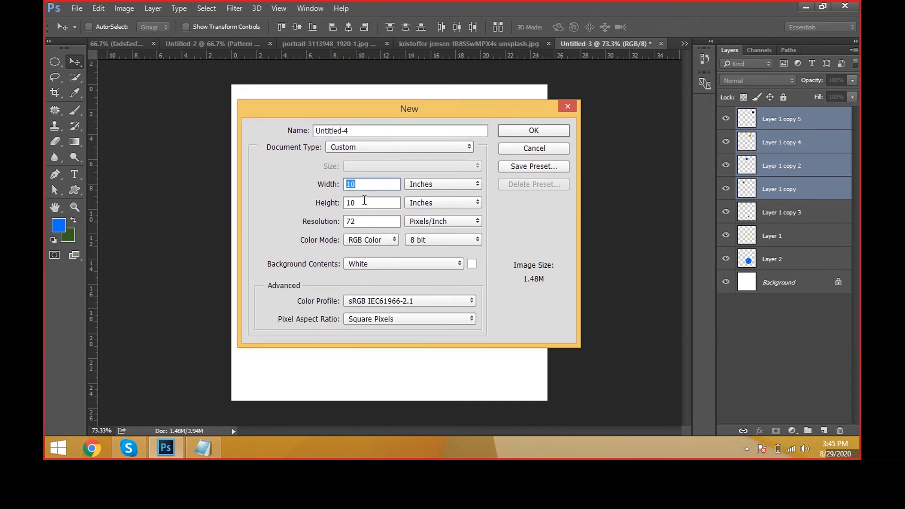
pyautogui.moveTo(363, 221); pyautogui.dragTo(331, 216)
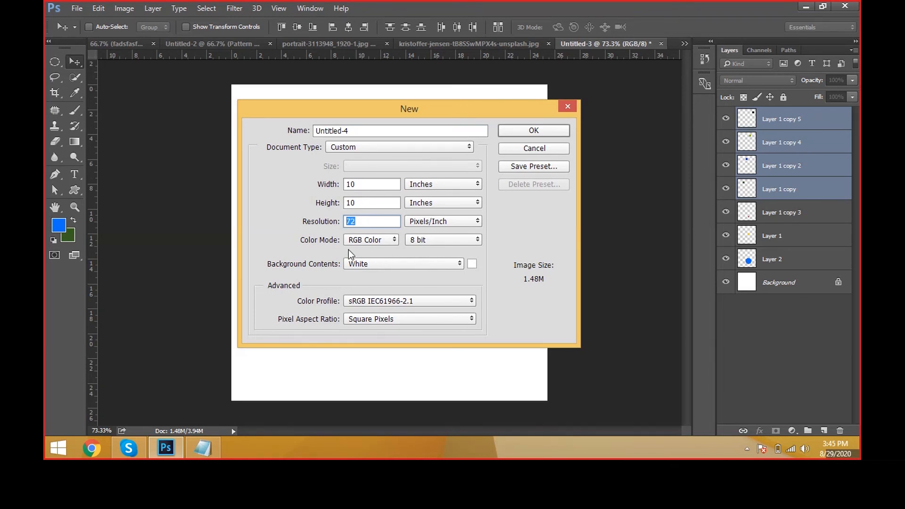
pyautogui.click(563, 128)
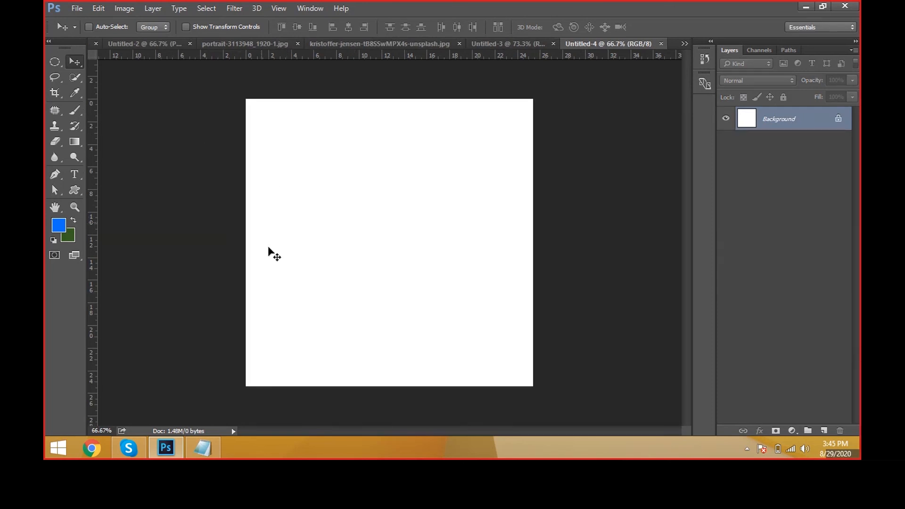
# Step: Open the photo of the woman in the colourful striped sweater from the Images folder
pyautogui.click(74, 9)
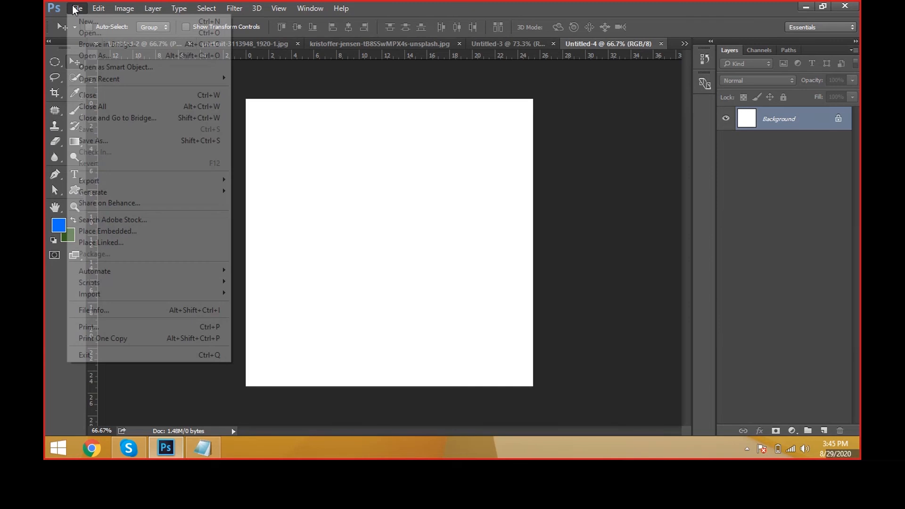
pyautogui.click(94, 31)
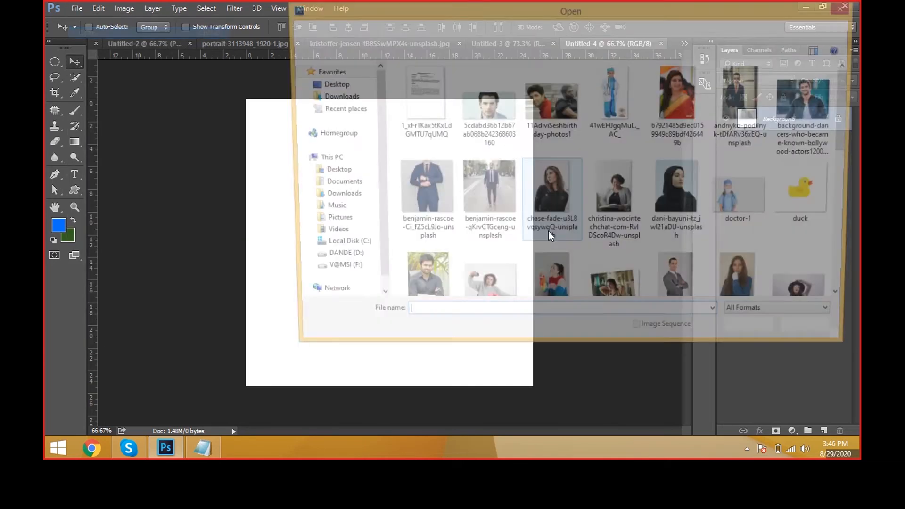
pyautogui.scroll(-4, 597, 282)
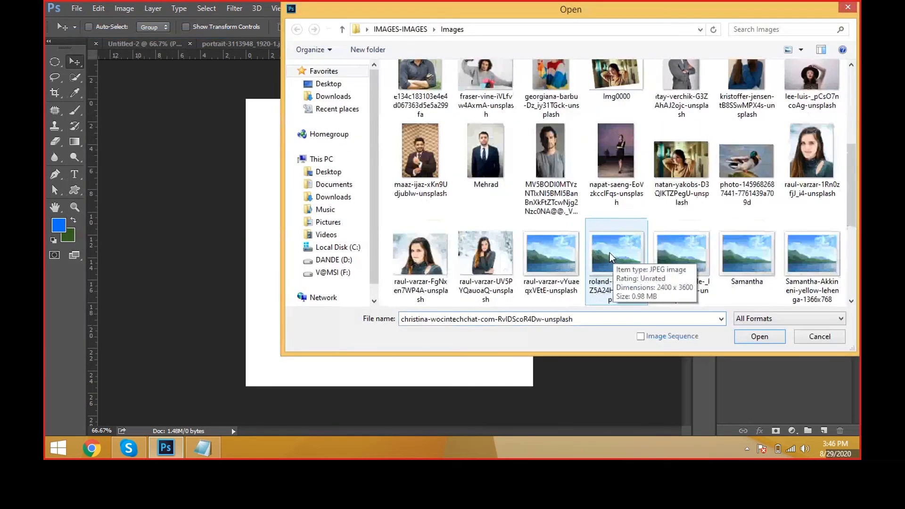
pyautogui.scroll(5, 609, 255)
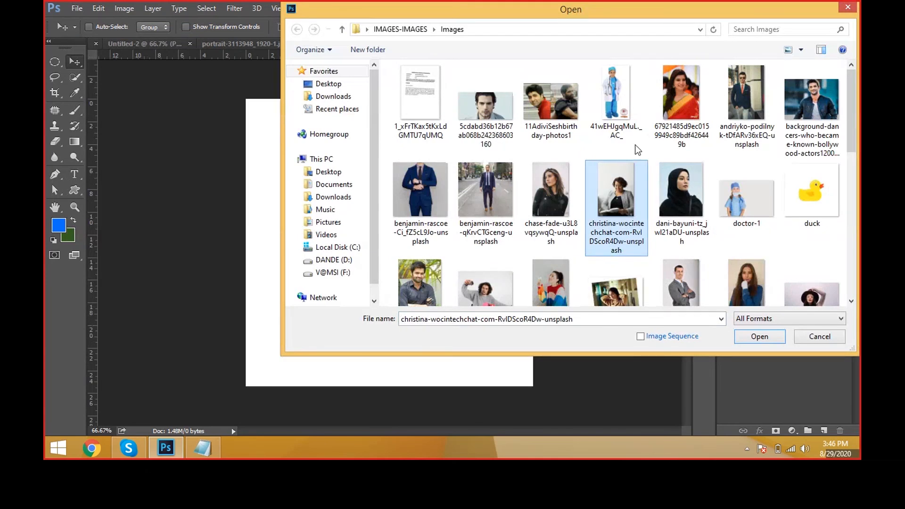
pyautogui.scroll(-2, 572, 198)
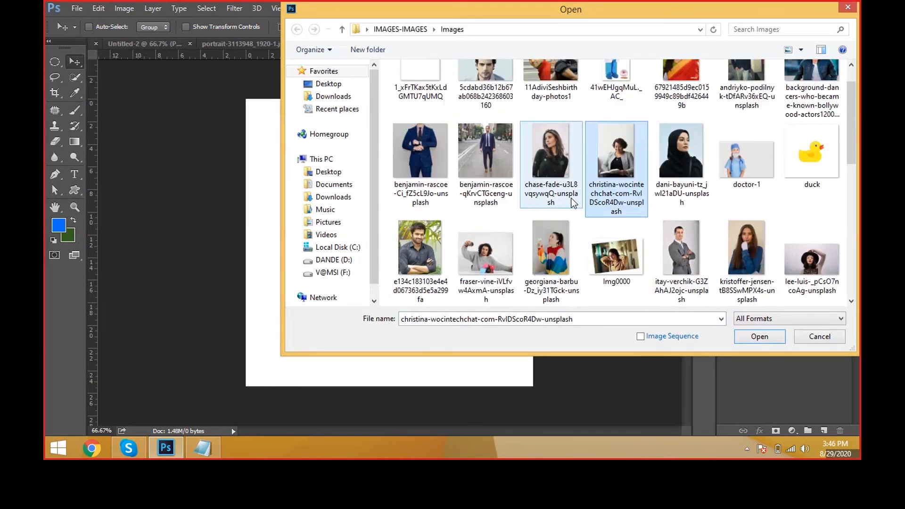
pyautogui.doubleClick(558, 253)
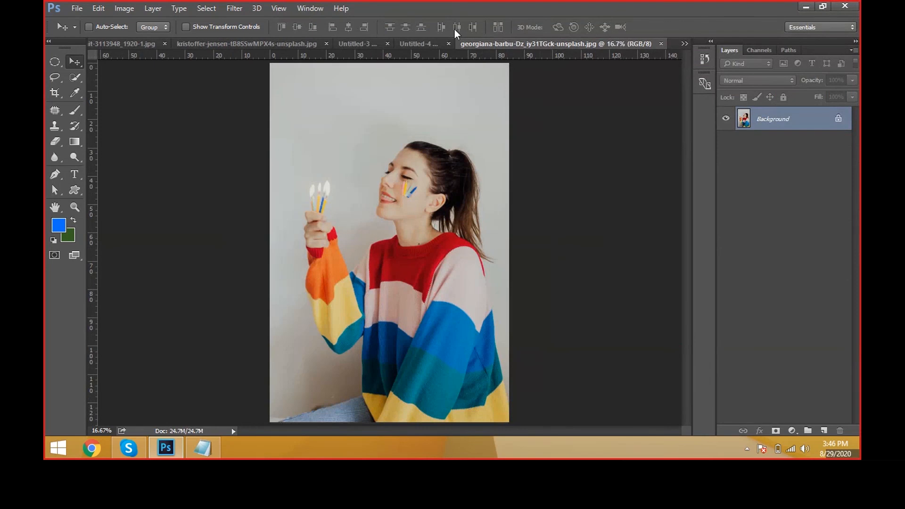
# Step: Draw a circular marquee selection about 10 cm wide in the upper-left part of the blank Untitled-4 canvas
pyautogui.click(421, 44)
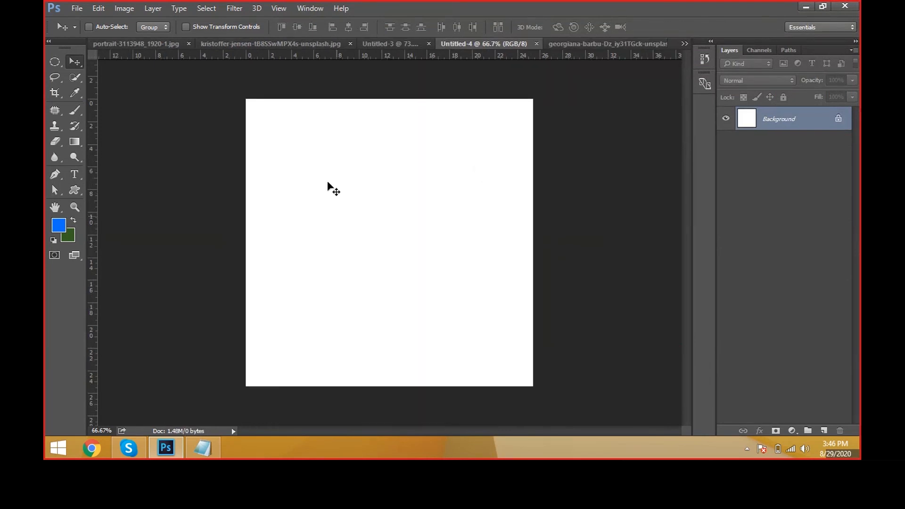
pyautogui.click(53, 58)
pyautogui.click(77, 69)
pyautogui.moveTo(285, 137); pyautogui.dragTo(397, 250)
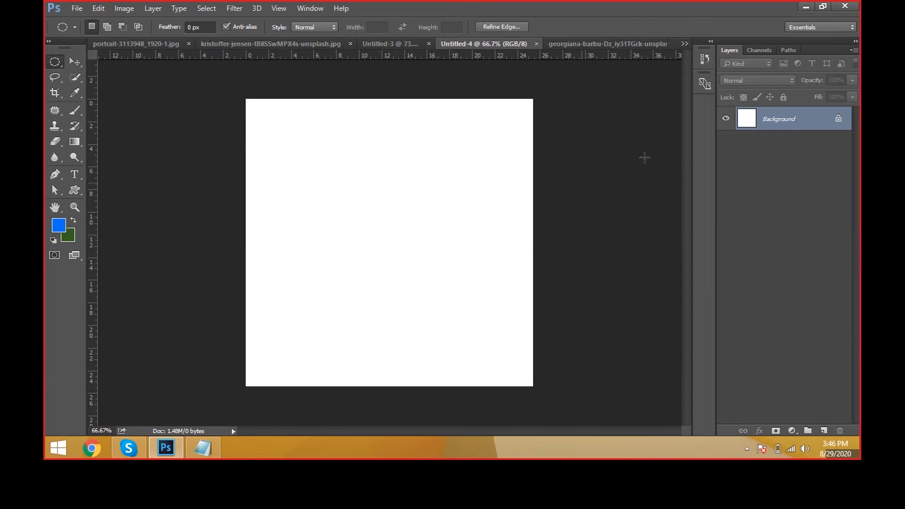
# Step: Compare the sweater photo with the circular selection in Untitled-4, using the Move tool
pyautogui.click(631, 44)
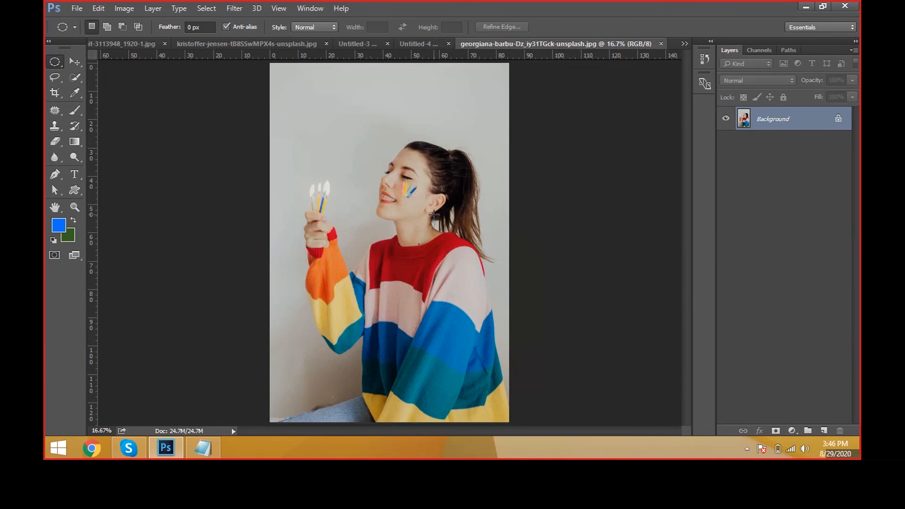
pyautogui.press('v')
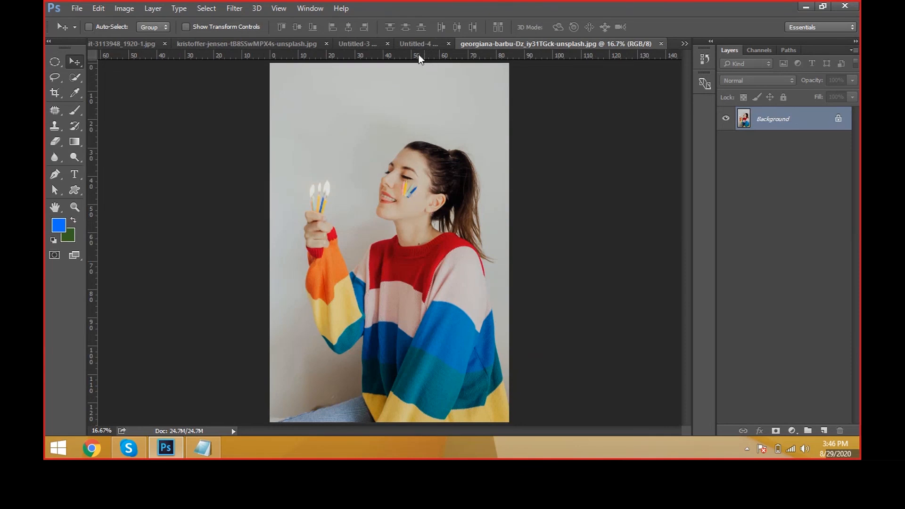
pyautogui.click(416, 45)
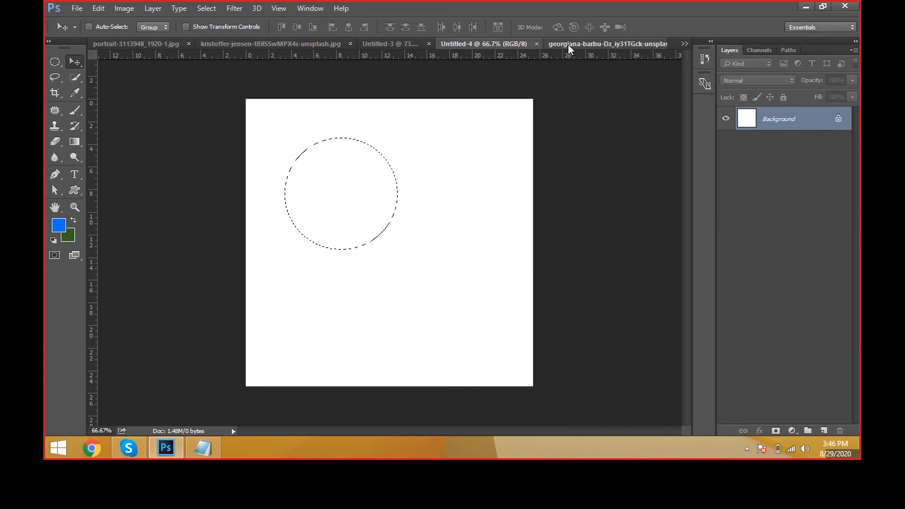
pyautogui.click(554, 47)
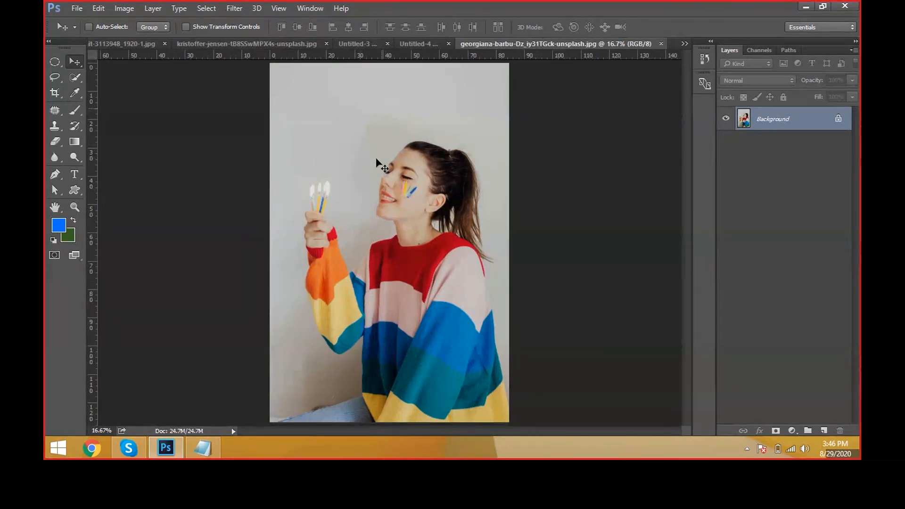
pyautogui.click(418, 45)
pyautogui.click(615, 45)
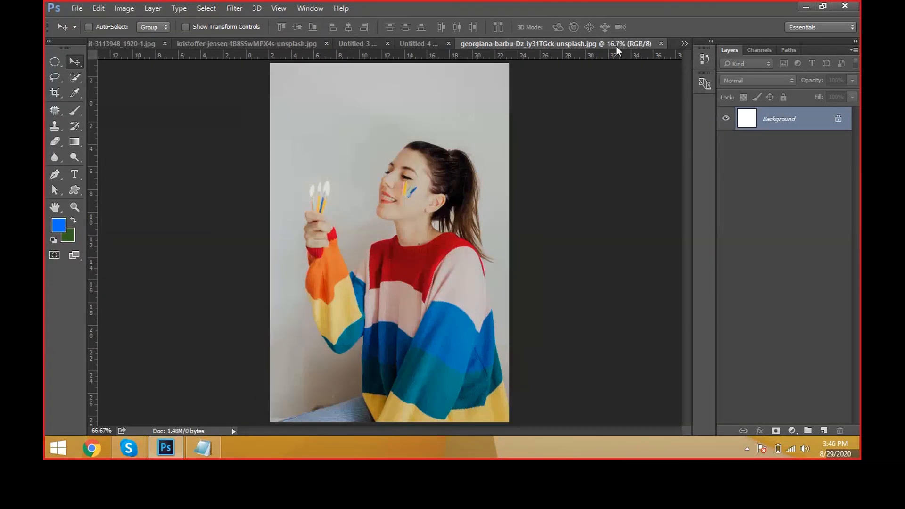
pyautogui.click(421, 45)
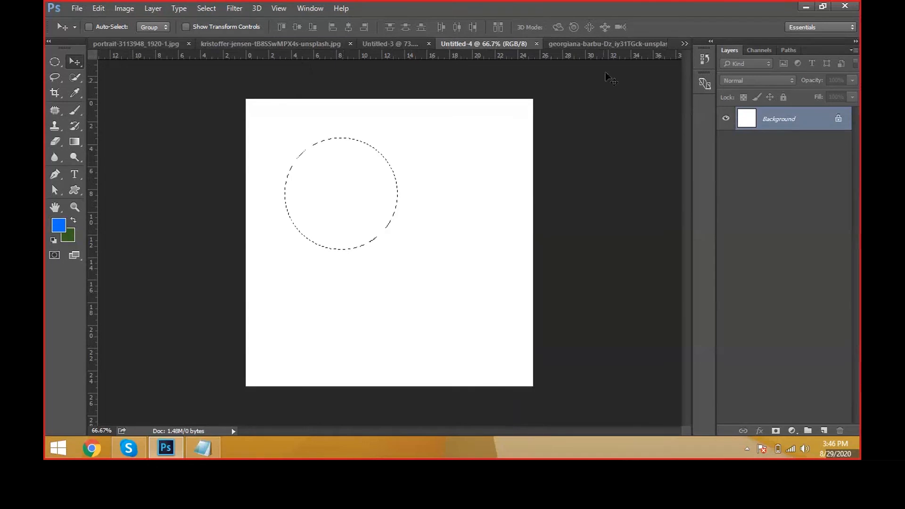
# Step: Copy the entire sweater photo and paste it into the circular selection in Untitled-4 as a masked layer
pyautogui.click(603, 43)
pyautogui.hotkey('ctrl', 'a')
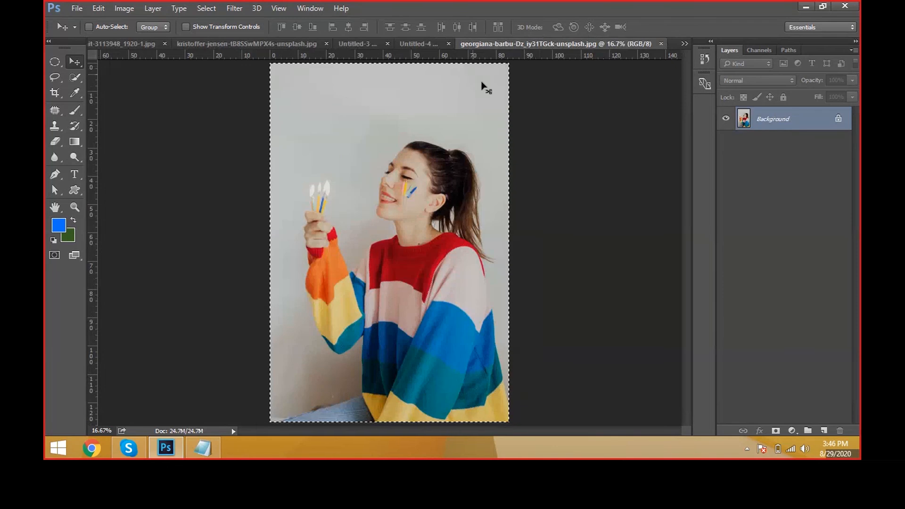
pyautogui.hotkey('ctrl', 'c')
pyautogui.click(415, 45)
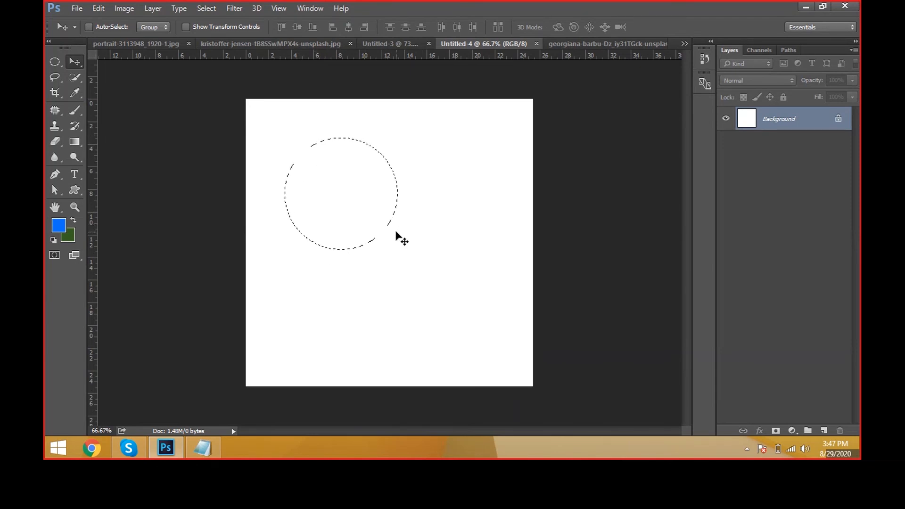
pyautogui.press('ctrl')
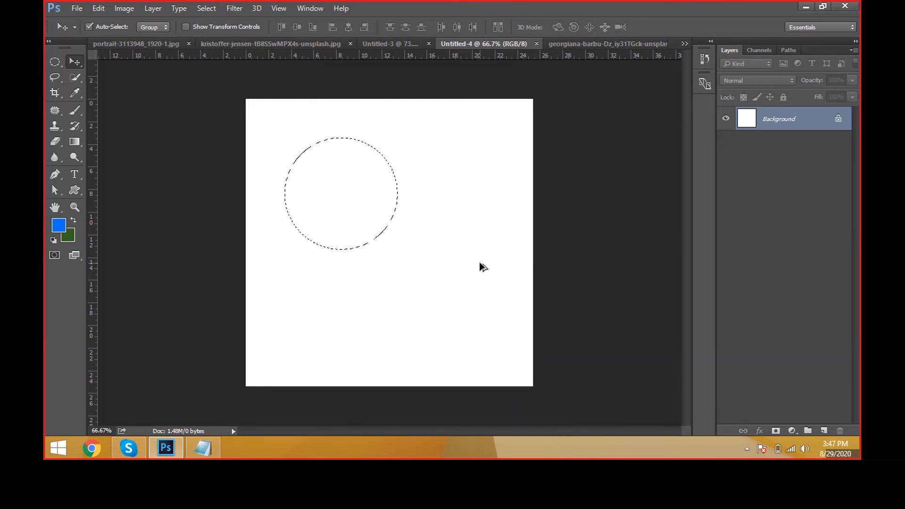
pyautogui.hotkey('ctrl', 'alt', 'shift', 'v')
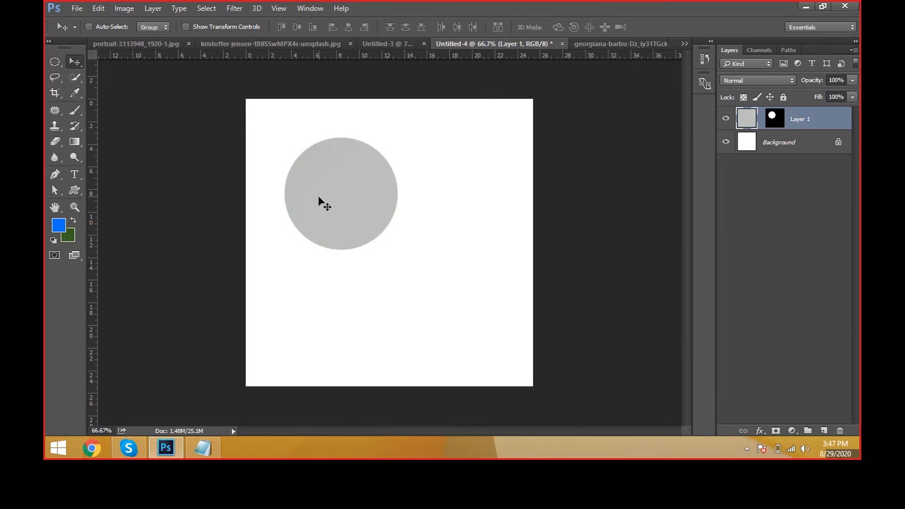
# Step: Scale the pasted photo down to about 13.8% and position it so the woman fits inside the circle
pyautogui.press('ctrl')
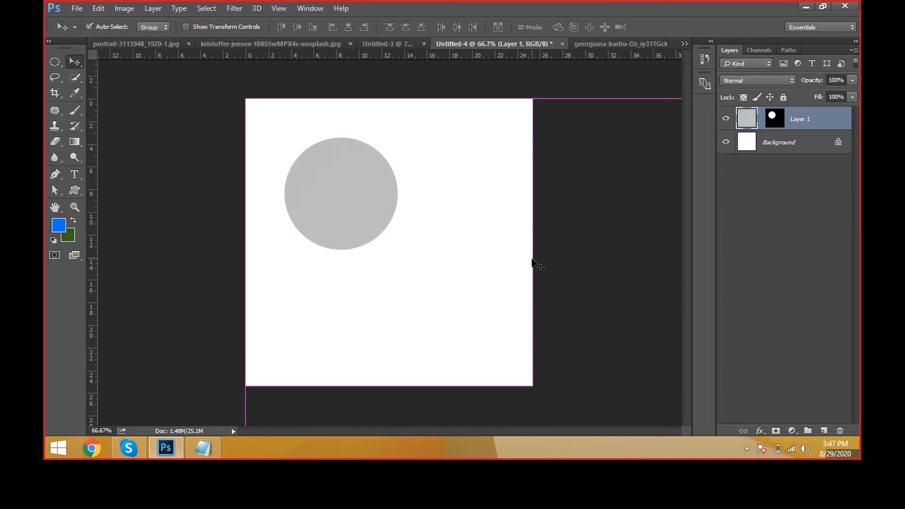
pyautogui.hotkey('ctrl', 't')
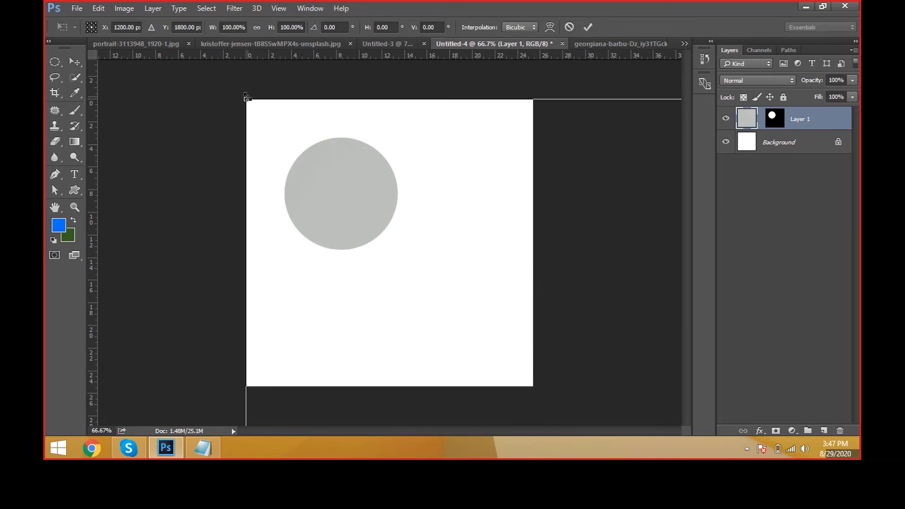
pyautogui.moveTo(248, 96); pyautogui.dragTo(511, 323)
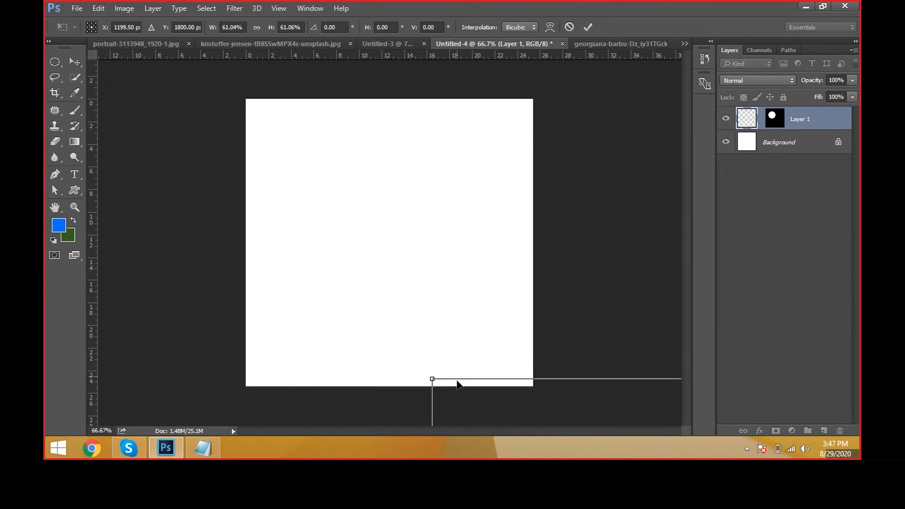
pyautogui.moveTo(457, 384); pyautogui.dragTo(509, 341)
pyautogui.moveTo(490, 410); pyautogui.dragTo(297, 93)
pyautogui.moveTo(412, 81); pyautogui.dragTo(401, 248)
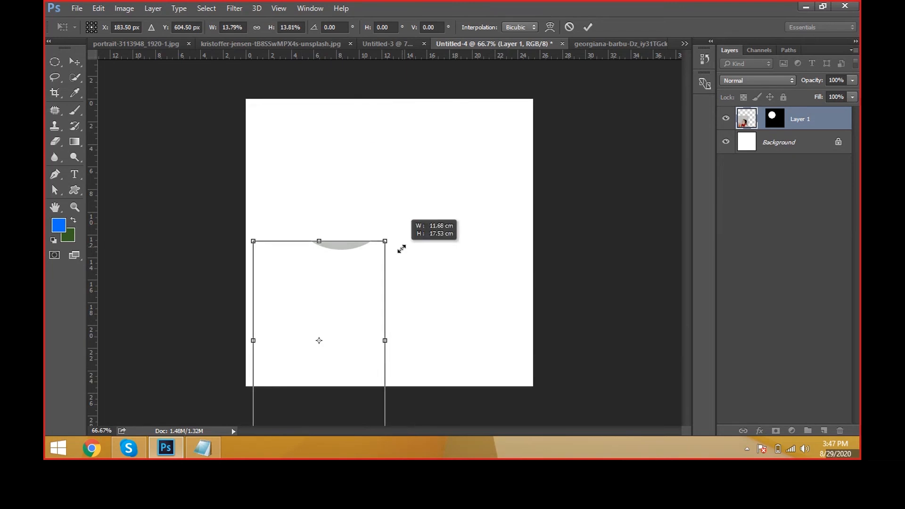
pyautogui.moveTo(342, 265); pyautogui.dragTo(354, 132)
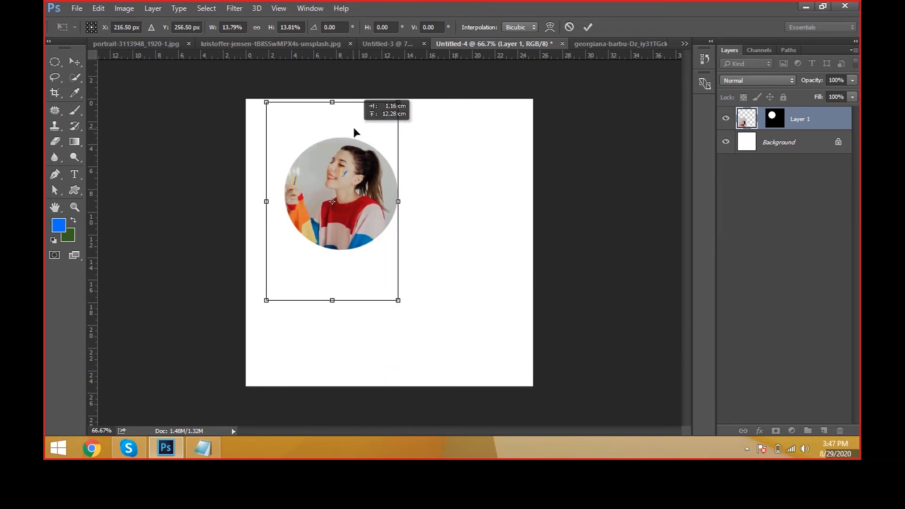
pyautogui.press('Return')
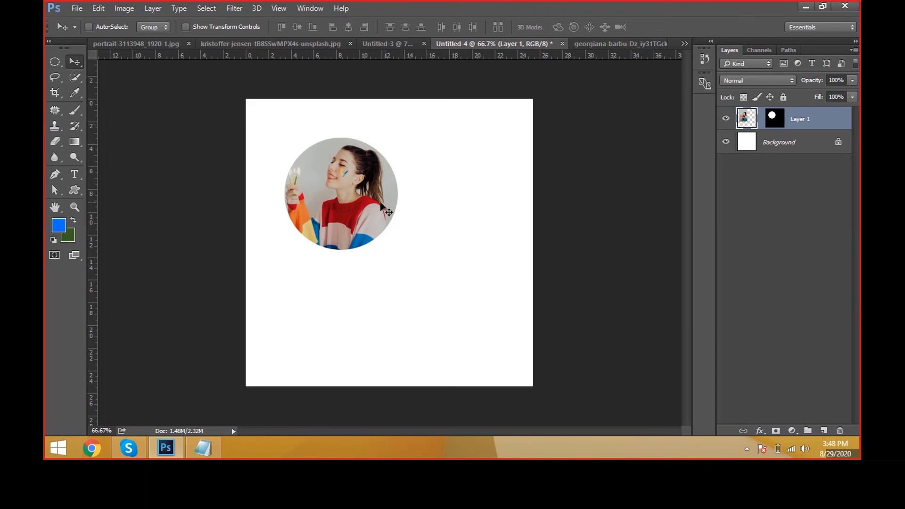
# Step: Shift the photo within its circular mask, and move the mask alone slightly up and to the left
pyautogui.moveTo(362, 194); pyautogui.dragTo(397, 198)
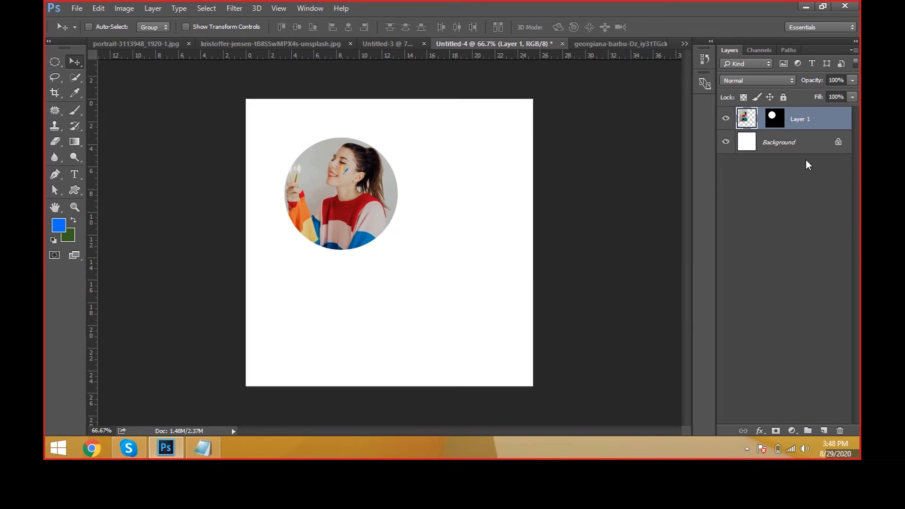
pyautogui.click(780, 120)
pyautogui.moveTo(550, 219)
pyautogui.mouseDown()
pyautogui.moveTo(517, 214)
pyautogui.moveTo(568, 217)
pyautogui.moveTo(560, 218)
pyautogui.mouseUp()
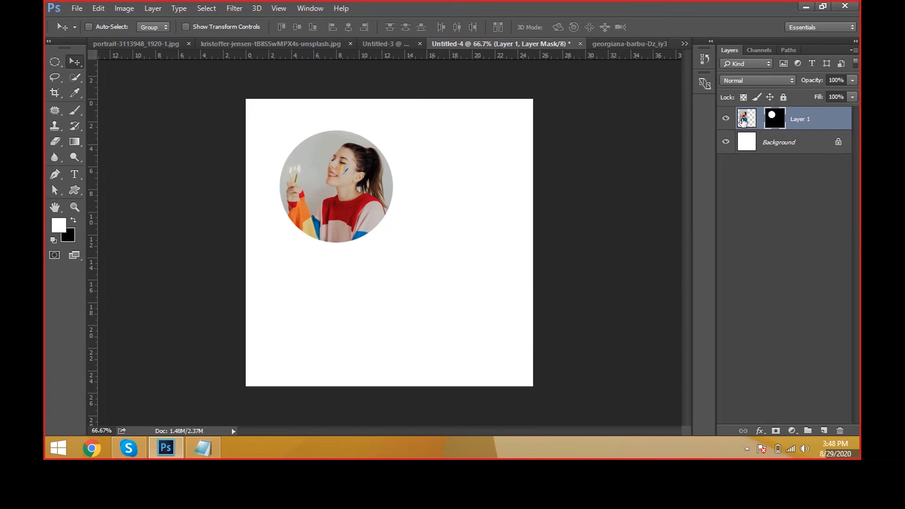
# Step: Try transforming the photo and its unlinked circular mask separately, and undo the mask's slight size reduction
pyautogui.click(743, 122)
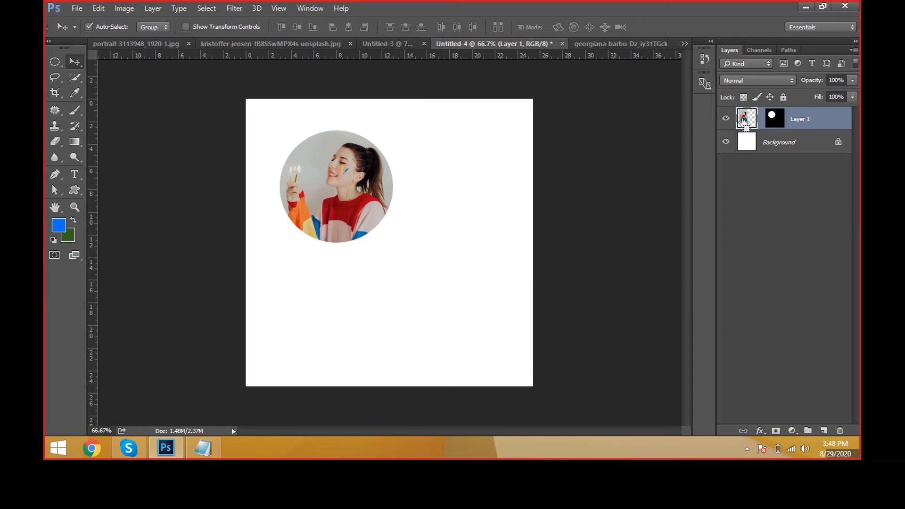
pyautogui.hotkey('ctrl', 't')
pyautogui.moveTo(399, 100); pyautogui.dragTo(400, 100)
pyautogui.press('Return')
pyautogui.click(775, 118)
pyautogui.hotkey('ctrl', 't')
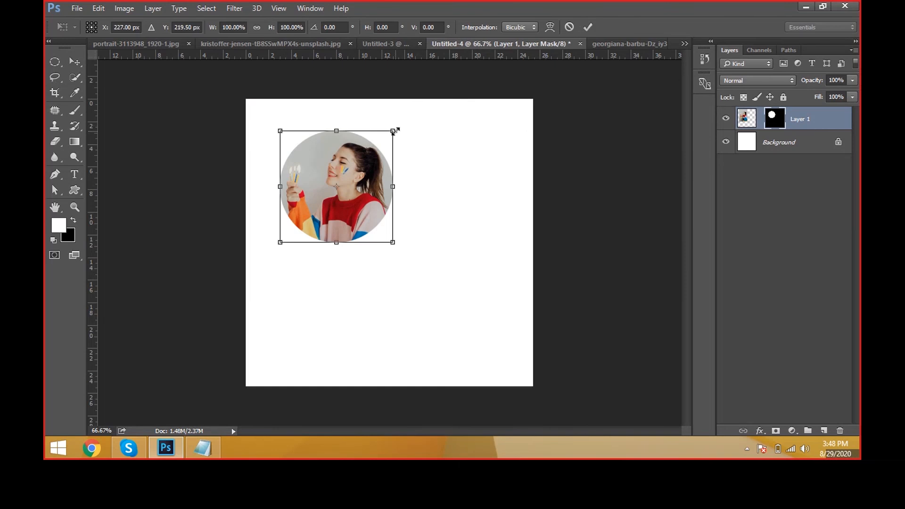
pyautogui.moveTo(395, 132); pyautogui.dragTo(386, 137)
pyautogui.hotkey('ctrl', 'z')
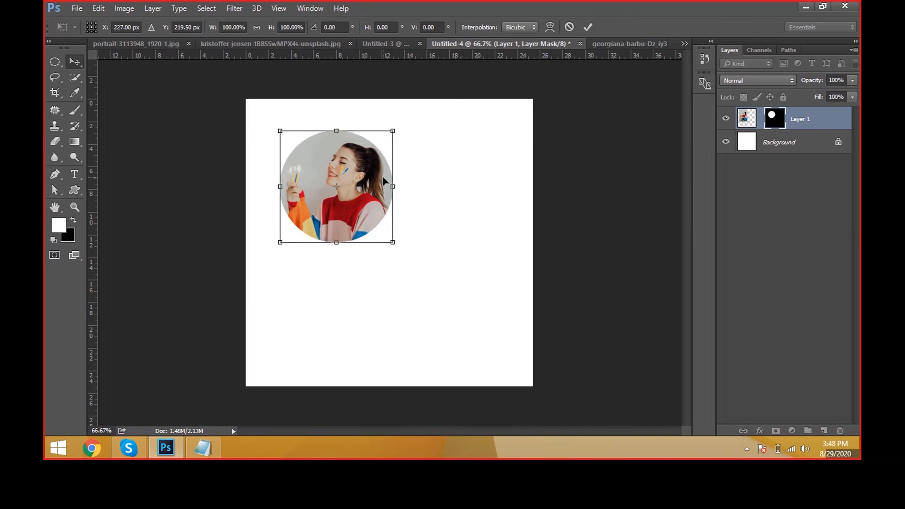
pyautogui.press('Return')
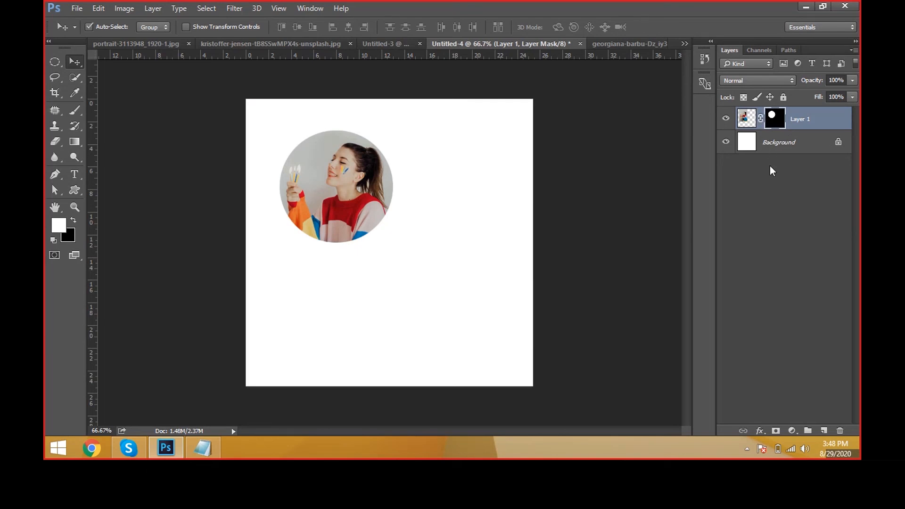
# Step: Try scaling the linked photo and mask together to about 29%, undo it, and try a slight reduction to about 98%
pyautogui.hotkey('ctrl', 't')
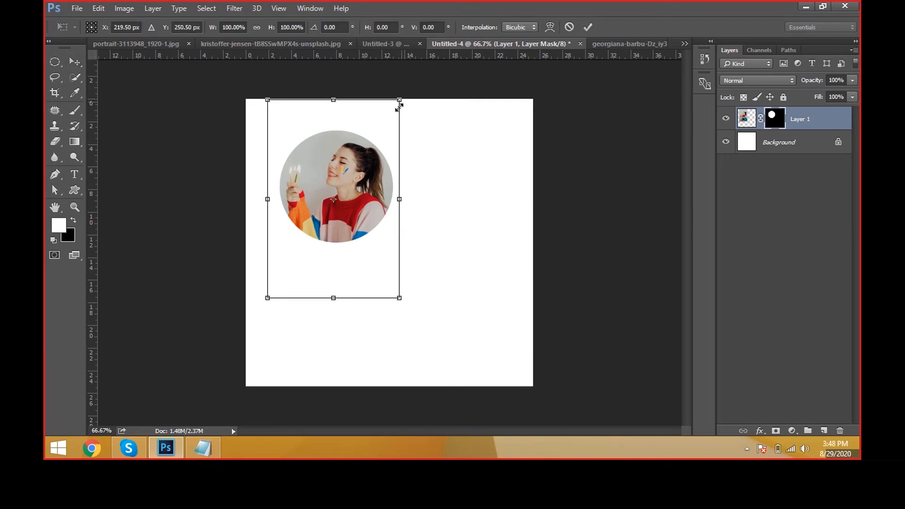
pyautogui.moveTo(398, 106); pyautogui.dragTo(354, 171)
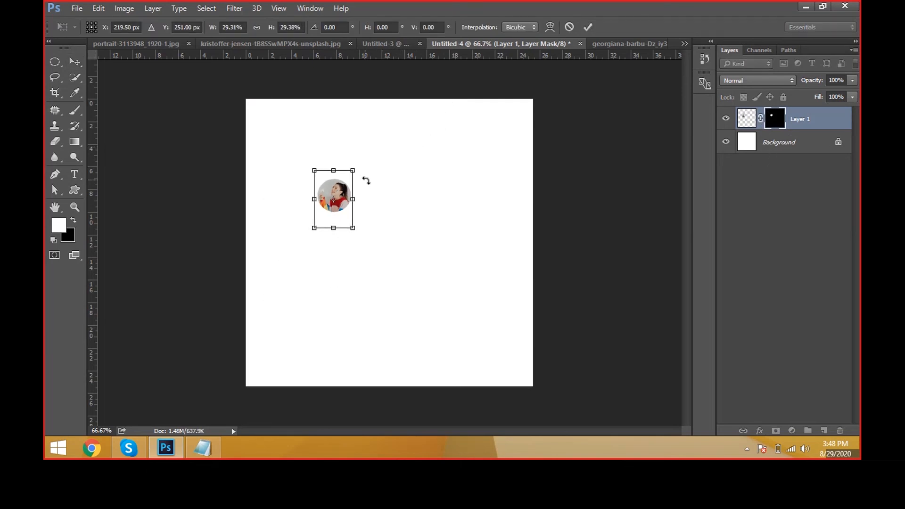
pyautogui.press('Return')
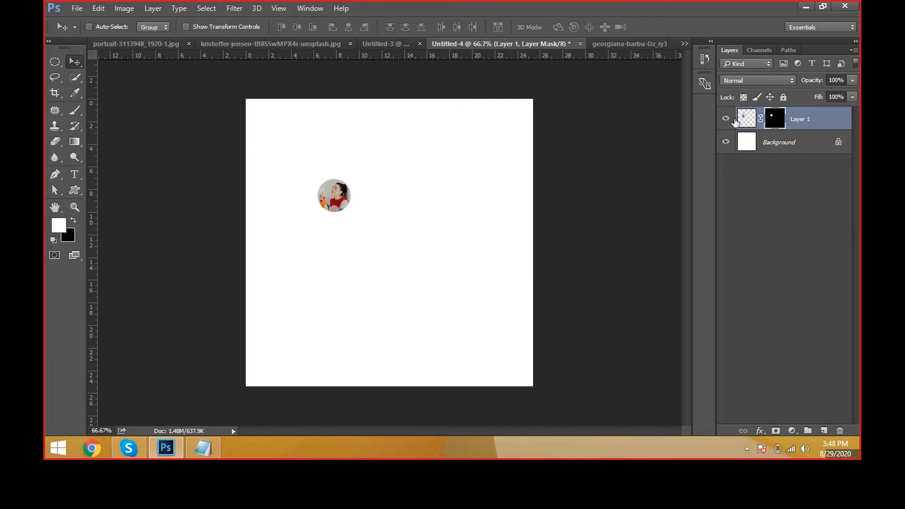
pyautogui.hotkey('ctrl', 'z')
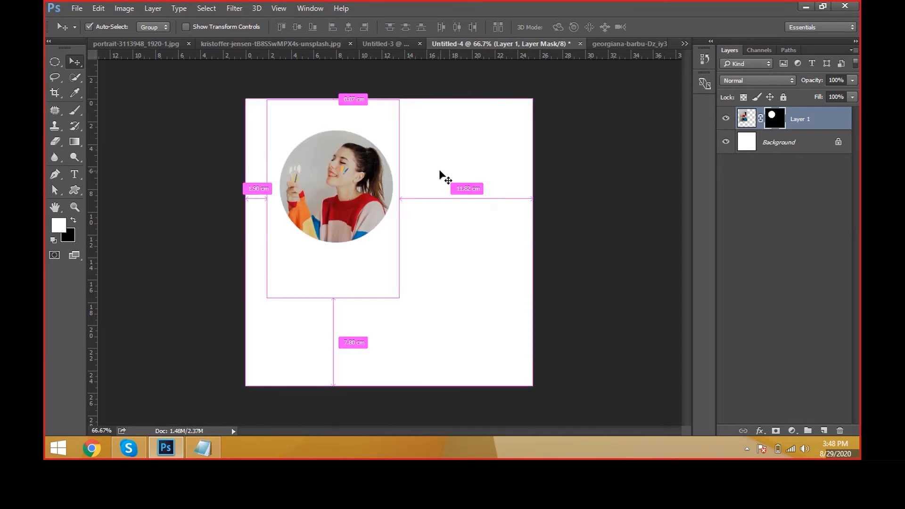
pyautogui.hotkey('ctrl', 't')
pyautogui.moveTo(400, 98)
pyautogui.mouseDown()
pyautogui.moveTo(415, 97)
pyautogui.moveTo(399, 100)
pyautogui.mouseUp()
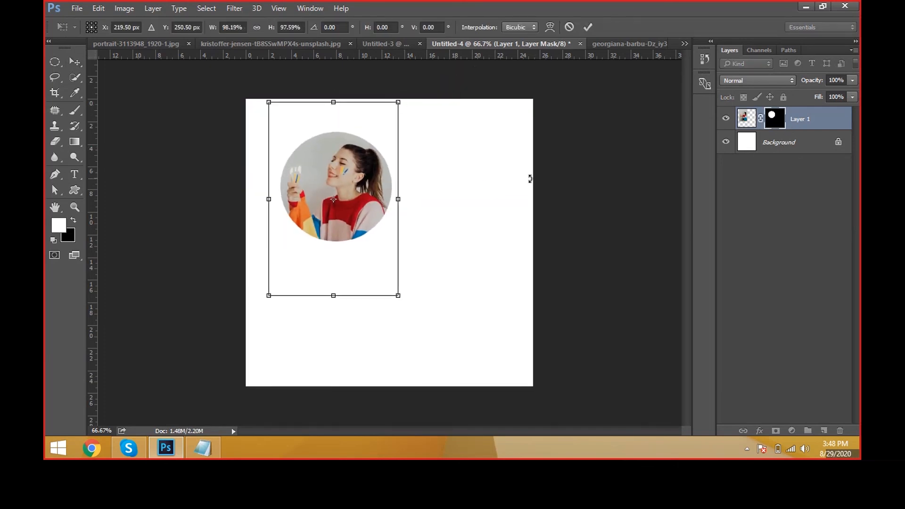
pyautogui.press('Return')
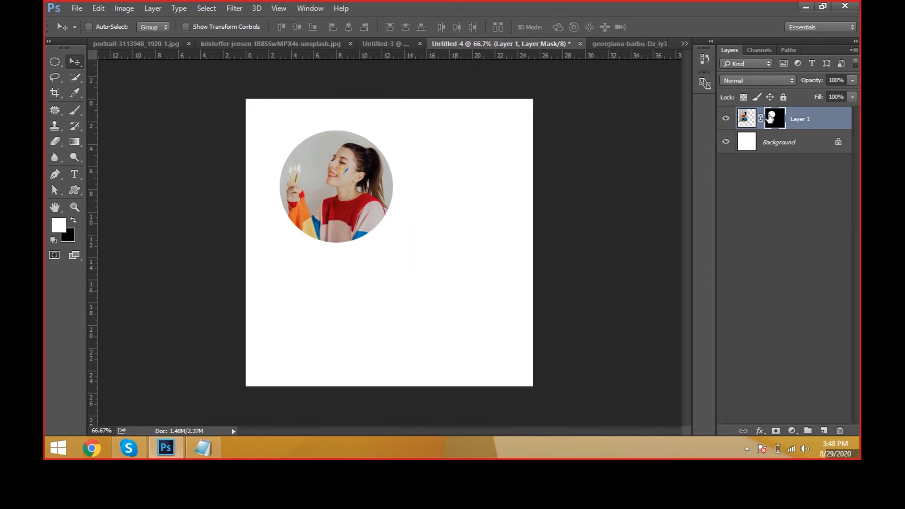
# Step: Delete the circular layer mask from Layer 1 and undo the deletion
pyautogui.rightClick(771, 116)
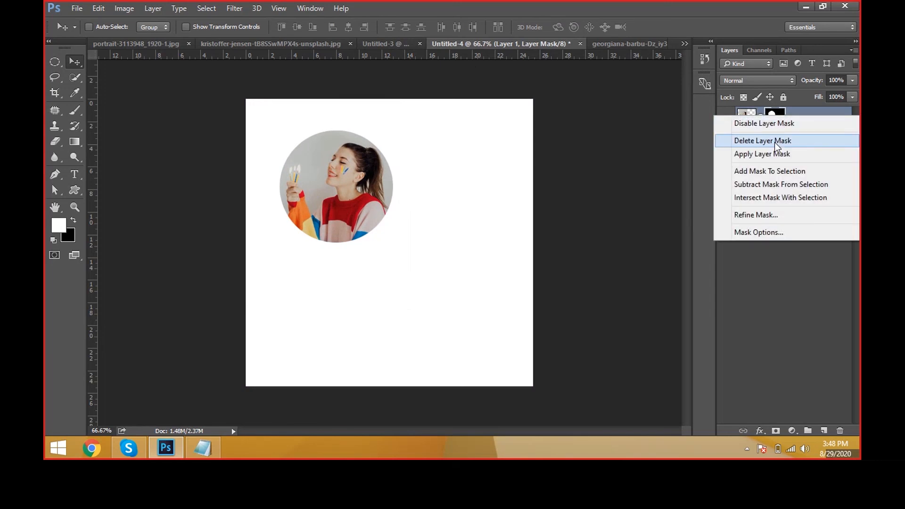
pyautogui.click(775, 143)
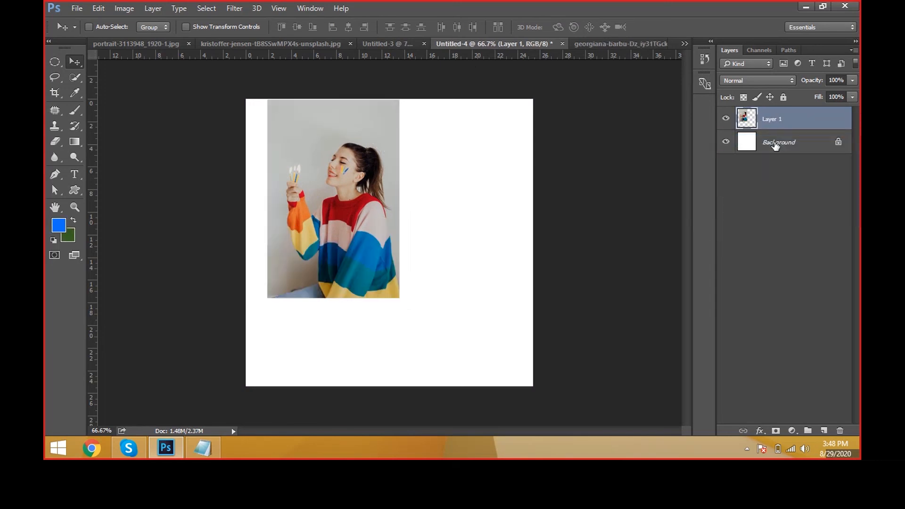
pyautogui.hotkey('ctrl', 'z')
# Step: Disable the layer mask, move the full photo down and to the right, and re-enable the mask
pyautogui.rightClick(773, 115)
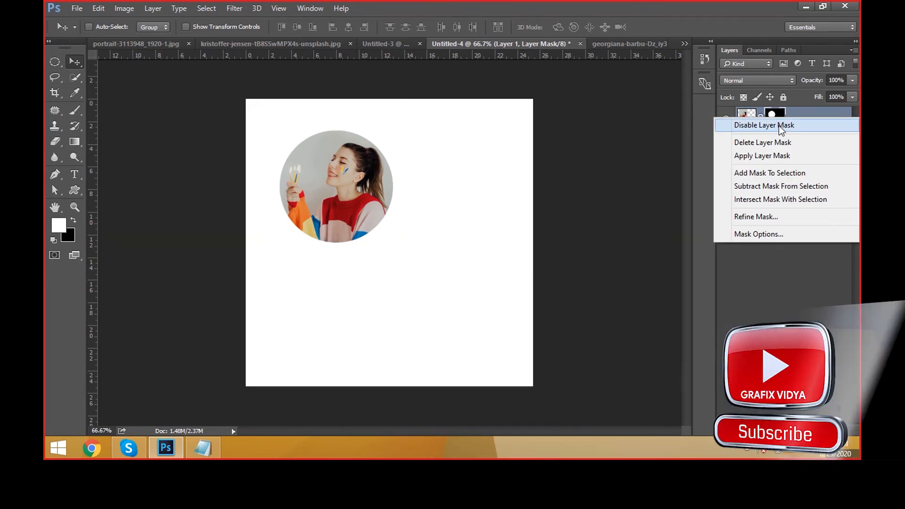
pyautogui.click(778, 125)
pyautogui.moveTo(358, 230); pyautogui.dragTo(390, 257)
pyautogui.rightClick(774, 121)
pyautogui.click(782, 128)
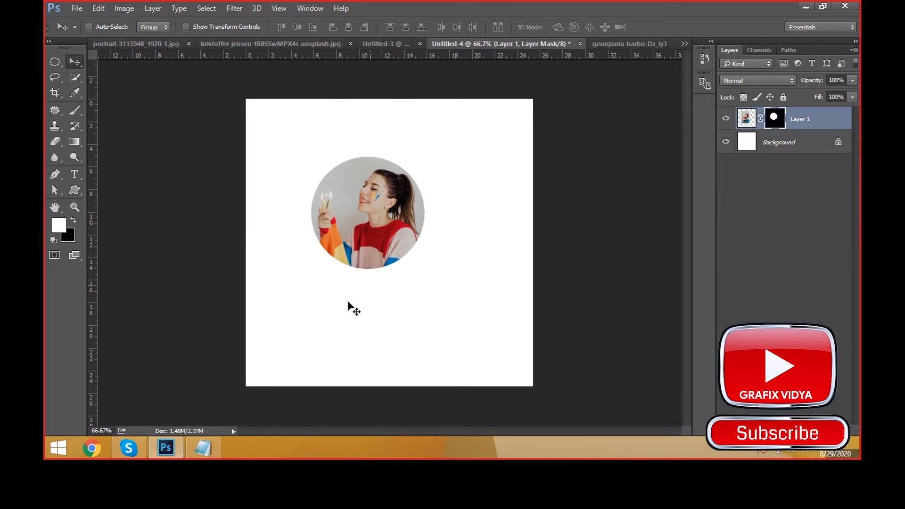
# Step: Move the masked circular photo into the upper-left area of the canvas, leaving its layer mask unapplied
pyautogui.rightClick(775, 119)
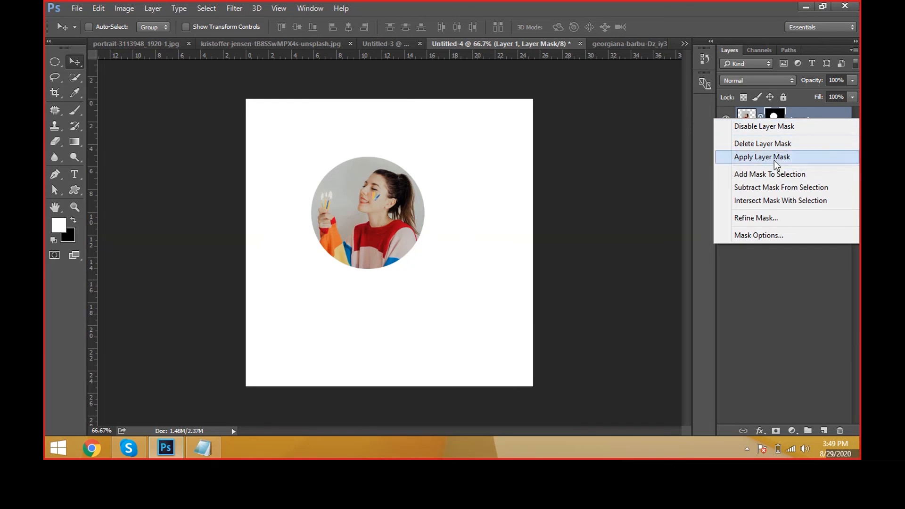
pyautogui.click(366, 201)
pyautogui.moveTo(373, 219); pyautogui.dragTo(322, 174)
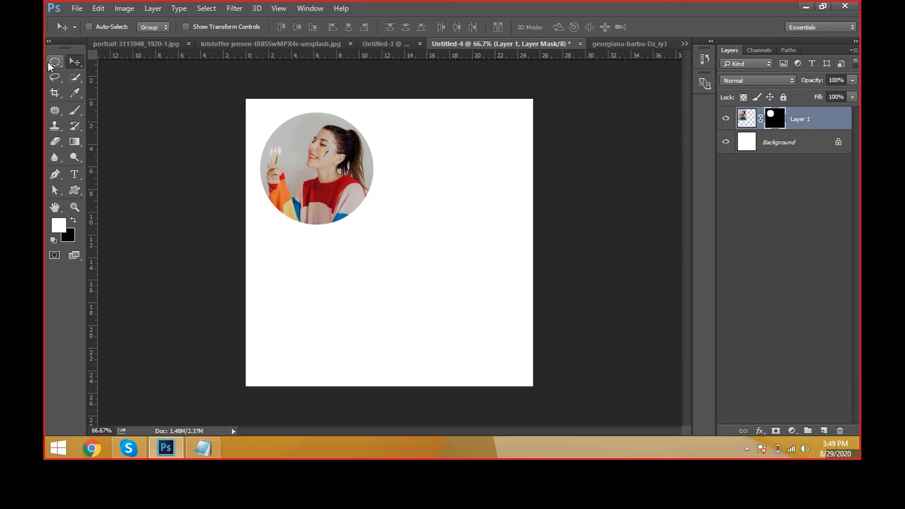
# Step: Draw an irregular freehand Lasso selection below the circular photo, and check the sweater photo in its own document
pyautogui.moveTo(49, 61); pyautogui.dragTo(73, 74)
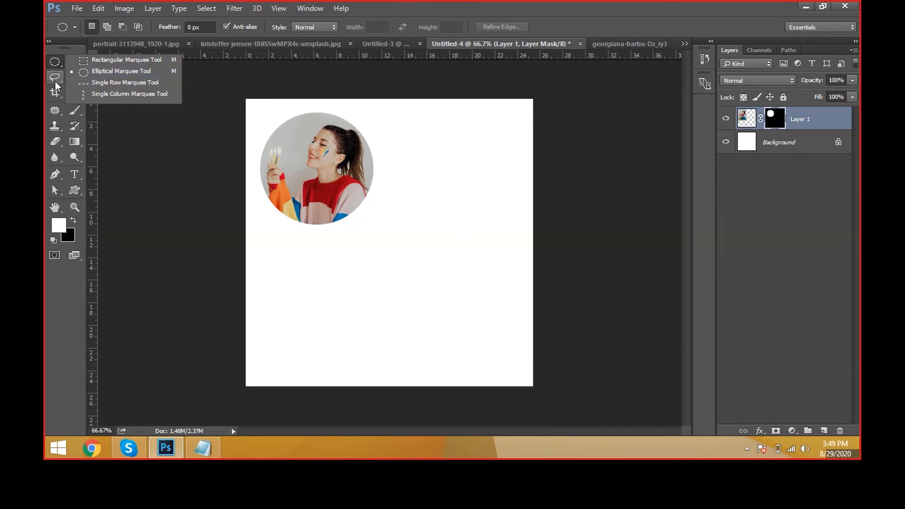
pyautogui.rightClick(54, 79)
pyautogui.click(94, 76)
pyautogui.moveTo(285, 337)
pyautogui.mouseDown()
pyautogui.moveTo(335, 281)
pyautogui.moveTo(333, 254)
pyautogui.moveTo(378, 254)
pyautogui.moveTo(415, 234)
pyautogui.moveTo(466, 267)
pyautogui.moveTo(469, 319)
pyautogui.moveTo(413, 346)
pyautogui.moveTo(361, 365)
pyautogui.moveTo(298, 367)
pyautogui.moveTo(283, 335)
pyautogui.mouseUp()
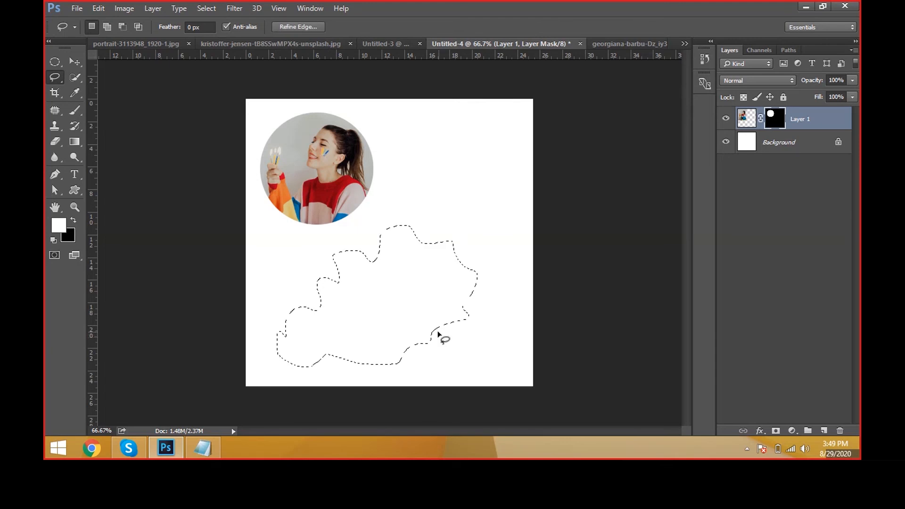
pyautogui.press('v')
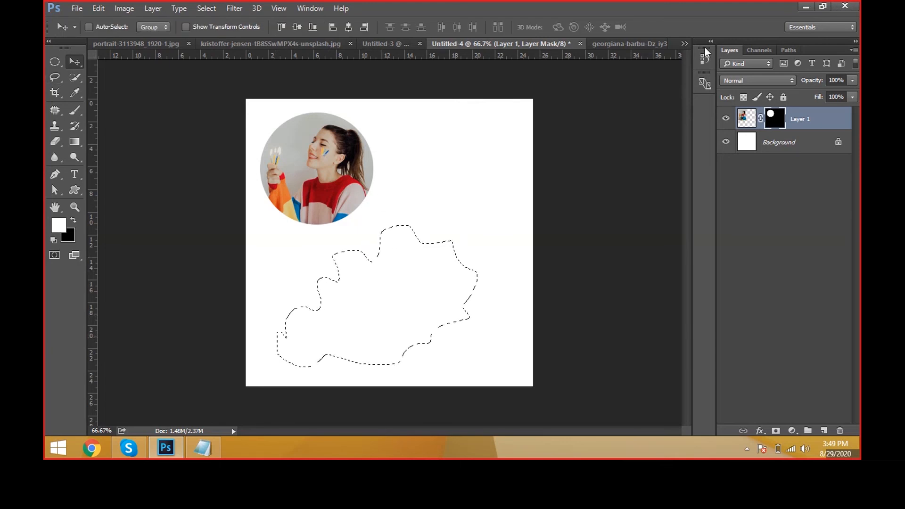
pyautogui.click(645, 45)
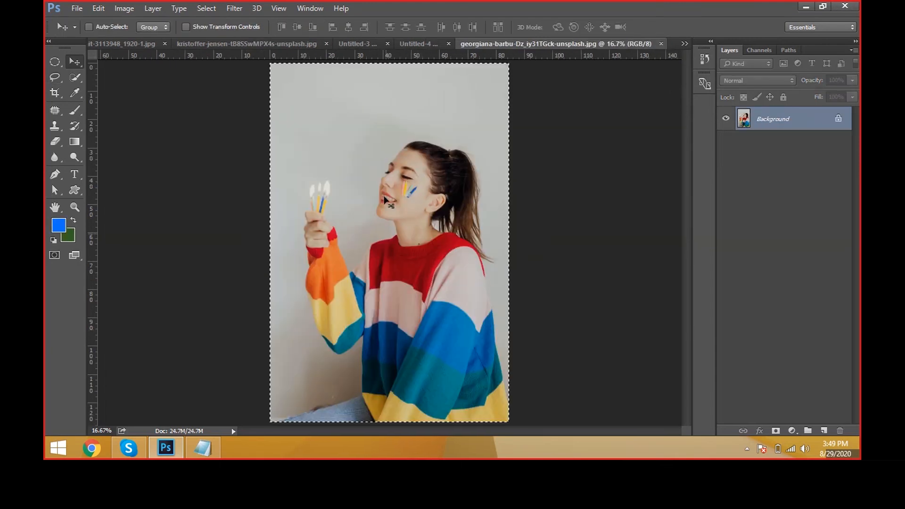
pyautogui.click(427, 44)
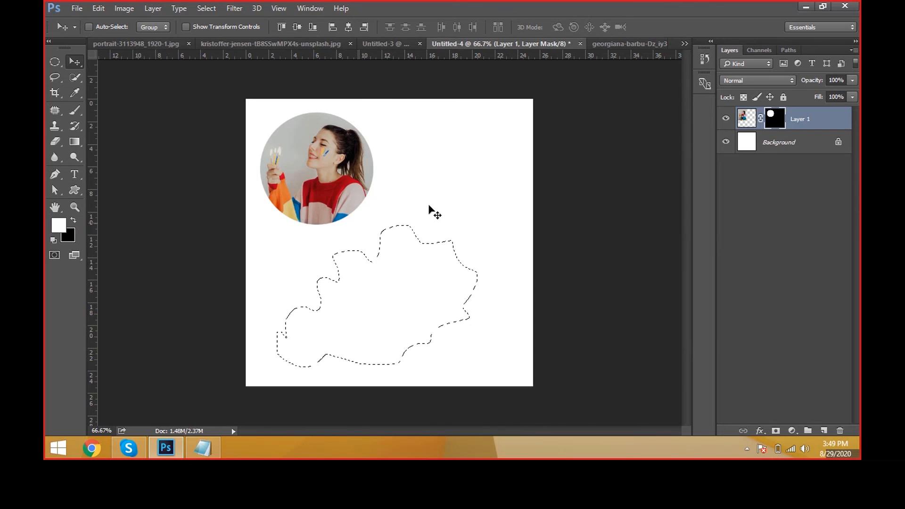
# Step: Fill the freehand selection with the blue foreground colour on a new layer named Shape, and move the deselected shape slightly right
pyautogui.hotkey('ctrl', 'shift', 'n')
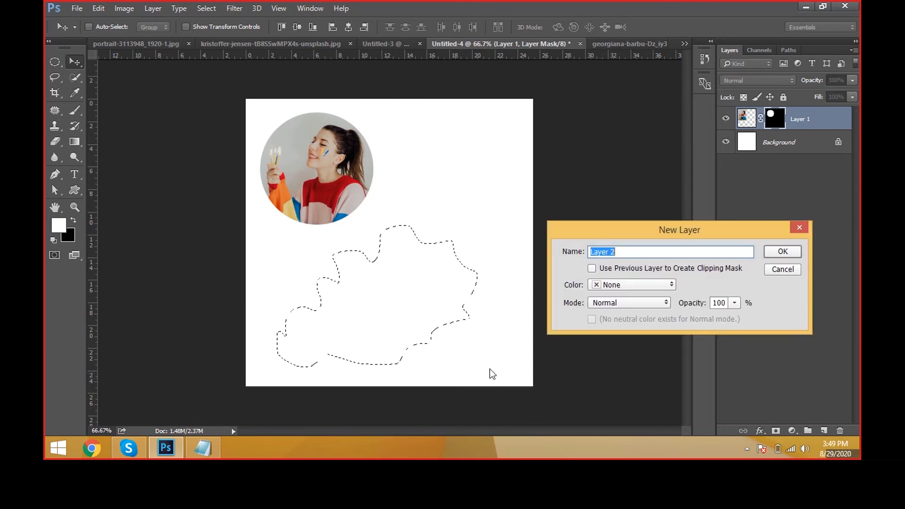
pyautogui.write('Shape')
pyautogui.press('Return')
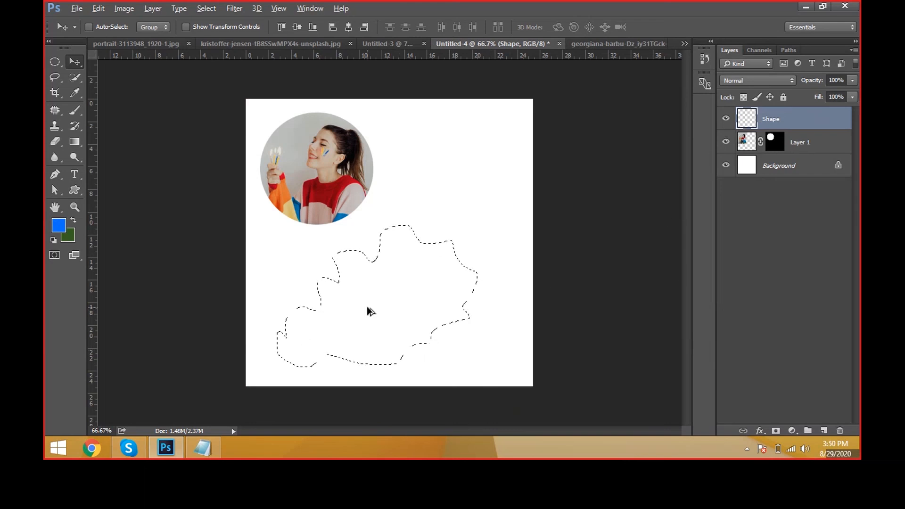
pyautogui.hotkey('alt', 'BackSpace')
pyautogui.hotkey('ctrl', 'd')
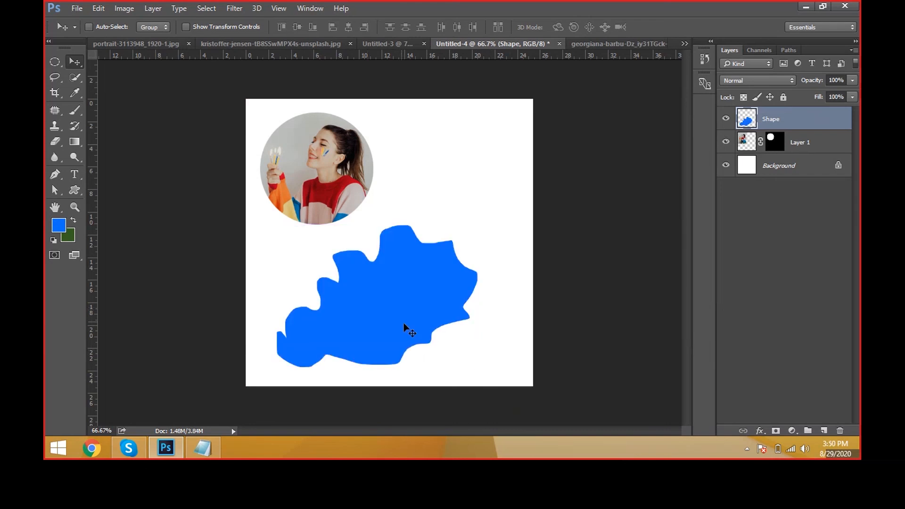
pyautogui.moveTo(424, 318); pyautogui.dragTo(462, 316)
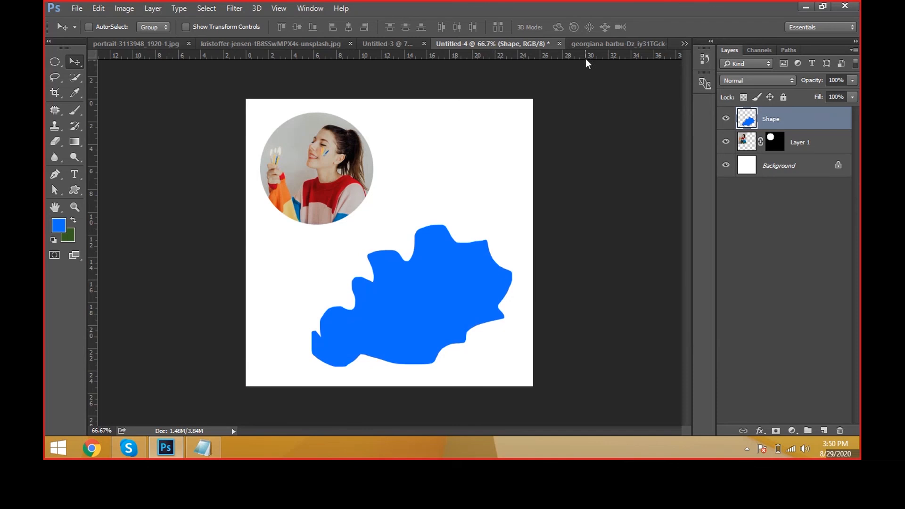
# Step: Copy the entire sweater photo and paste it into Untitled-4 above the Shape layer
pyautogui.click(590, 43)
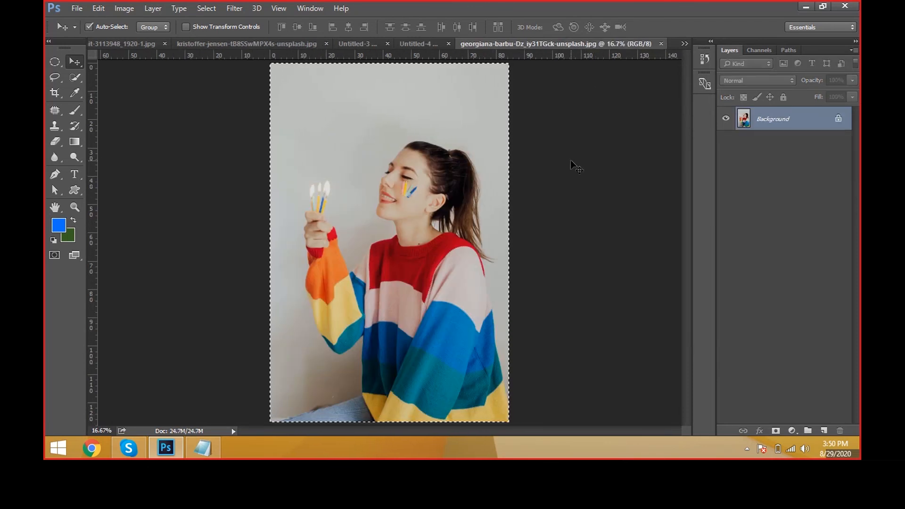
pyautogui.hotkey('ctrl', 'c')
pyautogui.click(414, 43)
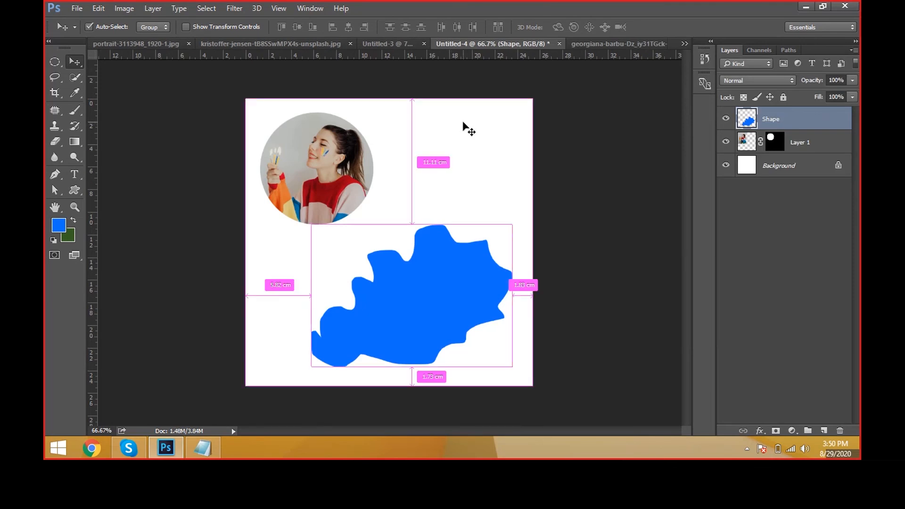
pyautogui.hotkey('ctrl', 'v')
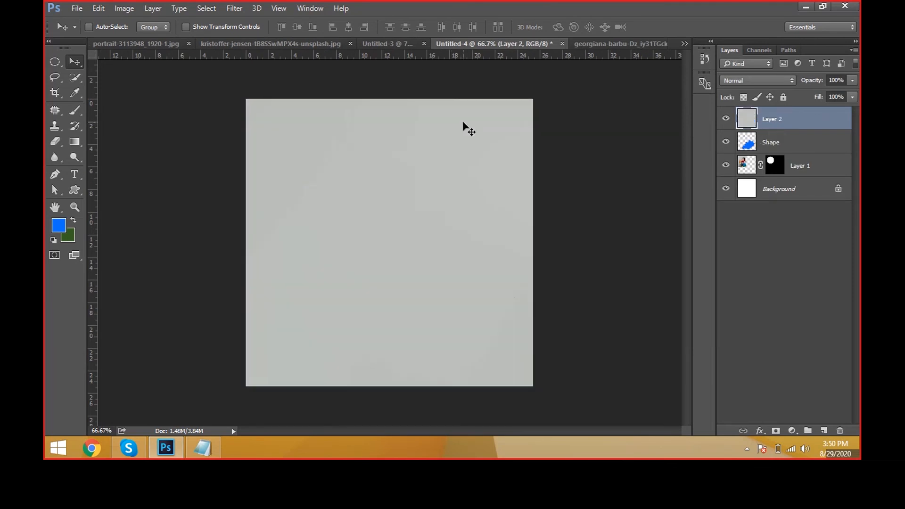
# Step: Scale the newly pasted photo down to about 23.6% and position it over the blue shape
pyautogui.hotkey('ctrl', 't')
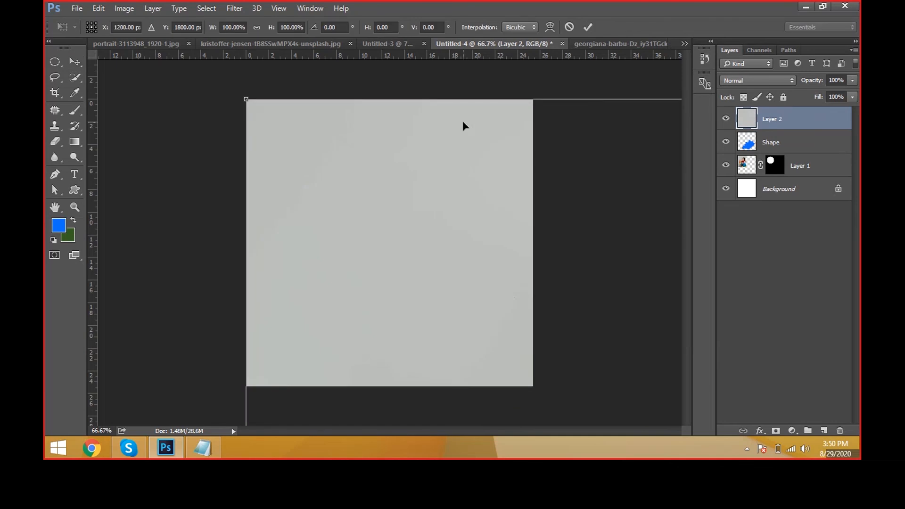
pyautogui.hotkey('ctrl', '-')
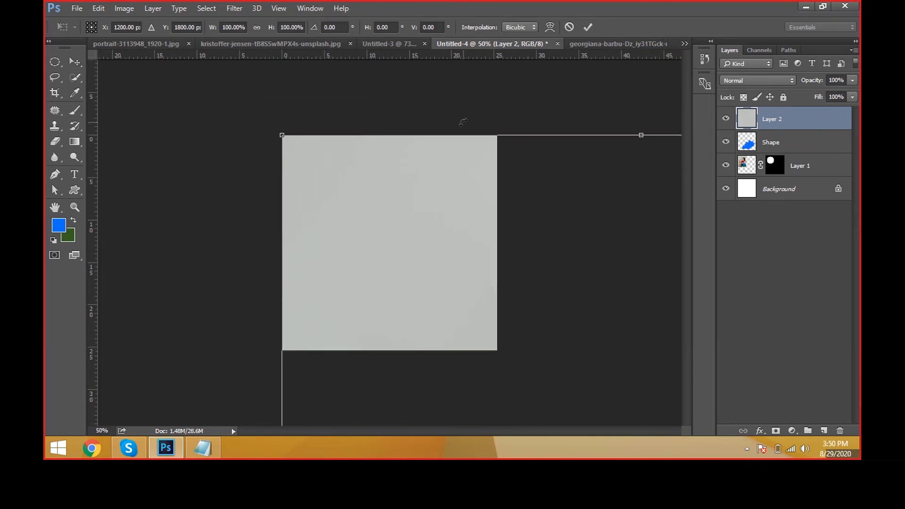
pyautogui.moveTo(279, 129); pyautogui.dragTo(387, 177)
pyautogui.moveTo(313, 135); pyautogui.dragTo(350, 192)
pyautogui.moveTo(388, 251); pyautogui.dragTo(377, 235)
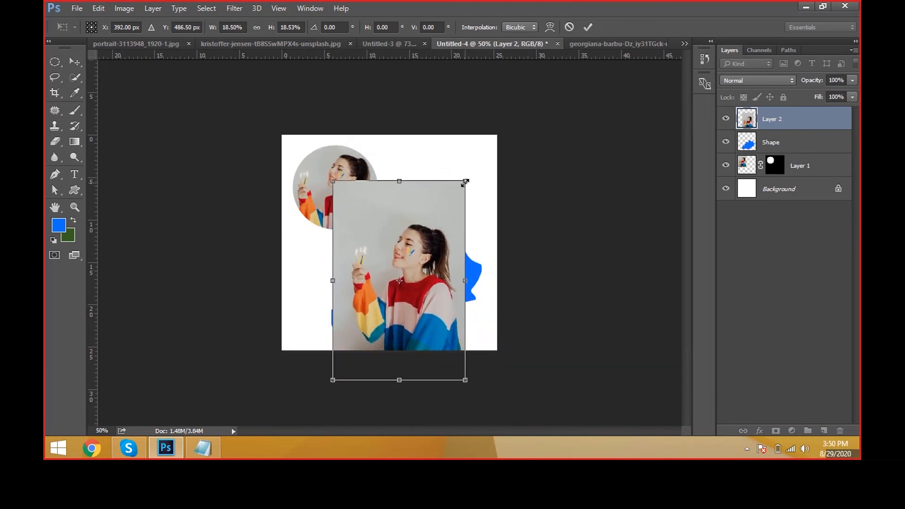
pyautogui.moveTo(465, 181); pyautogui.dragTo(483, 154)
pyautogui.press('Return')
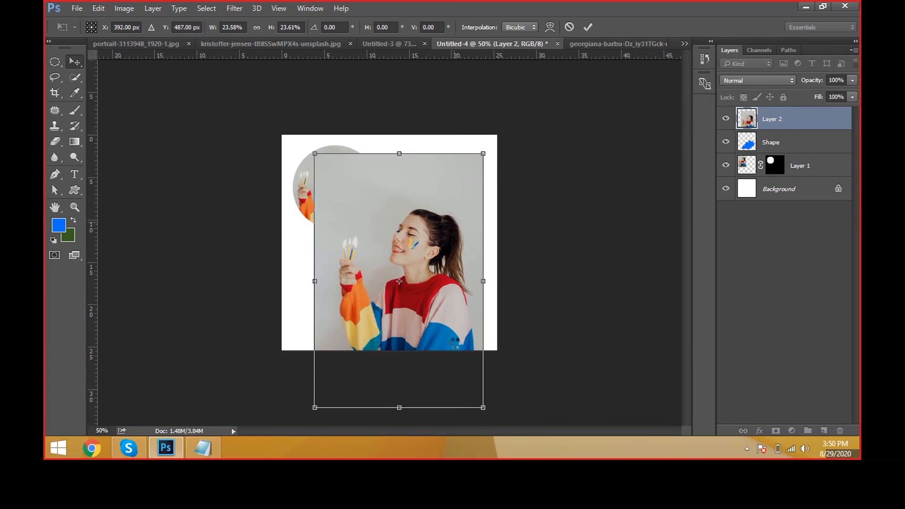
pyautogui.moveTo(443, 313); pyautogui.dragTo(444, 310)
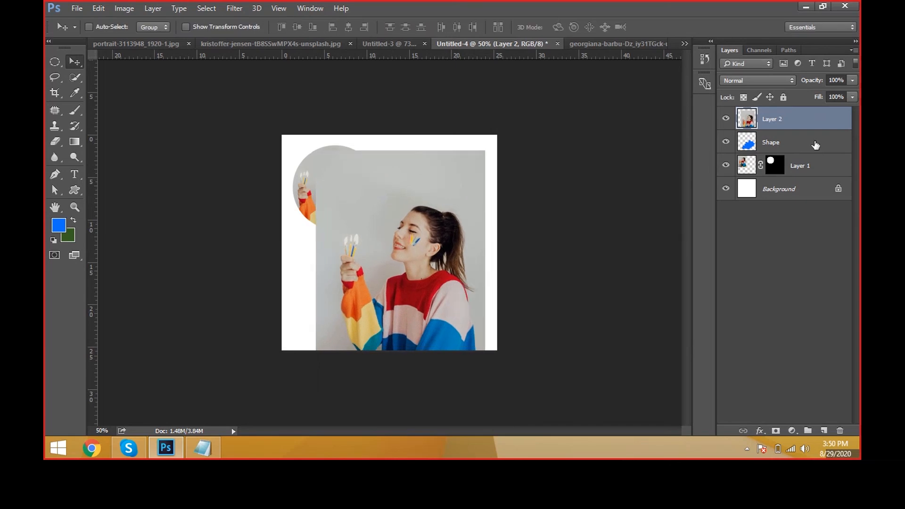
# Step: Clip the photo on Layer 2 to the Shape layer and move it down so the face shows inside the freehand shape
pyautogui.click(796, 146)
pyautogui.click(800, 124)
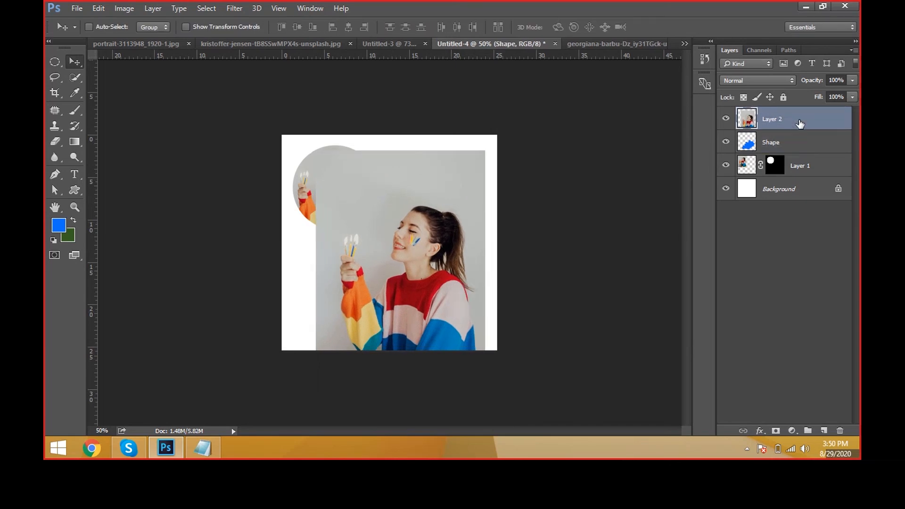
pyautogui.click(803, 143)
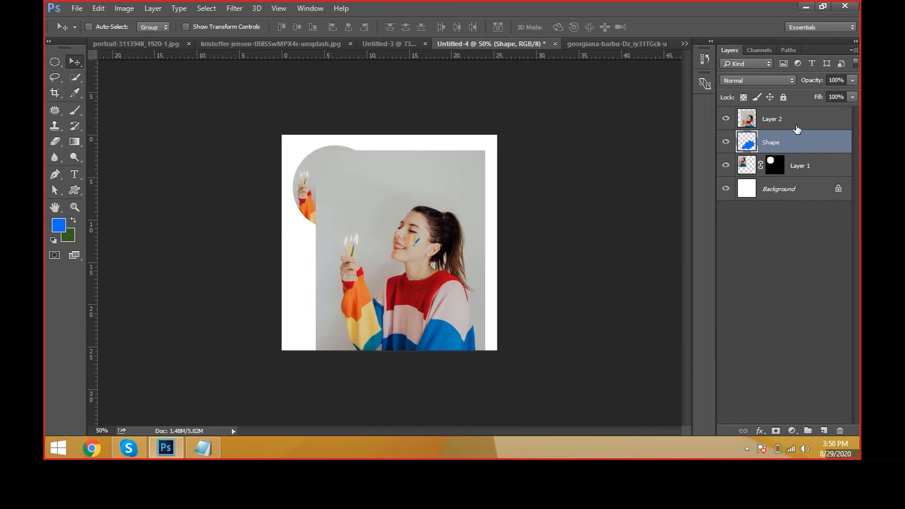
pyautogui.click(796, 128)
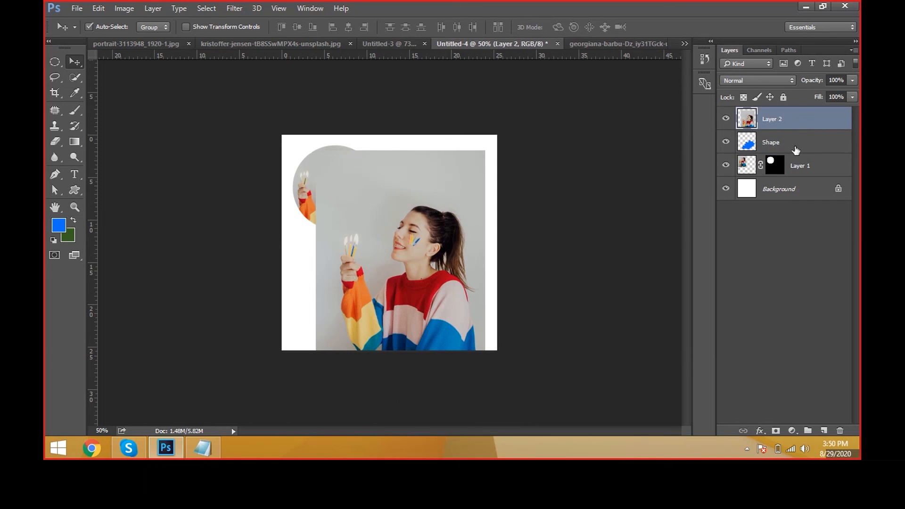
pyautogui.hotkey('ctrl', 'alt', 'g')
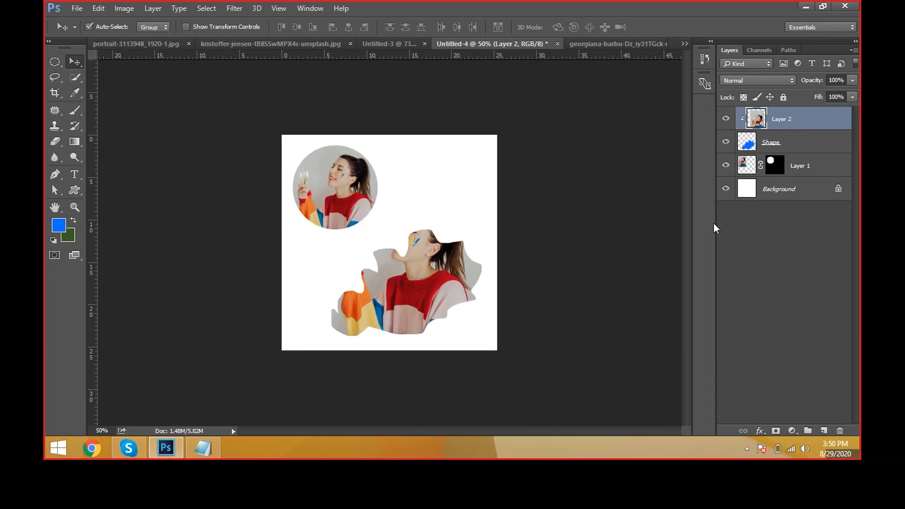
pyautogui.moveTo(513, 268); pyautogui.dragTo(516, 303)
pyautogui.hotkey('ctrl', '+')
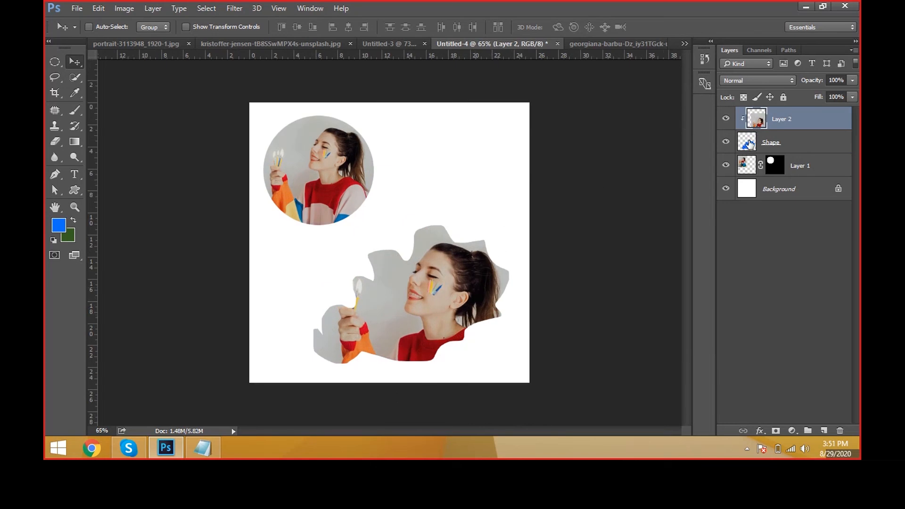
# Step: Release and recreate the clipping mask on Layer 2 repeatedly to compare the clipped and unclipped photo
pyautogui.click(814, 142)
pyautogui.click(816, 126)
pyautogui.hotkey('ctrl', 'alt', 'g')
pyautogui.hotkey('ctrl', 'alt', 'g')
pyautogui.hotkey('ctrl', 'alt', 'g')
pyautogui.hotkey('ctrl', 'alt', 'g')
pyautogui.hotkey('ctrl', 'alt', 'g')
pyautogui.hotkey('ctrl', 'alt', 'g')
pyautogui.hotkey('ctrl', 'alt', 'g')
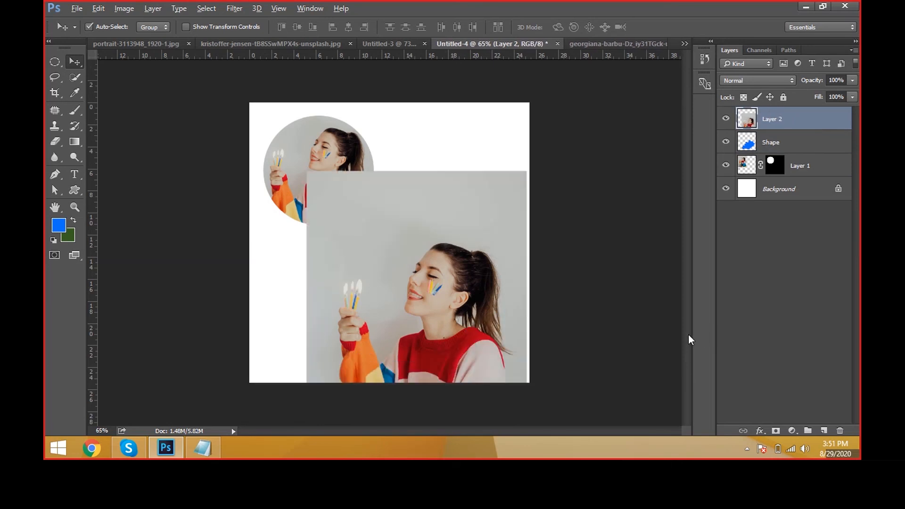
pyautogui.hotkey('ctrl', 'alt', 'g')
pyautogui.hotkey('ctrl', 'alt', 'g')
pyautogui.hotkey('ctrl', 'alt', 'g')
pyautogui.hotkey('ctrl', 'alt', 'g')
pyautogui.hotkey('ctrl', 'alt', 'g')
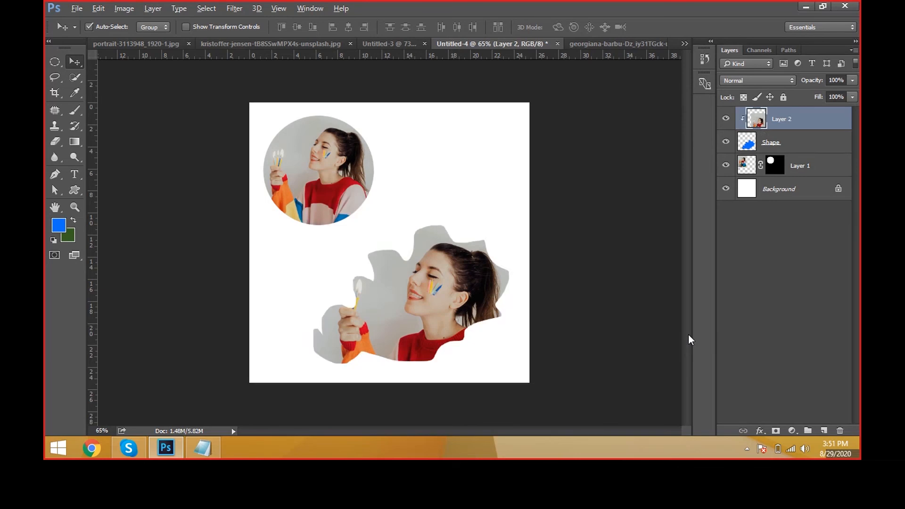
pyautogui.hotkey('ctrl', 'alt', 'g')
pyautogui.hotkey('ctrl', 'alt', 'g')
pyautogui.hotkey('ctrl', 'alt', 'g')
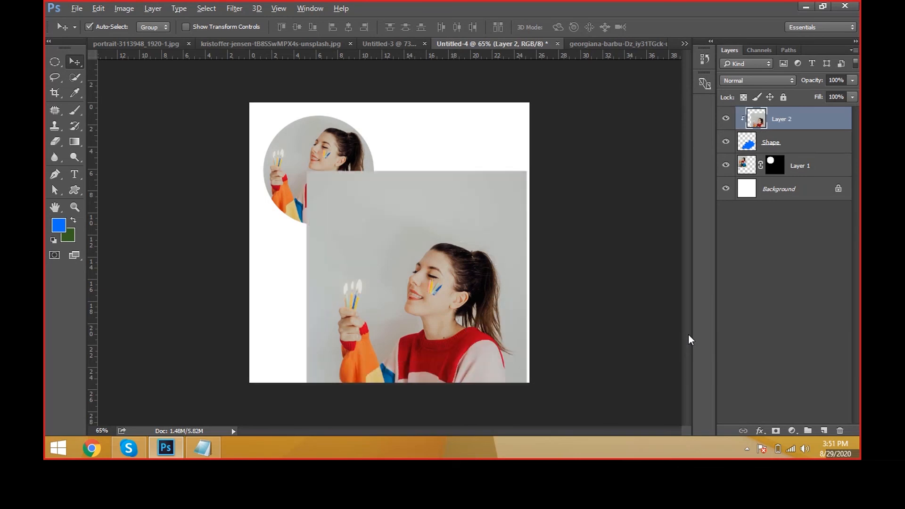
pyautogui.hotkey('ctrl', 'alt', 'g')
pyautogui.hotkey('ctrl', 'alt', 'g')
pyautogui.hotkey('ctrl', 'alt', 'g')
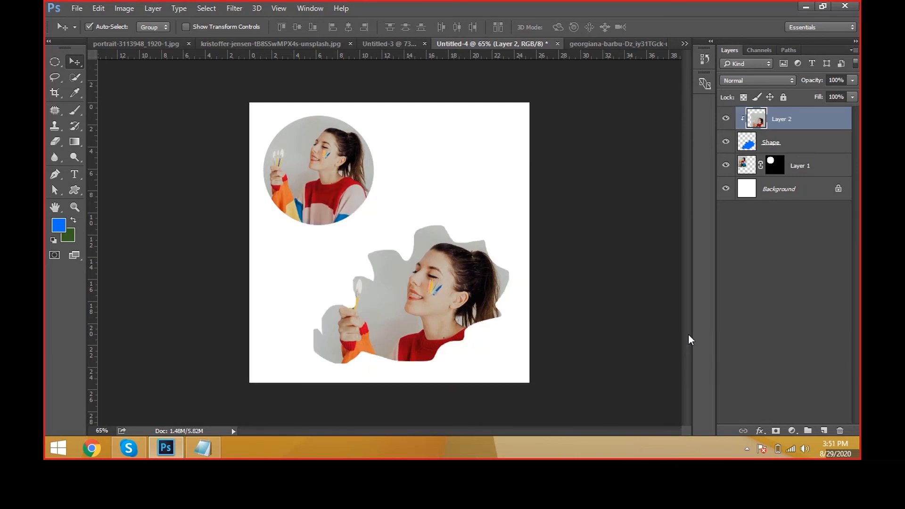
pyautogui.hotkey('ctrl', 'alt', 'g')
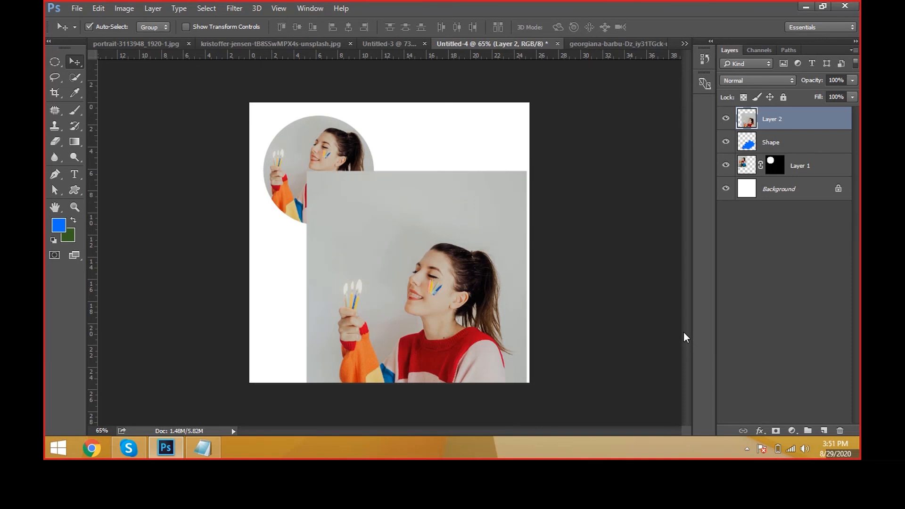
pyautogui.hotkey('ctrl', 'alt', 'g')
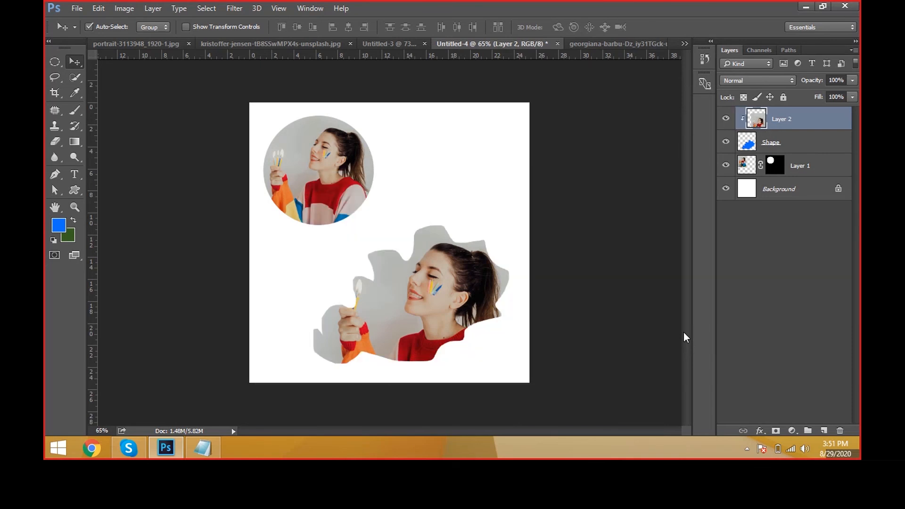
pyautogui.hotkey('ctrl', 'alt', 'g')
pyautogui.hotkey('ctrl', 'alt', 'g')
pyautogui.hotkey('ctrl', 'alt', 'g')
pyautogui.hotkey('ctrl', 'alt', 'g')
pyautogui.hotkey('ctrl', 'alt', 'g')
pyautogui.hotkey('ctrl', 'alt', 'g')
# Step: Move both masked photos together slightly right, and shift only the clipped photo with its shape slightly left
pyautogui.moveTo(633, 375); pyautogui.dragTo(289, 138)
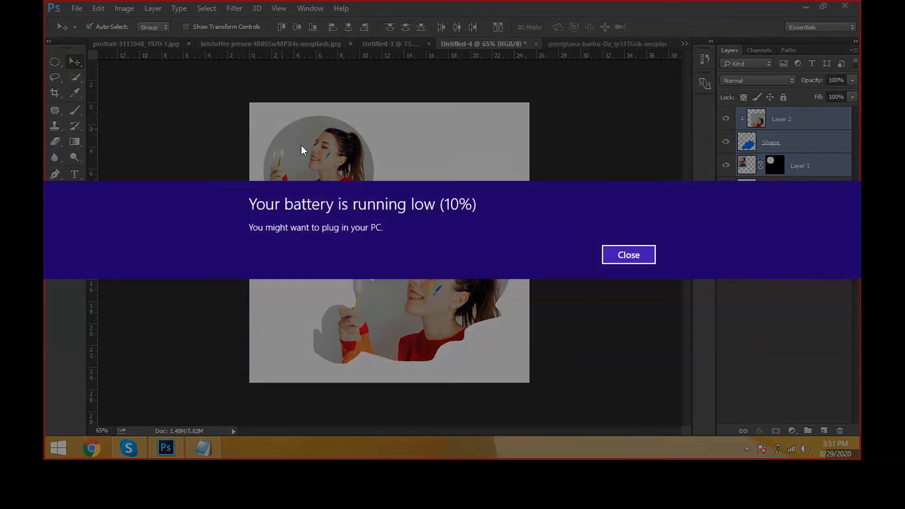
pyautogui.click(614, 259)
pyautogui.moveTo(582, 355); pyautogui.dragTo(290, 158)
pyautogui.moveTo(301, 146); pyautogui.dragTo(313, 147)
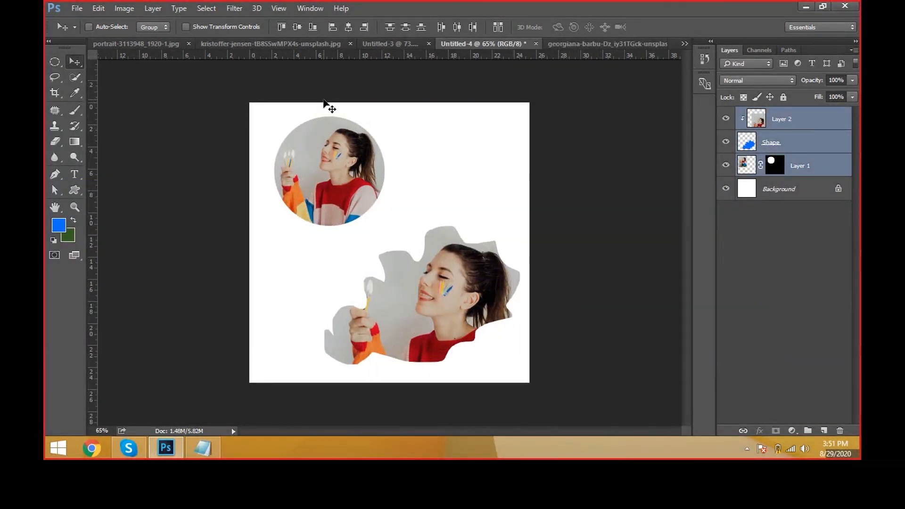
pyautogui.click(153, 8)
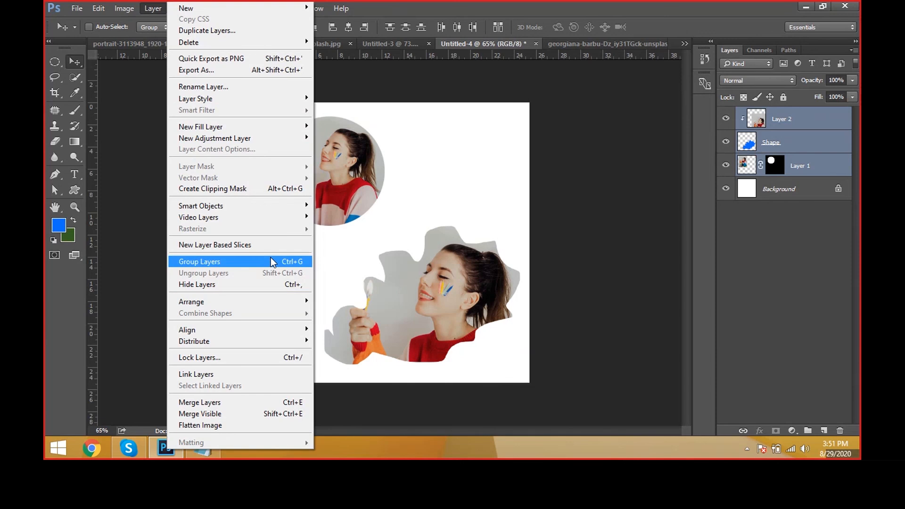
pyautogui.click(495, 266)
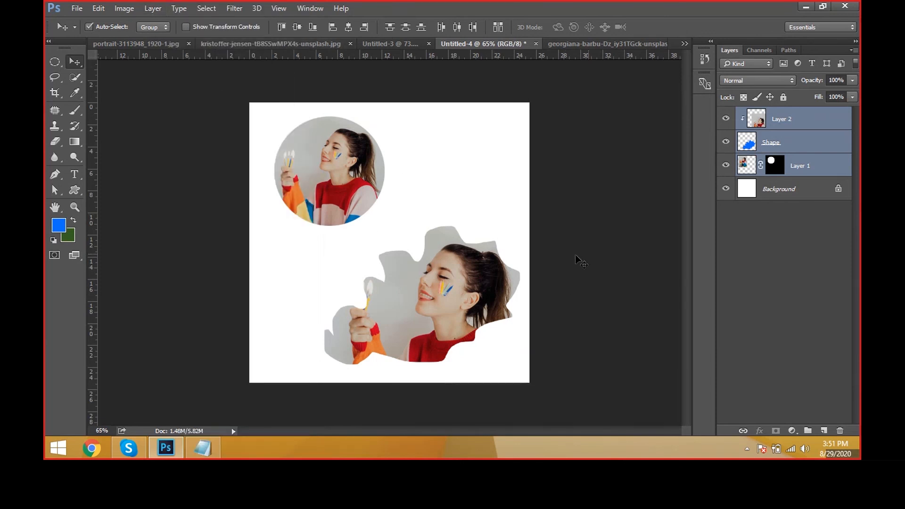
pyautogui.moveTo(578, 259); pyautogui.dragTo(400, 283)
pyautogui.moveTo(458, 284); pyautogui.dragTo(453, 286)
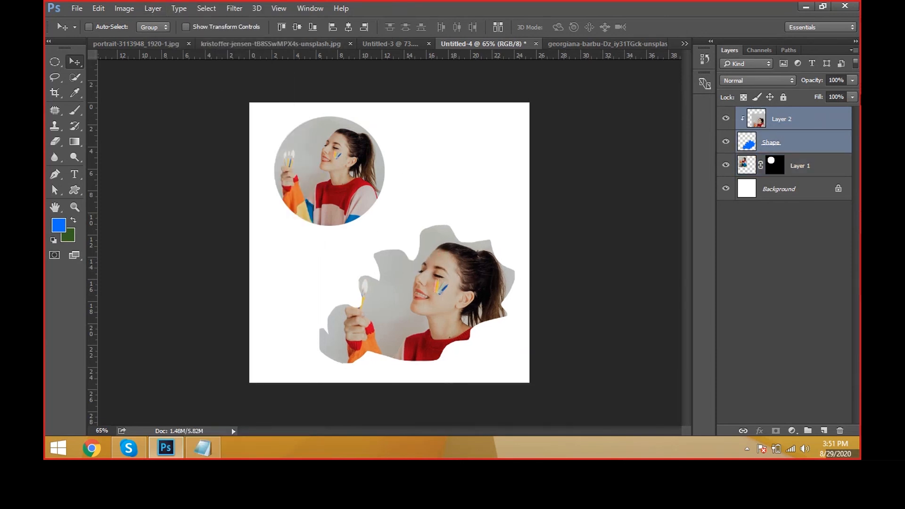
# Step: Try enlarging only the Shape layer to about 125% width and 113% height
pyautogui.click(816, 123)
pyautogui.click(802, 150)
pyautogui.hotkey('ctrl', 't')
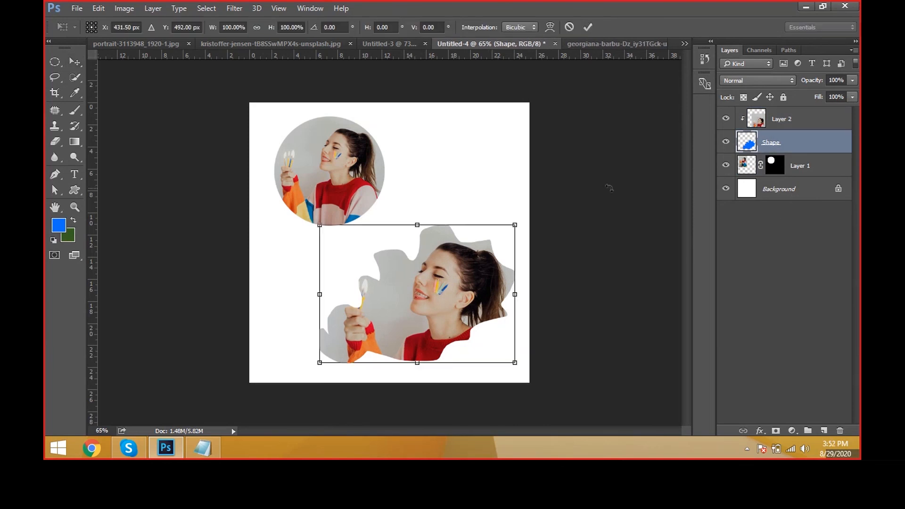
pyautogui.moveTo(524, 224); pyautogui.dragTo(551, 215)
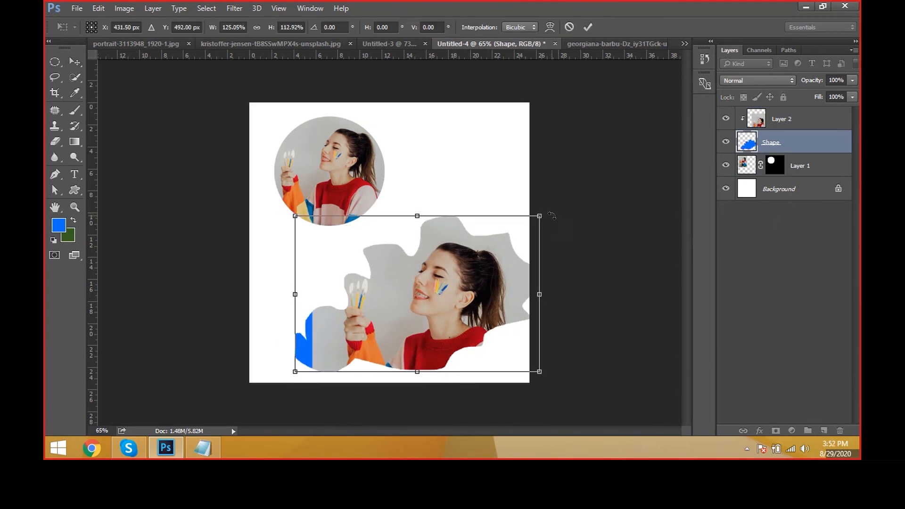
pyautogui.hotkey('ctrl', 'z')
pyautogui.press('Return')
# Step: Try transforming only the clipped photo on Layer 2
pyautogui.click(784, 119)
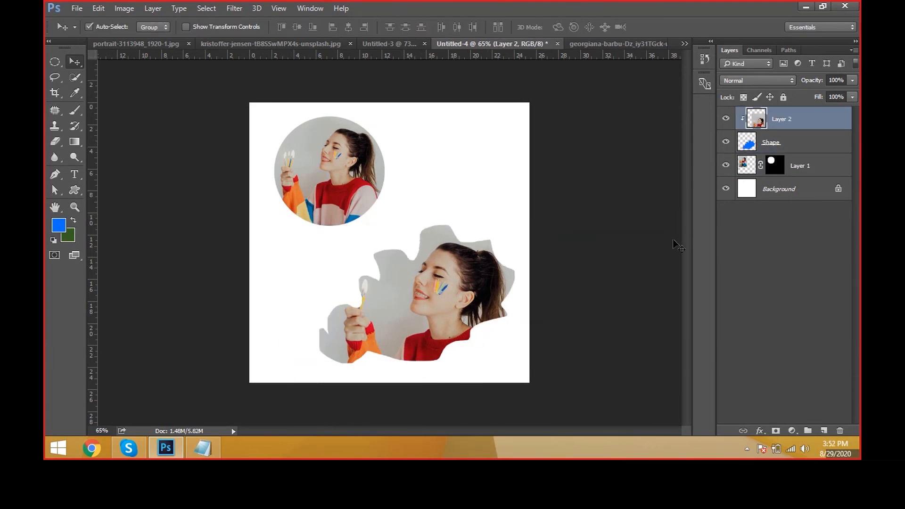
pyautogui.hotkey('ctrl', 't')
pyautogui.moveTo(533, 170); pyautogui.dragTo(560, 173)
pyautogui.press('Escape')
# Step: Link Layer 2 with the Shape layer and move the pair slightly right and down with only Shape selected
pyautogui.keyDown('ctrl'); pyautogui.click(842, 151); pyautogui.keyUp('ctrl')
pyautogui.click(744, 430)
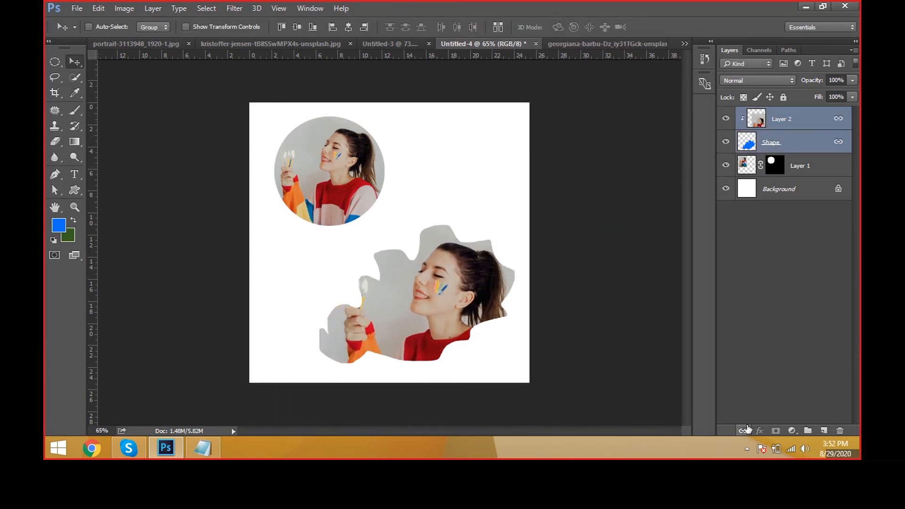
pyautogui.click(805, 145)
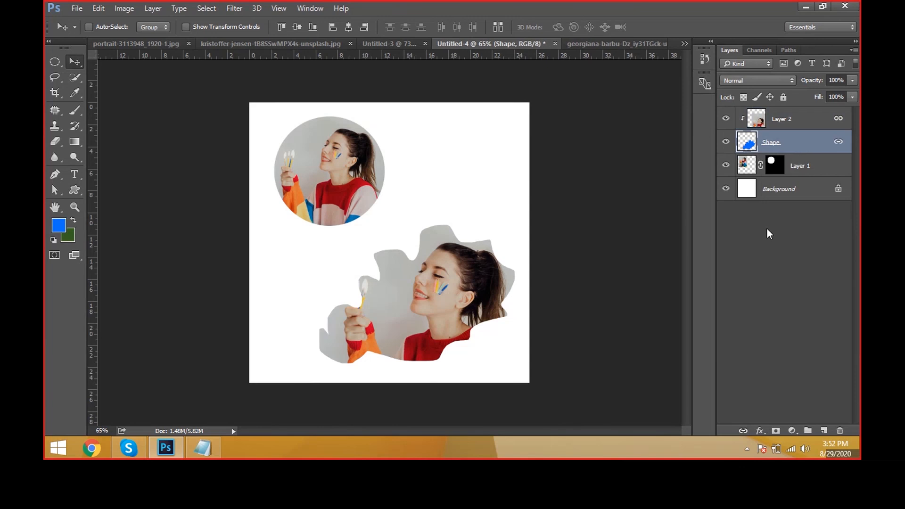
pyautogui.moveTo(573, 356)
pyautogui.mouseDown()
pyautogui.moveTo(606, 358)
pyautogui.moveTo(568, 352)
pyautogui.moveTo(580, 352)
pyautogui.mouseUp()
# Step: Try scaling down the linked photo and shape, and reposition the full-size pair slightly higher on the canvas
pyautogui.hotkey('ctrl', 't')
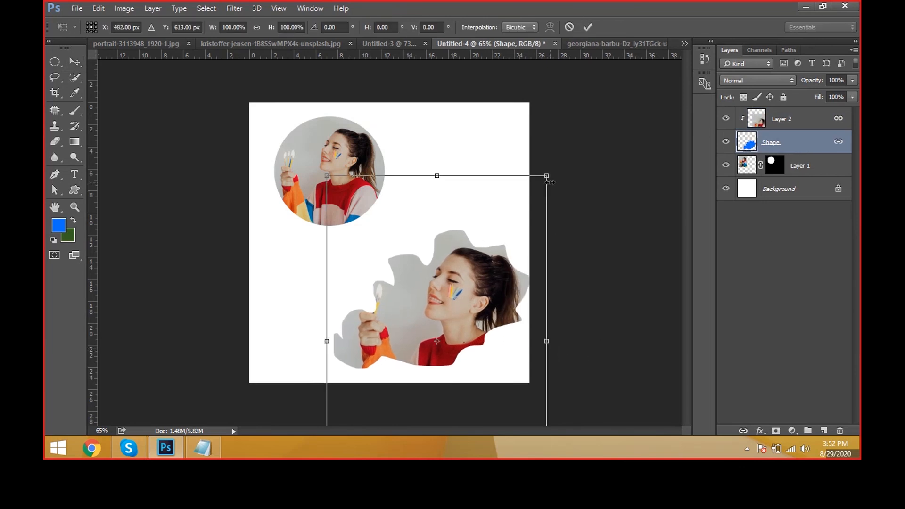
pyautogui.moveTo(549, 182); pyautogui.dragTo(520, 217)
pyautogui.press('Escape')
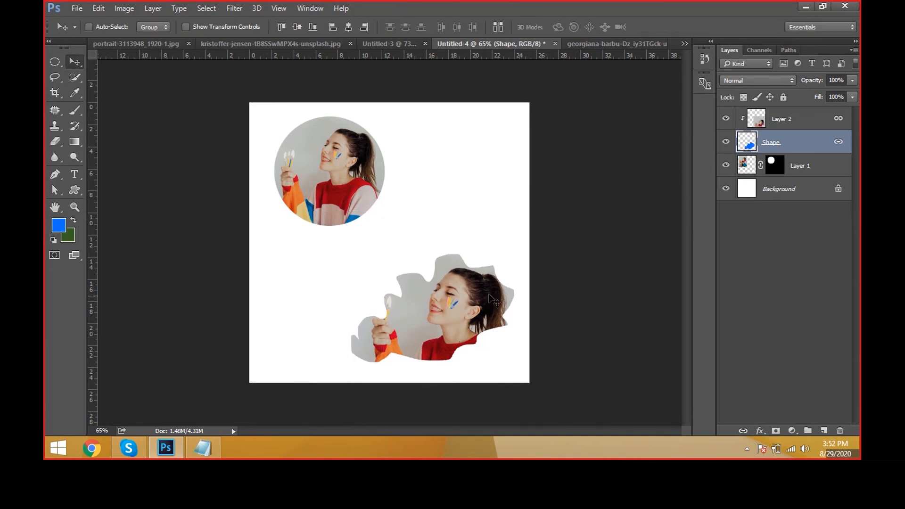
pyautogui.moveTo(489, 293); pyautogui.dragTo(481, 280)
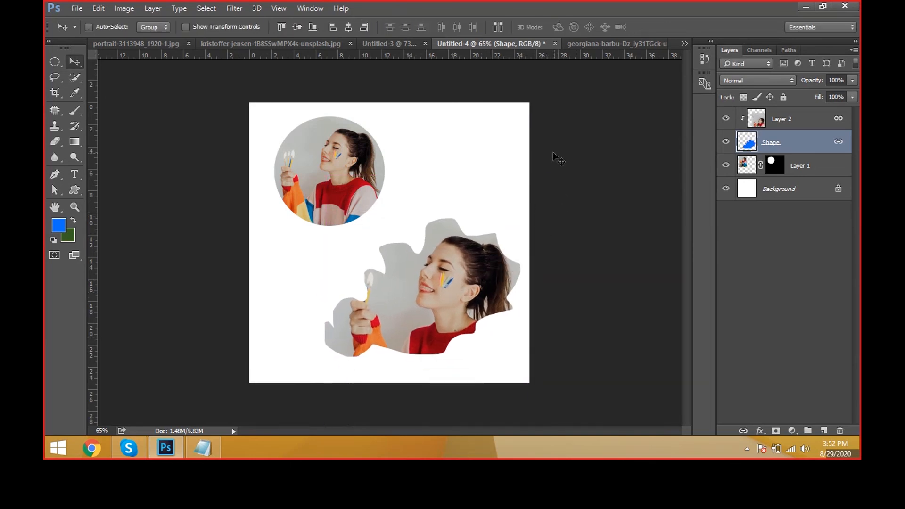
pyautogui.click(153, 8)
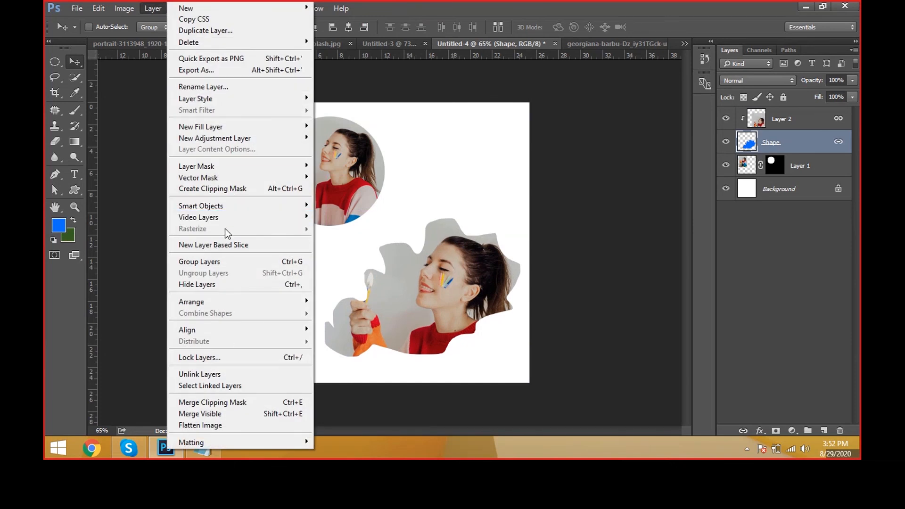
pyautogui.moveTo(220, 171)
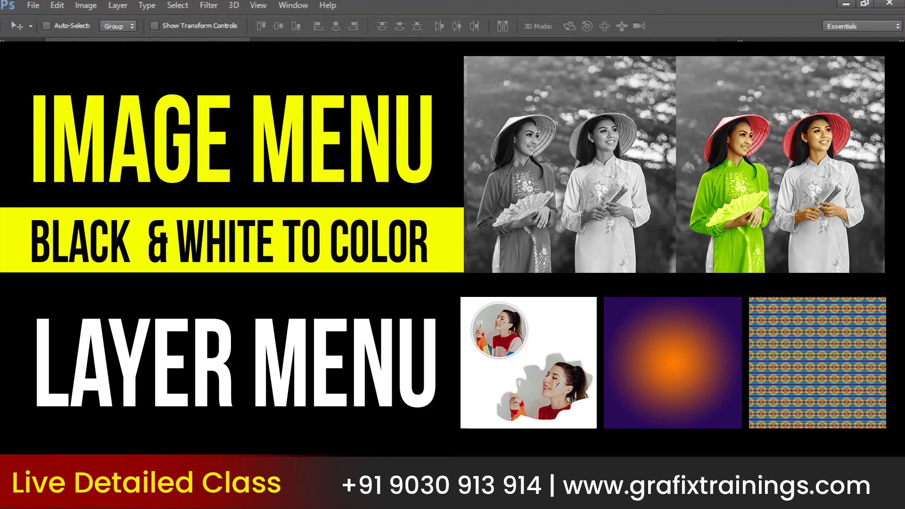